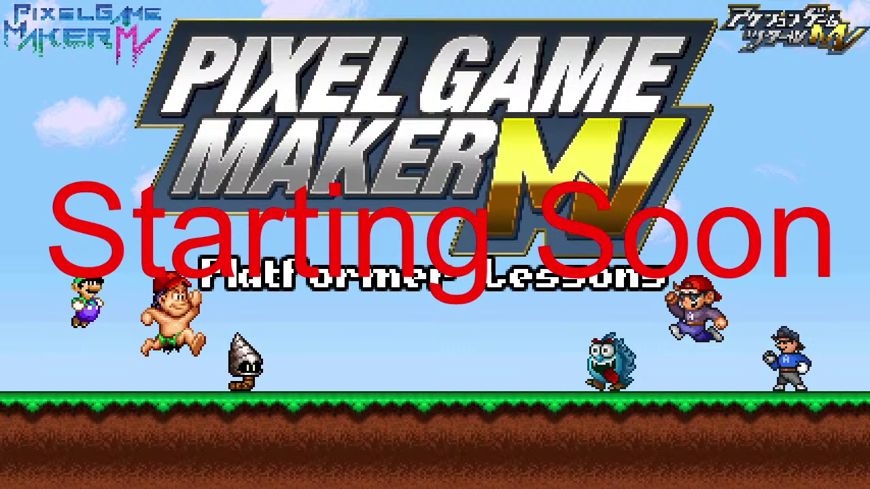
# - Put the Desktop scene live with its microphone and webcam sources shown, and extend the webcam picture slightly downward
pyautogui.click(164, 364)
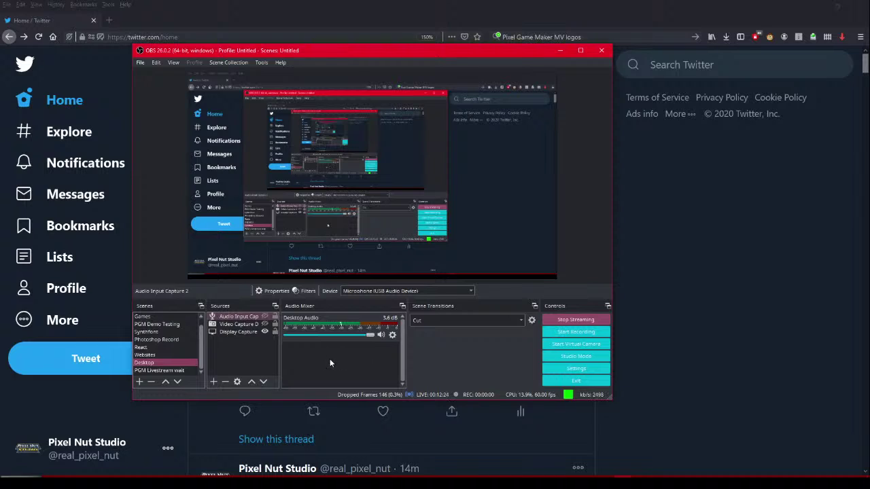
pyautogui.click(265, 318)
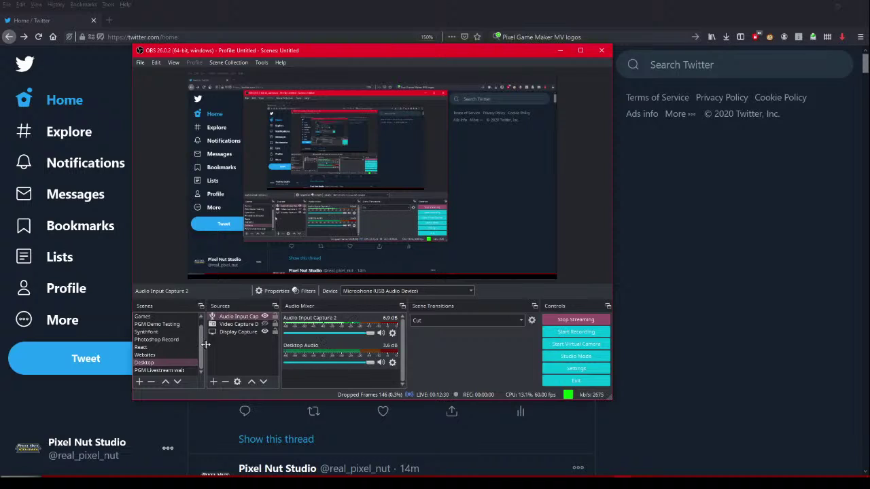
pyautogui.click(239, 324)
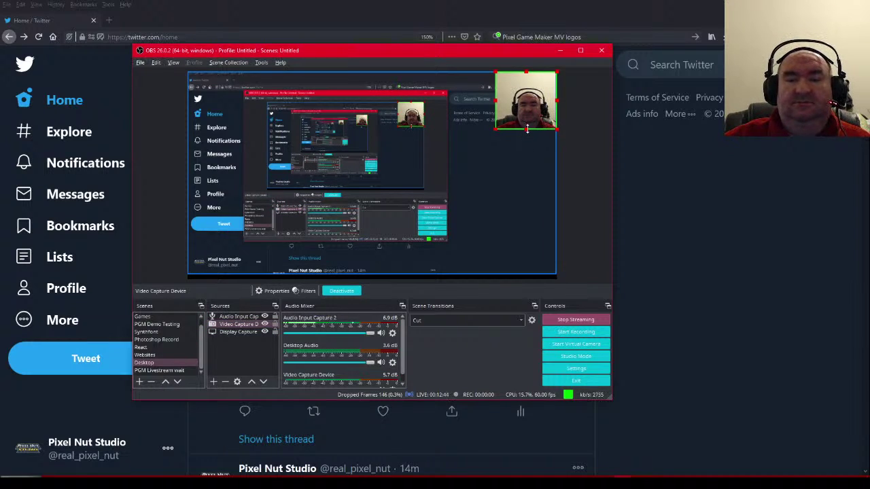
pyautogui.moveTo(526, 129); pyautogui.dragTo(528, 135)
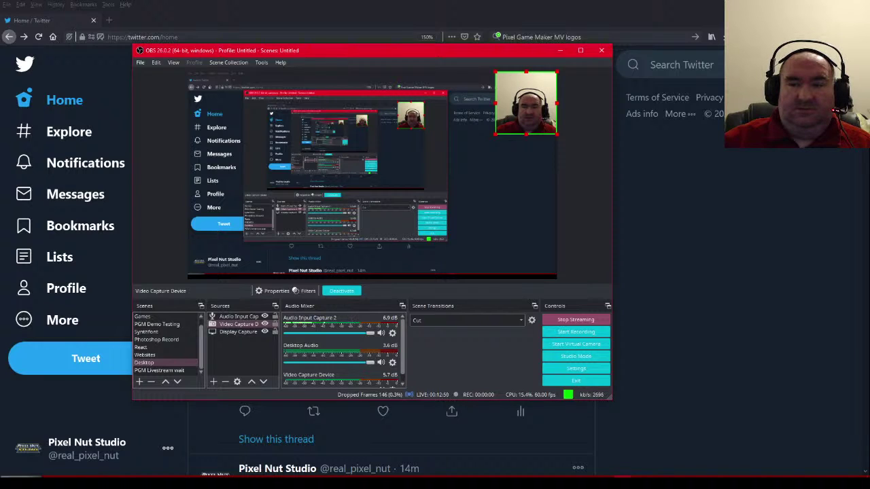
# - Bring up Pixel Game Maker MV and the YouTube live chat window, and move the OBS window clear of the chat
pyautogui.hotkey('alt', 'Tab')
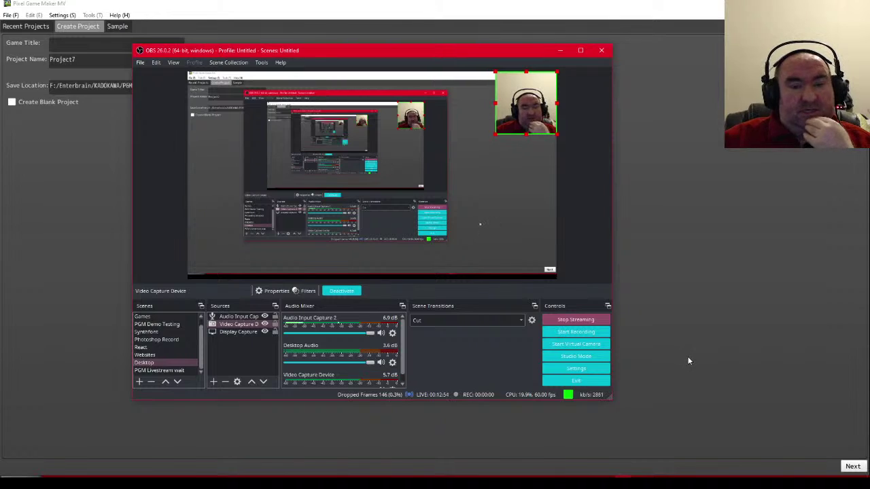
pyautogui.moveTo(420, 481)
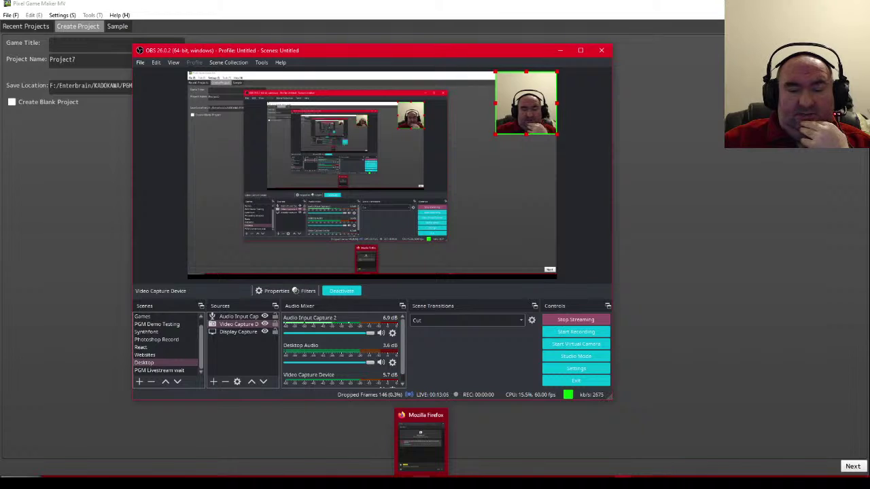
pyautogui.click(421, 441)
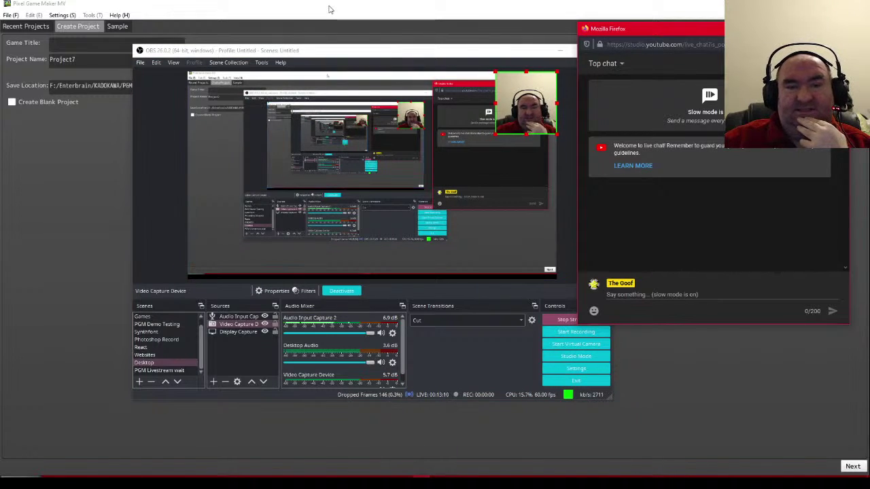
pyautogui.moveTo(324, 51); pyautogui.dragTo(260, 53)
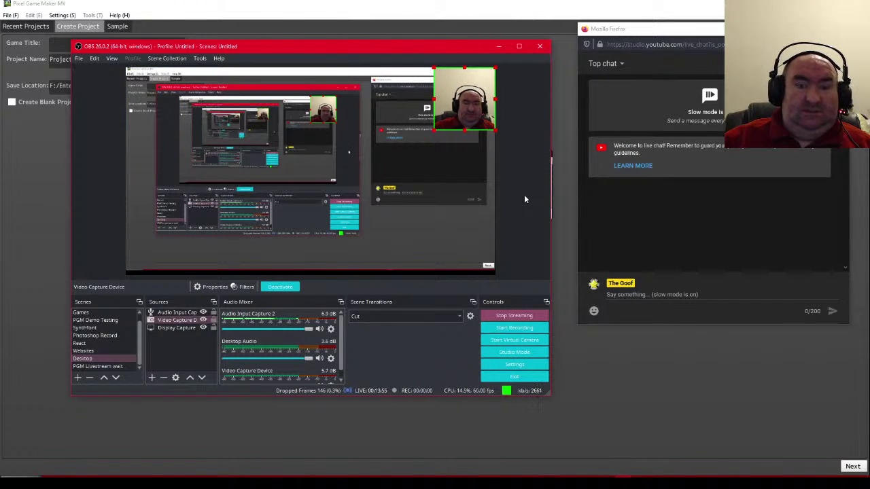
# - Shift the display capture slightly down in the preview and minimize OBS
pyautogui.click(309, 243)
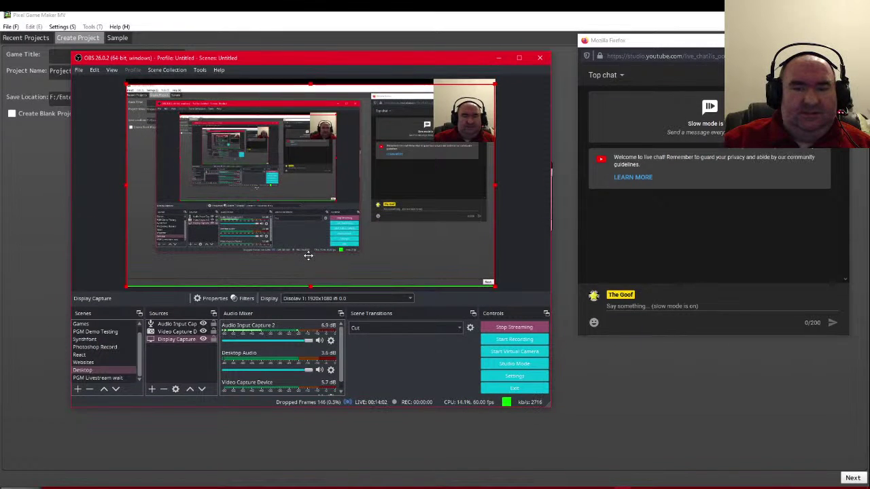
pyautogui.click(308, 254)
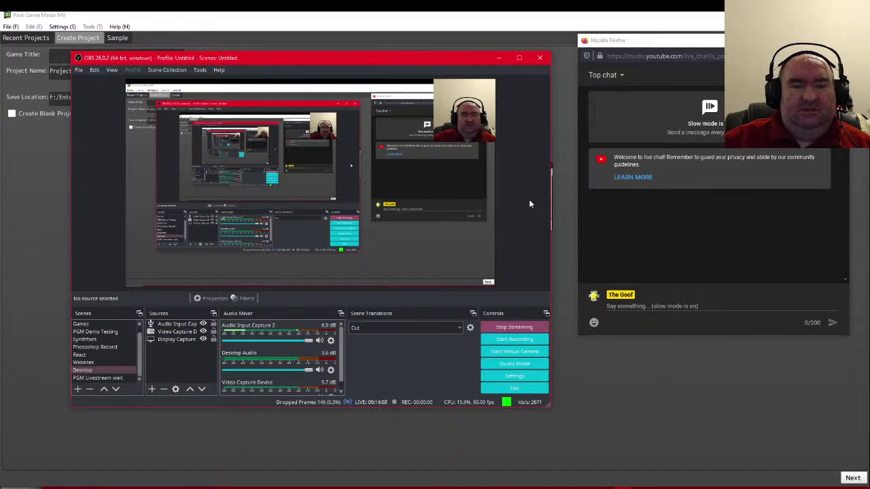
pyautogui.click(498, 59)
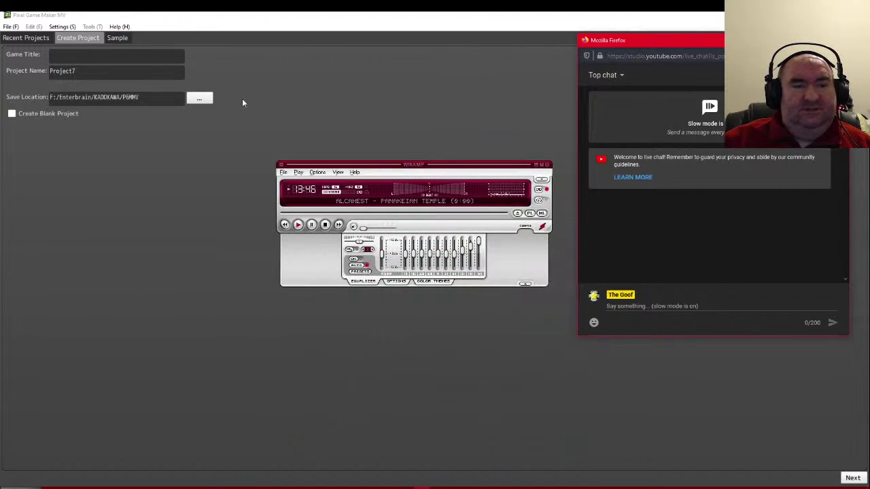
# - Minimize the Winamp player and switch to the project creation page in Pixel Game Maker MV
pyautogui.click(523, 164)
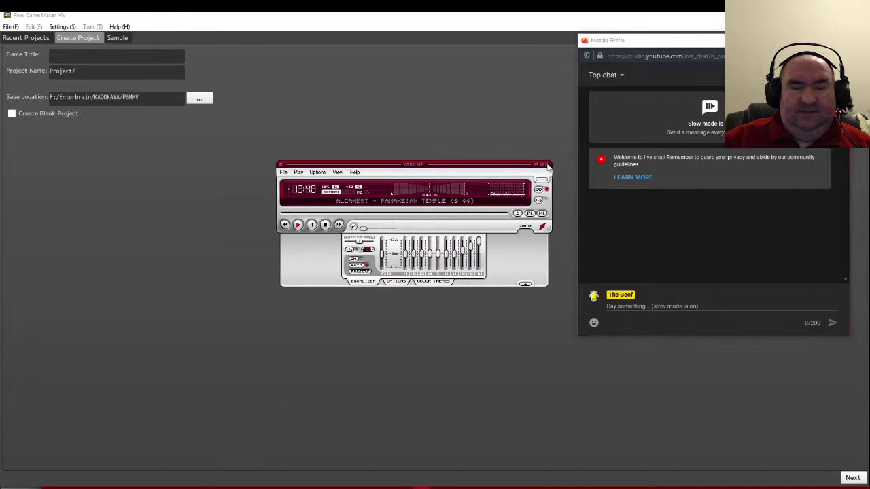
pyautogui.click(536, 165)
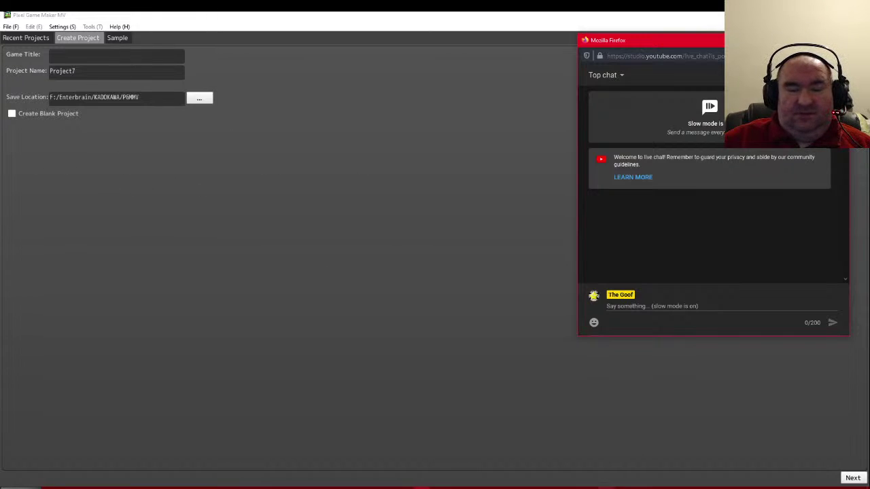
pyautogui.click(624, 488)
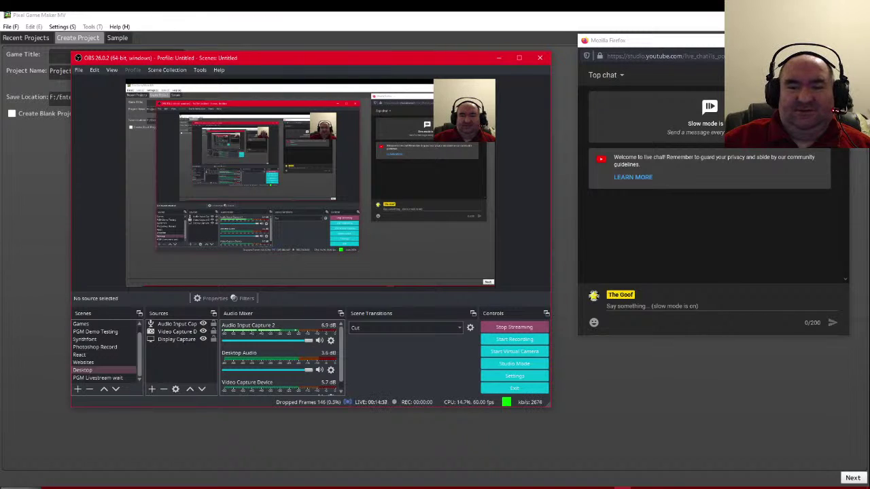
pyautogui.click(62, 83)
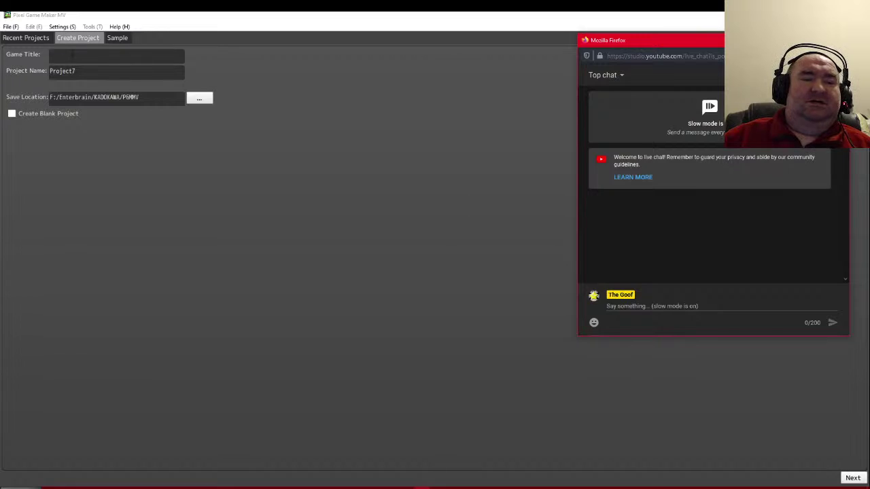
pyautogui.click(82, 53)
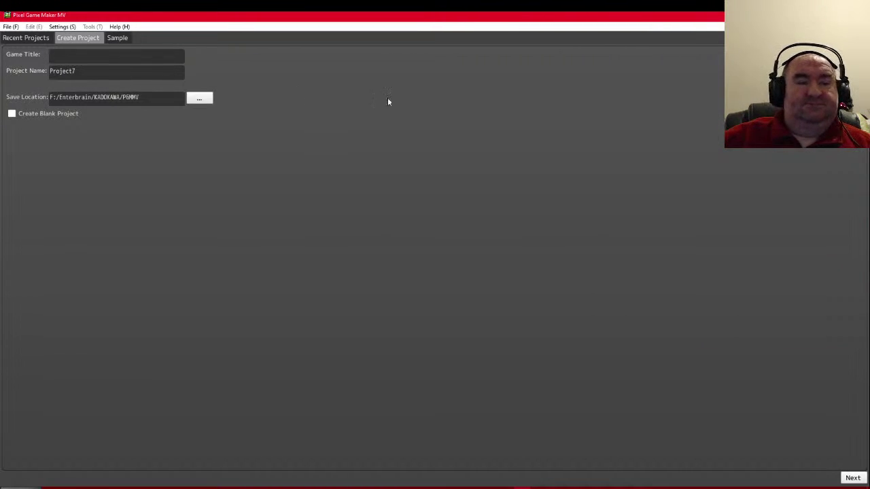
# - Set the save location to F:\Enterbrain\KADOKAWA\PGMMV and the game title to Test Platformer
pyautogui.moveTo(146, 97); pyautogui.dragTo(4, 89)
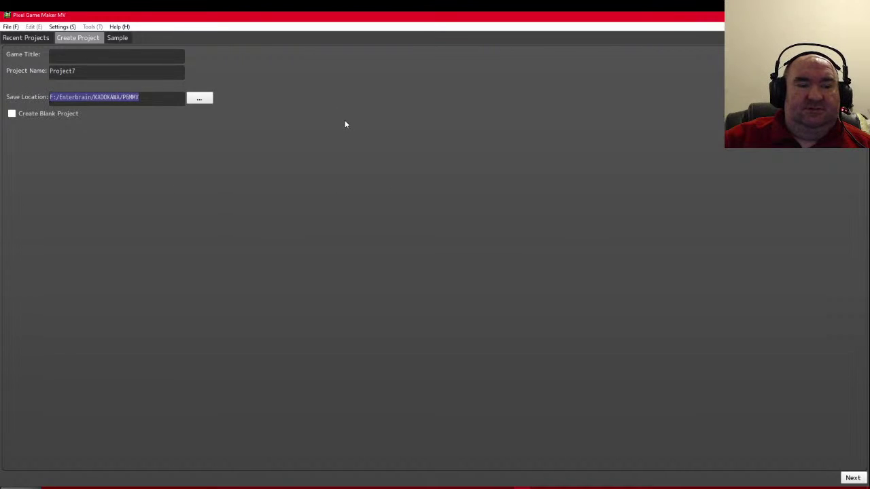
pyautogui.write('F:\\Enterbrain\\KADOKAWA\\PGMMV')
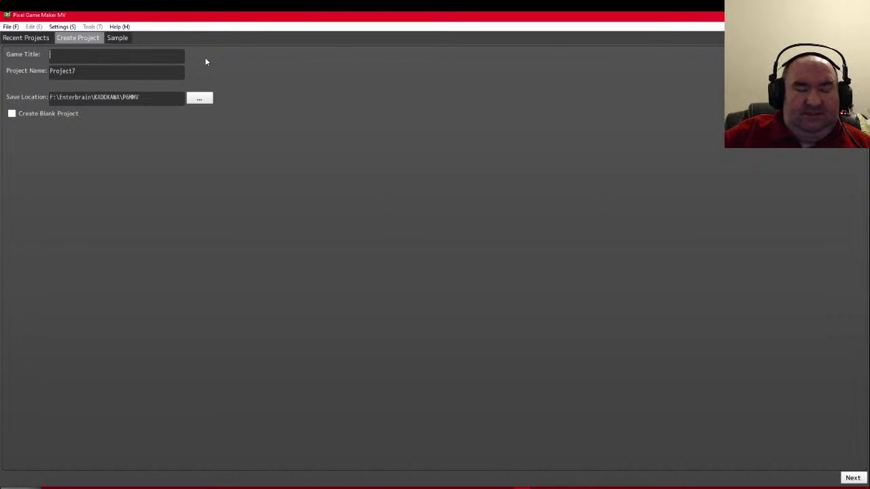
pyautogui.write('Tes')
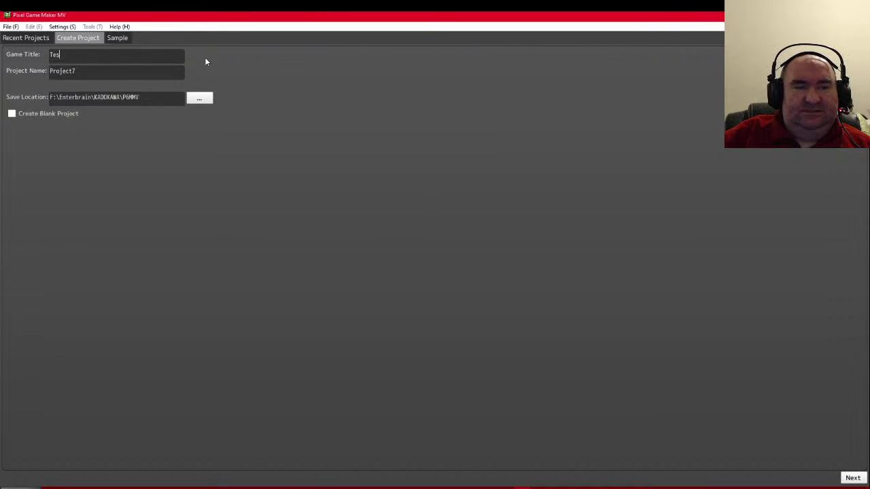
pyautogui.write('t Project')
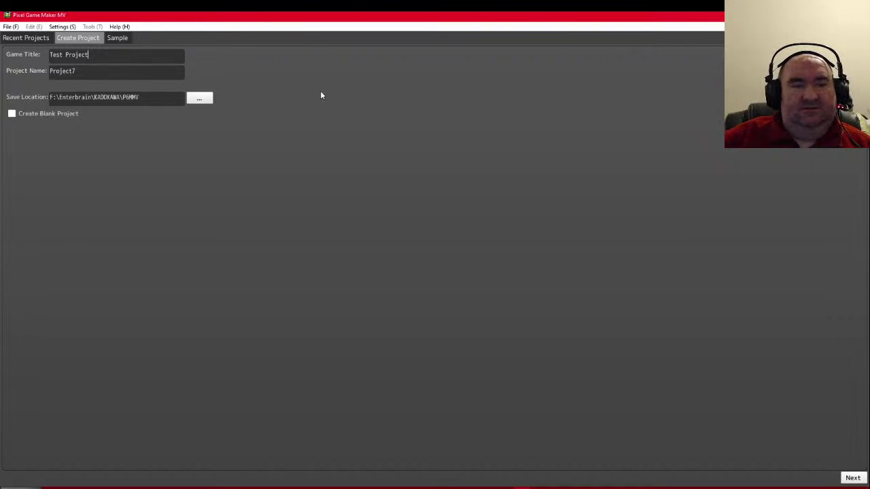
pyautogui.moveTo(102, 53); pyautogui.dragTo(65, 55)
pyautogui.write('Pla')
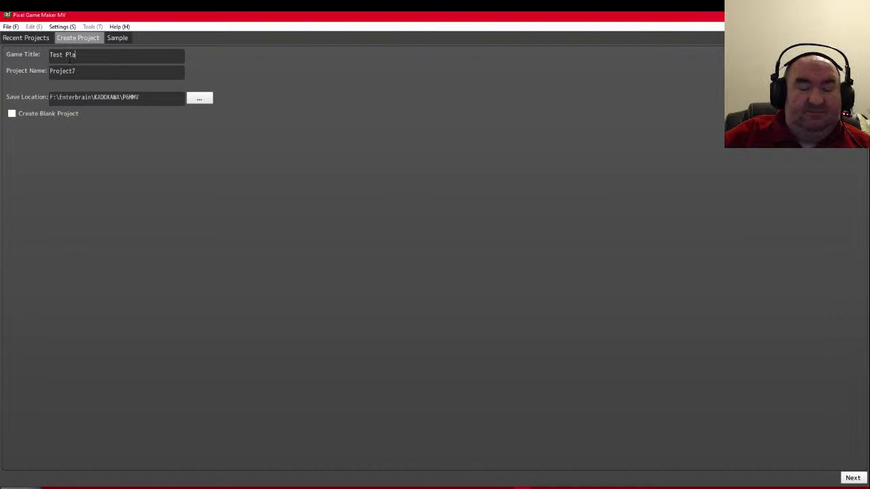
pyautogui.write('tformer')
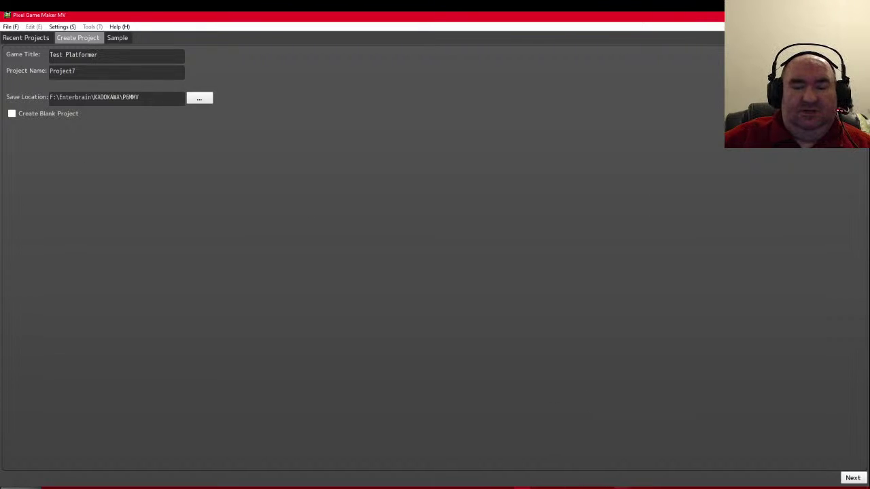
# - Set the project name to Test Platformer
pyautogui.click(422, 488)
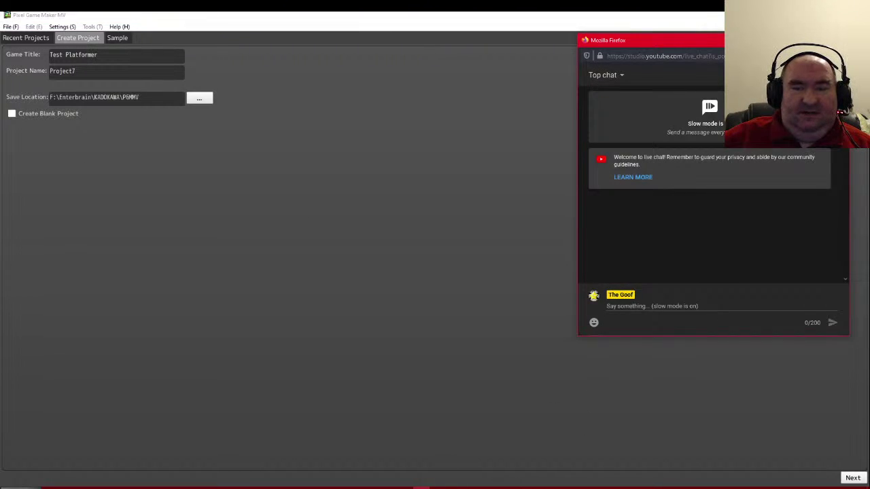
pyautogui.click(422, 488)
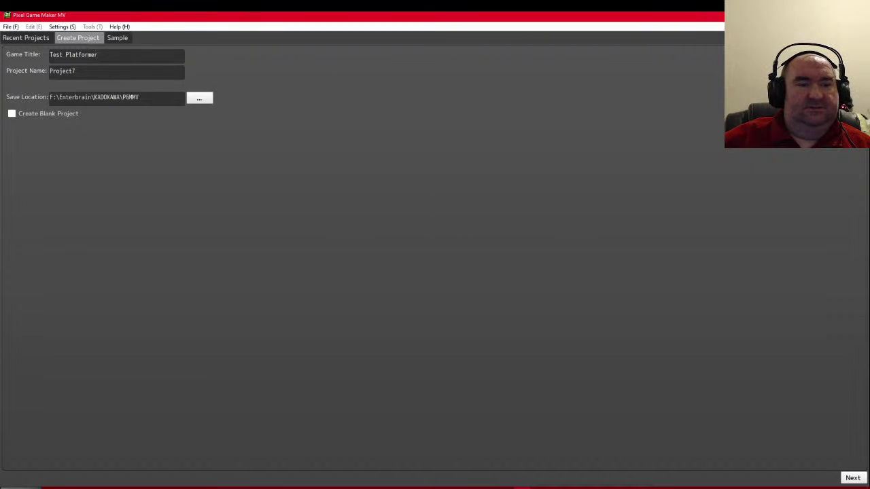
pyautogui.click(97, 70)
pyautogui.moveTo(117, 72); pyautogui.dragTo(27, 72)
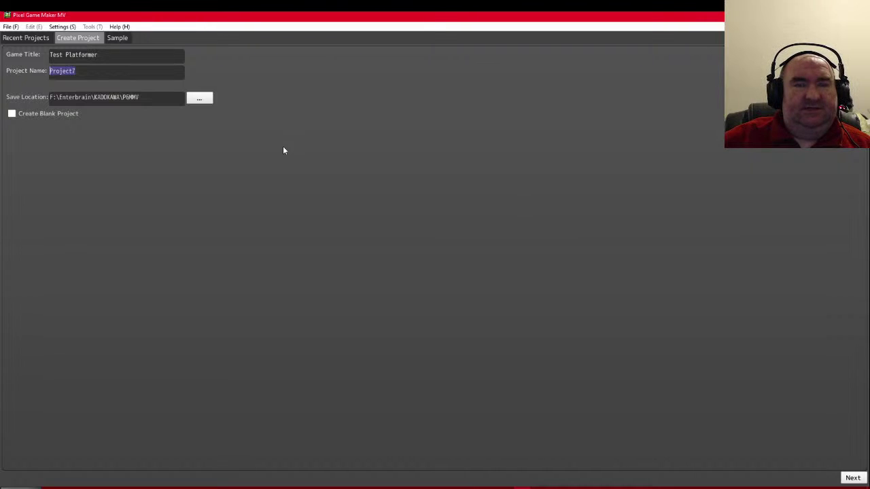
pyautogui.moveTo(91, 71); pyautogui.dragTo(2, 59)
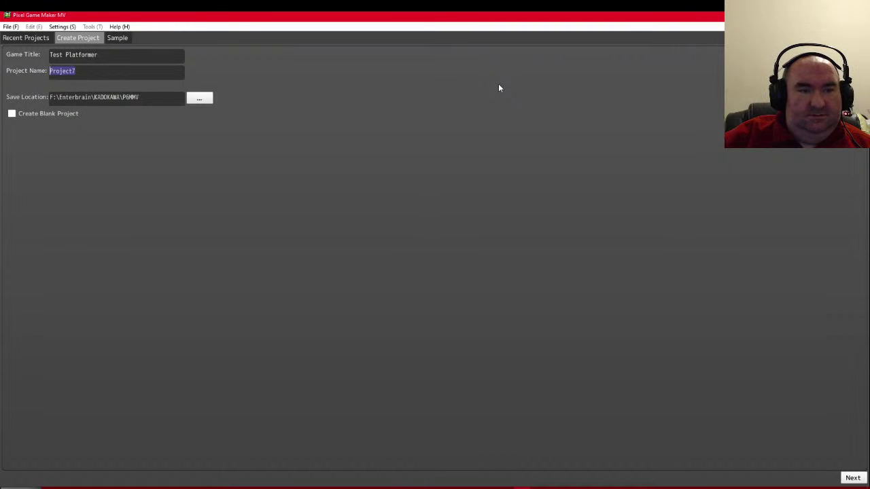
pyautogui.write('T')
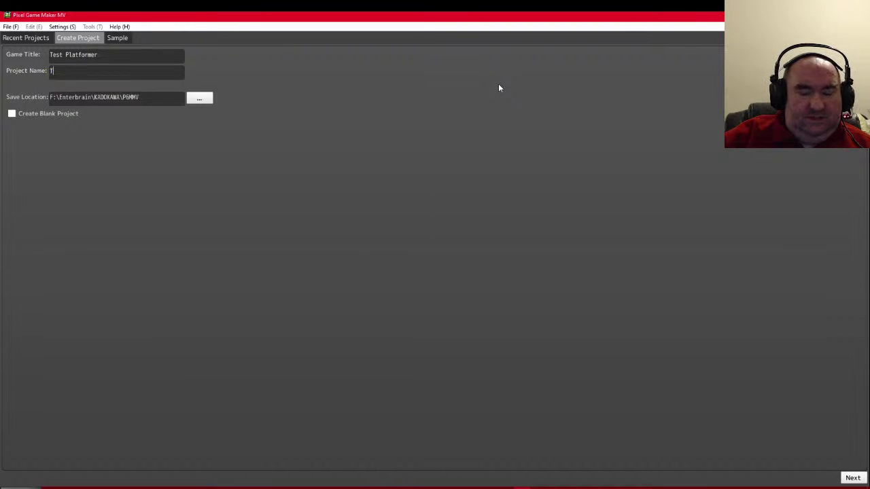
pyautogui.write('est Platformer')
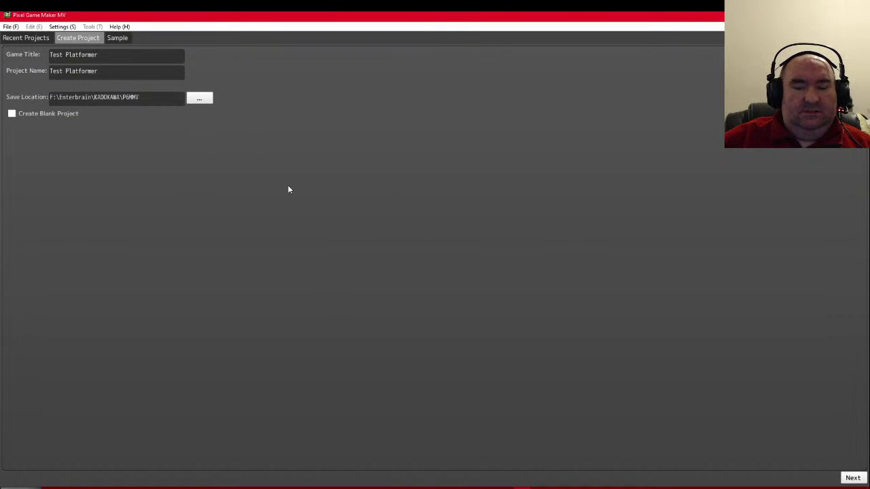
# - Enable Create Blank Project and continue to the game type selection
pyautogui.click(622, 487)
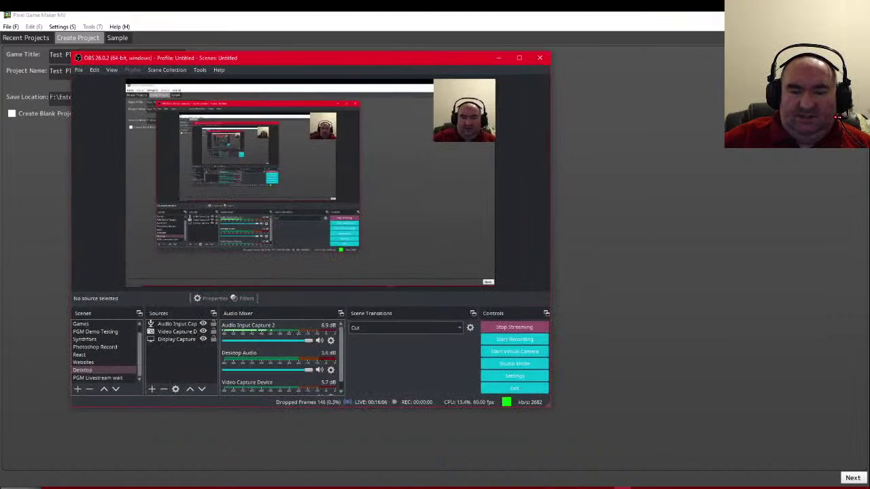
pyautogui.click(622, 487)
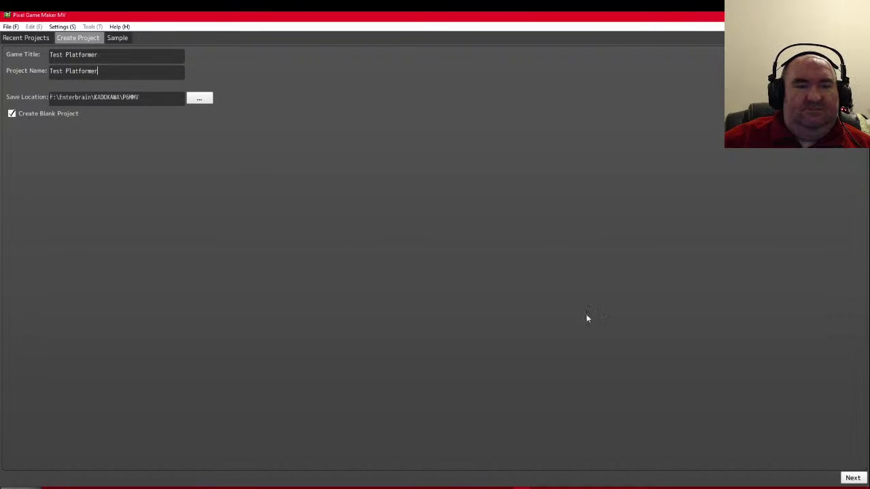
pyautogui.click(422, 488)
pyautogui.click(421, 488)
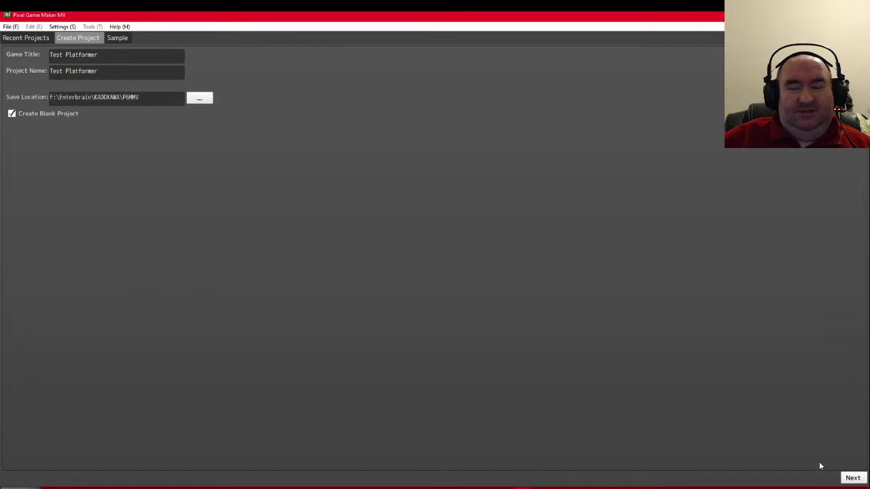
pyautogui.click(854, 479)
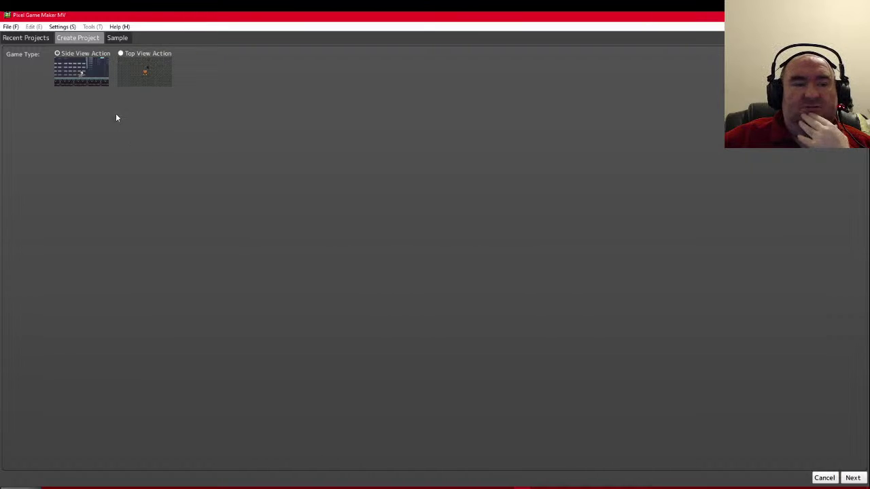
# - Accept Side View Action as the game type and choose a custom screen resolution with an X value of 400
pyautogui.click(852, 478)
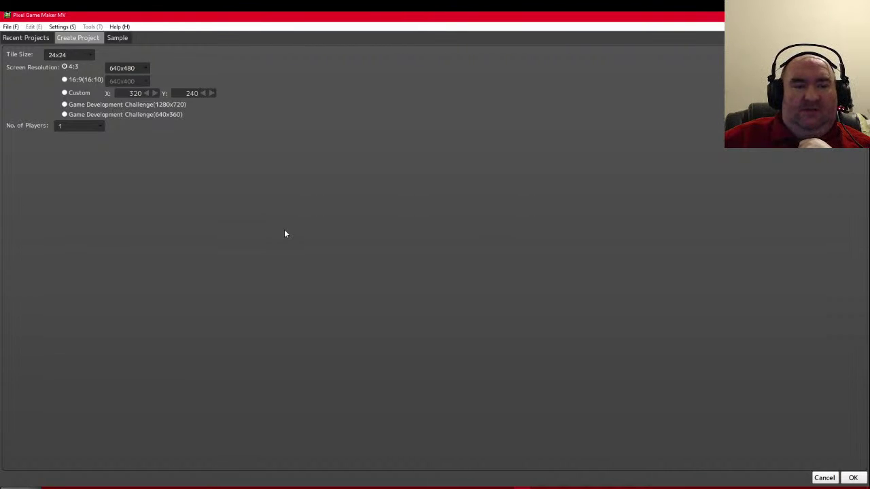
pyautogui.click(66, 94)
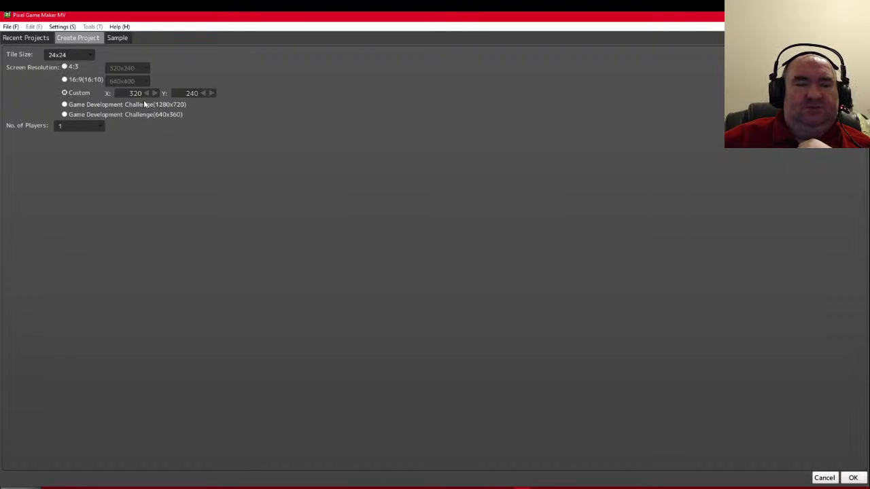
pyautogui.write('400')
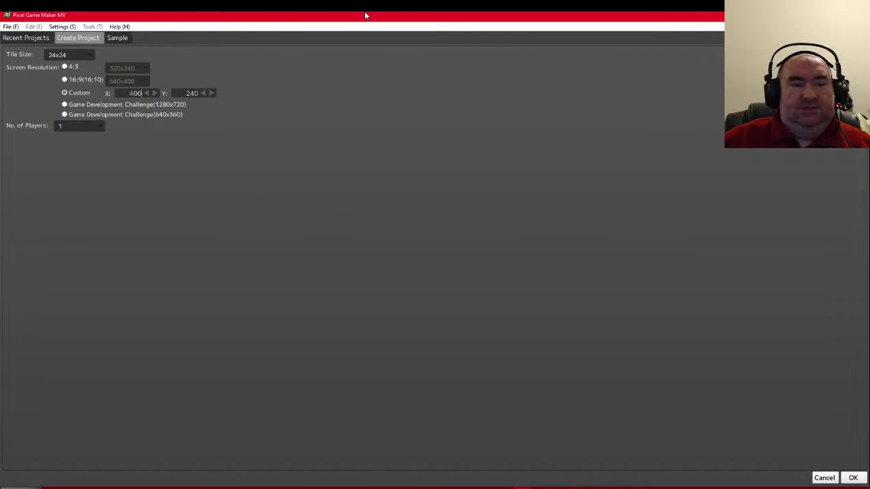
# - Set the custom screen resolution's Y value to 224 and the tile size to 16x16
pyautogui.click(178, 95)
pyautogui.write('224')
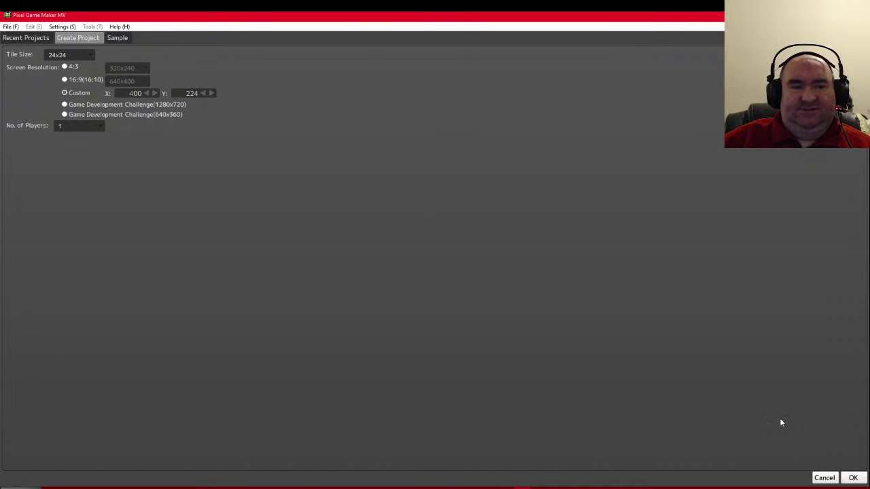
pyautogui.click(83, 58)
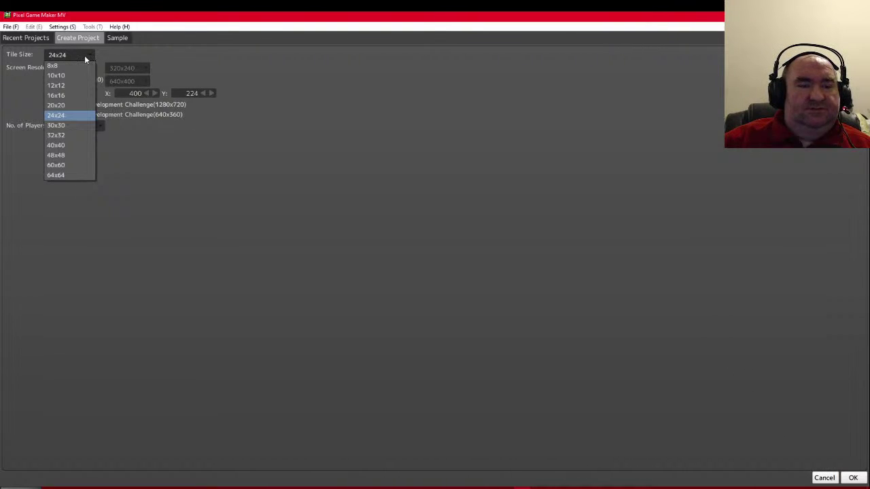
pyautogui.click(71, 97)
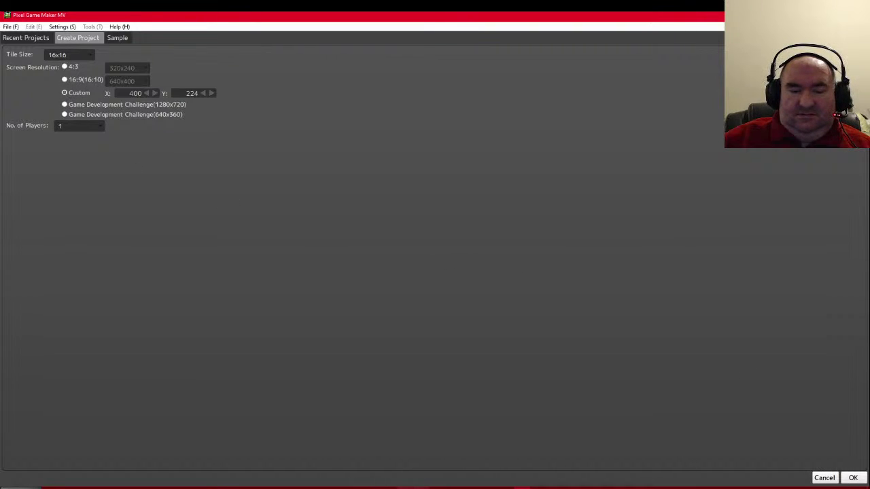
# - Check the livestream's chat window in Firefox and return to the project setup in Pixel Game Maker MV
pyautogui.click(422, 488)
pyautogui.click(425, 487)
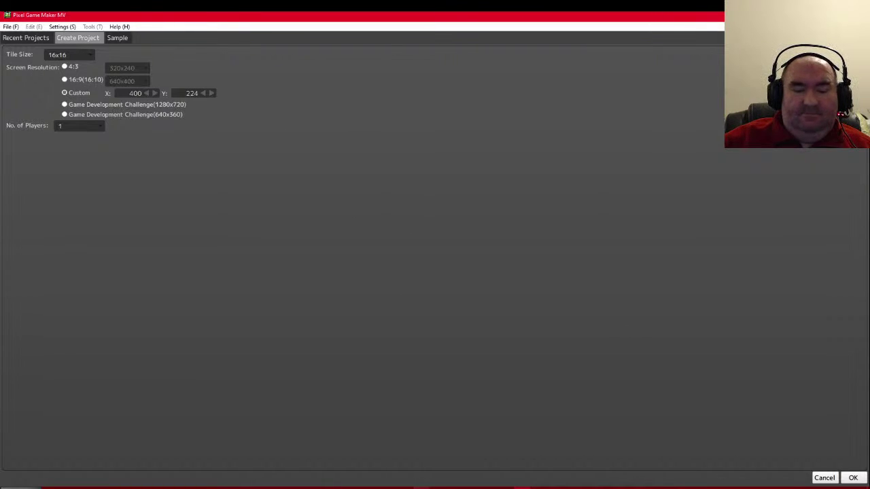
pyautogui.click(421, 488)
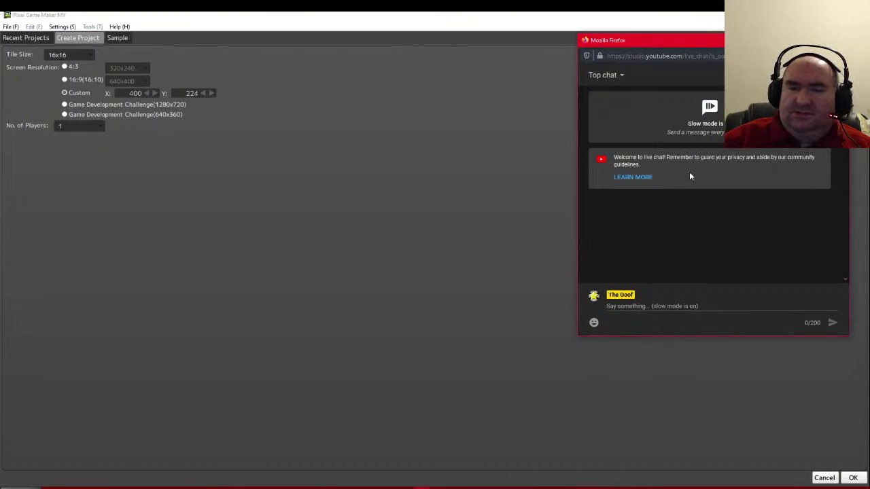
pyautogui.click(405, 19)
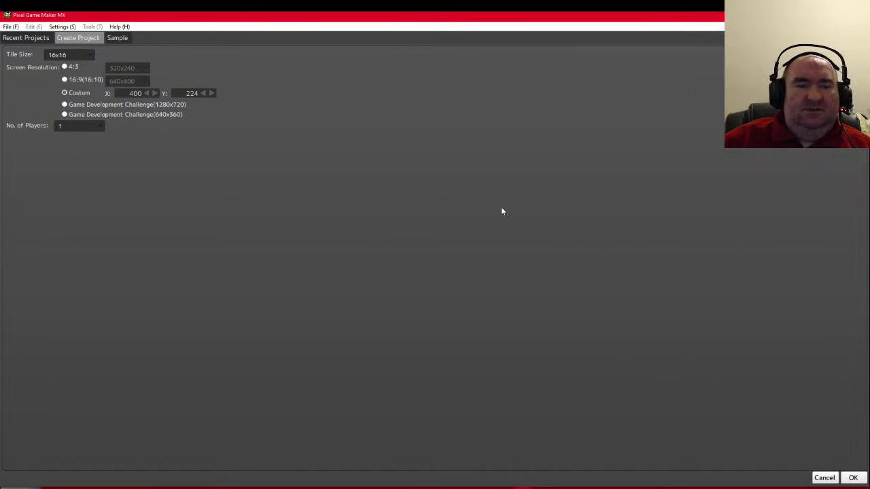
# - Confirm the project creation and add a new scene to the scene list
pyautogui.click(854, 478)
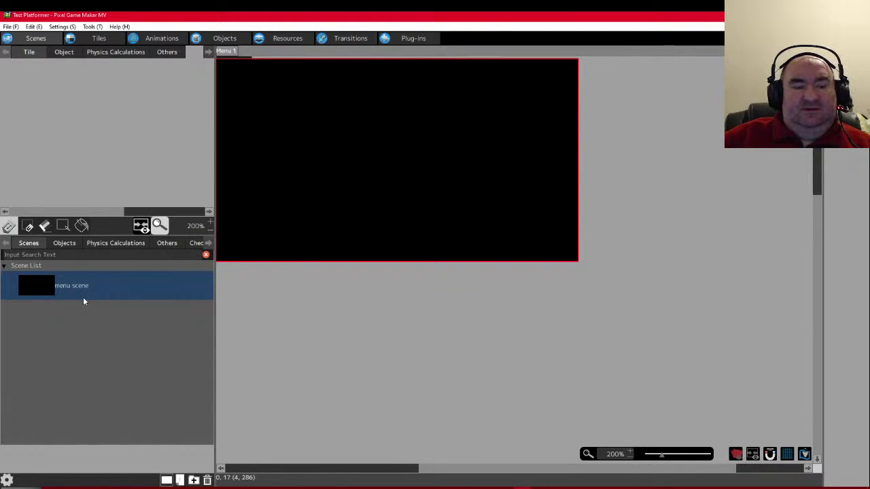
pyautogui.rightClick(63, 318)
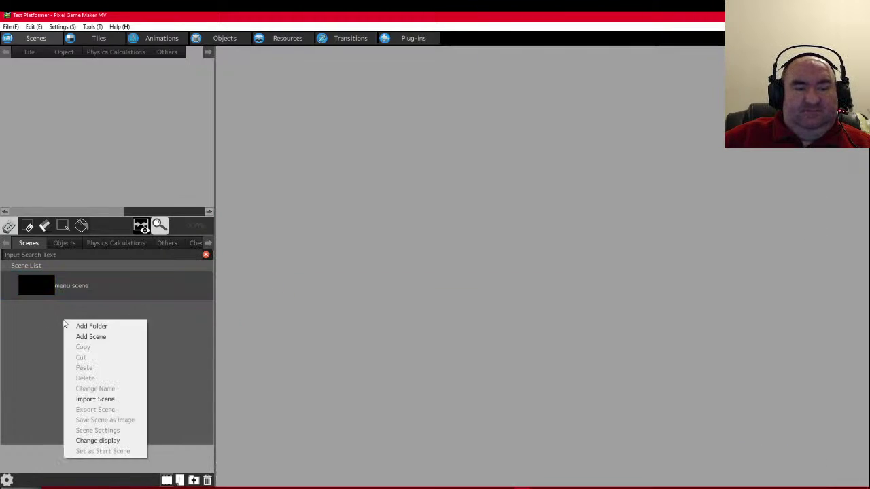
pyautogui.click(95, 338)
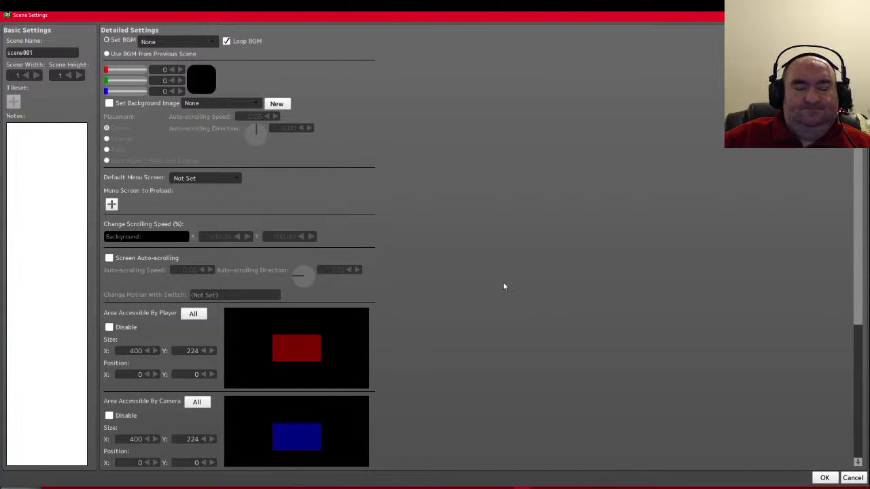
pyautogui.scroll(-3, 506, 282)
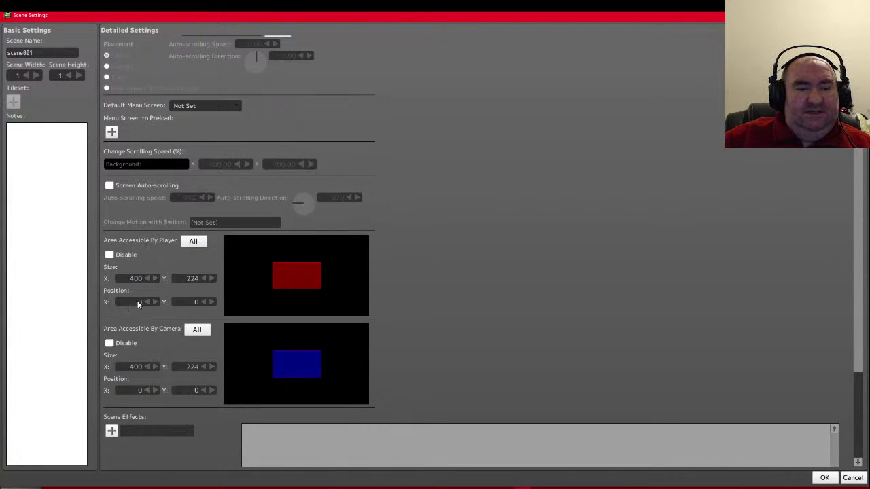
# - Set the new scene's width to 6 and its height to 1
pyautogui.click(38, 75)
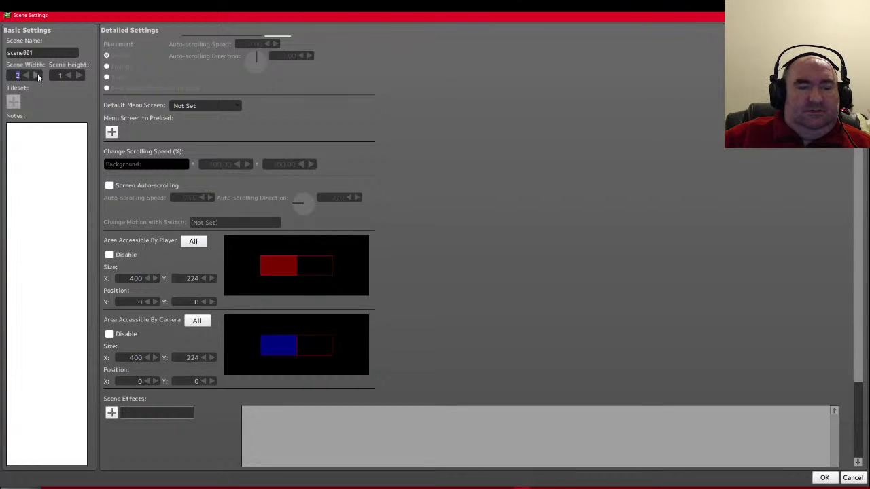
pyautogui.click(37, 75)
pyautogui.click(37, 76)
pyautogui.click(38, 75)
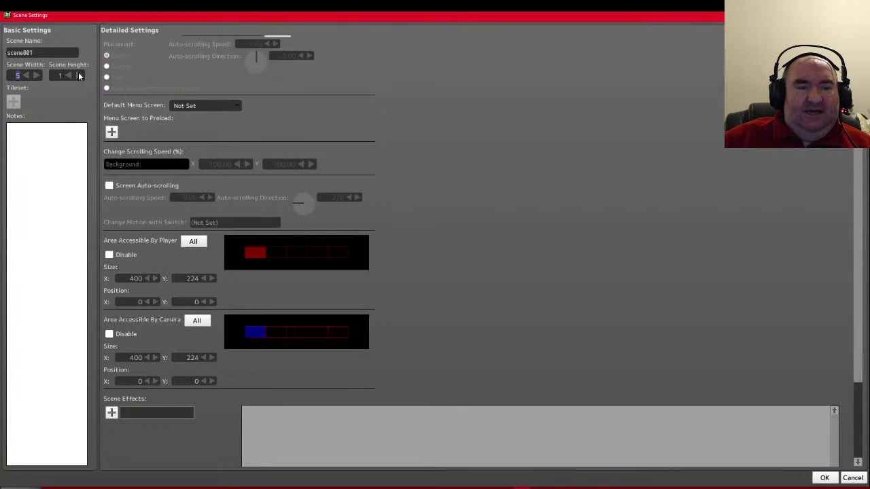
pyautogui.click(79, 75)
pyautogui.click(68, 76)
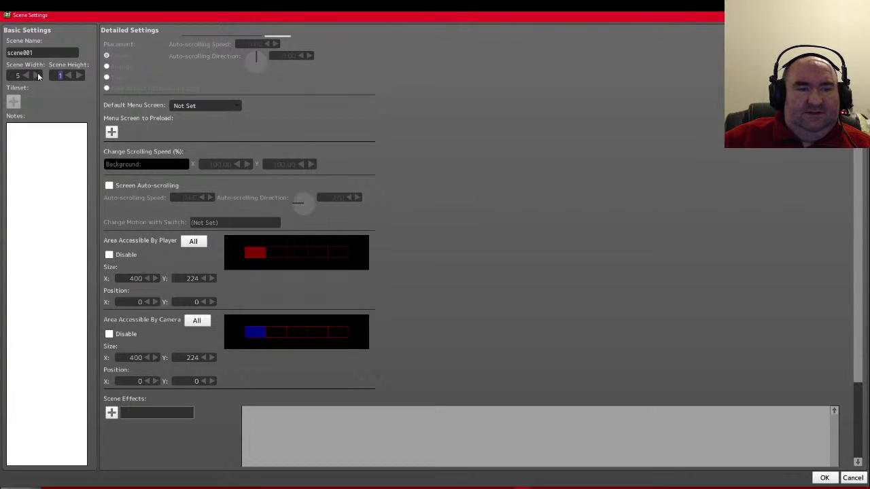
pyautogui.click(37, 75)
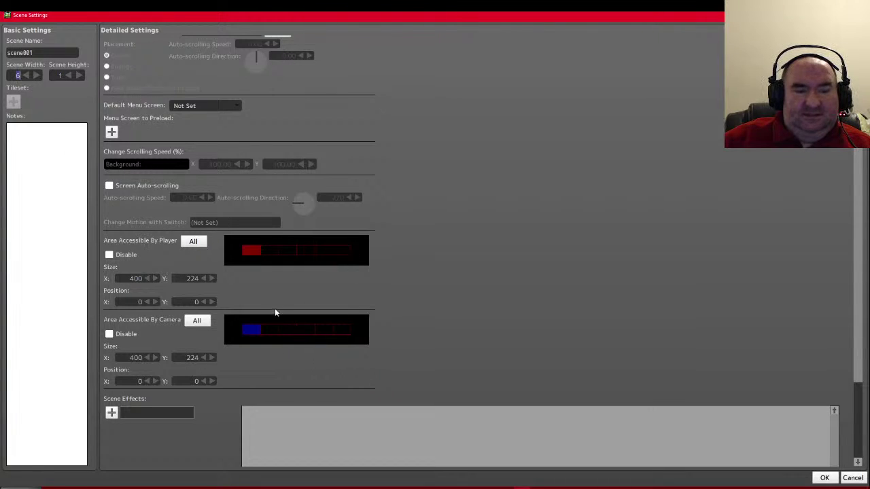
# - Extend the player-accessible and camera-accessible areas to the whole scene and accept the scene settings
pyautogui.scroll(3, 489, 289)
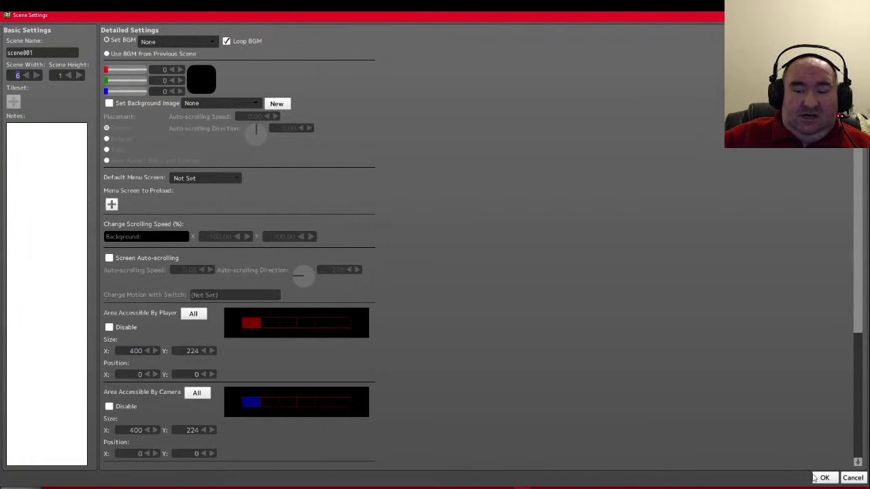
pyautogui.click(193, 313)
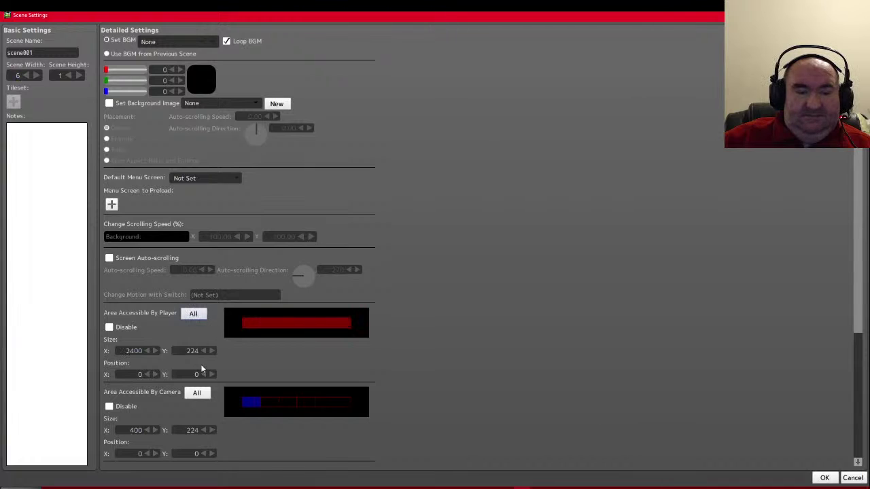
pyautogui.click(196, 393)
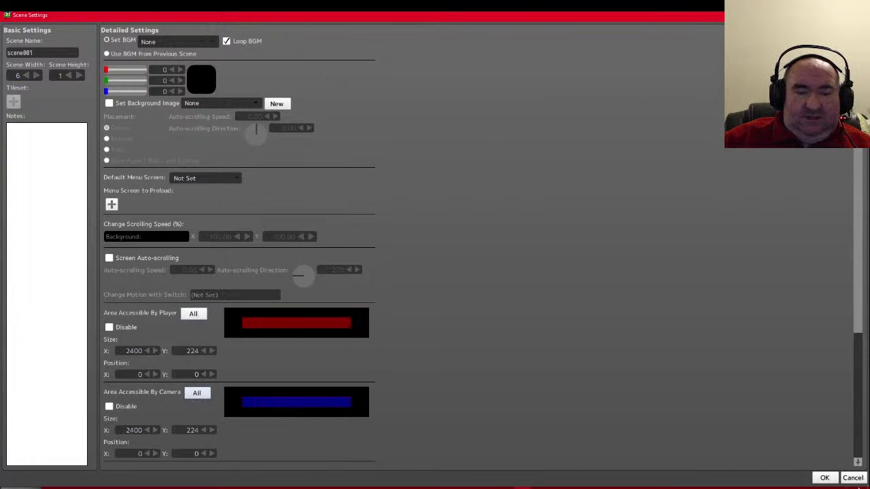
pyautogui.click(824, 477)
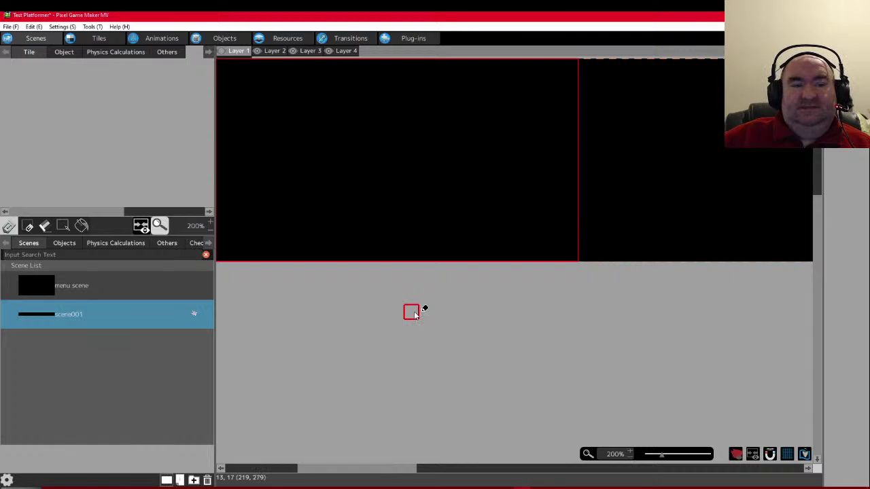
pyautogui.click(156, 38)
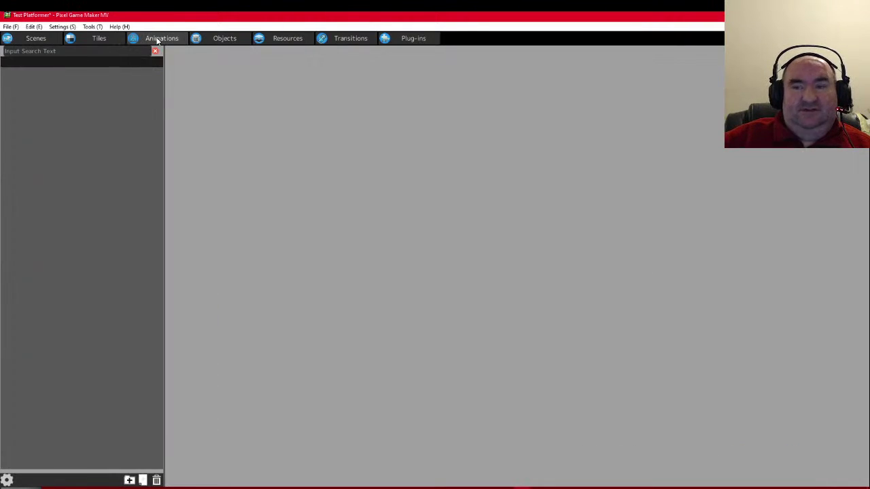
pyautogui.rightClick(51, 62)
pyautogui.click(19, 104)
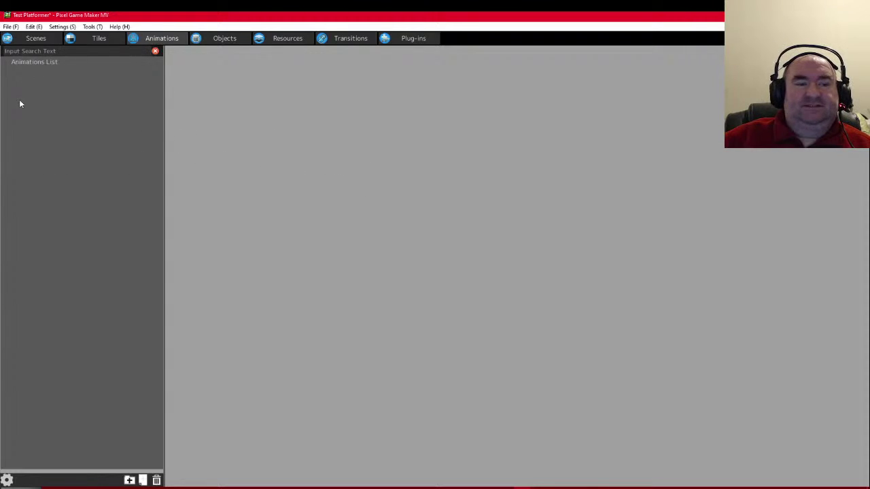
pyautogui.click(59, 64)
pyautogui.rightClick(51, 63)
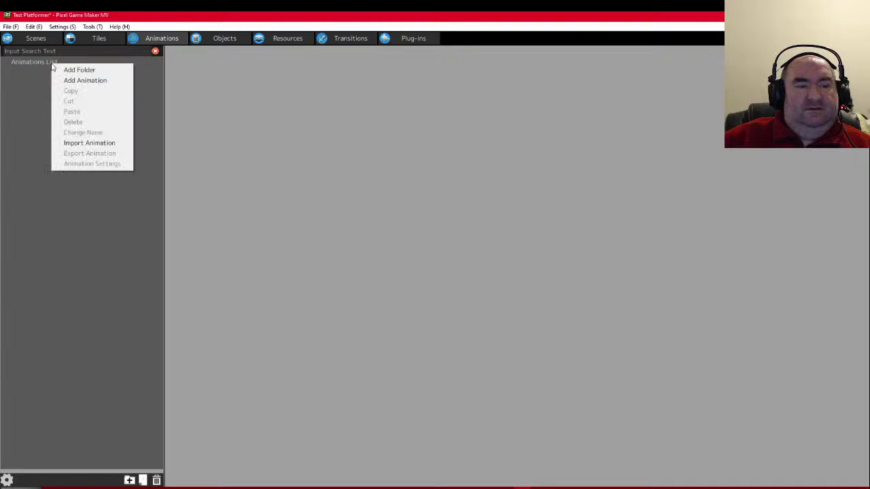
pyautogui.click(83, 81)
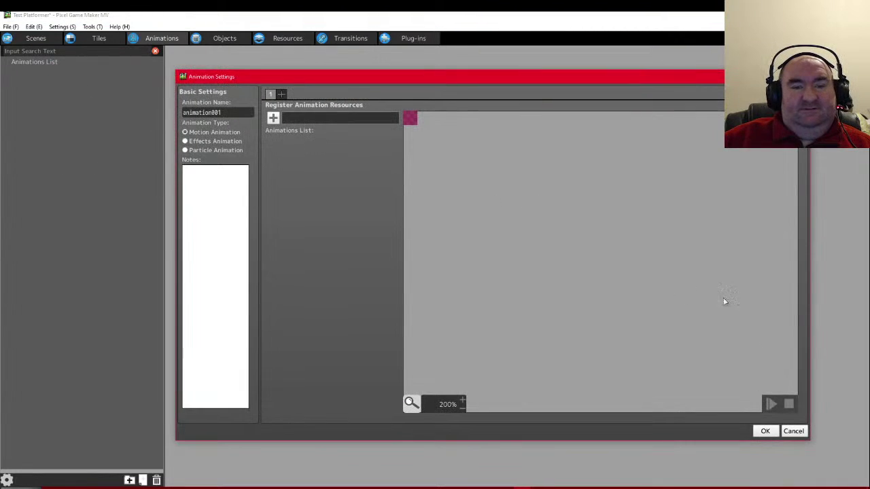
pyautogui.click(795, 430)
# - Start adding a new image to the images list in the project resources
pyautogui.click(299, 38)
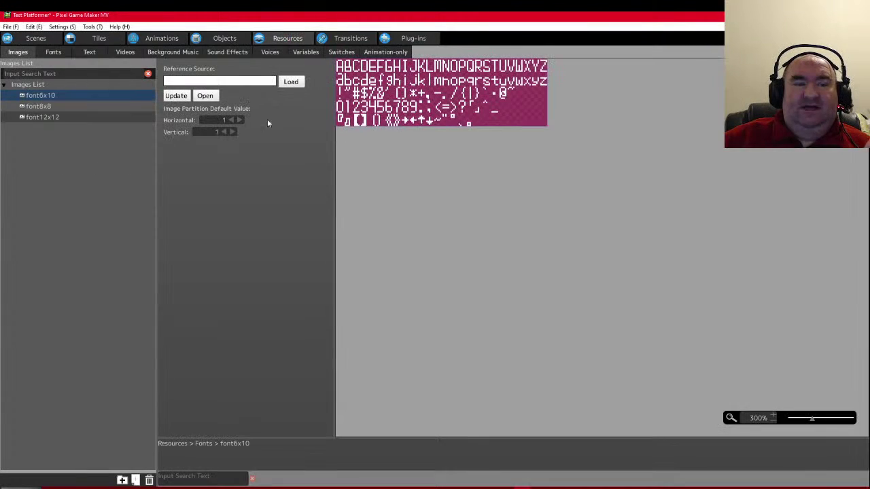
pyautogui.click(91, 52)
pyautogui.click(118, 52)
pyautogui.click(84, 53)
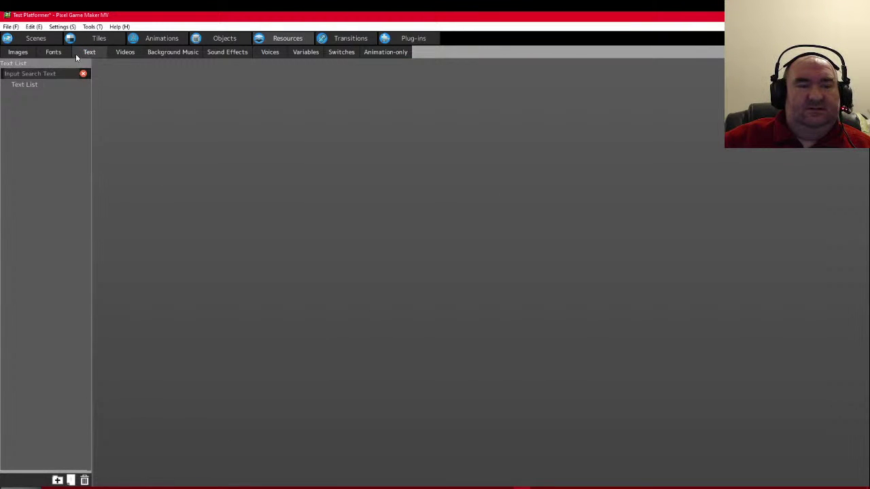
pyautogui.click(52, 53)
pyautogui.click(18, 52)
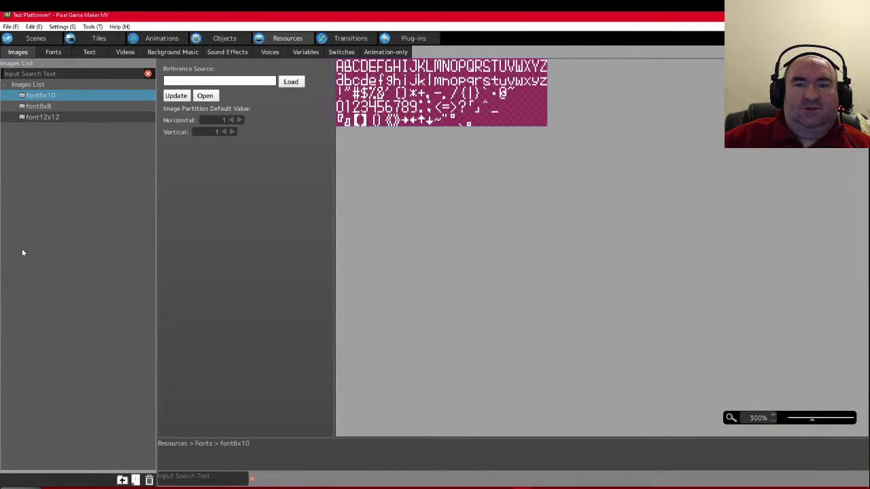
pyautogui.click(38, 136)
pyautogui.rightClick(55, 141)
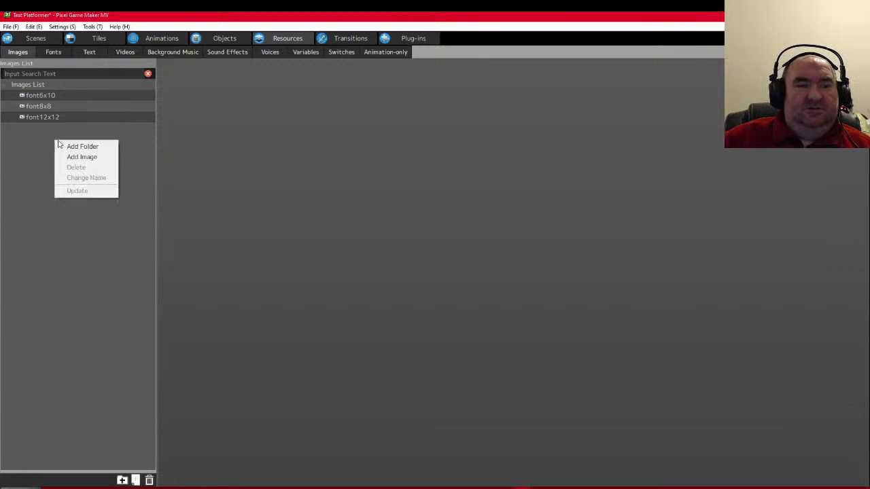
pyautogui.click(75, 165)
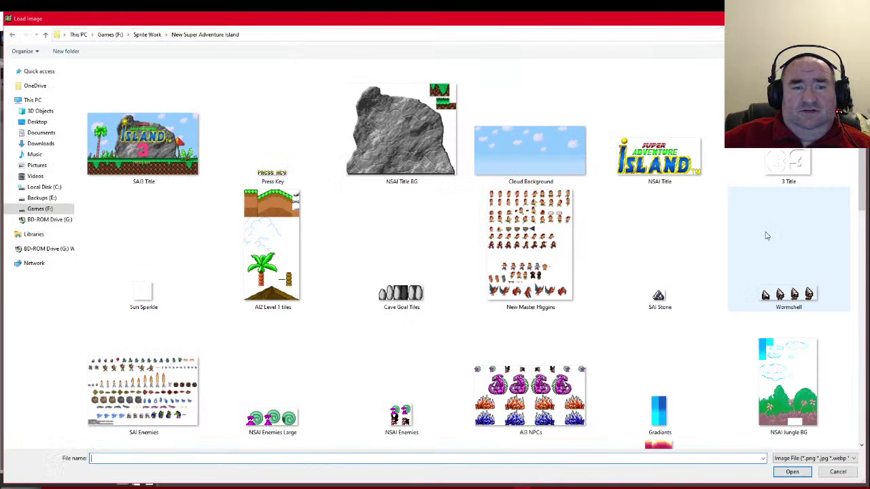
# - Go up to the Sprite Work folder and sort its contents by type
pyautogui.click(156, 35)
pyautogui.scroll(2, 373, 178)
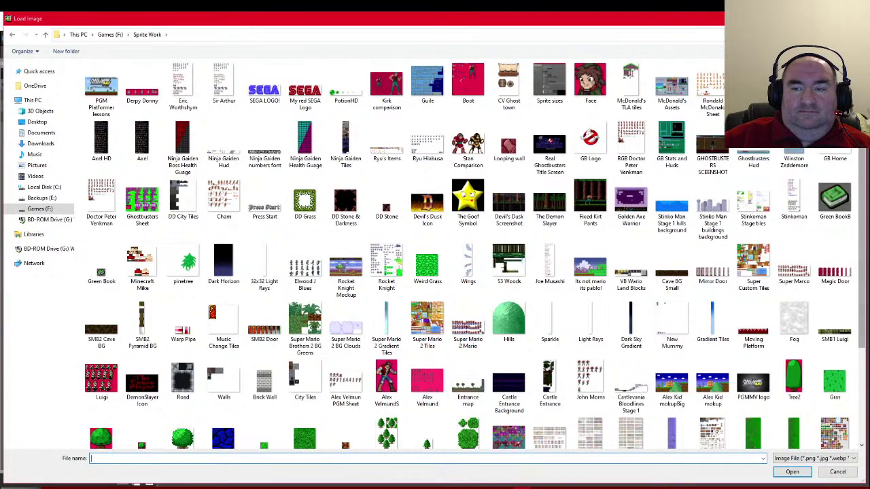
pyautogui.rightClick(752, 152)
pyautogui.moveTo(776, 167)
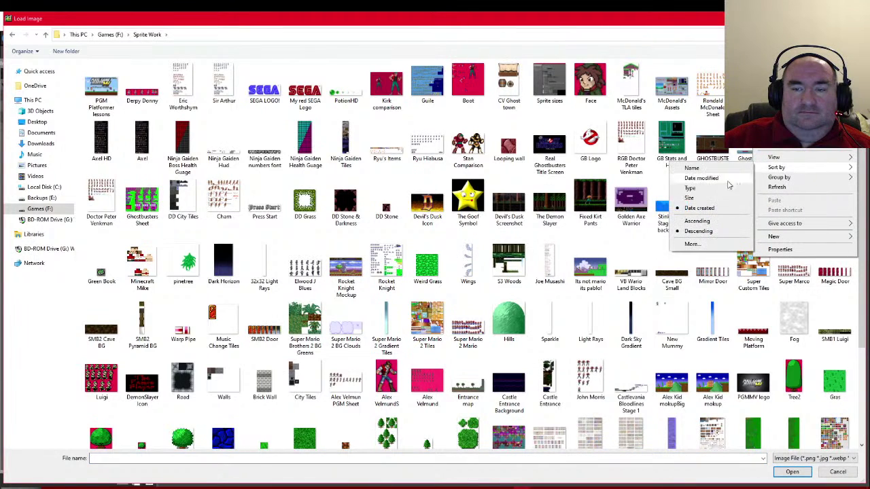
pyautogui.click(700, 178)
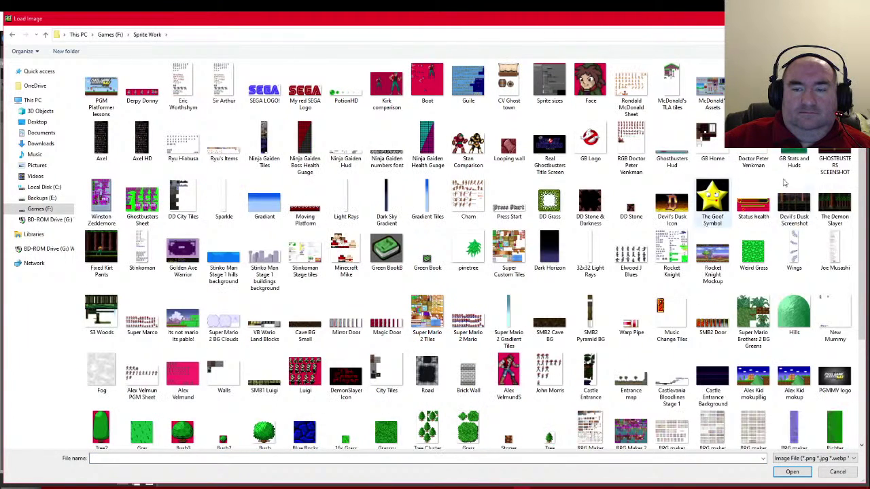
pyautogui.rightClick(859, 152)
pyautogui.moveTo(800, 185)
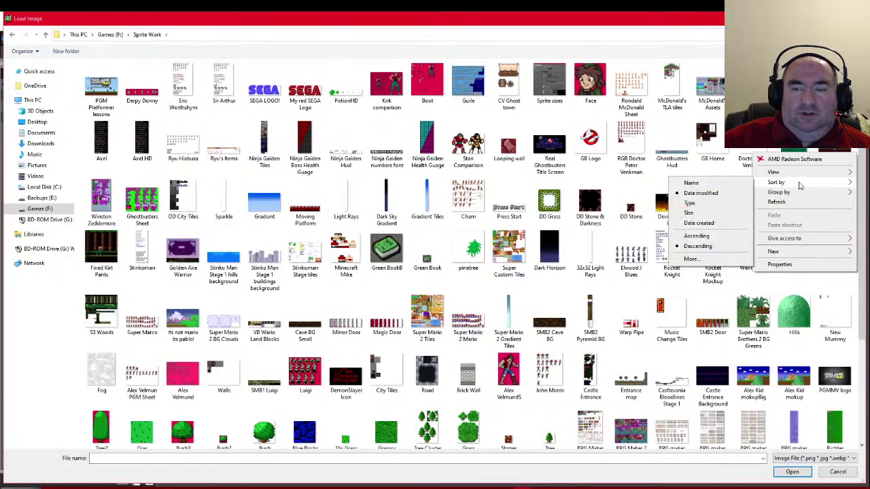
pyautogui.click(693, 203)
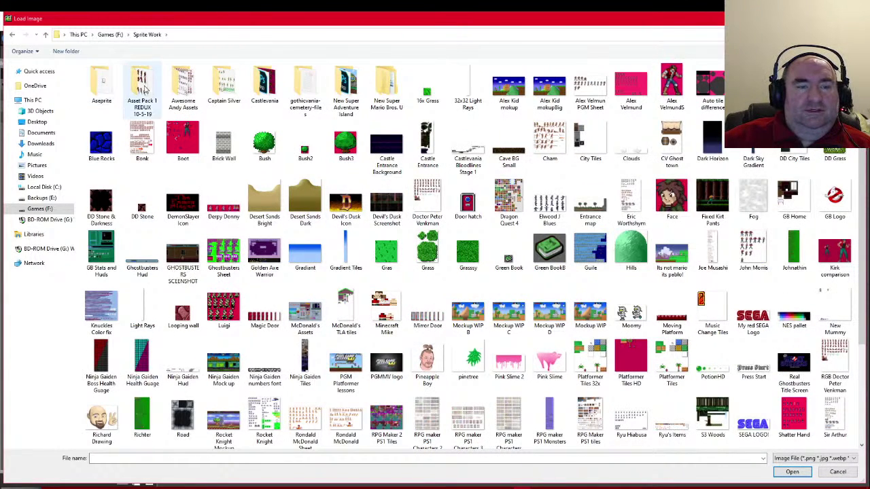
# - Load the Andy Revamped B sprite sheet from the Awesome Andy Assets folder and view its sprites
pyautogui.doubleClick(185, 87)
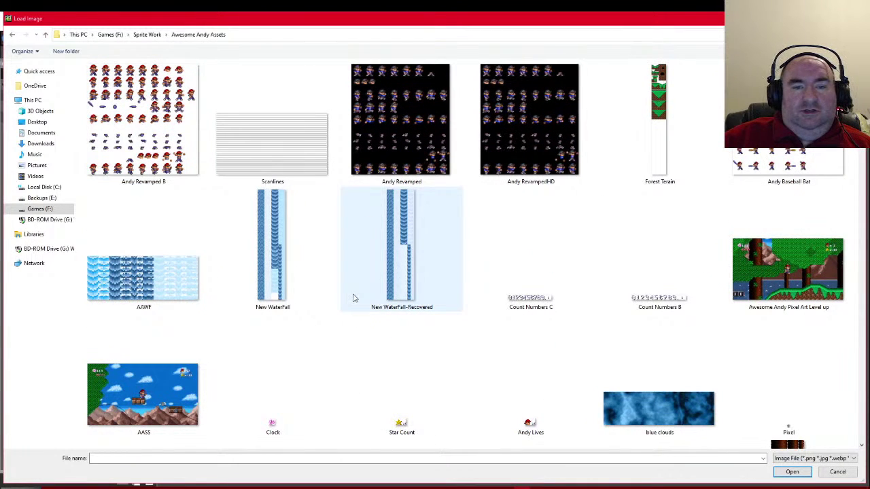
pyautogui.doubleClick(169, 128)
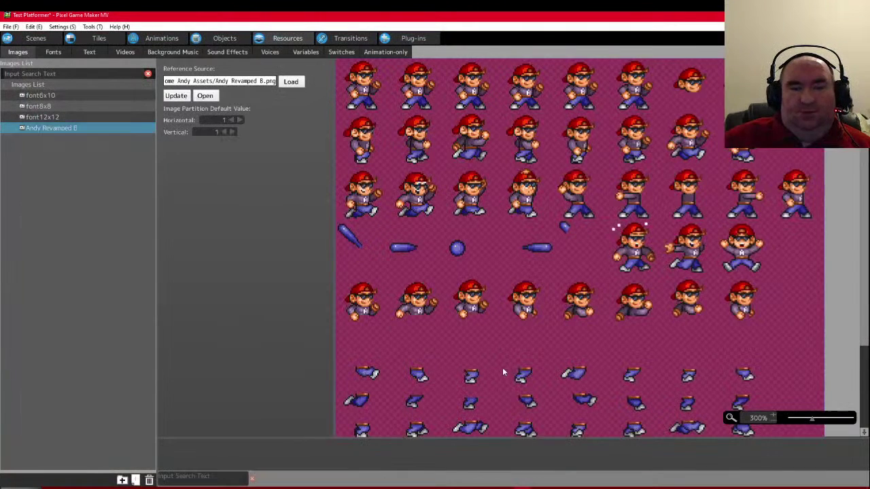
pyautogui.scroll(-3, 514, 343)
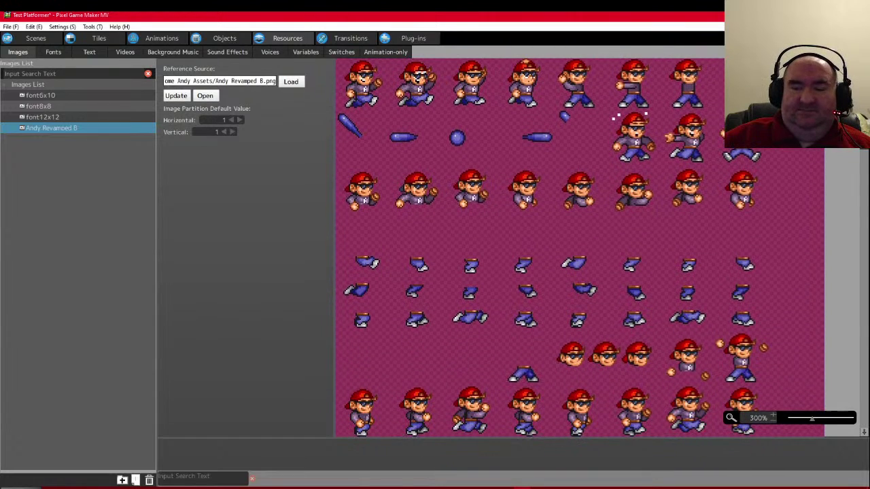
# - Examine the rows of character sprites on the Andy Revamped B sheet
pyautogui.scroll(3, 578, 248)
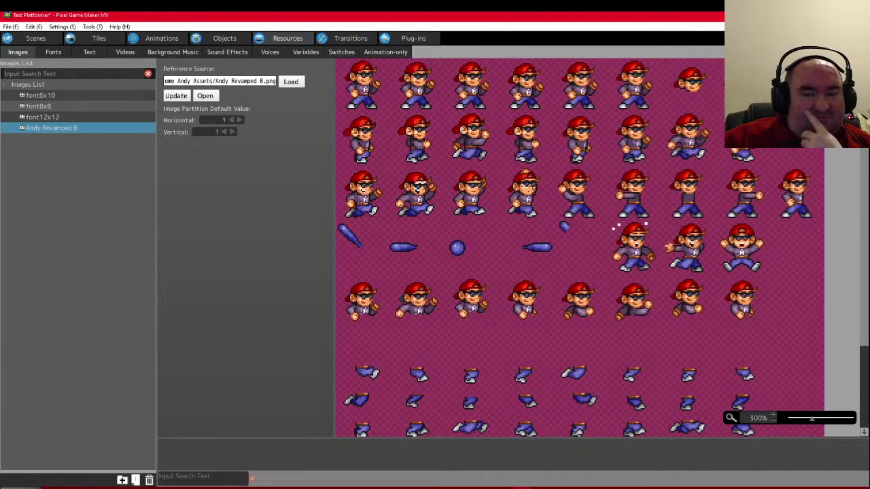
pyautogui.scroll(-3, 577, 248)
pyautogui.scroll(3, 578, 248)
pyautogui.scroll(-3, 549, 276)
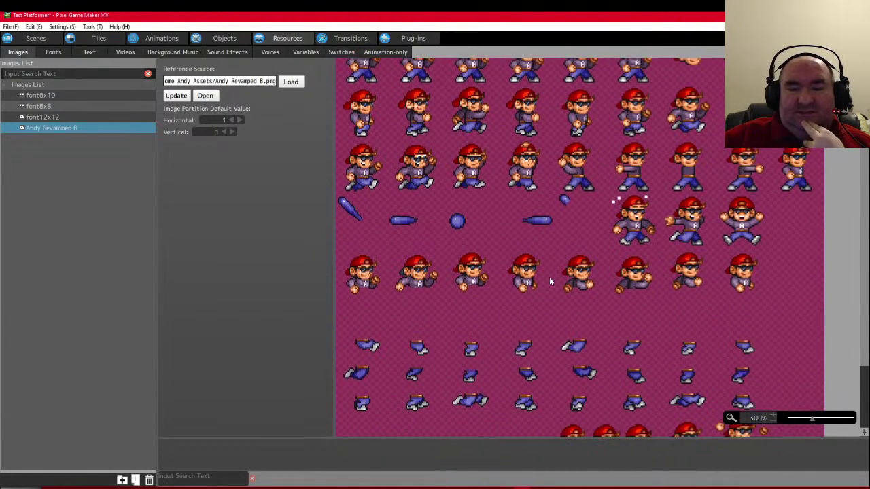
pyautogui.scroll(-1, 864, 237)
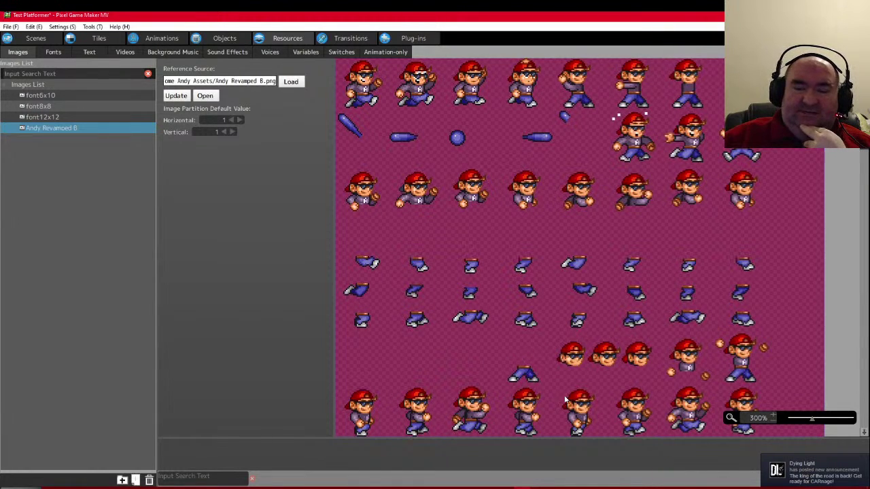
pyautogui.scroll(4, 543, 271)
pyautogui.scroll(-1, 545, 252)
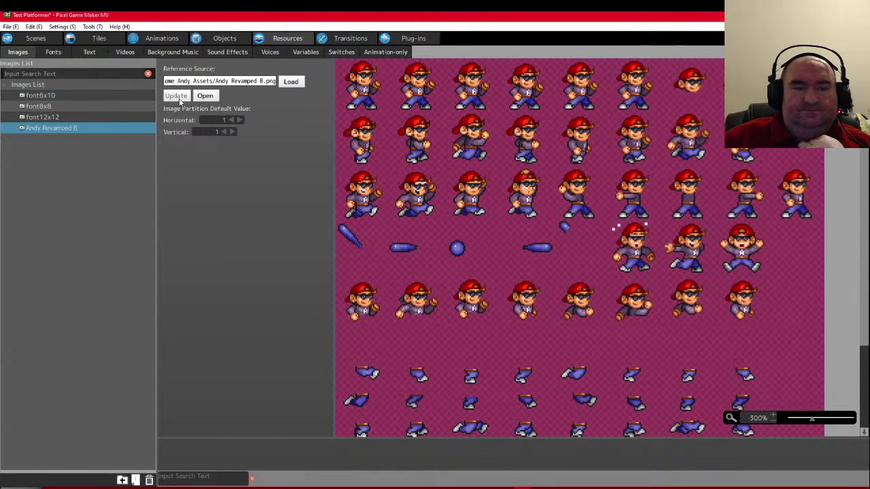
# - Add the Forest Terain image from the Awesome Andy Assets folder to the project's images list
pyautogui.click(153, 39)
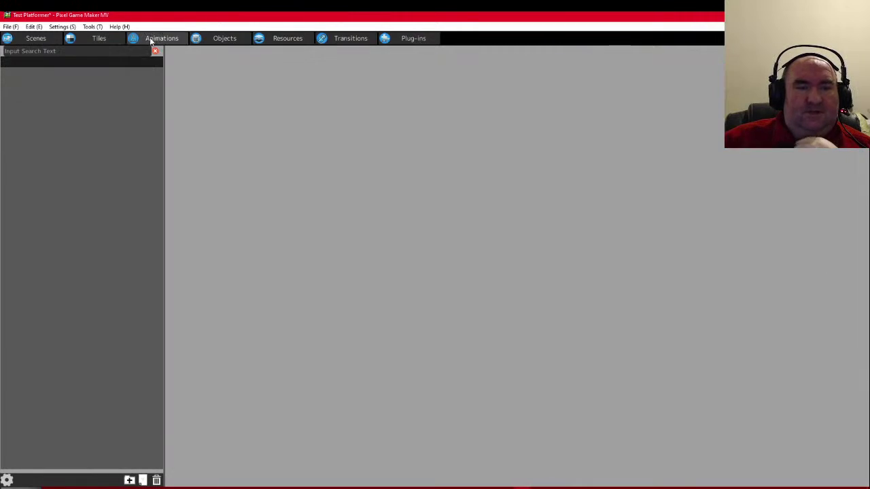
pyautogui.rightClick(73, 84)
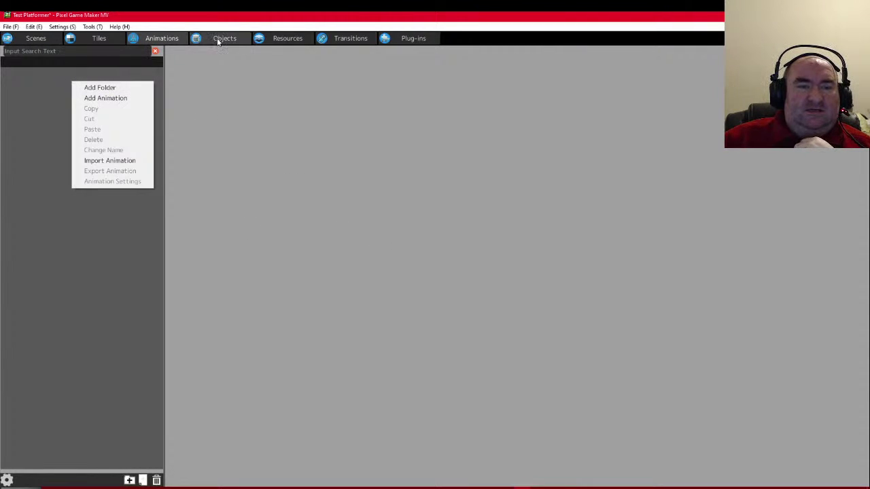
pyautogui.click(287, 38)
pyautogui.rightClick(74, 156)
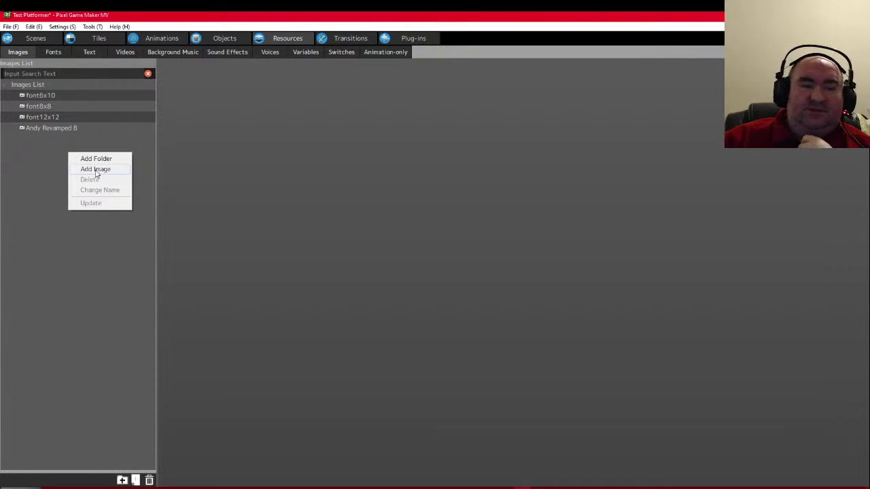
pyautogui.click(96, 169)
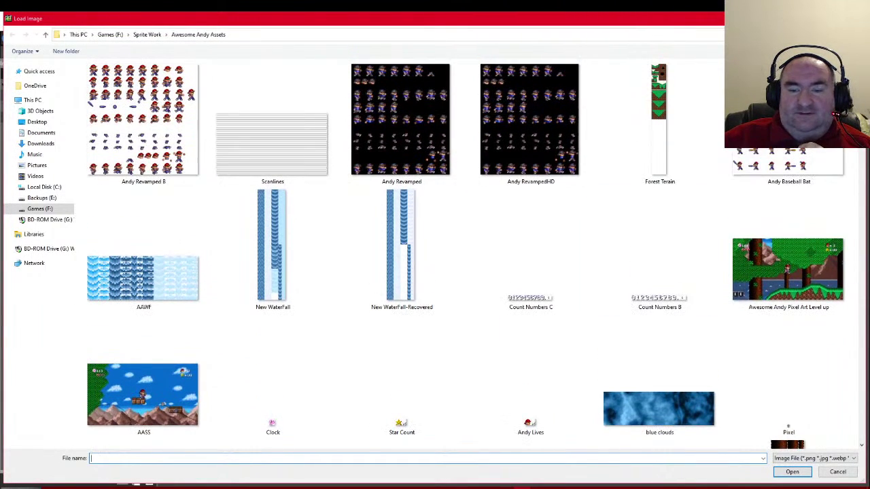
pyautogui.doubleClick(630, 127)
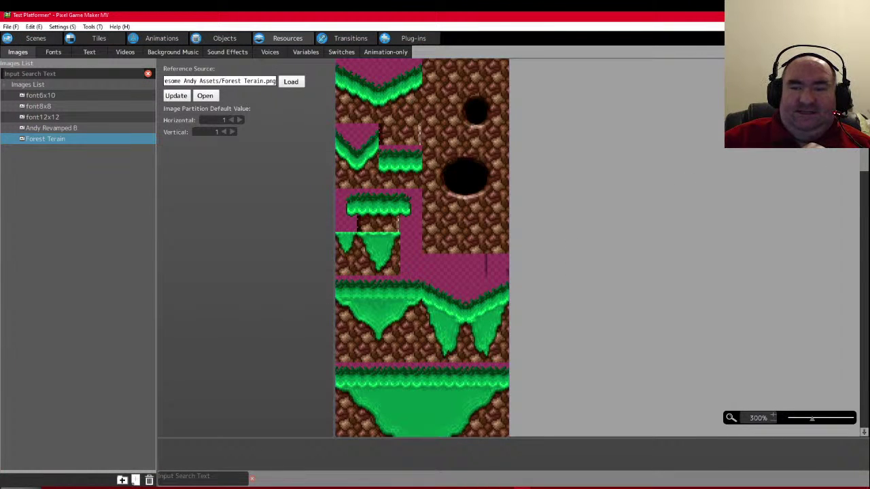
pyautogui.scroll(-1, 855, 173)
pyautogui.scroll(1, 422, 248)
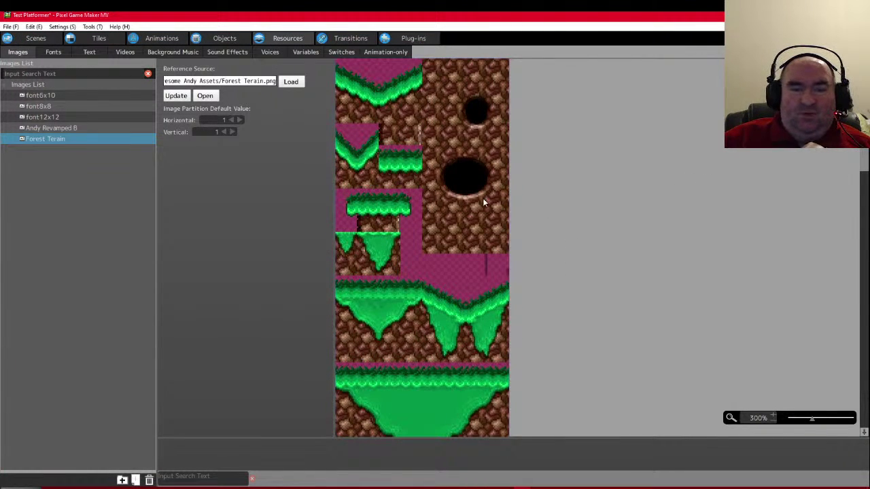
# - Add the New Tree Trunks image from the Awesome Andy Assets folder to the images list
pyautogui.rightClick(62, 190)
pyautogui.click(399, 238)
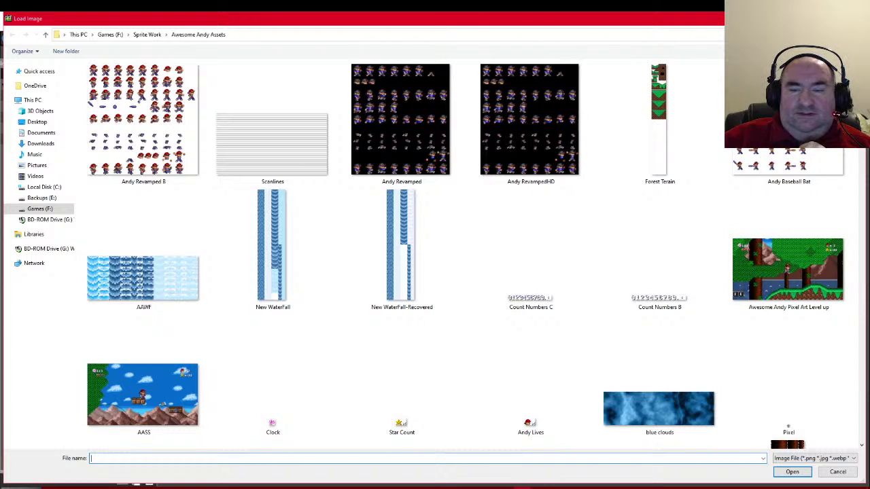
pyautogui.scroll(-3, 449, 255)
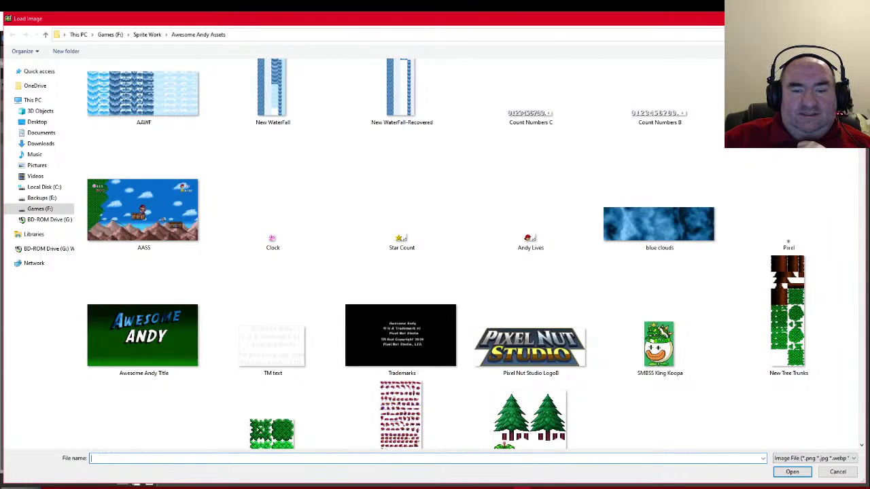
pyautogui.scroll(-2, 289, 404)
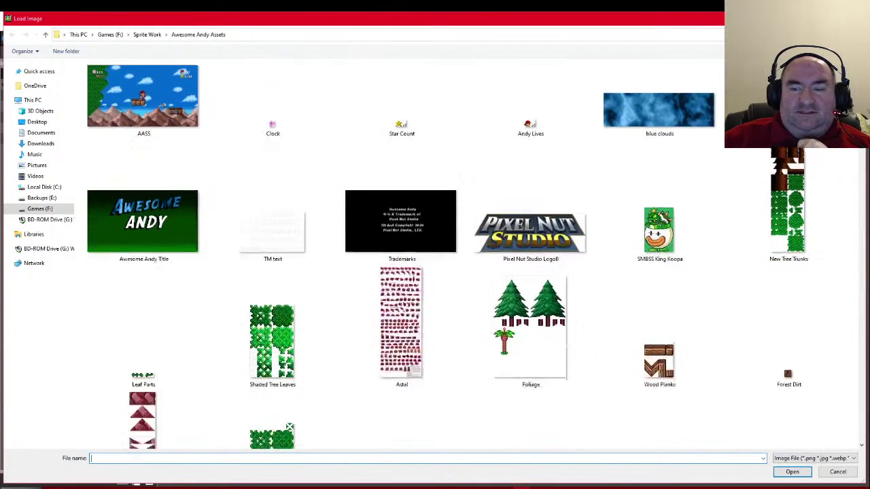
pyautogui.scroll(1, 289, 403)
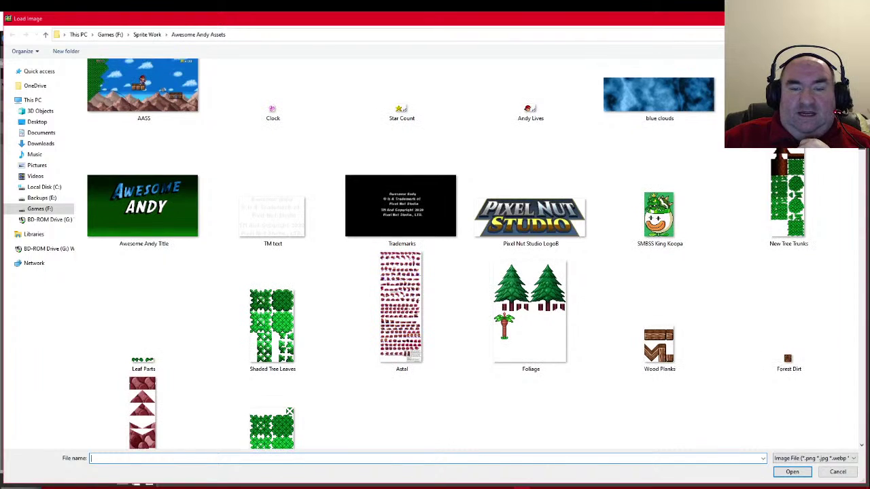
pyautogui.click(789, 224)
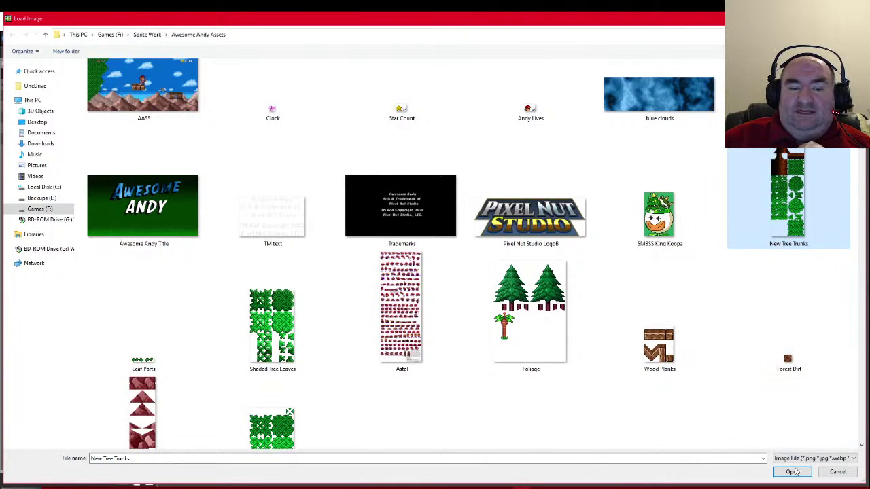
pyautogui.click(792, 472)
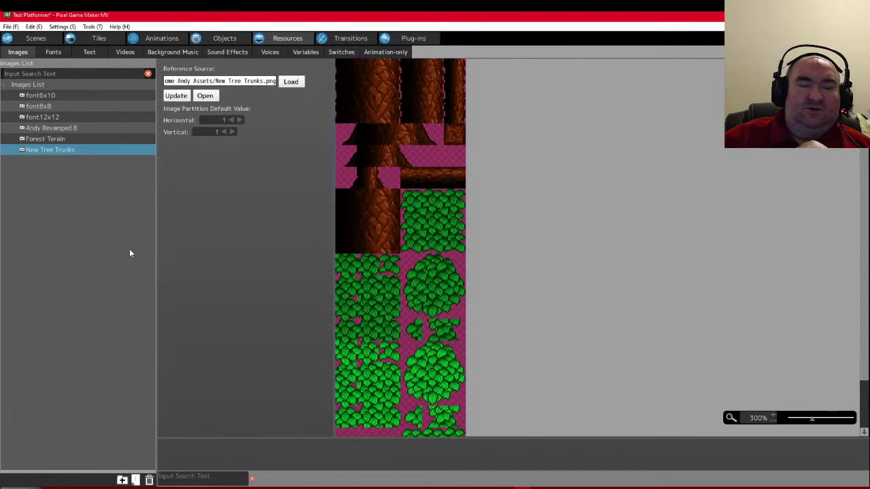
# - Start adding another image and select Mounts BG in the Awesome Andy Assets folder
pyautogui.rightClick(42, 164)
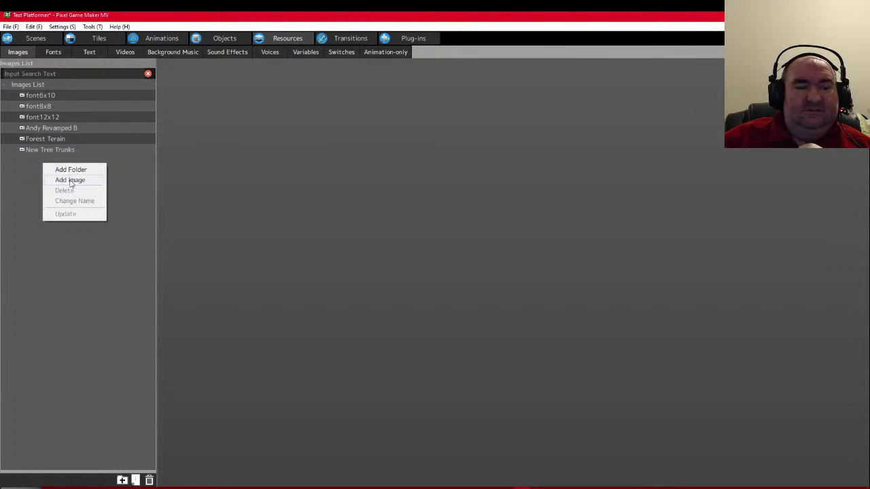
pyautogui.click(68, 180)
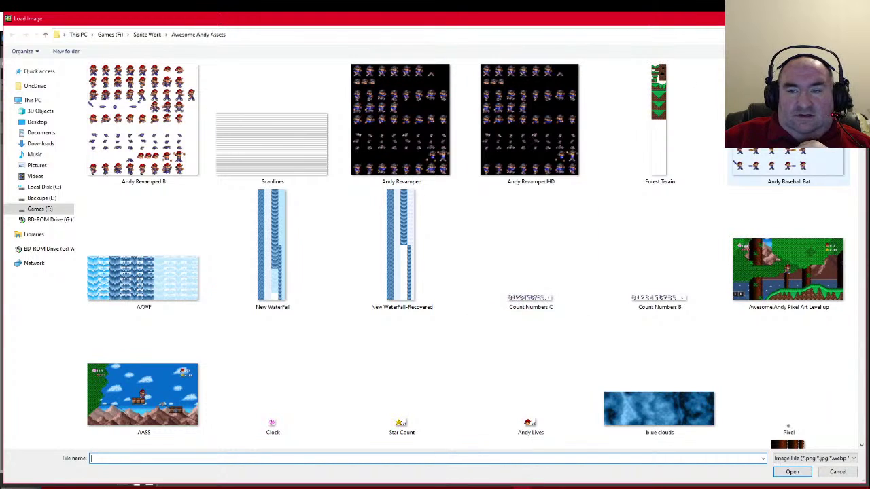
pyautogui.scroll(-2, 747, 204)
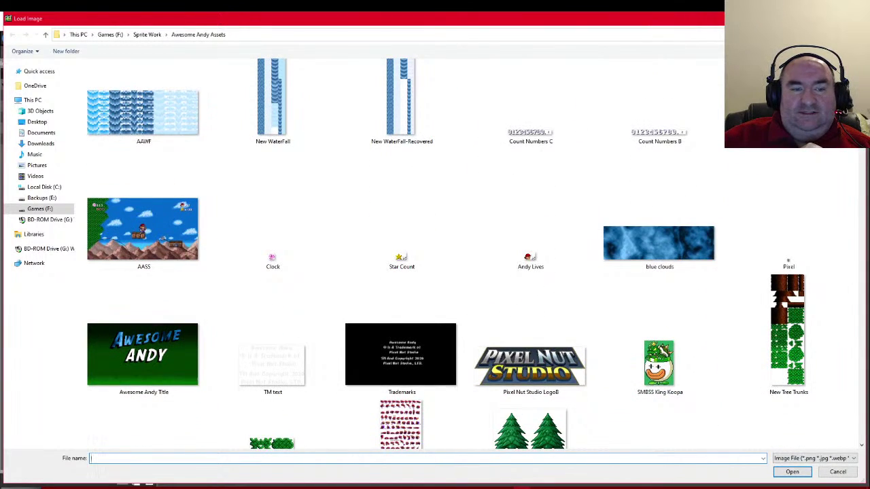
pyautogui.scroll(-3, 449, 255)
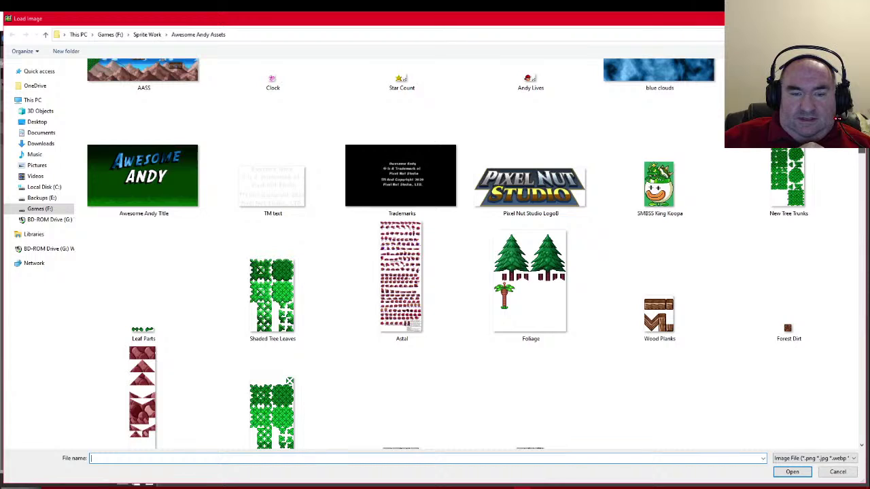
pyautogui.scroll(-2, 475, 255)
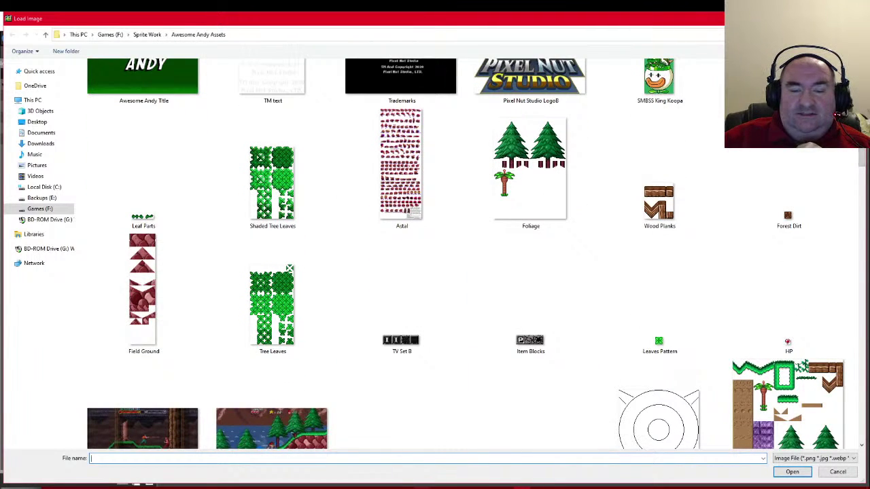
pyautogui.click(422, 486)
pyautogui.click(536, 16)
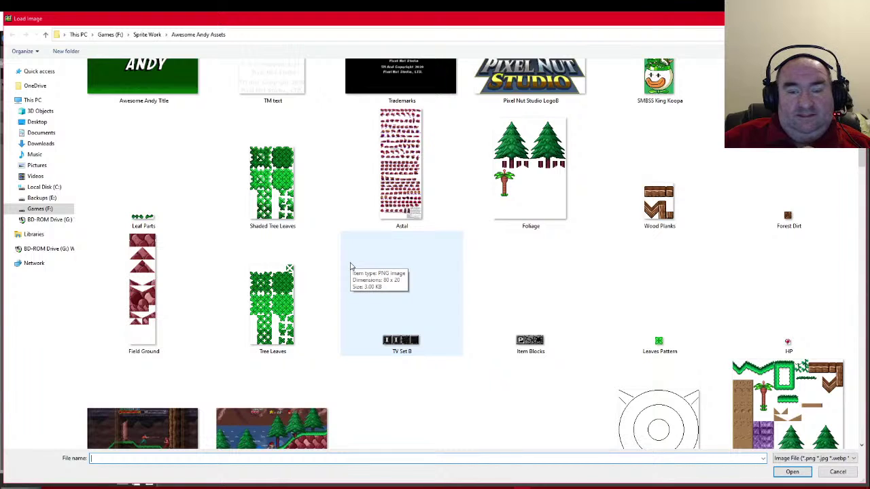
pyautogui.scroll(-5, 350, 266)
pyautogui.moveTo(862, 215); pyautogui.dragTo(863, 232)
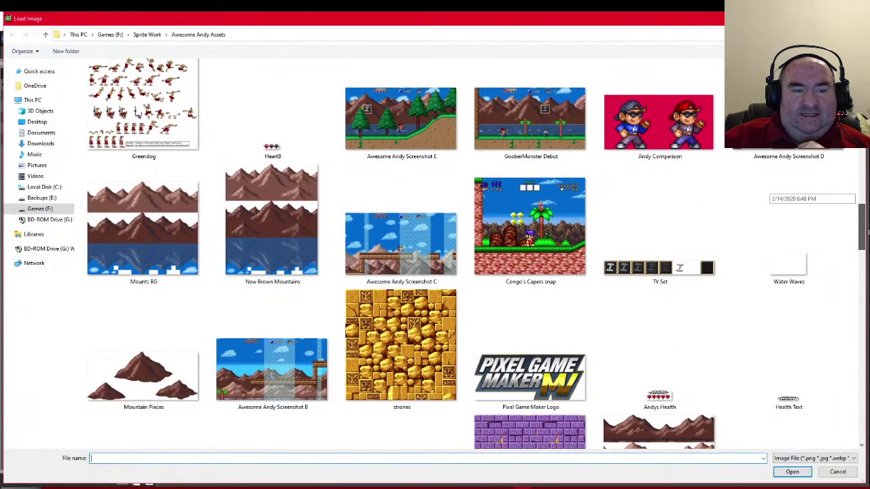
pyautogui.click(170, 236)
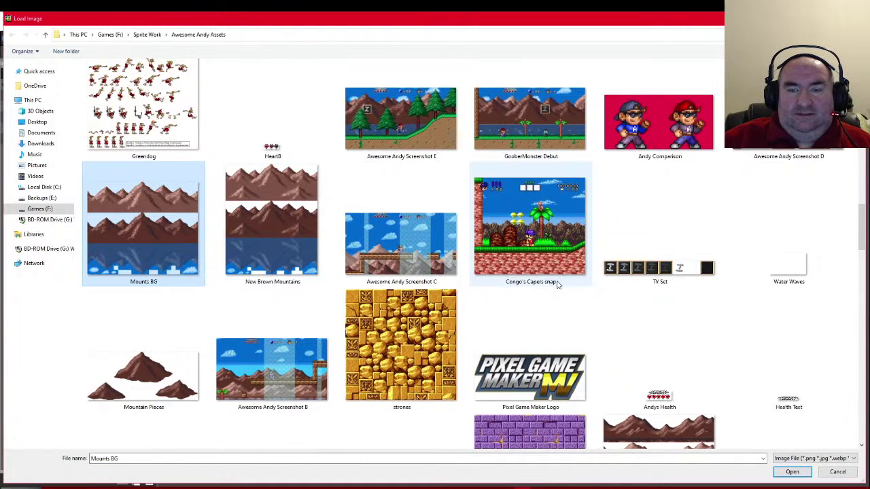
# - Find Sky Gradient in the same folder, add it to the file selection, and load both background images
pyautogui.scroll(5, 557, 283)
pyautogui.scroll(5, 556, 283)
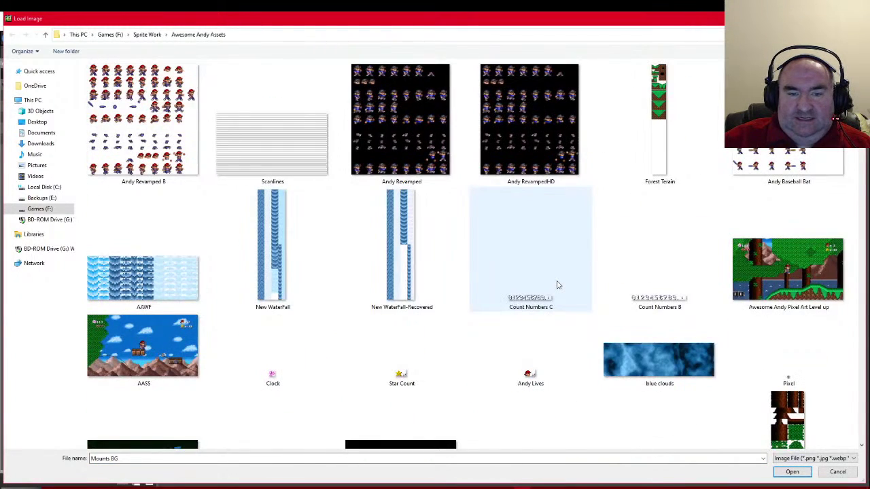
pyautogui.scroll(-3, 556, 285)
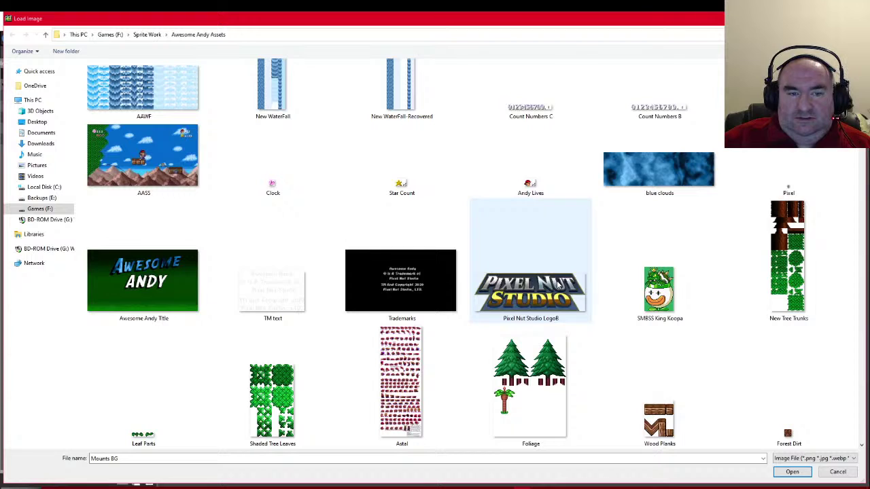
pyautogui.scroll(-4, 557, 285)
pyautogui.scroll(-4, 556, 285)
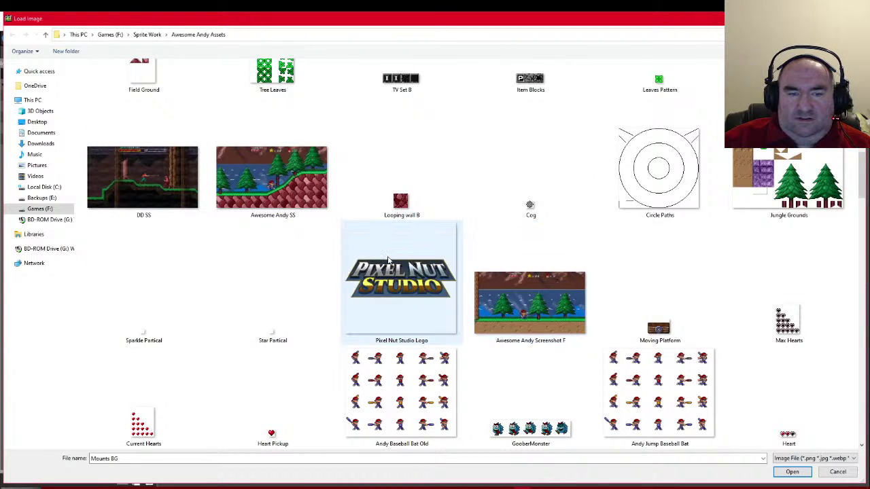
pyautogui.scroll(4, 388, 260)
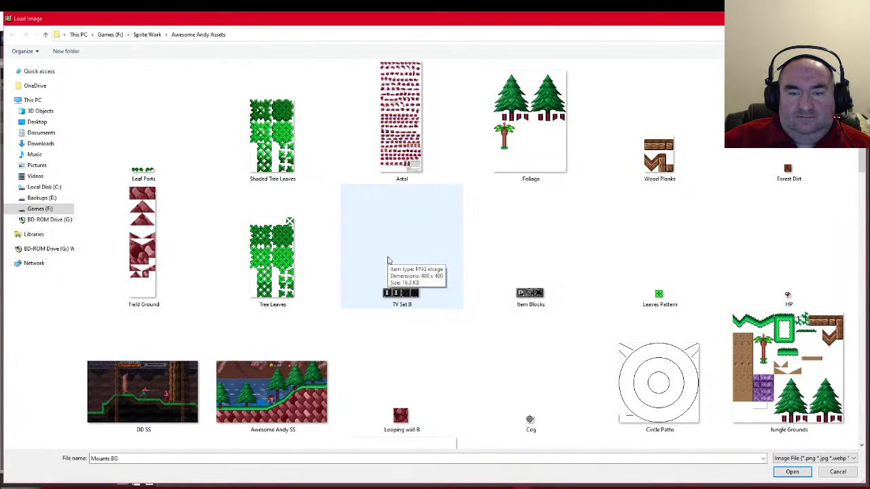
pyautogui.scroll(-4, 388, 260)
pyautogui.scroll(-5, 389, 260)
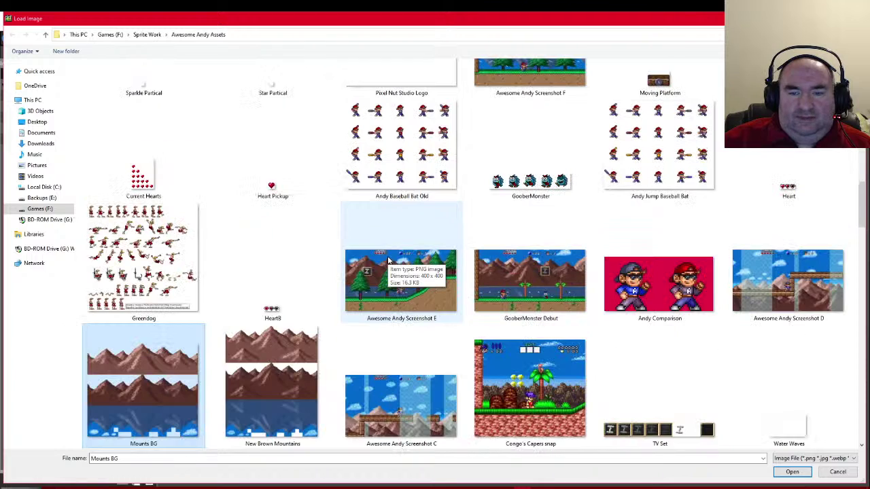
pyautogui.scroll(-10, 388, 260)
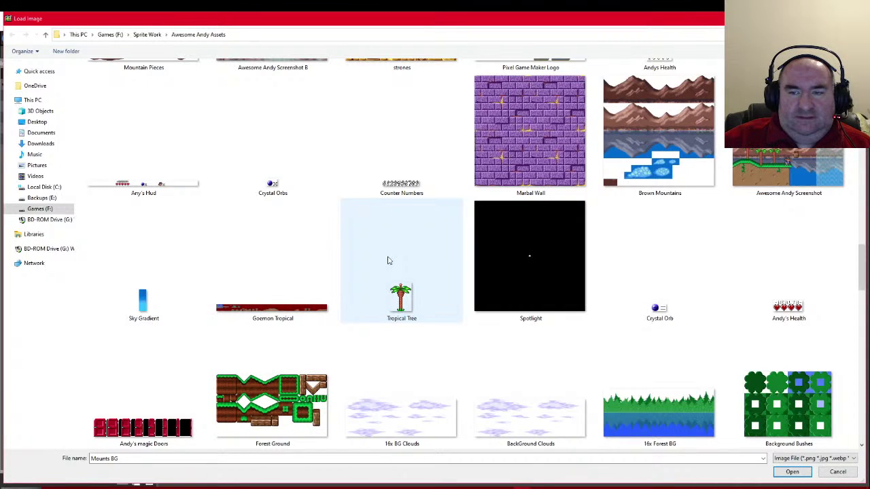
pyautogui.scroll(-3, 388, 260)
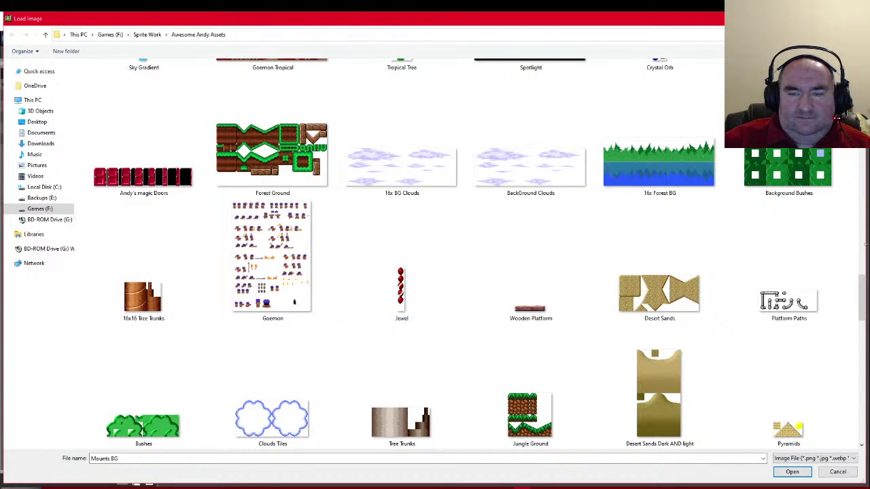
pyautogui.moveTo(860, 295); pyautogui.dragTo(862, 265)
pyautogui.keyDown('ctrl'); pyautogui.click(152, 267); pyautogui.keyUp('ctrl')
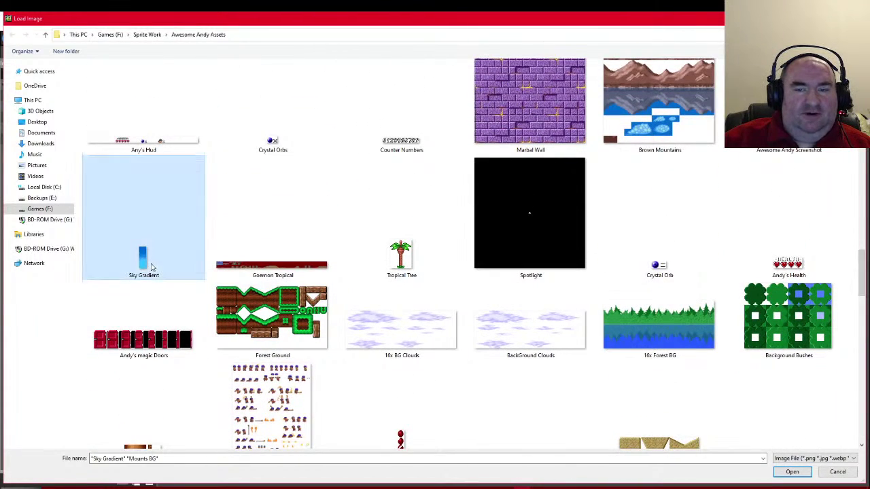
pyautogui.click(793, 471)
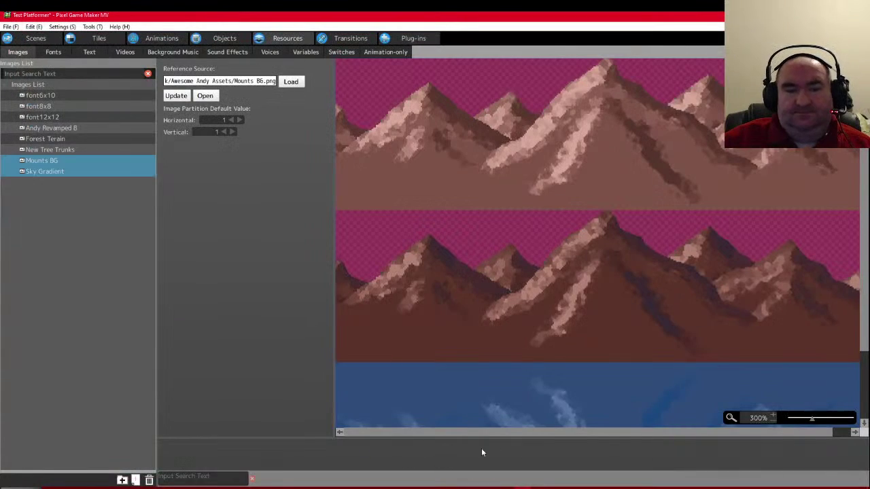
# - View the Forest Terain image, check the live chat in Firefox, and return to Pixel Game Maker MV
pyautogui.click(60, 141)
pyautogui.hotkey('alt', 'Tab')
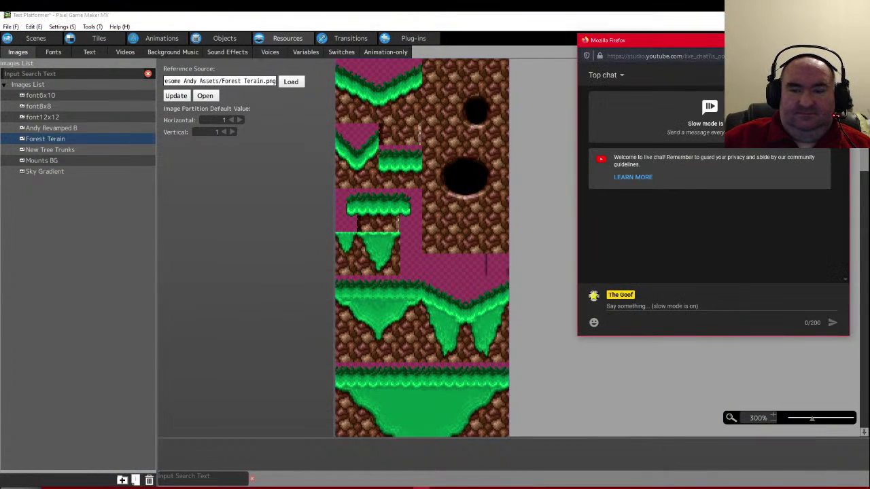
pyautogui.hotkey('alt', 'Tab')
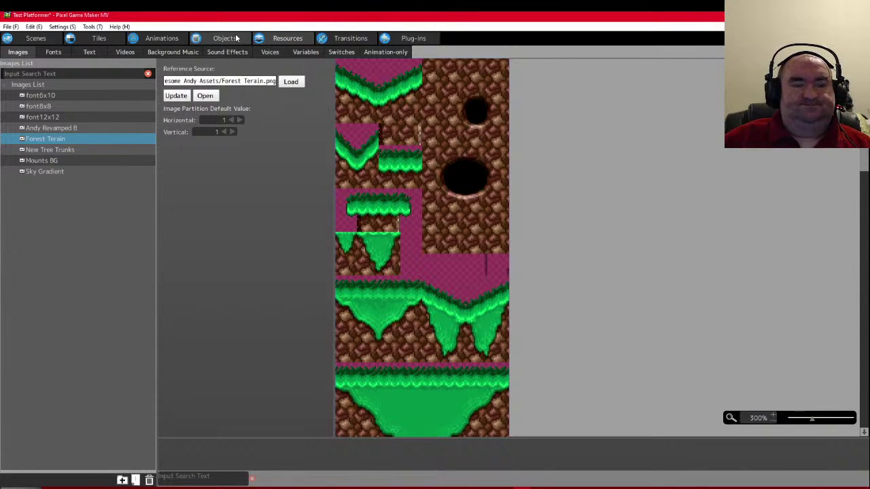
# - Add a new motion animation and start registering a resource for it
pyautogui.click(160, 40)
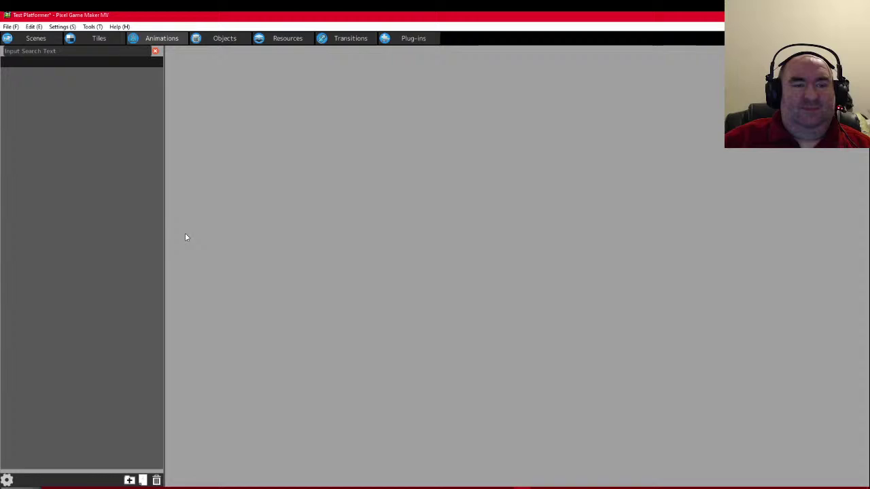
pyautogui.rightClick(59, 66)
pyautogui.click(88, 84)
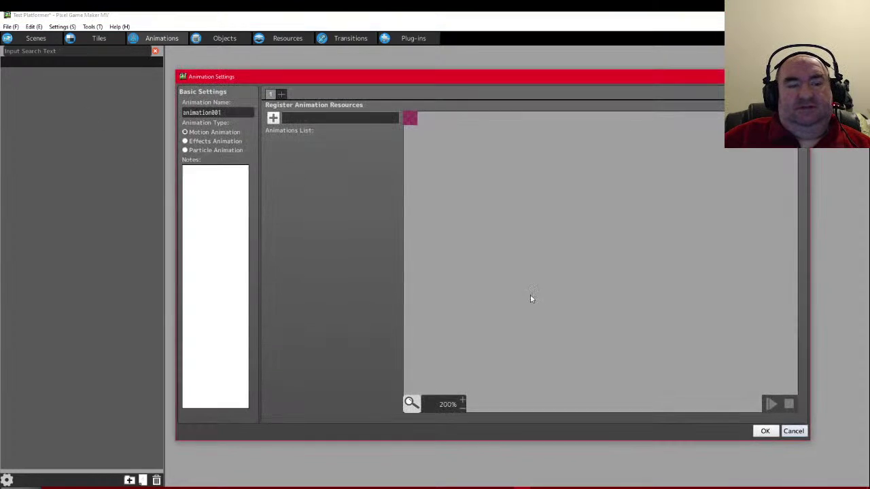
pyautogui.click(273, 118)
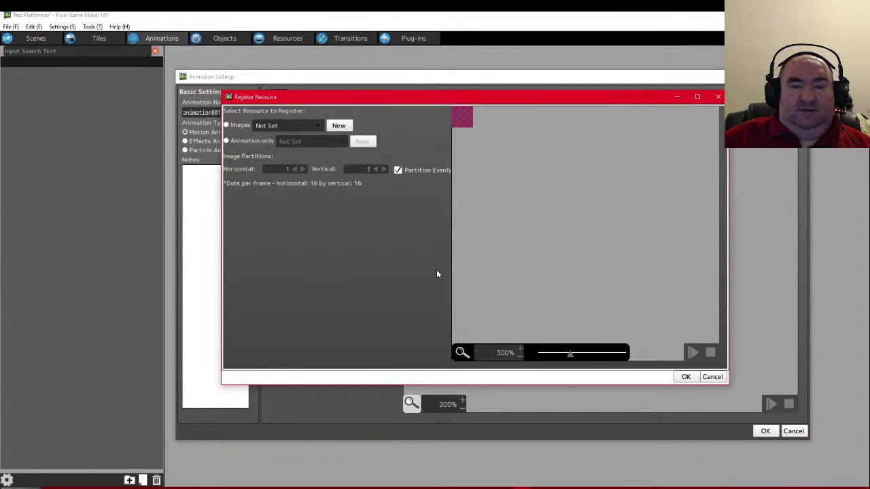
pyautogui.click(286, 126)
pyautogui.click(317, 125)
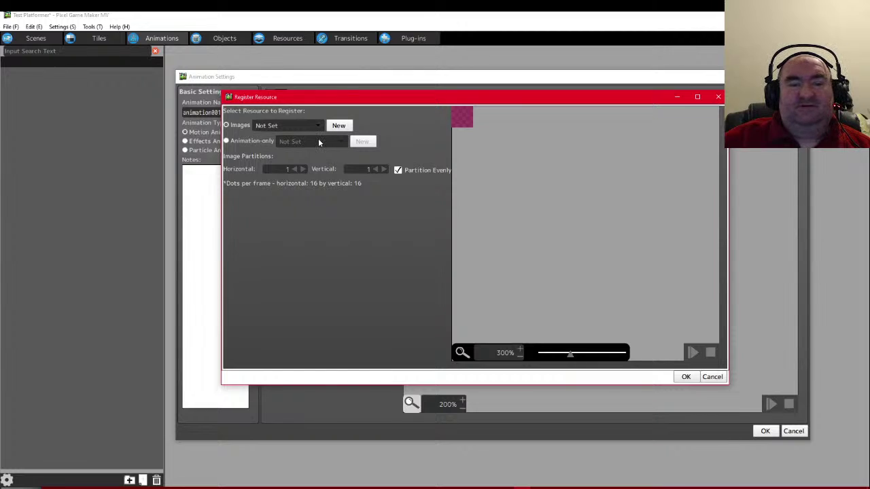
pyautogui.click(288, 126)
pyautogui.click(474, 132)
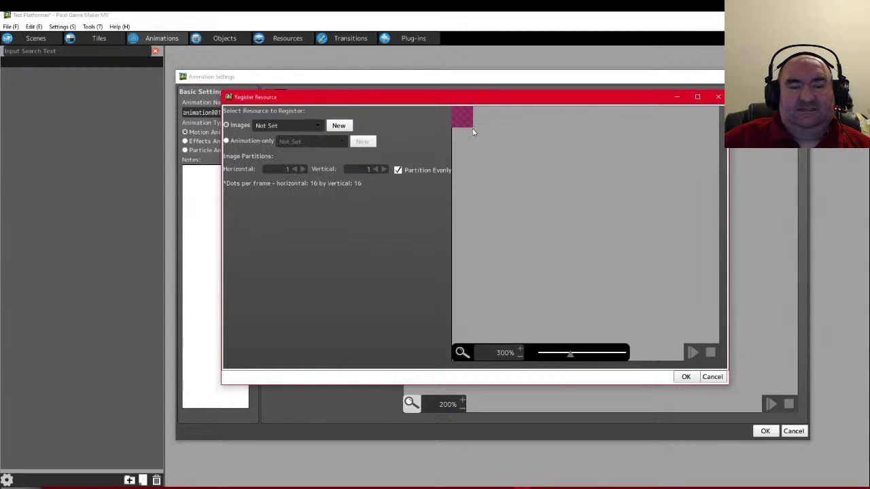
pyautogui.click(238, 140)
pyautogui.click(335, 143)
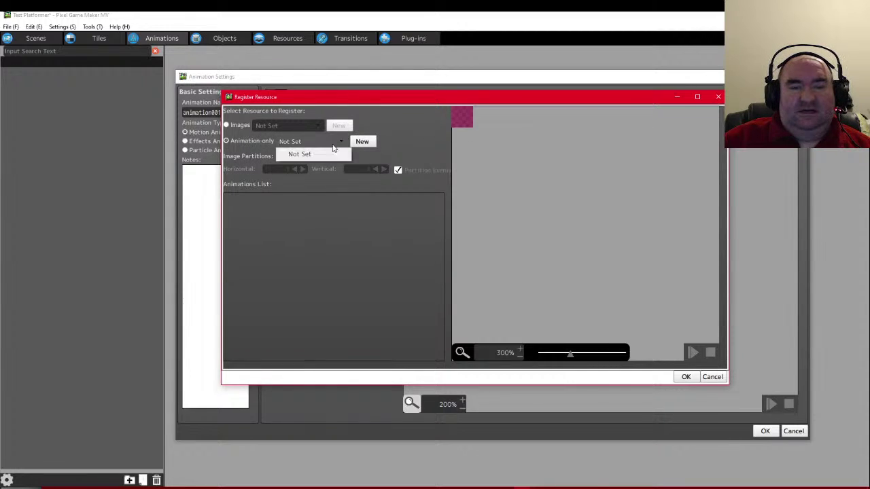
pyautogui.click(326, 160)
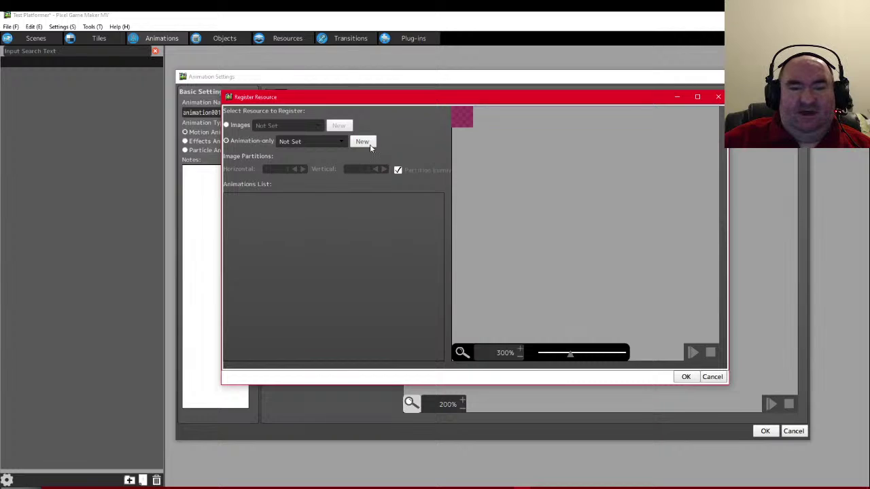
pyautogui.click(370, 144)
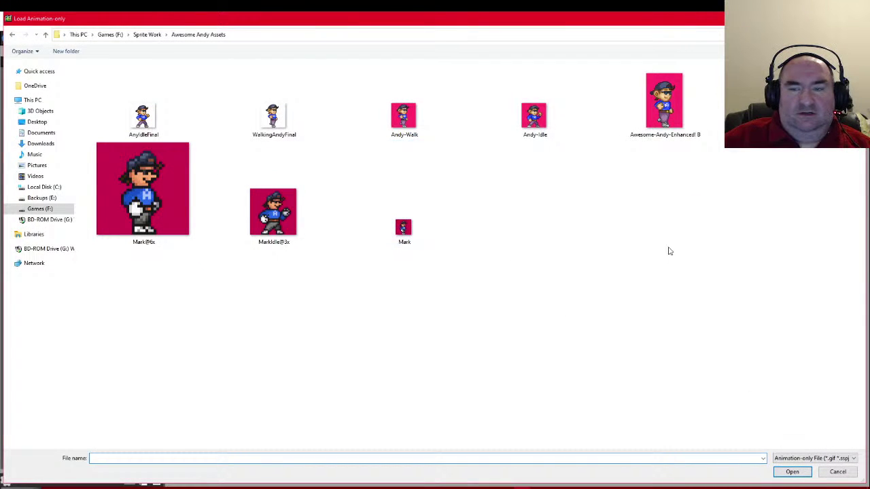
pyautogui.click(837, 473)
# - Choose the Andy Revamped B image as the resource to register and look over its sprites
pyautogui.click(227, 126)
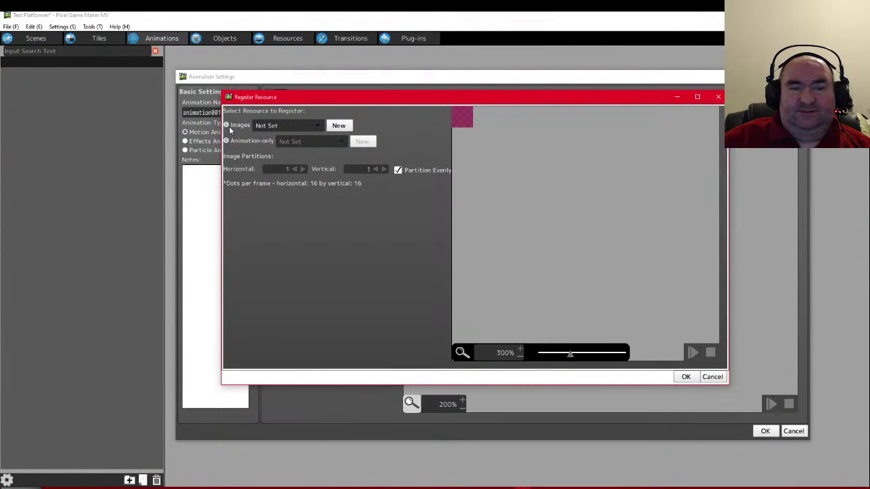
pyautogui.click(316, 126)
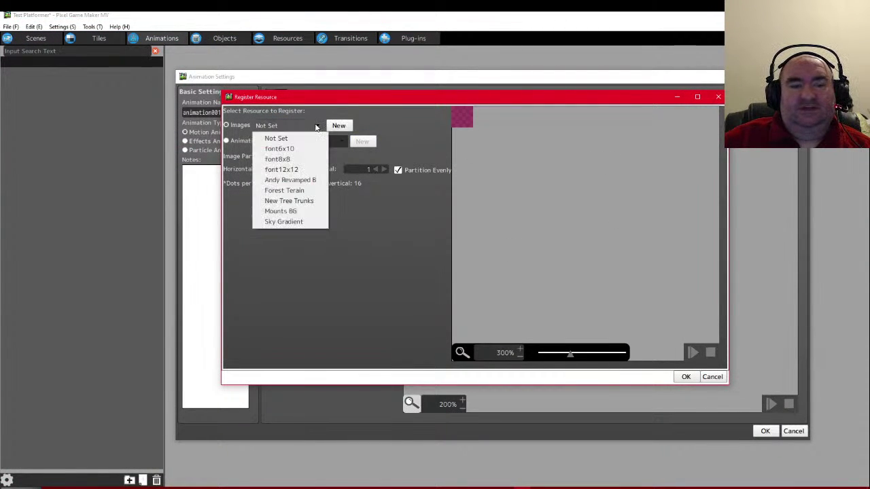
pyautogui.click(306, 180)
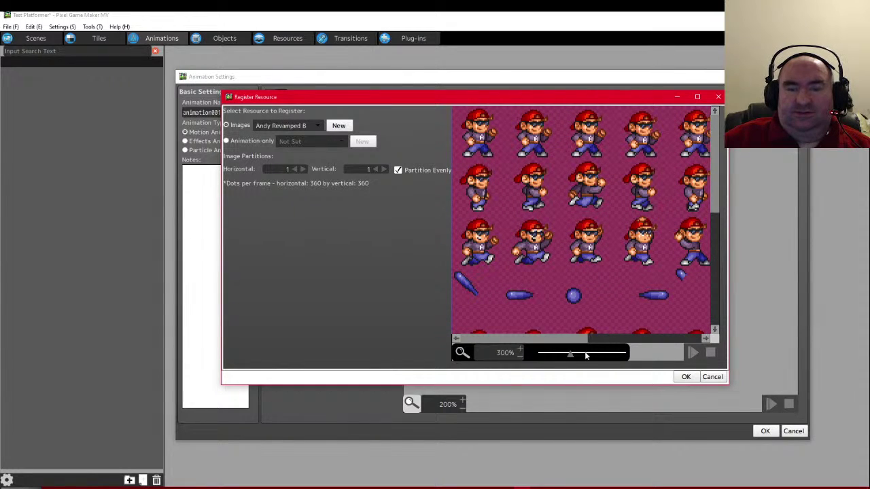
pyautogui.moveTo(573, 337); pyautogui.dragTo(698, 336)
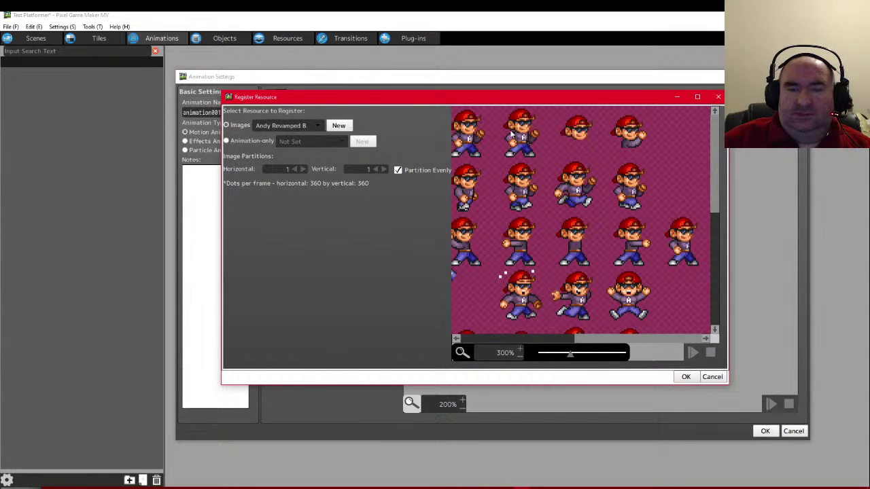
pyautogui.click(499, 339)
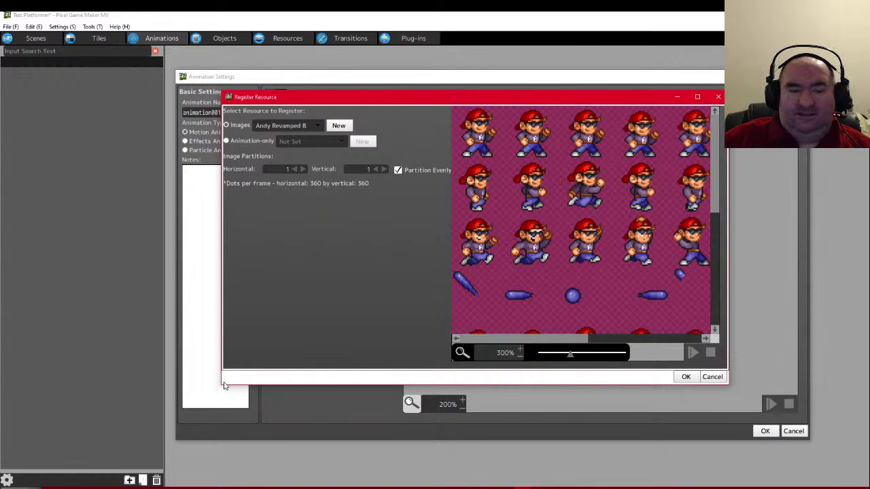
# - Register the Andy Revamped B sheet evenly partitioned into 9 by 9 frames and confirm the new animation's settings
pyautogui.moveTo(223, 378); pyautogui.dragTo(61, 347)
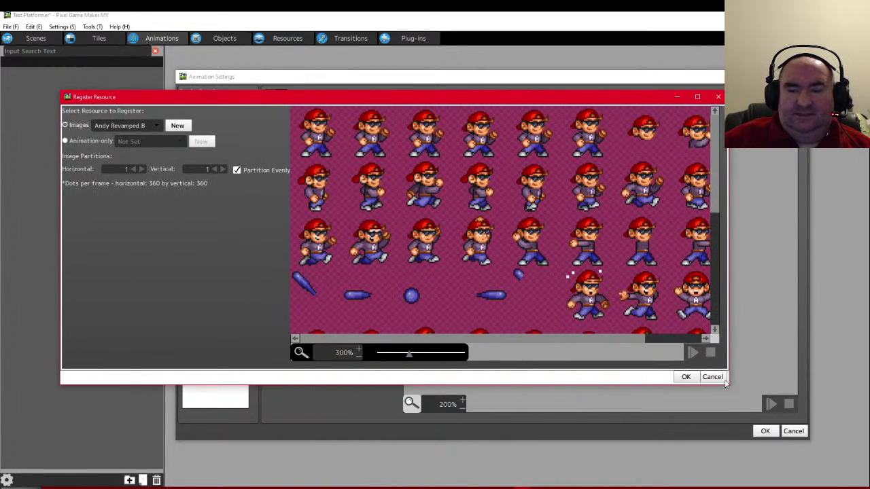
pyautogui.moveTo(727, 384); pyautogui.dragTo(867, 486)
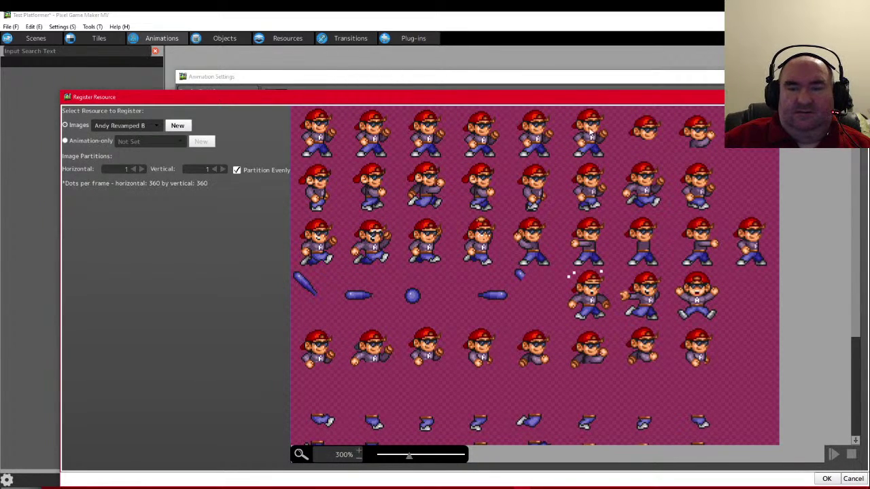
pyautogui.click(143, 172)
pyautogui.click(143, 172)
pyautogui.click(143, 171)
pyautogui.click(143, 172)
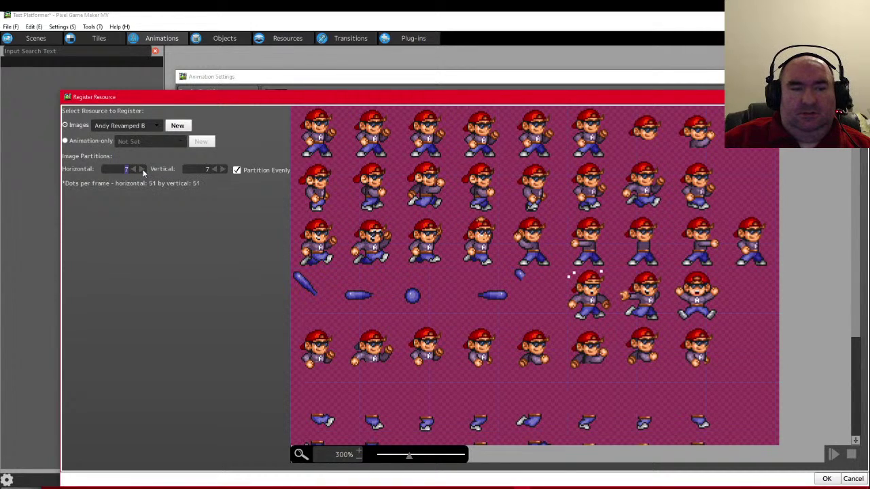
pyautogui.click(143, 172)
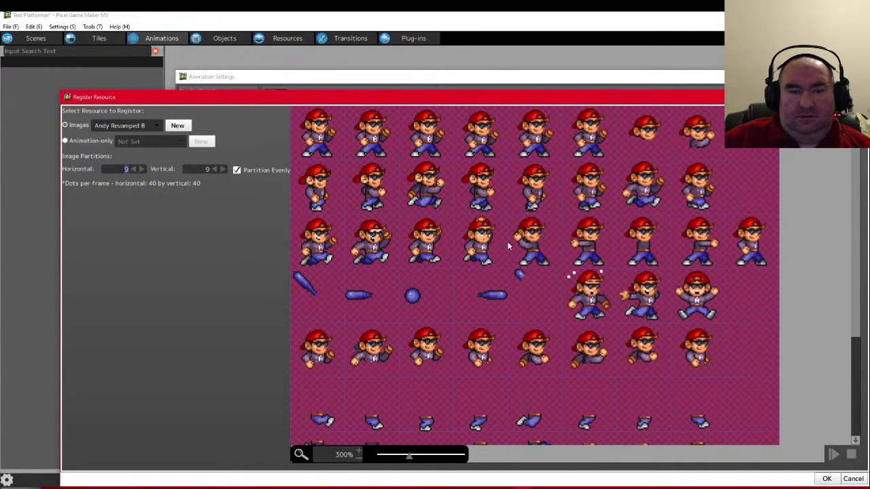
pyautogui.scroll(-3, 857, 262)
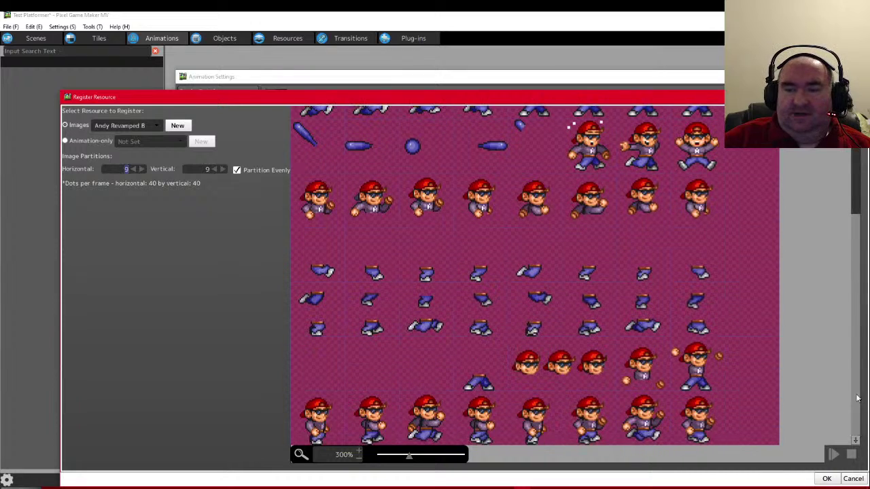
pyautogui.click(827, 478)
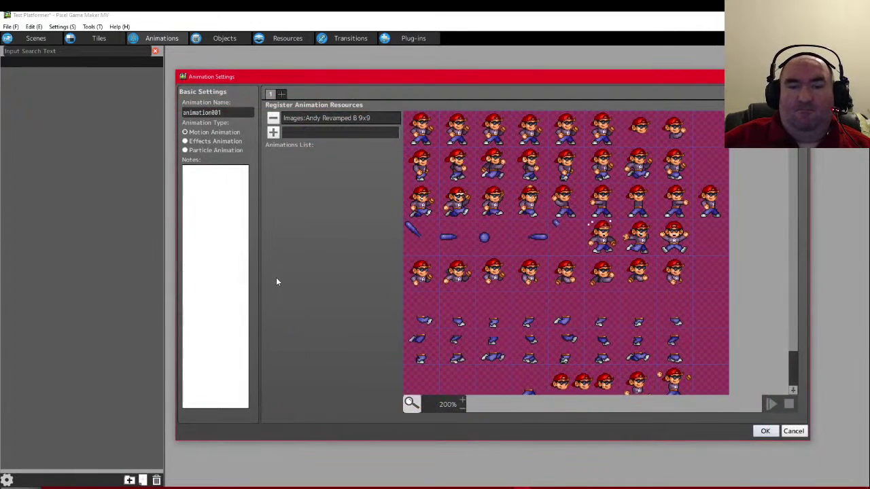
pyautogui.click(765, 432)
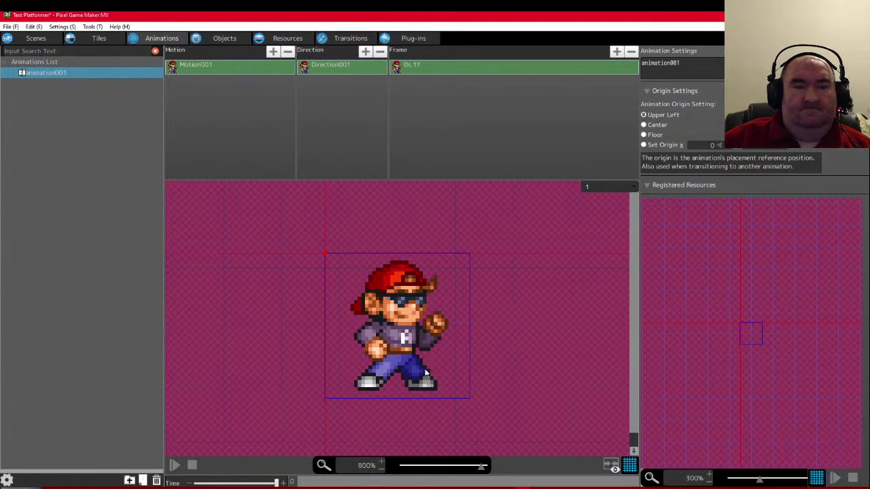
# - Rename the animation's first motion as Idle Pose
pyautogui.doubleClick(209, 70)
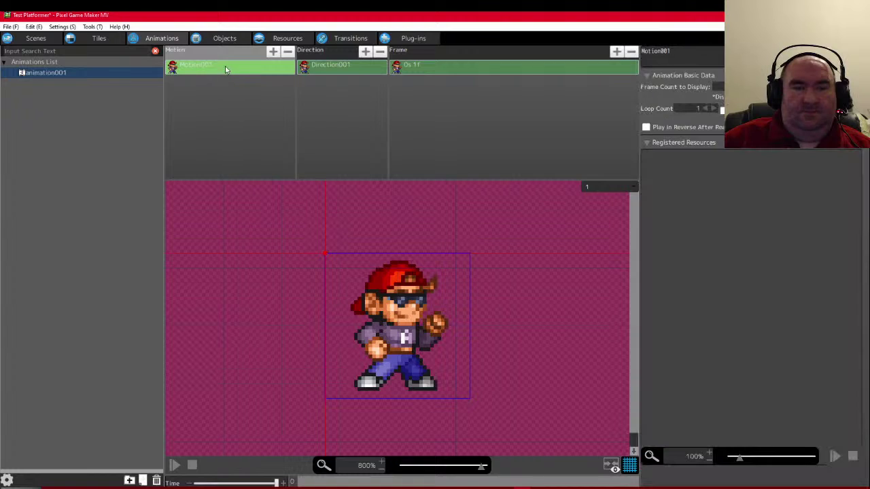
pyautogui.write('Idle')
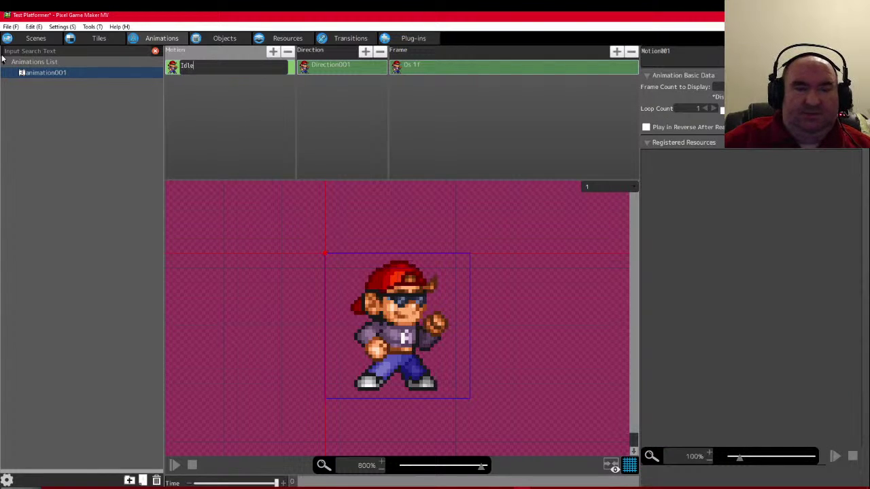
pyautogui.write(' Pose')
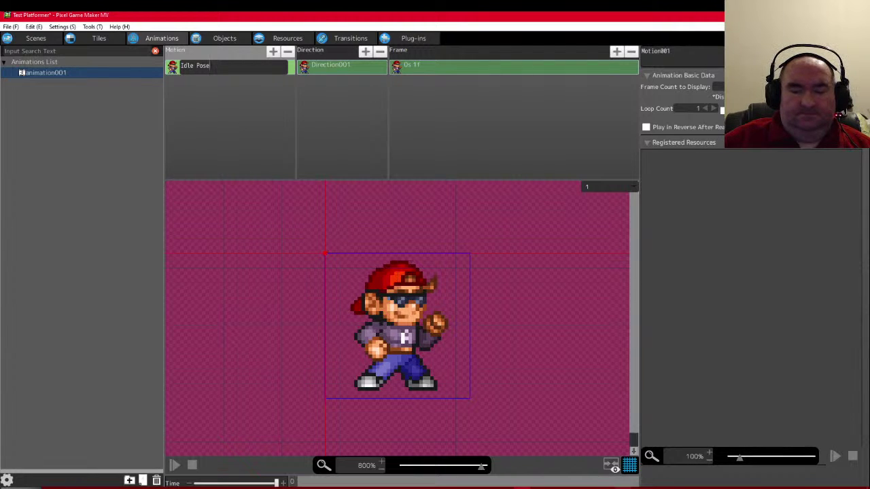
# - Check the live stream in OBS and return to the animation editor in Pixel Game Maker MV
pyautogui.moveTo(622, 488)
pyautogui.click(615, 454)
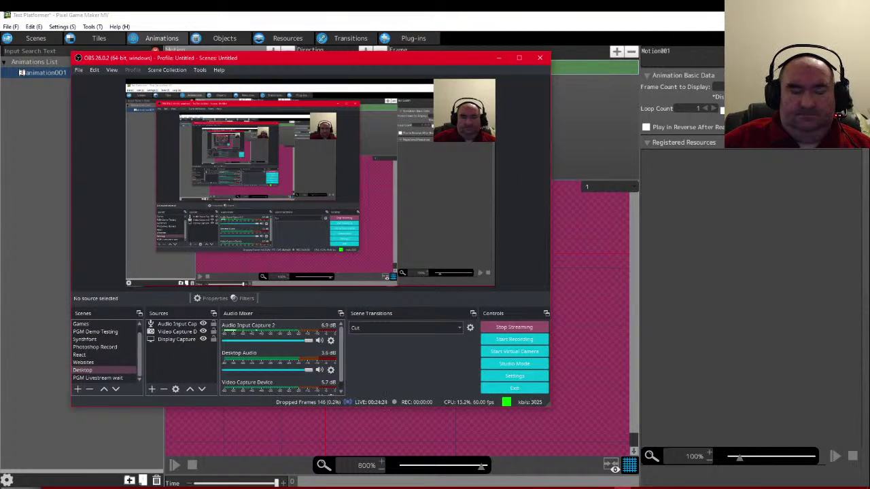
pyautogui.click(440, 470)
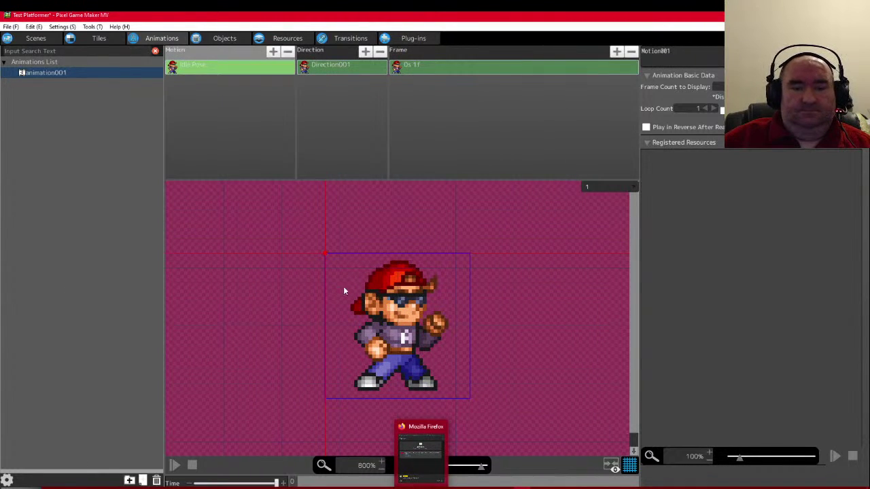
# - Set the Idle Pose frame's centre point to X 20 and place it vertically at the middle of the sprite
pyautogui.click(419, 68)
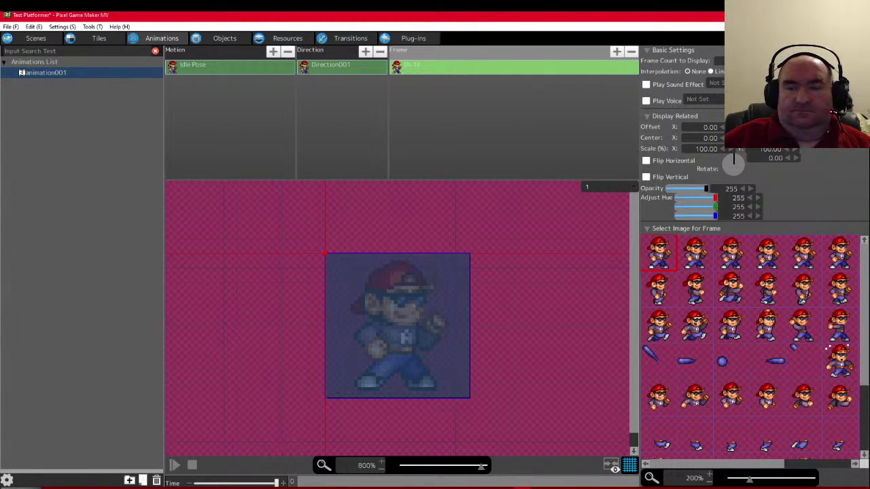
pyautogui.moveTo(325, 254); pyautogui.dragTo(354, 254)
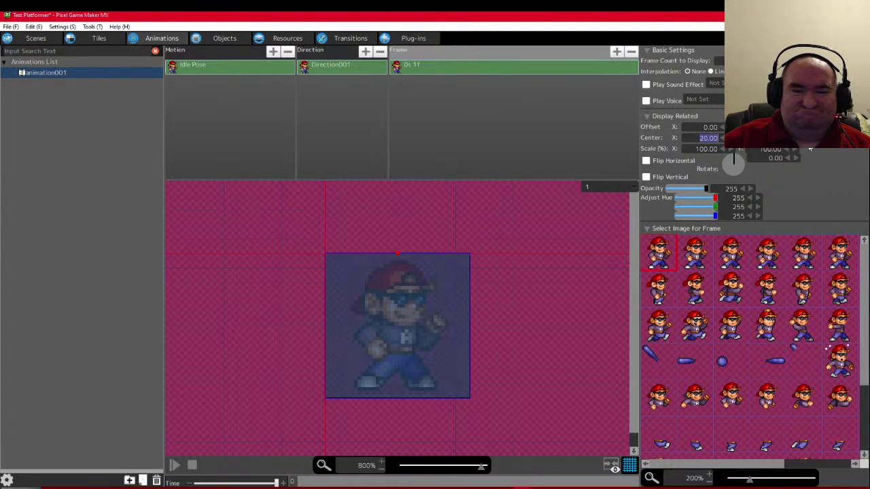
pyautogui.write('20')
pyautogui.press('Return')
pyautogui.moveTo(398, 253); pyautogui.dragTo(397, 274)
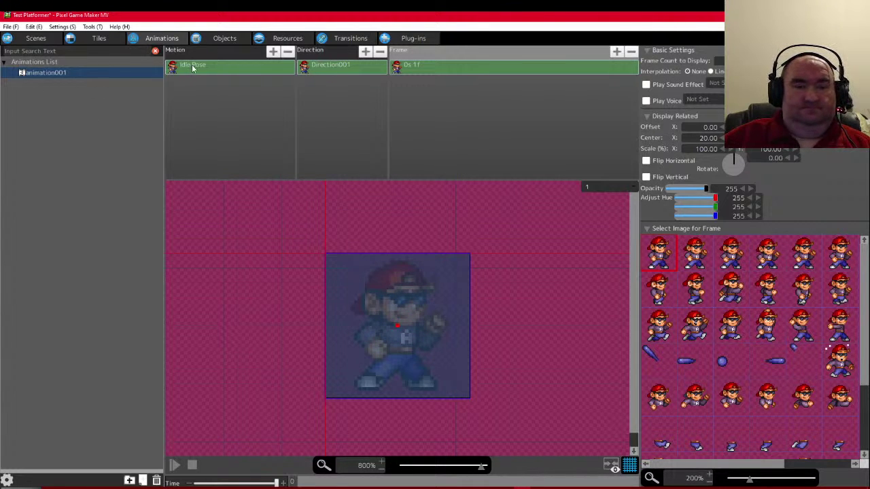
# - Try the Center and Floor origin settings for animation001 and set its origin to Center
pyautogui.click(75, 72)
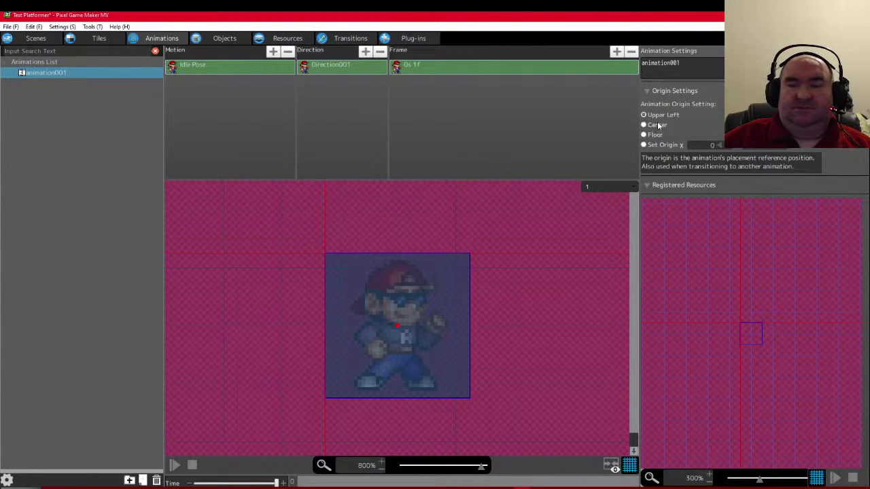
pyautogui.click(656, 125)
pyautogui.click(654, 136)
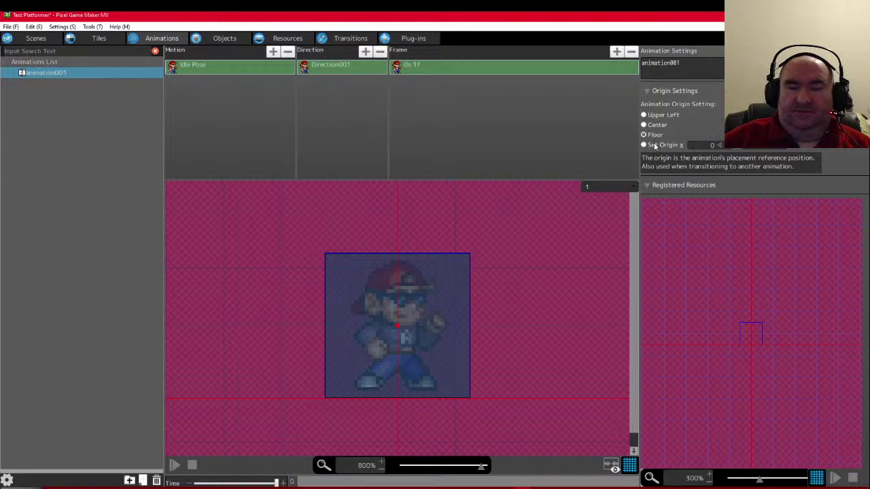
pyautogui.click(656, 125)
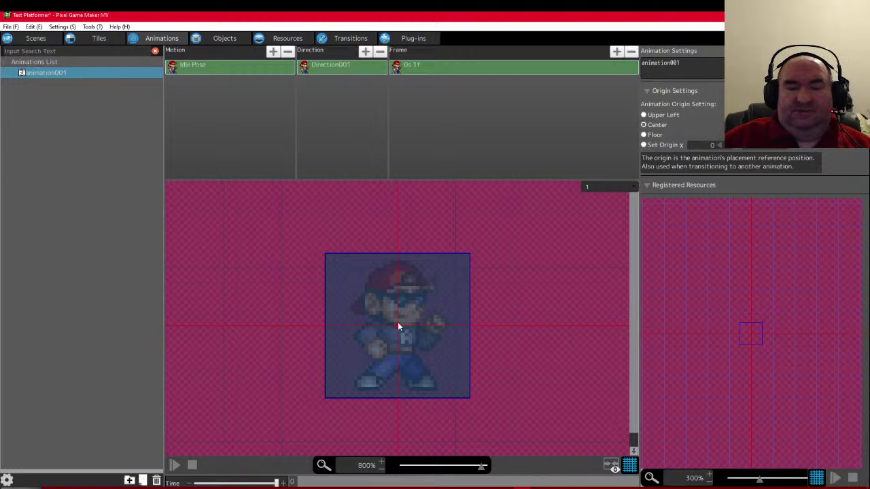
# - Move the frame's centre point down to the character's feet, show the sprite without its selection shading, and select the Idle Pose motion
pyautogui.click(412, 68)
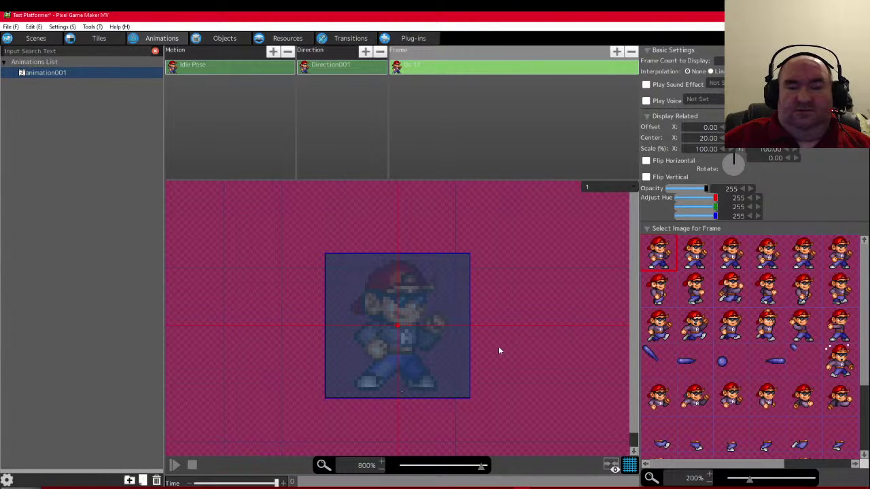
pyautogui.scroll(-3, 498, 352)
pyautogui.scroll(4, 496, 355)
pyautogui.scroll(-1, 497, 360)
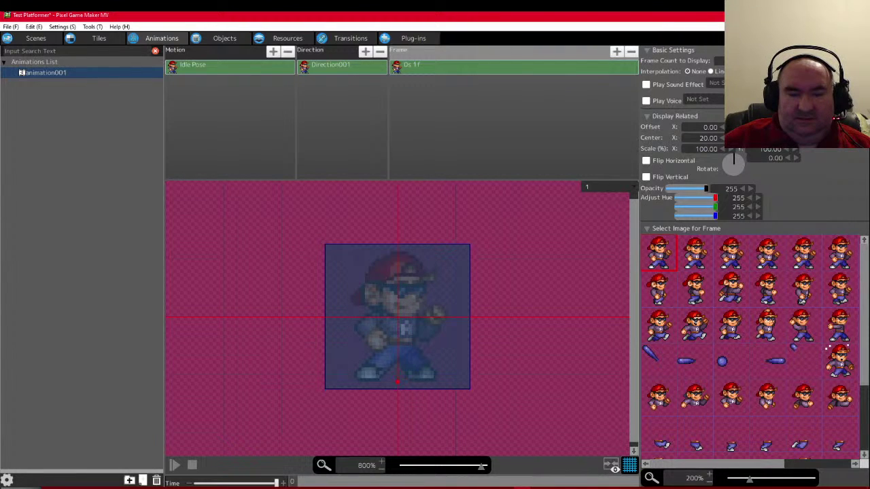
pyautogui.moveTo(734, 160)
pyautogui.mouseDown()
pyautogui.moveTo(724, 159)
pyautogui.moveTo(731, 159)
pyautogui.moveTo(723, 177)
pyautogui.moveTo(724, 160)
pyautogui.moveTo(741, 163)
pyautogui.moveTo(724, 156)
pyautogui.moveTo(721, 164)
pyautogui.moveTo(742, 163)
pyautogui.moveTo(732, 154)
pyautogui.moveTo(706, 160)
pyautogui.moveTo(726, 154)
pyautogui.moveTo(742, 163)
pyautogui.moveTo(723, 162)
pyautogui.moveTo(743, 162)
pyautogui.moveTo(723, 162)
pyautogui.moveTo(741, 163)
pyautogui.moveTo(733, 154)
pyautogui.moveTo(719, 163)
pyautogui.moveTo(741, 164)
pyautogui.moveTo(734, 155)
pyautogui.moveTo(723, 162)
pyautogui.moveTo(745, 157)
pyautogui.moveTo(742, 165)
pyautogui.moveTo(733, 154)
pyautogui.mouseUp()
pyautogui.click(611, 462)
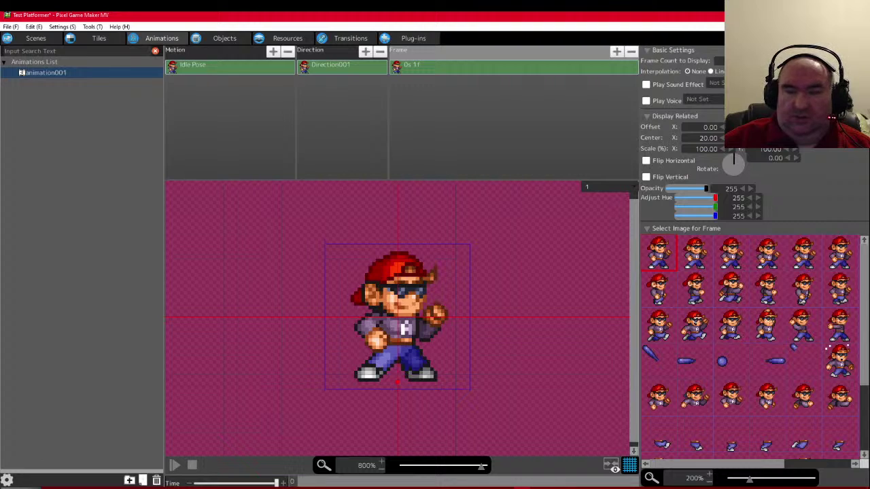
pyautogui.click(192, 65)
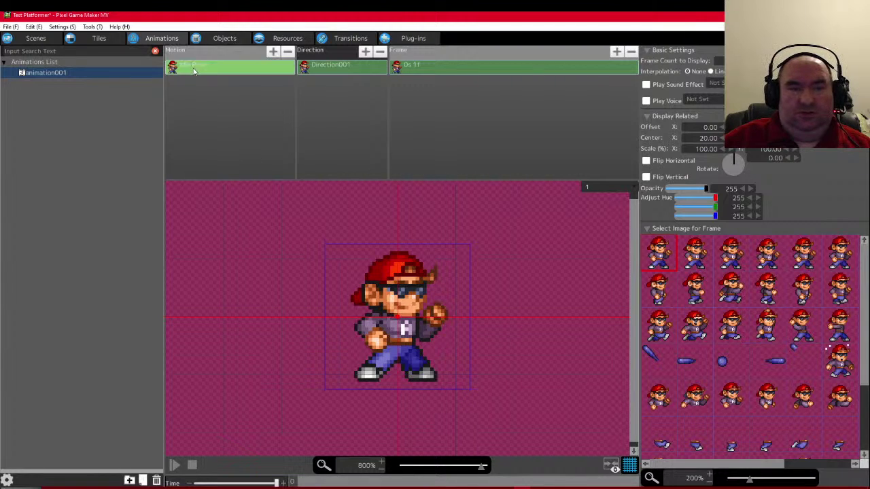
# - Preview the six standing images in the sprite sheet's first row on the Idle Pose frame and return to the first image
pyautogui.click(450, 68)
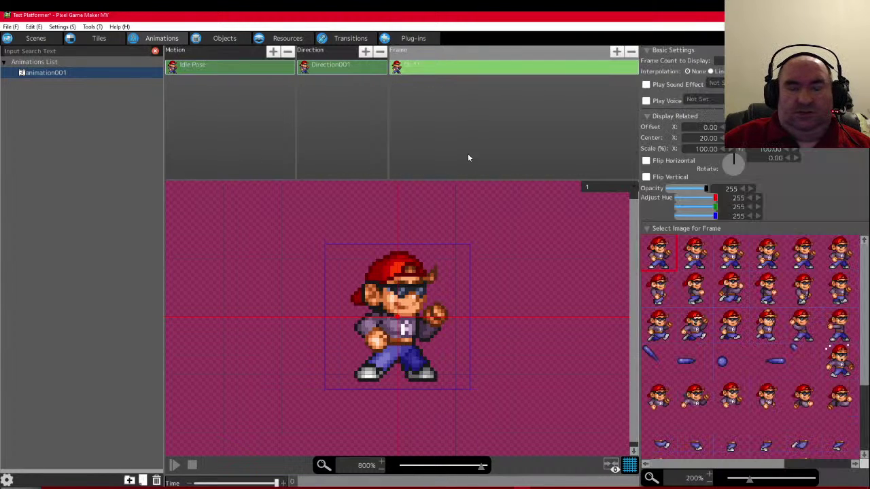
pyautogui.click(692, 254)
pyautogui.click(730, 254)
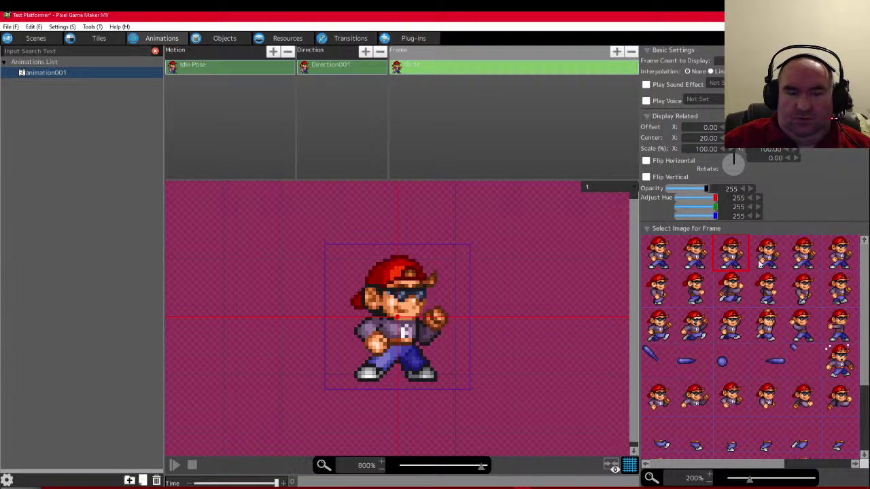
pyautogui.click(769, 258)
pyautogui.click(802, 260)
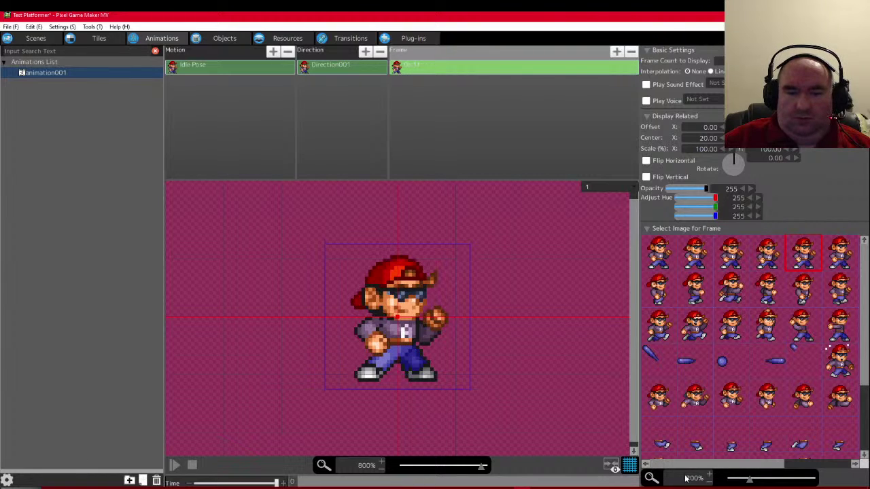
pyautogui.moveTo(760, 466); pyautogui.dragTo(771, 466)
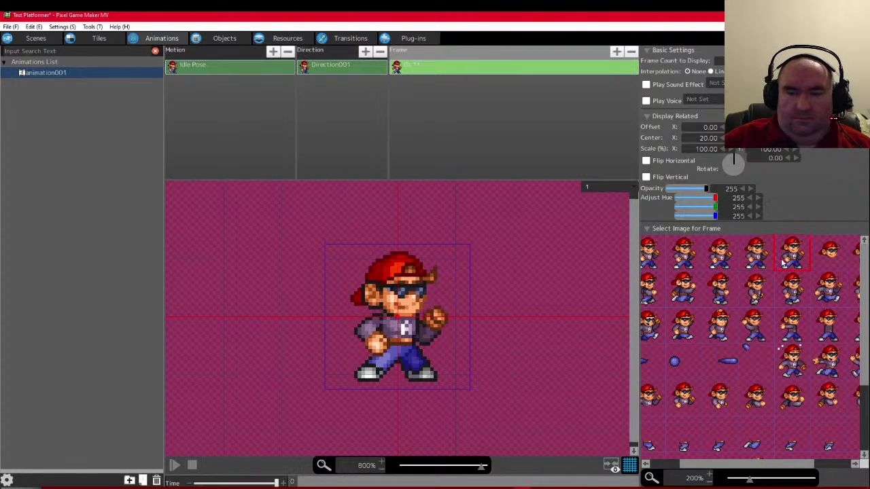
pyautogui.moveTo(718, 461); pyautogui.dragTo(687, 463)
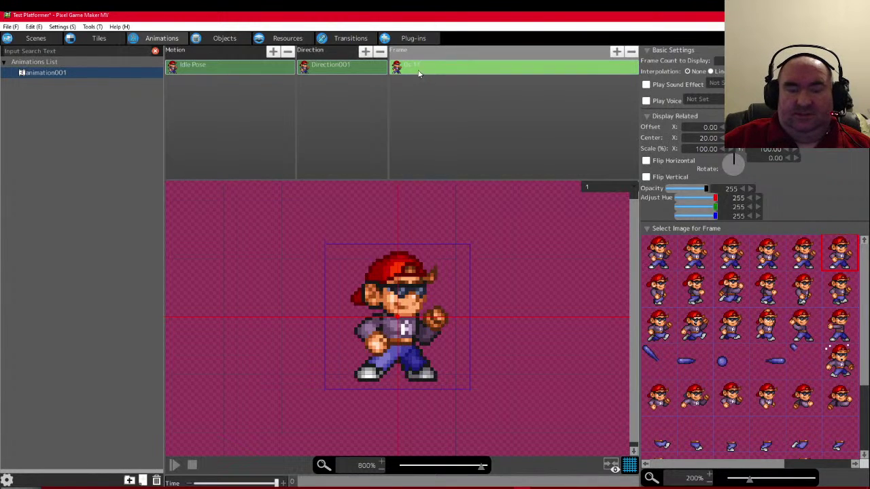
pyautogui.click(658, 262)
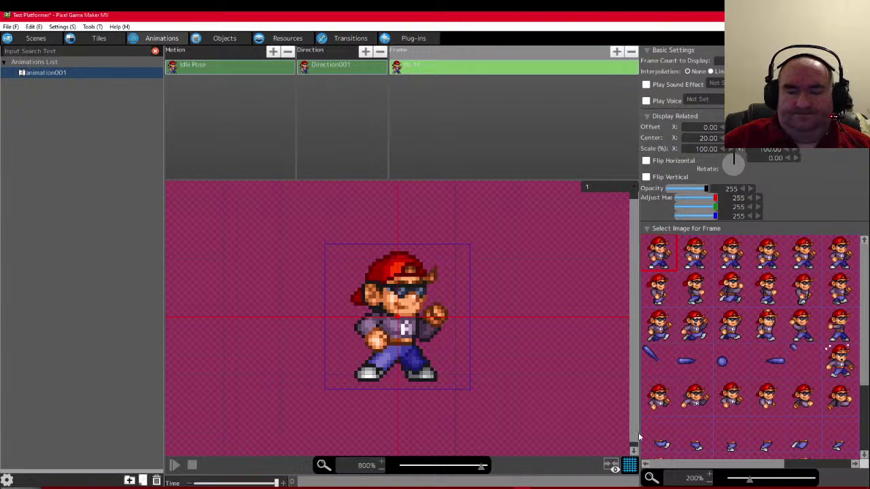
# - Widen the frame settings area and add five frames to Direction001 using the second to sixth images of the sprite sheet's first row
pyautogui.moveTo(639, 432); pyautogui.dragTo(543, 428)
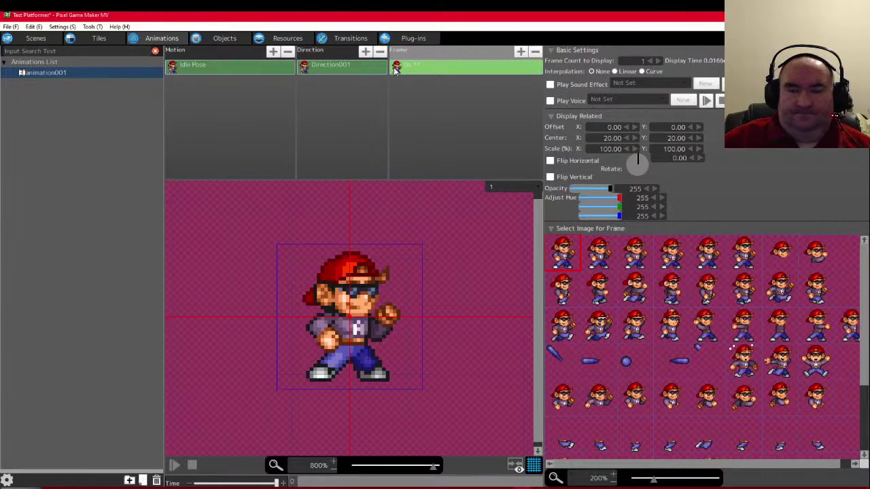
pyautogui.doubleClick(462, 130)
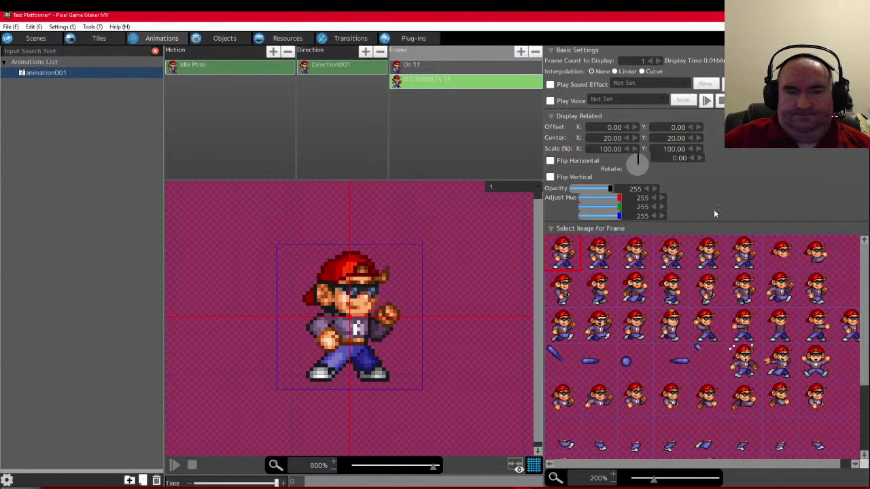
pyautogui.click(608, 254)
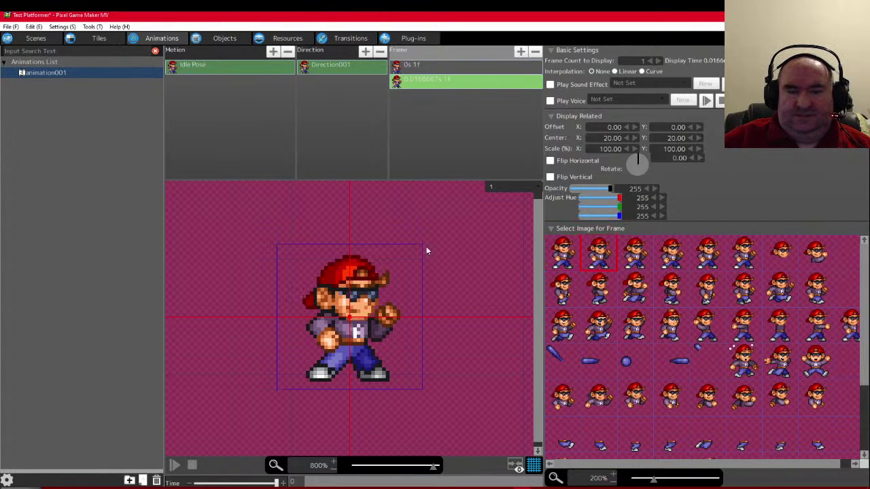
pyautogui.doubleClick(638, 255)
pyautogui.doubleClick(676, 258)
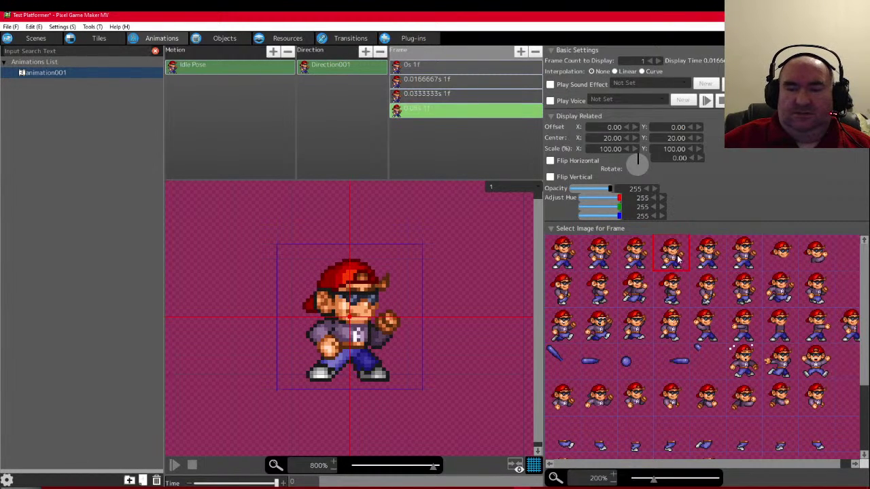
pyautogui.doubleClick(712, 260)
pyautogui.doubleClick(743, 261)
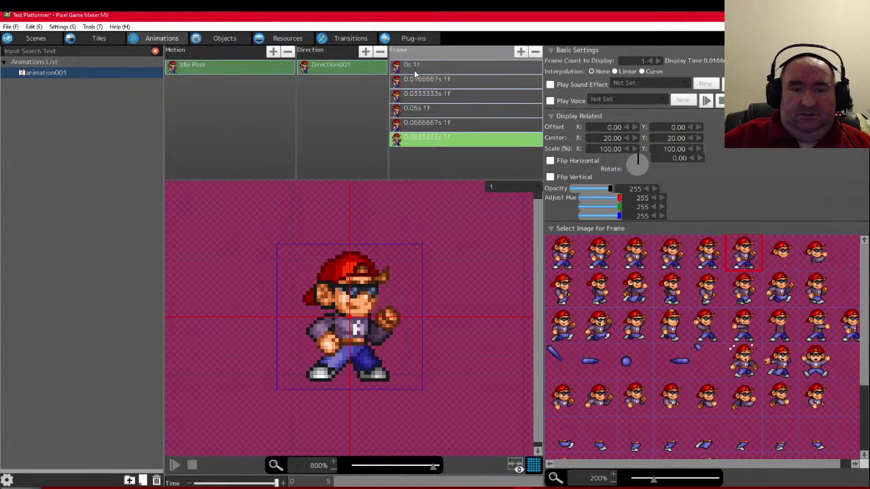
# - Review the settings of Direction001 and the Idle Pose motion, and glance at the live stream chat
pyautogui.click(318, 71)
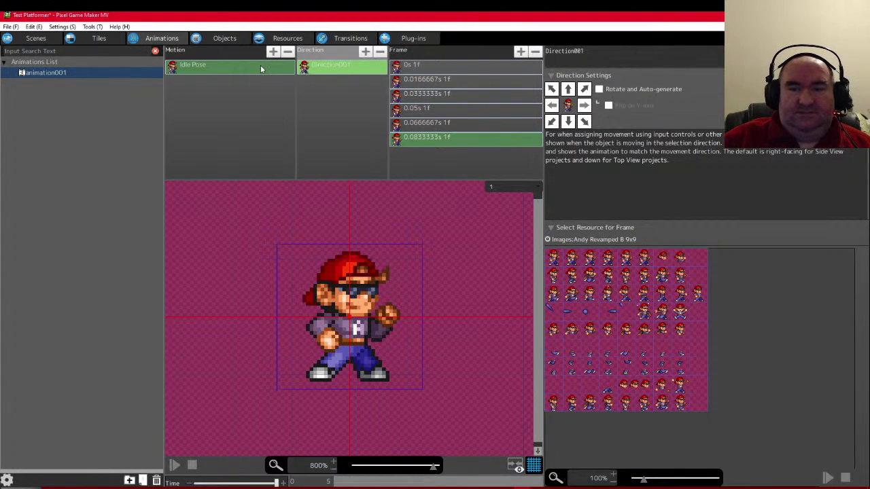
pyautogui.click(260, 65)
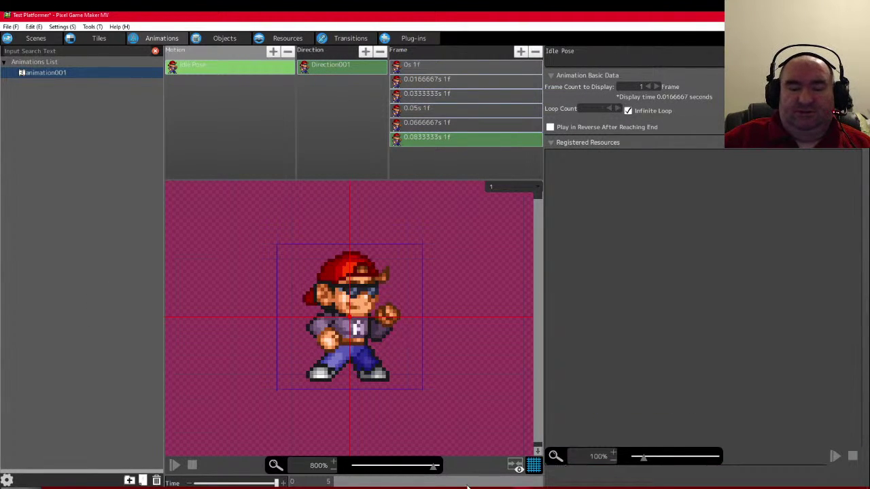
pyautogui.click(421, 488)
pyautogui.click(421, 488)
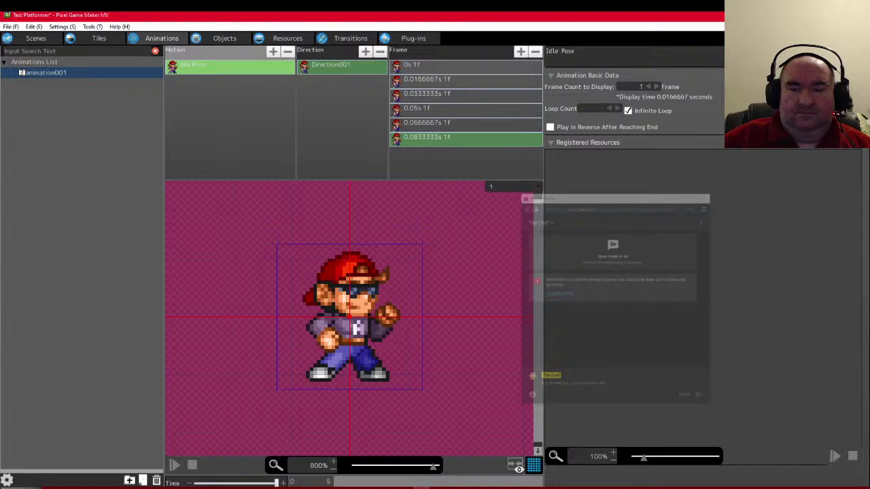
# - Play the Idle Pose animation from its first frame to check its speed
pyautogui.click(417, 68)
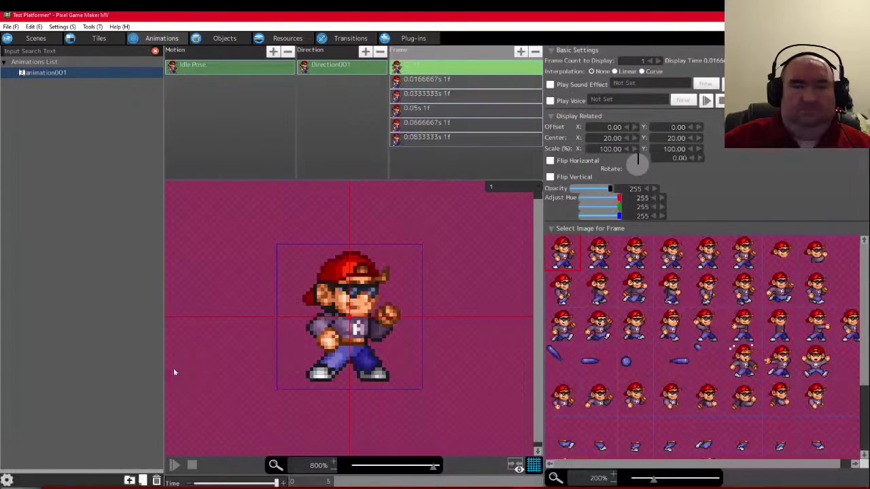
pyautogui.click(175, 466)
pyautogui.click(176, 466)
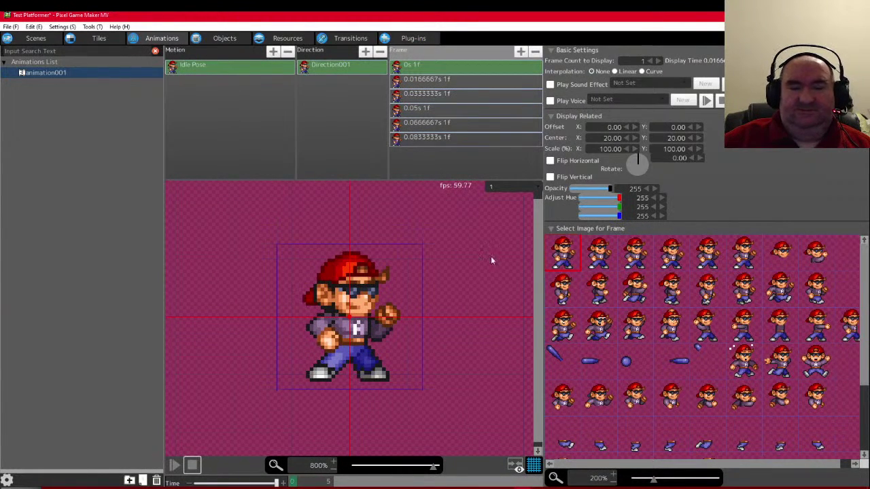
# - Try a display count of 13 on all six Idle Pose frames, set it to 6, and play the animation
pyautogui.keyDown('shift'); pyautogui.click(438, 137); pyautogui.keyUp('shift')
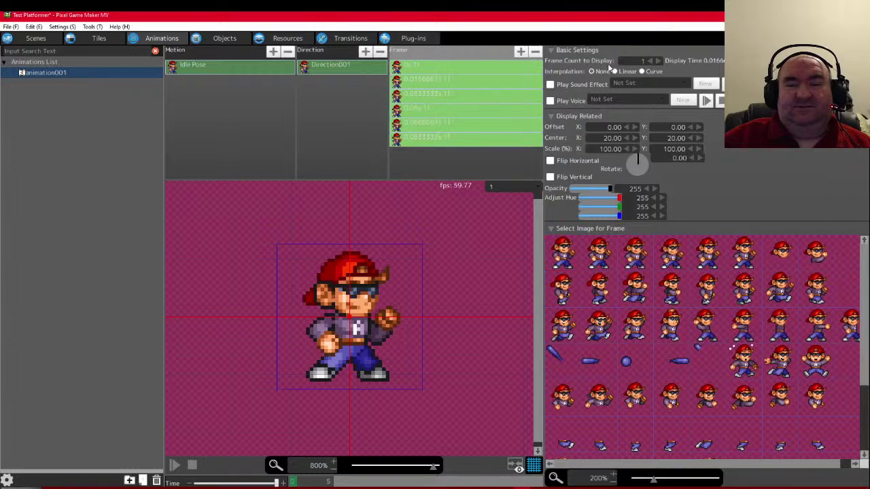
pyautogui.click(658, 62)
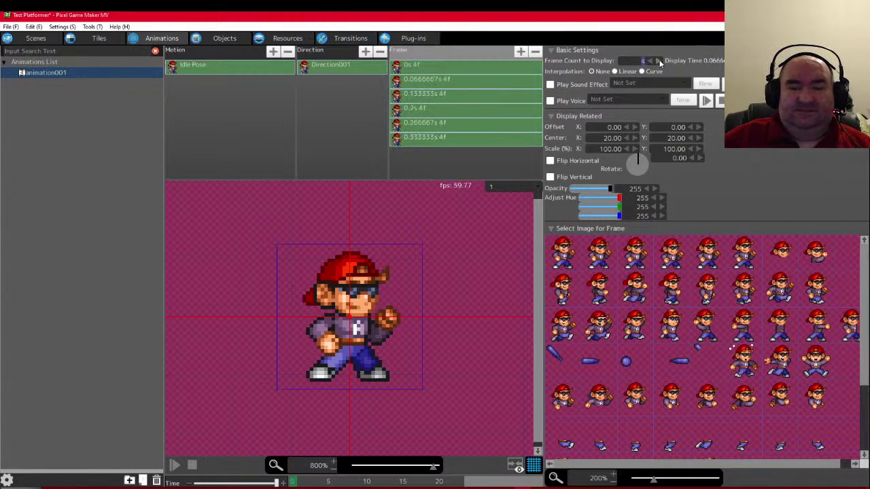
pyautogui.click(658, 61)
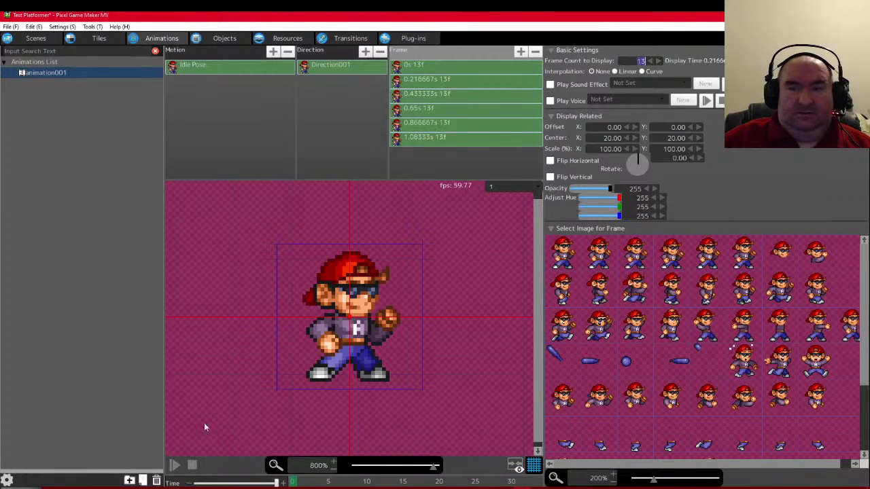
pyautogui.click(175, 465)
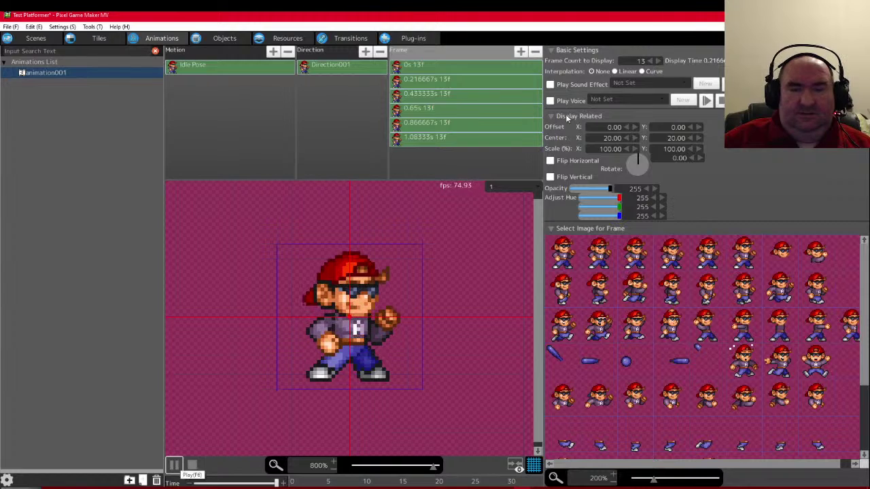
pyautogui.click(650, 61)
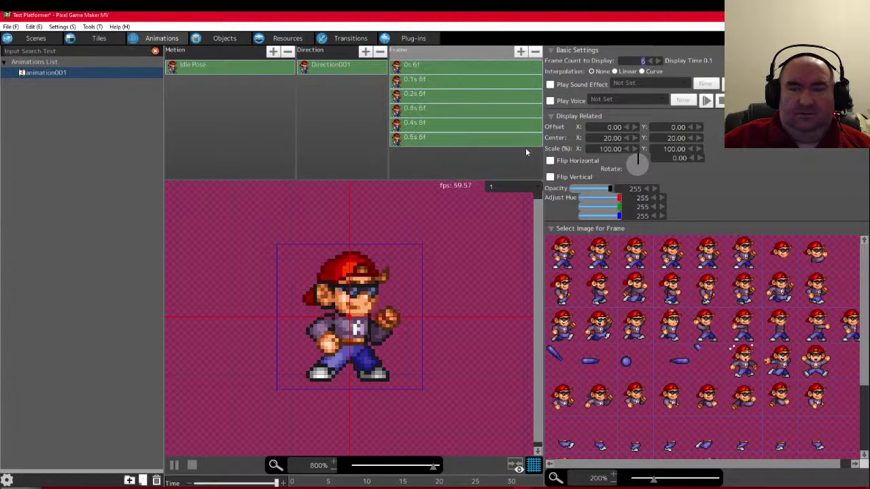
pyautogui.click(174, 465)
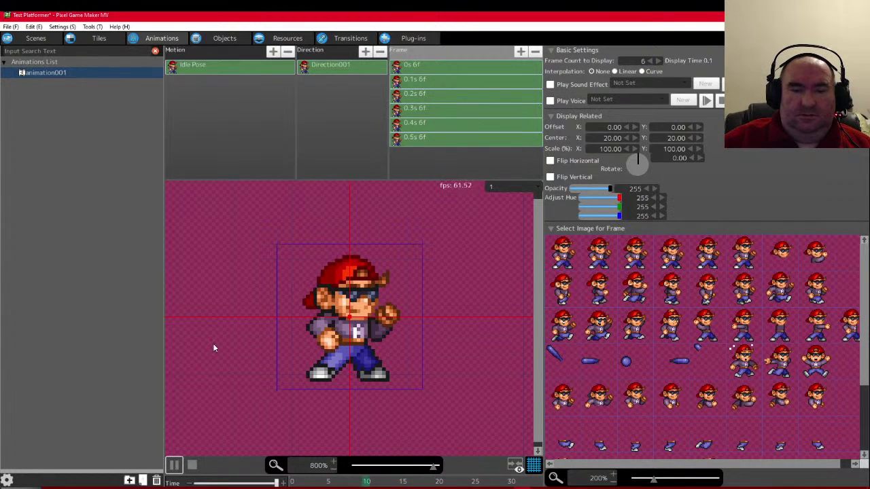
# - Try display counts of 4 and 3 on the six frames during playback, and set them back to 6
pyautogui.click(650, 62)
pyautogui.click(649, 61)
pyautogui.click(173, 465)
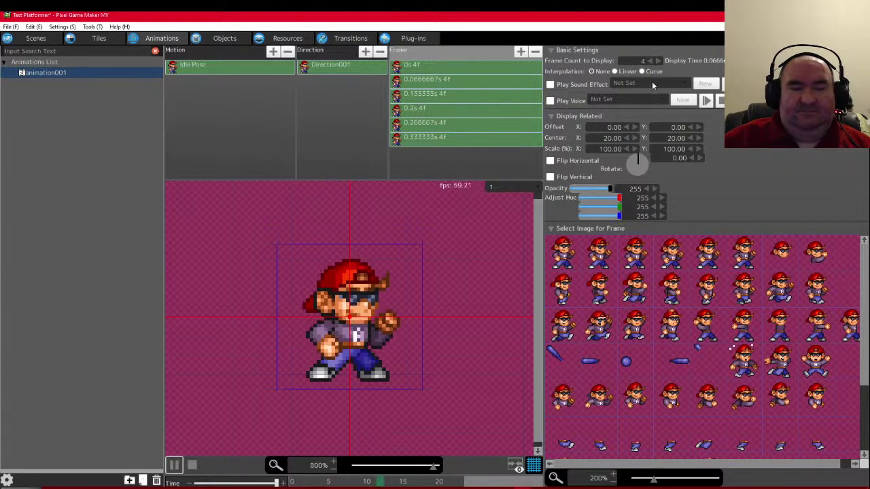
pyautogui.click(651, 61)
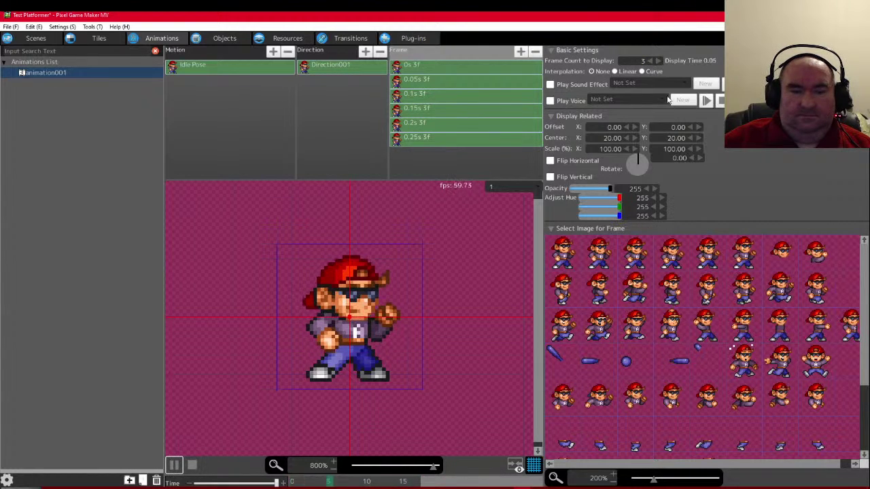
pyautogui.click(657, 62)
pyautogui.click(658, 61)
pyautogui.click(657, 61)
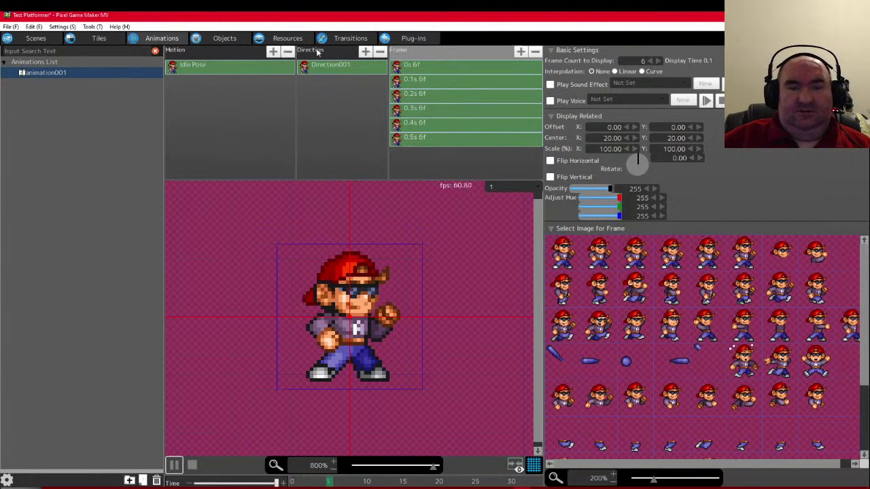
# - Rename Direction001 to Right and assign it the right-facing movement direction
pyautogui.click(329, 66)
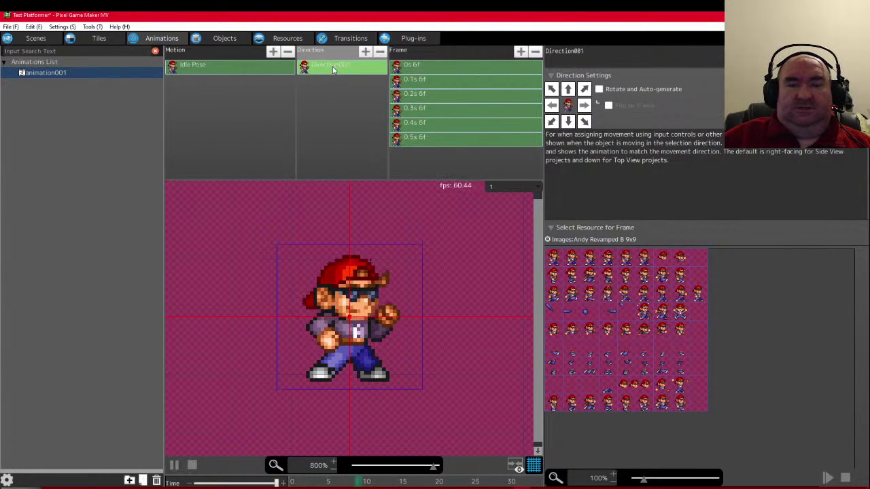
pyautogui.doubleClick(335, 71)
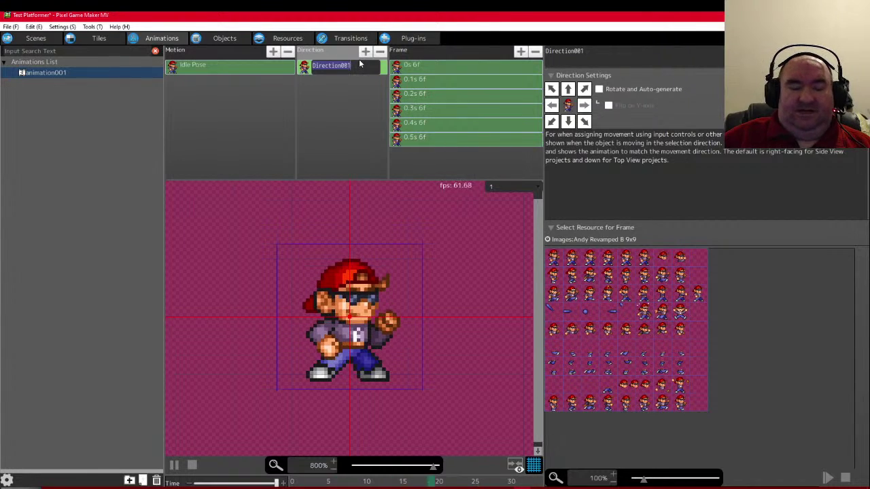
pyautogui.write('Right')
pyautogui.press('Return')
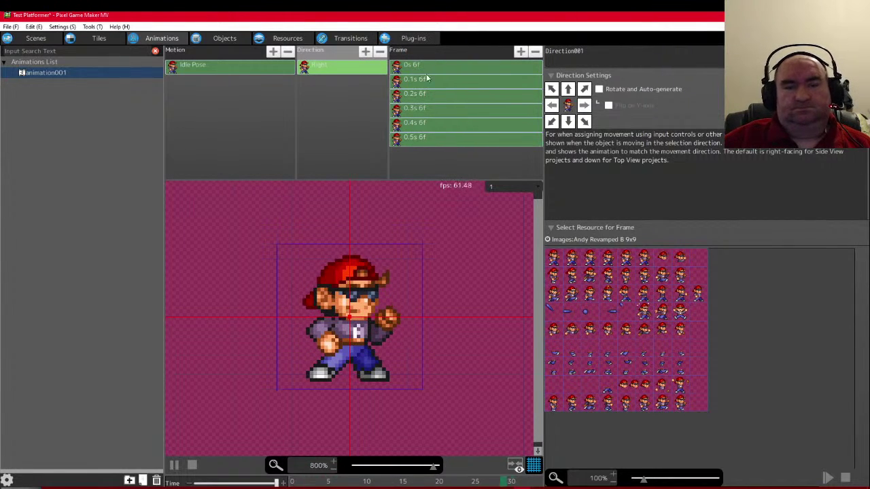
pyautogui.click(583, 105)
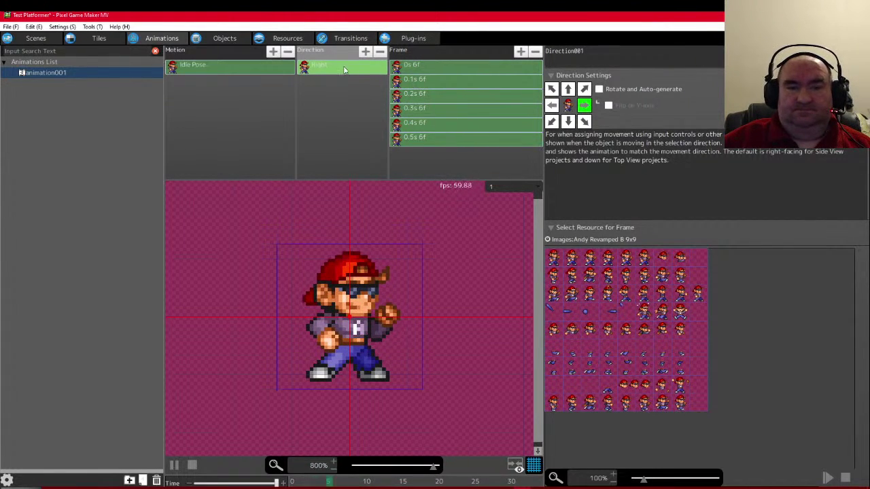
# - Duplicate the Right direction within Idle Pose and rename the copy Left
pyautogui.click(305, 67)
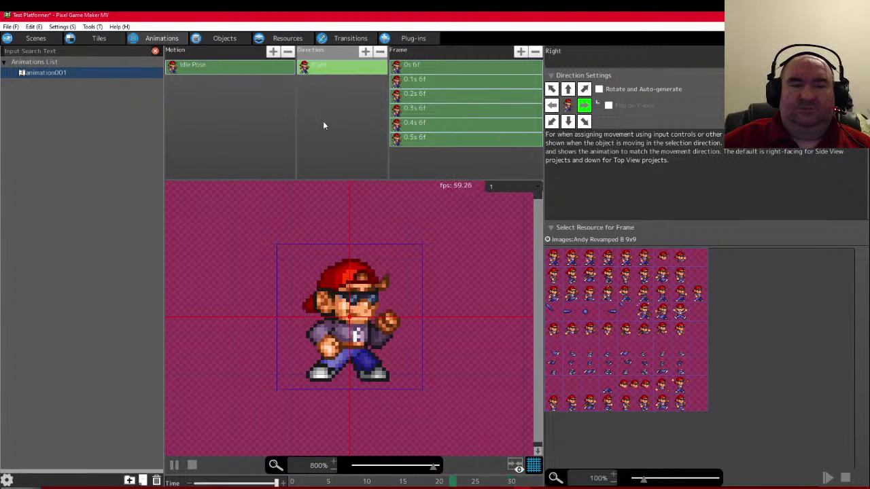
pyautogui.hotkey('ctrl', 'v')
pyautogui.doubleClick(324, 83)
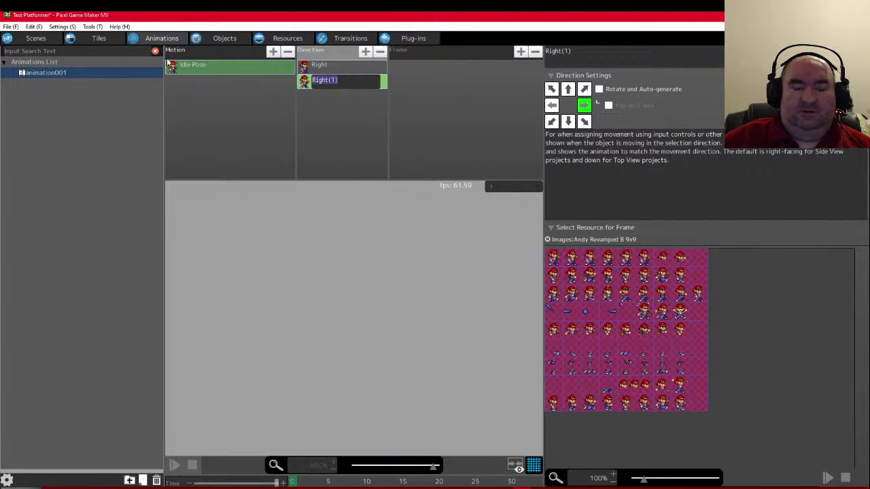
pyautogui.write('Left')
pyautogui.press('Return')
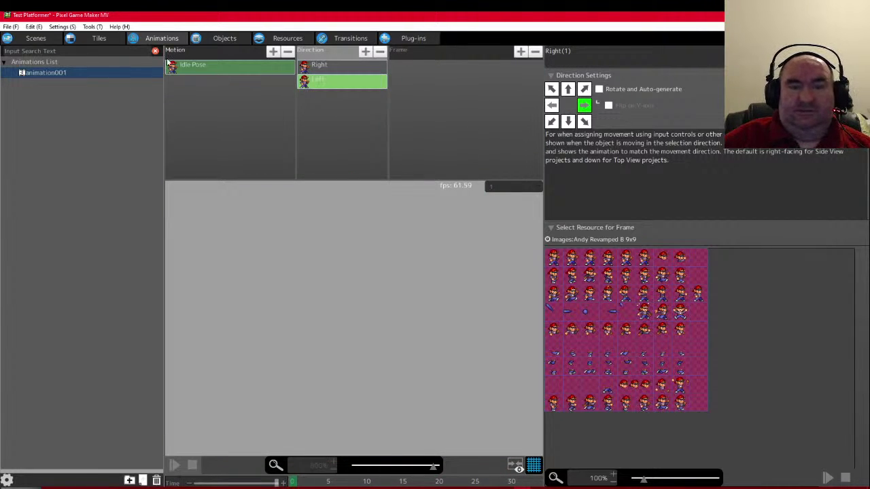
# - Flip all six frames of the Left direction horizontally and open the Left direction's settings
pyautogui.click(421, 65)
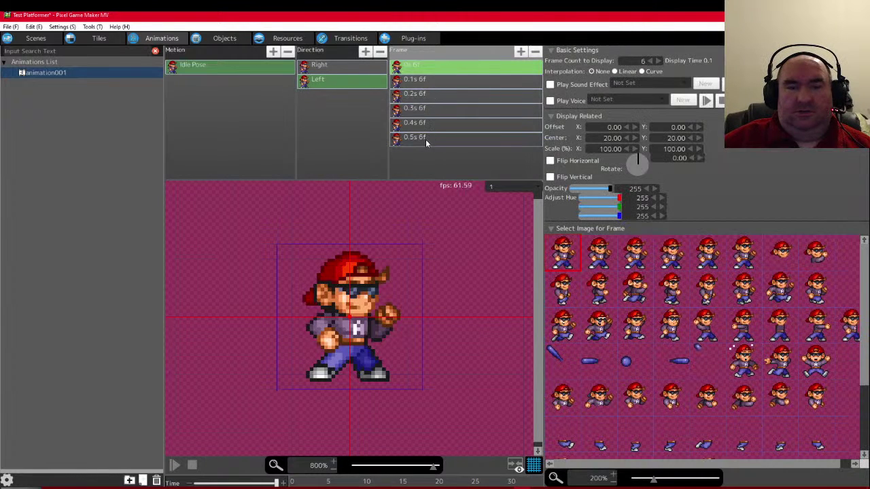
pyautogui.keyDown('shift'); pyautogui.click(425, 139); pyautogui.keyUp('shift')
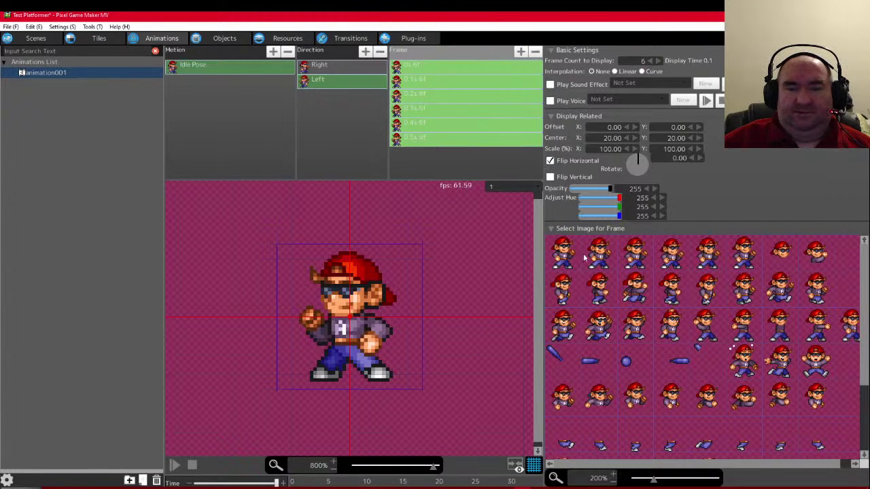
pyautogui.click(335, 71)
pyautogui.click(332, 80)
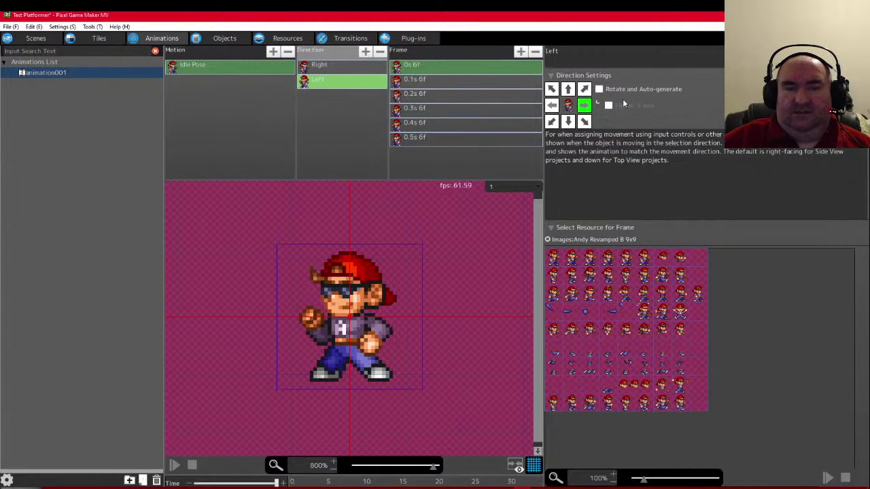
# - Assign the left-facing movement direction to Left, then compare the Left and Right directions and play the animation
pyautogui.click(551, 106)
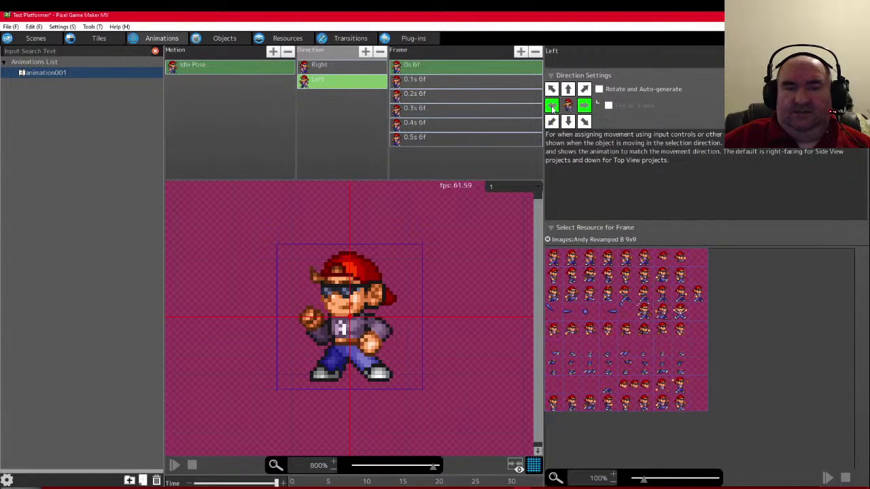
pyautogui.click(323, 66)
pyautogui.click(320, 81)
pyautogui.click(323, 68)
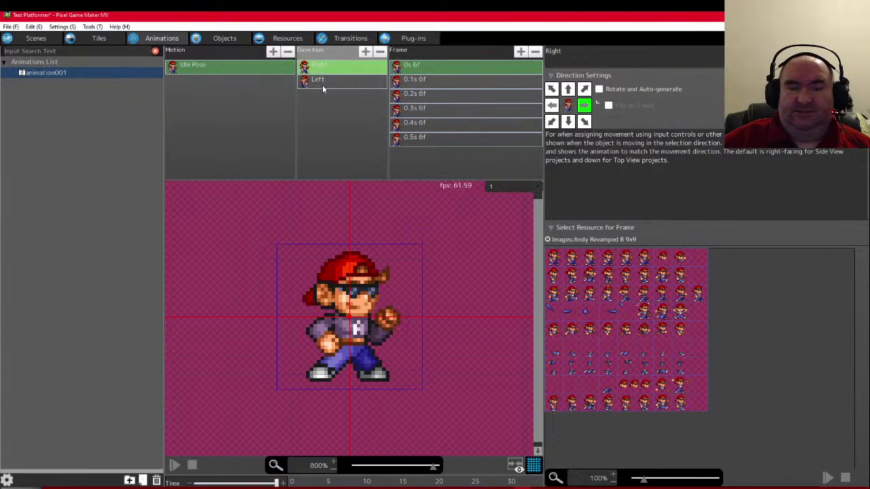
pyautogui.click(322, 81)
pyautogui.click(323, 65)
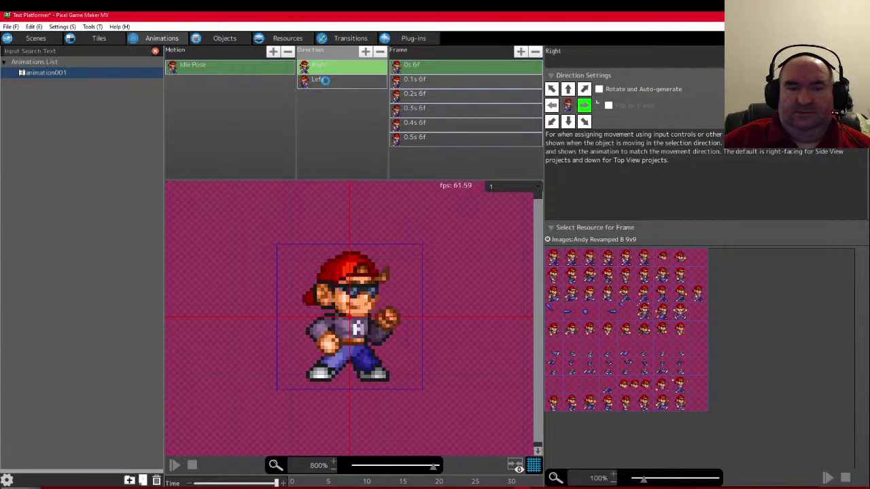
pyautogui.click(322, 80)
pyautogui.click(174, 466)
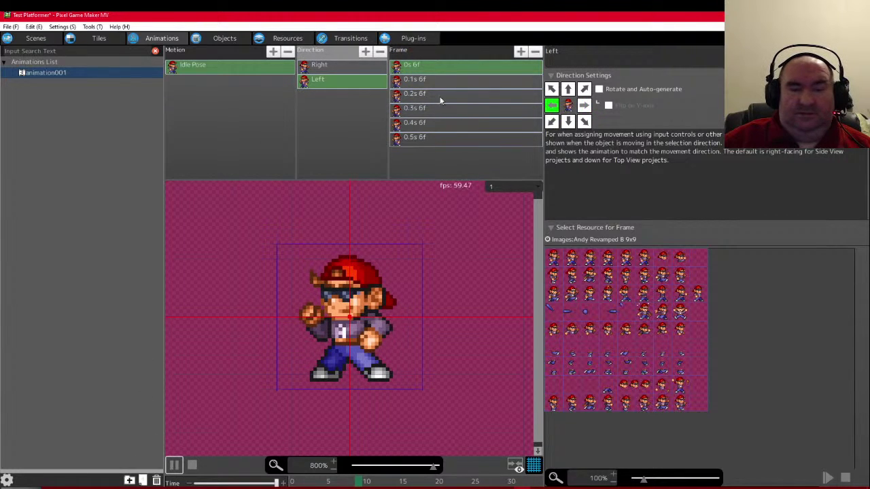
pyautogui.click(328, 68)
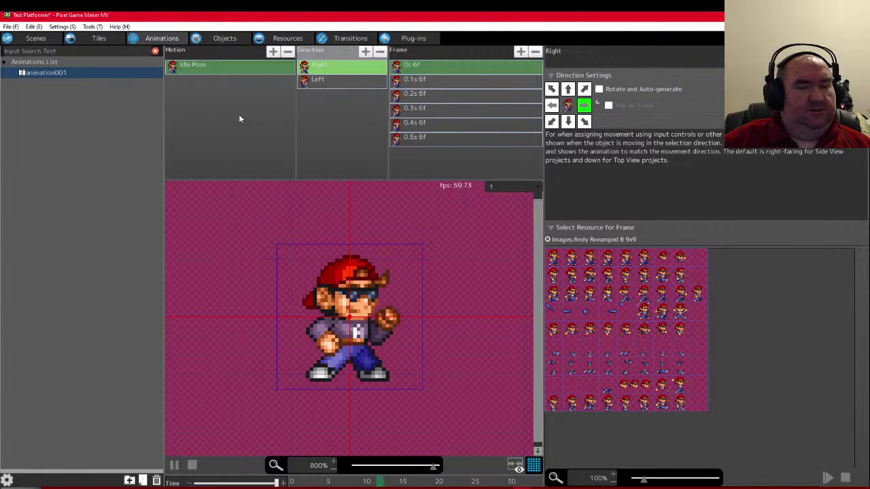
# - Duplicate the Idle Pose motion and delete the copy
pyautogui.click(189, 69)
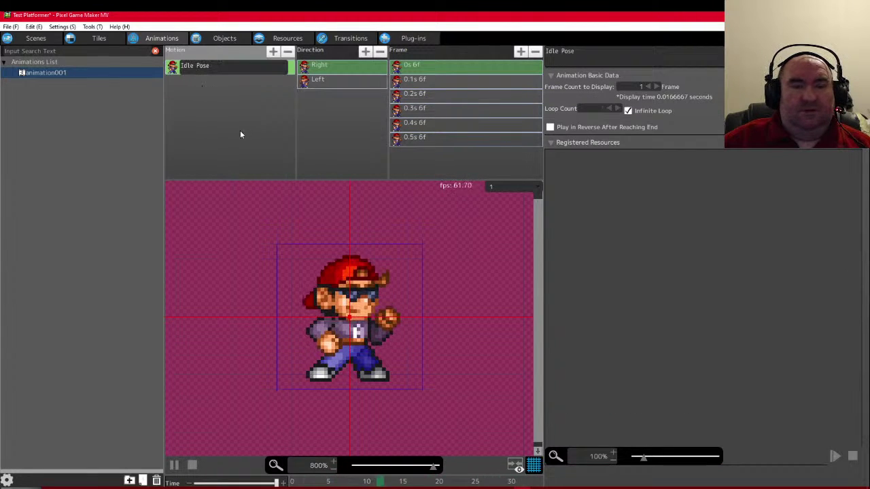
pyautogui.click(174, 73)
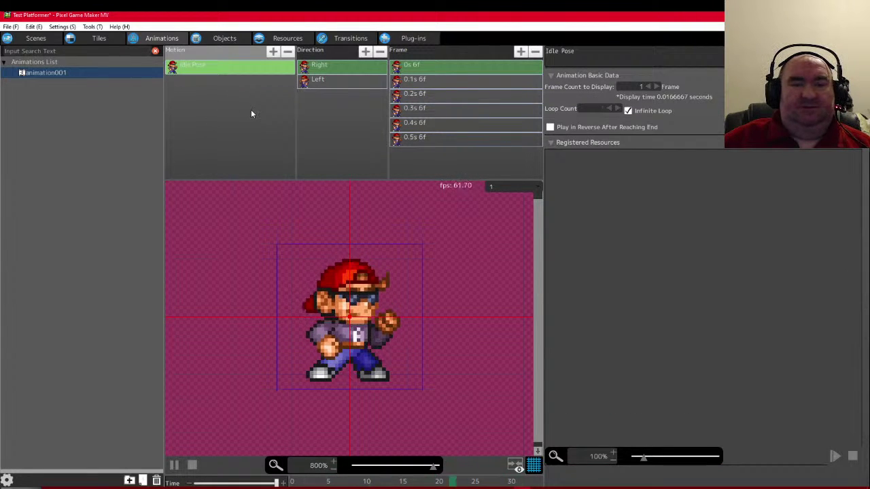
pyautogui.hotkey('ctrl', 'v')
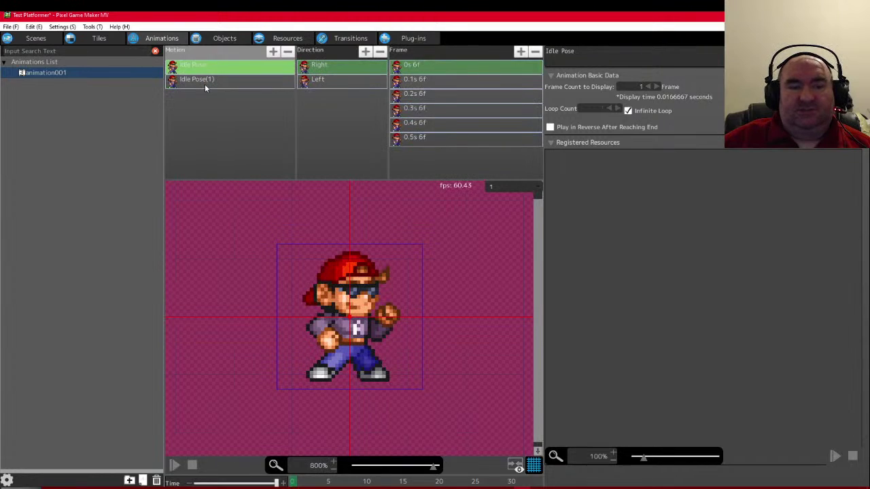
pyautogui.press('Delete')
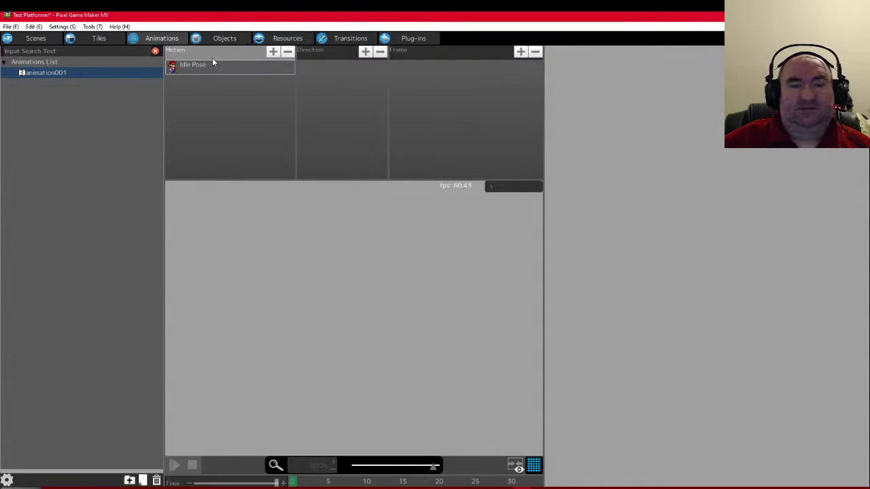
# - Delete the Left direction from Idle Pose and select the Right direction
pyautogui.click(214, 66)
pyautogui.click(314, 84)
pyautogui.rightClick(322, 85)
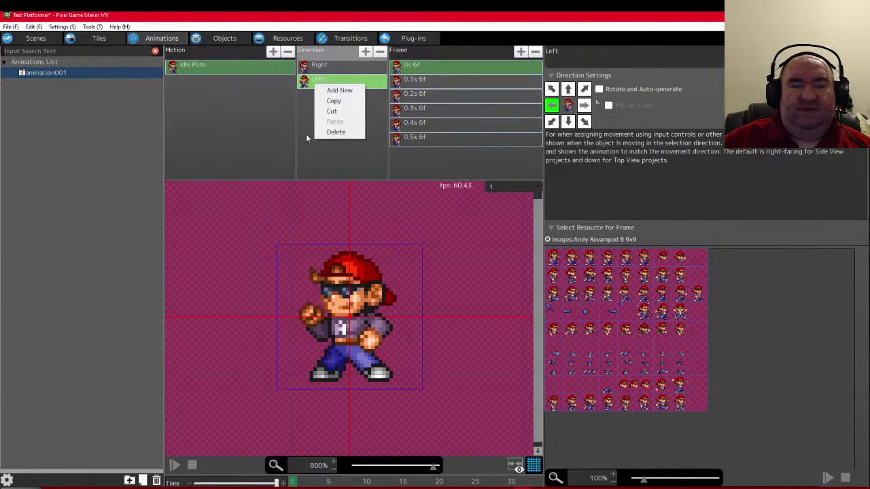
pyautogui.click(338, 134)
pyautogui.click(340, 67)
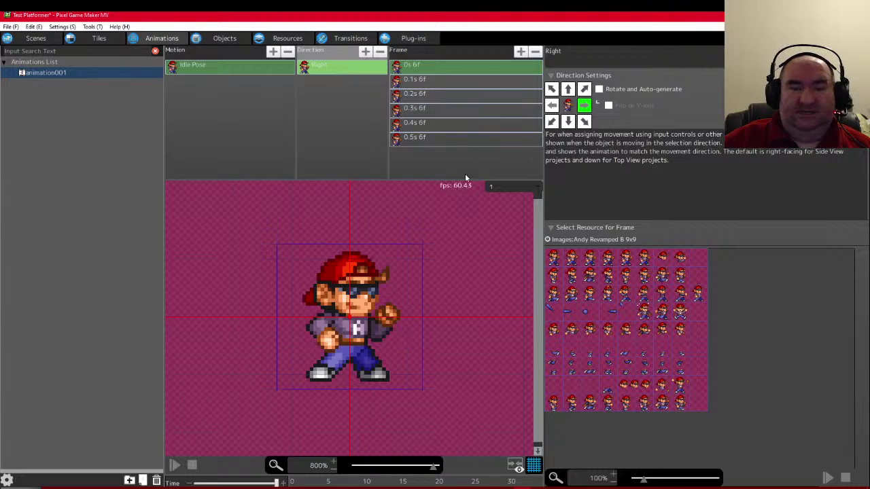
# - Show the detection areas over the sprite and resize the panes to widen the preview and reveal the detection timeline
pyautogui.click(516, 467)
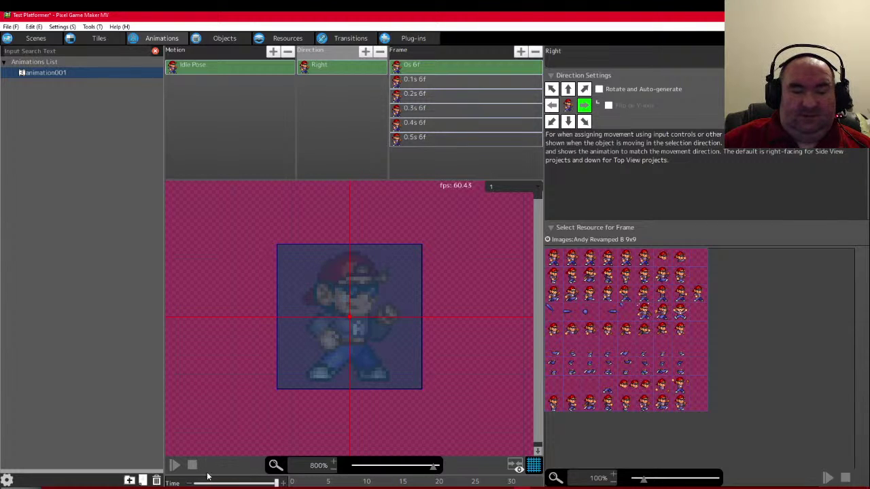
pyautogui.moveTo(163, 446); pyautogui.dragTo(90, 418)
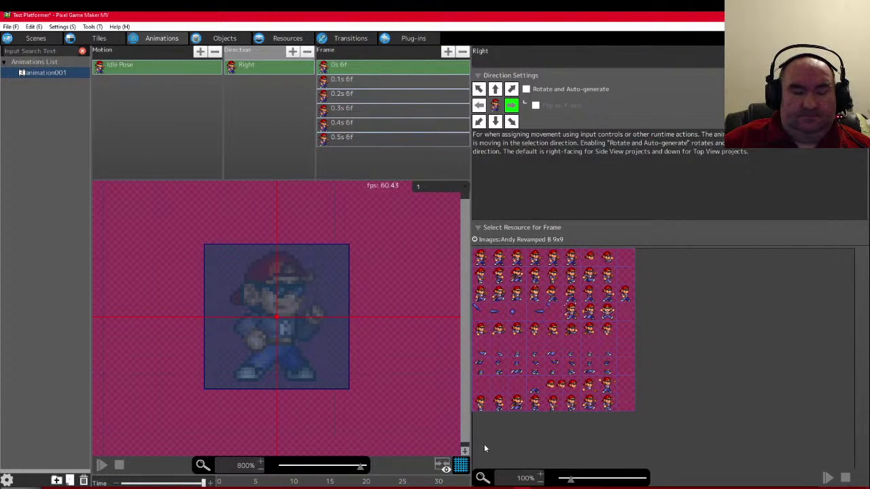
pyautogui.moveTo(472, 441); pyautogui.dragTo(814, 414)
pyautogui.scroll(-2, 570, 396)
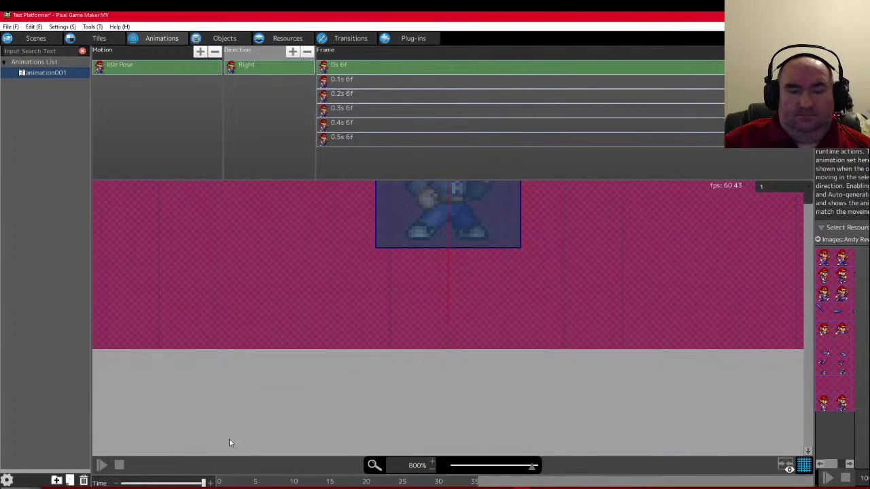
pyautogui.moveTo(226, 474); pyautogui.dragTo(242, 358)
pyautogui.scroll(-2, 807, 265)
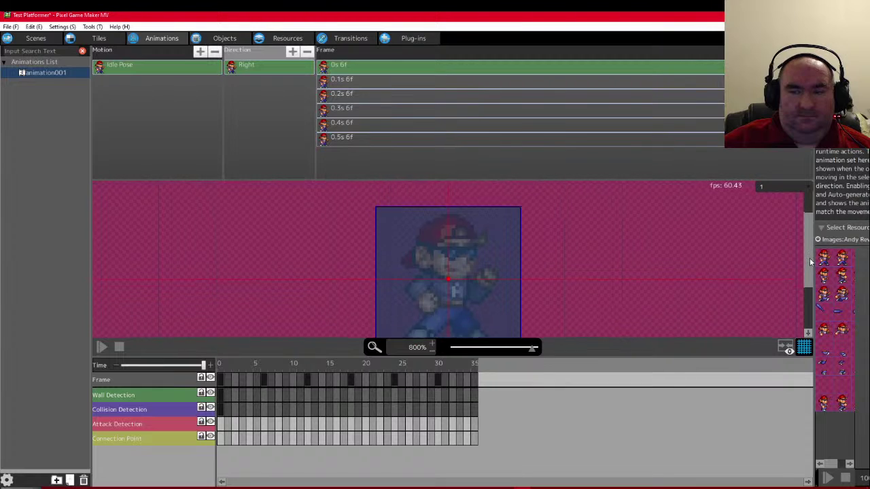
# - Shrink the Collision Detection box at frame 0 on both sides and the top to fit the character's body
pyautogui.click(220, 409)
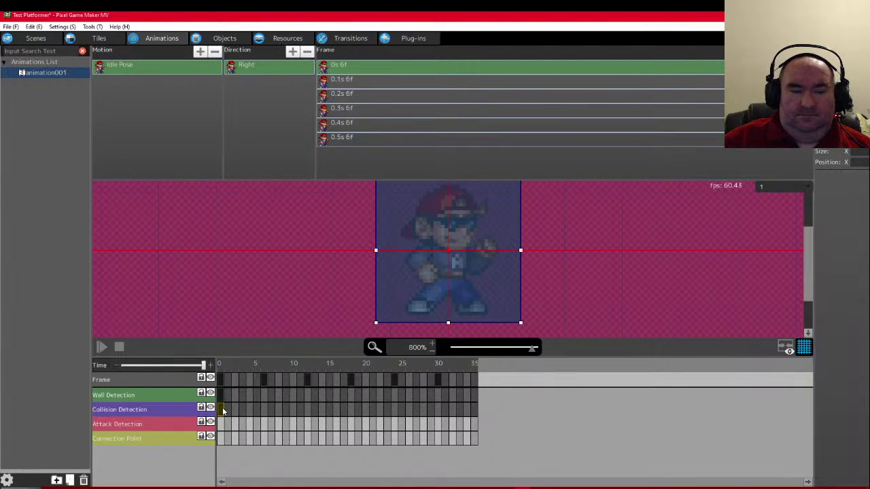
pyautogui.scroll(1, 503, 269)
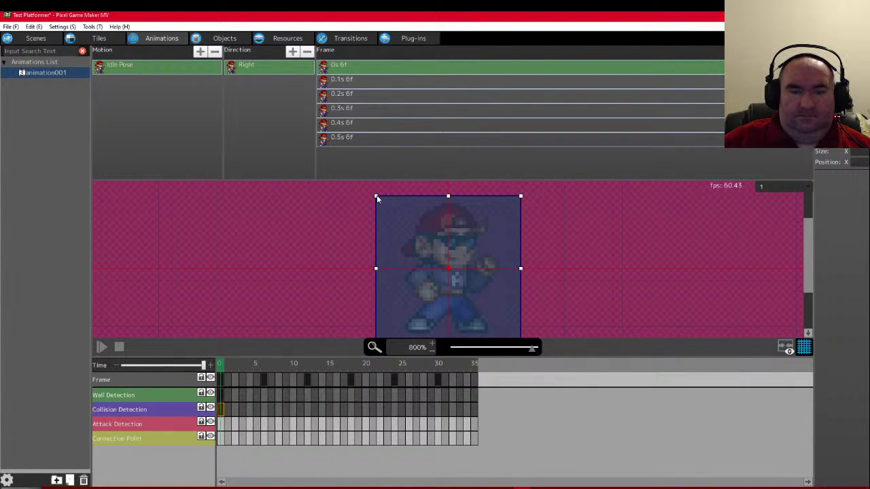
pyautogui.moveTo(389, 207); pyautogui.dragTo(414, 206)
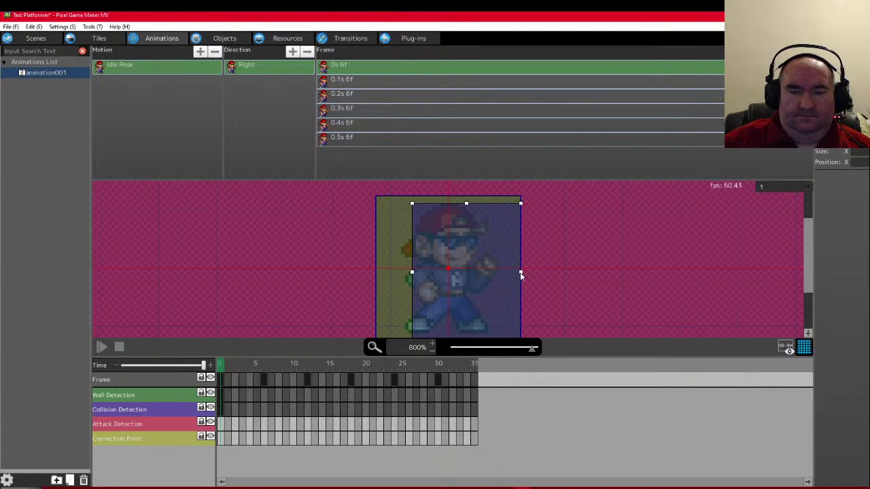
pyautogui.moveTo(521, 274); pyautogui.dragTo(487, 273)
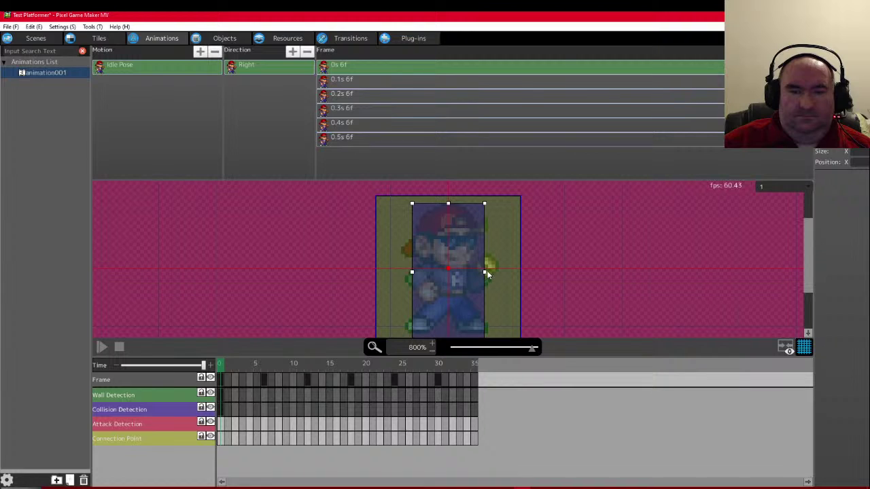
pyautogui.scroll(-1, 561, 284)
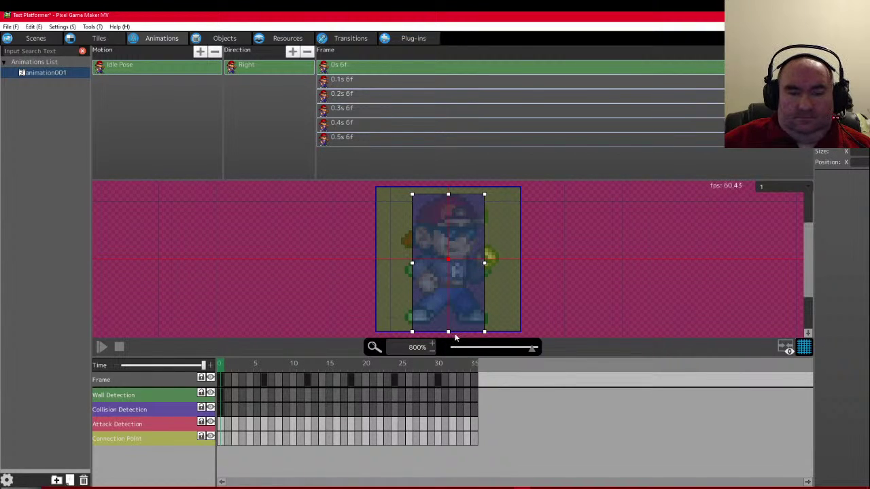
pyautogui.moveTo(448, 336); pyautogui.dragTo(449, 336)
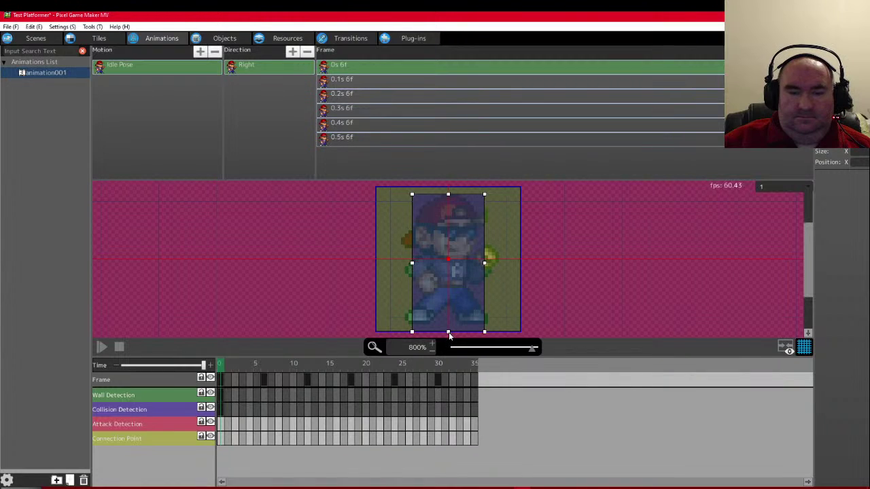
# - Narrow the Wall Detection box to the same body width and lower its top edge to the cap
pyautogui.click(382, 209)
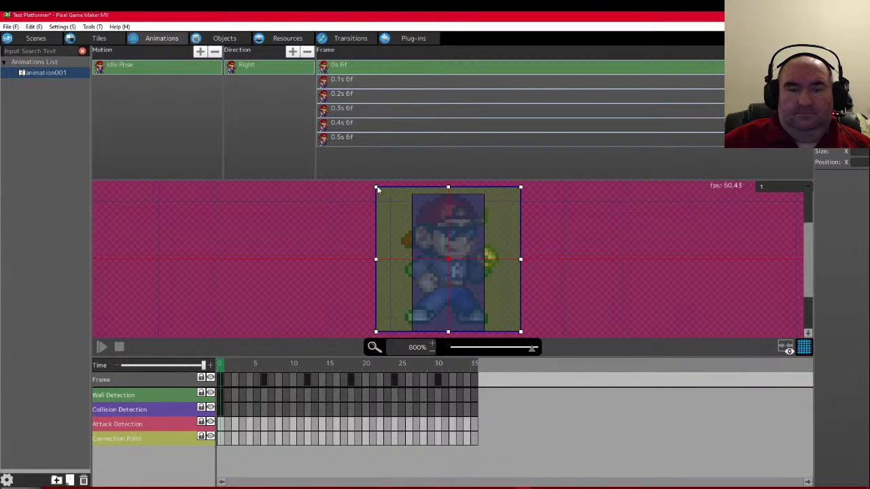
pyautogui.moveTo(374, 190); pyautogui.dragTo(415, 199)
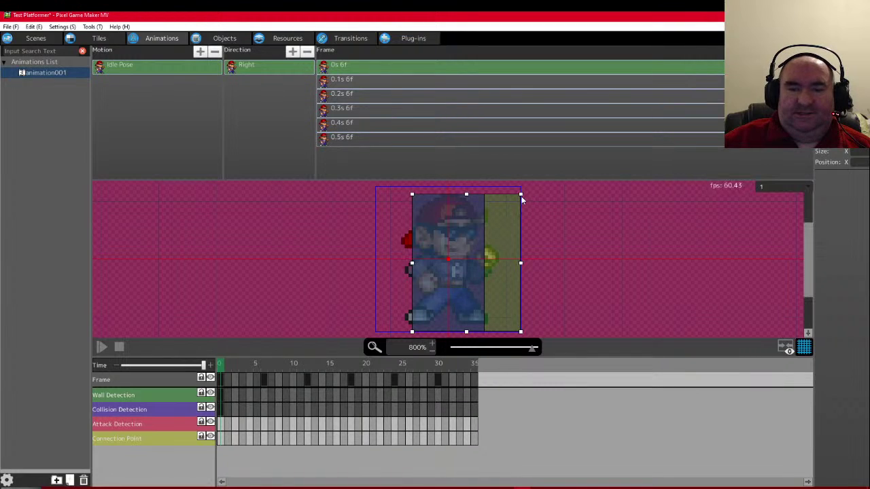
pyautogui.moveTo(521, 195); pyautogui.dragTo(485, 197)
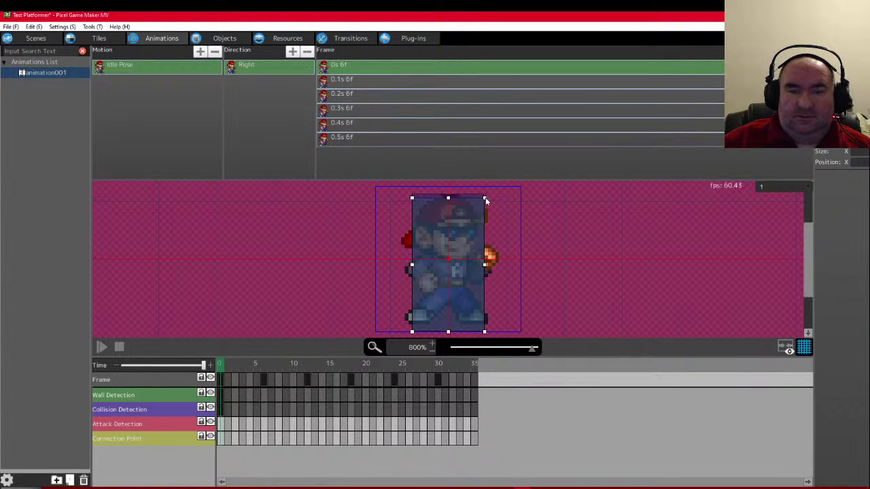
# - Tighten the Collision Detection box so its sides and top sit slightly inside the Wall Detection box
pyautogui.click(220, 411)
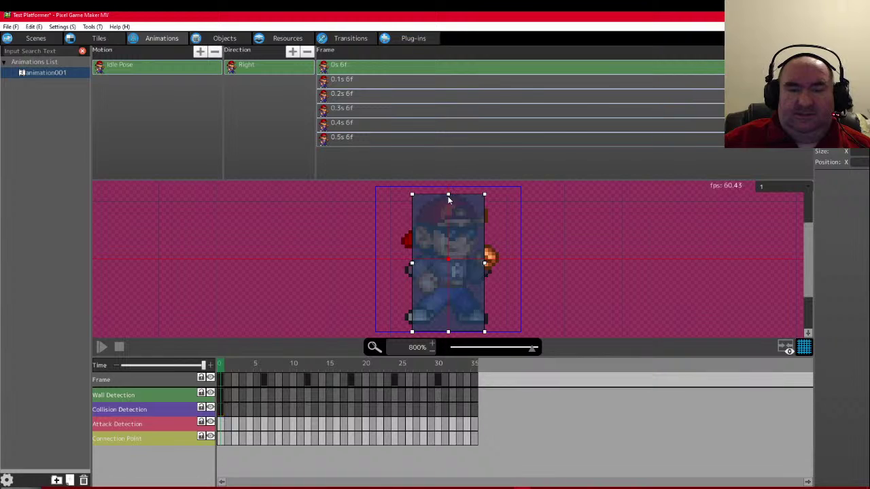
pyautogui.moveTo(447, 195); pyautogui.dragTo(420, 204)
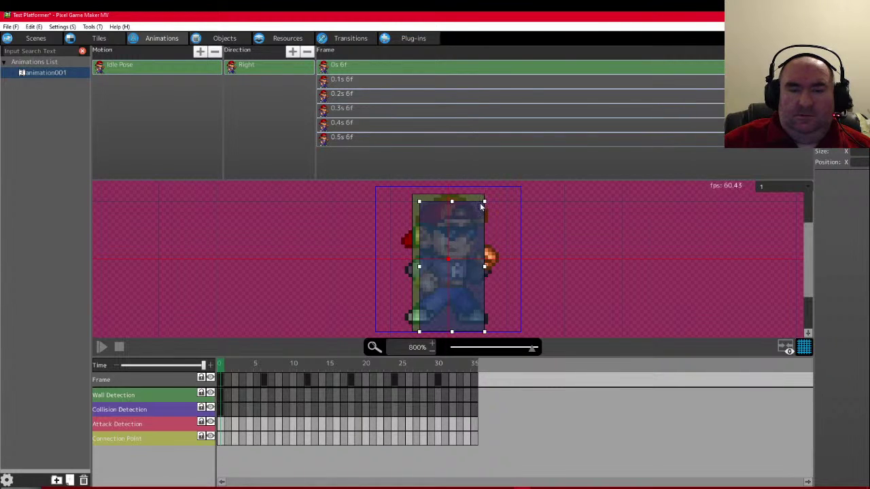
pyautogui.moveTo(483, 203); pyautogui.dragTo(478, 206)
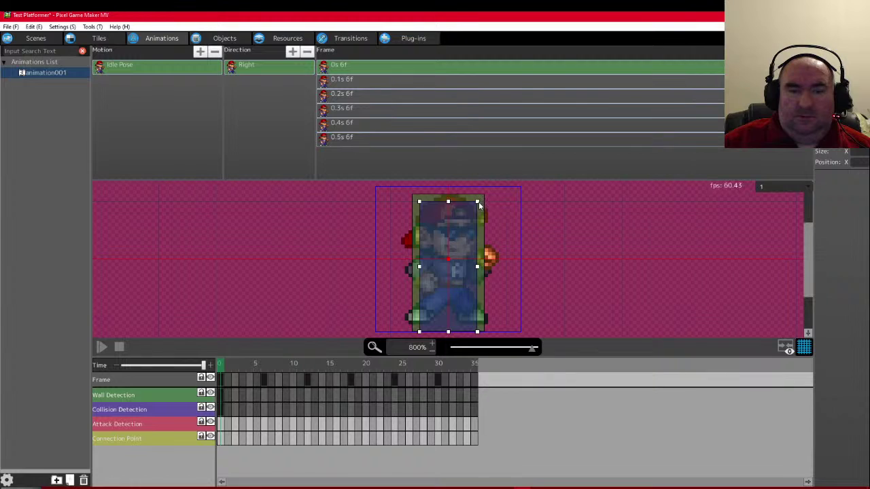
# - Enable Attack Detection at frame 0 and resize its box to 14 × 35 at position X 13, Y 5
pyautogui.scroll(-2, 551, 303)
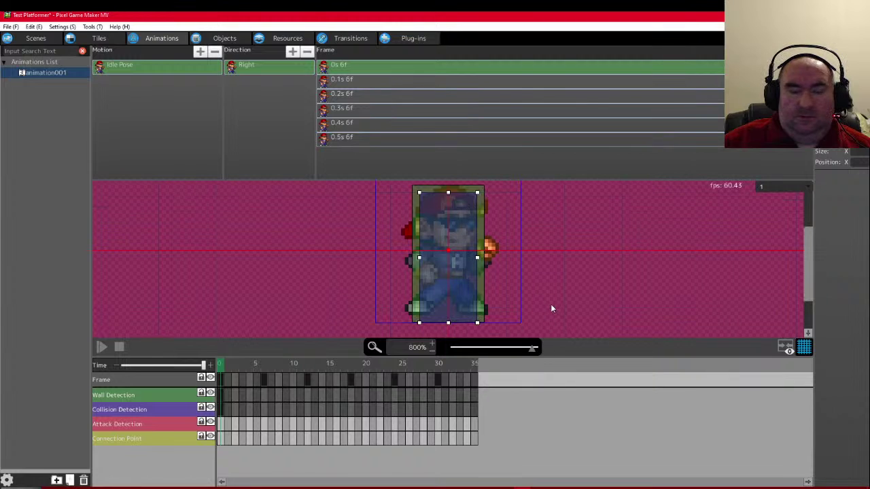
pyautogui.click(220, 429)
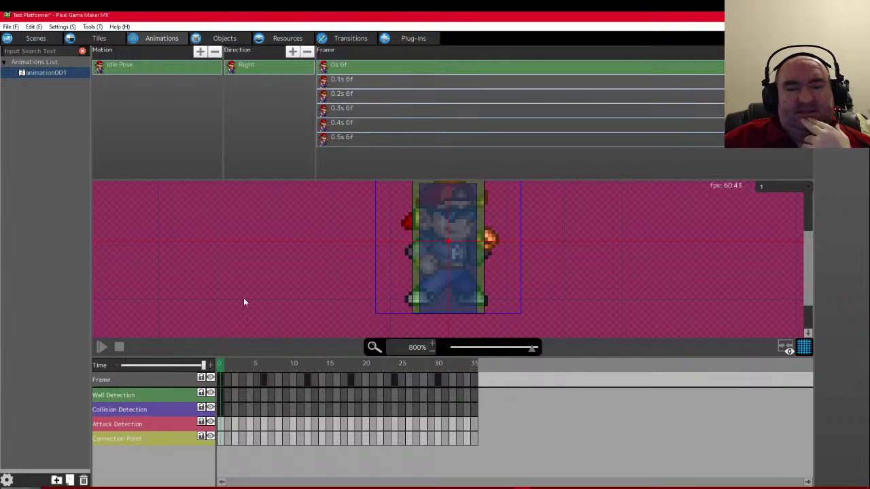
pyautogui.scroll(2, 252, 297)
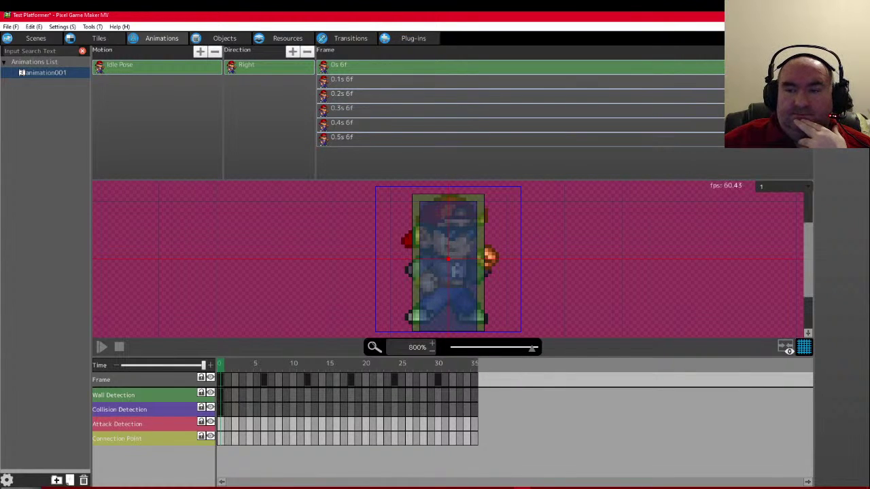
pyautogui.click(221, 424)
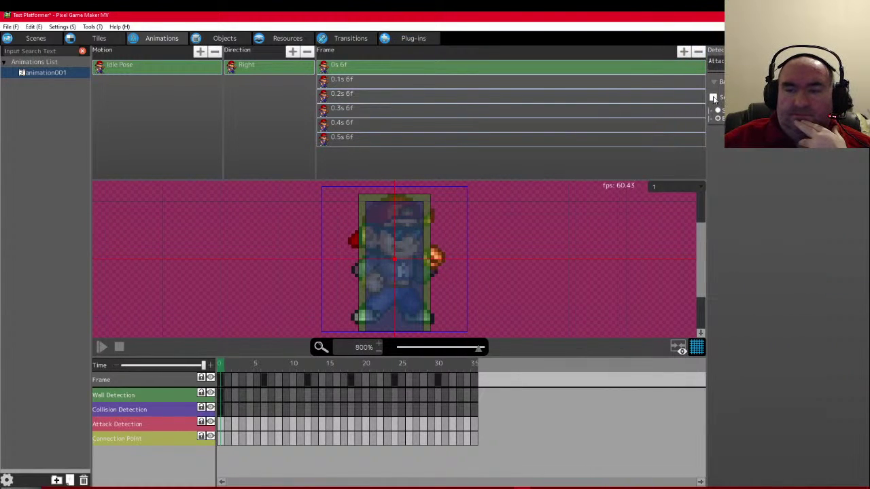
pyautogui.click(718, 113)
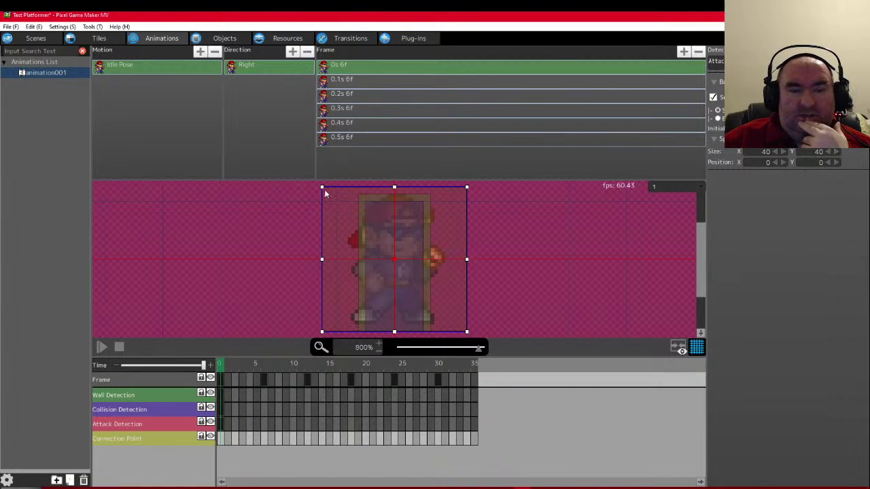
pyautogui.moveTo(323, 191); pyautogui.dragTo(369, 205)
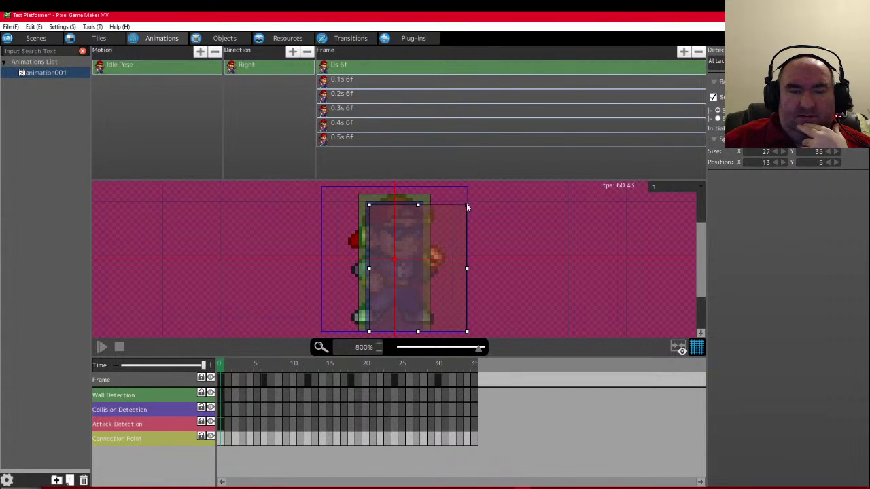
pyautogui.moveTo(467, 204); pyautogui.dragTo(420, 210)
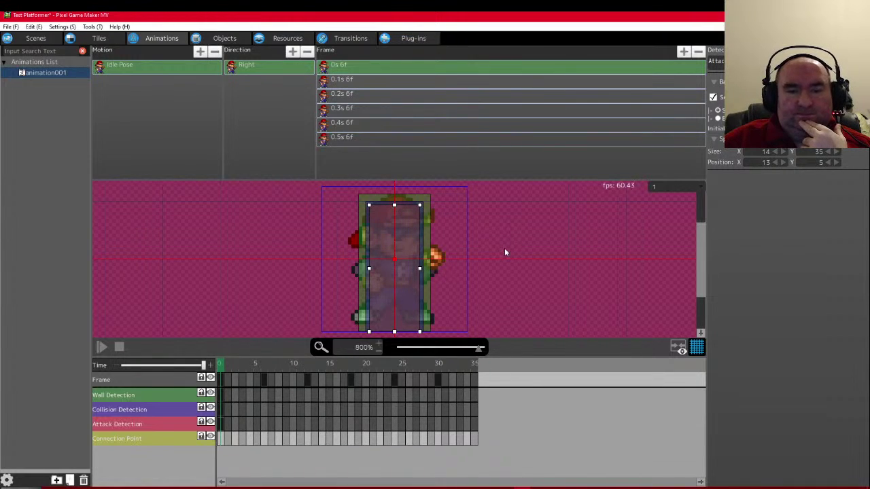
# - Examine the fit of the detection boxes across the right-facing Idle Pose frames and the Connection Point settings at frame 0
pyautogui.click(342, 79)
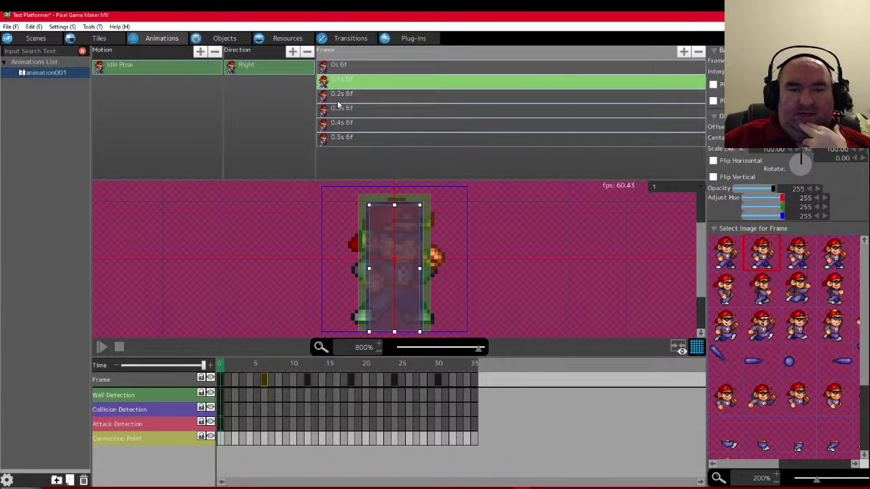
pyautogui.click(341, 109)
pyautogui.click(344, 138)
pyautogui.click(350, 65)
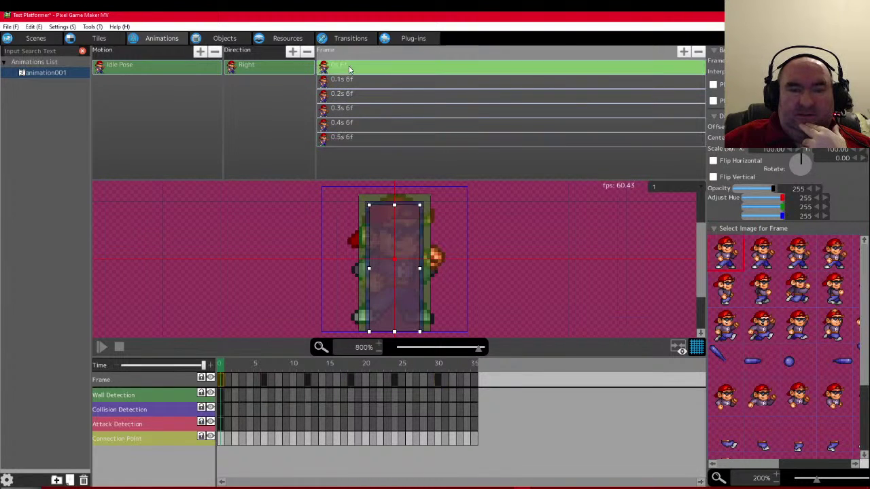
pyautogui.click(220, 440)
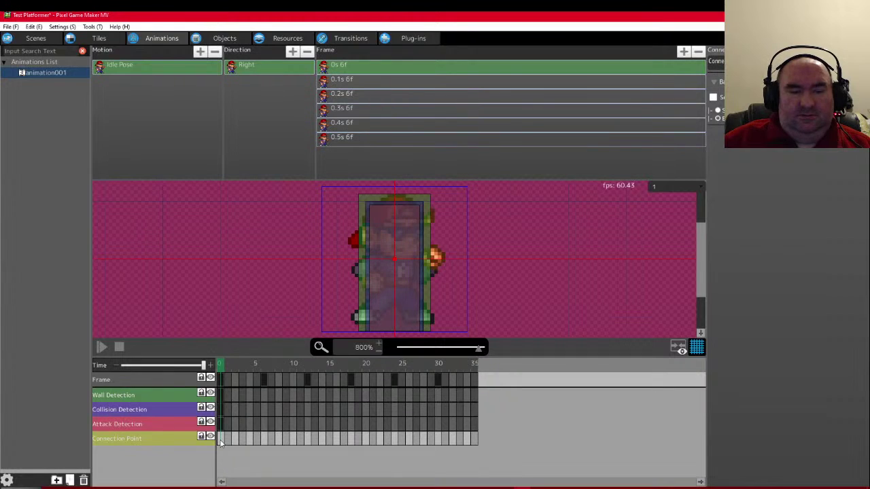
pyautogui.click(220, 379)
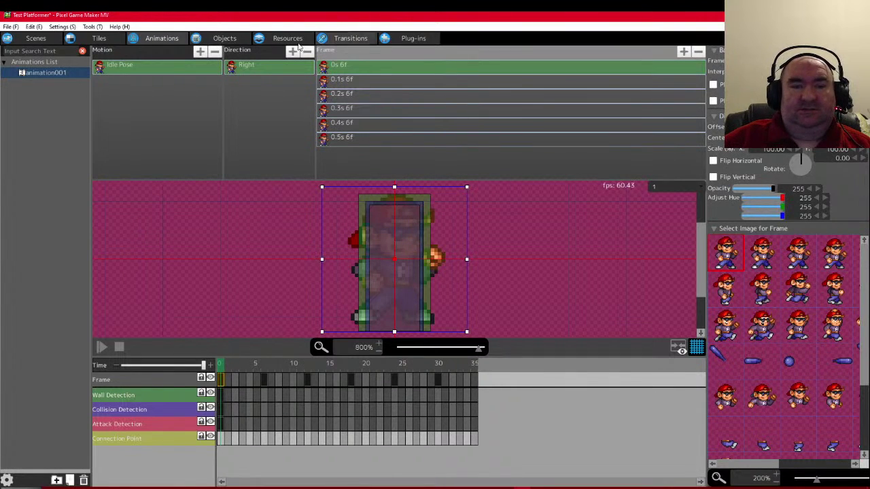
# - Duplicate the Right direction of the Idle Pose motion and name the copy Left
pyautogui.click(265, 65)
pyautogui.doubleClick(271, 132)
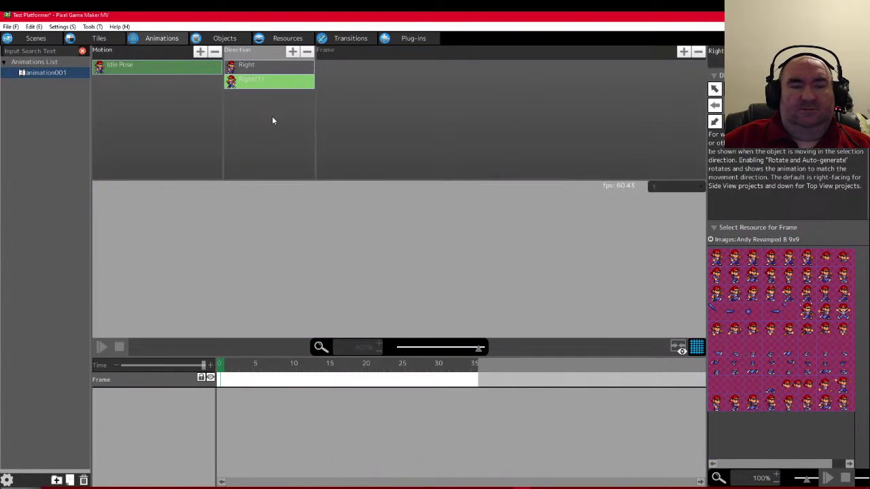
pyautogui.click(262, 83)
pyautogui.write('Left')
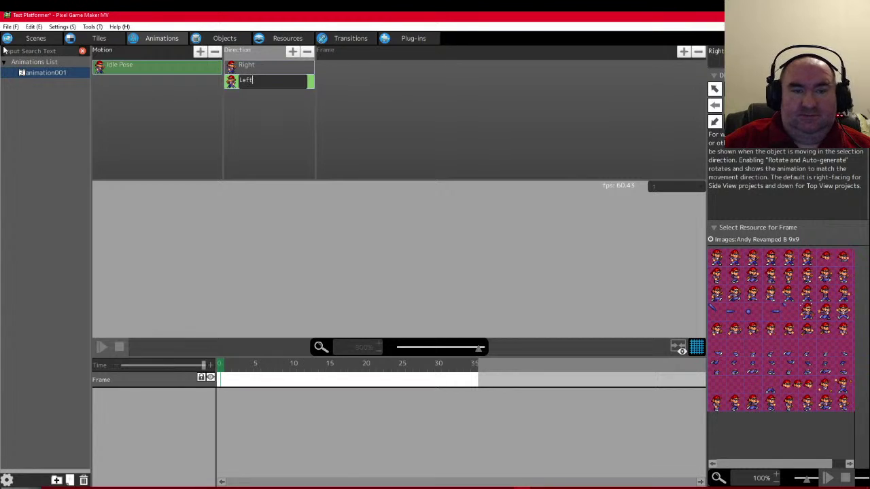
pyautogui.press('Return')
# - Flip all six frames of the Idle Pose's Left direction horizontally and set its movement direction to left
pyautogui.click(267, 67)
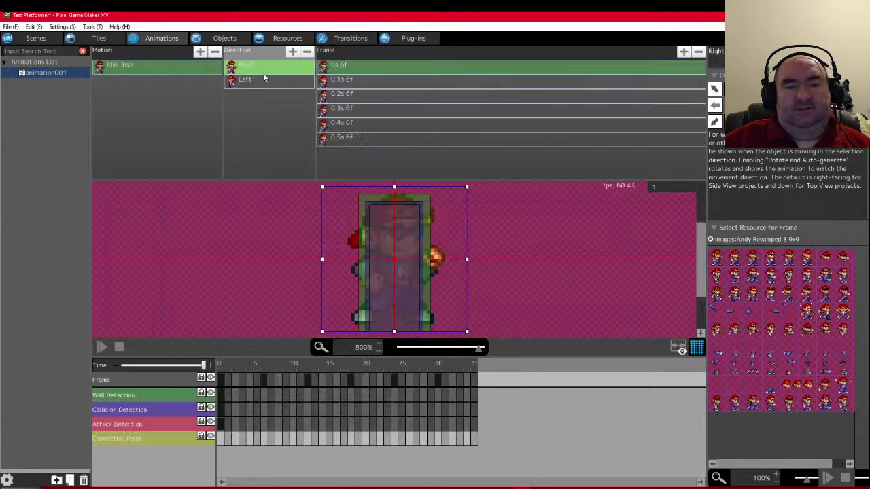
pyautogui.click(263, 78)
pyautogui.click(347, 70)
pyautogui.keyDown('shift'); pyautogui.click(344, 138); pyautogui.keyUp('shift')
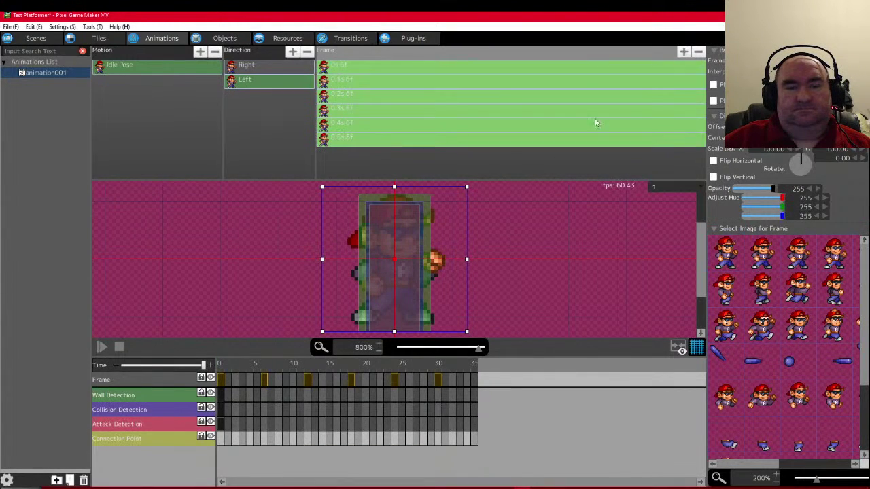
pyautogui.click(713, 161)
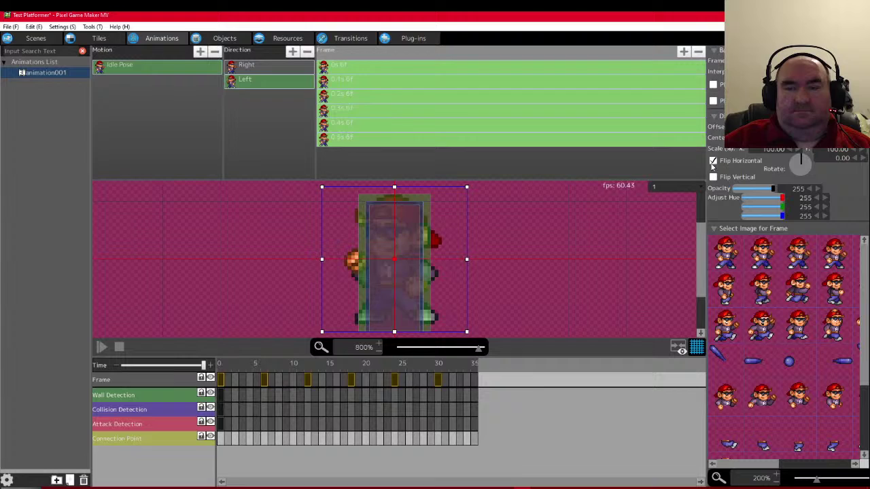
pyautogui.click(263, 79)
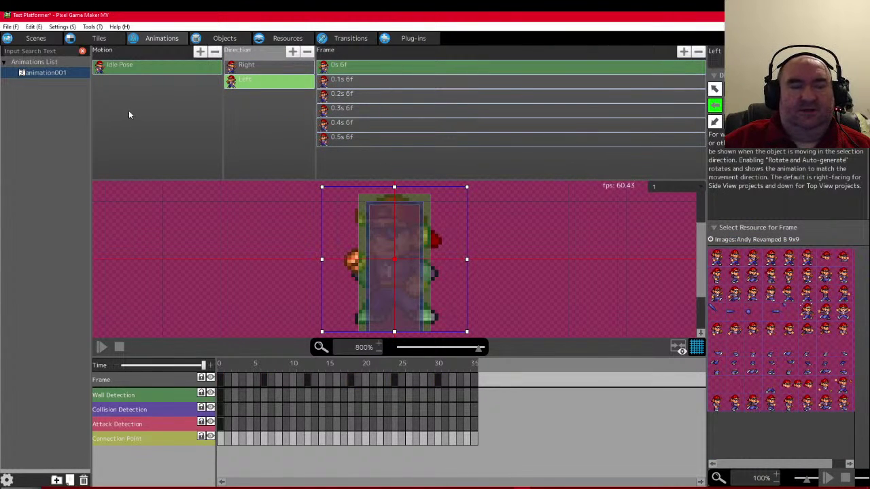
# - Duplicate the Idle Pose motion with its directions and name the copy Running
pyautogui.click(123, 75)
pyautogui.doubleClick(170, 119)
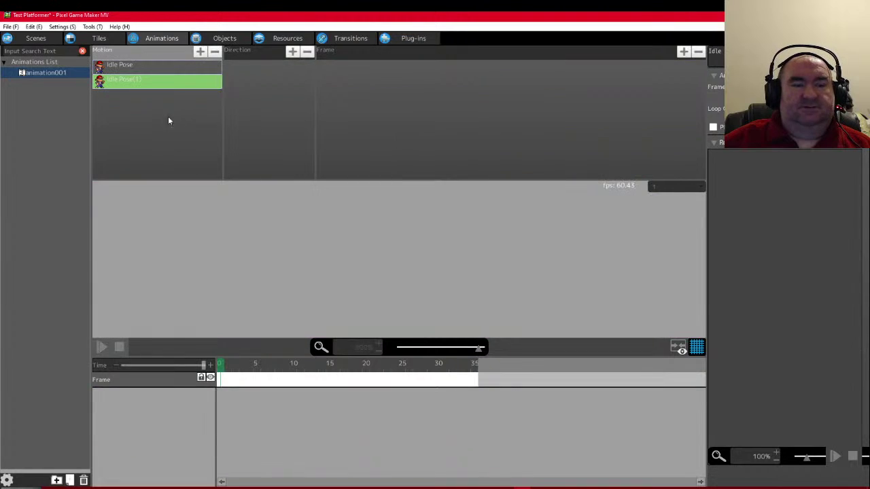
pyautogui.doubleClick(131, 81)
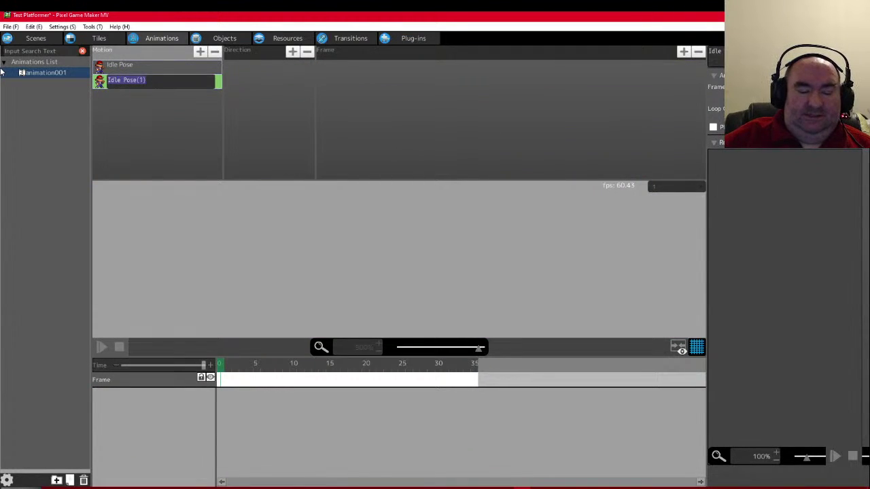
pyautogui.write('Running')
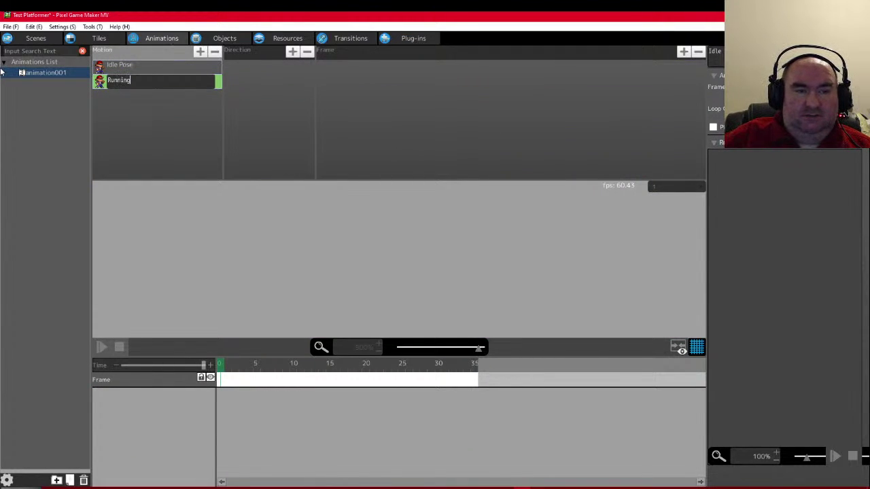
pyautogui.press('Return')
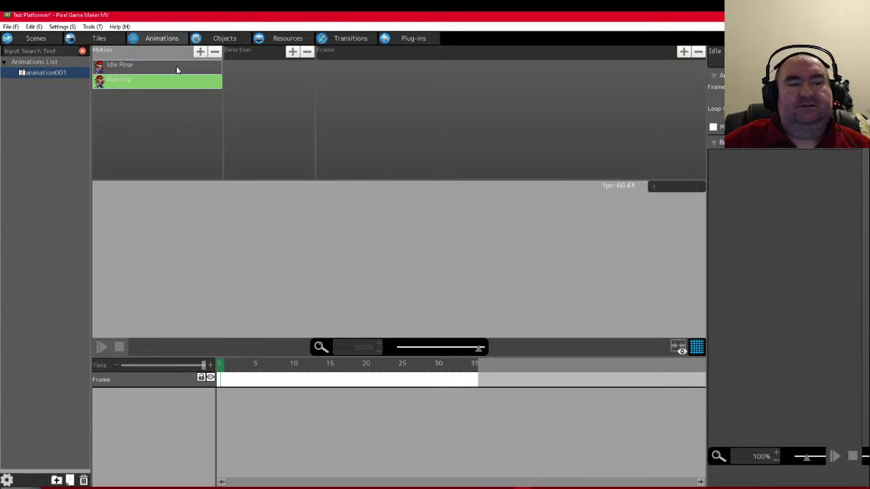
# - Delete the Left direction from the Running motion
pyautogui.click(160, 78)
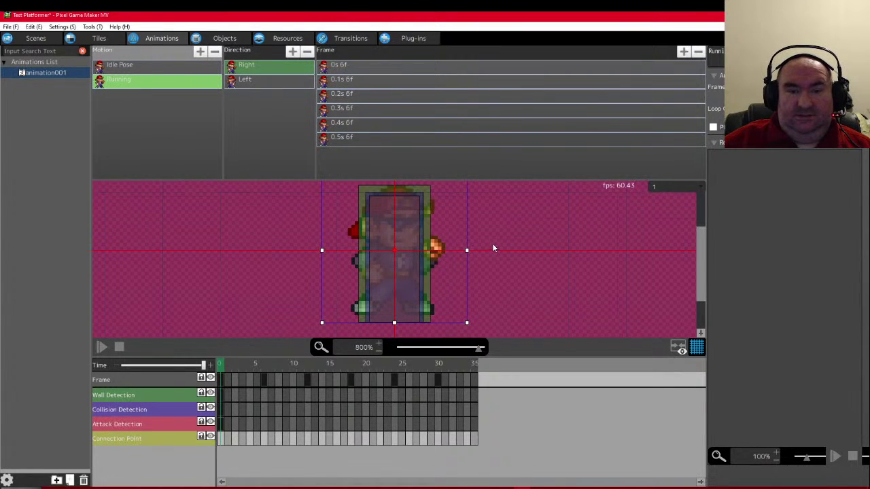
pyautogui.click(247, 81)
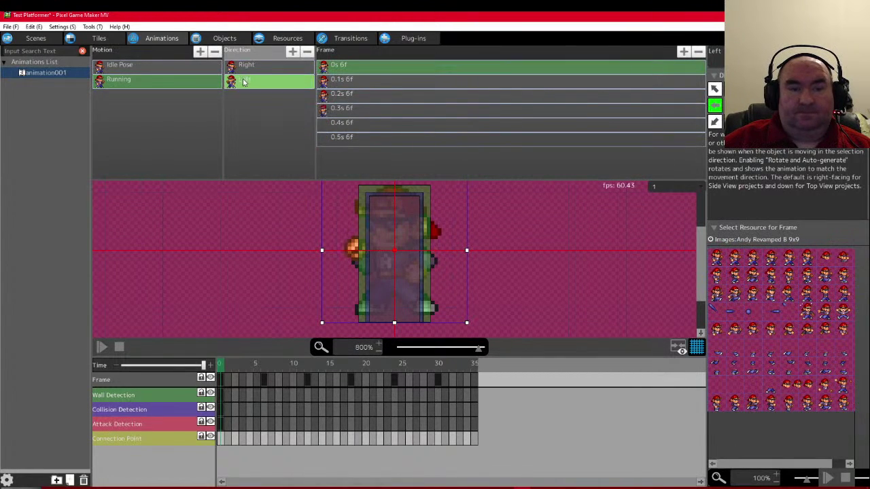
pyautogui.press('Delete')
# - Delete the 0.1s to 0.5s frames from Running's Right direction, keeping only the 0s frame
pyautogui.click(268, 68)
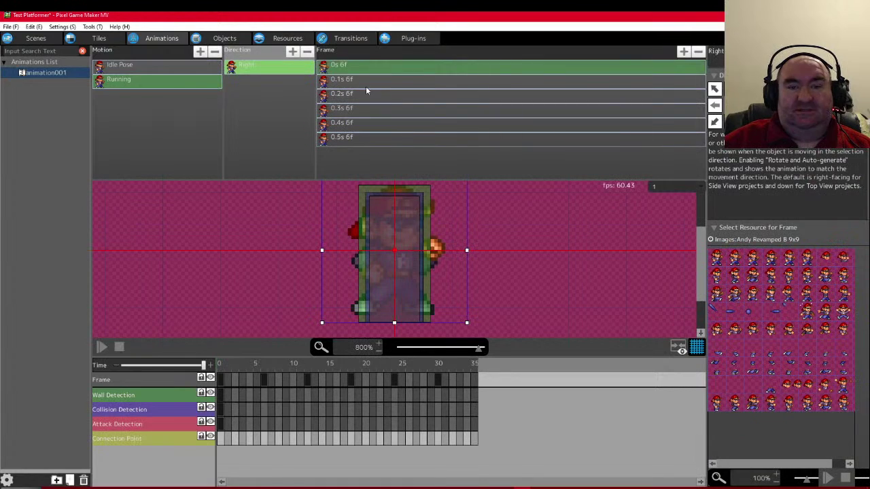
pyautogui.click(361, 83)
pyautogui.click(344, 140)
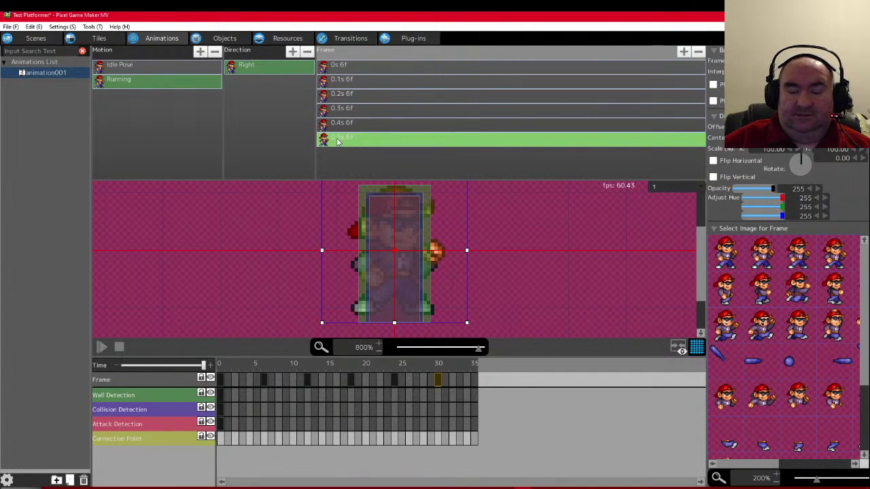
pyautogui.keyDown('shift'); pyautogui.click(369, 80); pyautogui.keyUp('shift')
pyautogui.press('Delete')
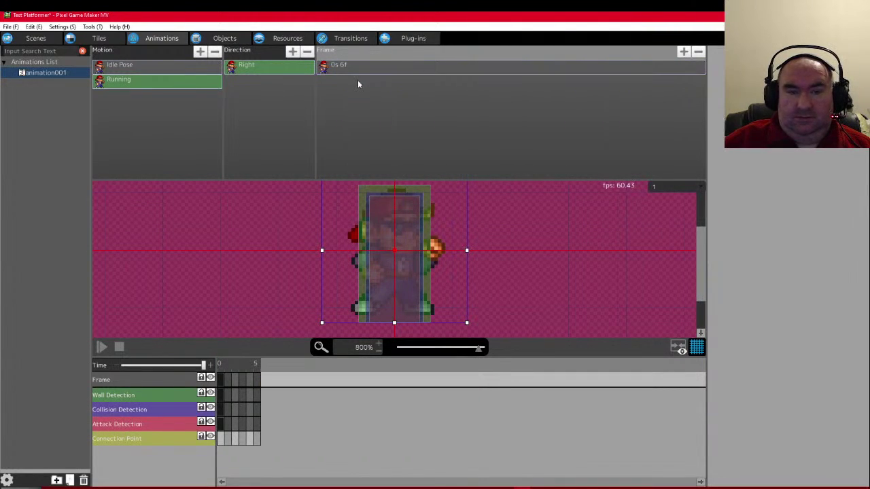
# - Widen the frame settings area and preview each sprite of the sheet's second row on Running's 0s frame
pyautogui.click(343, 71)
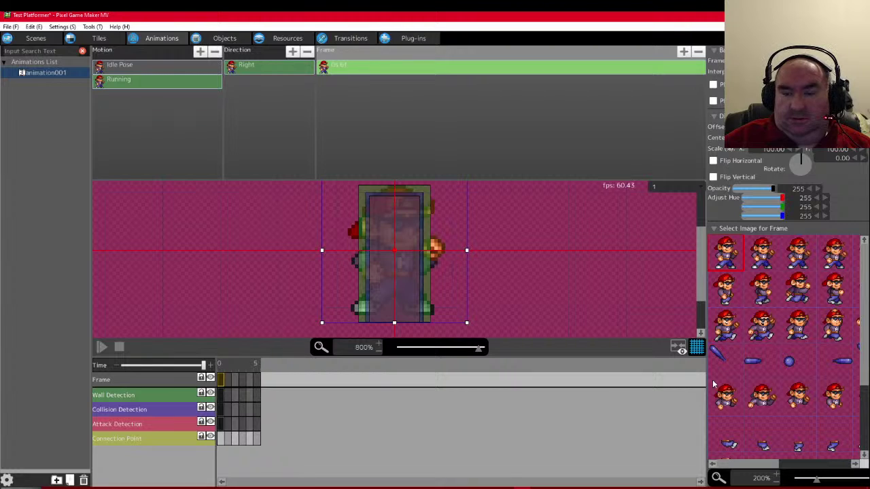
pyautogui.moveTo(707, 378); pyautogui.dragTo(500, 355)
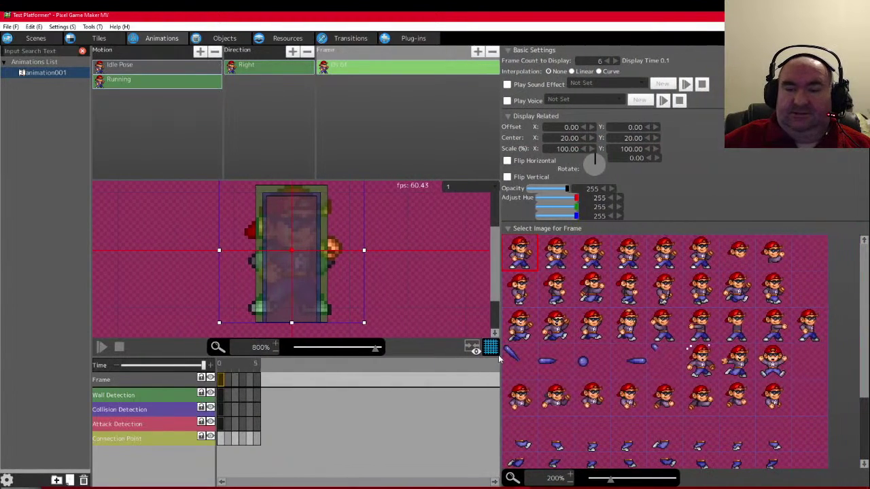
pyautogui.click(522, 288)
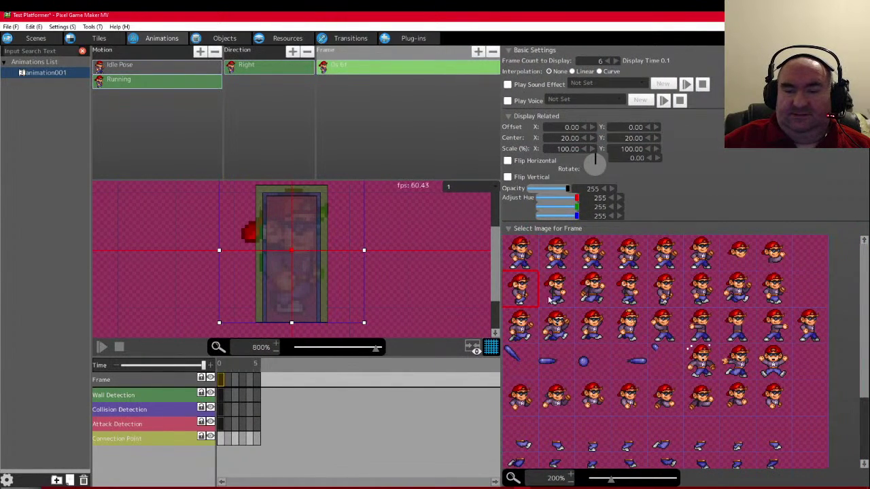
pyautogui.click(560, 296)
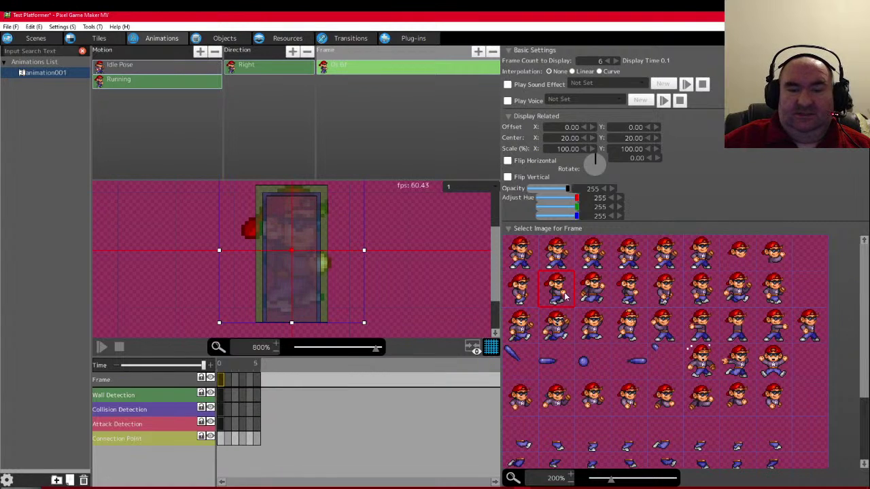
pyautogui.click(594, 297)
pyautogui.click(631, 296)
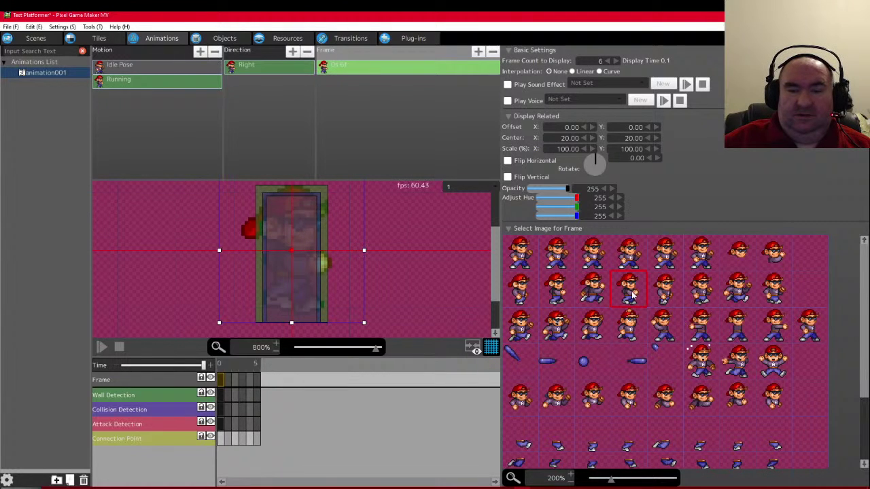
pyautogui.click(669, 296)
pyautogui.click(696, 296)
pyautogui.click(731, 293)
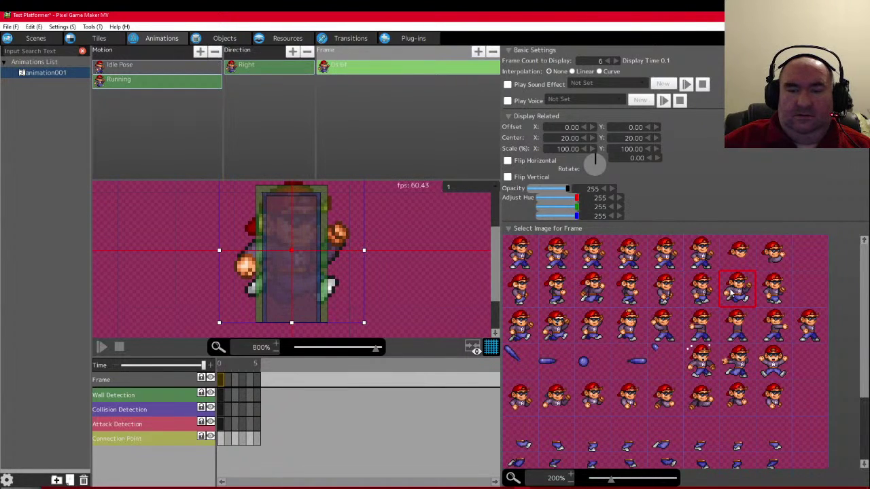
pyautogui.click(766, 295)
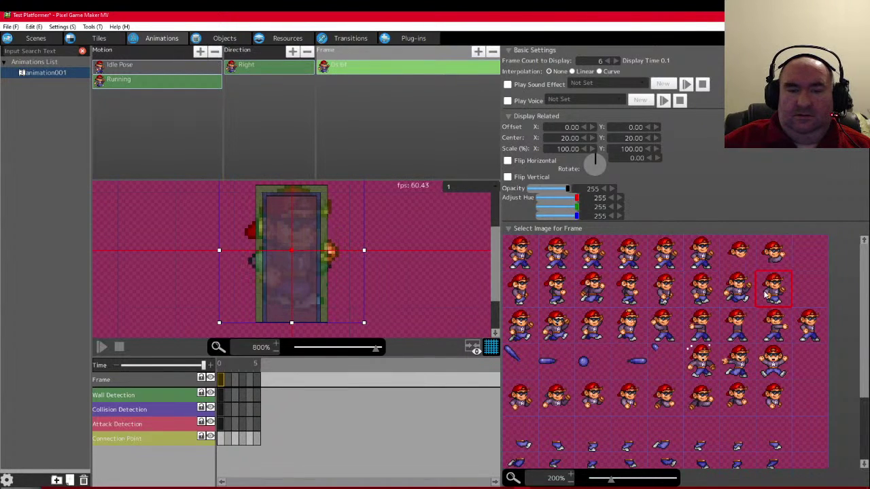
# - Give Running's 0s frame the second row's first sprite, and paste a copy as the 0.1s frame using that row's second sprite
pyautogui.click(515, 299)
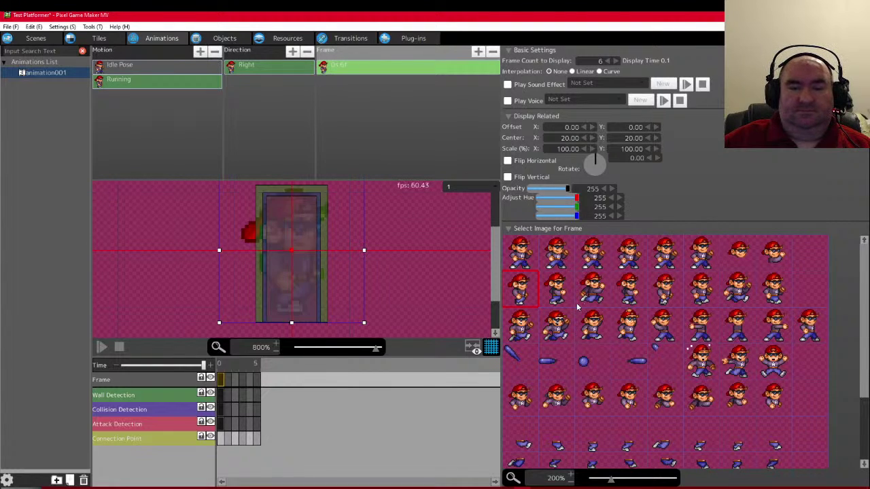
pyautogui.hotkey('ctrl', 'v')
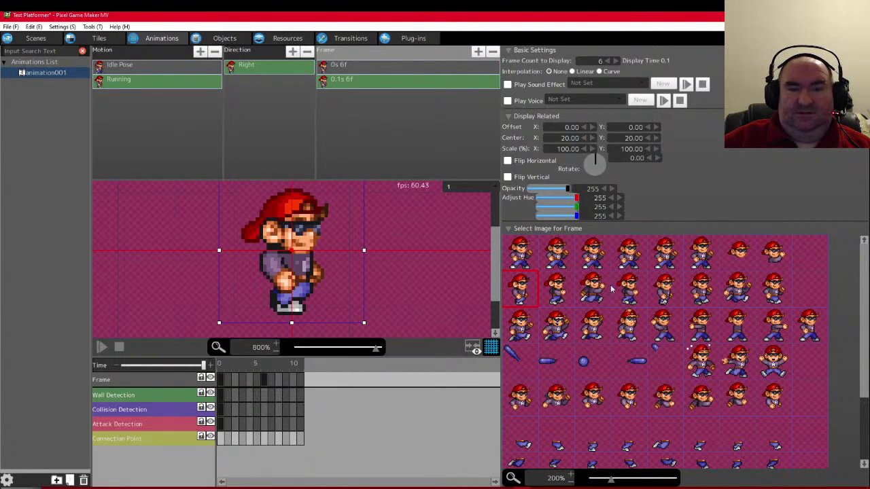
pyautogui.click(557, 292)
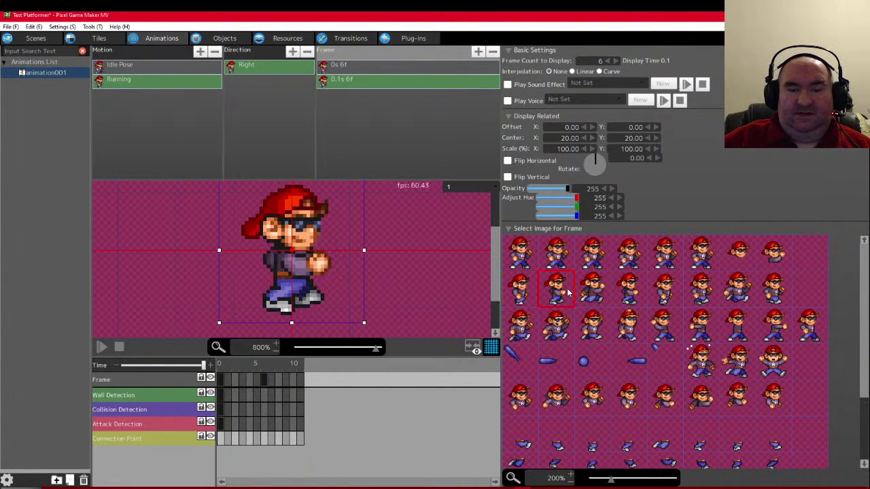
pyautogui.click(606, 292)
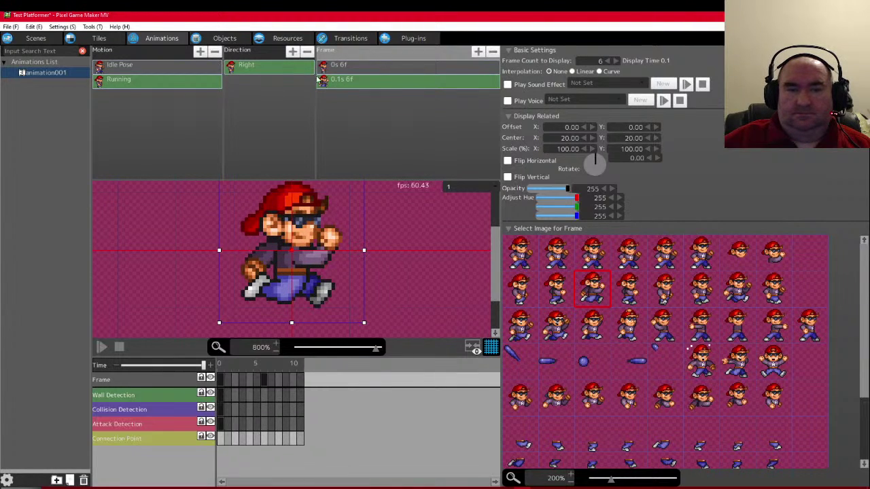
pyautogui.click(347, 81)
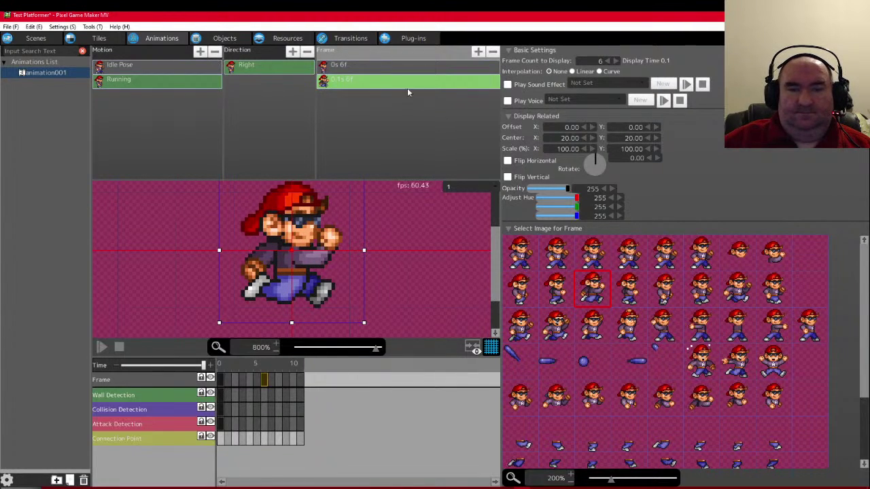
pyautogui.click(558, 287)
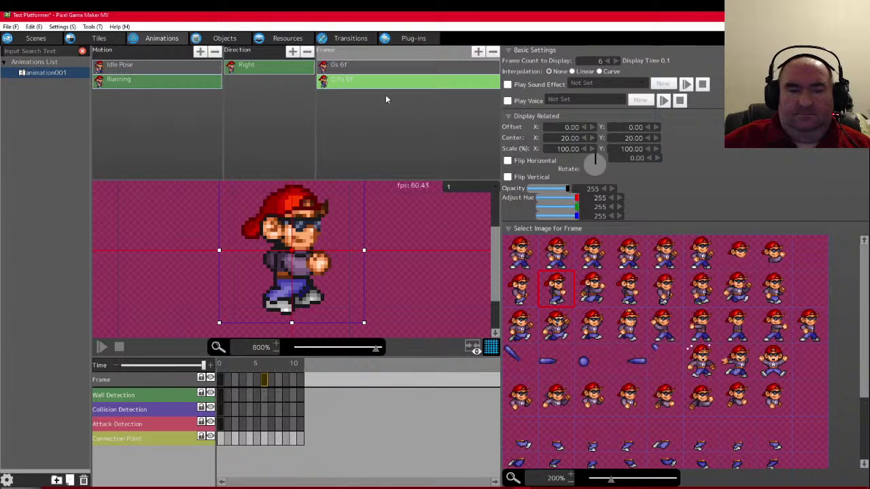
# - Add Running frames from 0.2s to 0.7s, using the second row's third to eighth sprites in order
pyautogui.click(593, 292)
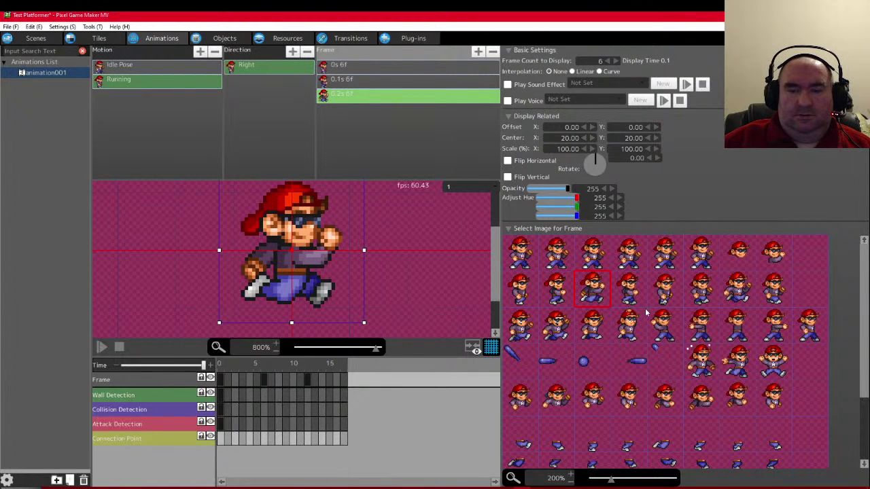
pyautogui.click(630, 291)
pyautogui.click(681, 303)
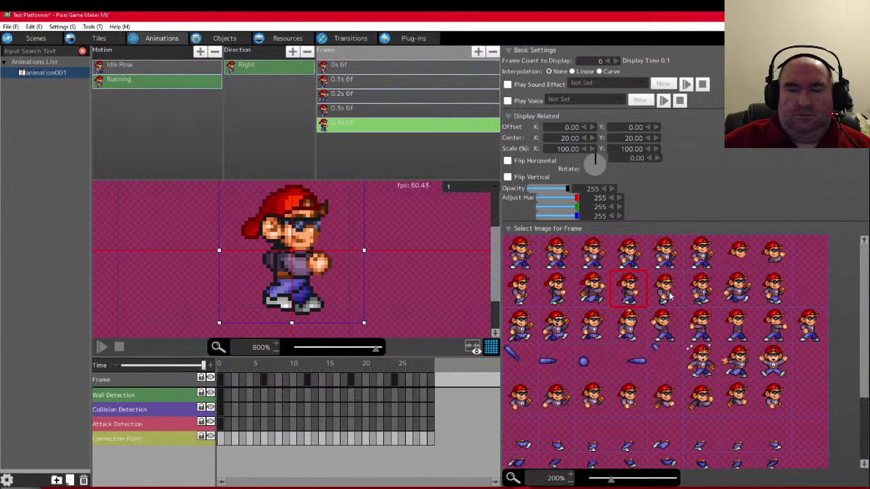
pyautogui.click(711, 298)
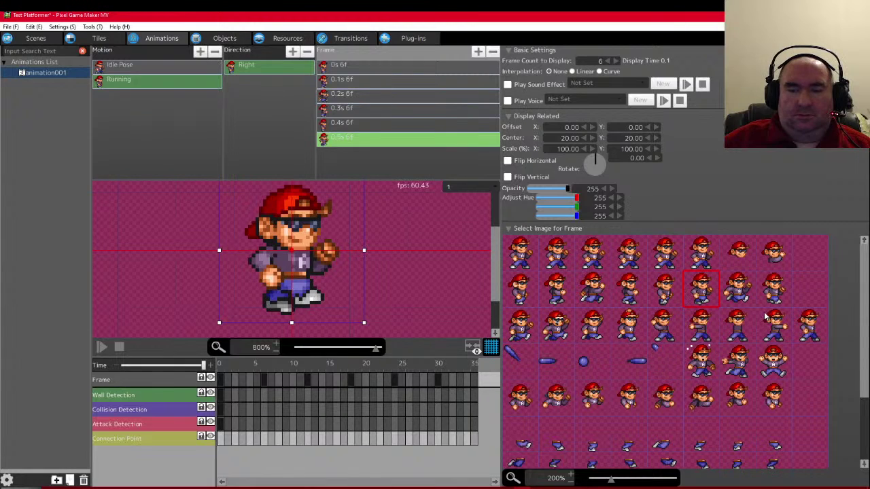
pyautogui.click(741, 297)
pyautogui.click(776, 298)
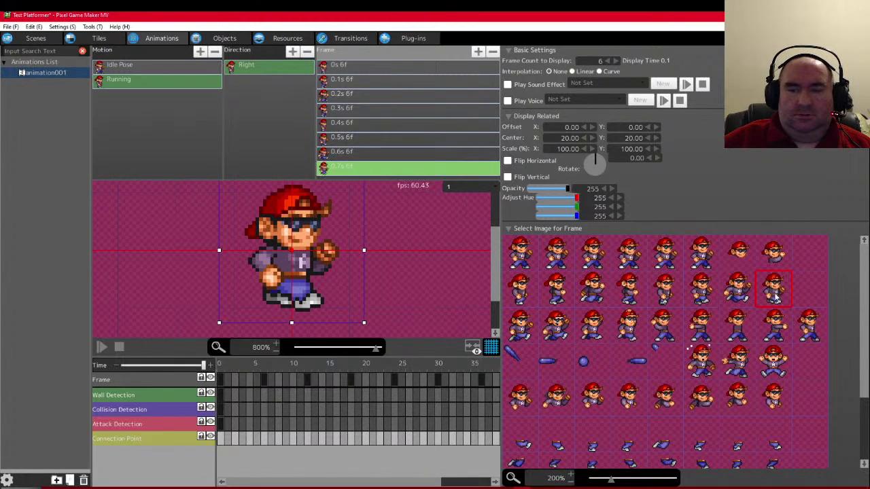
# - Play the Running animation in a taller preview area and stop the playback
pyautogui.click(101, 346)
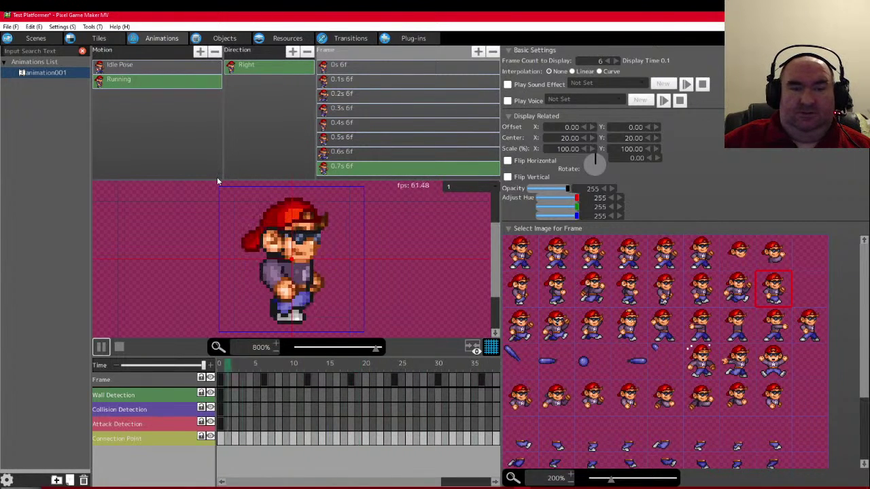
pyautogui.moveTo(217, 178); pyautogui.dragTo(221, 136)
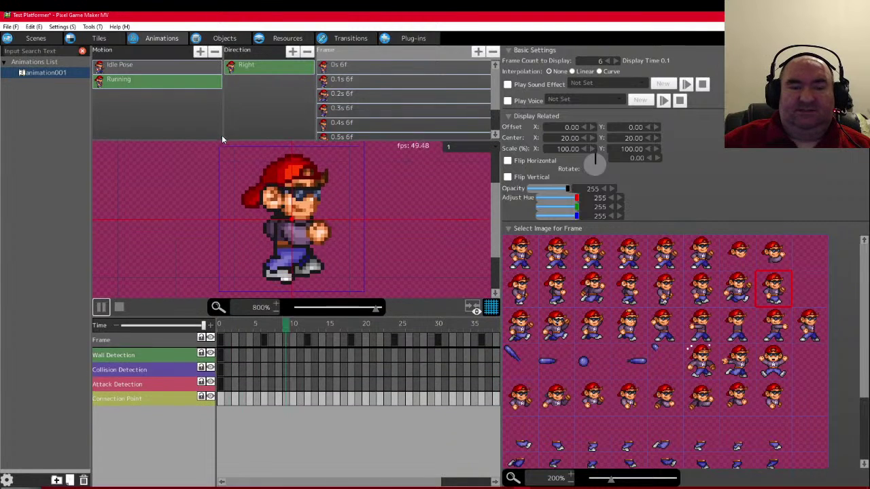
pyautogui.moveTo(208, 314); pyautogui.dragTo(204, 399)
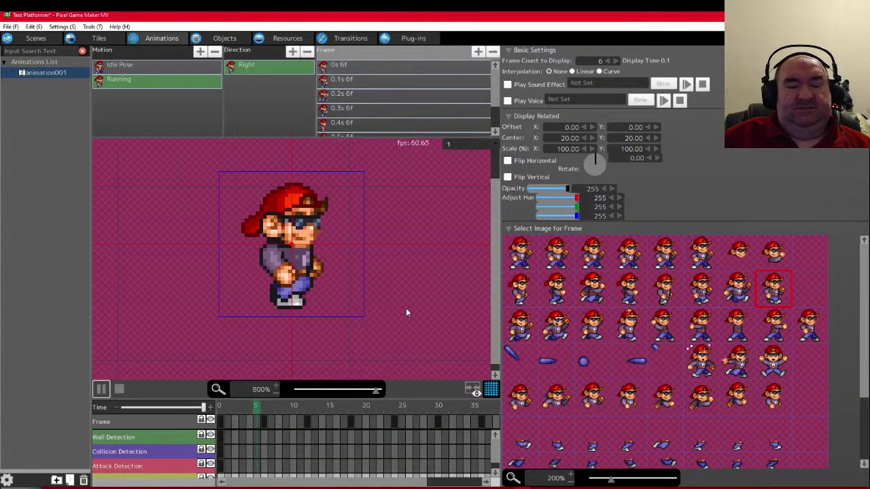
pyautogui.moveTo(378, 134); pyautogui.dragTo(376, 182)
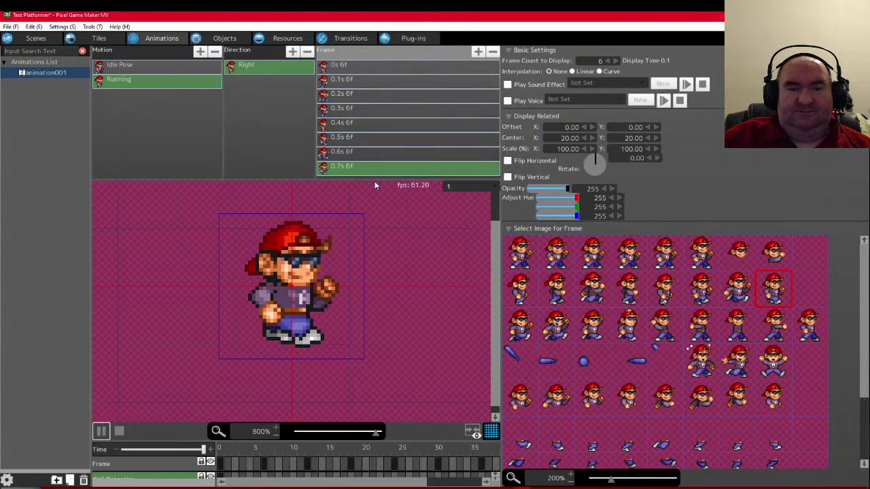
pyautogui.click(118, 432)
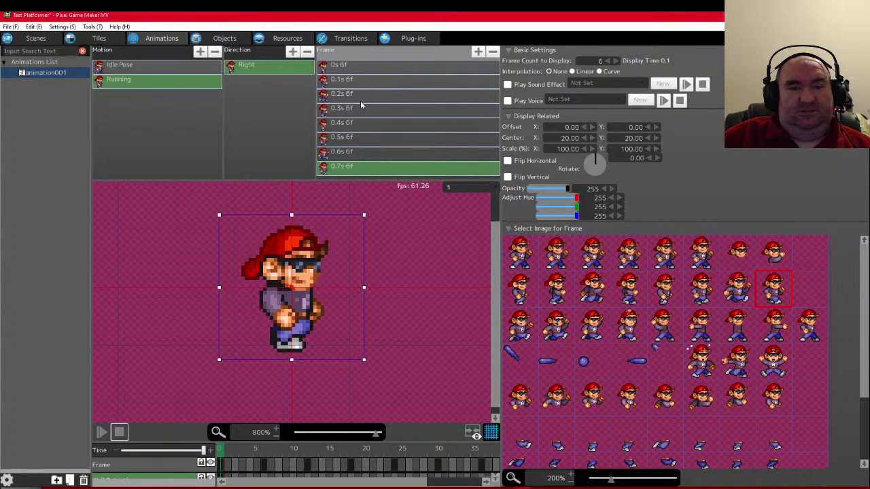
# - Compare Running's 0s frame with its 0.4s frame, and its 0.2s frame with its 0.6s frame
pyautogui.click(337, 71)
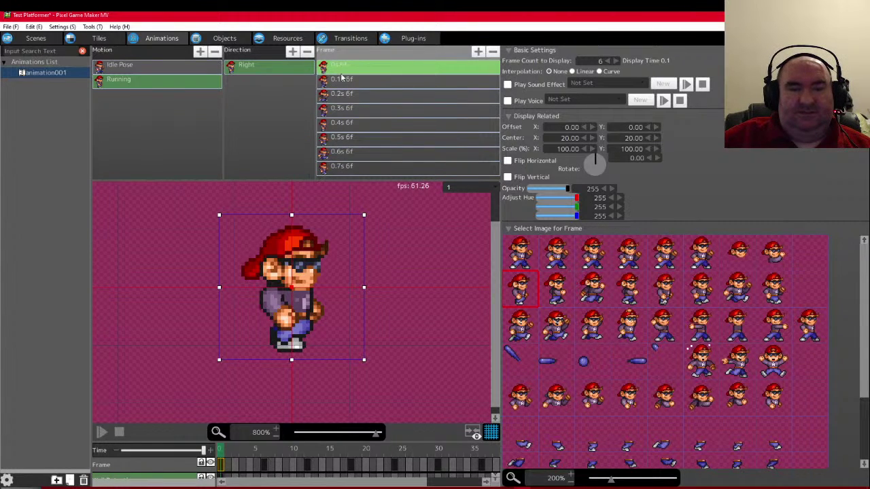
pyautogui.click(344, 123)
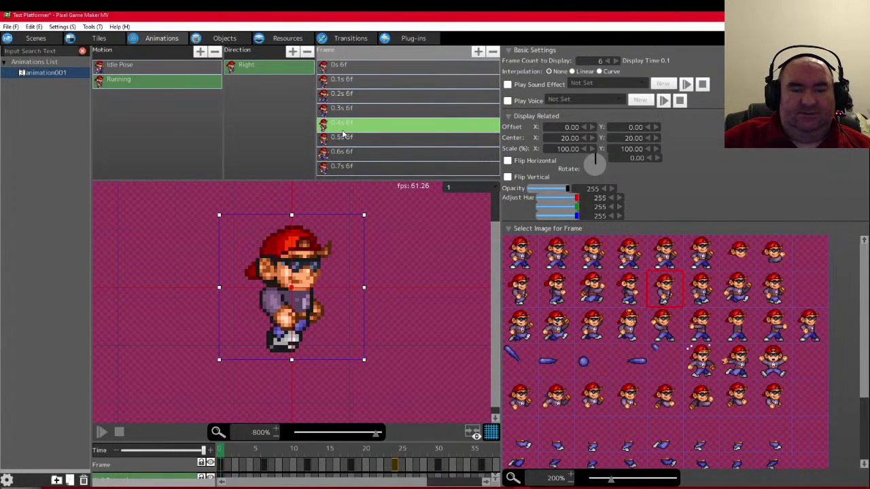
pyautogui.click(361, 68)
pyautogui.click(341, 97)
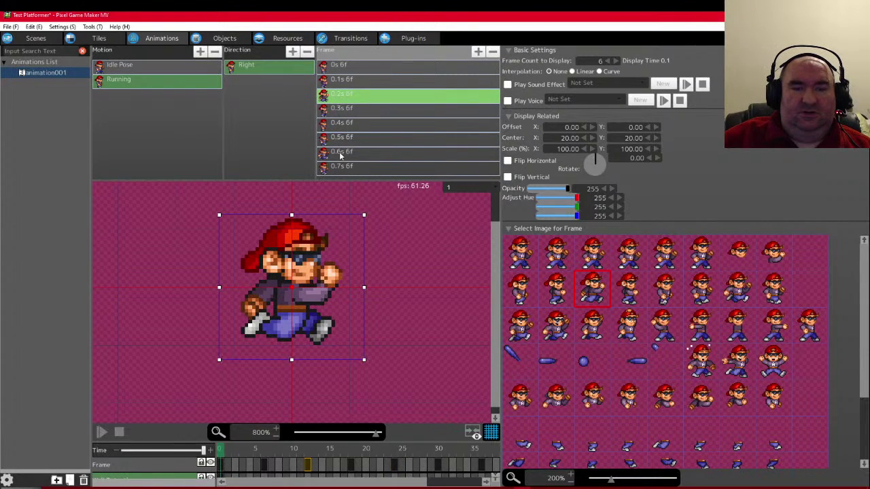
pyautogui.click(341, 154)
pyautogui.click(350, 93)
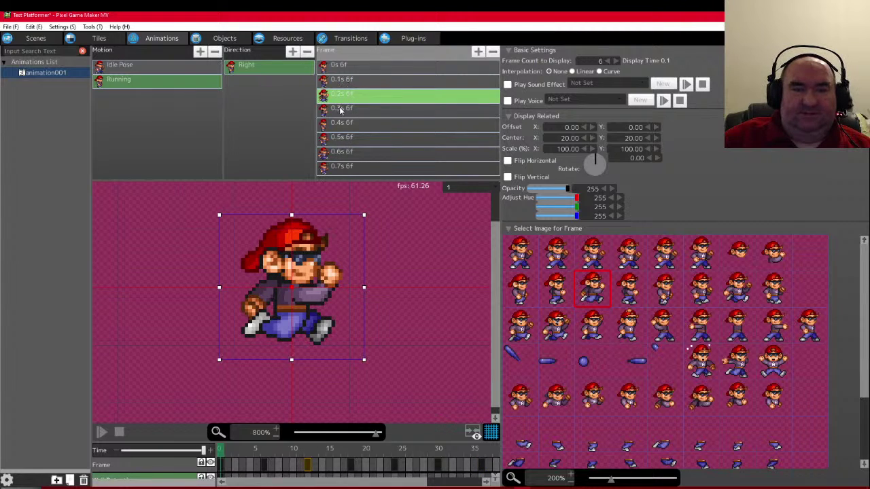
pyautogui.click(346, 154)
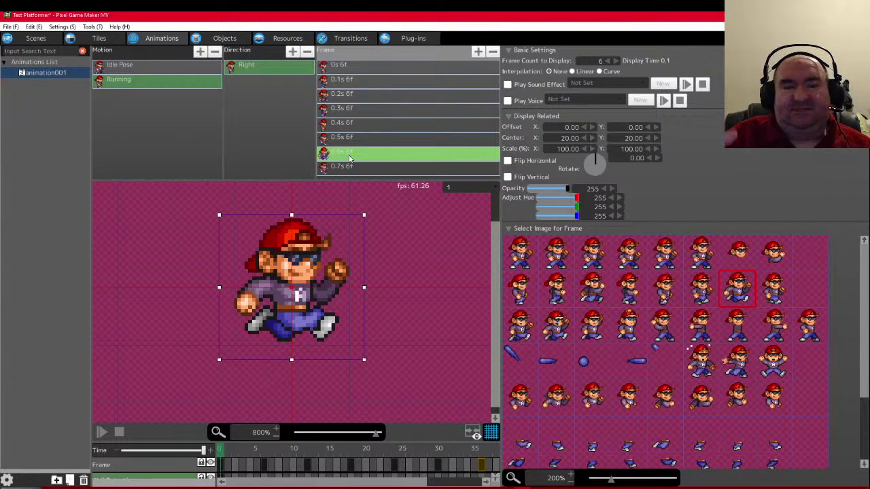
# - Set the display frame count to 2 for Running's first frame and to 4 for its second frame
pyautogui.click(343, 66)
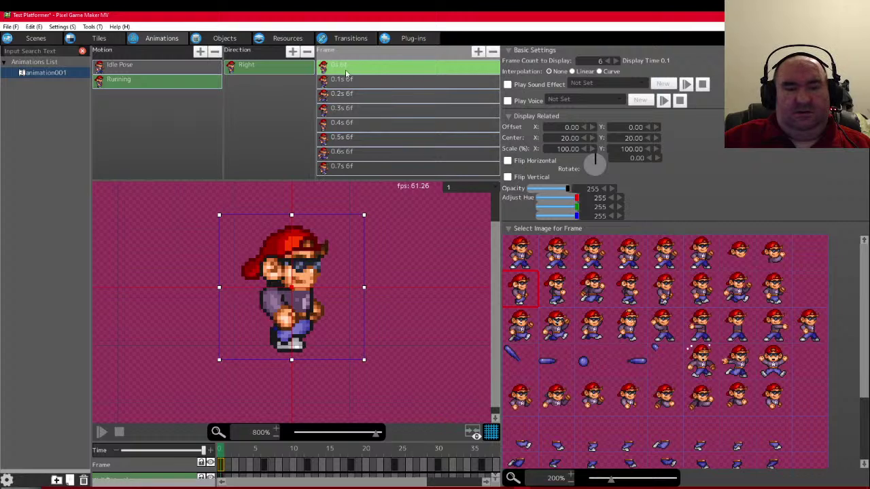
pyautogui.click(609, 62)
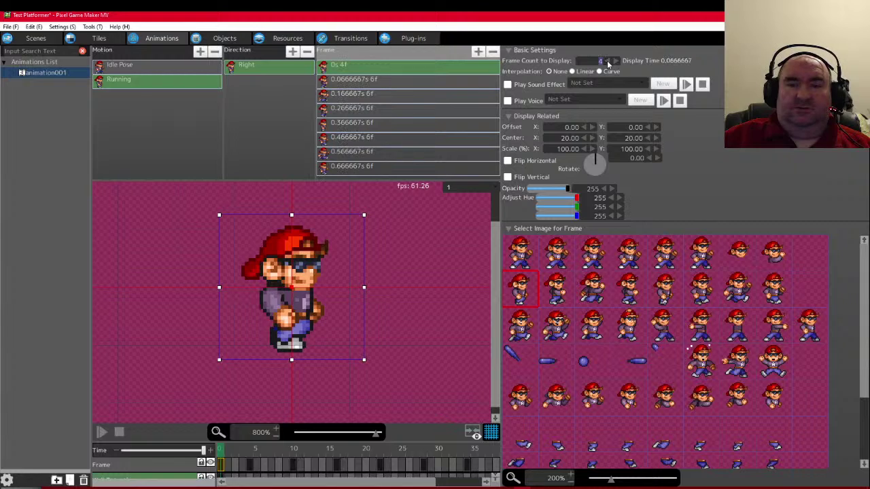
pyautogui.click(345, 84)
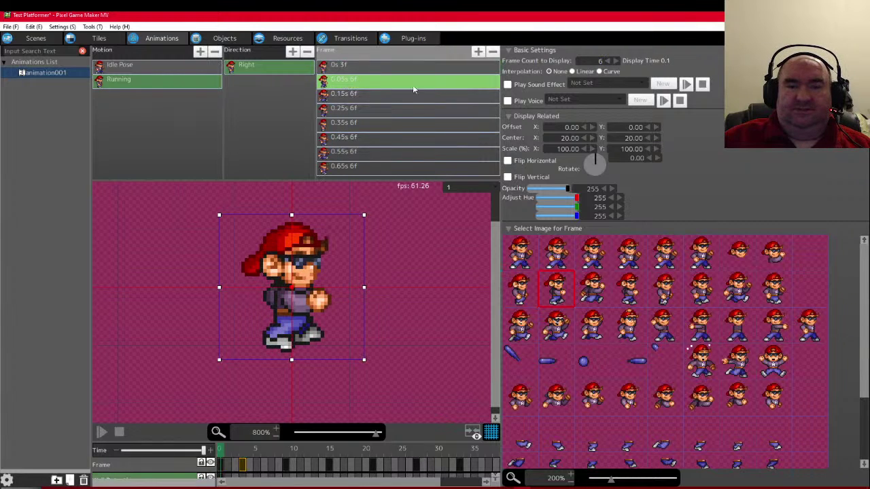
pyautogui.doubleClick(614, 63)
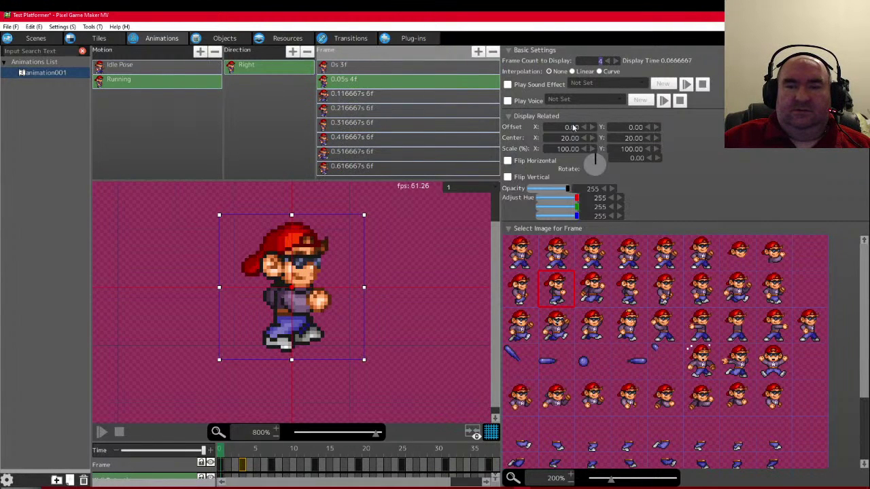
pyautogui.click(352, 96)
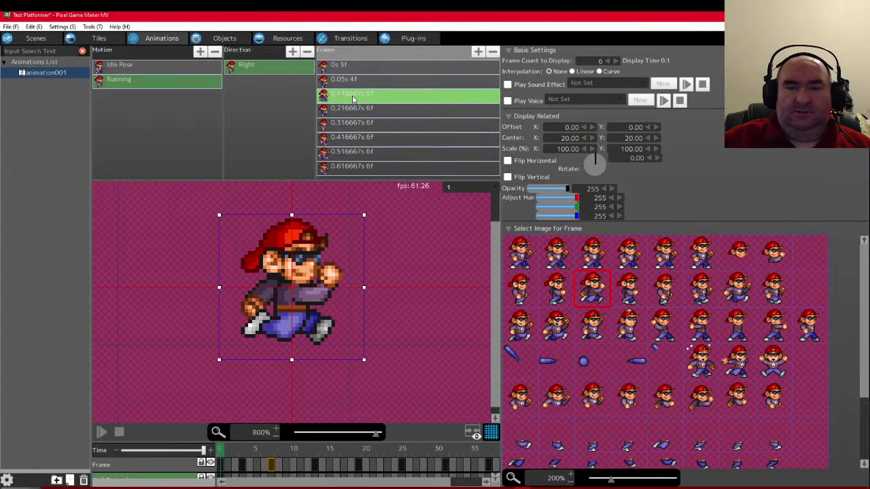
pyautogui.click(355, 66)
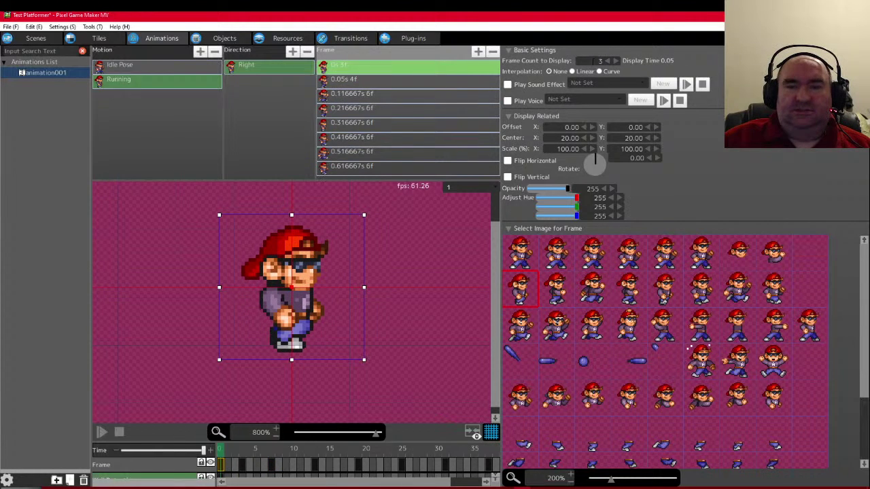
pyautogui.click(609, 63)
pyautogui.click(352, 81)
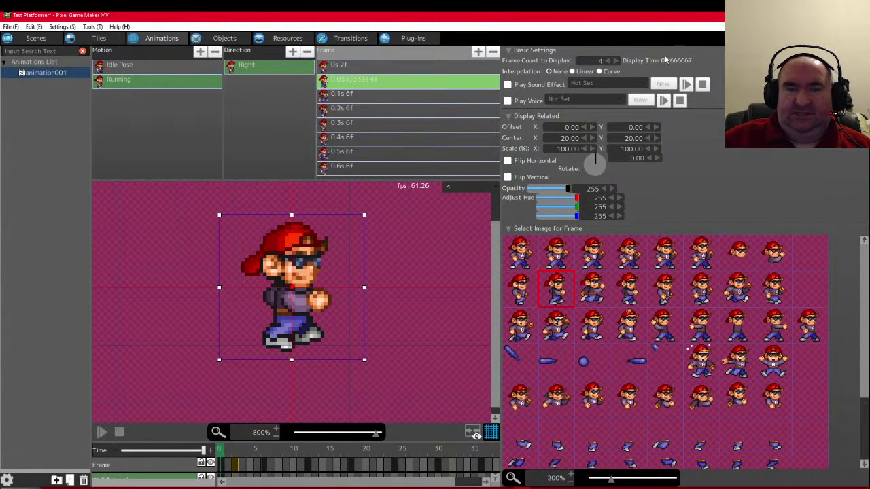
pyautogui.click(356, 95)
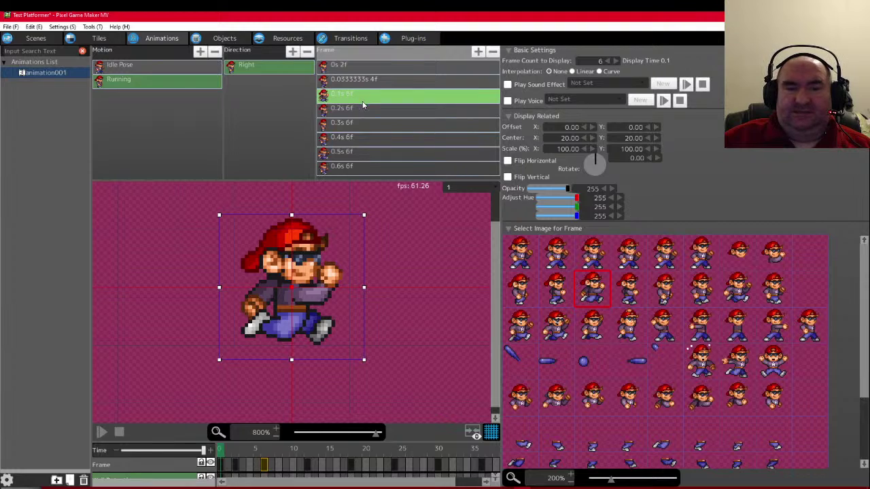
# - Review Running's first three frames and set the fourth frame's display frame count to 4
pyautogui.click(348, 68)
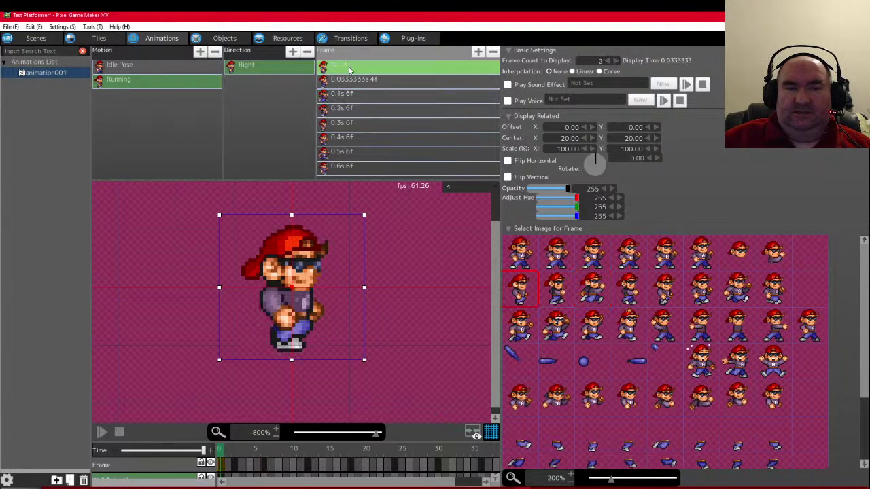
pyautogui.click(348, 83)
pyautogui.click(352, 96)
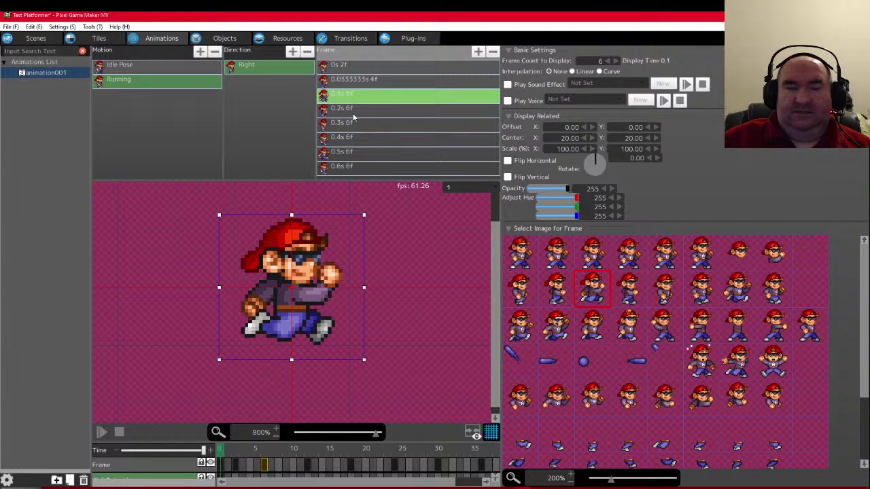
pyautogui.click(353, 111)
pyautogui.click(608, 61)
pyautogui.click(608, 61)
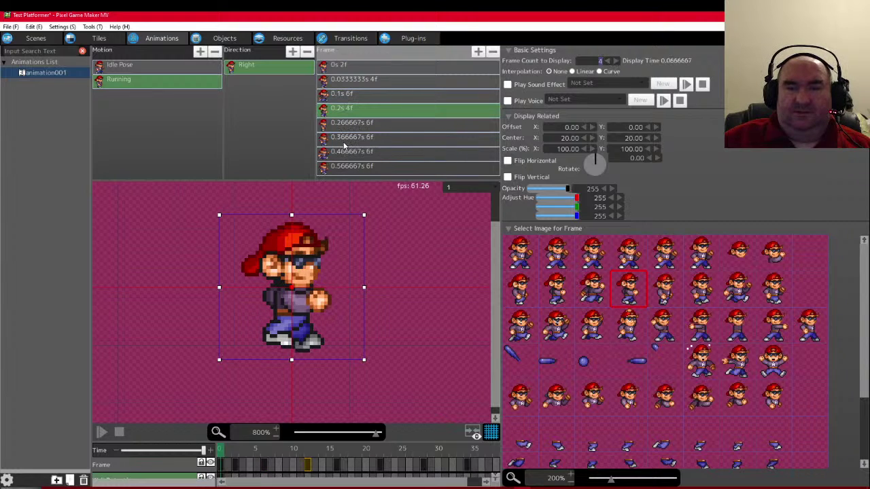
# - Set the display frame count of Running's fifth frame to 2
pyautogui.click(351, 124)
pyautogui.click(609, 61)
pyautogui.click(609, 61)
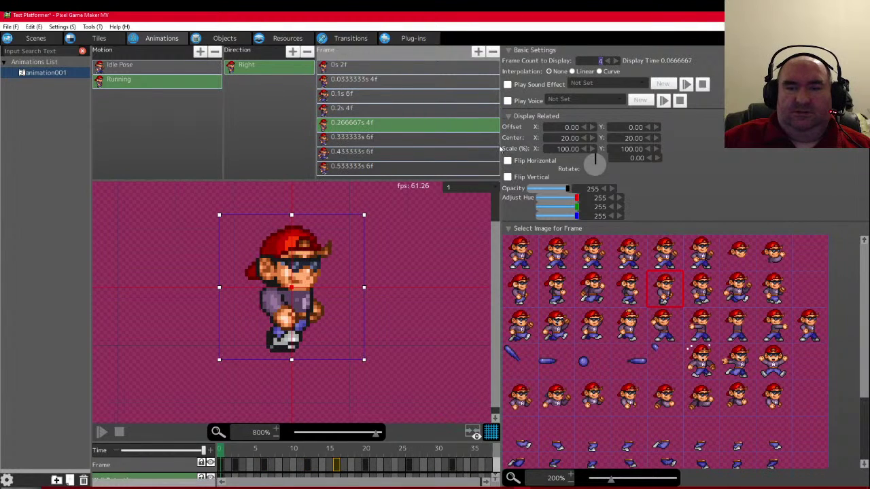
pyautogui.click(608, 61)
pyautogui.click(608, 61)
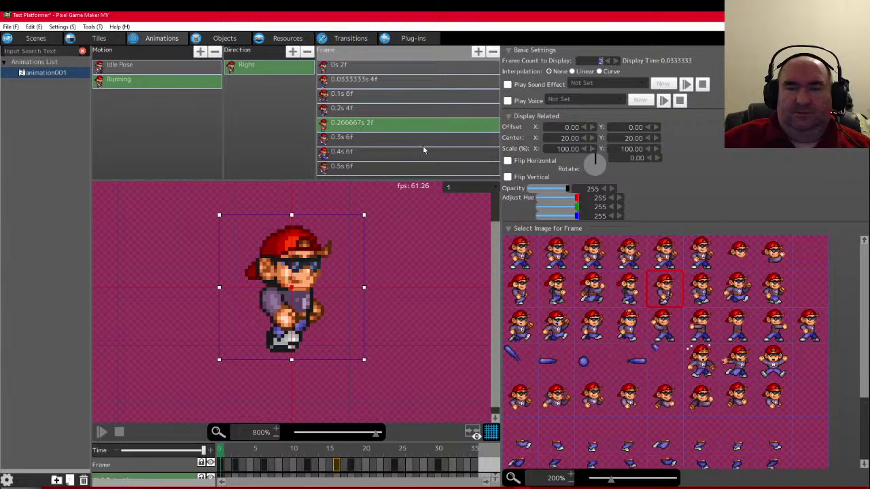
# - Set the display frame count to 4 for Running's sixth frame and to 6 for its seventh frame
pyautogui.click(357, 137)
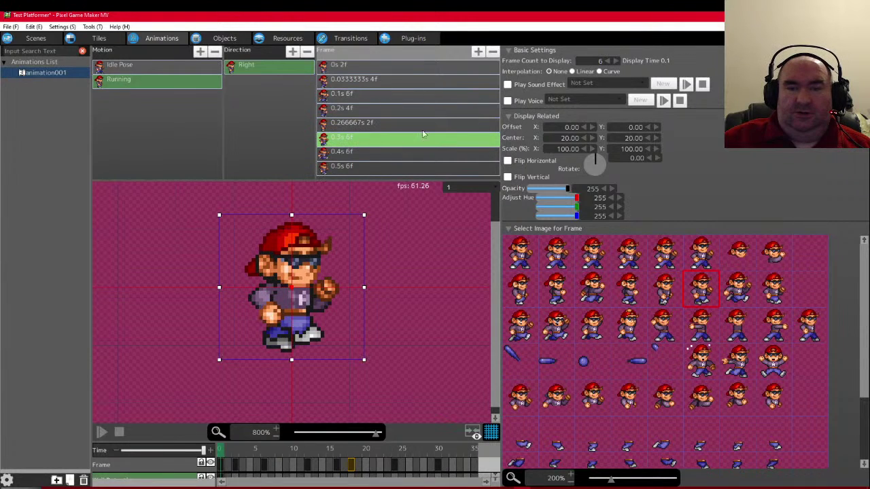
pyautogui.click(609, 61)
pyautogui.click(609, 61)
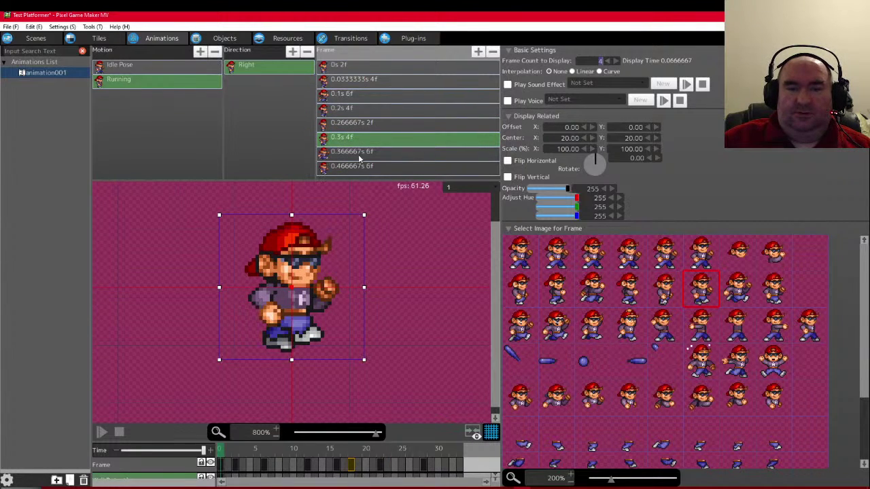
pyautogui.click(360, 155)
pyautogui.click(609, 61)
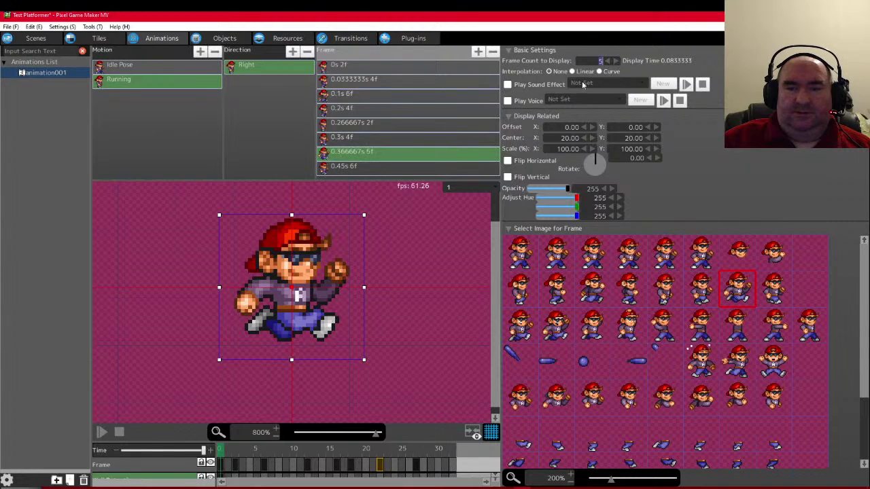
pyautogui.click(616, 61)
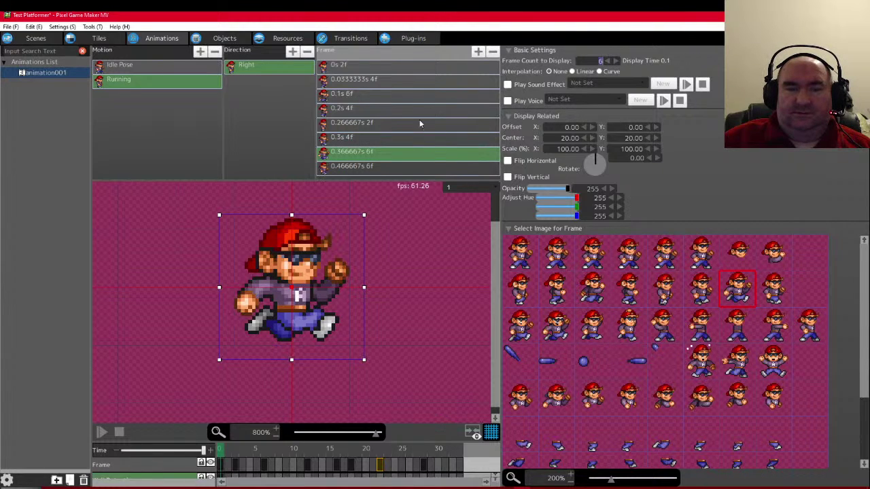
# - Set the display frame count of Running's last frame to 4 and play the animation
pyautogui.click(363, 168)
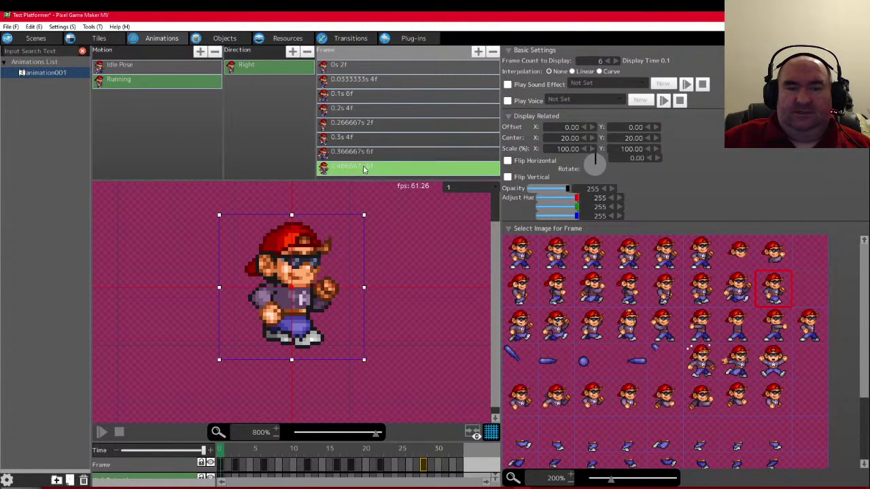
pyautogui.click(609, 61)
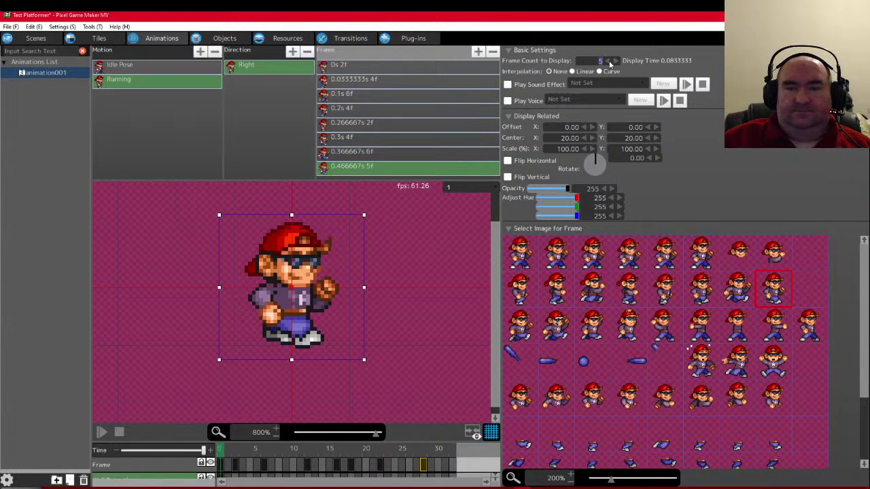
pyautogui.click(609, 61)
pyautogui.click(100, 435)
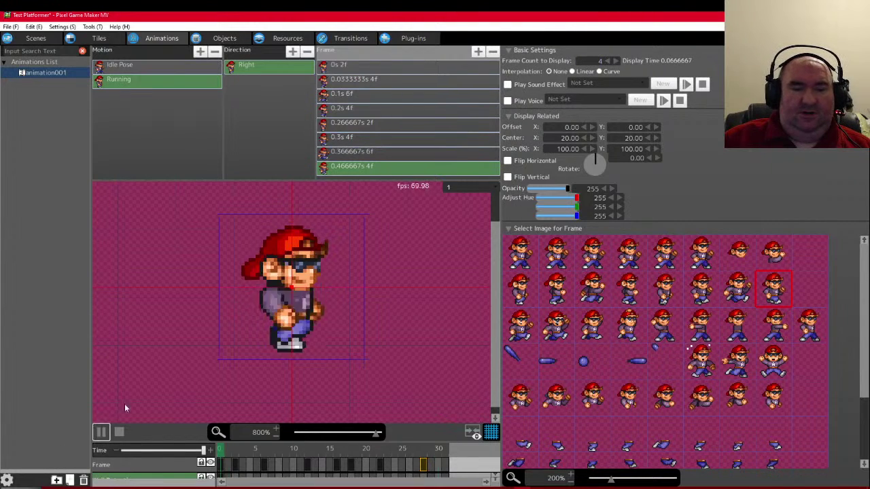
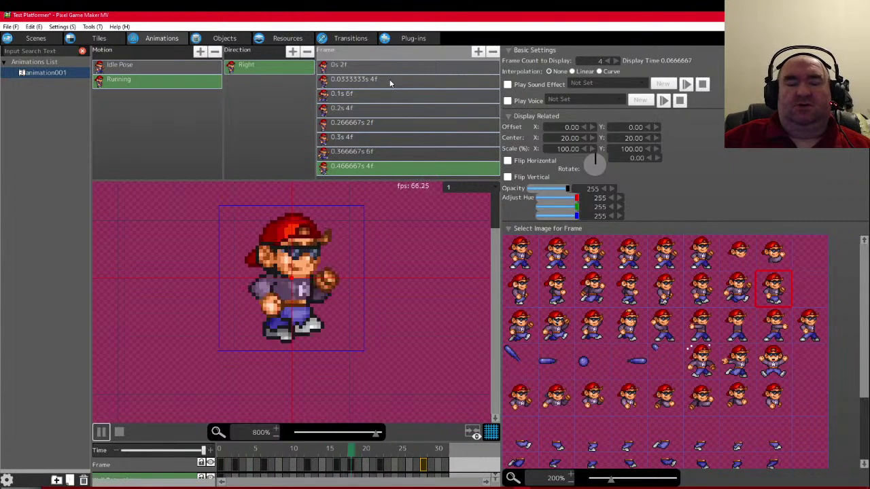
# - Stop the playback and go through Running's eight frames in order, examining each pose and its display frame count
pyautogui.click(350, 67)
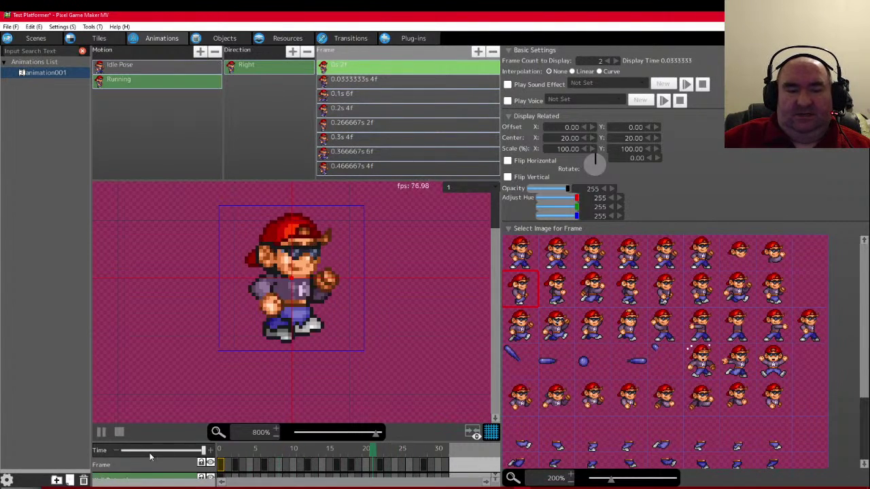
pyautogui.click(119, 432)
pyautogui.click(343, 66)
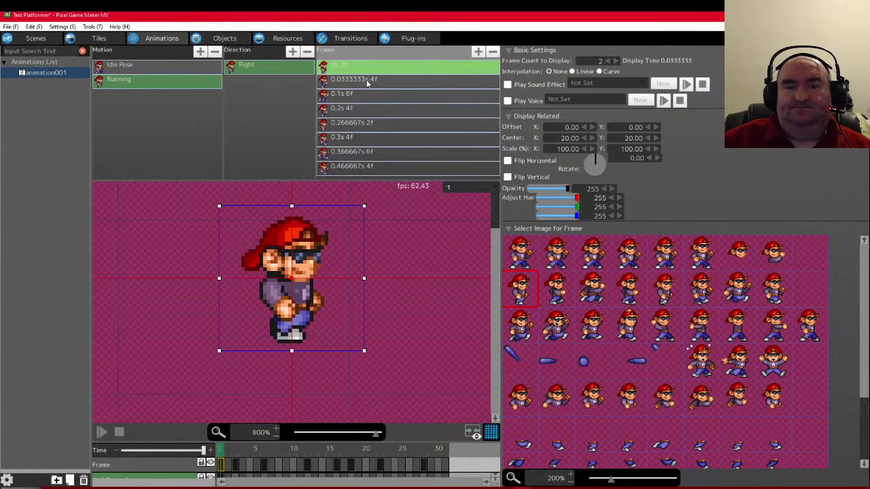
pyautogui.click(367, 81)
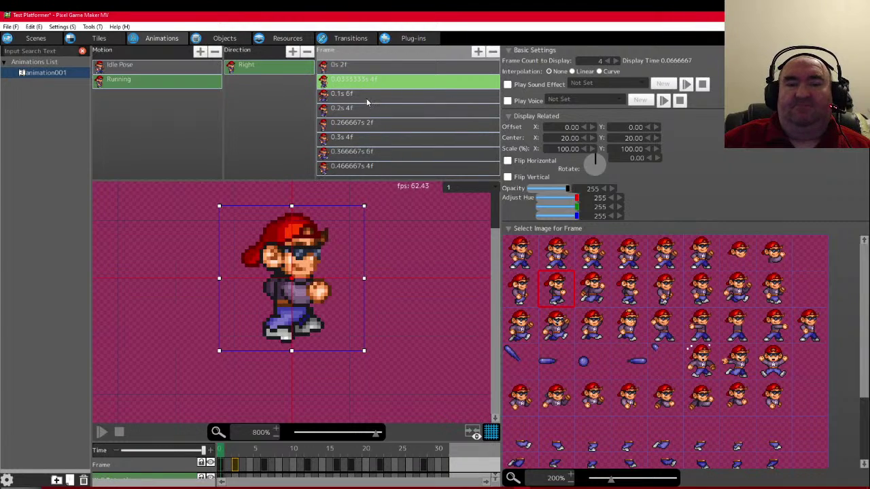
pyautogui.click(368, 96)
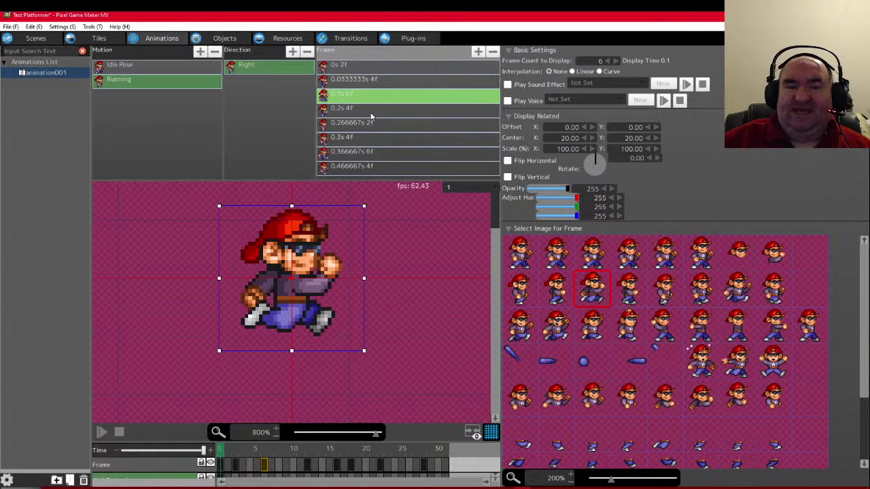
pyautogui.click(368, 110)
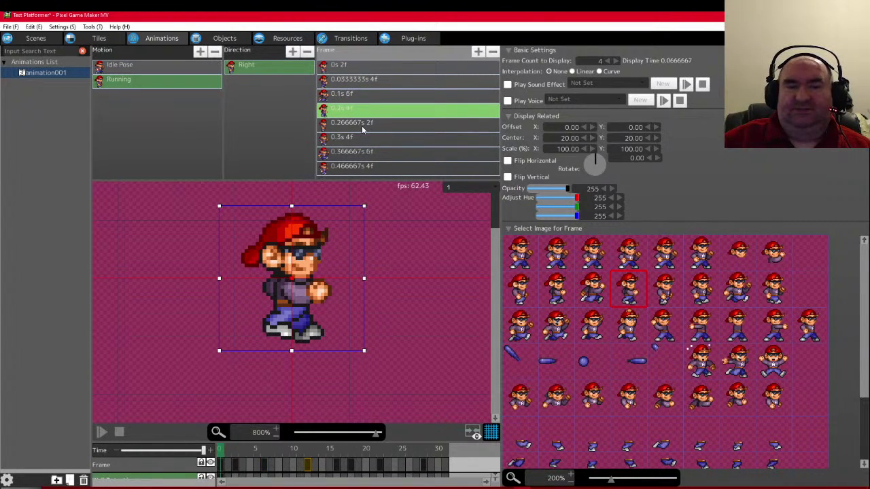
pyautogui.click(362, 127)
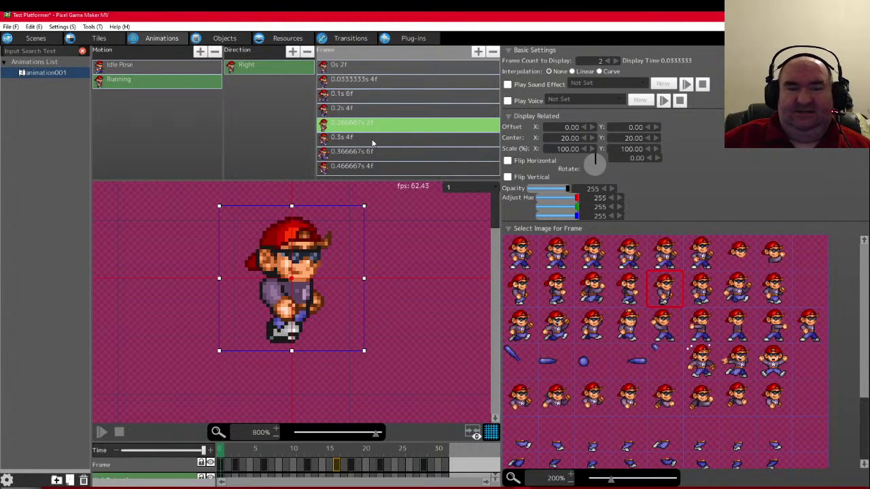
pyautogui.click(372, 140)
pyautogui.click(370, 155)
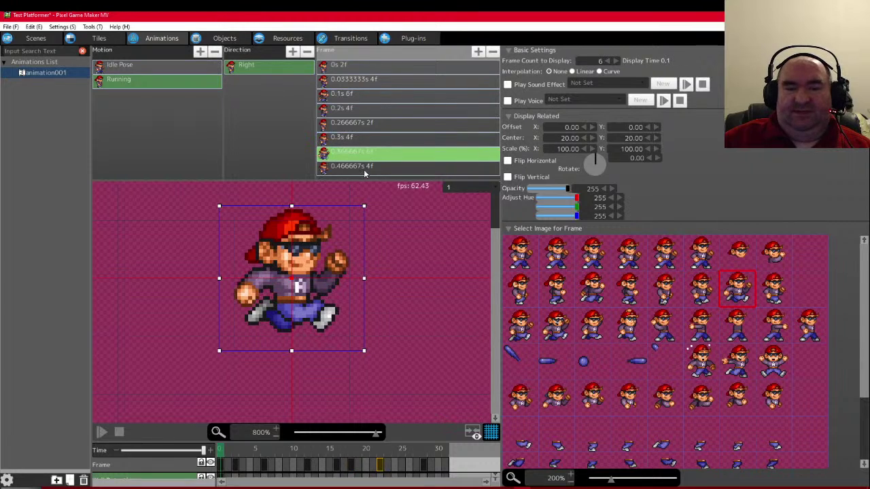
pyautogui.click(365, 169)
pyautogui.click(372, 155)
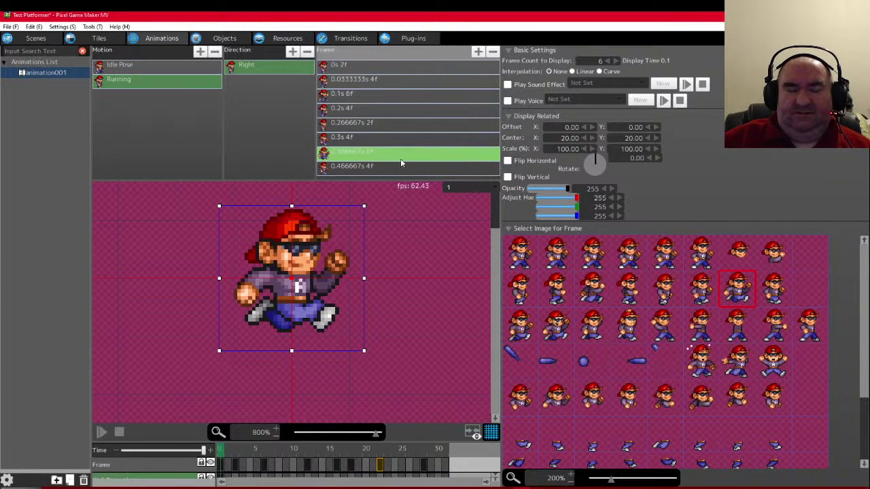
pyautogui.click(338, 67)
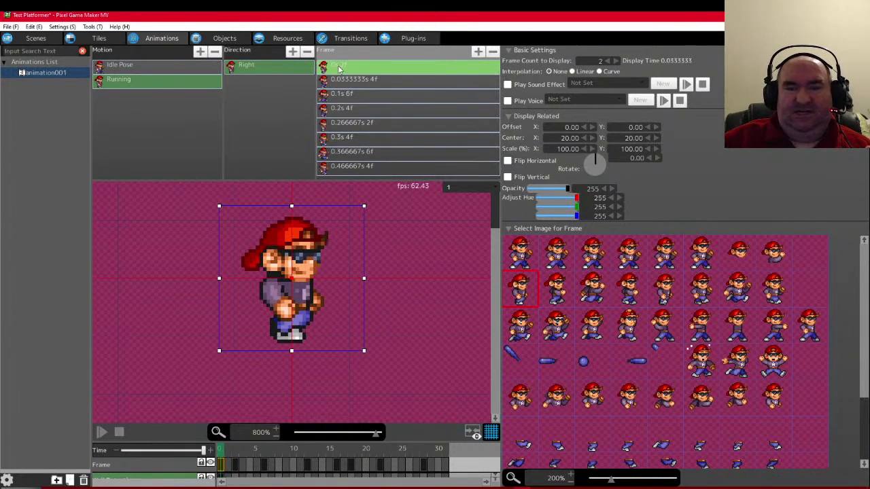
pyautogui.click(344, 82)
pyautogui.click(348, 95)
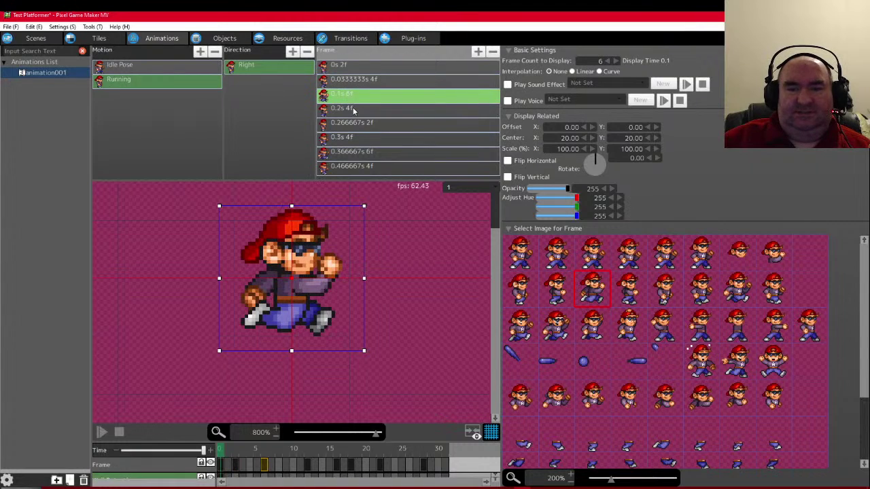
pyautogui.click(350, 109)
pyautogui.click(351, 125)
pyautogui.click(349, 138)
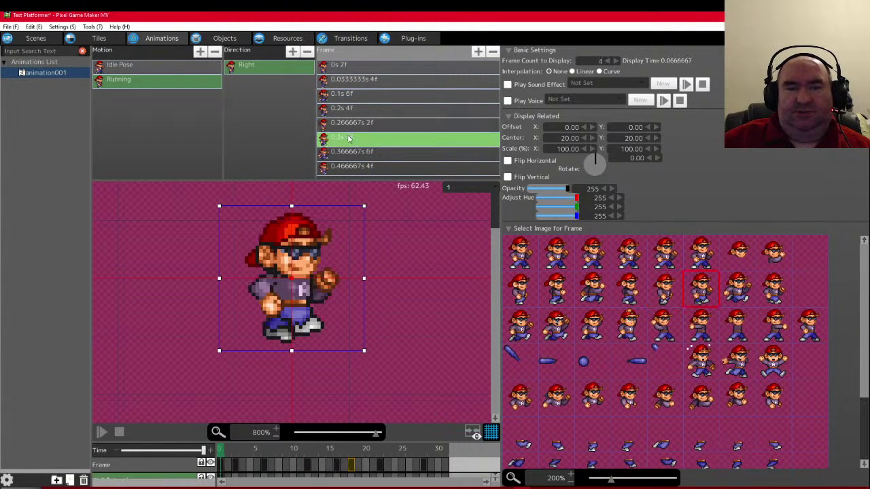
pyautogui.click(347, 154)
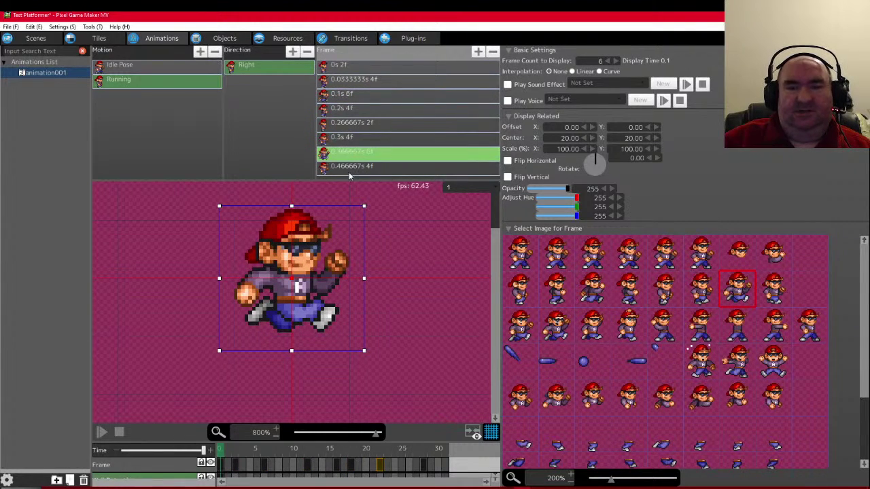
pyautogui.click(350, 168)
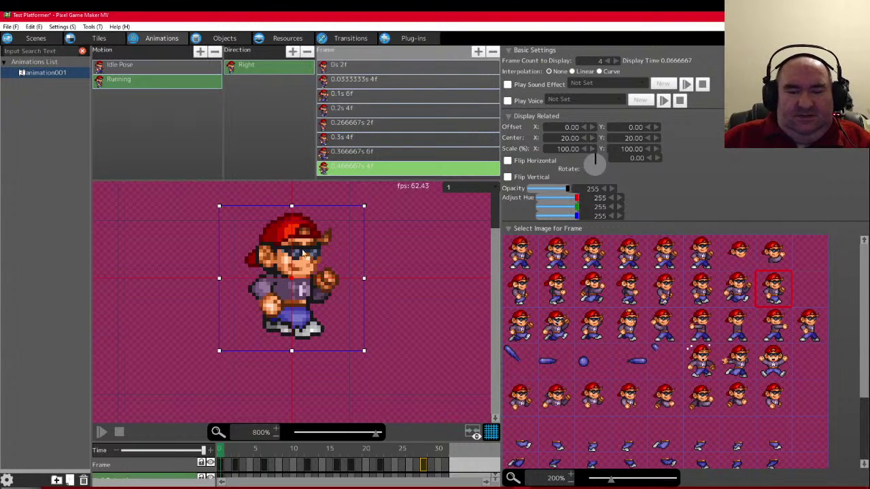
# - Play the Running animation, stop it, and play it once more to judge its speed
pyautogui.hotkey('alt', 'Tab')
pyautogui.click(416, 396)
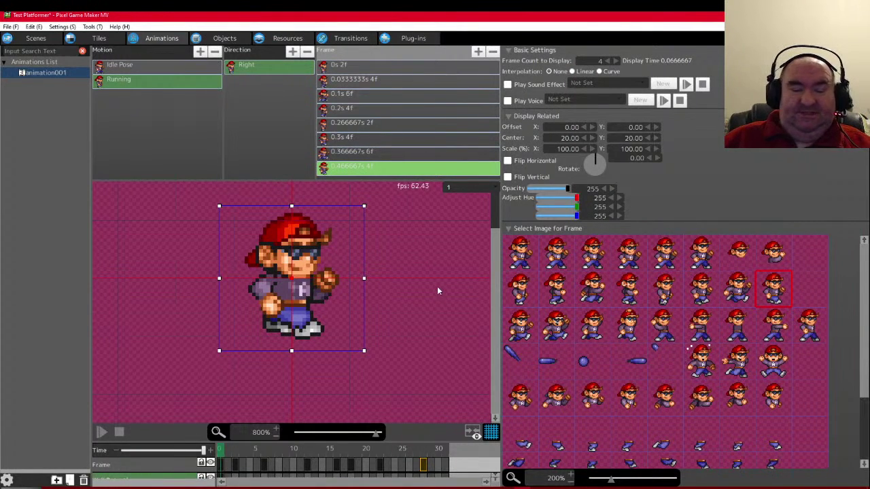
pyautogui.click(101, 432)
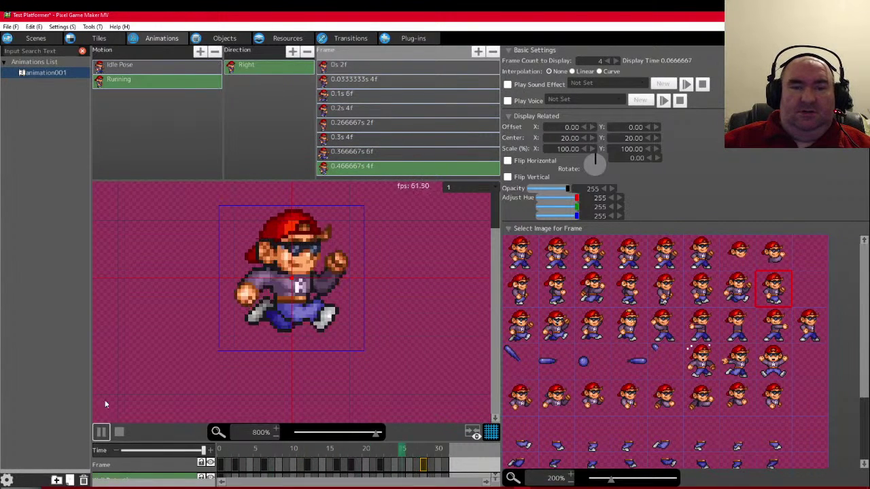
pyautogui.click(101, 432)
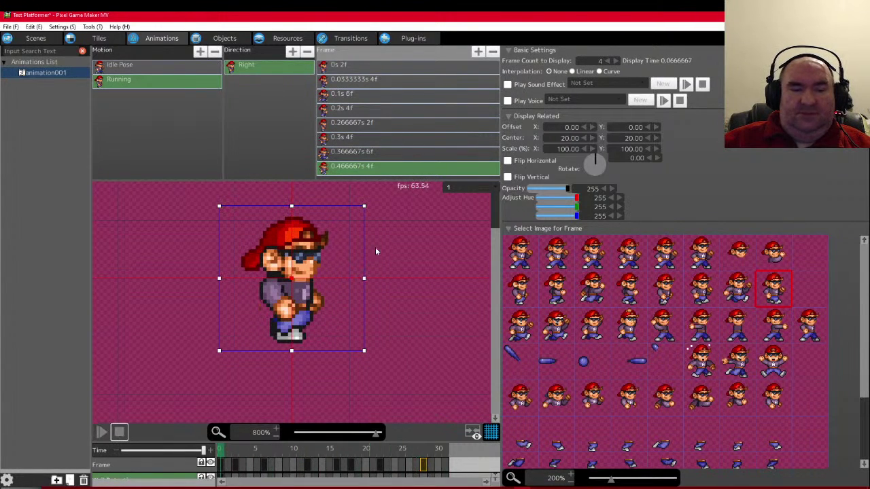
pyautogui.click(101, 432)
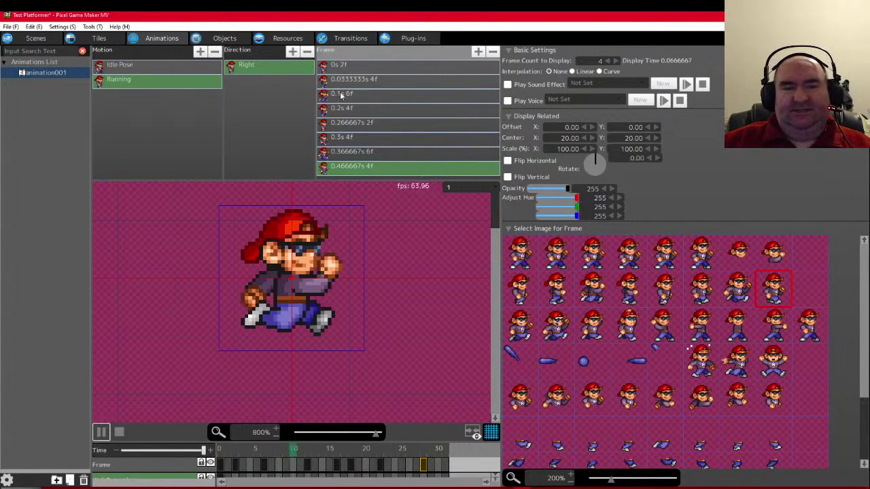
# - Set the display frame counts of Running's first three frames to 1, 3 and 5
pyautogui.click(340, 65)
pyautogui.write('1')
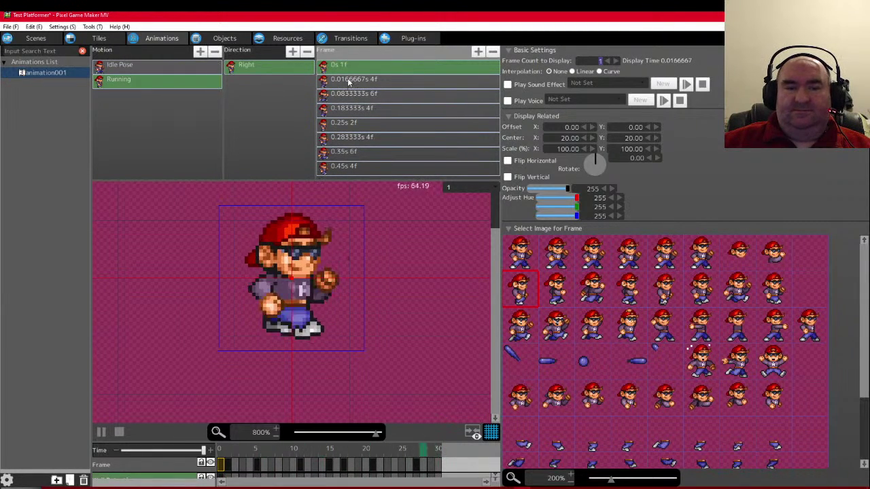
pyautogui.press('Down')
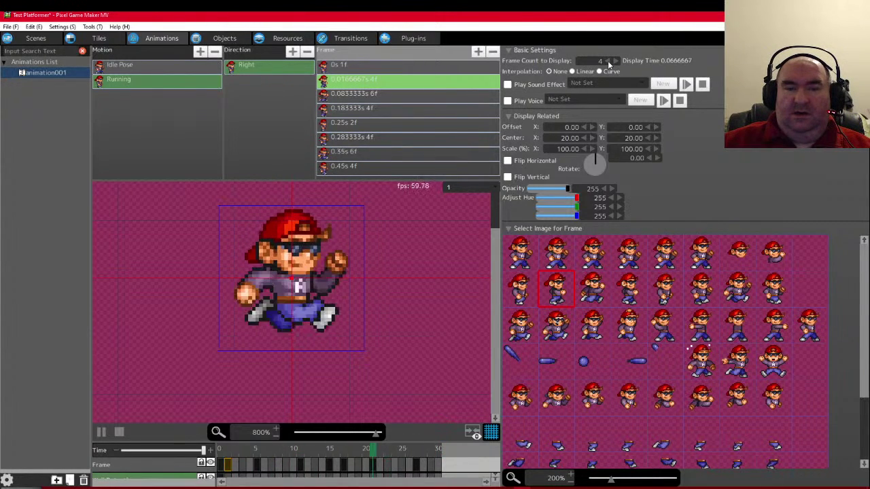
pyautogui.click(609, 61)
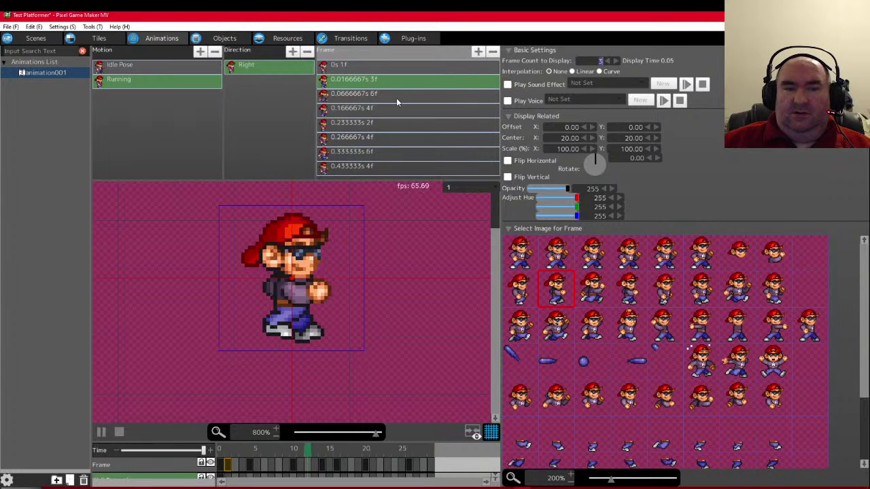
pyautogui.click(397, 98)
pyautogui.click(608, 61)
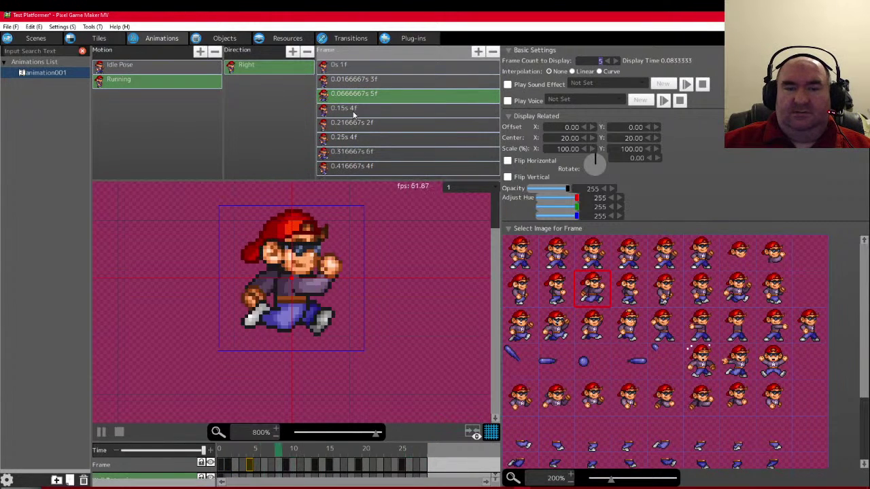
# - Set the display frame counts of Running's fourth, fifth and sixth frames to 3, 1 and 3
pyautogui.click(355, 109)
pyautogui.click(605, 62)
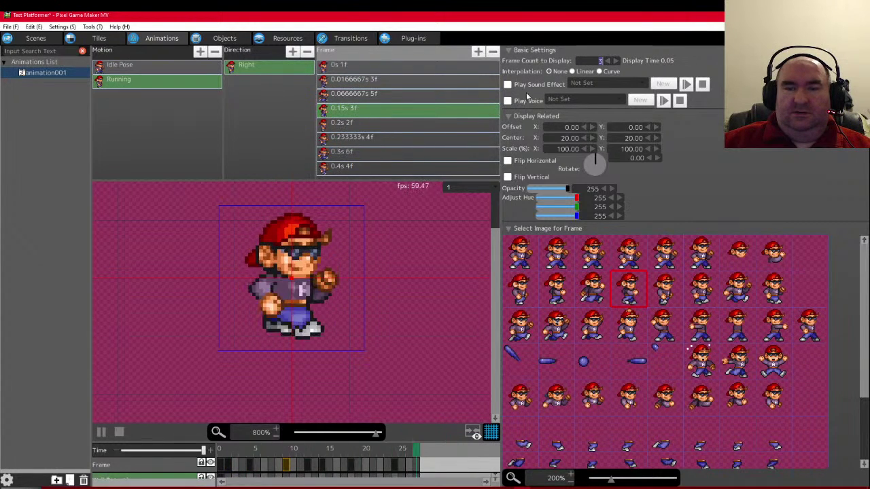
pyautogui.click(401, 126)
pyautogui.click(611, 62)
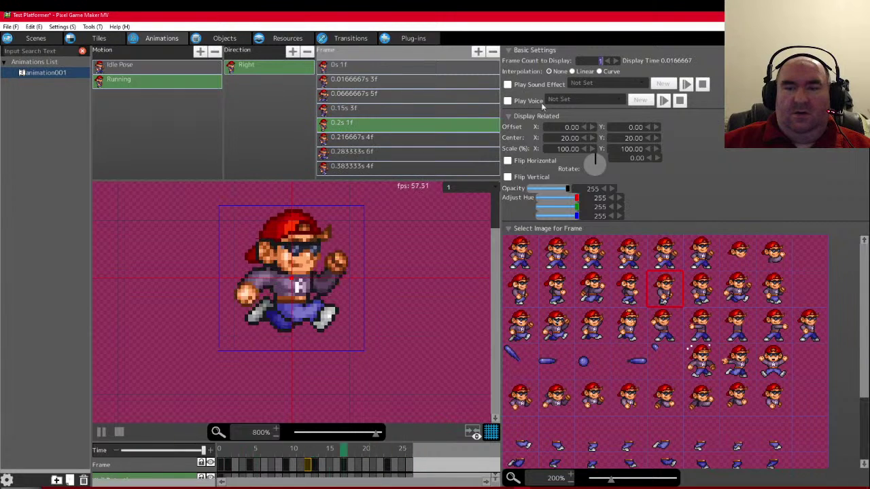
pyautogui.click(374, 140)
pyautogui.click(606, 61)
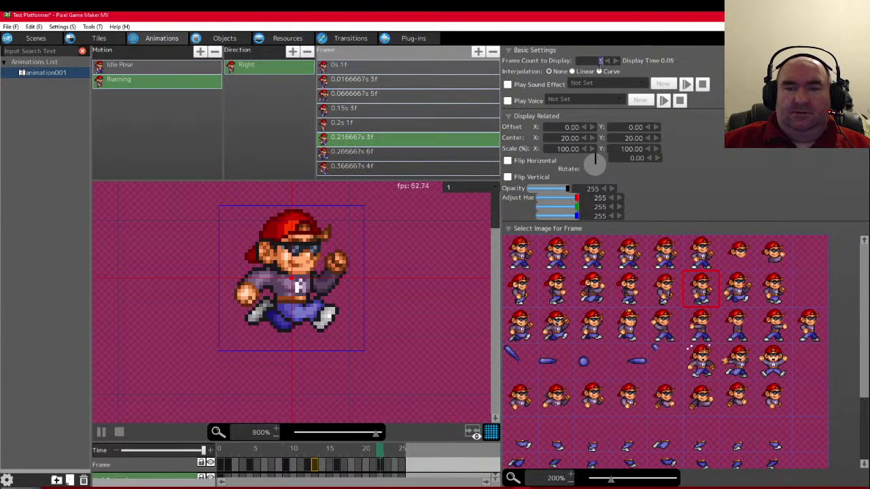
# - Set the display frame count to 5 for Running's seventh frame and to 3 for its last frame
pyautogui.click(353, 154)
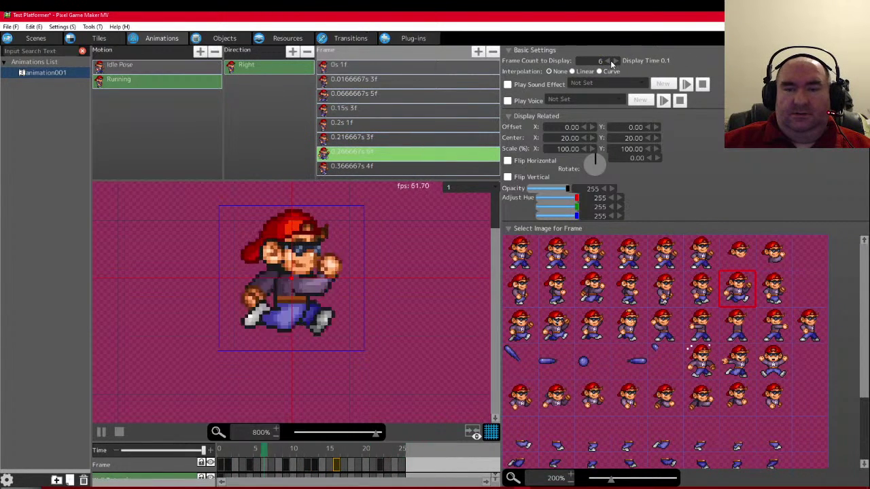
pyautogui.click(611, 62)
pyautogui.click(352, 167)
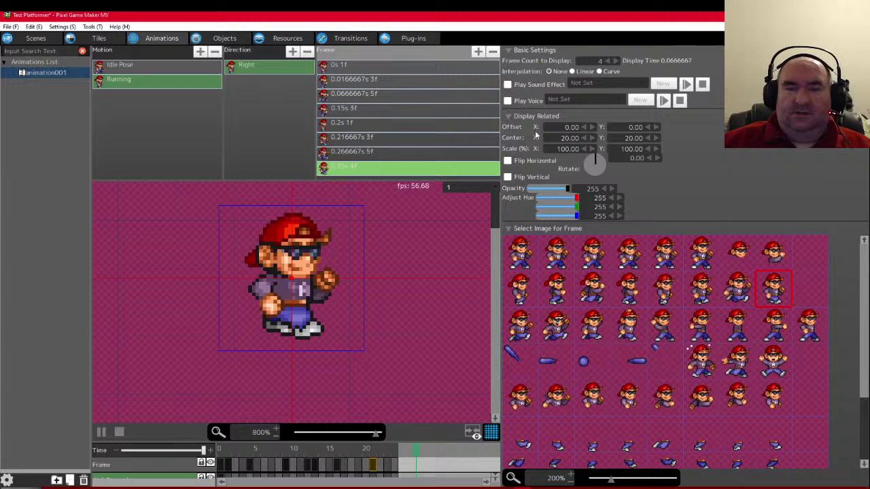
pyautogui.click(611, 62)
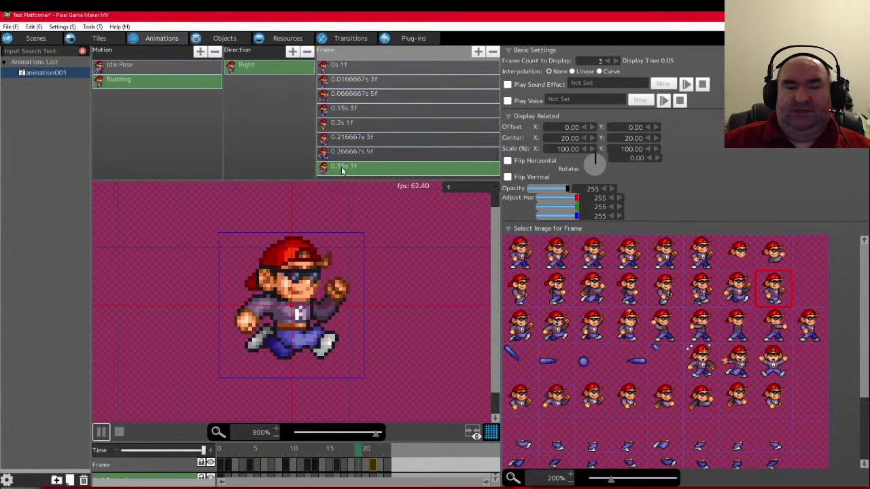
# - Set the display frame count to 3 for Running's first frame and to 5 for its second frame
pyautogui.click(344, 65)
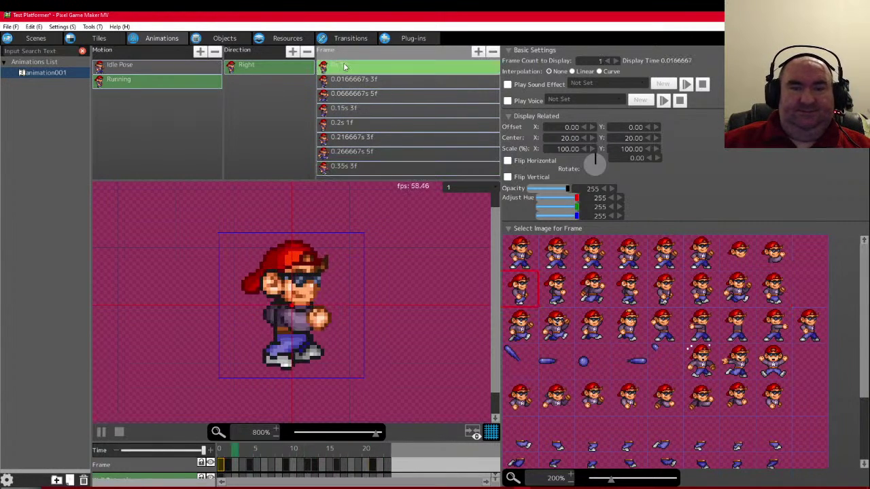
pyautogui.click(616, 61)
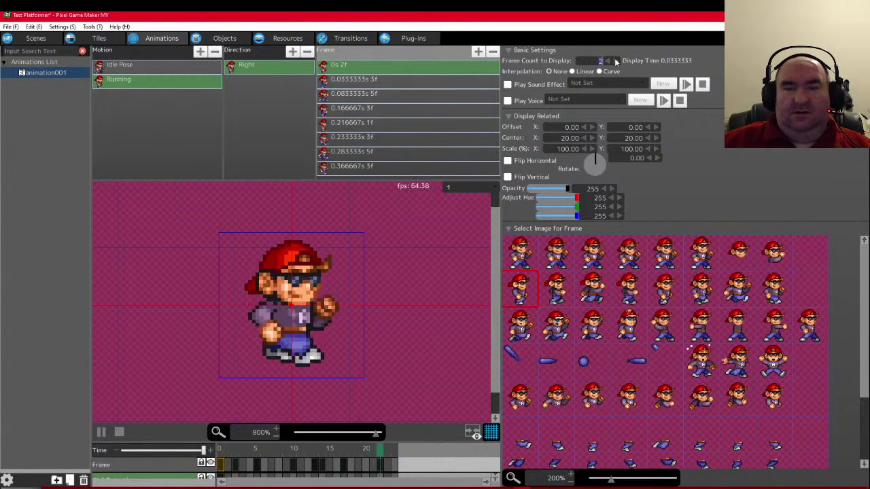
pyautogui.click(615, 62)
pyautogui.click(353, 81)
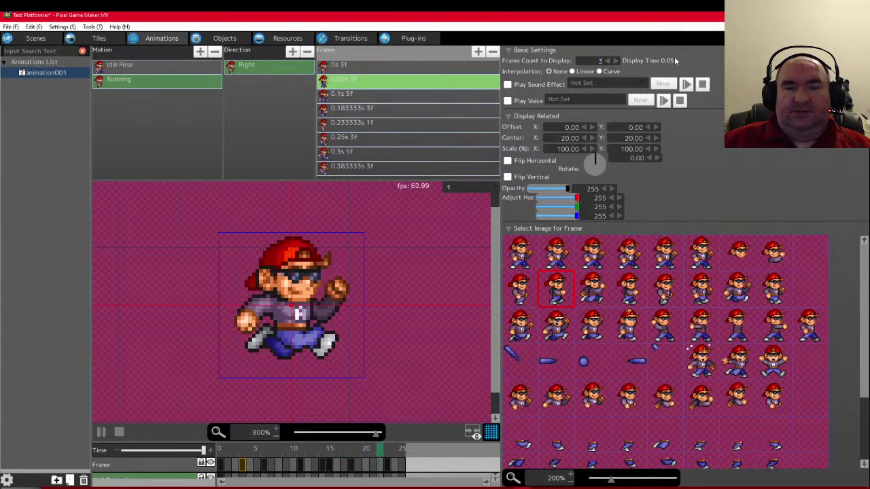
pyautogui.click(615, 61)
pyautogui.click(614, 61)
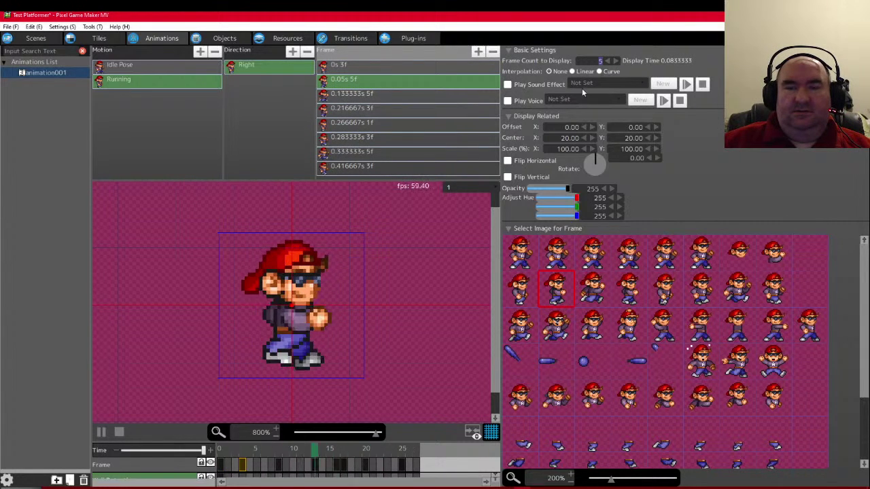
# - Set the display frame count of Running's third frame to 7
pyautogui.click(366, 98)
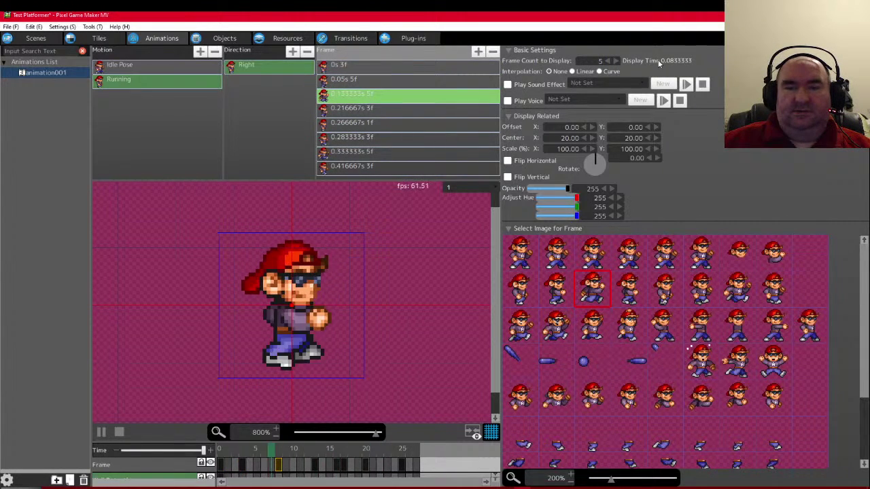
pyautogui.click(615, 61)
pyautogui.click(616, 61)
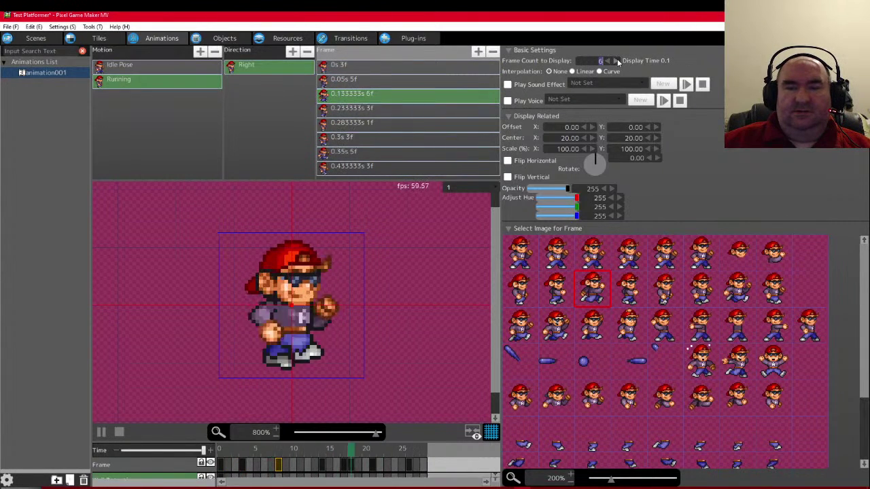
# - Set the display frame counts of Running's fourth and fifth frames to 5 and 3
pyautogui.click(360, 109)
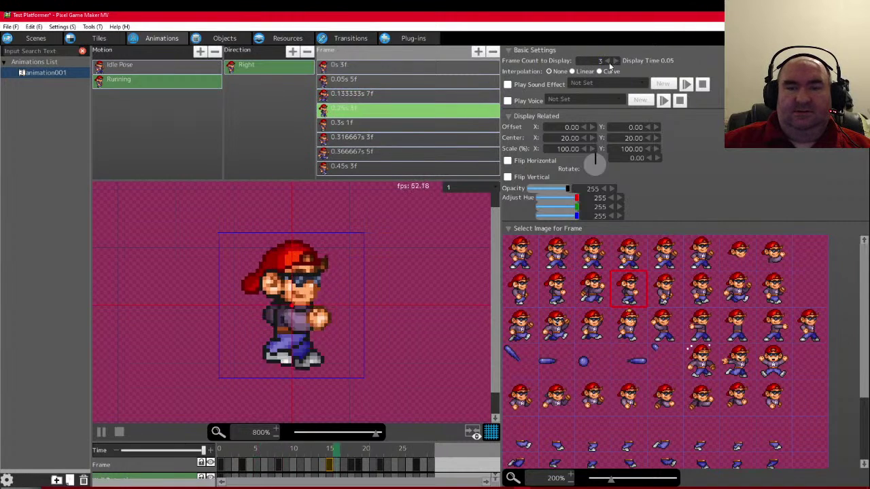
pyautogui.click(391, 78)
pyautogui.click(373, 95)
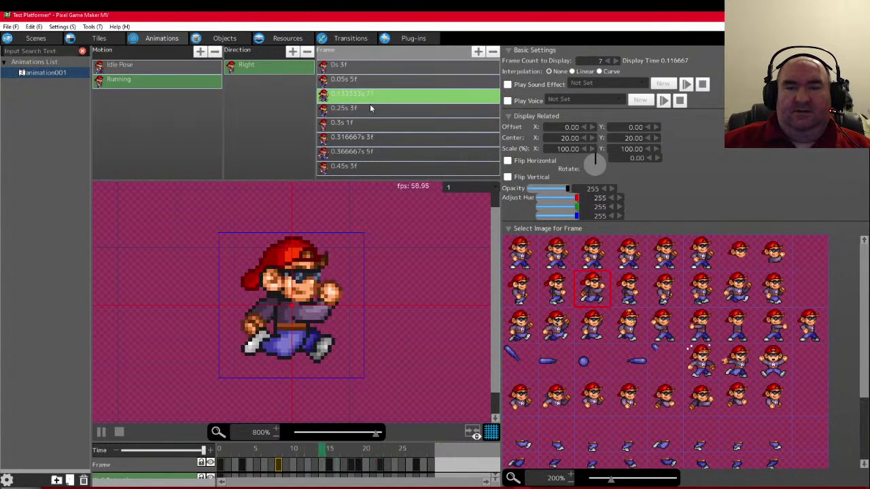
pyautogui.click(365, 111)
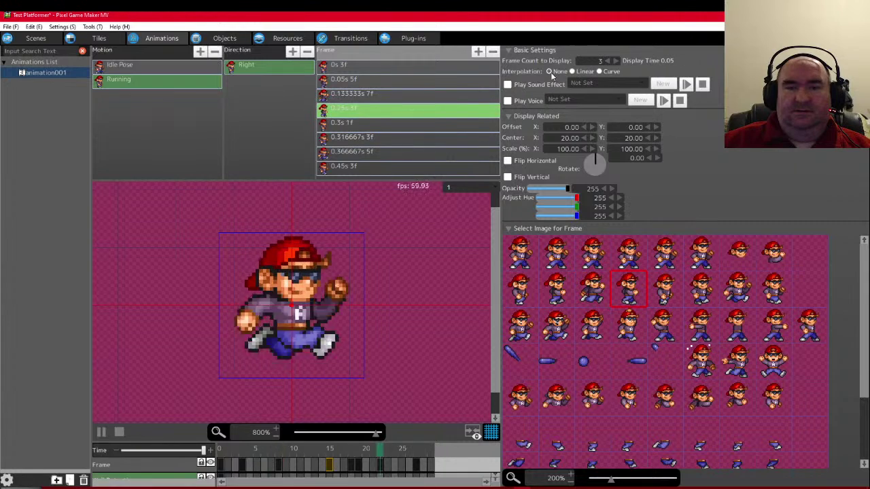
pyautogui.click(367, 123)
pyautogui.click(615, 62)
pyautogui.click(615, 61)
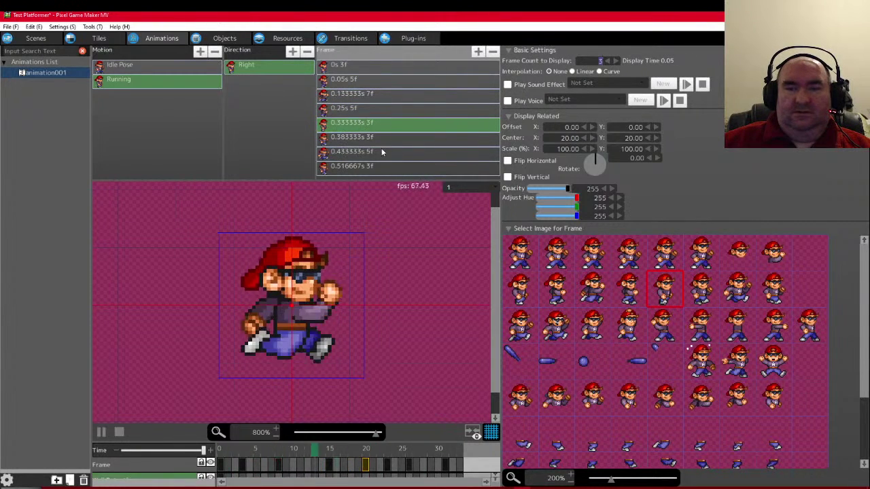
# - Set the display frame counts of Running's sixth, seventh and last frames to 5, 7 and 5
pyautogui.click(375, 140)
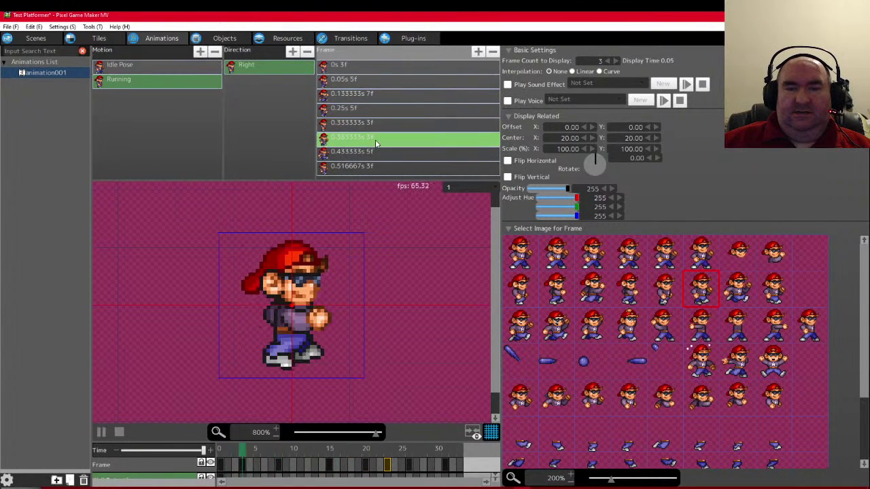
pyautogui.click(615, 61)
pyautogui.click(615, 61)
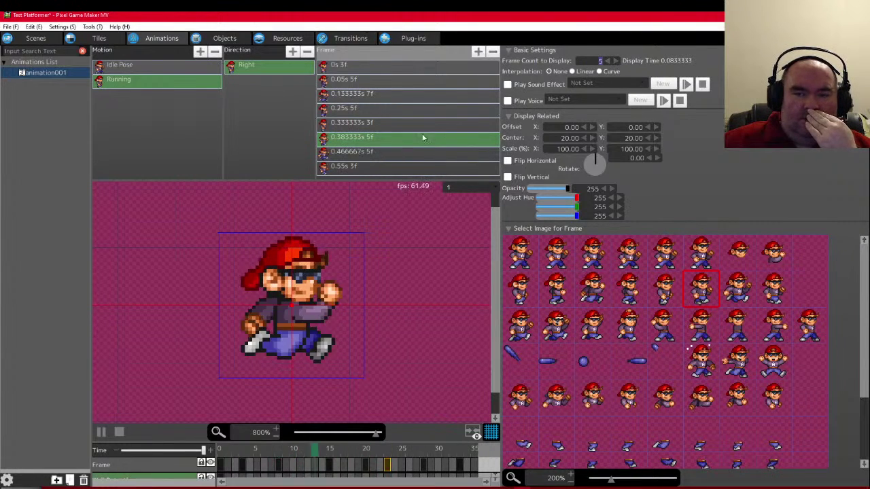
pyautogui.click(370, 151)
pyautogui.click(615, 61)
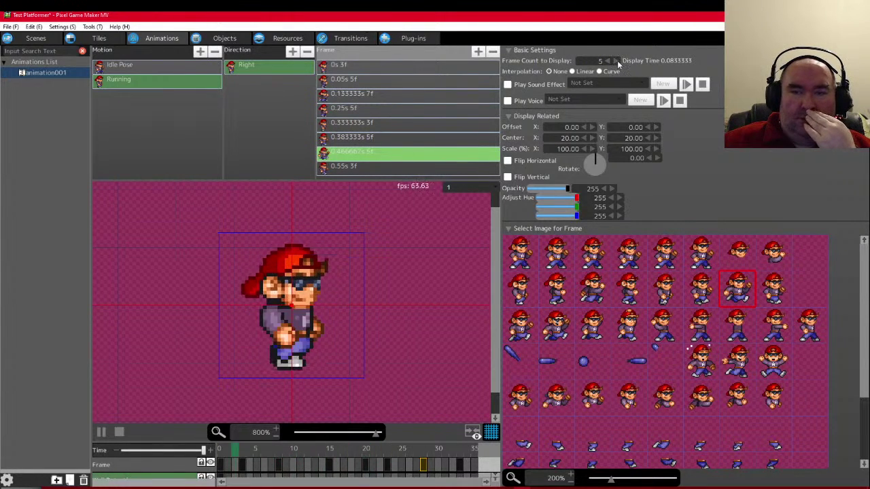
pyautogui.click(615, 61)
pyautogui.click(350, 166)
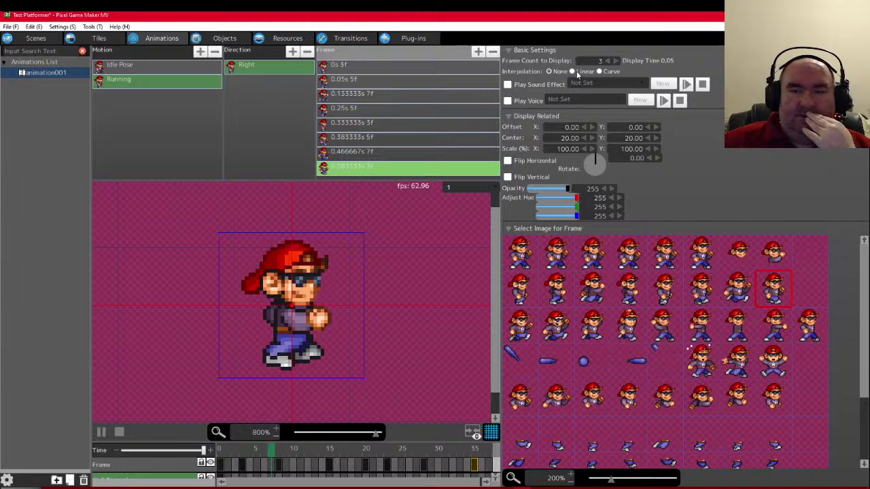
pyautogui.click(615, 61)
pyautogui.click(615, 62)
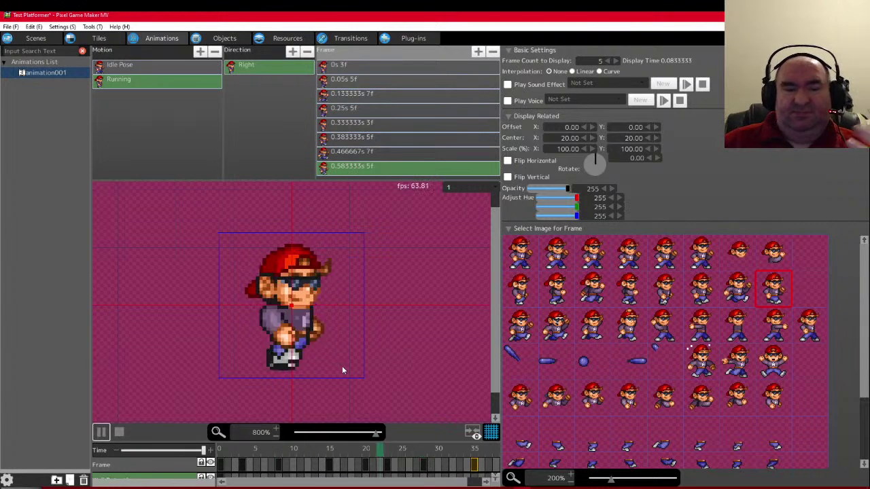
# - Set the display frame counts of Running's first, second and third frames to 2, 4 and 6
pyautogui.click(347, 66)
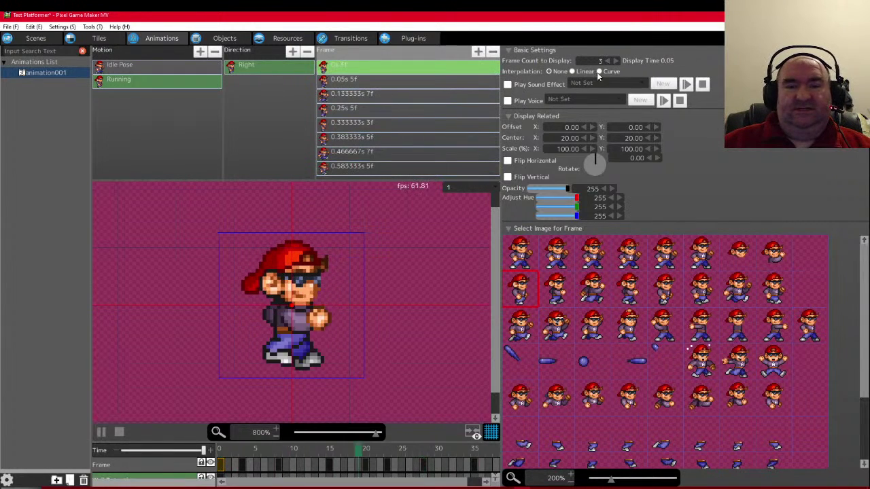
pyautogui.click(401, 80)
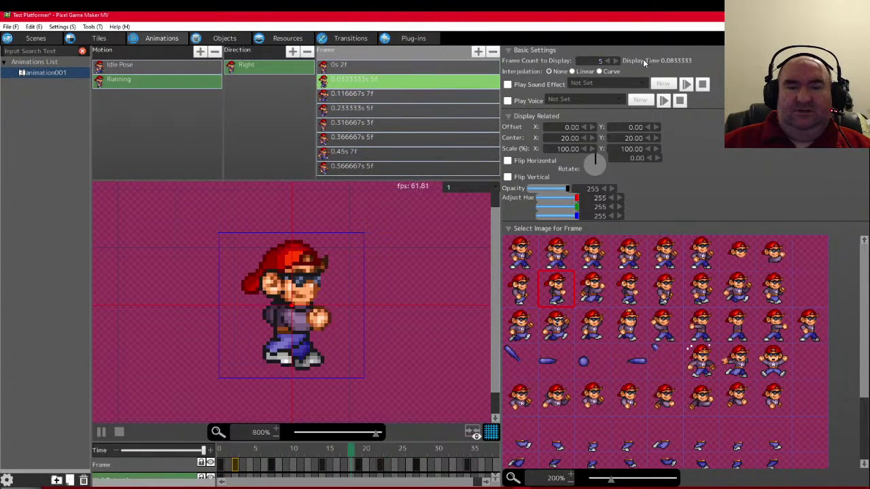
pyautogui.scroll(-1, 402, 83)
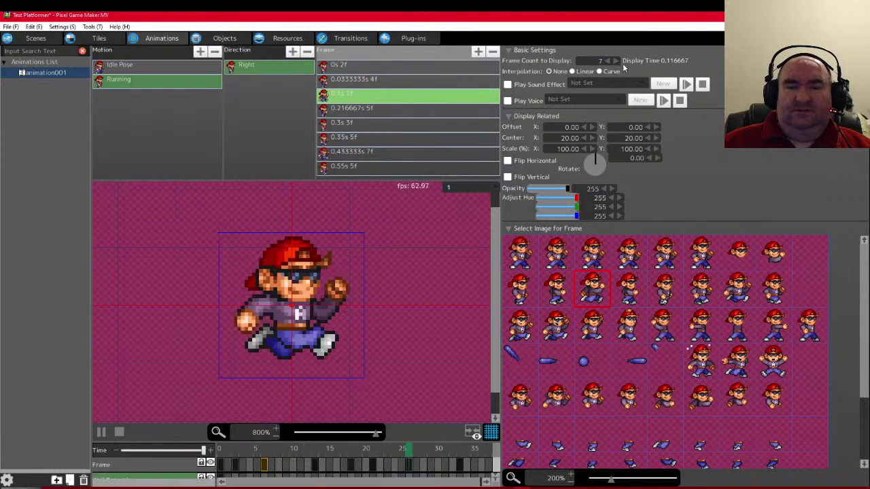
pyautogui.click(386, 83)
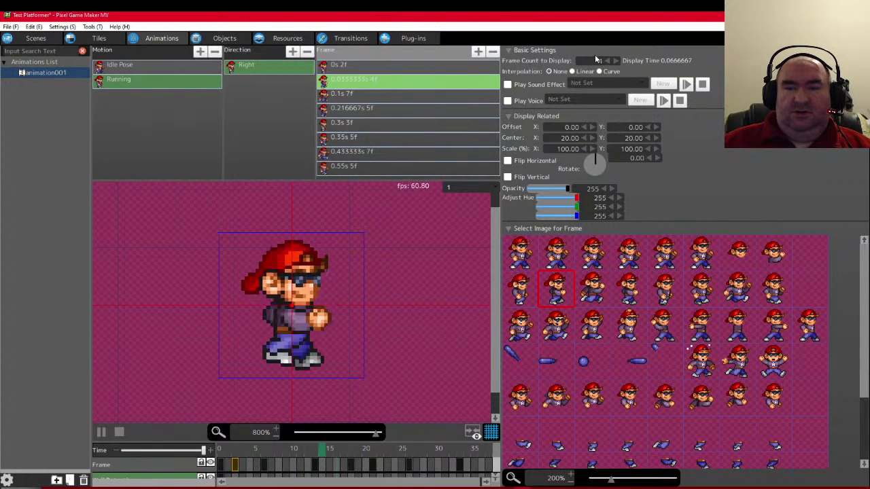
pyautogui.click(412, 93)
pyautogui.scroll(-1, 609, 62)
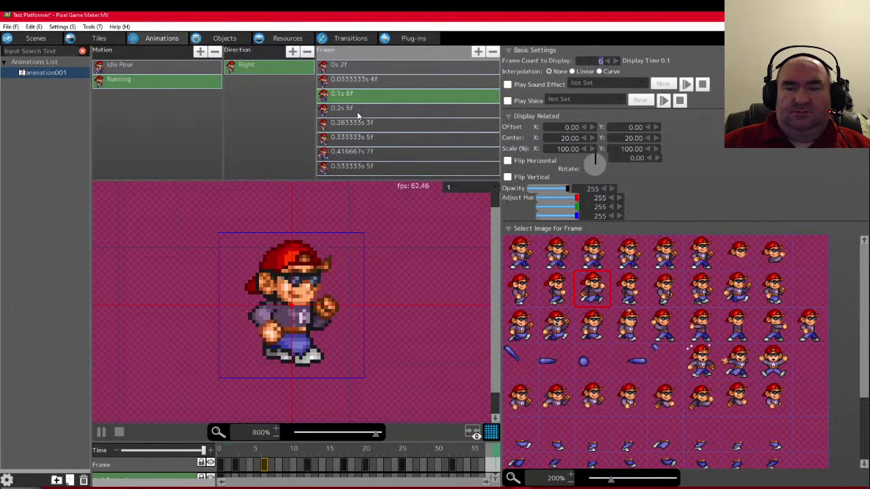
# - Set the display frame counts of Running's fourth, fifth and sixth frames to 4, 2 and 4
pyautogui.click(359, 108)
pyautogui.scroll(-1, 609, 61)
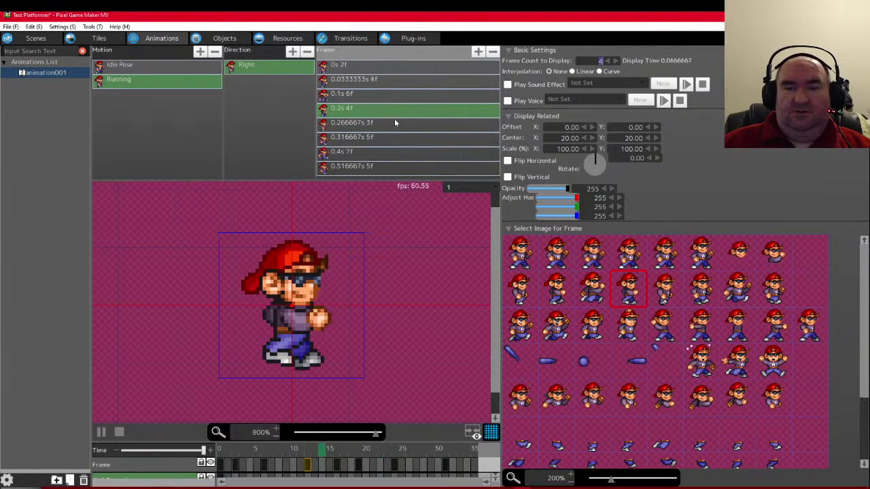
pyautogui.click(389, 123)
pyautogui.scroll(-1, 608, 62)
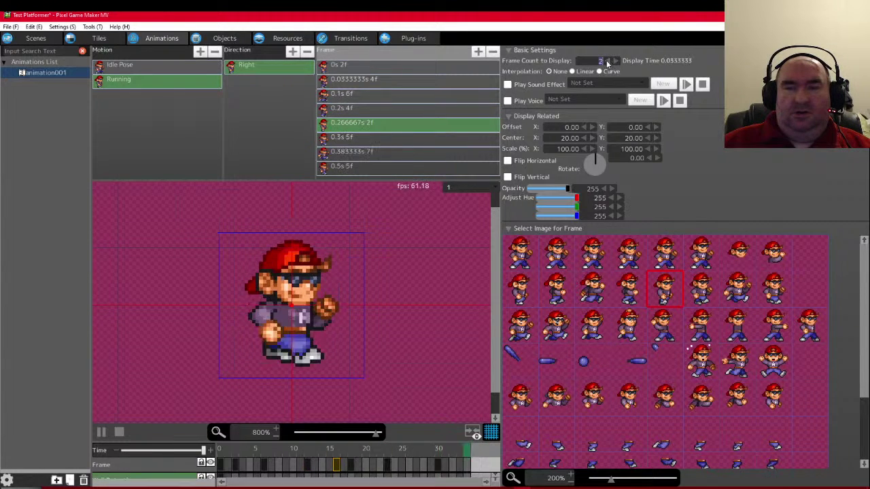
pyautogui.click(380, 137)
pyautogui.scroll(-1, 605, 61)
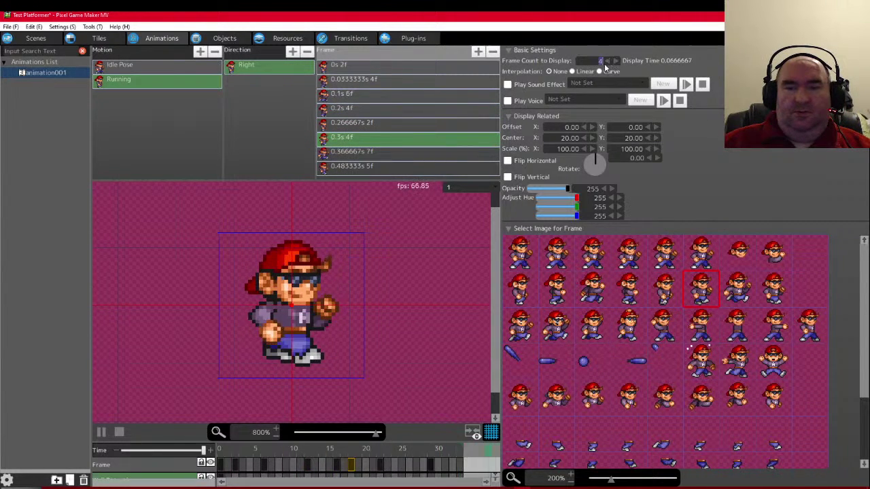
# - Set the display frame count to 6 for Running's seventh frame and to 4 for its last frame
pyautogui.click(397, 154)
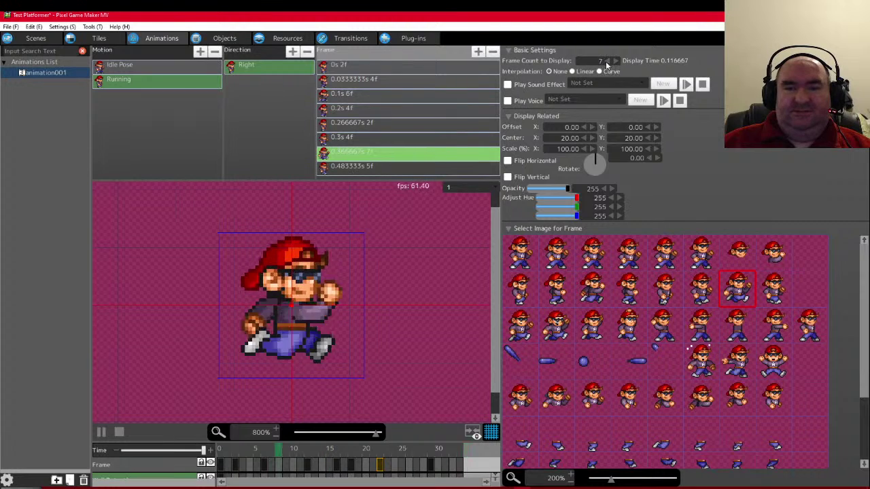
pyautogui.scroll(-1, 609, 61)
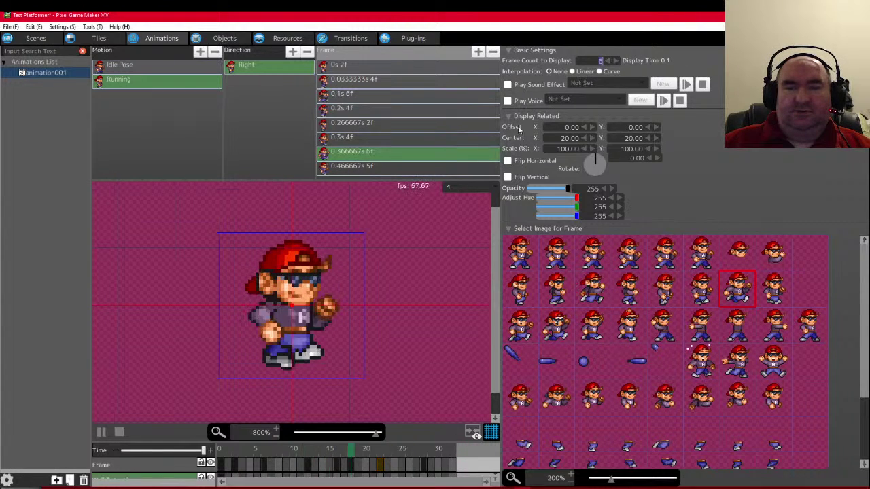
pyautogui.click(401, 170)
pyautogui.scroll(-1, 613, 62)
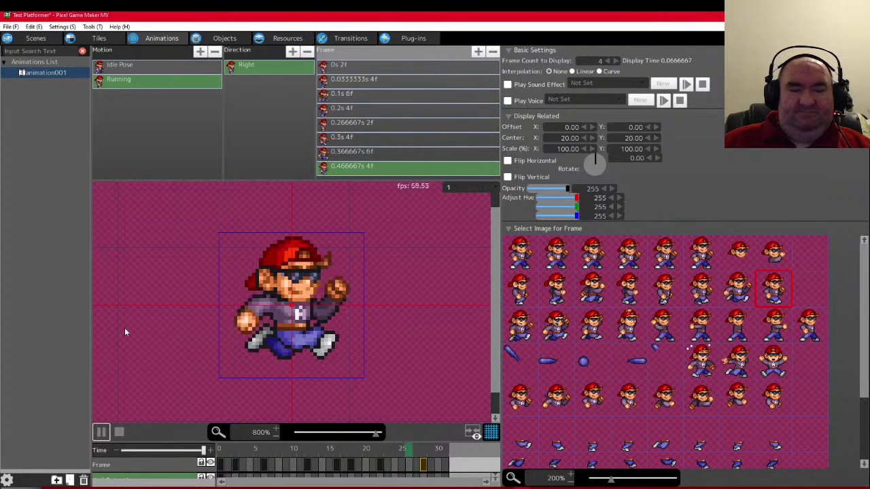
# - Duplicate Running's Right direction and rename the copy Left
pyautogui.click(248, 73)
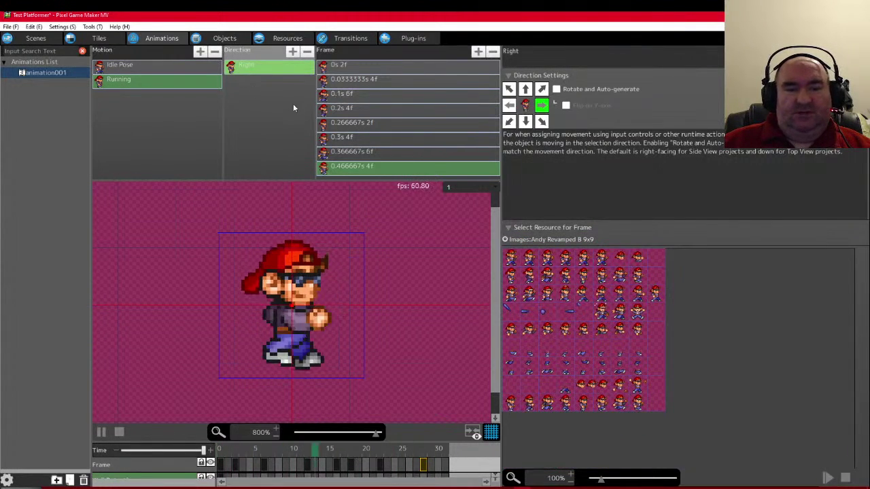
pyautogui.doubleClick(293, 107)
pyautogui.click(246, 85)
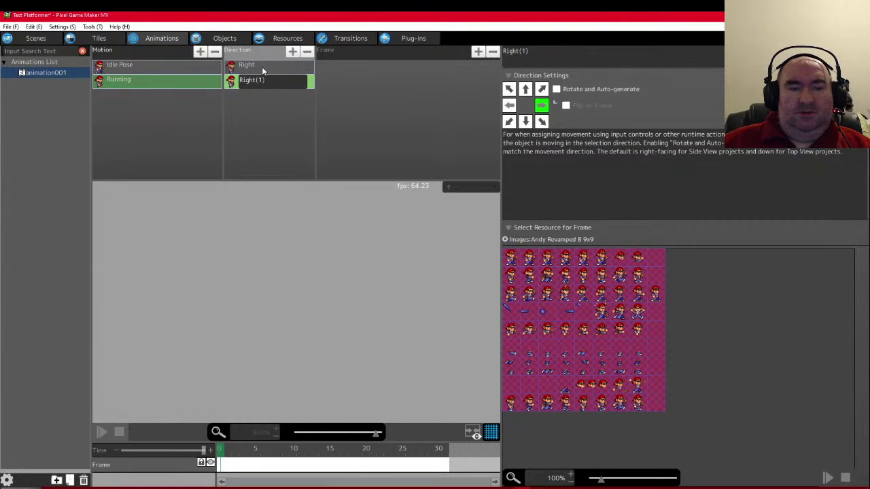
pyautogui.click(263, 68)
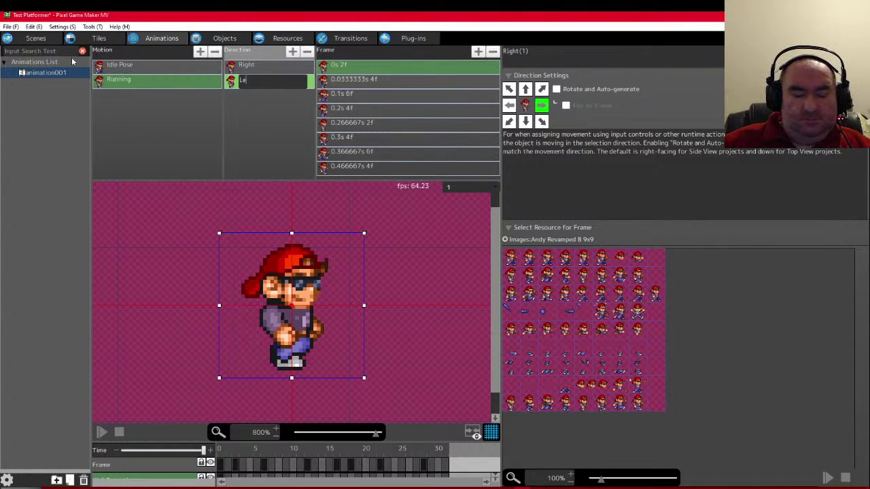
# - Flip all eight frames of Running's Left direction horizontally and assign the left-facing direction to it
pyautogui.click(340, 65)
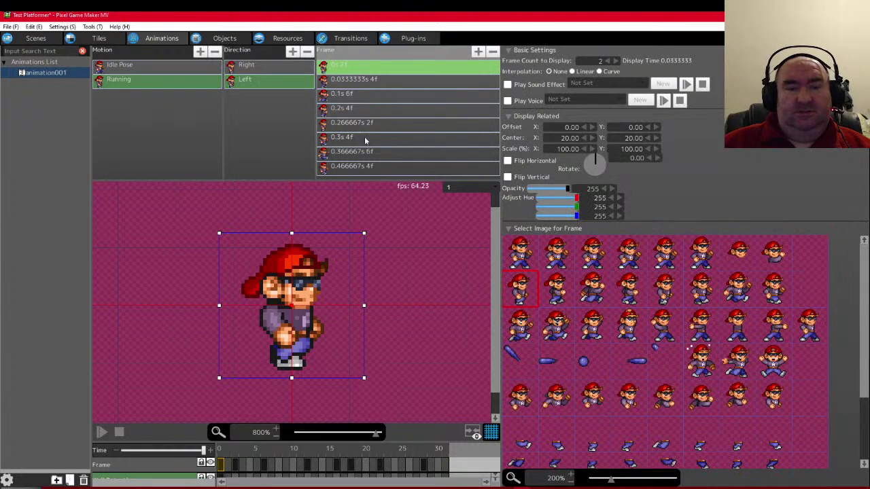
pyautogui.keyDown('shift'); pyautogui.click(330, 167); pyautogui.keyUp('shift')
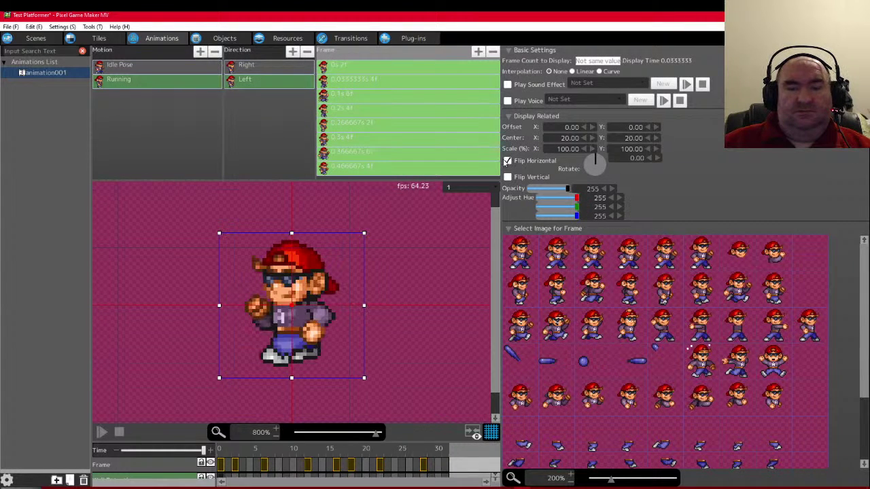
pyautogui.click(258, 78)
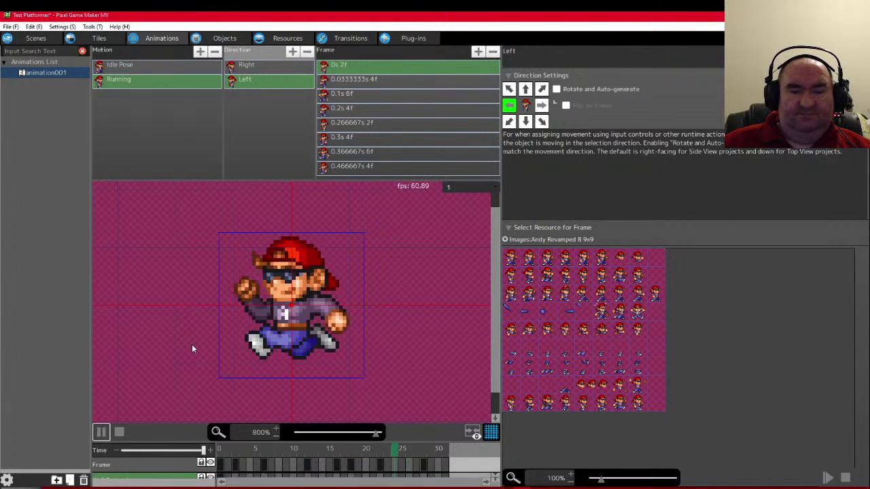
# - Preview the right-facing Running and Idle Pose motions, with the preview zoom set to 500%
pyautogui.click(258, 65)
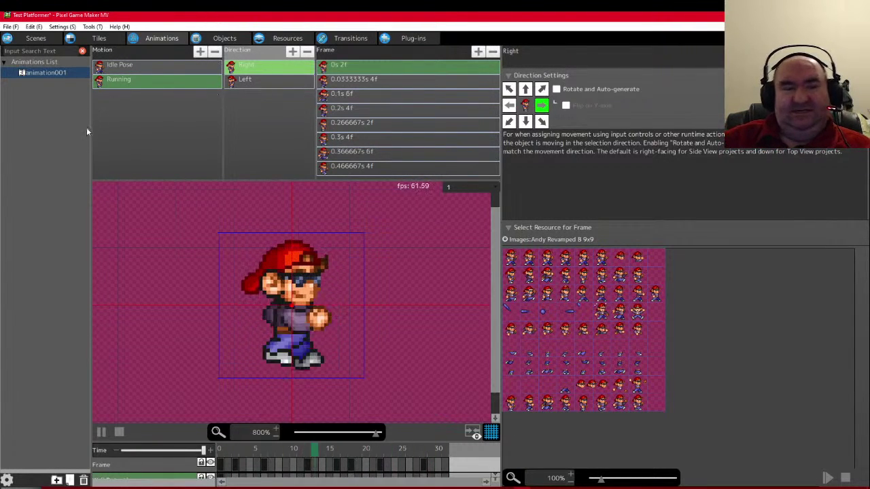
pyautogui.click(138, 65)
pyautogui.click(135, 81)
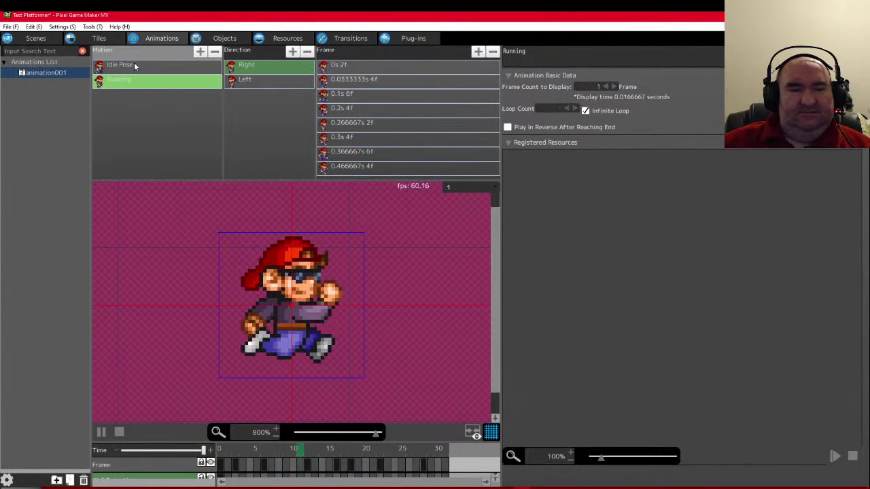
pyautogui.click(134, 63)
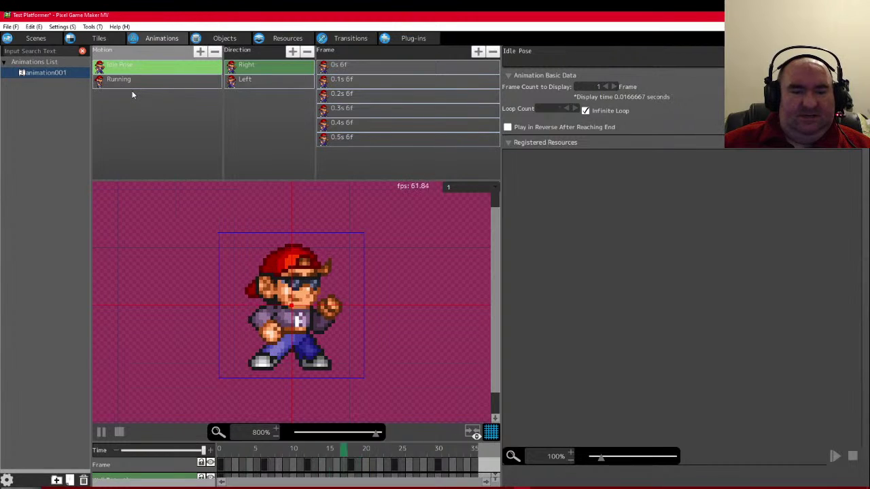
pyautogui.click(275, 435)
pyautogui.click(277, 432)
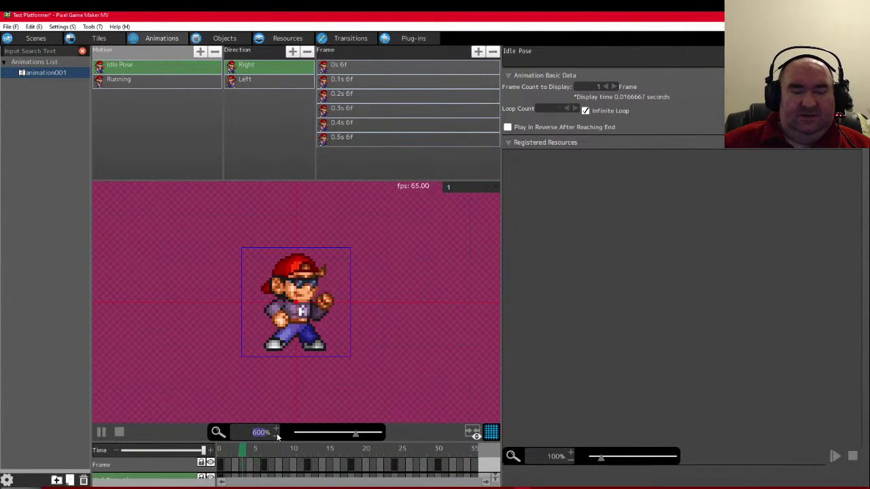
pyautogui.click(276, 433)
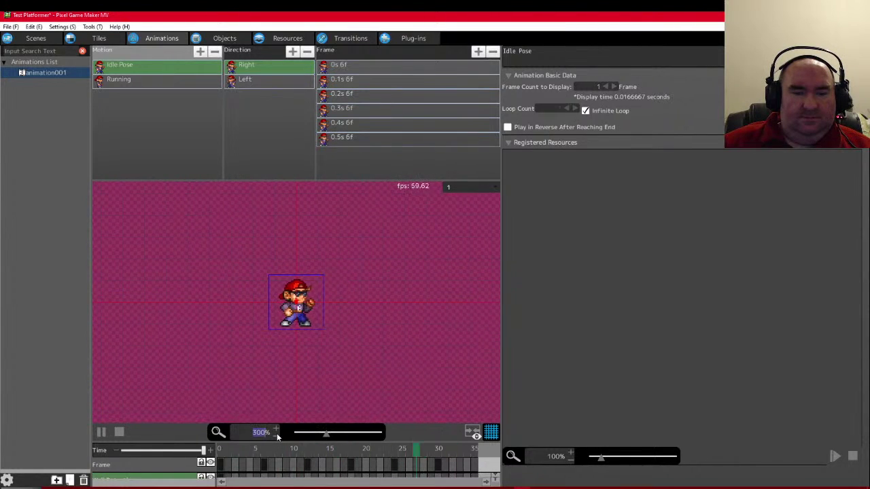
pyautogui.click(276, 429)
pyautogui.click(276, 429)
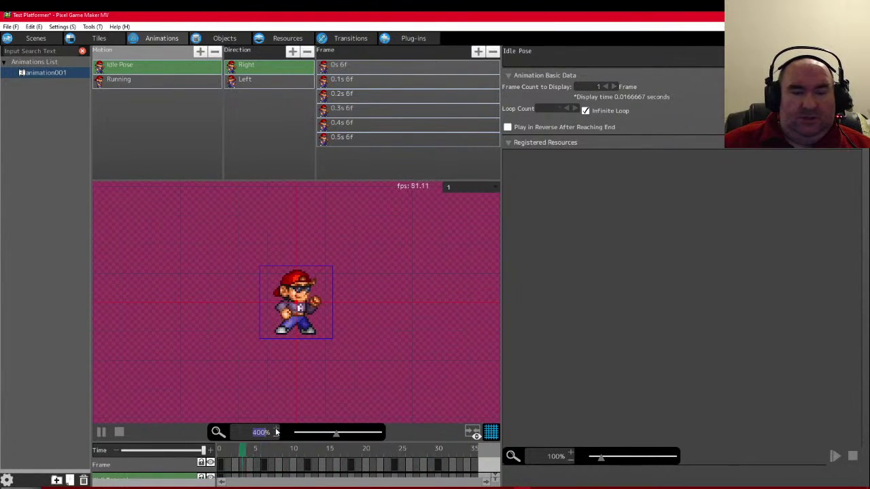
# - Duplicate the Running motion and rename the copy Jump
pyautogui.click(118, 82)
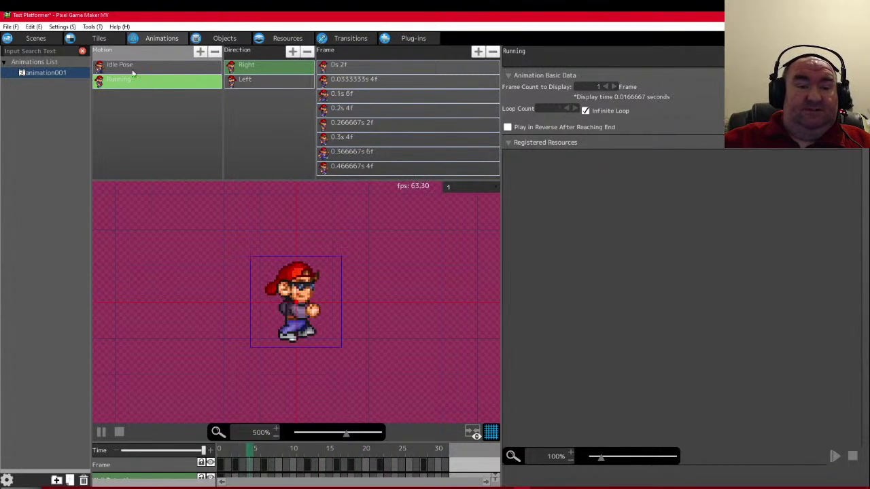
pyautogui.hotkey('ctrl', 'v')
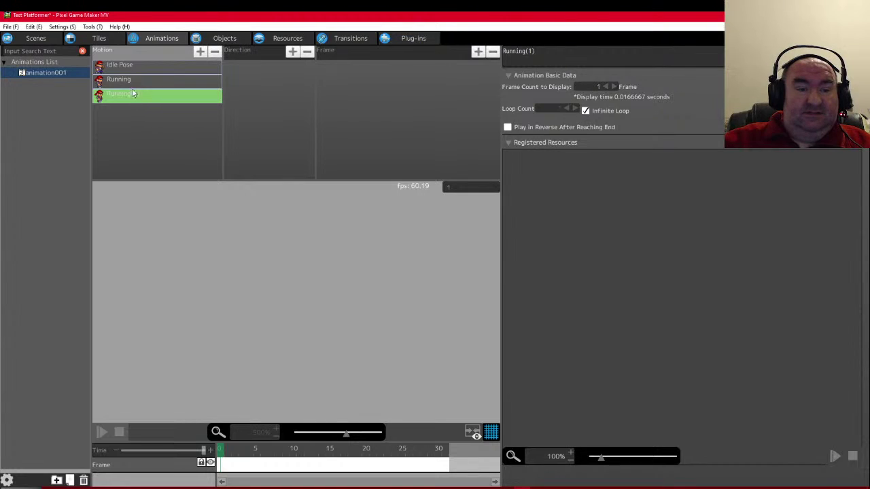
pyautogui.doubleClick(132, 94)
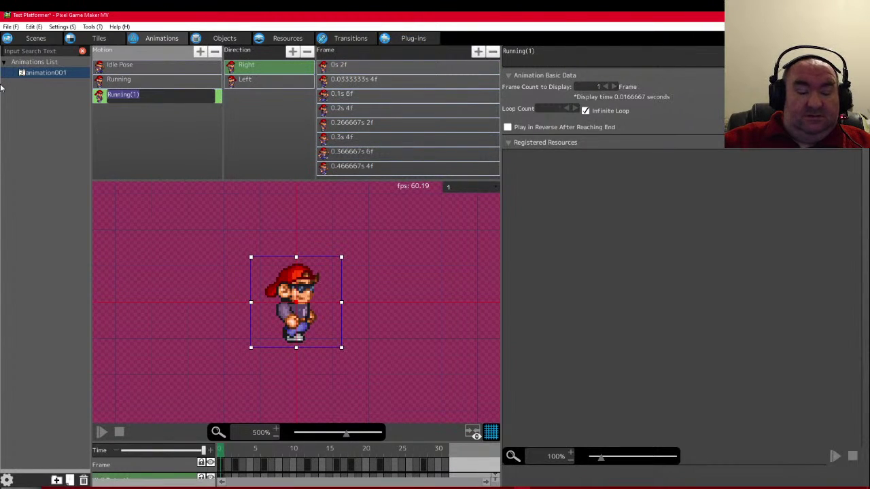
pyautogui.write('Jump')
pyautogui.press('Return')
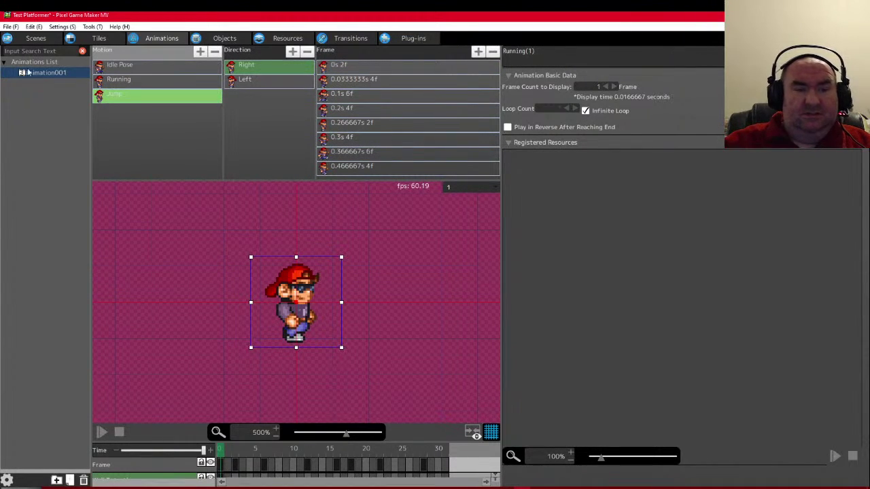
# - Delete the Left direction from the Jump motion
pyautogui.click(249, 69)
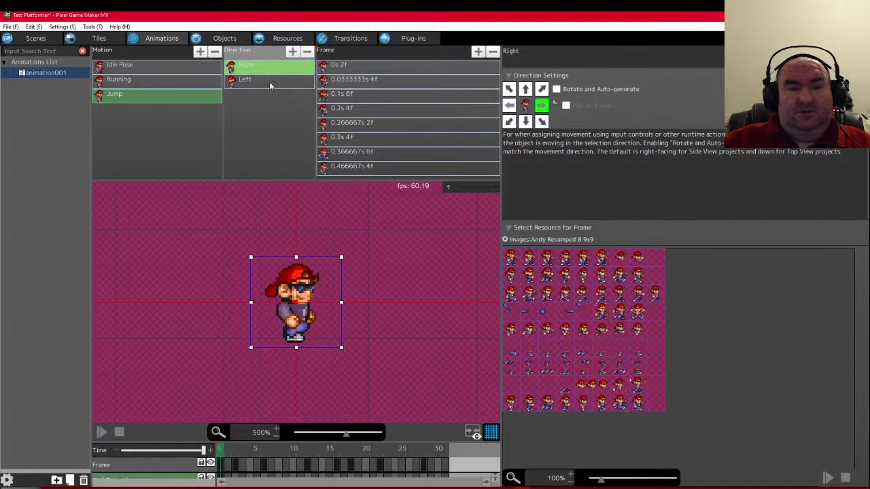
pyautogui.click(267, 82)
pyautogui.press('Delete')
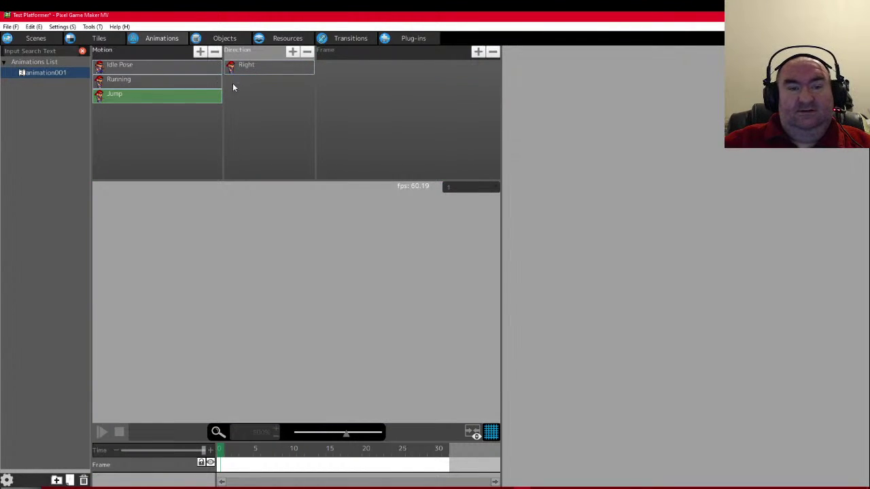
# - Delete every frame after the first from Jump's Right direction
pyautogui.click(252, 69)
pyautogui.click(359, 69)
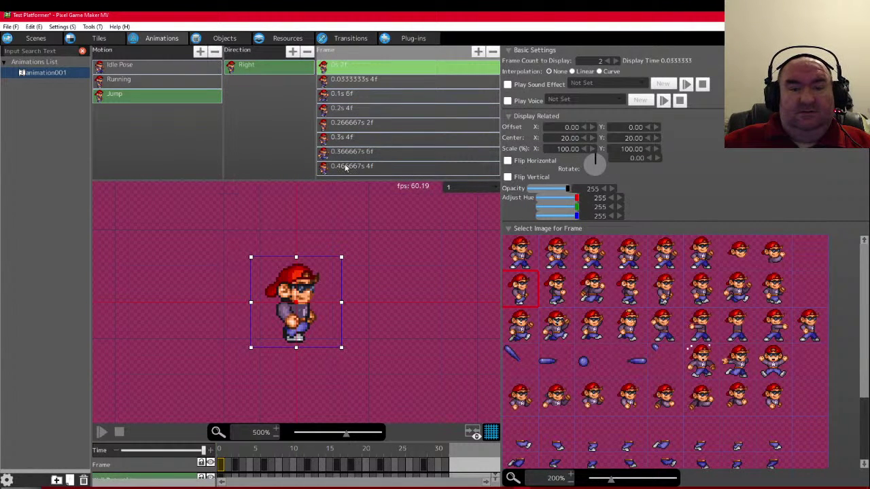
pyautogui.click(351, 82)
pyautogui.keyDown('shift'); pyautogui.click(356, 167); pyautogui.keyUp('shift')
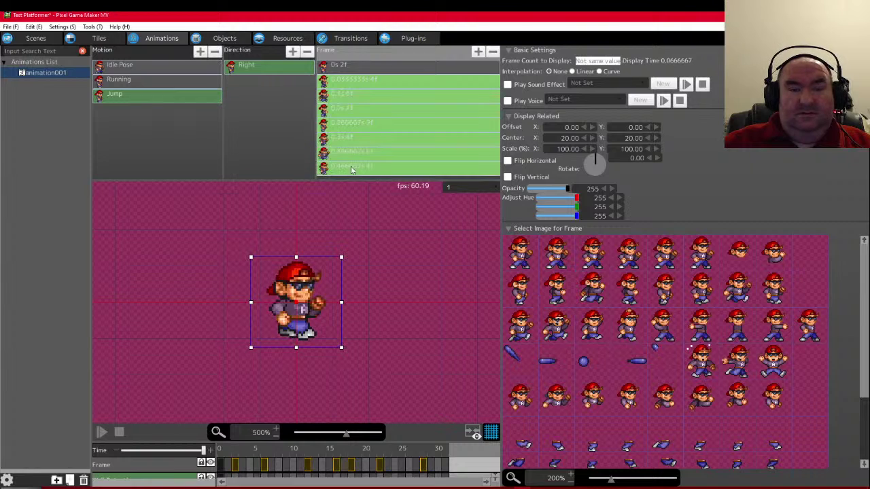
pyautogui.press('Delete')
# - Set the image of Jump's remaining right-facing frame to the second sprite in the third row of the sheet
pyautogui.click(343, 66)
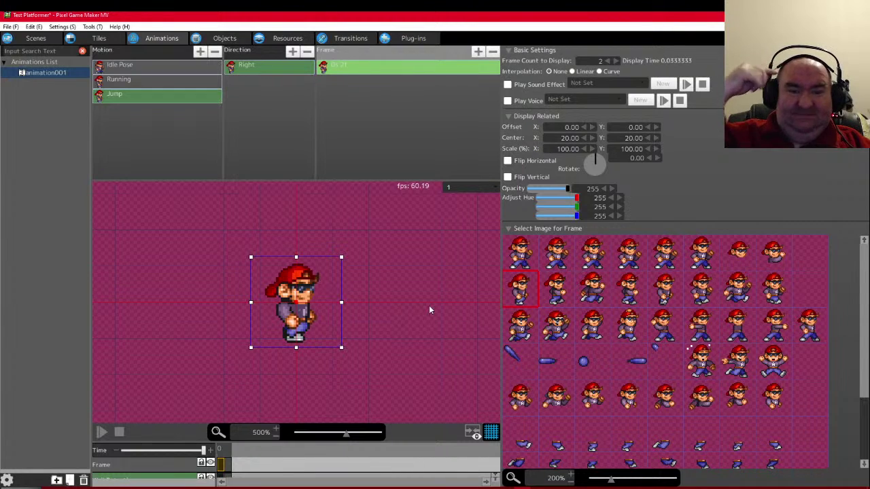
pyautogui.click(524, 327)
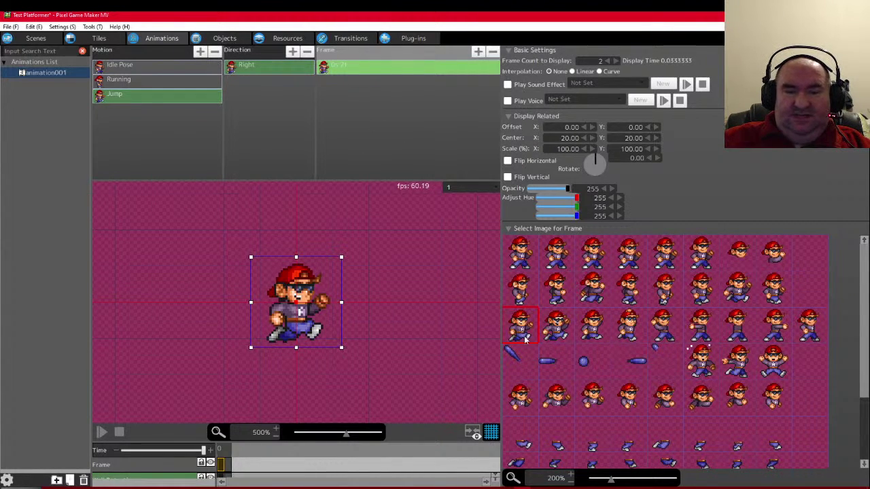
pyautogui.click(550, 336)
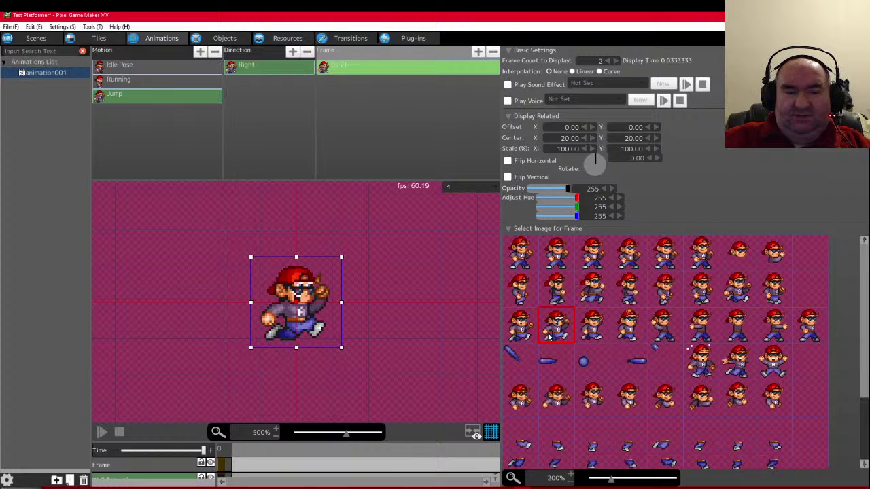
# - Compare the first four sprites in the sheet's third row as the image for the Jump motion's frame
pyautogui.click(524, 333)
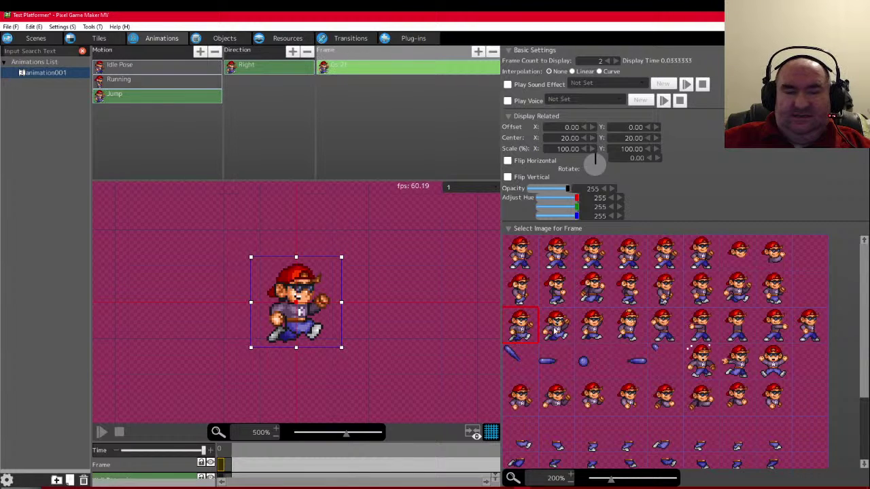
pyautogui.click(556, 331)
pyautogui.click(525, 333)
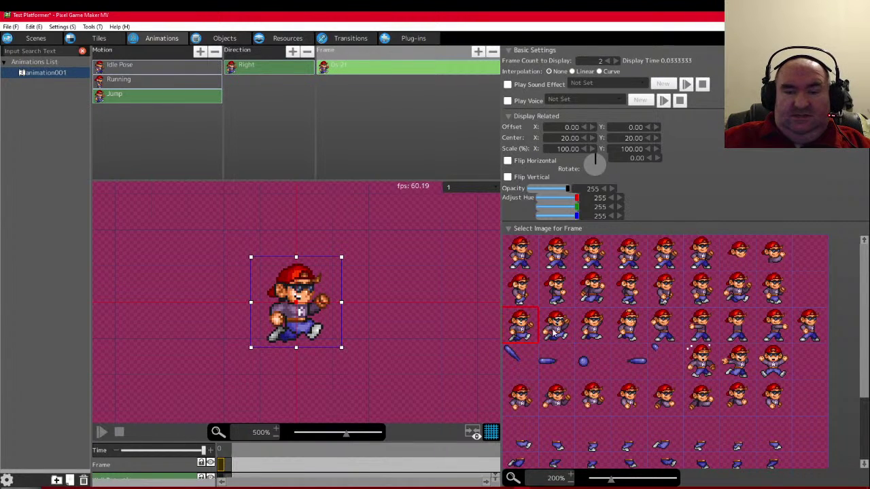
pyautogui.click(556, 331)
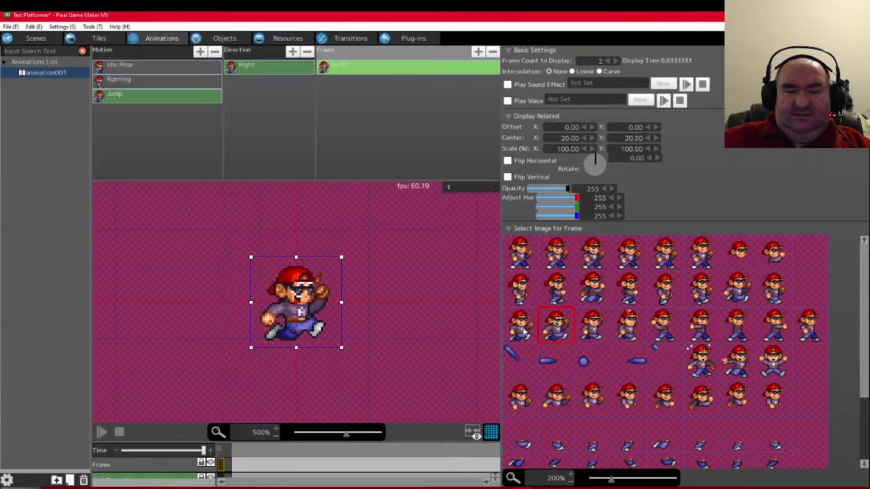
pyautogui.click(525, 333)
pyautogui.click(556, 331)
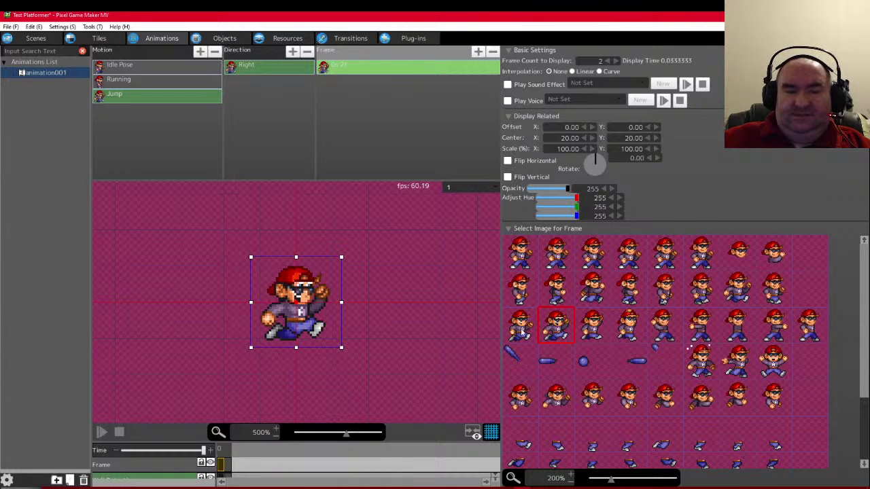
pyautogui.click(524, 333)
pyautogui.click(556, 331)
pyautogui.click(521, 333)
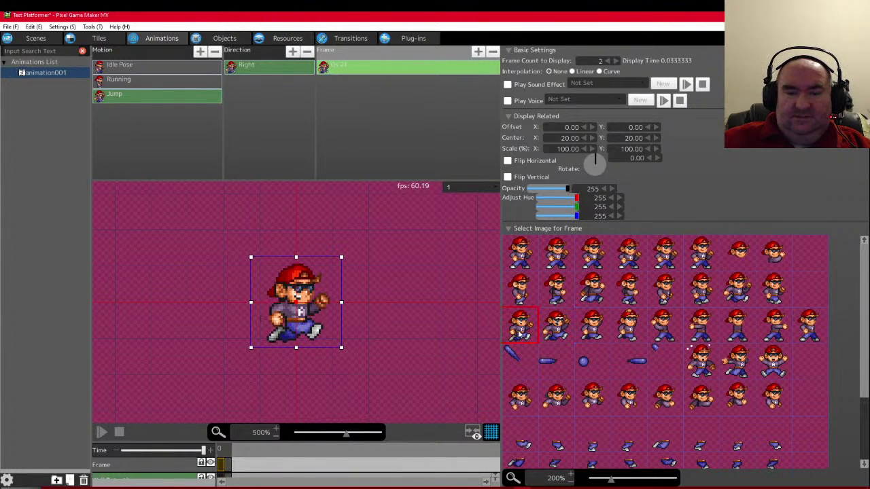
pyautogui.click(557, 331)
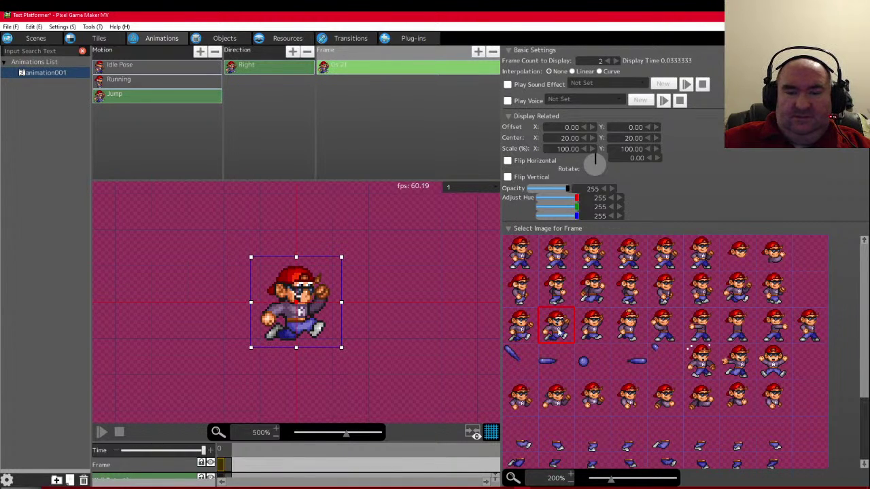
pyautogui.click(589, 333)
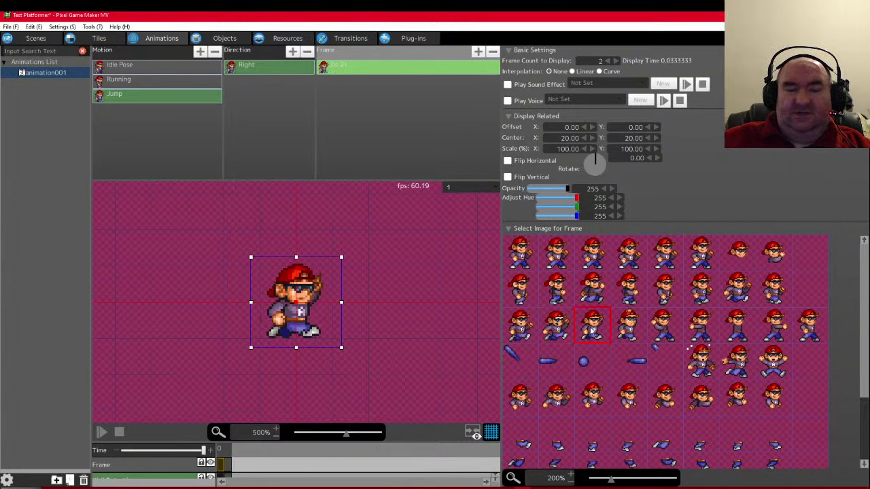
pyautogui.click(636, 332)
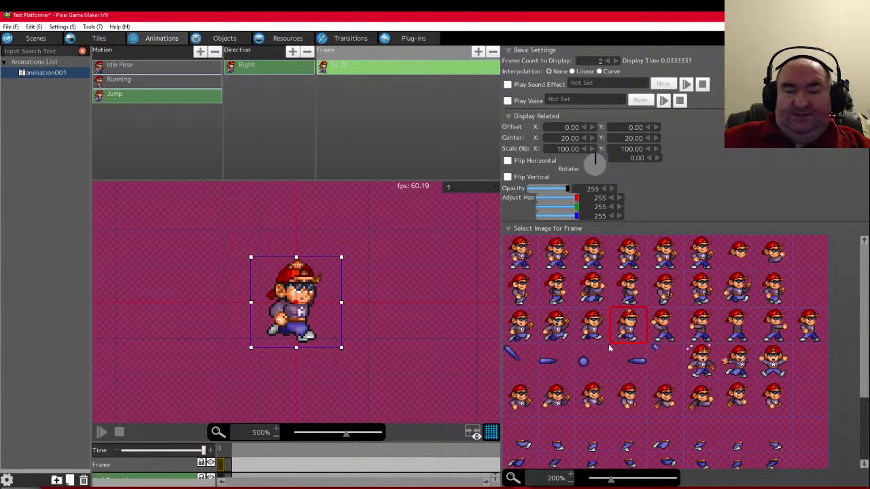
pyautogui.click(595, 333)
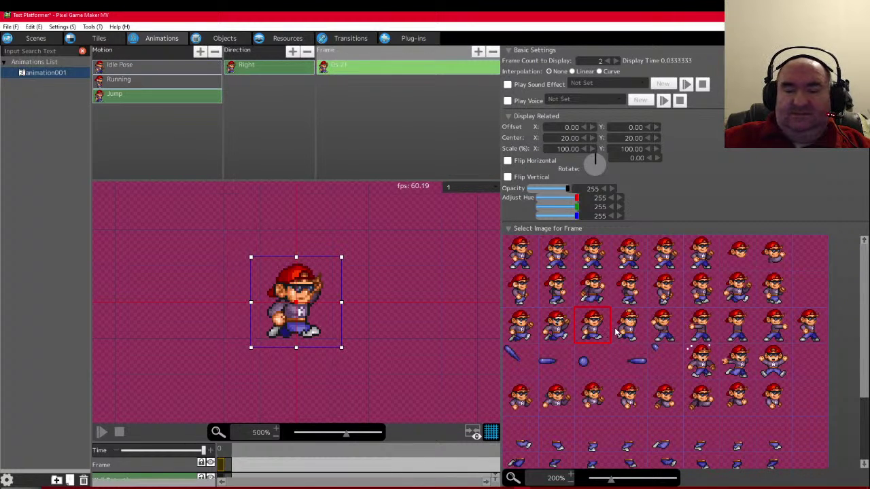
pyautogui.click(556, 332)
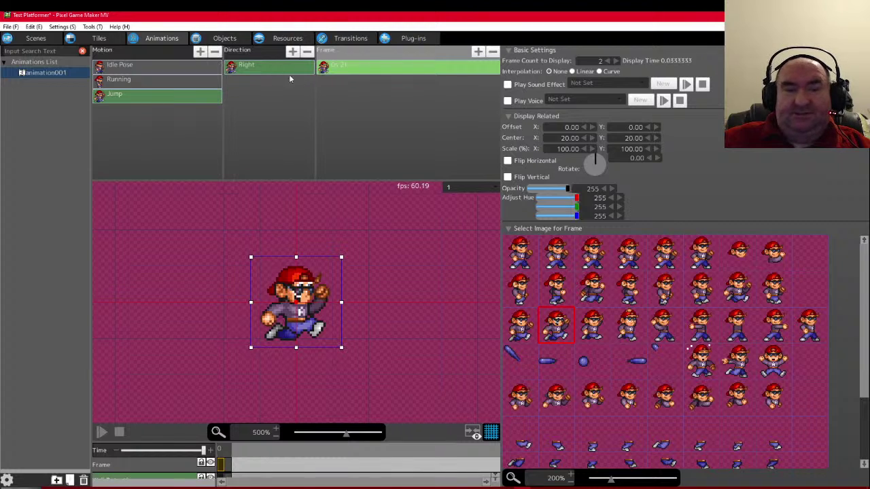
# - Assign the third row's first sprite to the Jump frame, and add a second frame using that row's second sprite
pyautogui.click(520, 329)
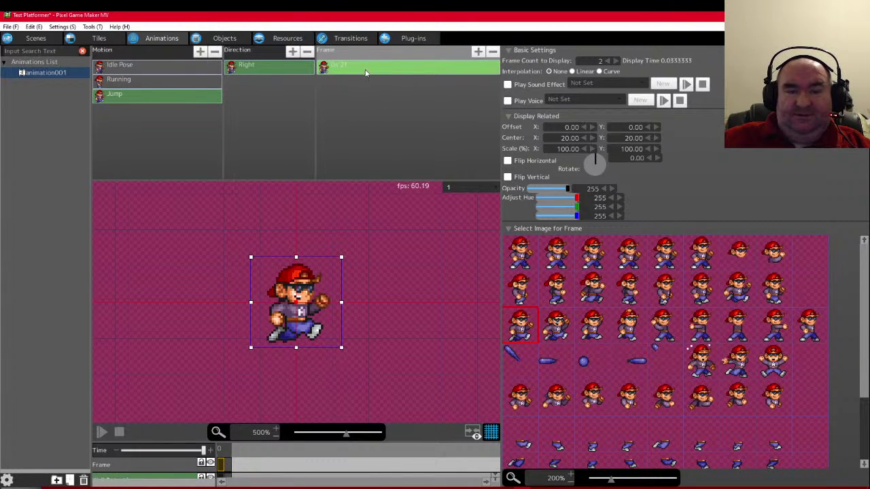
pyautogui.doubleClick(421, 126)
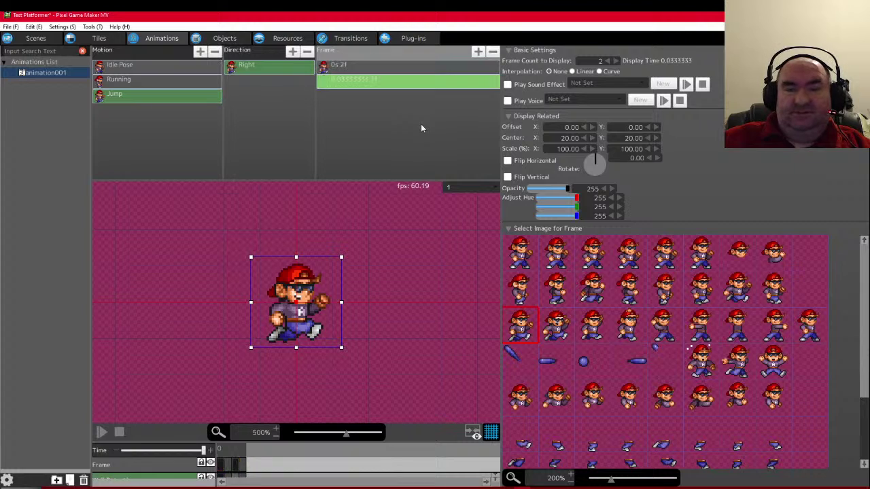
pyautogui.click(557, 327)
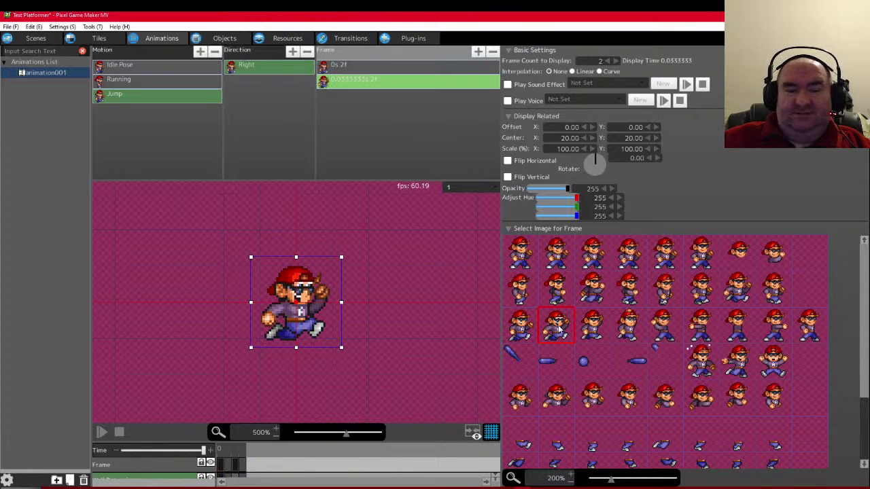
# - Compare the two Jump frames with each other and check the Running motion's frames and loop settings
pyautogui.click(344, 68)
pyautogui.click(348, 86)
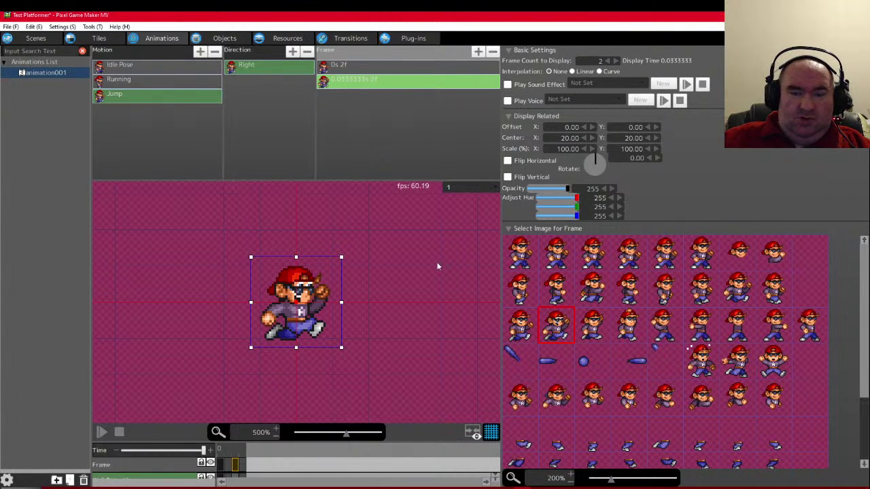
pyautogui.click(347, 66)
pyautogui.click(352, 81)
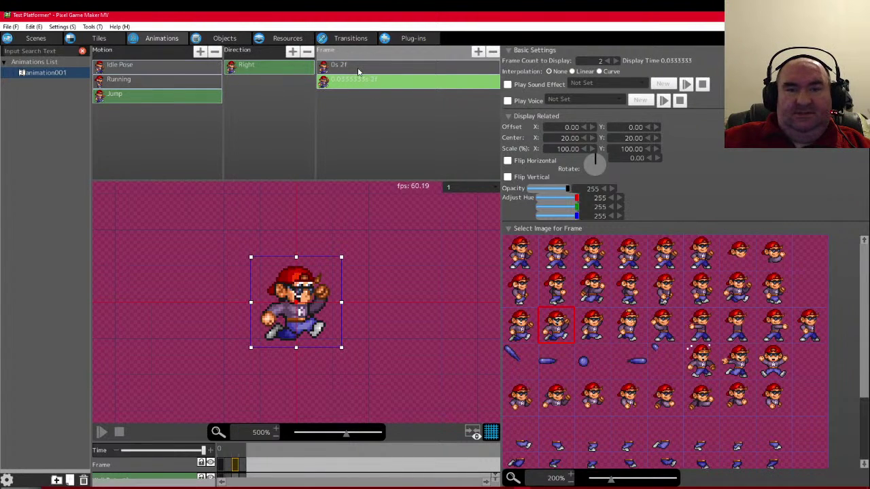
pyautogui.click(134, 100)
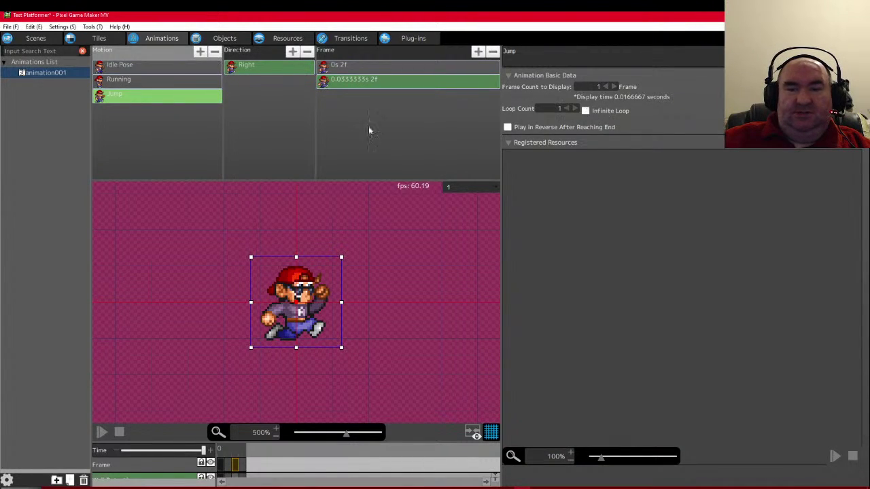
pyautogui.click(359, 71)
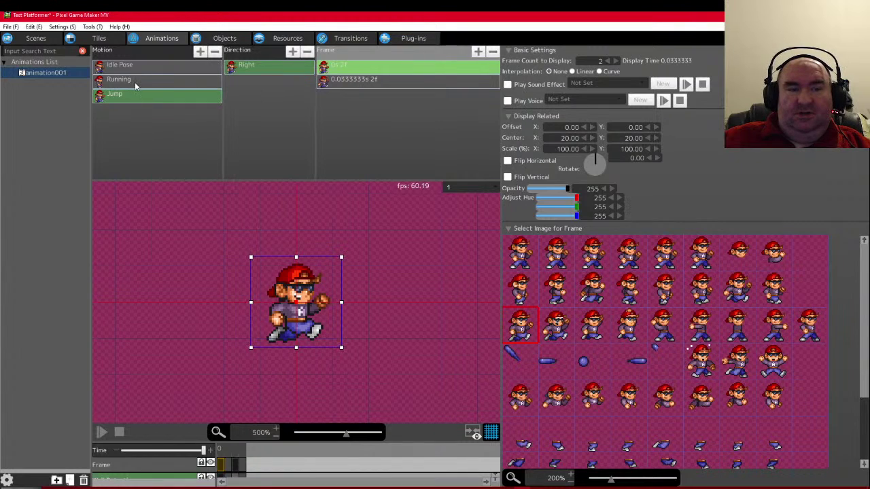
pyautogui.click(131, 71)
pyautogui.click(132, 82)
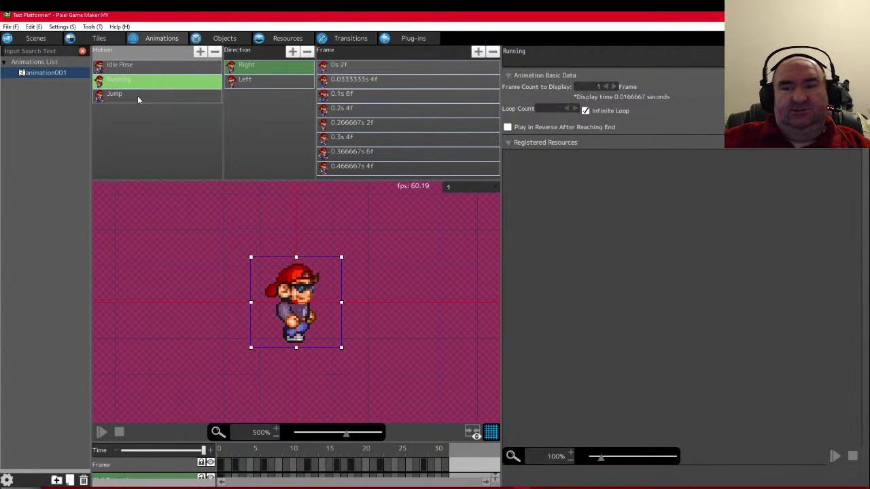
pyautogui.click(138, 96)
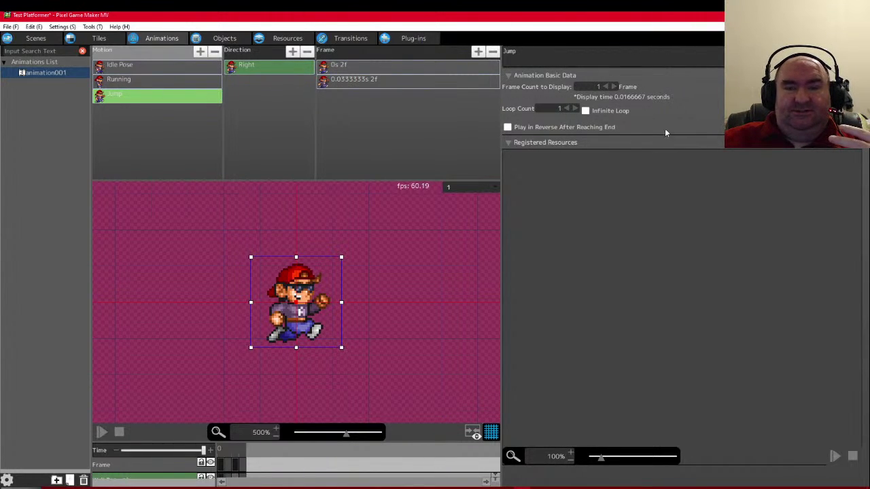
# - Preview the Jump animation, and set the display frame count to 3 for its first frame and 1 for its second
pyautogui.click(354, 65)
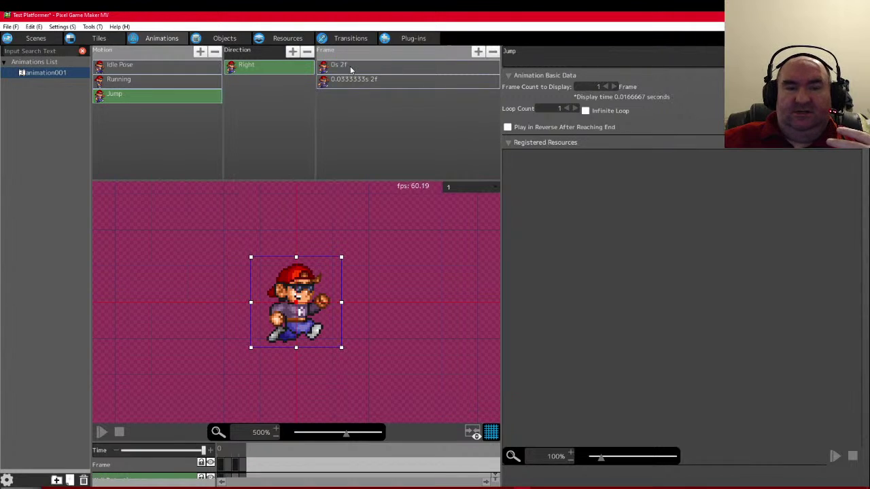
pyautogui.click(119, 433)
pyautogui.click(119, 433)
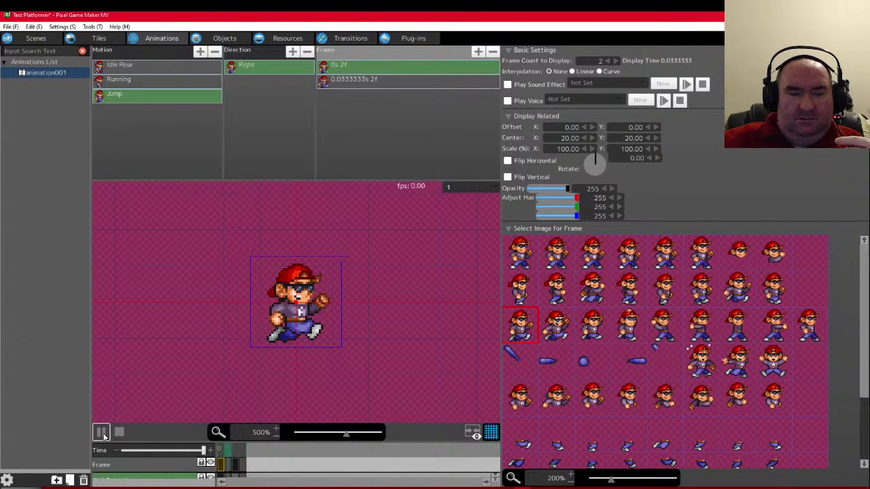
pyautogui.click(615, 61)
pyautogui.click(379, 81)
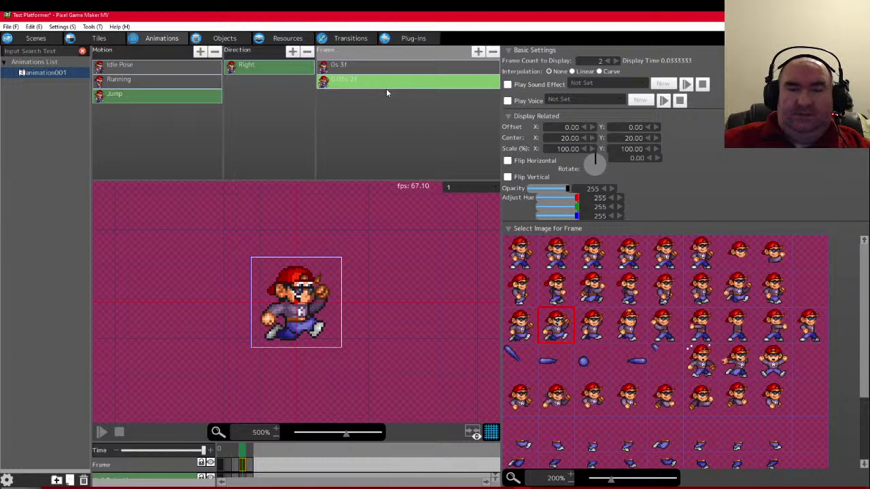
pyautogui.click(610, 61)
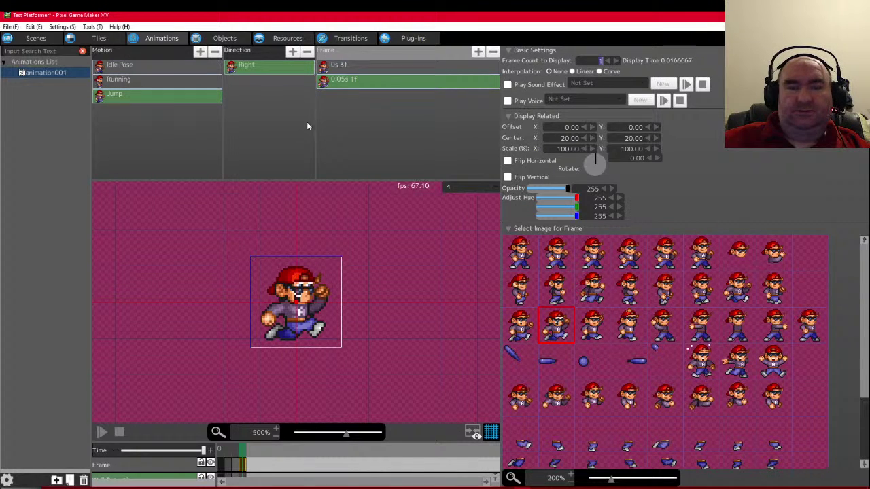
pyautogui.click(348, 81)
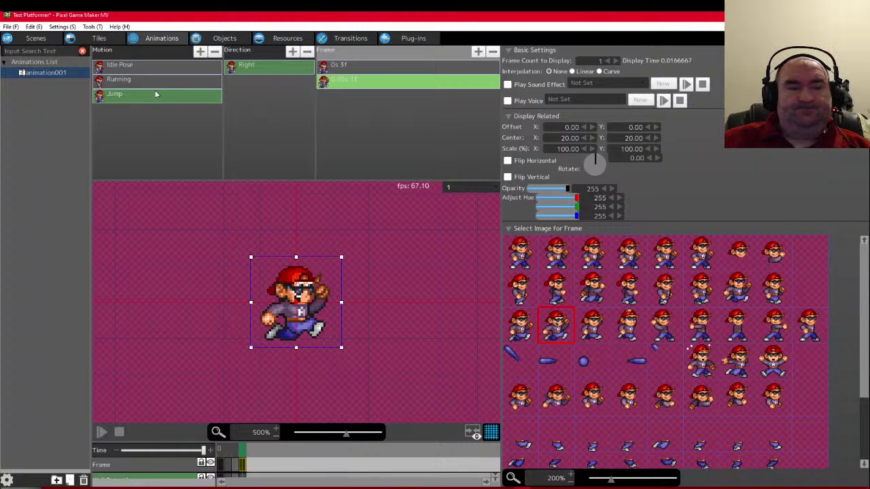
# - Duplicate the Jump motion's Right direction and rename the copy Left
pyautogui.click(250, 68)
pyautogui.doubleClick(252, 87)
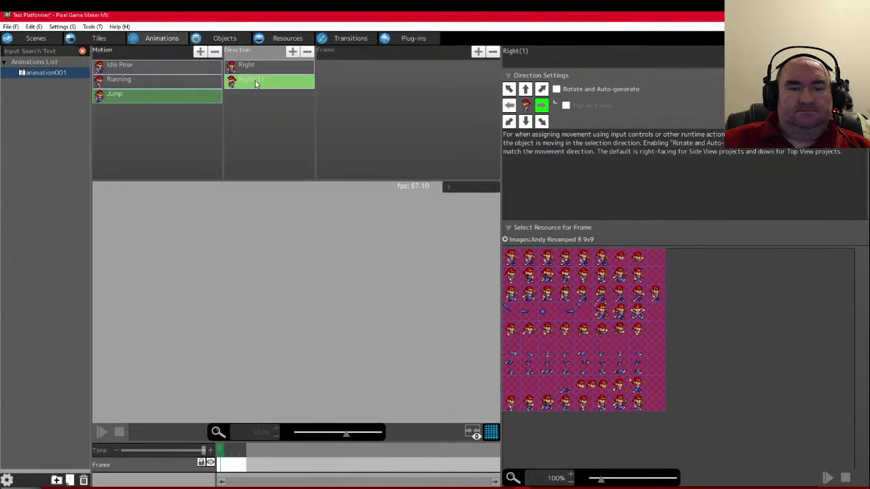
pyautogui.write('Left')
pyautogui.press('Return')
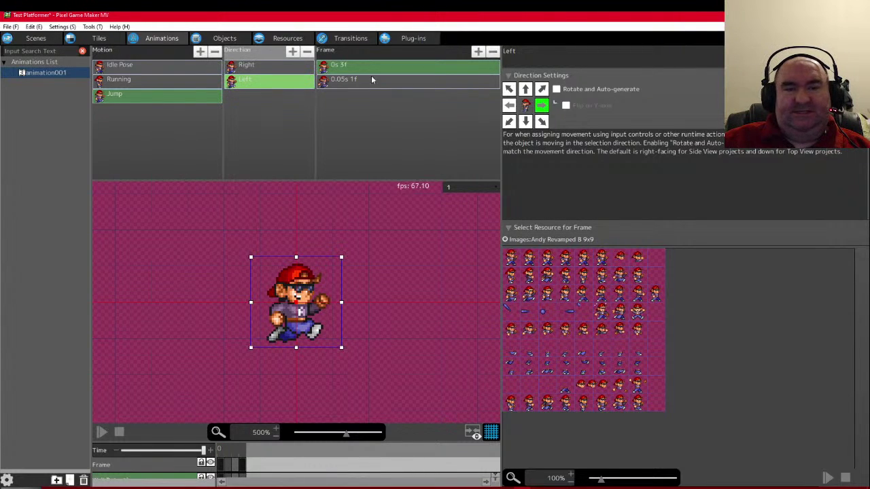
# - Flip both frames of the Jump motion's Left direction horizontally
pyautogui.click(366, 65)
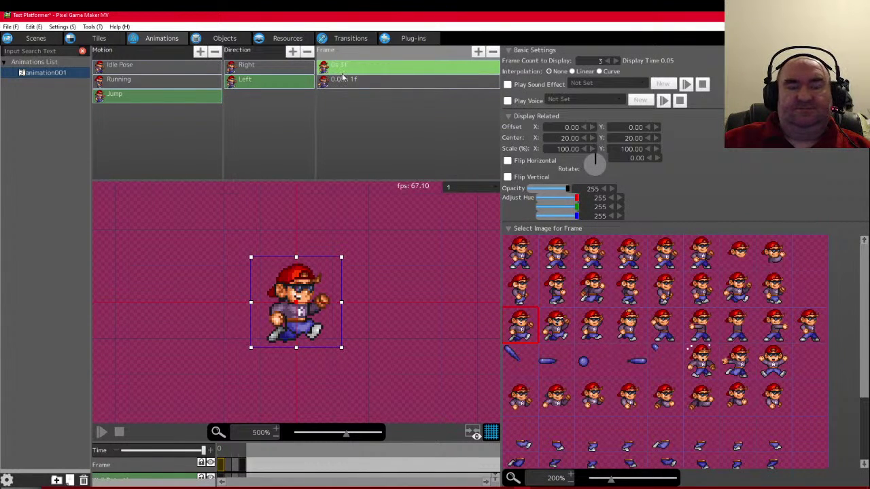
pyautogui.keyDown('shift'); pyautogui.click(346, 80); pyautogui.keyUp('shift')
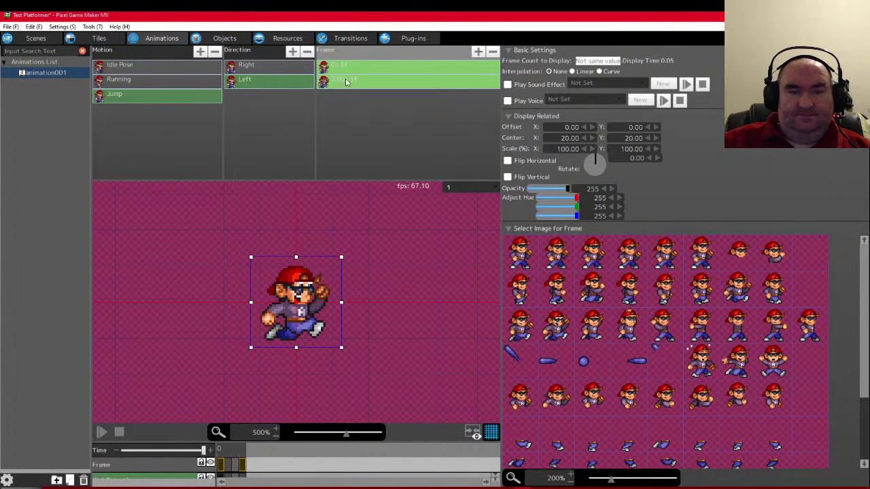
pyautogui.click(507, 161)
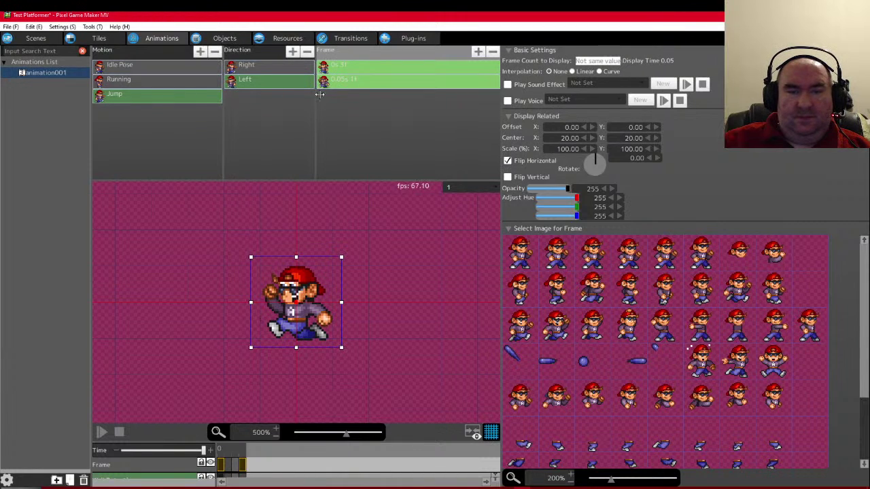
# - Preview the Left jump against the Right one, and set the Left entry's movement direction to left
pyautogui.click(101, 432)
pyautogui.click(251, 64)
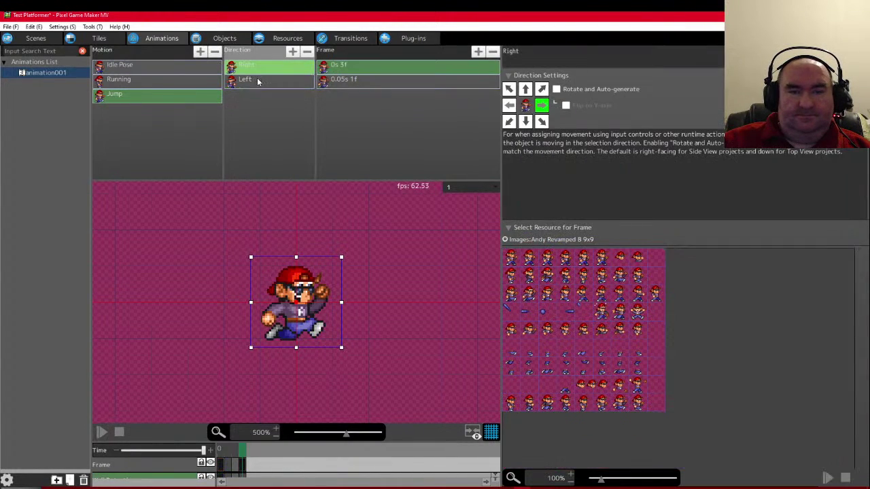
pyautogui.click(261, 80)
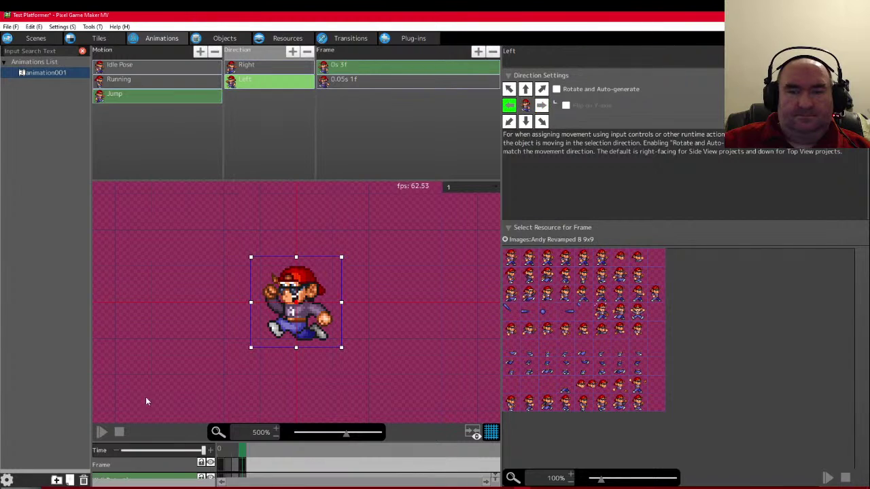
pyautogui.rightClick(127, 114)
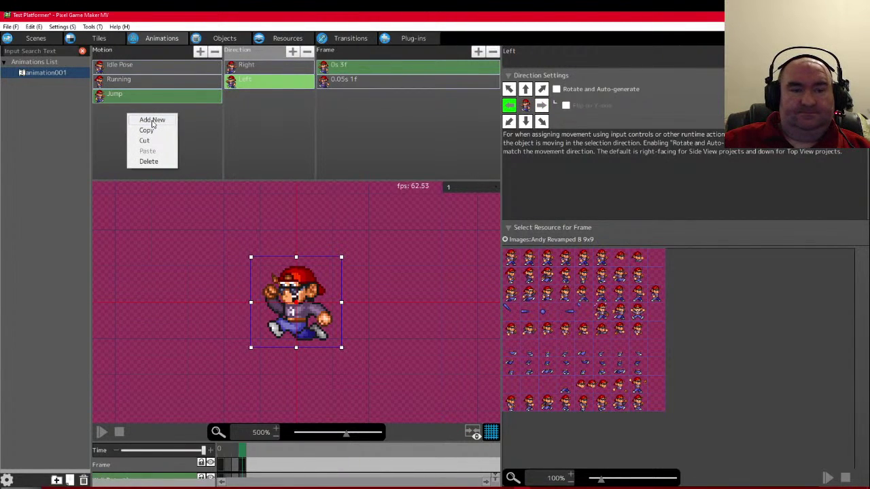
pyautogui.click(152, 120)
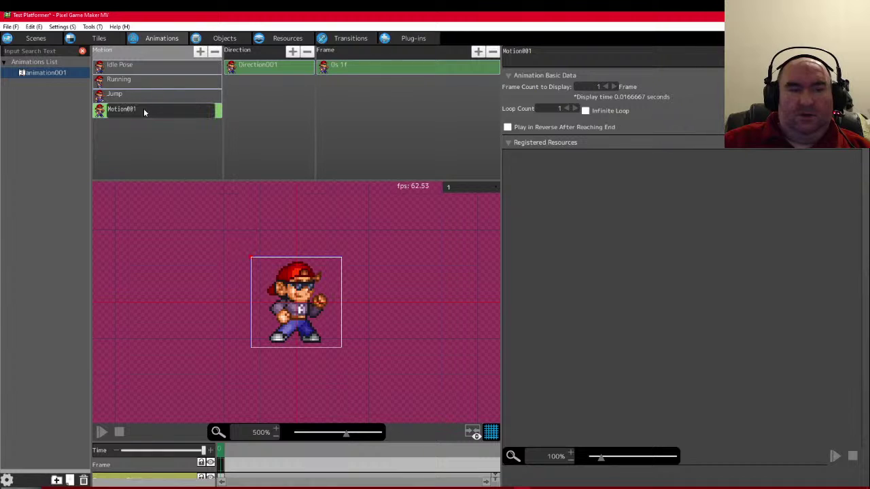
pyautogui.click(105, 116)
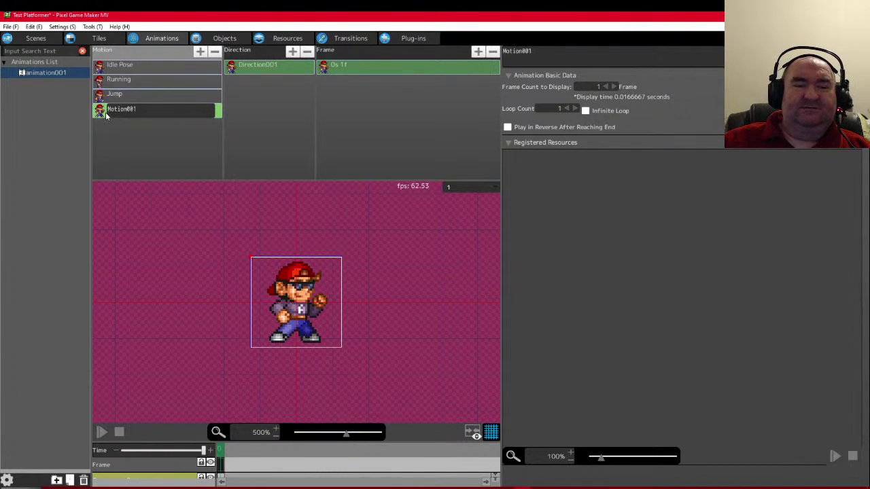
pyautogui.rightClick(100, 111)
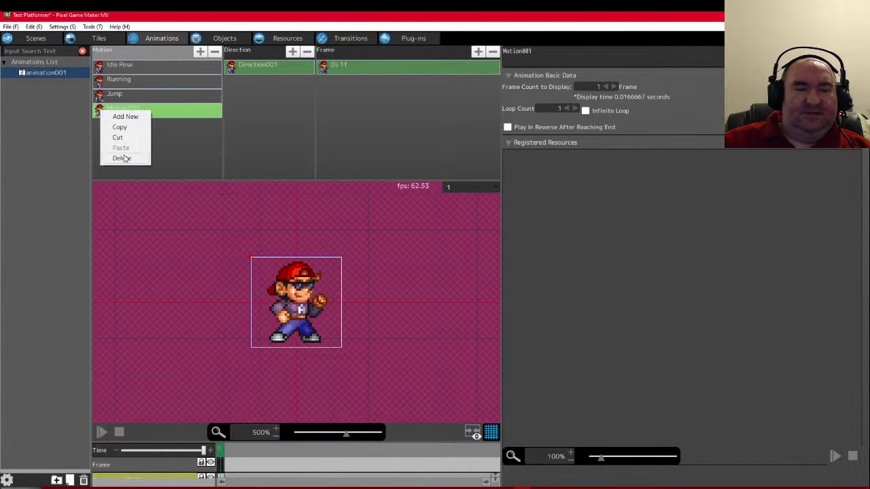
pyautogui.click(121, 159)
# - Duplicate the Jump motion and rename the copy Fall
pyautogui.click(141, 97)
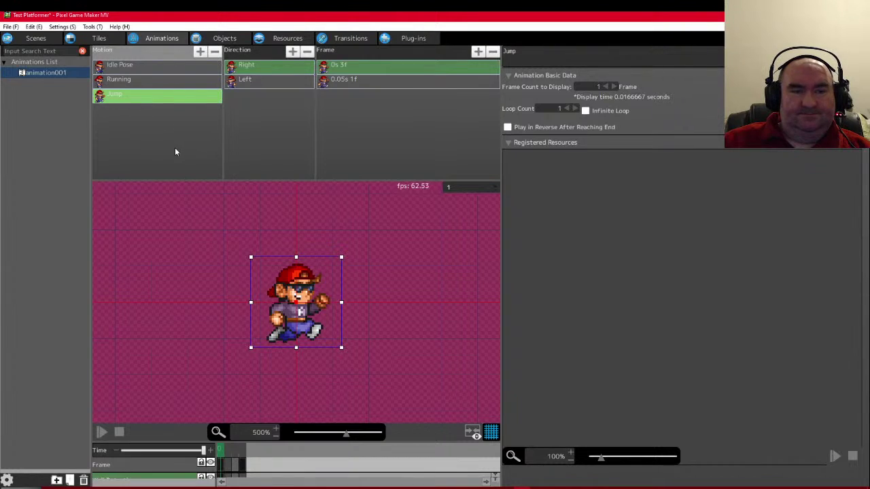
pyautogui.hotkey('ctrl', 'c')
pyautogui.hotkey('ctrl', 'v')
pyautogui.doubleClick(130, 109)
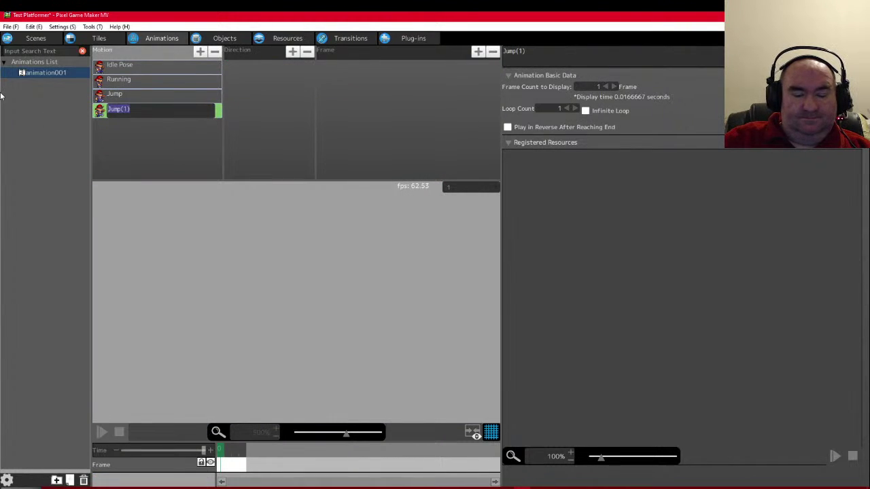
pyautogui.write('Fal')
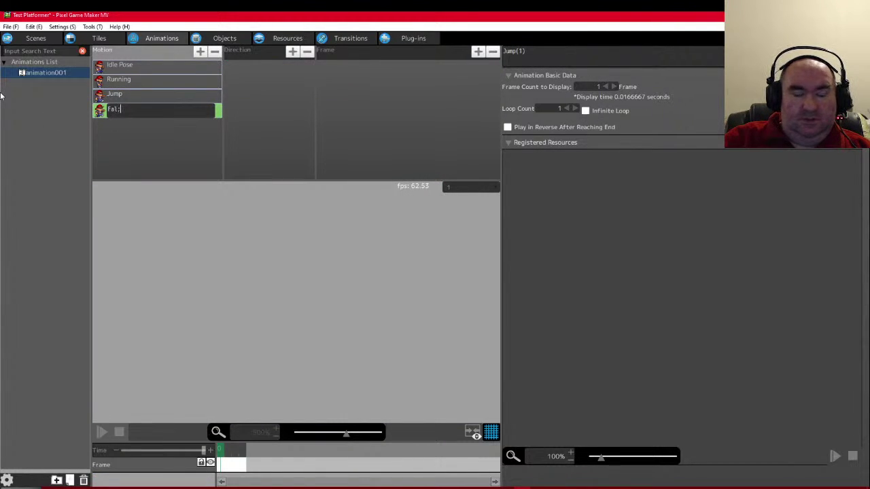
pyautogui.write('l')
pyautogui.press('Return')
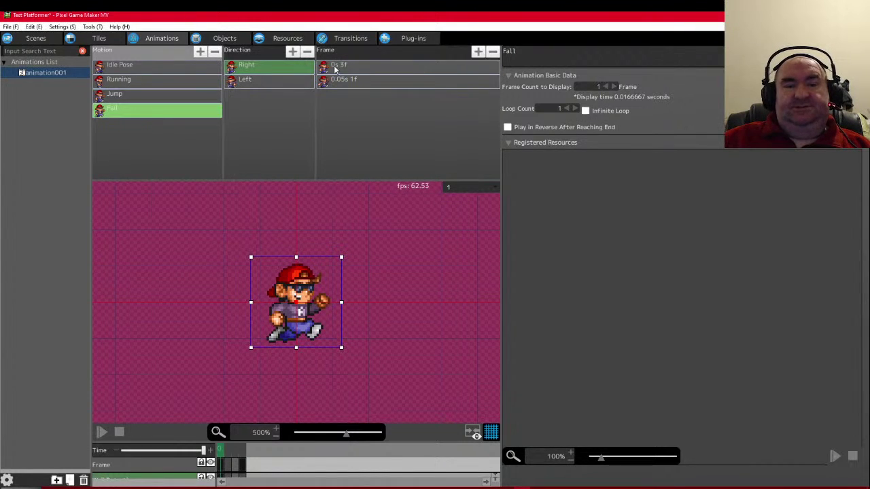
# - Assign the third and fourth sprites of the sheet's third row to the two frames of the Fall motion's Right direction
pyautogui.click(349, 68)
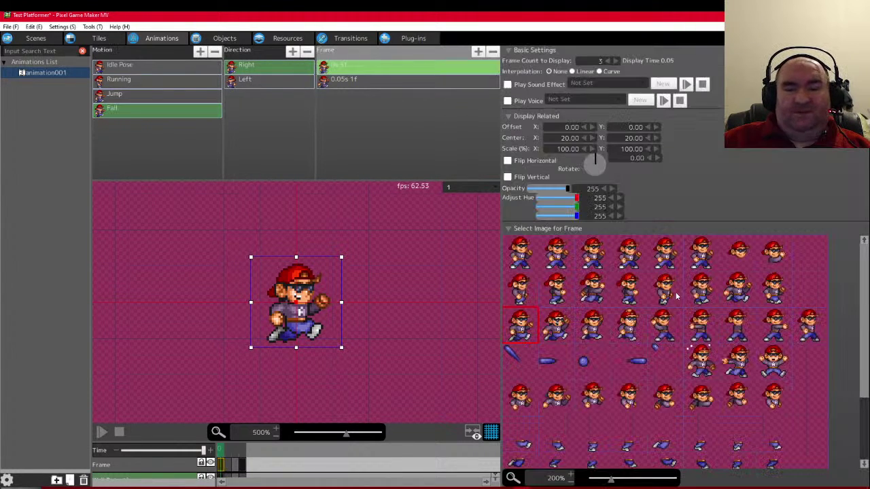
pyautogui.click(592, 325)
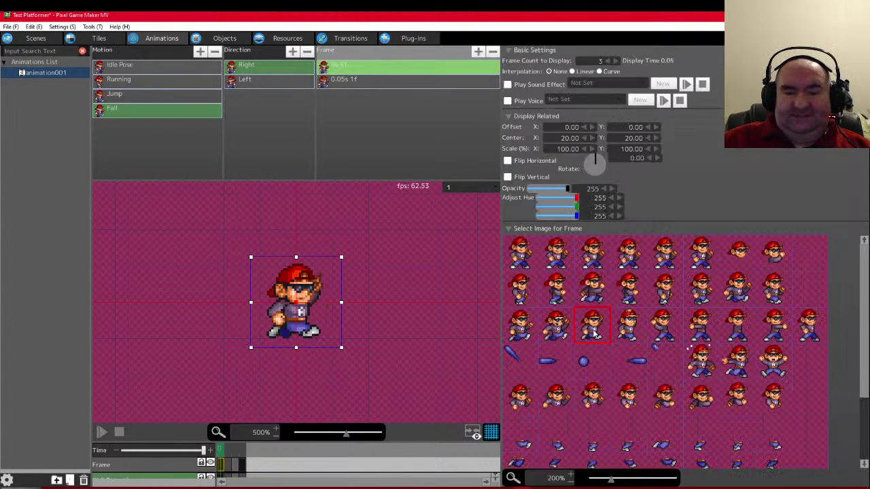
pyautogui.click(354, 80)
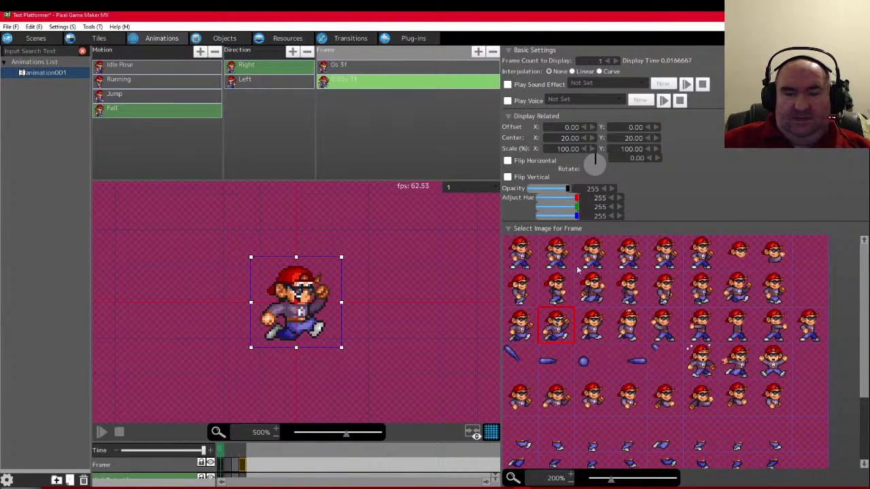
pyautogui.click(629, 325)
# - Give the Fall motion's Left direction the same third-row sprites, the third for its first frame and the fourth for its second
pyautogui.click(267, 86)
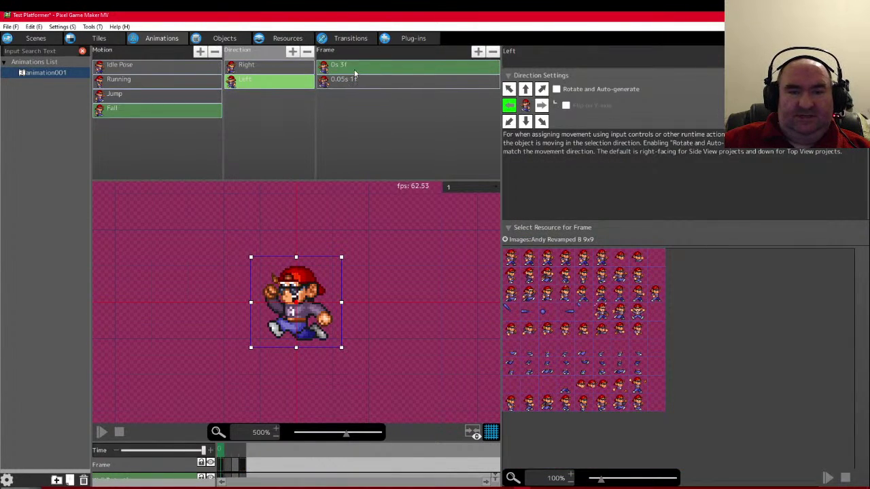
pyautogui.click(354, 70)
pyautogui.click(595, 333)
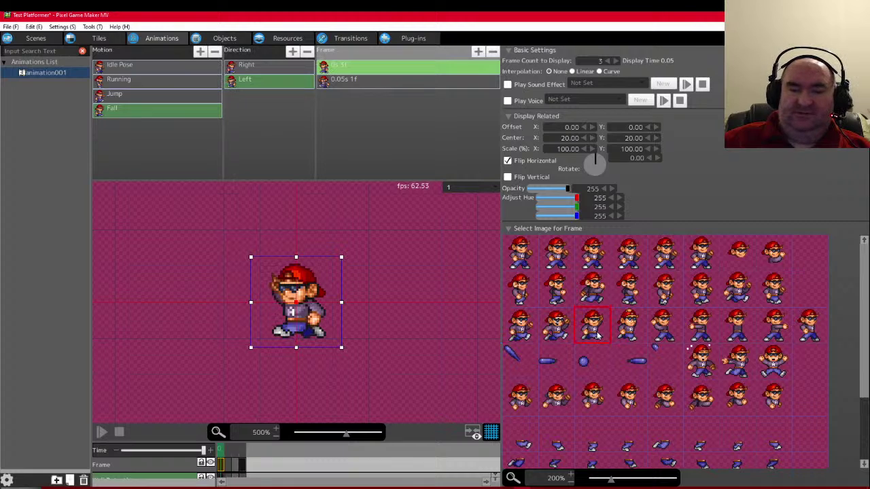
pyautogui.click(361, 82)
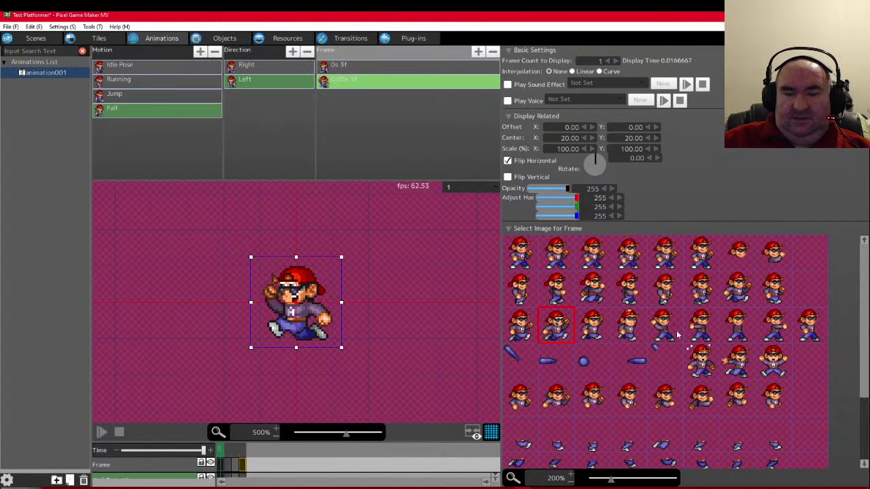
pyautogui.click(629, 326)
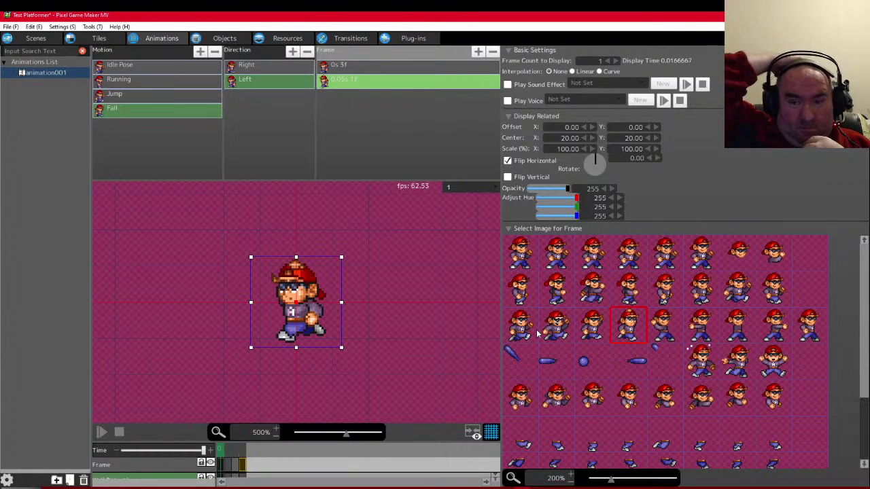
# - Preview the Jump and Fall motions and compare their poses
pyautogui.click(123, 97)
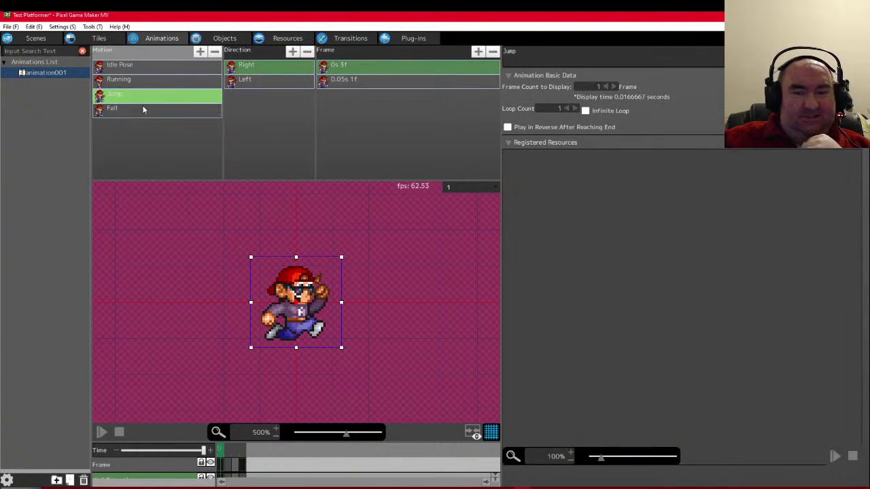
pyautogui.click(118, 432)
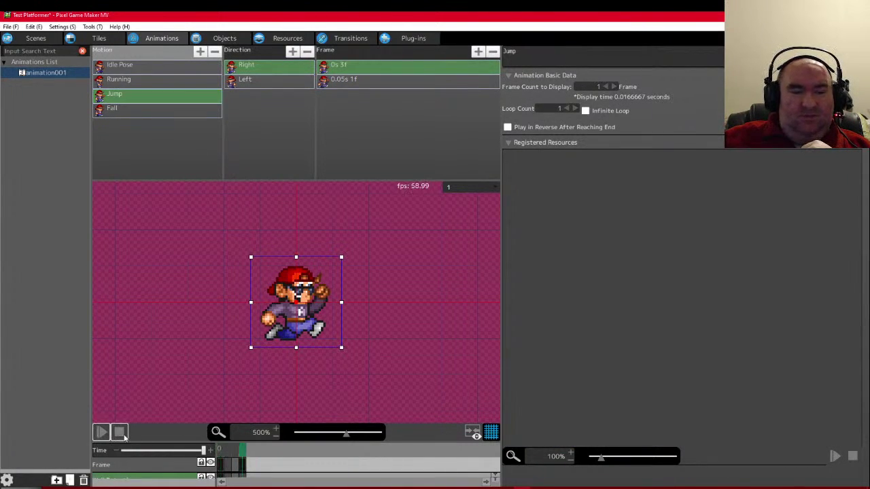
pyautogui.click(145, 108)
pyautogui.click(104, 434)
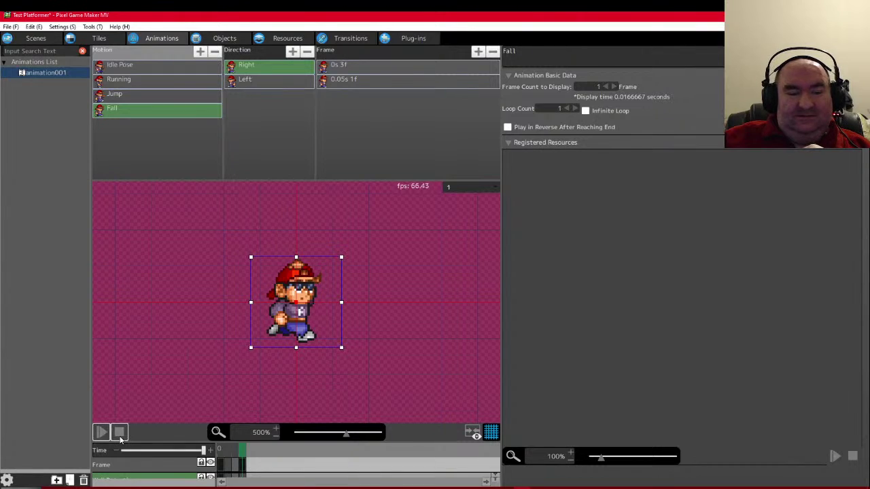
pyautogui.click(124, 100)
pyautogui.click(124, 107)
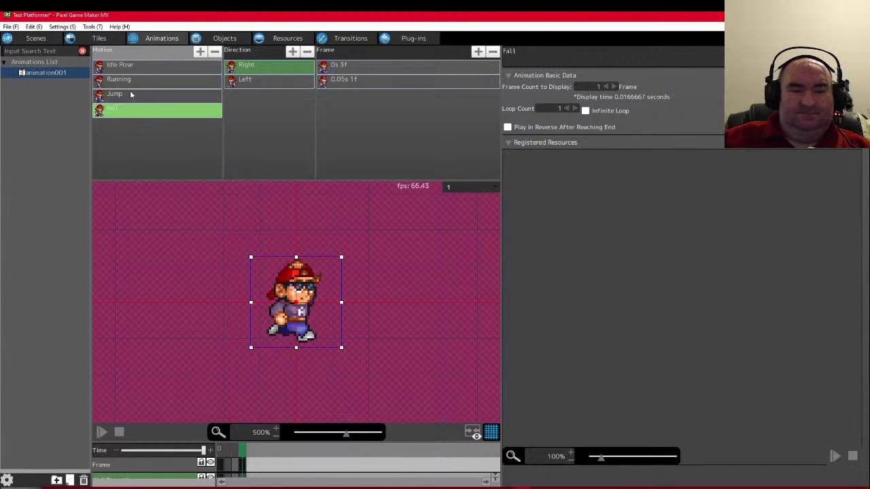
pyautogui.click(127, 95)
pyautogui.click(122, 111)
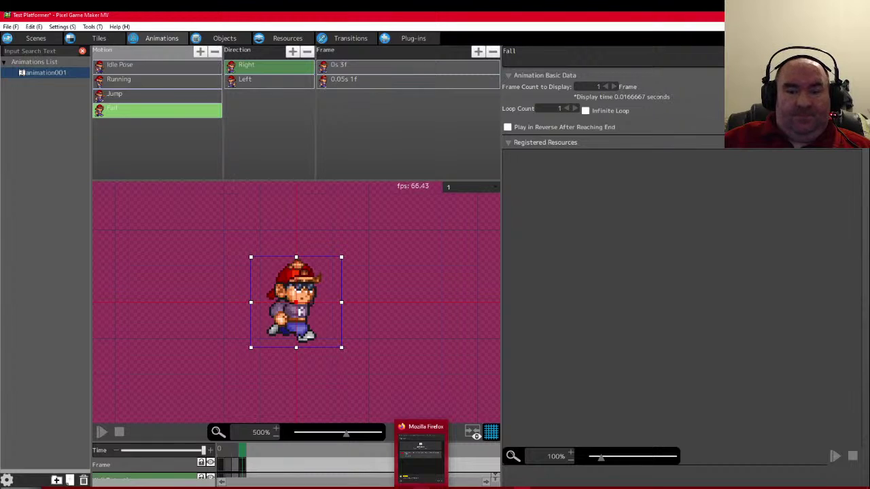
# - Switch to the Firefox window to check the live chat, and return to Pixel Game Maker MV
pyautogui.click(422, 452)
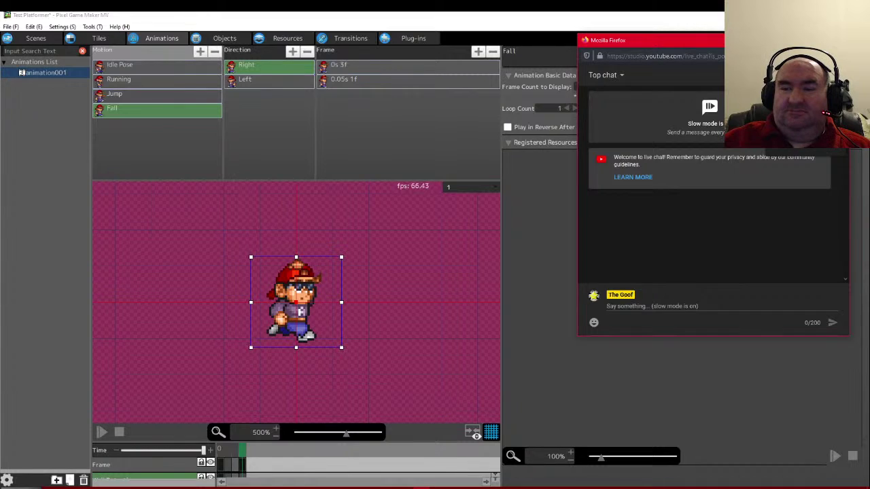
pyautogui.click(713, 75)
pyautogui.click(589, 74)
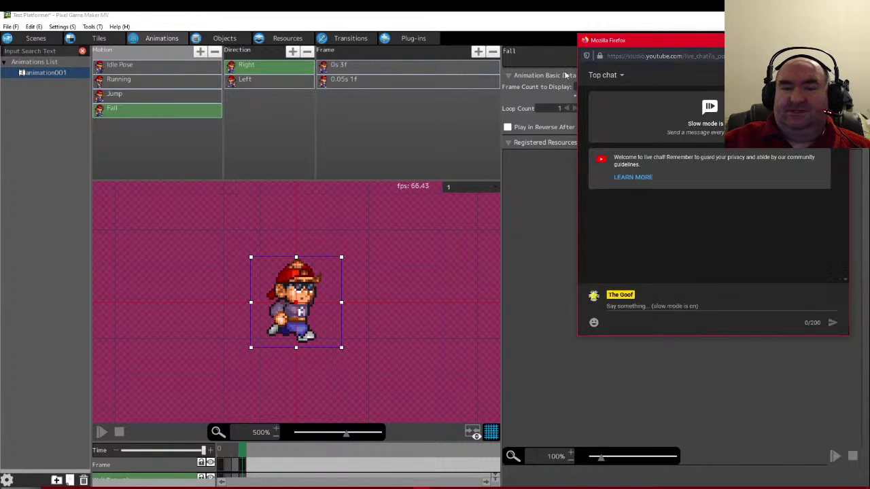
pyautogui.click(566, 76)
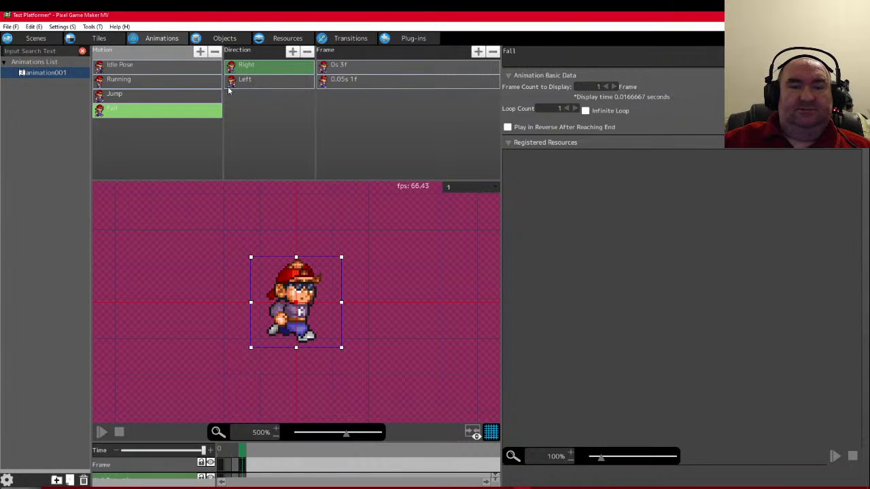
# - Review the Idle Pose, Running, Jump and Fall motions along with the first frame of Fall
pyautogui.click(121, 98)
pyautogui.click(122, 79)
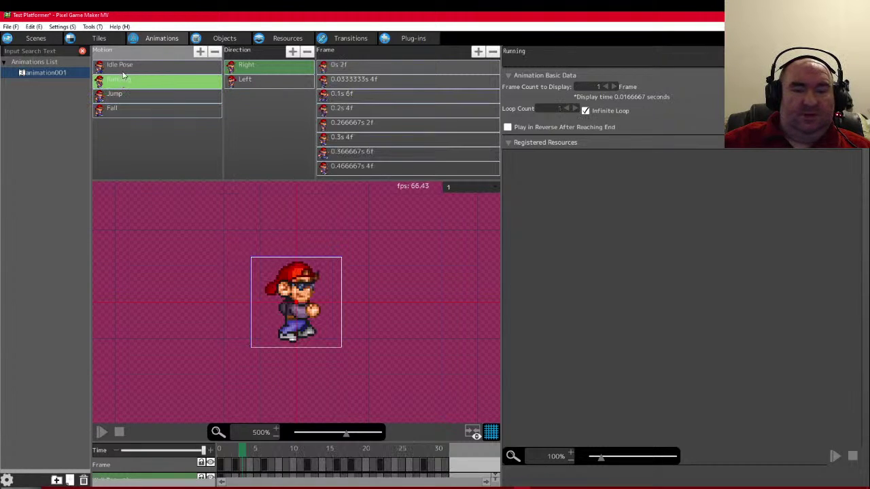
pyautogui.click(123, 66)
pyautogui.click(125, 81)
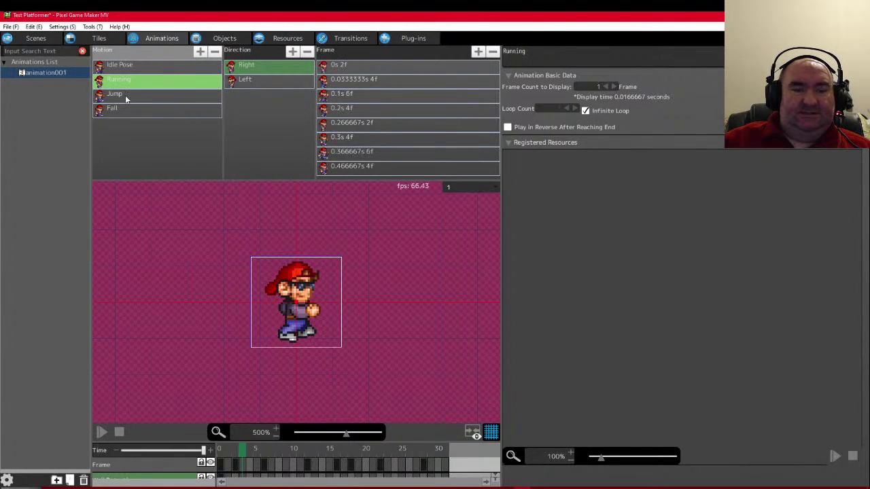
pyautogui.click(125, 96)
pyautogui.click(120, 111)
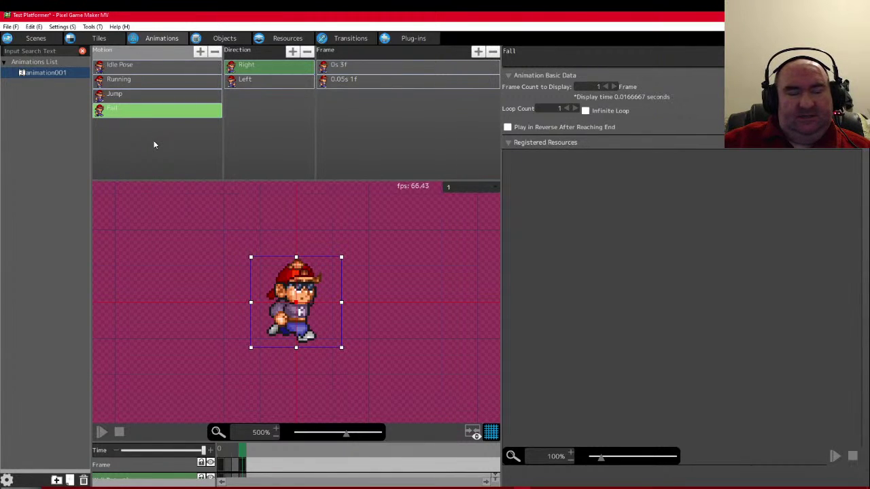
pyautogui.click(352, 70)
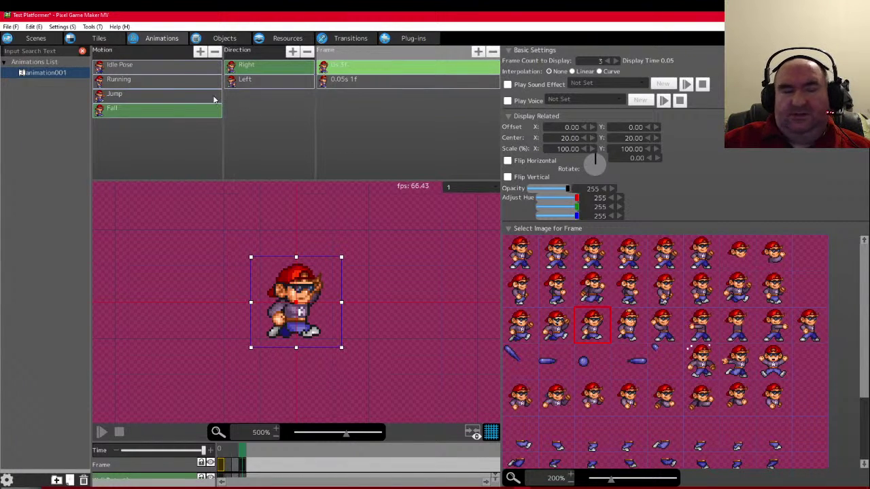
pyautogui.click(114, 67)
pyautogui.click(115, 79)
pyautogui.click(117, 94)
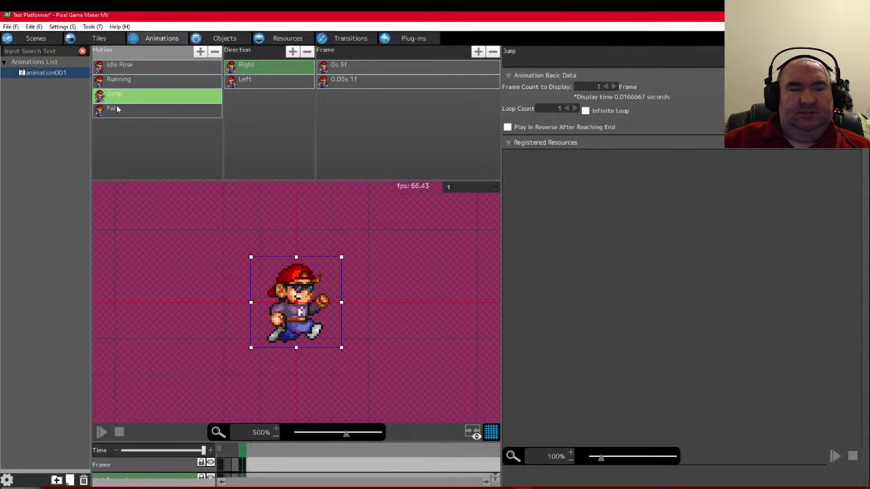
pyautogui.click(117, 109)
pyautogui.click(140, 70)
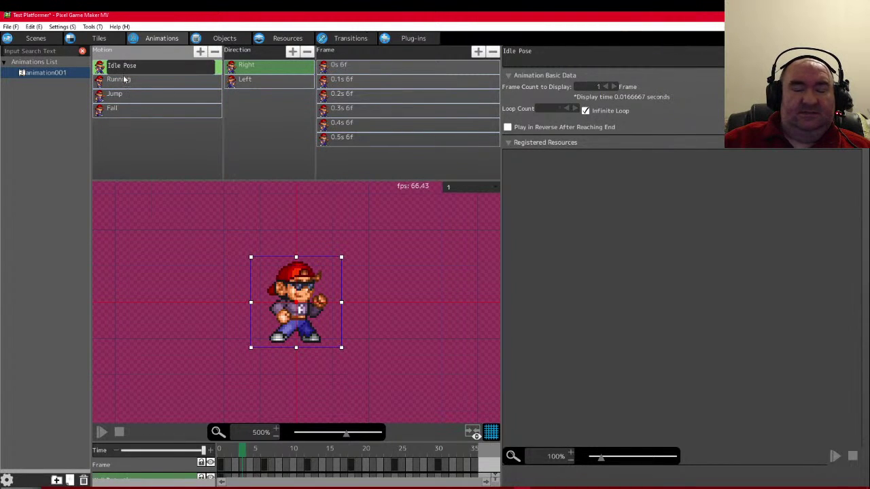
pyautogui.click(122, 82)
pyautogui.click(120, 95)
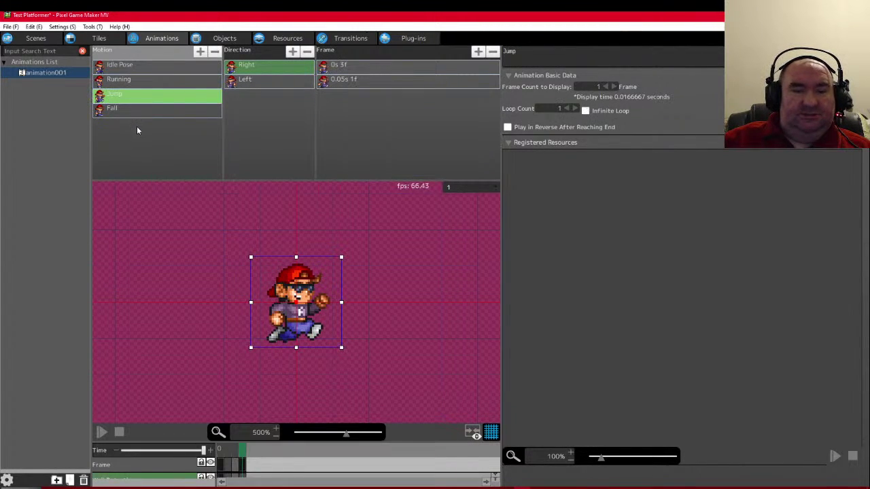
pyautogui.click(129, 110)
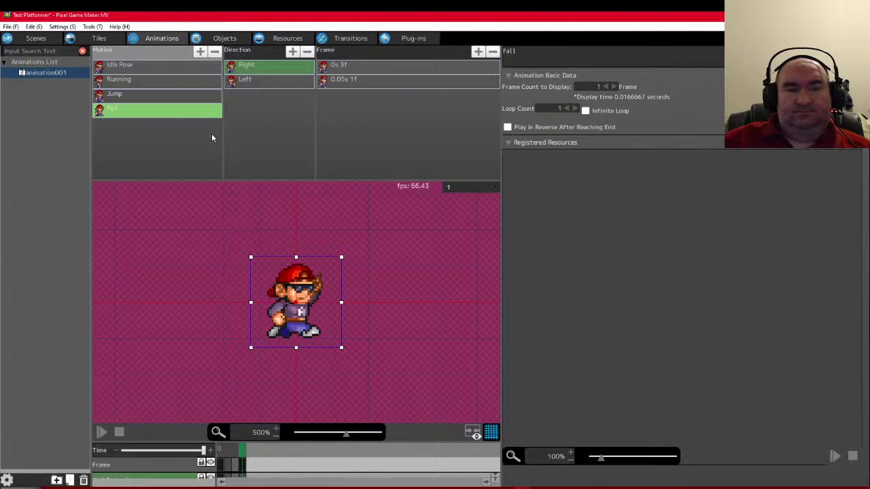
# - Rename animation001 as Andrew in its animation settings
pyautogui.click(227, 38)
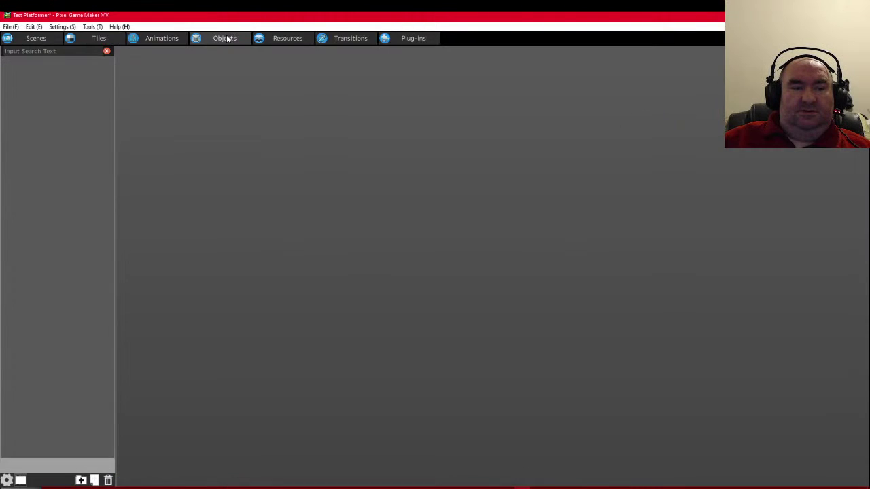
pyautogui.click(162, 39)
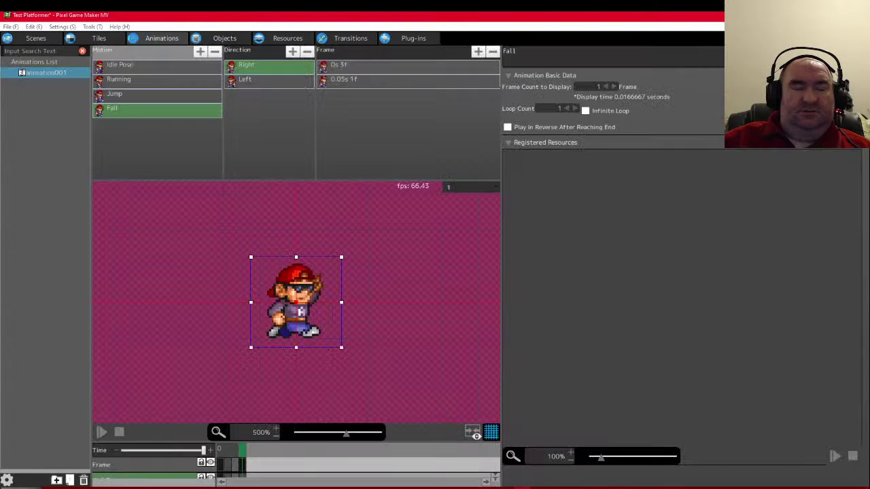
pyautogui.rightClick(44, 73)
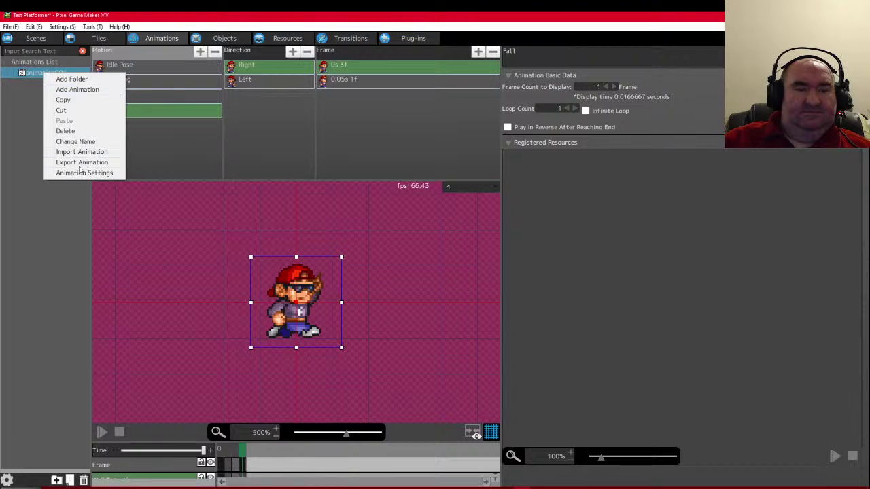
pyautogui.click(80, 172)
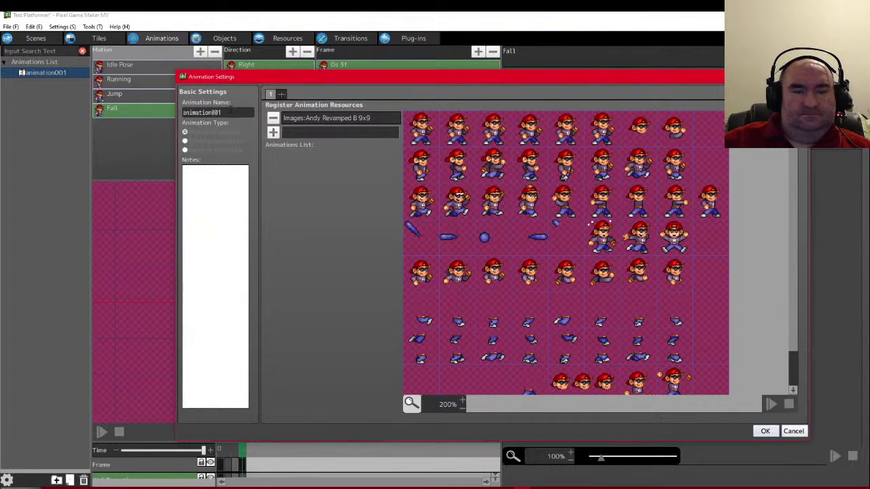
pyautogui.write('Andrew')
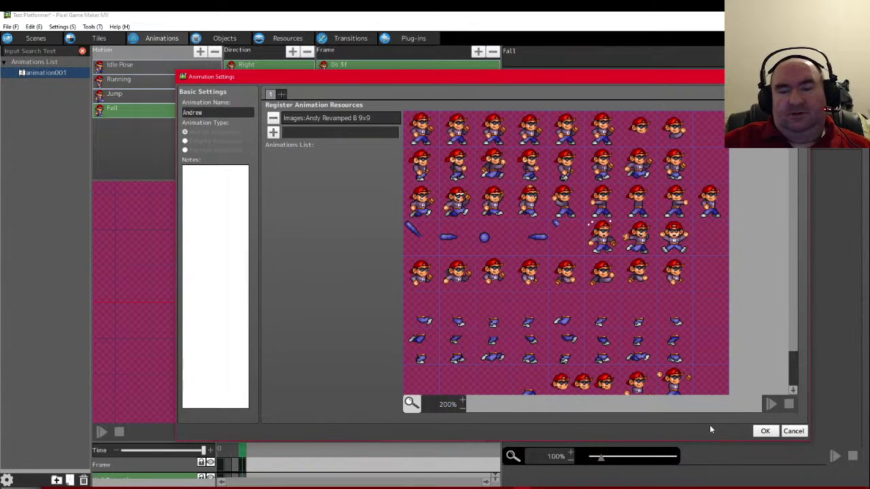
pyautogui.click(765, 430)
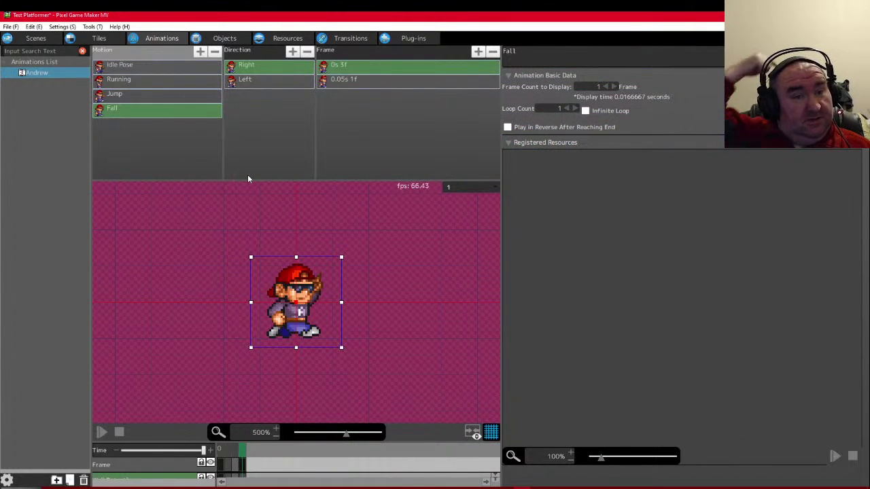
# - Add an object named Andrew that uses the Andrew animation and is controlled by the input device
pyautogui.click(224, 38)
pyautogui.rightClick(46, 82)
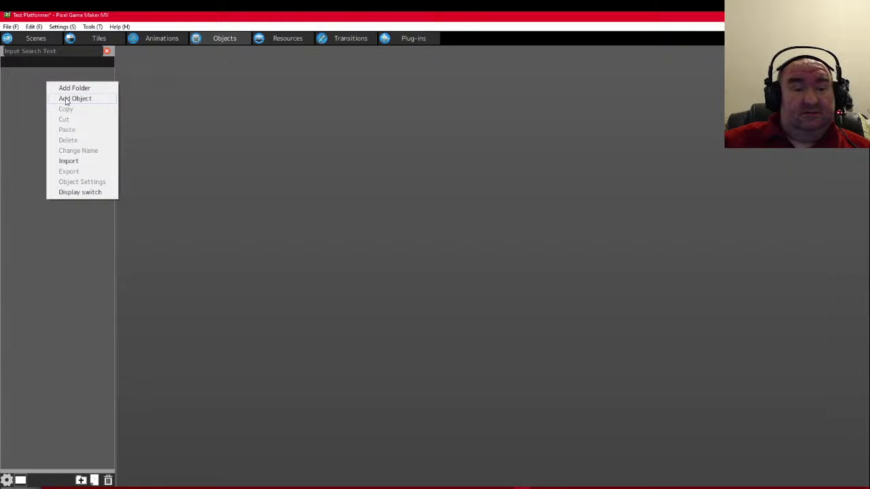
pyautogui.click(66, 100)
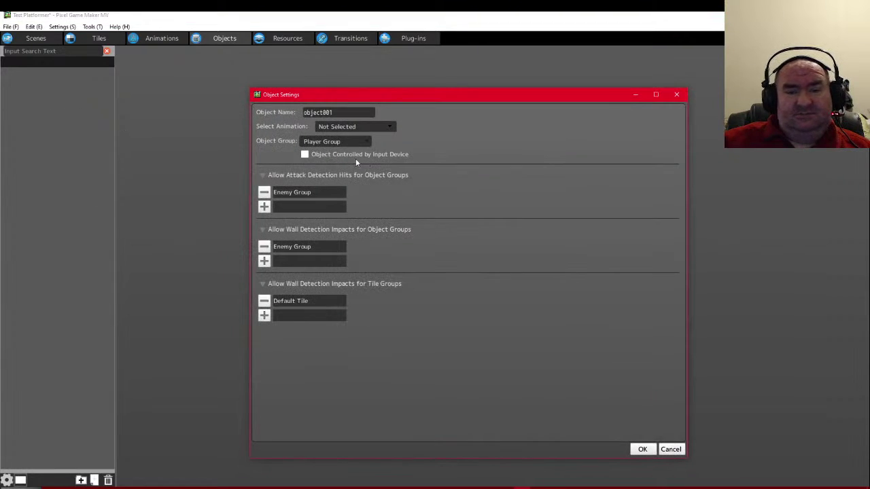
pyautogui.click(305, 155)
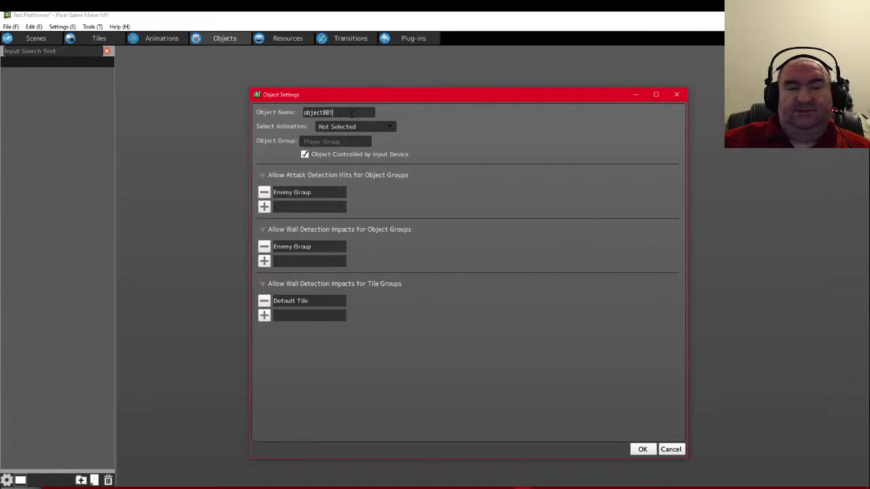
pyautogui.press('Tab')
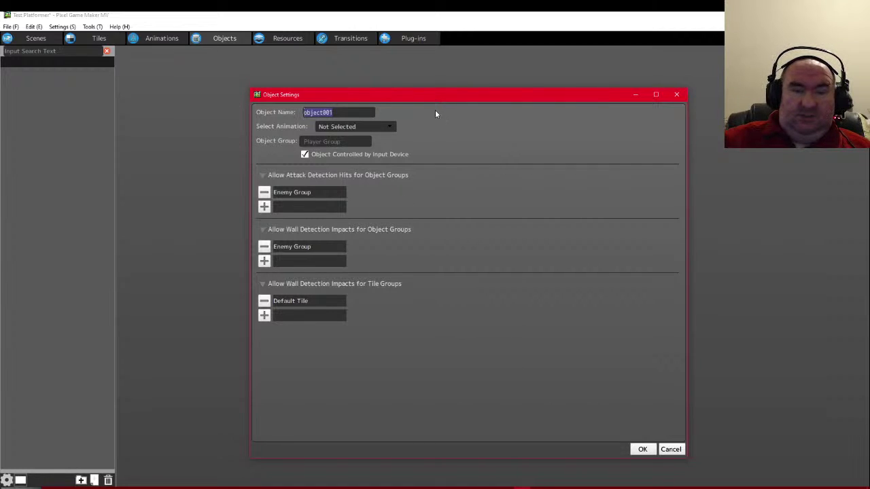
pyautogui.write('Andrew')
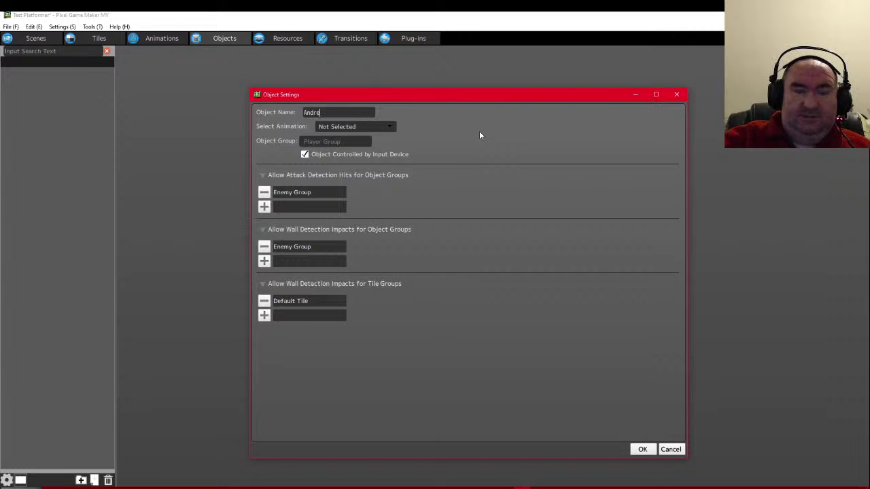
pyautogui.click(363, 126)
pyautogui.click(350, 149)
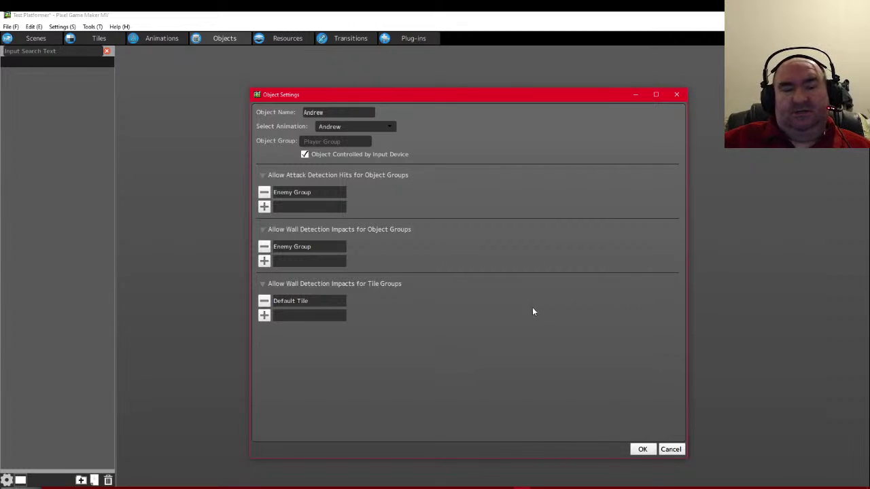
pyautogui.click(642, 449)
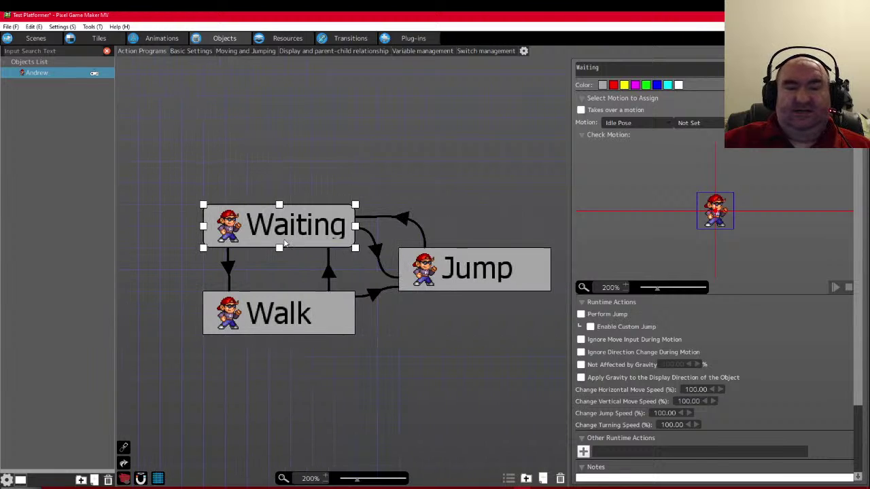
# - Assign the Running motion to the Walk action and the Jump motion to the Jump action
pyautogui.click(316, 314)
pyautogui.click(624, 123)
pyautogui.click(616, 153)
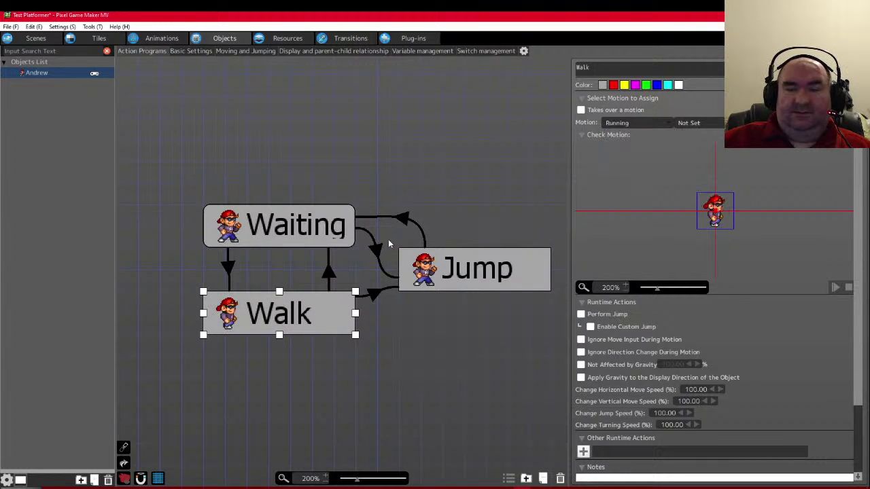
pyautogui.click(442, 276)
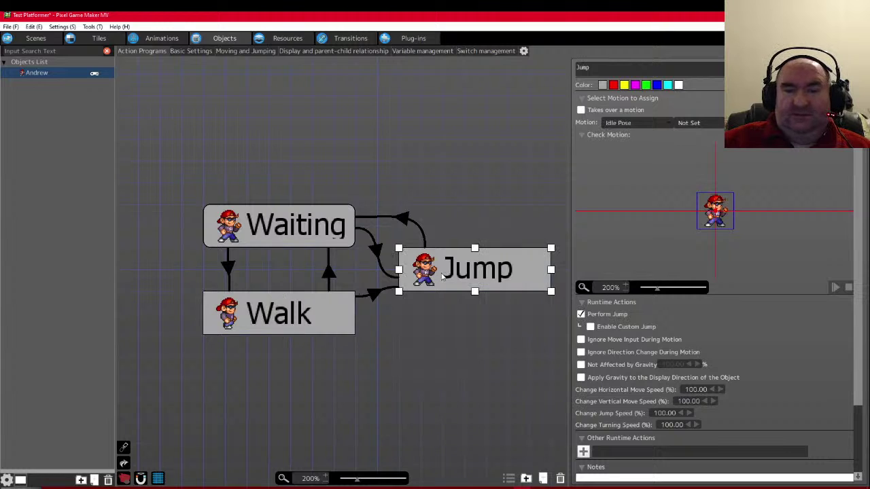
pyautogui.click(633, 124)
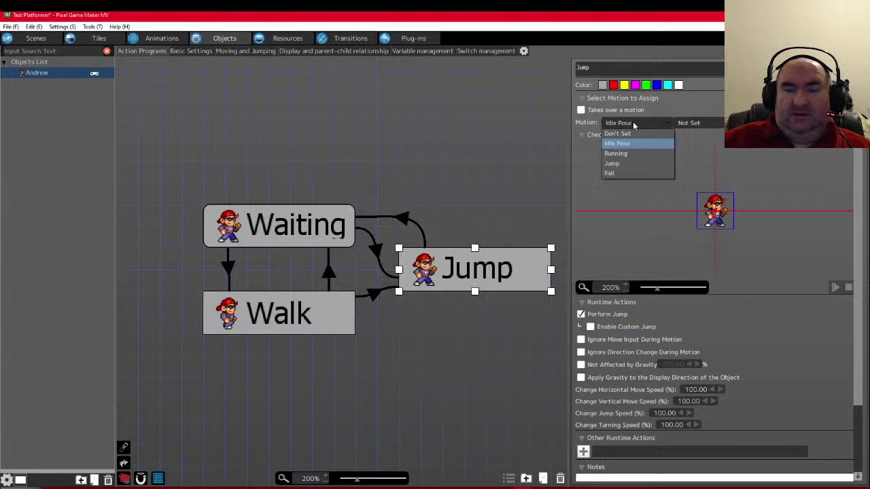
pyautogui.click(612, 164)
# - Move the Jump action level with Waiting in the action program and leave a wider gap between them
pyautogui.hscroll(2, 187, 277)
pyautogui.scroll(-1, 233, 292)
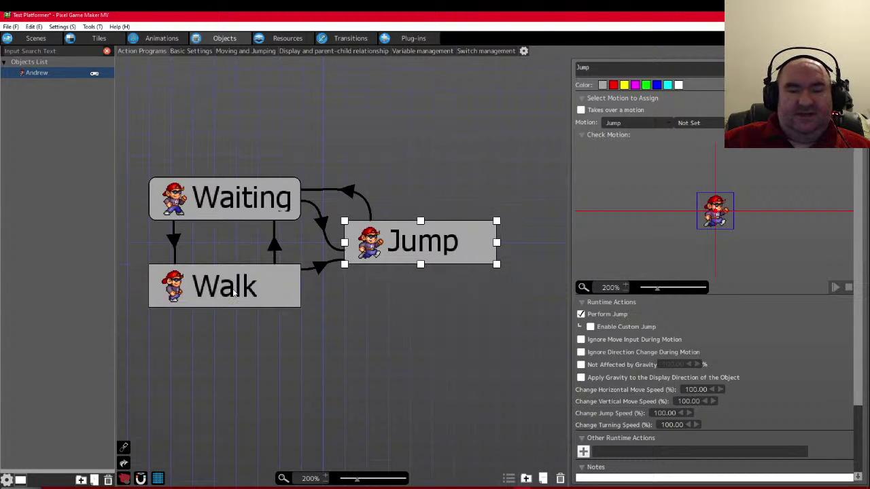
pyautogui.hscroll(1, 233, 291)
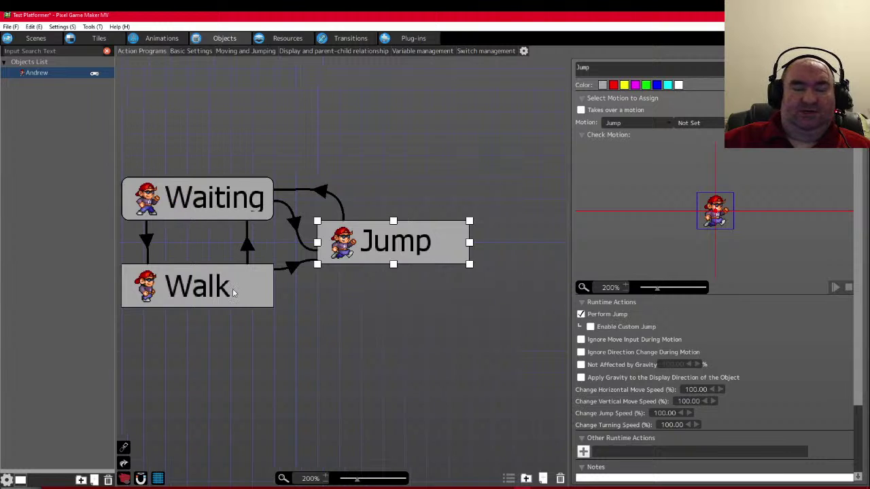
pyautogui.keyDown('ctrl'); pyautogui.scroll(-2, 233, 289); pyautogui.keyUp('ctrl')
pyautogui.keyDown('ctrl'); pyautogui.scroll(2, 227, 286); pyautogui.keyUp('ctrl')
pyautogui.scroll(2, 226, 284)
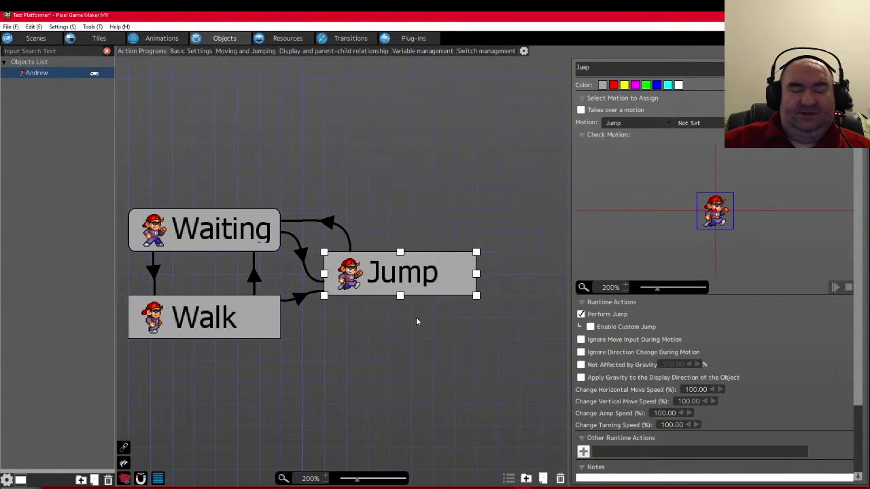
pyautogui.moveTo(386, 282); pyautogui.dragTo(389, 242)
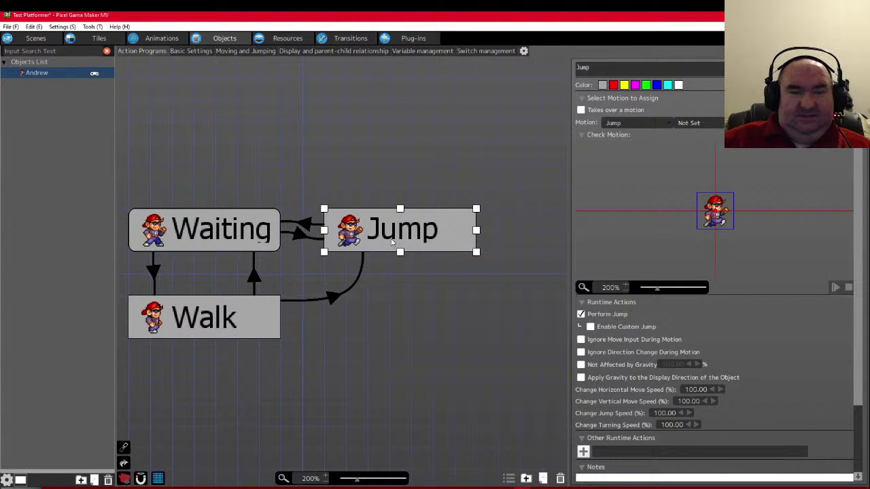
pyautogui.click(310, 223)
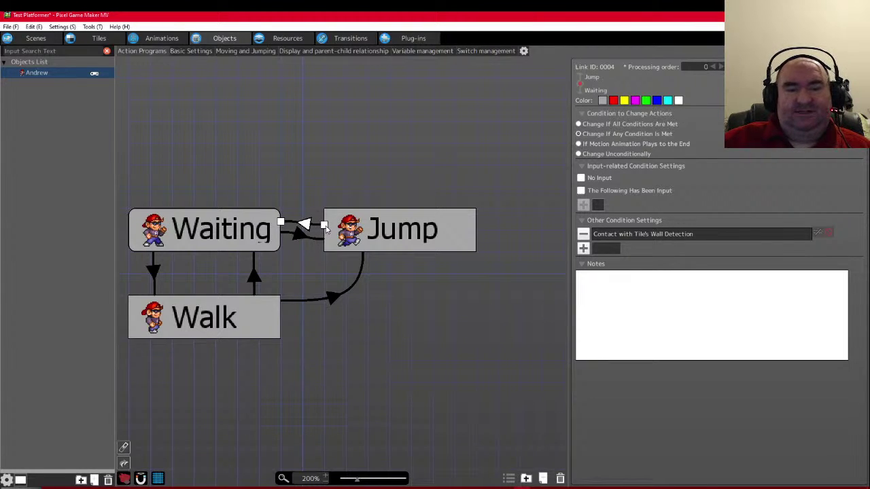
pyautogui.moveTo(325, 230); pyautogui.dragTo(371, 244)
pyautogui.click(315, 240)
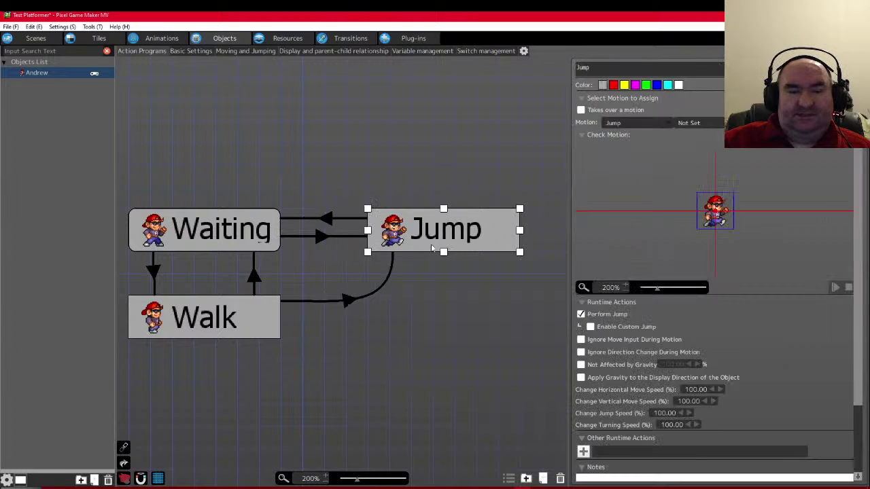
# - Try making the Jump block taller to realign both of its links with Waiting, and shrink it back to its original height
pyautogui.moveTo(487, 209); pyautogui.dragTo(487, 143)
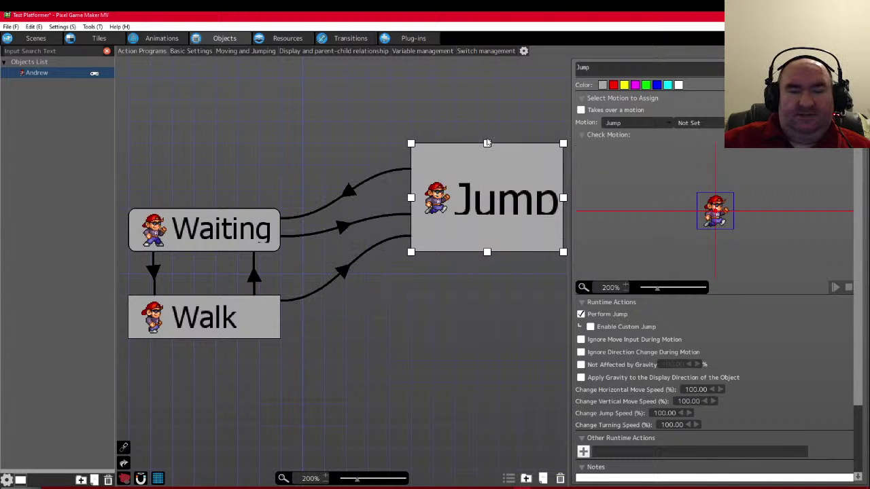
pyautogui.click(380, 218)
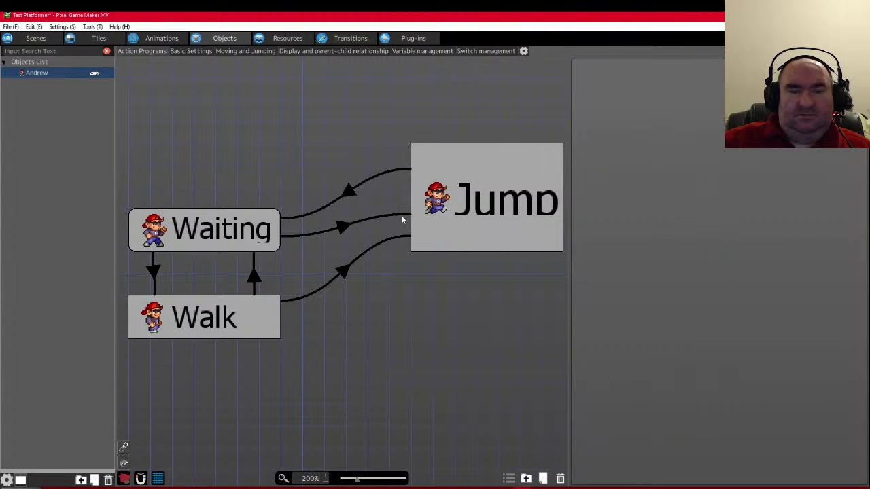
pyautogui.moveTo(410, 216); pyautogui.dragTo(411, 247)
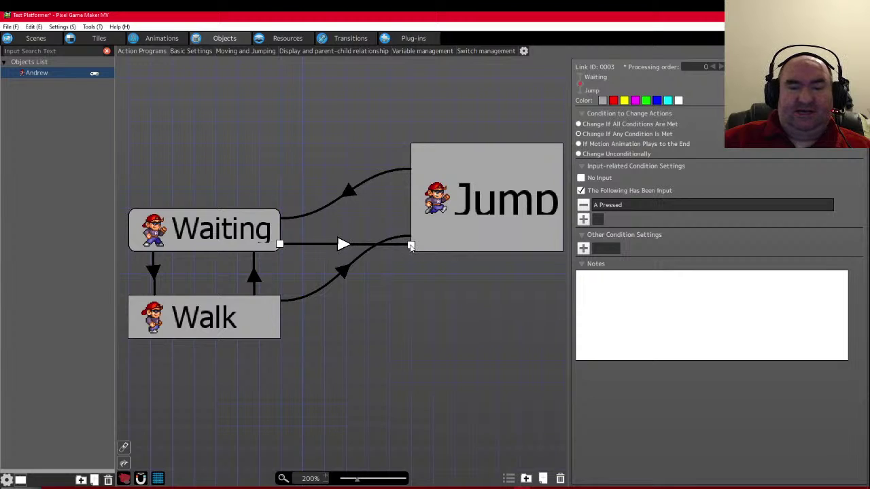
pyautogui.moveTo(411, 245); pyautogui.dragTo(411, 240)
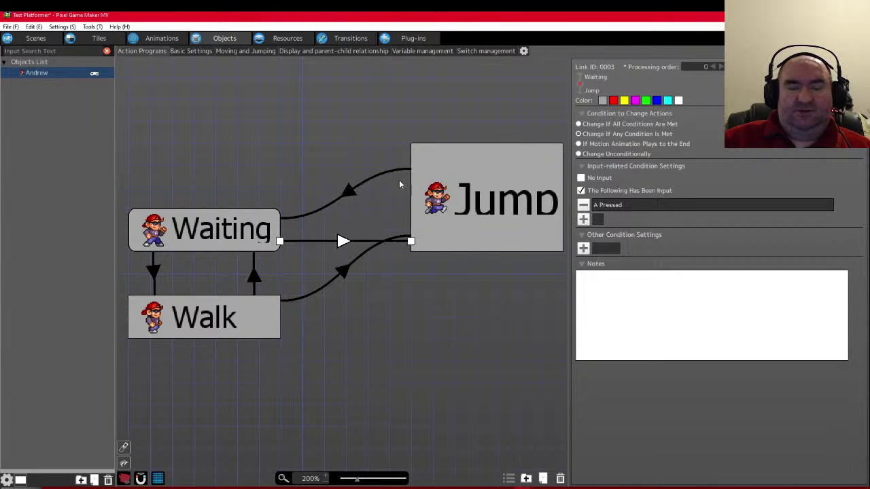
pyautogui.click(386, 176)
pyautogui.moveTo(411, 170); pyautogui.dragTo(412, 222)
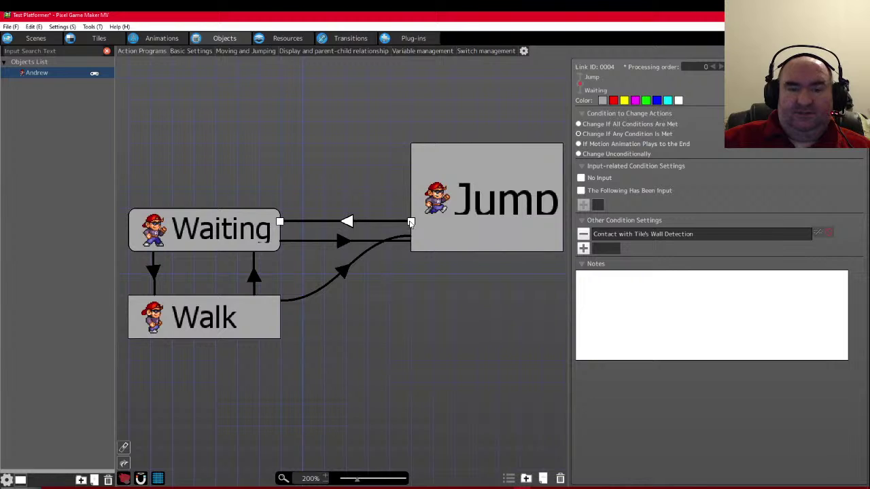
pyautogui.click(497, 145)
pyautogui.moveTo(487, 143); pyautogui.dragTo(484, 210)
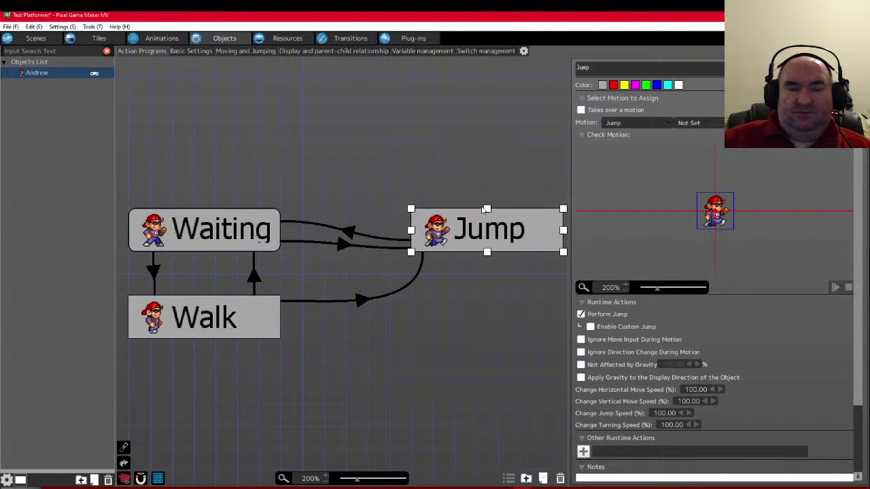
# - Straighten the two links between Waiting and Jump into parallel horizontal lines
pyautogui.click(391, 240)
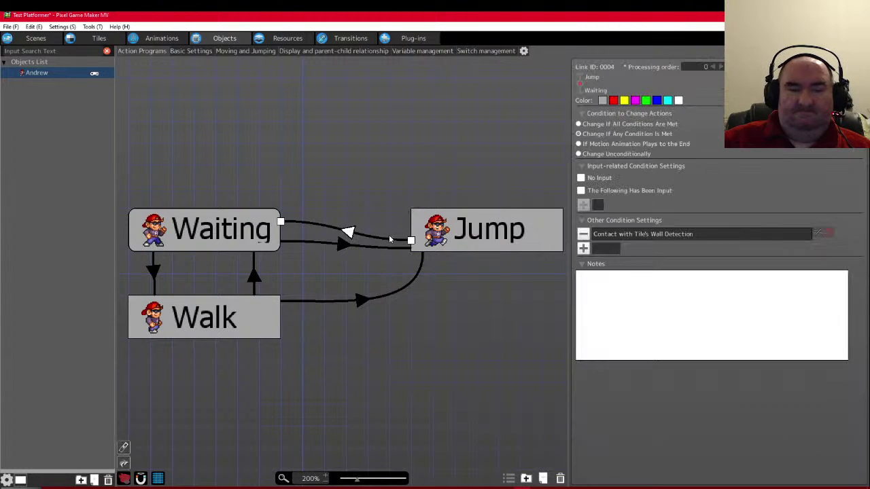
pyautogui.moveTo(410, 240)
pyautogui.mouseDown()
pyautogui.moveTo(411, 221)
pyautogui.moveTo(411, 240)
pyautogui.mouseUp()
pyautogui.click(352, 249)
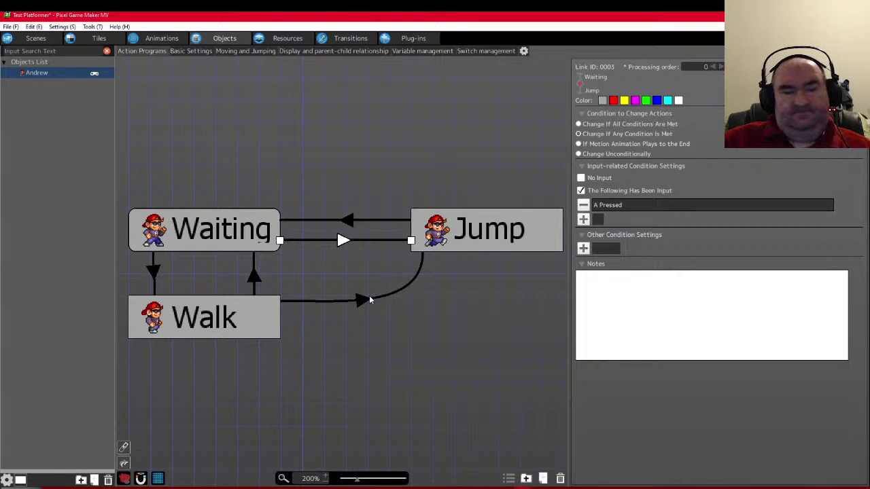
# - Examine how the Waiting, Walk and Jump actions are linked in the action program
pyautogui.hscroll(2, 208, 266)
pyautogui.scroll(-2, 335, 287)
pyautogui.scroll(2, 335, 291)
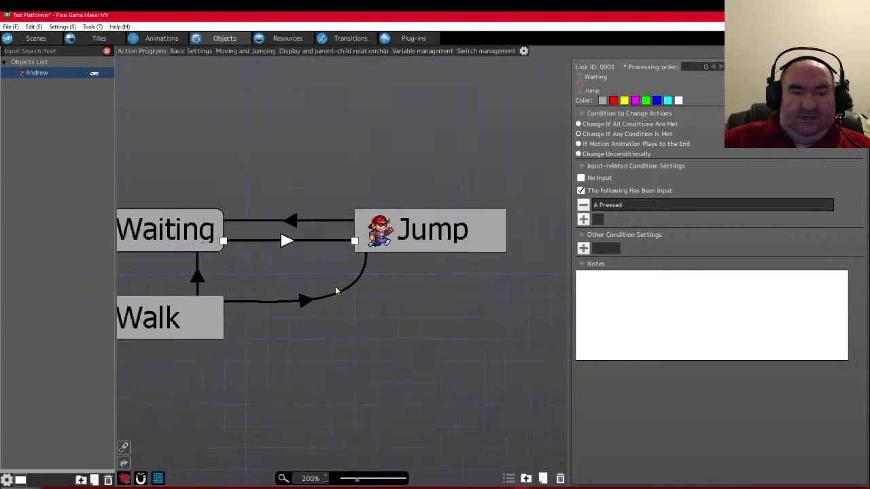
pyautogui.scroll(-3, 335, 291)
pyautogui.scroll(2, 204, 265)
pyautogui.scroll(-3, 265, 287)
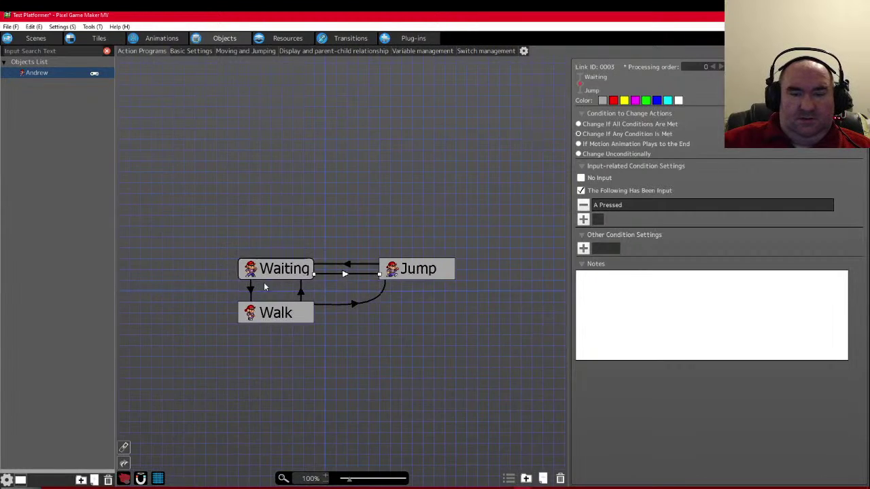
pyautogui.scroll(2, 265, 287)
pyautogui.hscroll(1, 279, 327)
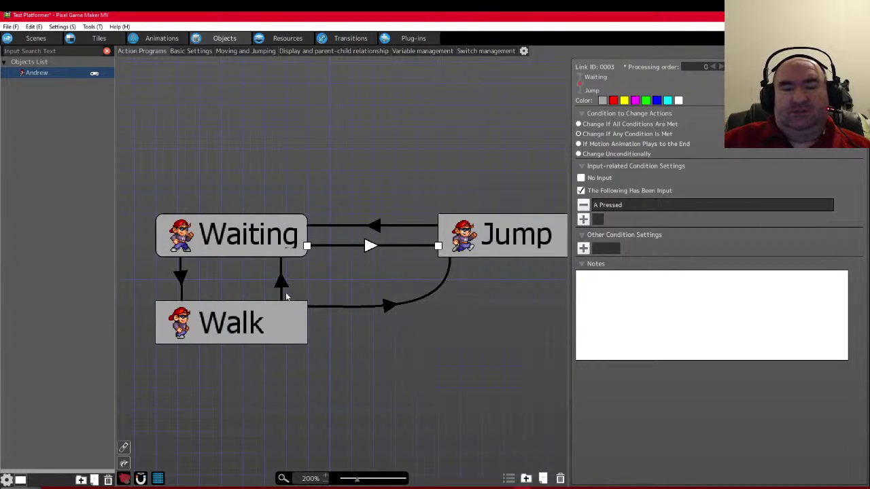
pyautogui.hscroll(1, 299, 285)
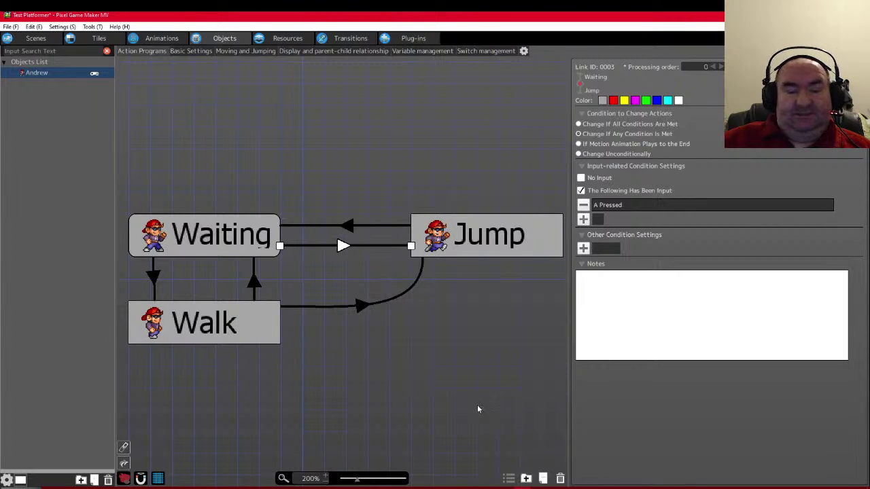
pyautogui.click(622, 488)
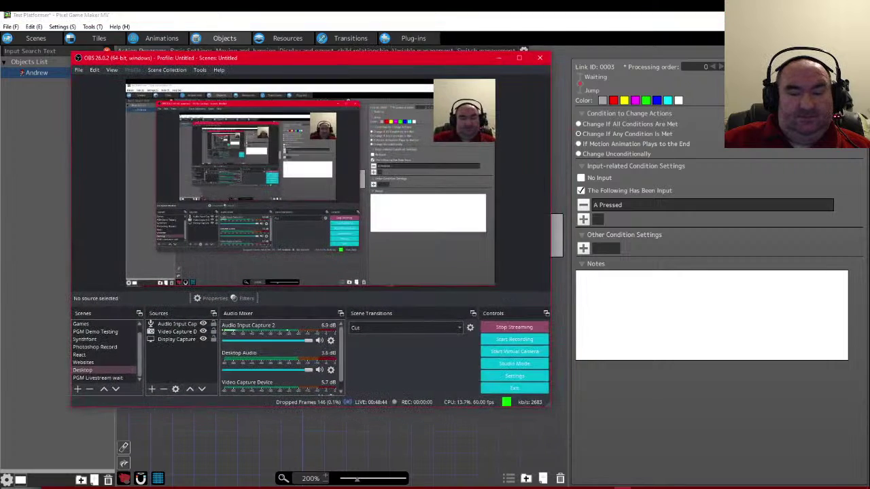
pyautogui.click(622, 488)
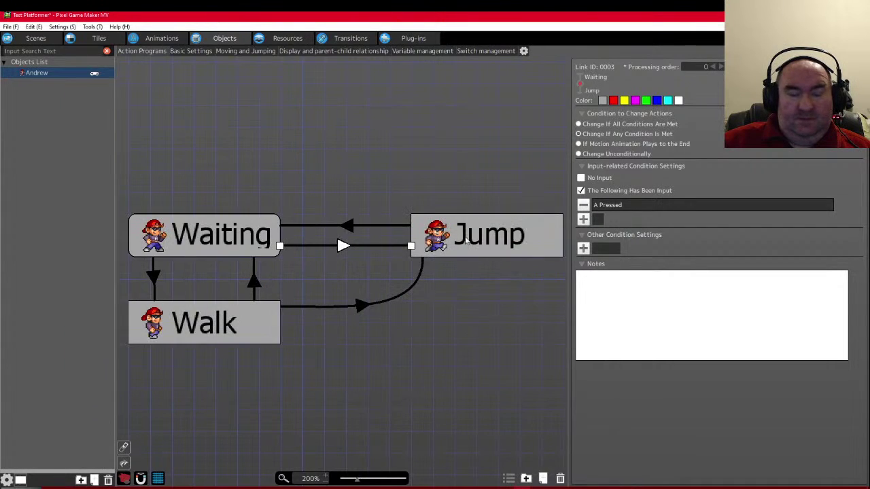
# - Move the Jump action slightly closer to Waiting and add a new action with the Fall motion directly beneath it
pyautogui.moveTo(422, 239); pyautogui.dragTo(399, 239)
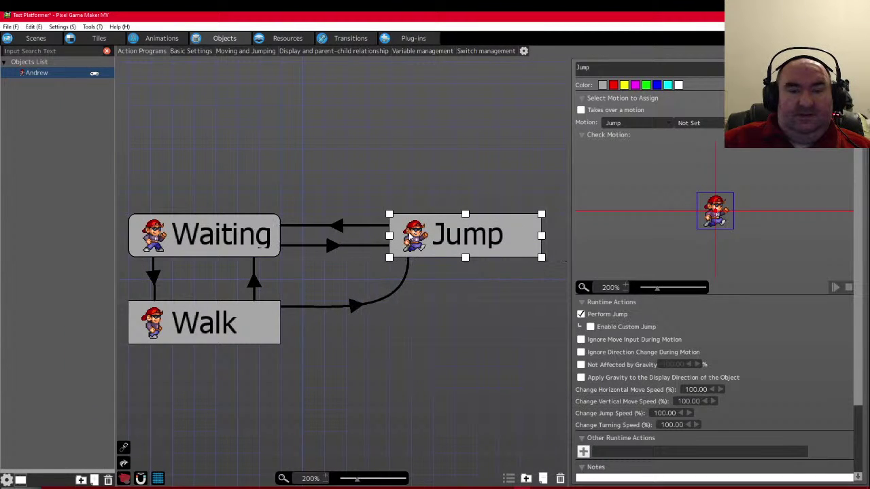
pyautogui.rightClick(479, 320)
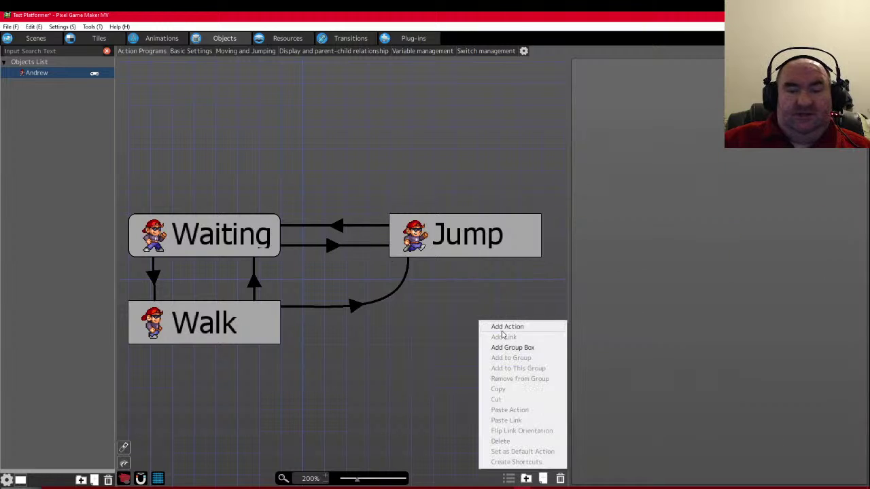
pyautogui.click(499, 327)
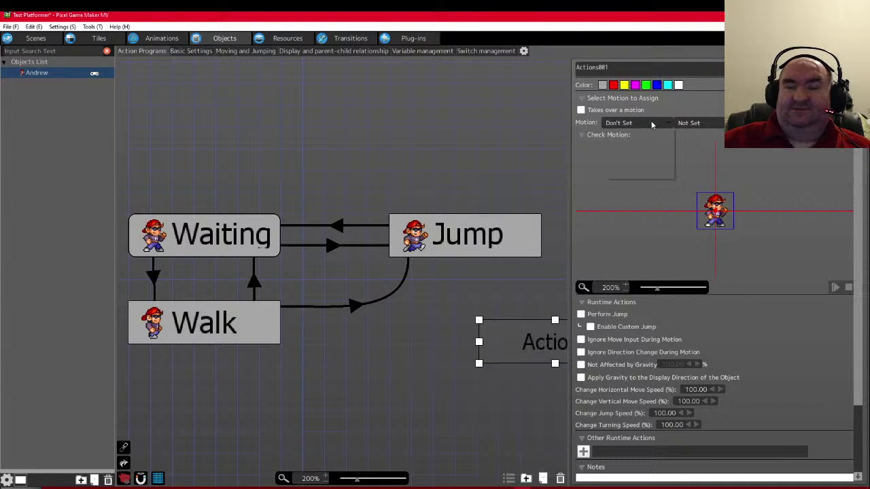
pyautogui.click(654, 124)
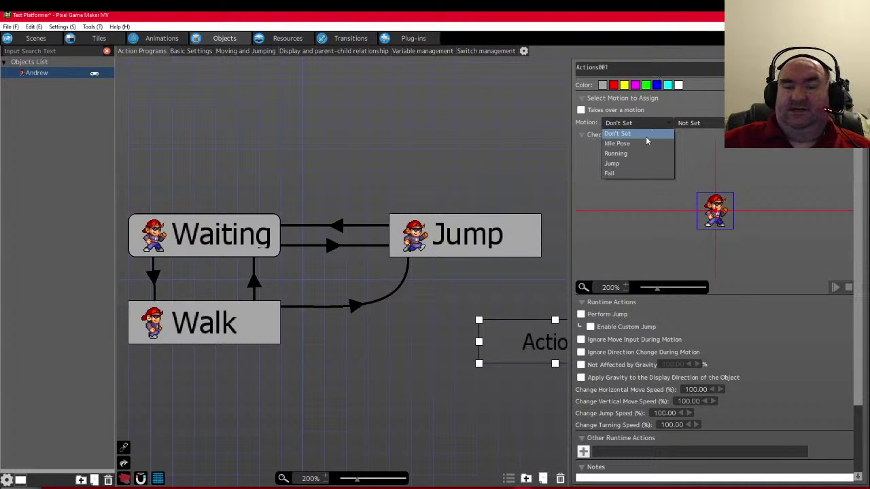
pyautogui.click(628, 172)
pyautogui.moveTo(508, 338); pyautogui.dragTo(413, 307)
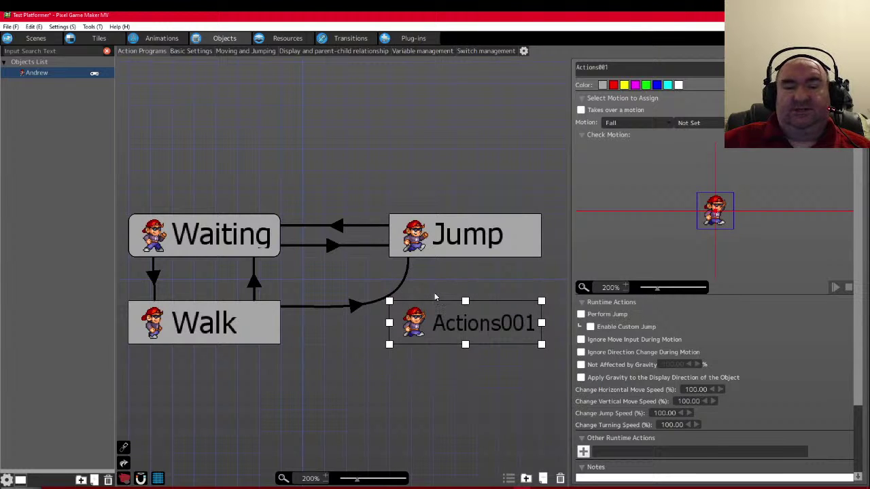
# - Rename the new action beneath Jump as Fall
pyautogui.hscroll(2, 418, 292)
pyautogui.hscroll(-3, 411, 272)
pyautogui.scroll(-1, 416, 270)
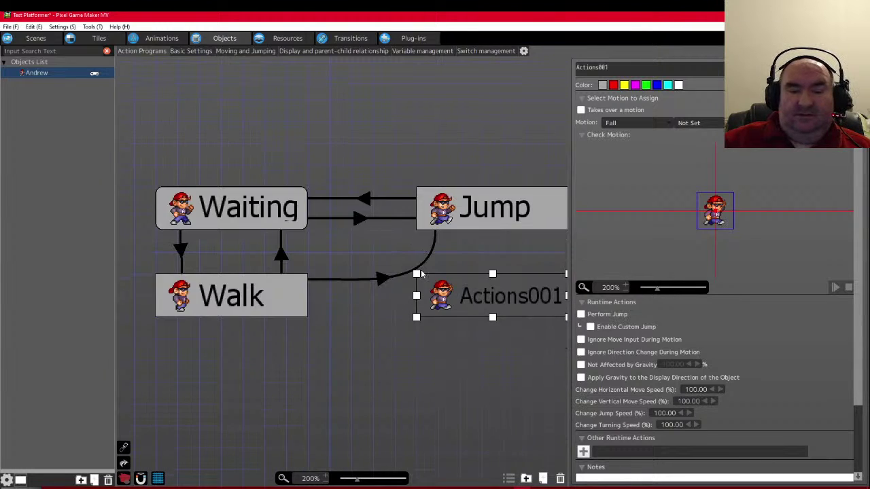
pyautogui.scroll(-3, 421, 270)
pyautogui.scroll(3, 435, 244)
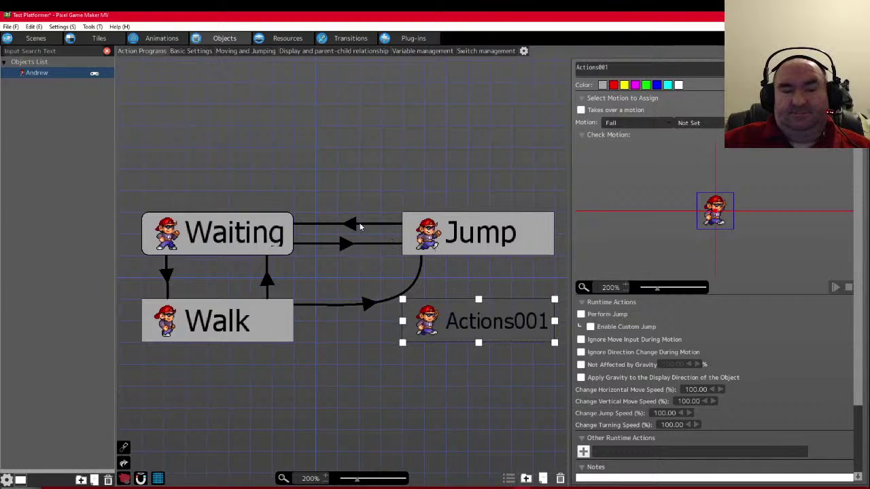
pyautogui.click(358, 226)
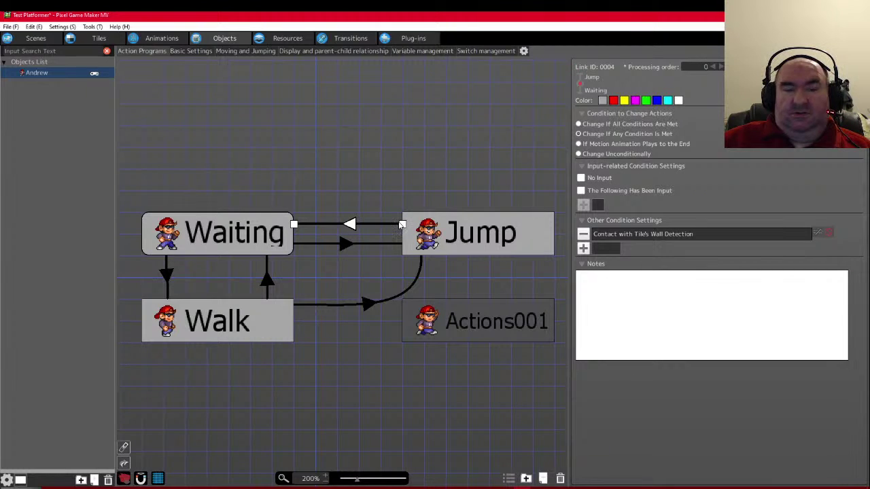
pyautogui.click(486, 234)
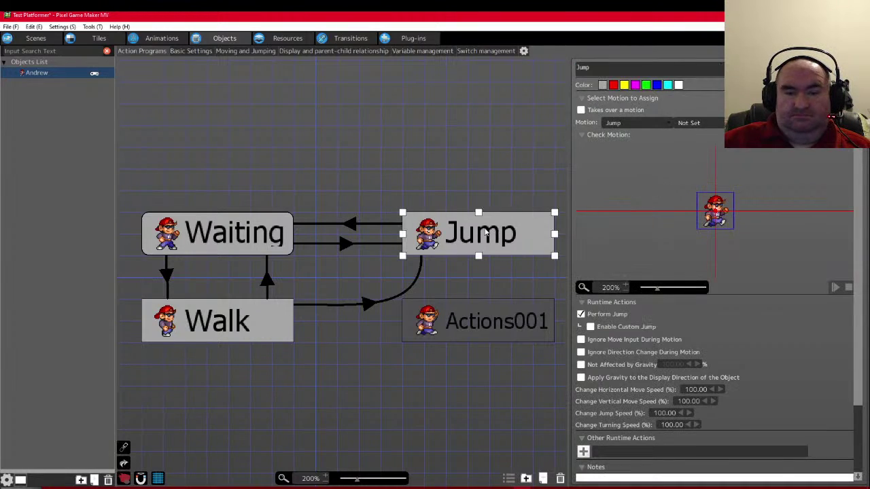
pyautogui.rightClick(479, 229)
pyautogui.click(431, 308)
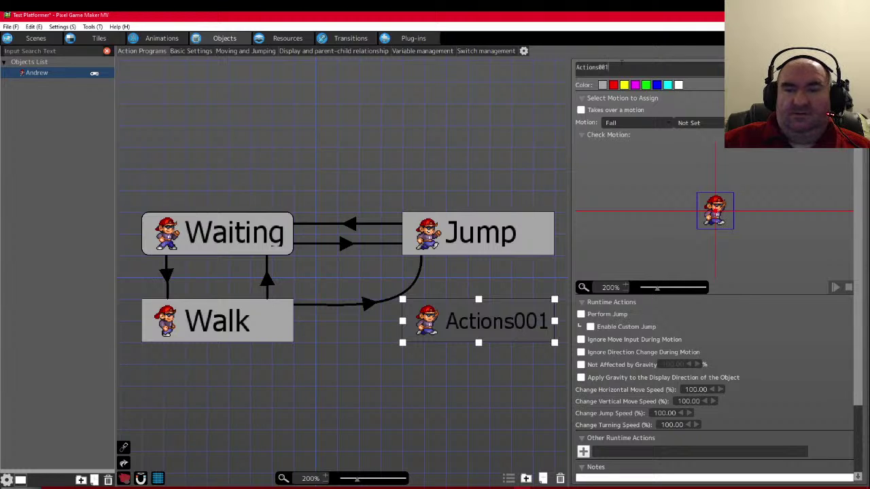
pyautogui.write('Fall')
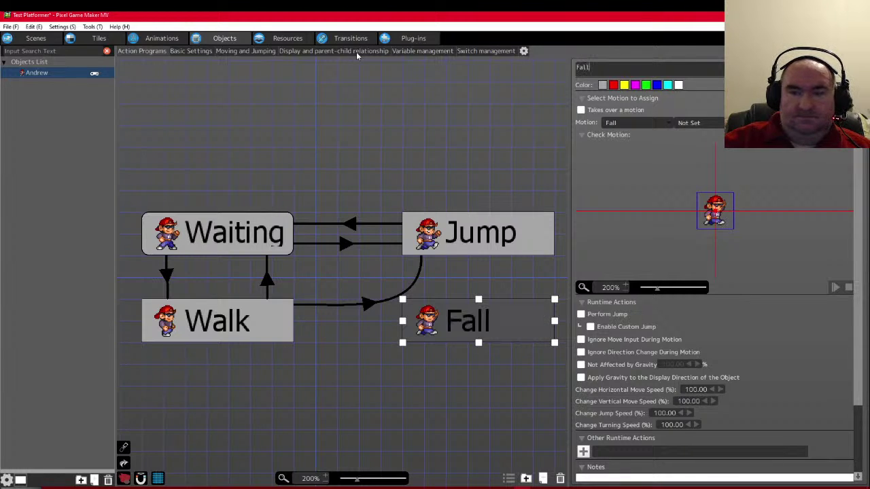
# - Link the Jump action to Fall and adjust the link into a straight vertical line
pyautogui.rightClick(530, 243)
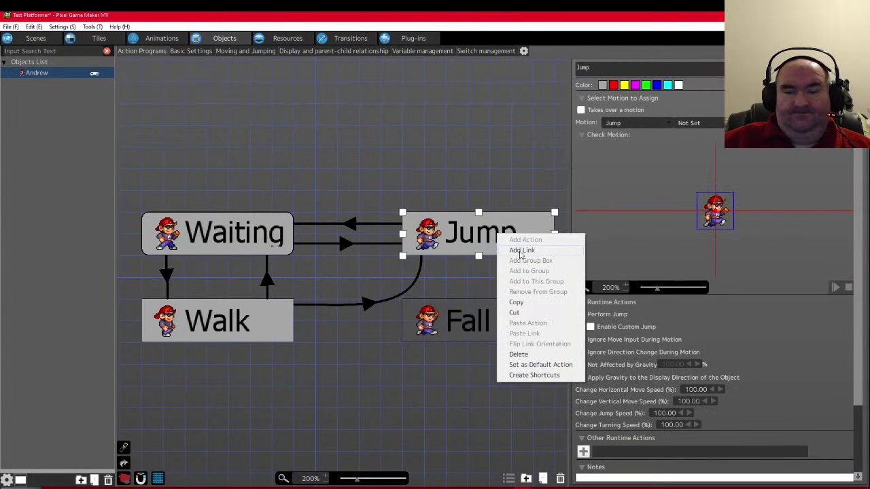
pyautogui.click(520, 252)
pyautogui.click(462, 325)
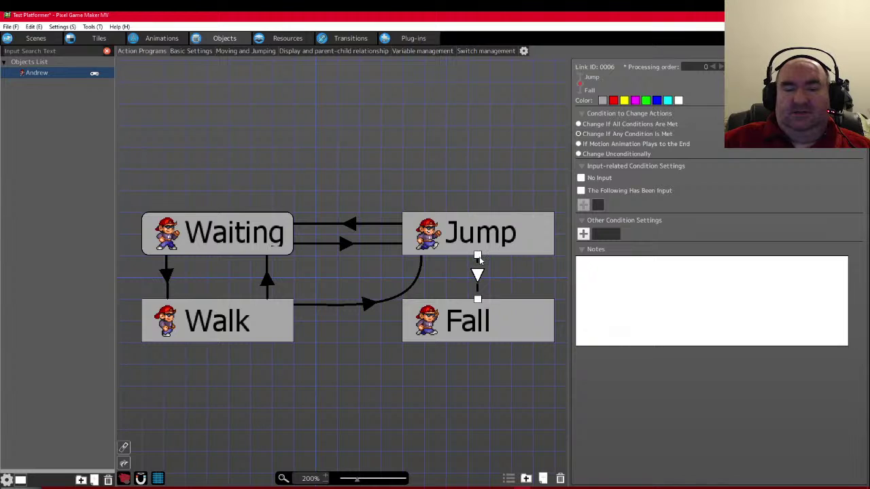
pyautogui.moveTo(478, 257)
pyautogui.mouseDown()
pyautogui.moveTo(463, 259)
pyautogui.moveTo(477, 258)
pyautogui.mouseUp()
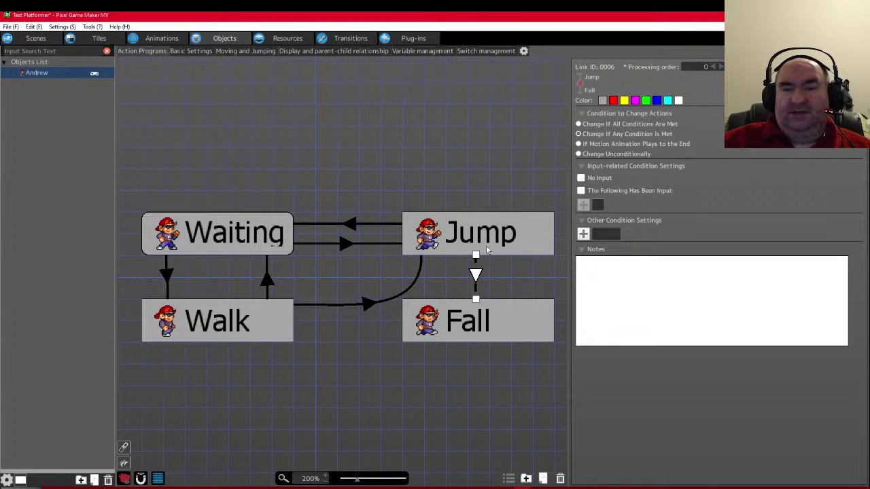
# - Add Jump Peak Reached as the other condition of the link from Jump to Fall
pyautogui.click(583, 234)
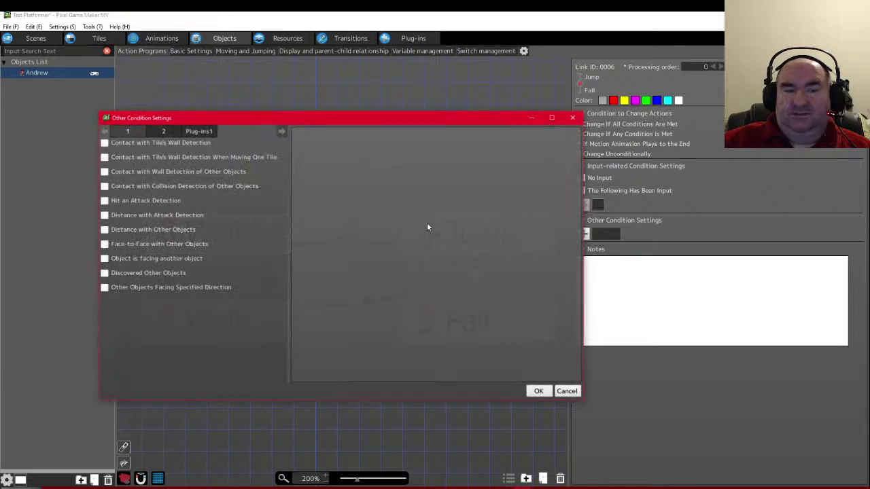
pyautogui.click(170, 133)
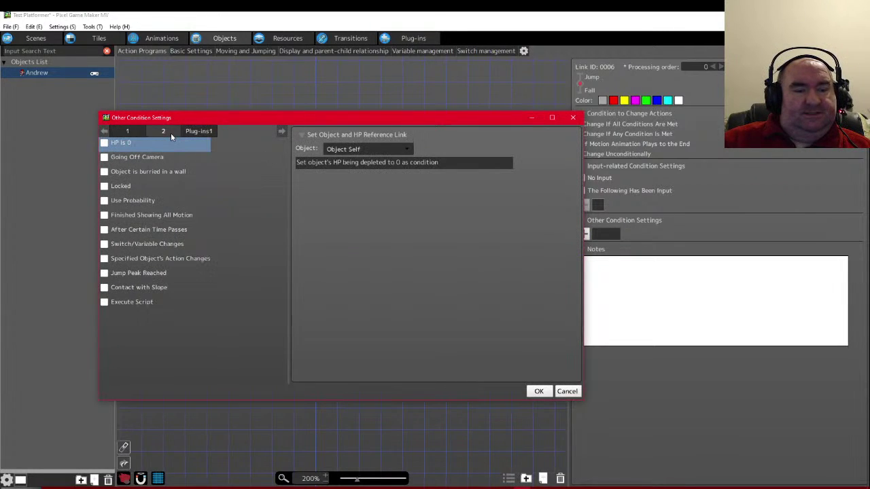
pyautogui.click(120, 275)
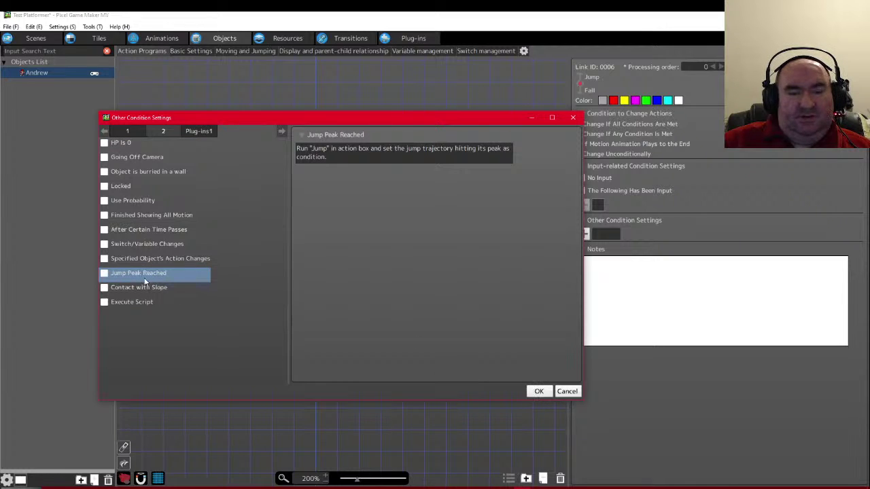
pyautogui.click(104, 273)
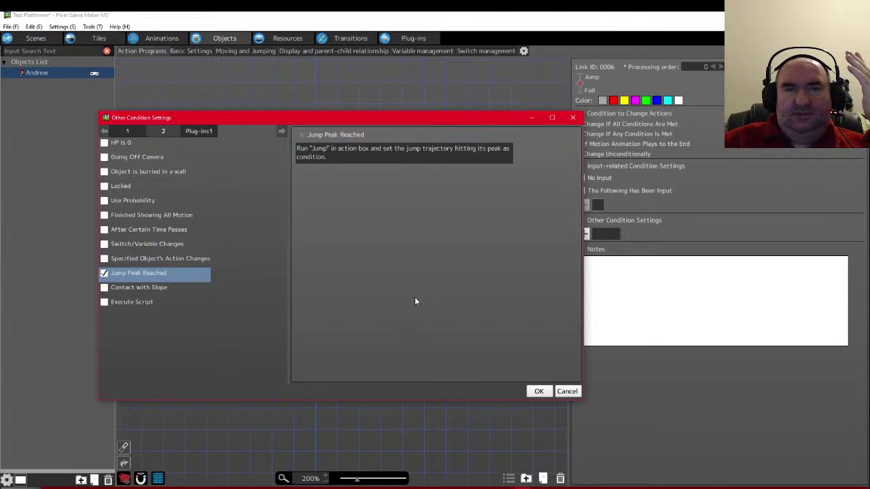
pyautogui.click(529, 391)
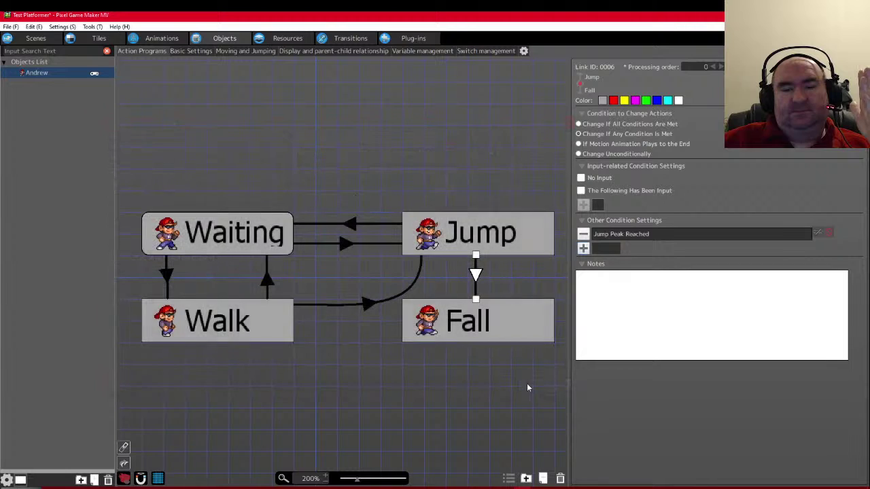
# - Reattach the start of the Jump-to-Waiting link to the Fall action so that Fall leads back to Waiting
pyautogui.click(492, 327)
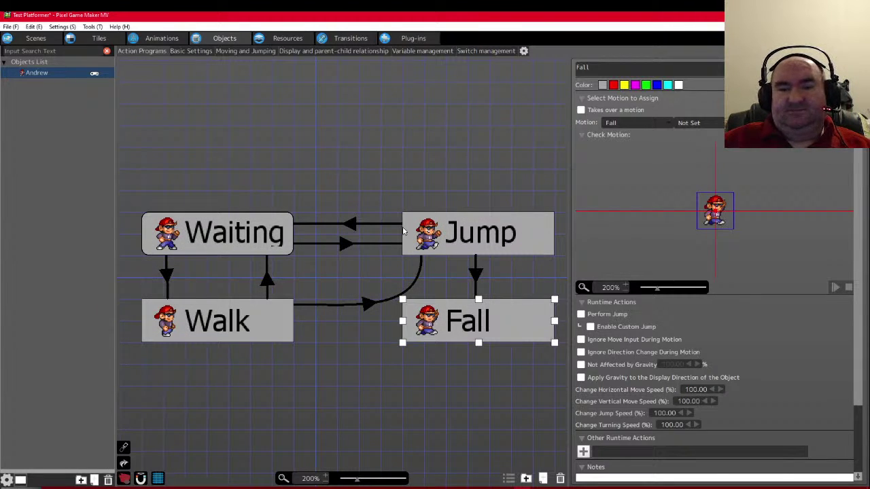
pyautogui.click(349, 245)
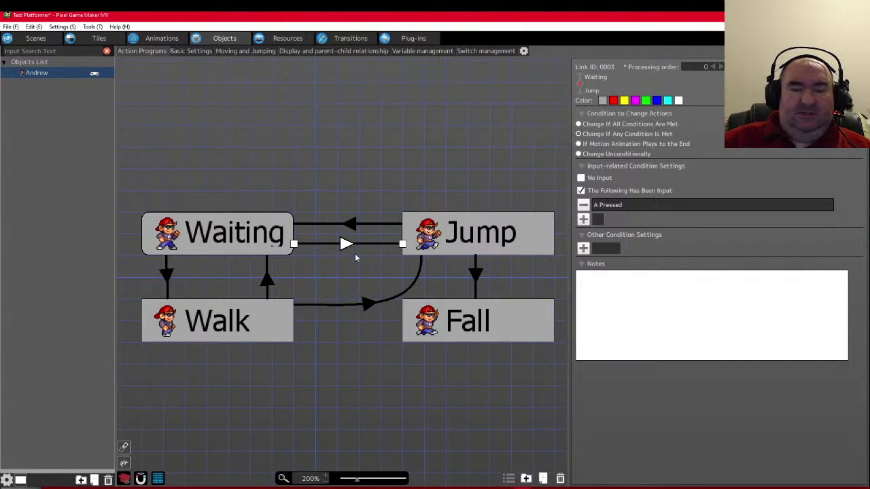
pyautogui.click(349, 224)
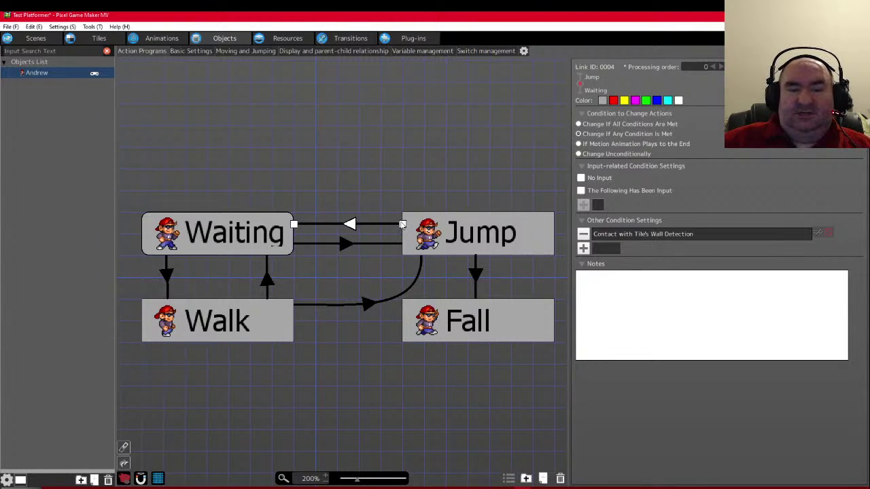
pyautogui.moveTo(402, 225); pyautogui.dragTo(408, 330)
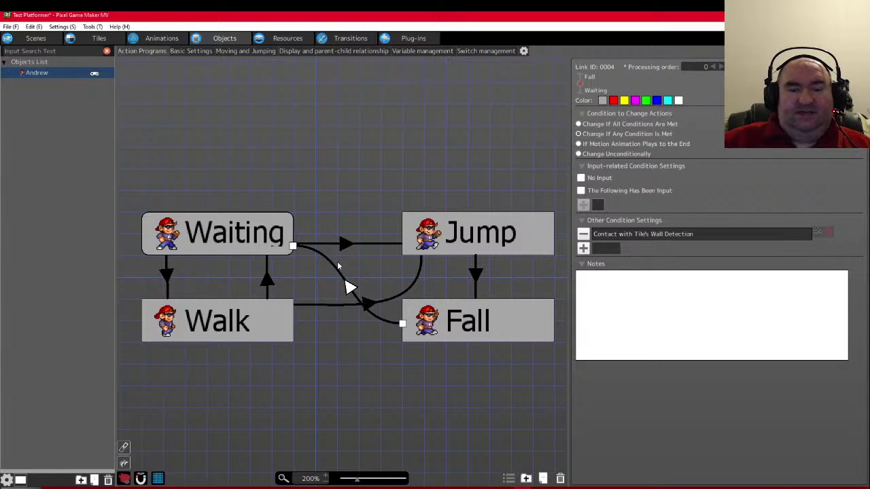
# - Examine the Waiting, Walk, Jump and Fall actions and how their links lead from one to another
pyautogui.scroll(-1, 344, 285)
pyautogui.keyDown('ctrl'); pyautogui.scroll(-2, 343, 272); pyautogui.keyUp('ctrl')
pyautogui.keyDown('ctrl'); pyautogui.scroll(1, 293, 227); pyautogui.keyUp('ctrl')
pyautogui.keyDown('ctrl'); pyautogui.scroll(1, 293, 226); pyautogui.keyUp('ctrl')
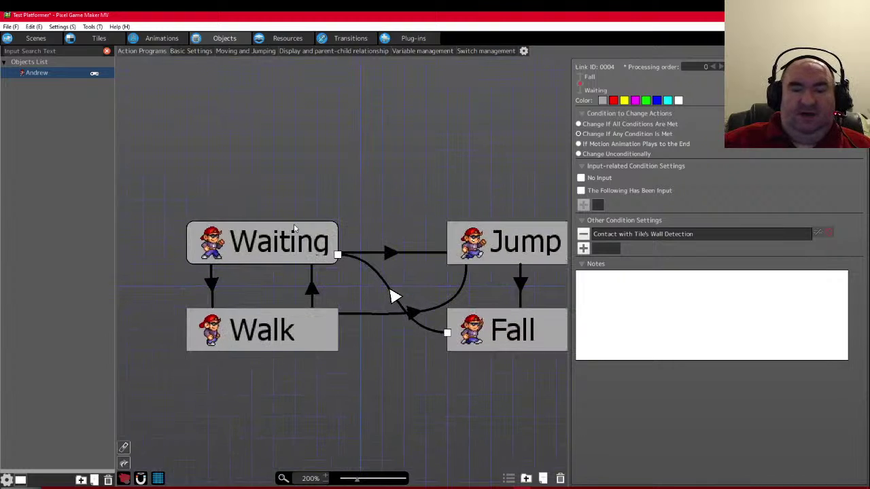
pyautogui.hscroll(1, 332, 239)
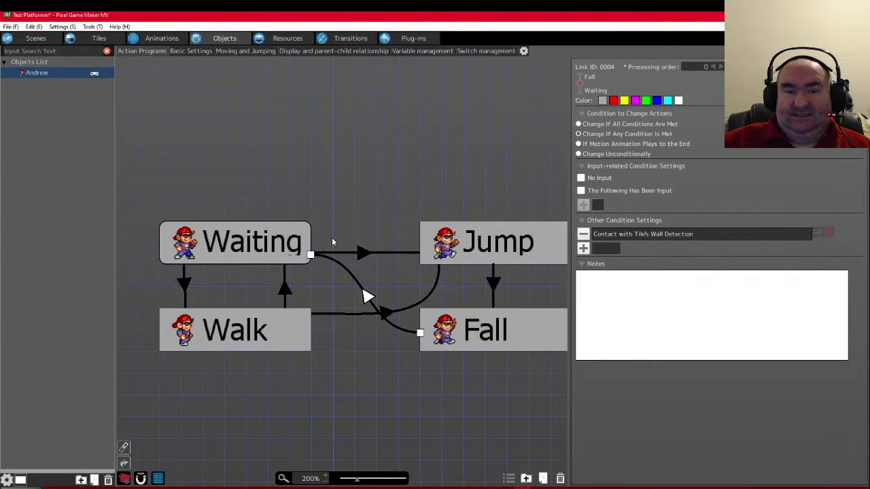
pyautogui.scroll(-1, 332, 242)
pyautogui.hscroll(1, 332, 241)
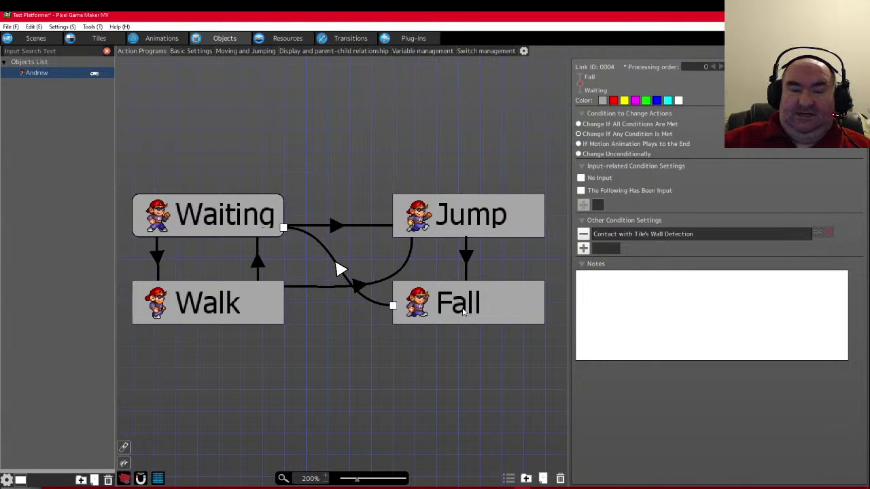
pyautogui.click(229, 221)
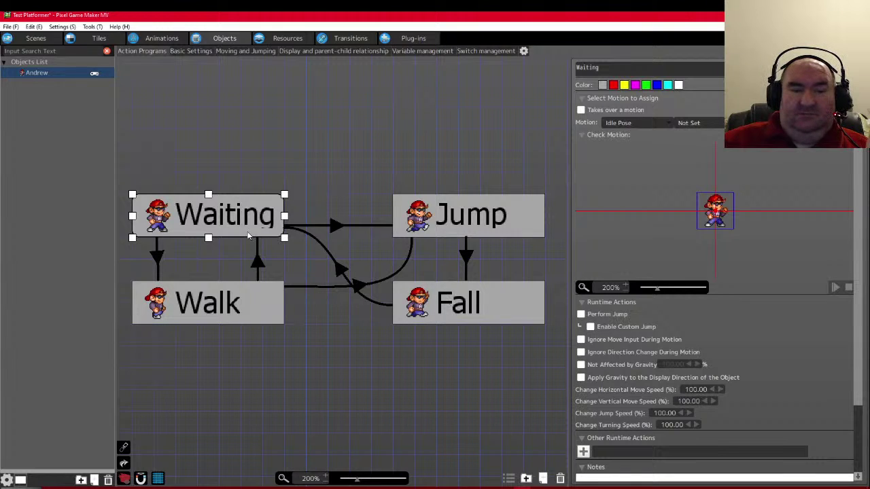
pyautogui.click(425, 309)
pyautogui.click(228, 231)
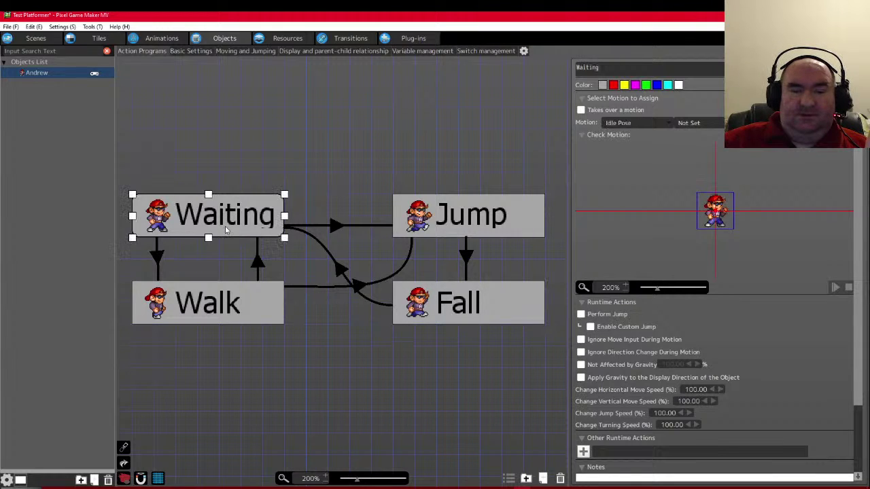
pyautogui.click(445, 293)
pyautogui.click(204, 219)
pyautogui.click(457, 310)
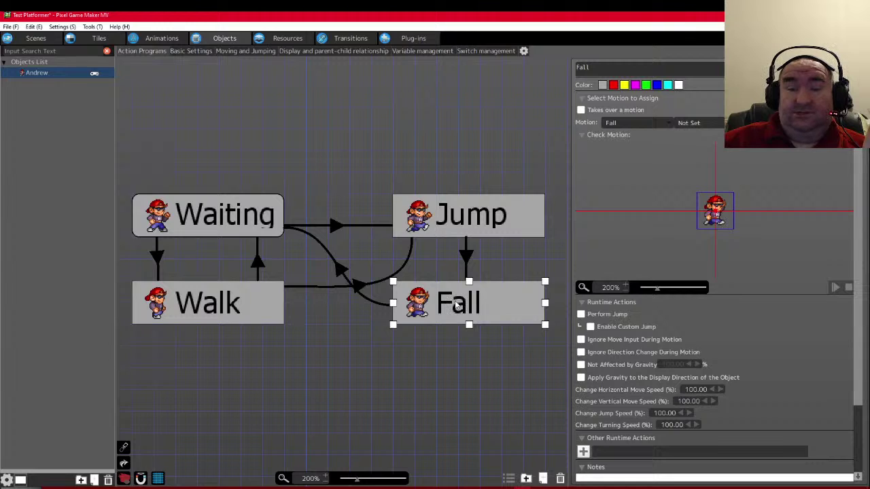
pyautogui.click(439, 218)
pyautogui.click(252, 216)
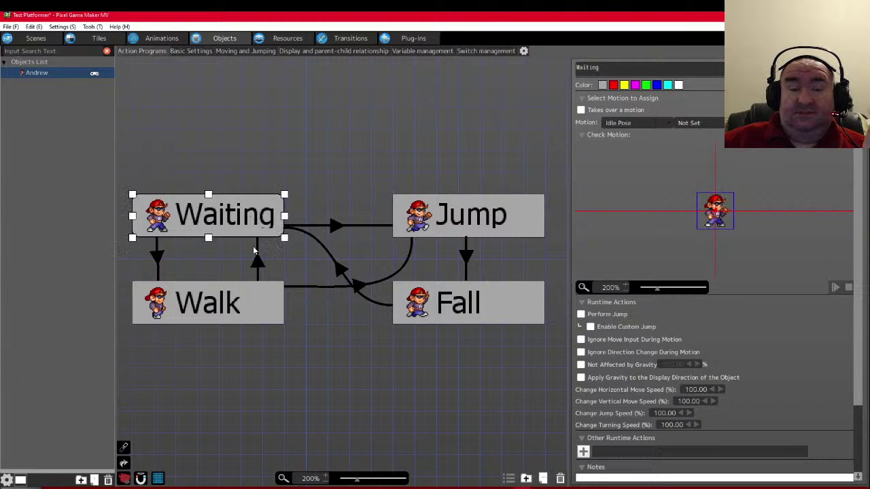
pyautogui.click(239, 306)
pyautogui.click(473, 321)
pyautogui.click(466, 217)
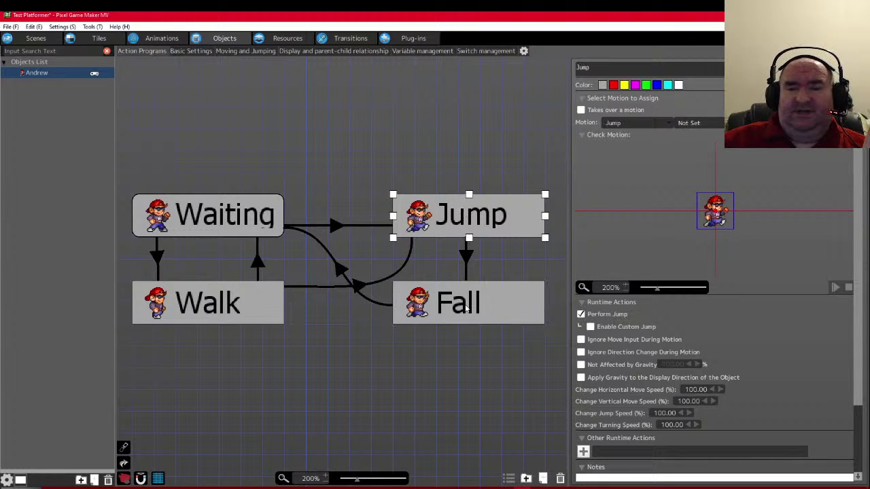
pyautogui.click(242, 224)
pyautogui.click(251, 302)
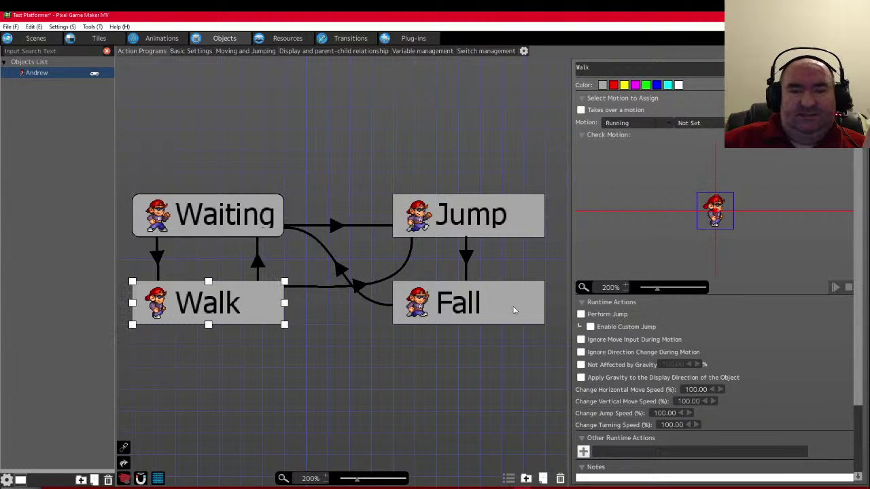
pyautogui.click(471, 307)
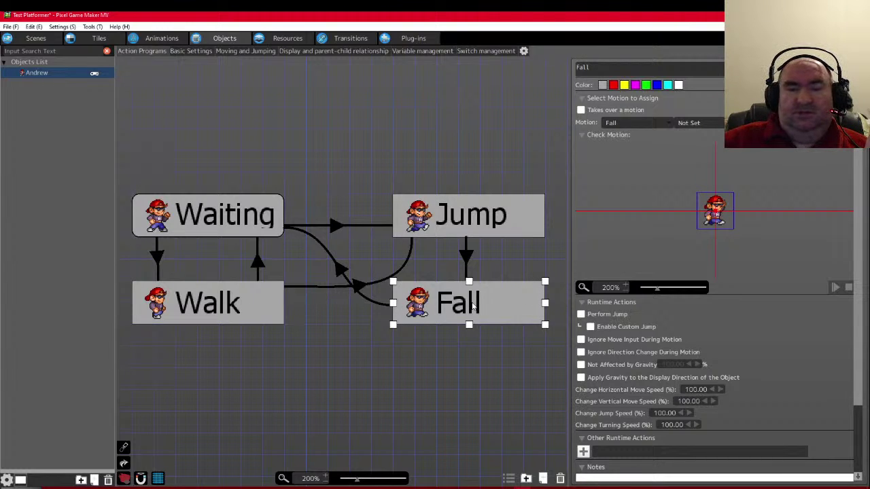
# - Create a shortcut of the Waiting action and place it below the Fall action
pyautogui.click(340, 270)
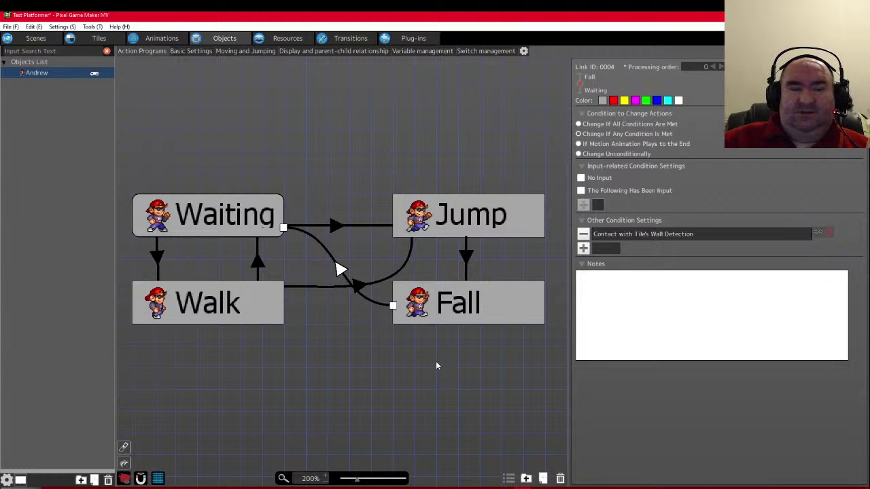
pyautogui.click(204, 216)
pyautogui.rightClick(207, 216)
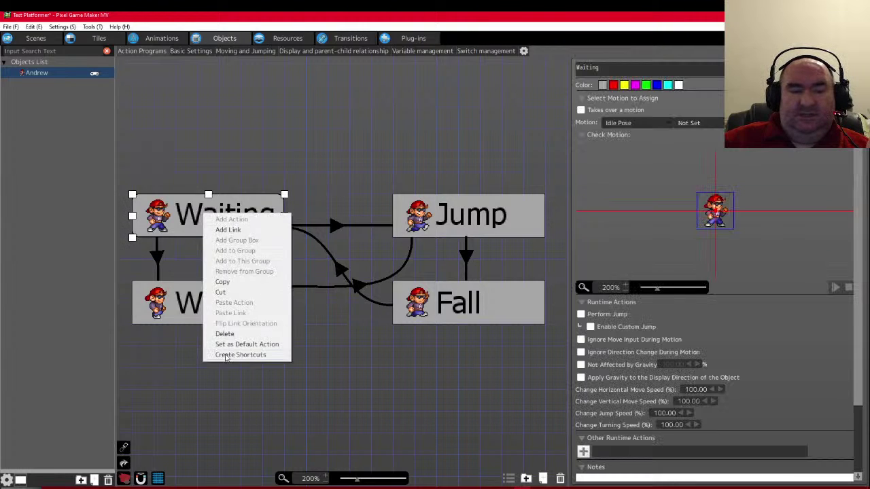
pyautogui.click(227, 356)
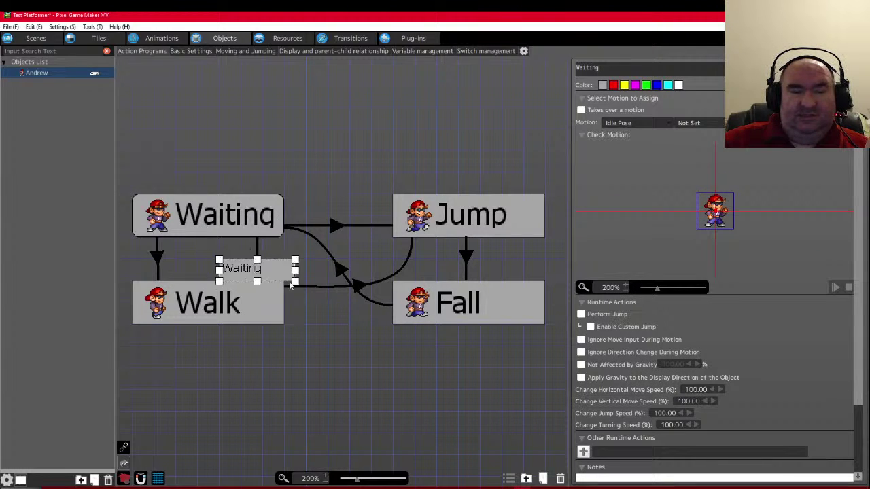
pyautogui.moveTo(231, 257); pyautogui.dragTo(441, 360)
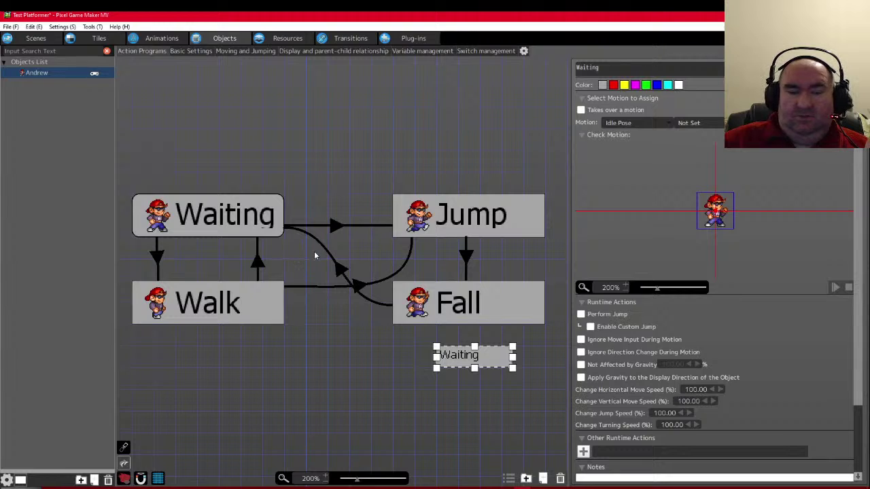
# - Reattach the end of the Fall-to-Waiting link to the Waiting shortcut below Fall
pyautogui.click(341, 270)
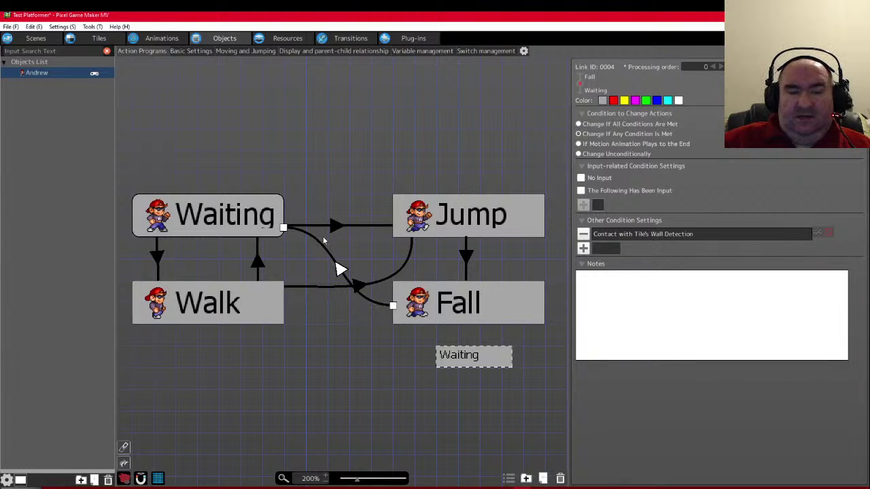
pyautogui.moveTo(285, 231); pyautogui.dragTo(454, 367)
pyautogui.click(466, 373)
pyautogui.scroll(-3, 359, 297)
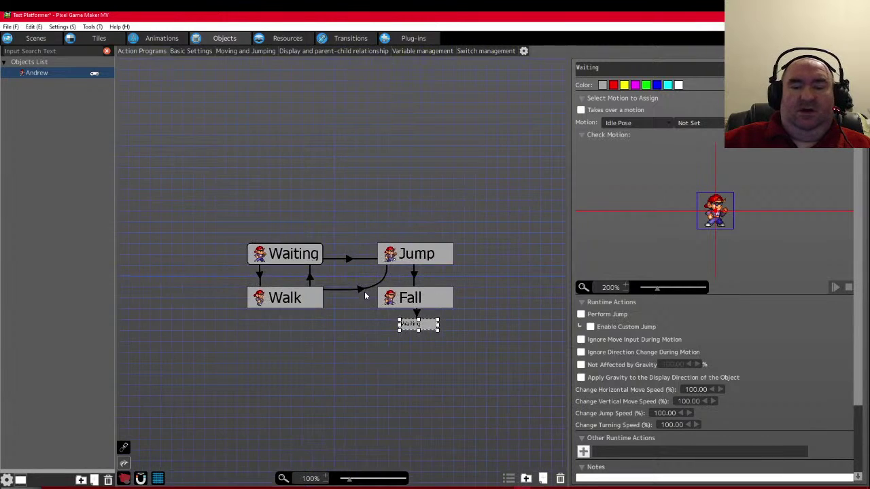
pyautogui.scroll(3, 340, 299)
# - Create a shortcut of the Walk action above Jump and resize both the Walk and Waiting shortcuts to matching compact boxes
pyautogui.click(248, 309)
pyautogui.rightClick(246, 309)
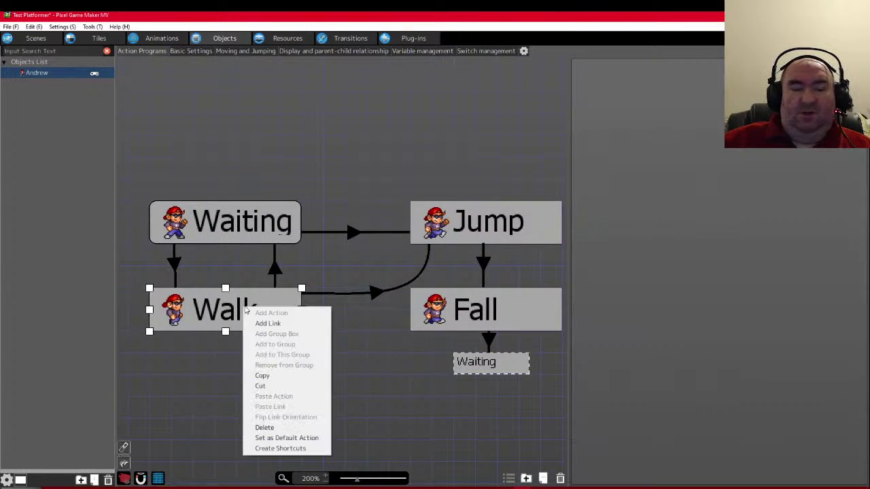
pyautogui.click(290, 450)
pyautogui.moveTo(262, 361); pyautogui.dragTo(522, 158)
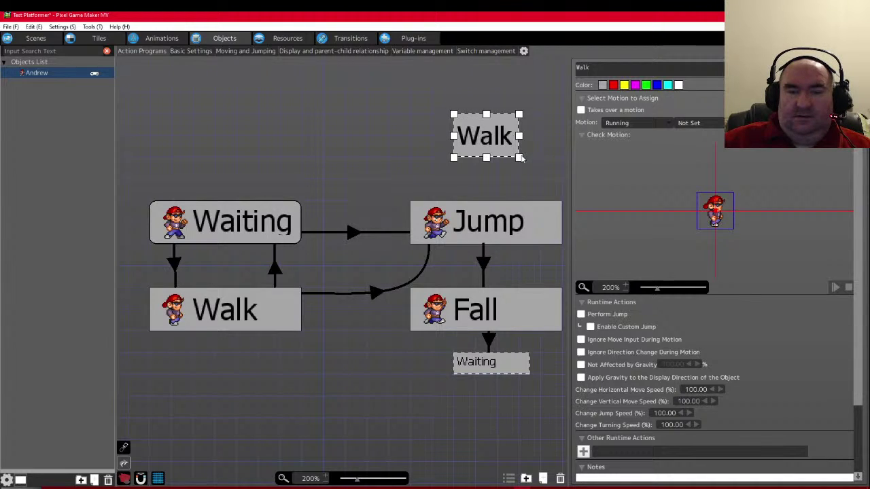
pyautogui.click(492, 368)
pyautogui.moveTo(531, 376); pyautogui.dragTo(520, 398)
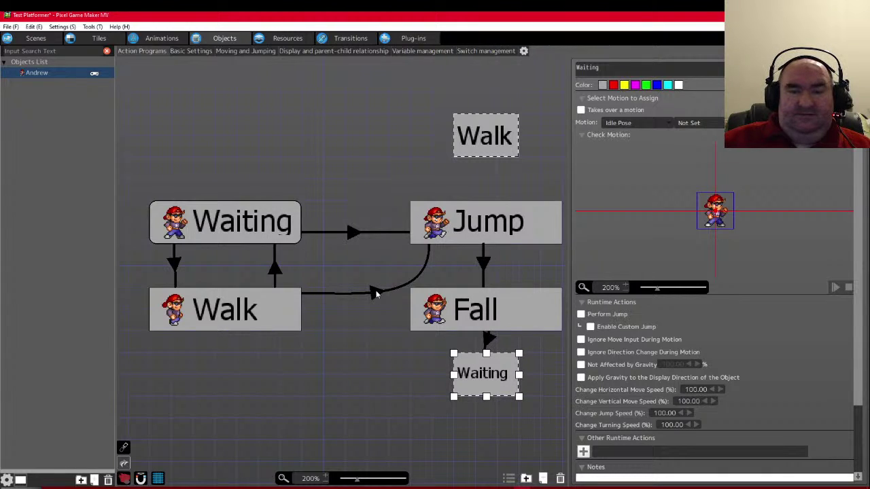
# - Cut the Walk-to-Jump link and paste it so that it runs from the Walk shortcut to Jump
pyautogui.click(274, 314)
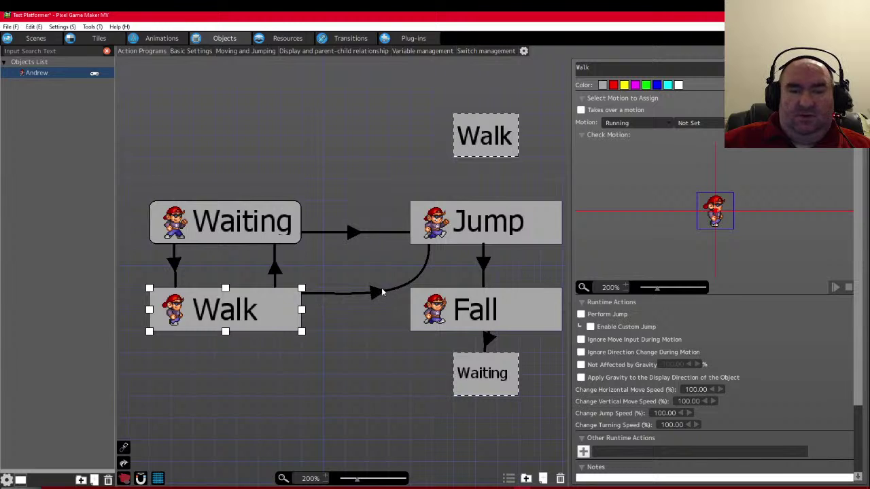
pyautogui.click(374, 295)
pyautogui.rightClick(375, 292)
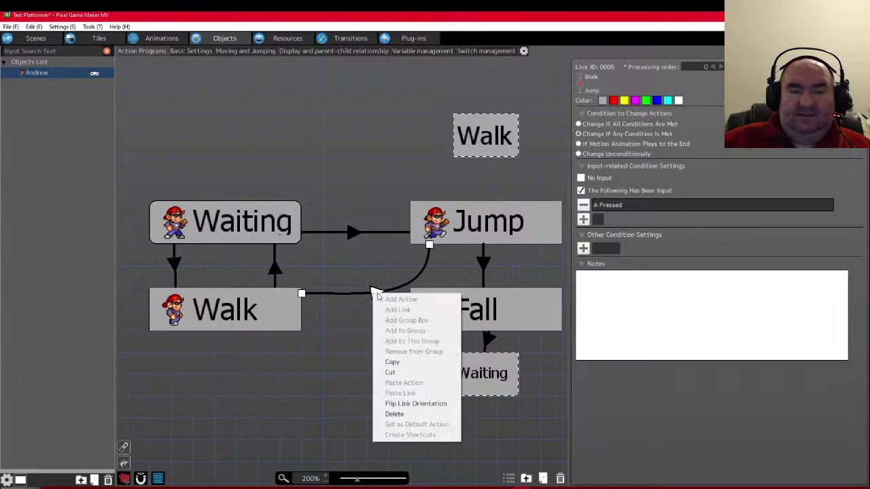
pyautogui.click(390, 372)
pyautogui.click(489, 133)
pyautogui.rightClick(490, 134)
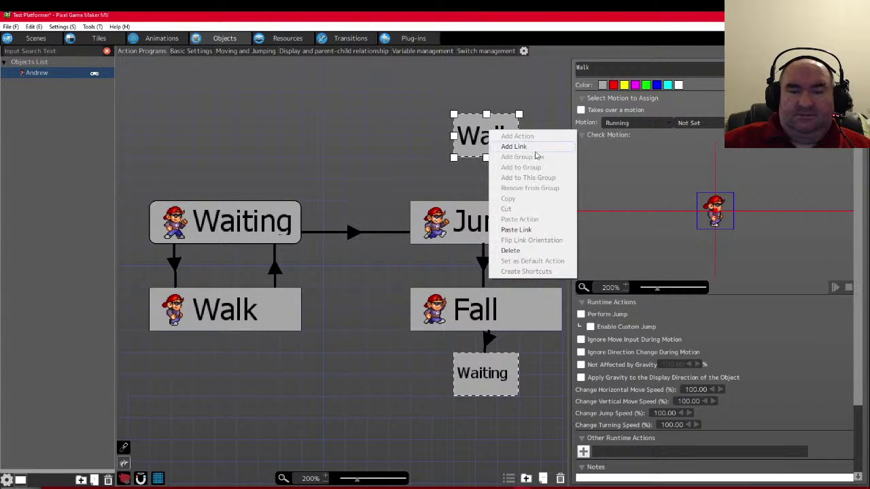
pyautogui.click(511, 228)
pyautogui.click(487, 228)
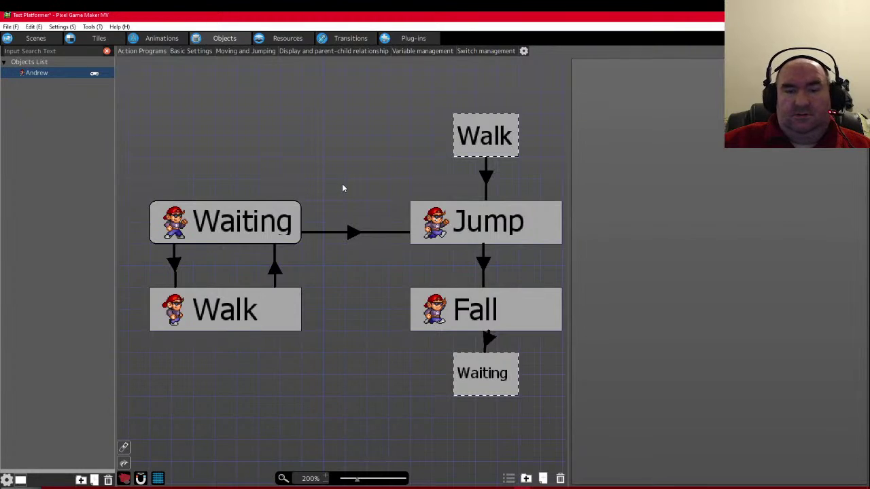
# - Move the Waiting shortcut further below Fall and straighten the link between them
pyautogui.scroll(-2, 342, 185)
pyautogui.scroll(2, 358, 191)
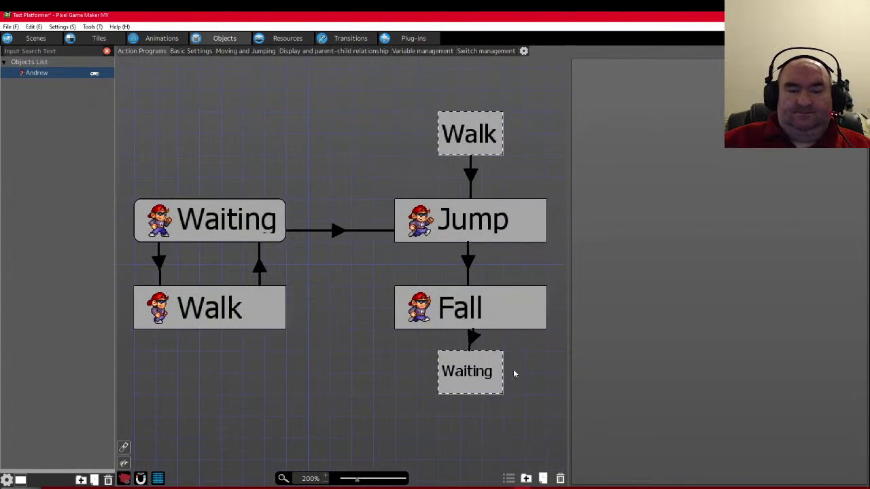
pyautogui.moveTo(471, 379); pyautogui.dragTo(472, 402)
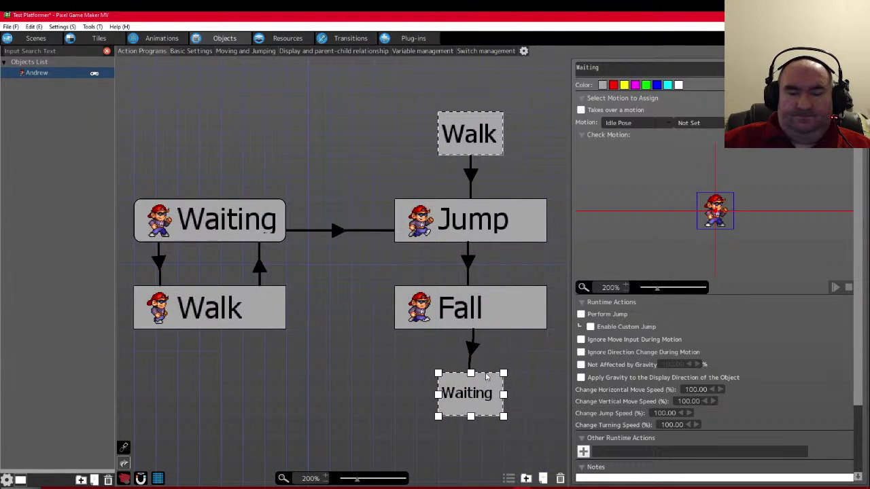
pyautogui.click(474, 331)
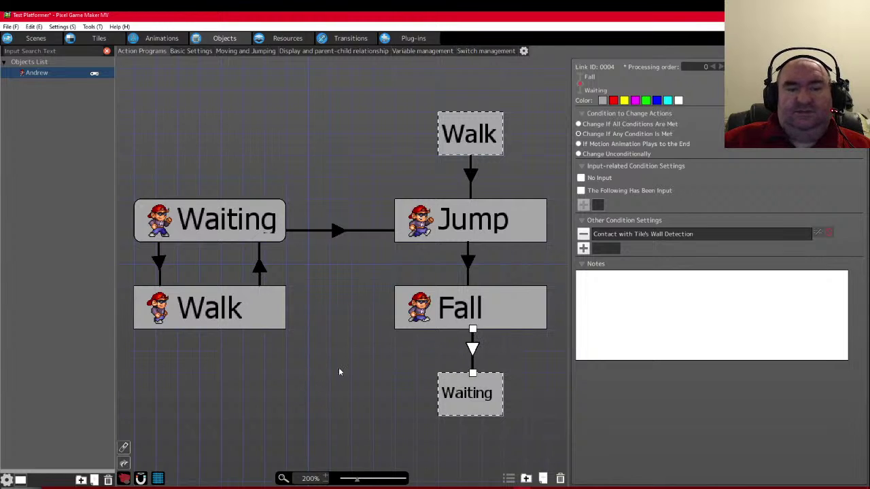
# - Examine the rearranged action diagram, its shortcuts and the settings of the link from Fall to Waiting
pyautogui.scroll(-1, 345, 365)
pyautogui.scroll(1, 342, 360)
pyautogui.scroll(-1, 341, 353)
pyautogui.scroll(1, 341, 352)
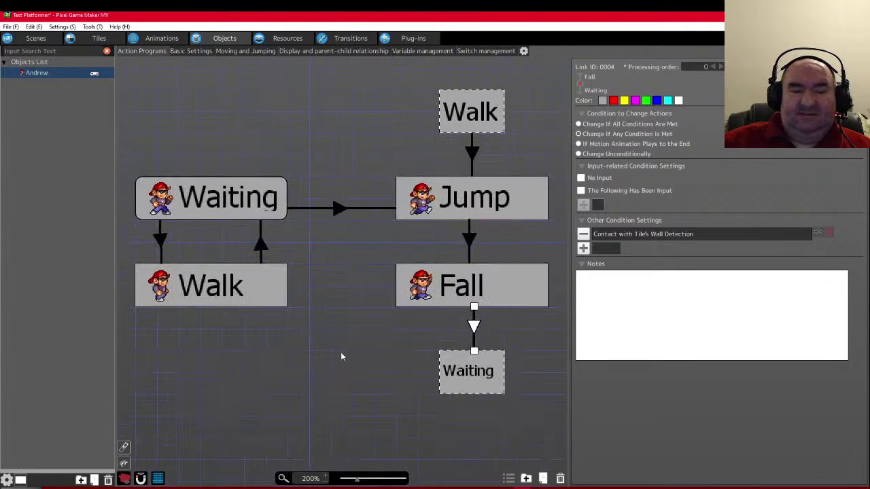
pyautogui.scroll(-2, 344, 351)
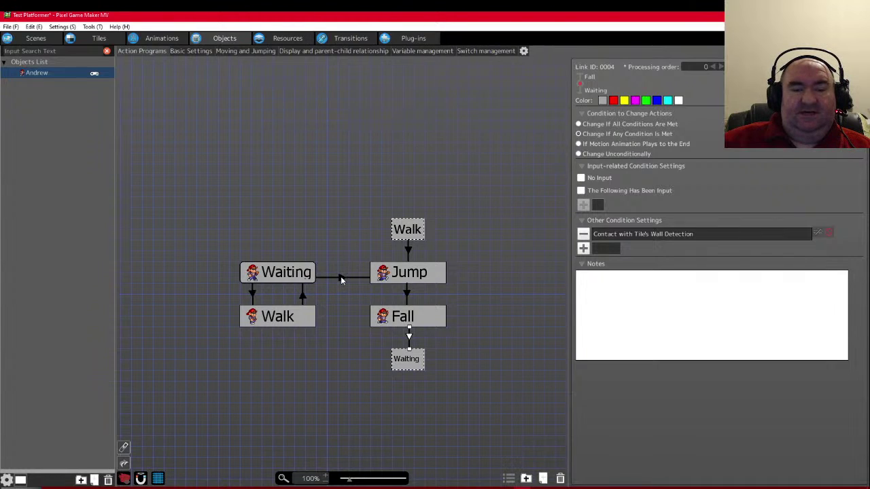
pyautogui.click(341, 276)
pyautogui.click(349, 368)
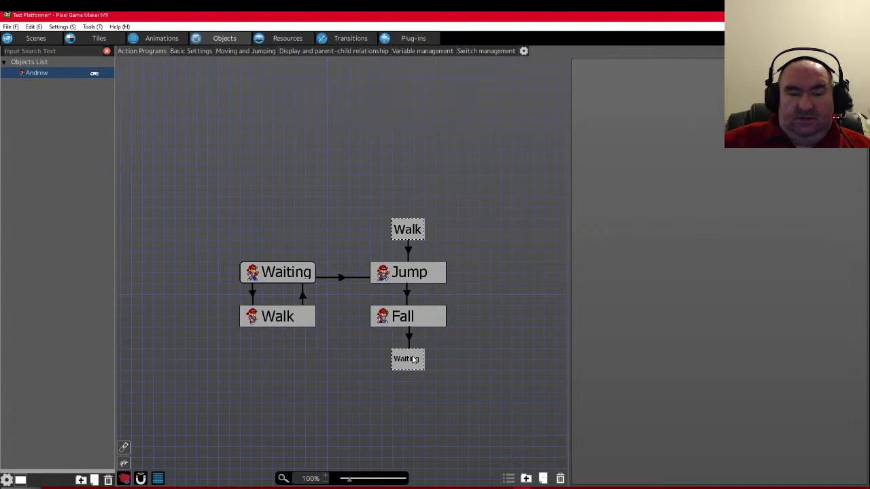
pyautogui.moveTo(417, 359); pyautogui.dragTo(450, 387, button='middle')
pyautogui.scroll(2, 450, 387)
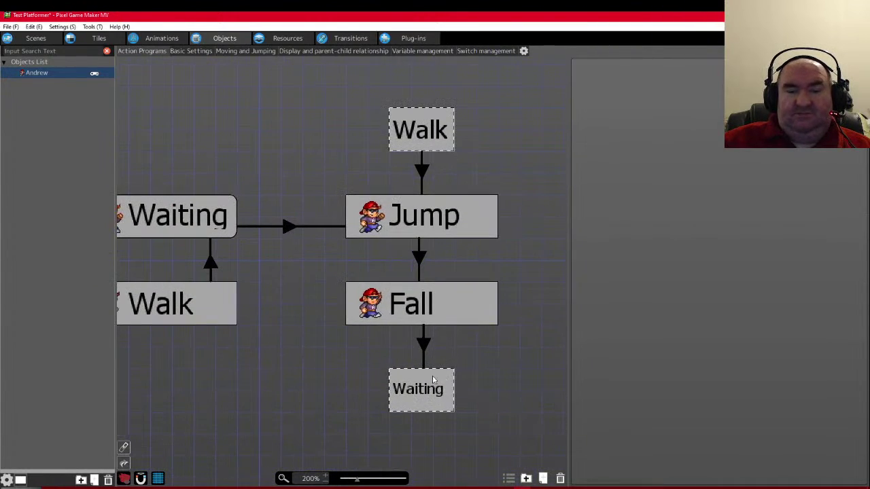
pyautogui.click(424, 356)
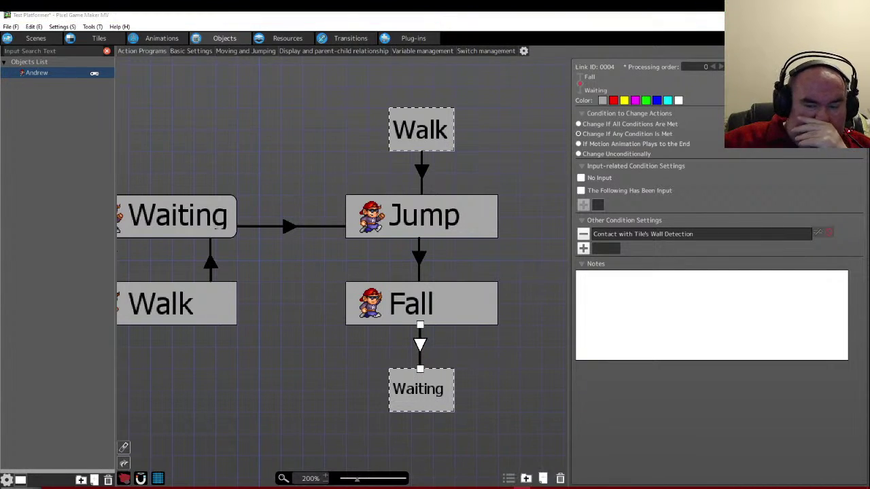
# - Open a second Pixel Game Maker MV window and load the recent project Fantasy SideView
pyautogui.rightClick(521, 487)
pyautogui.click(511, 302)
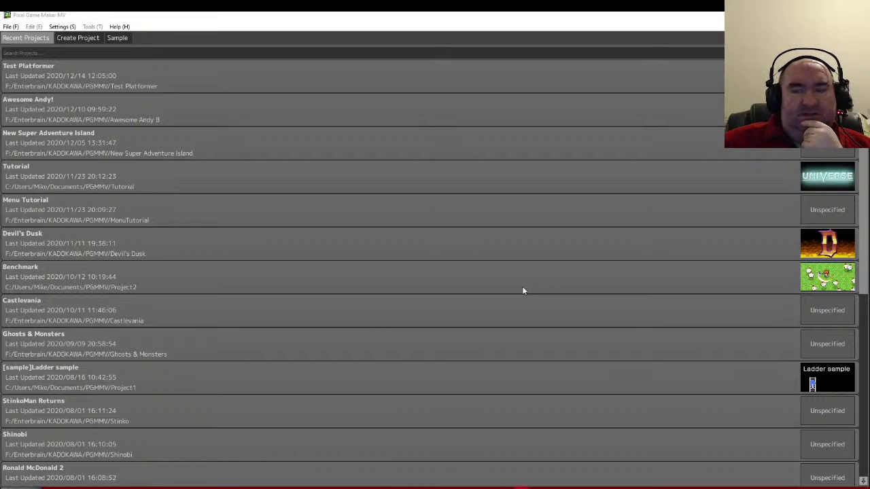
pyautogui.scroll(-2, 344, 223)
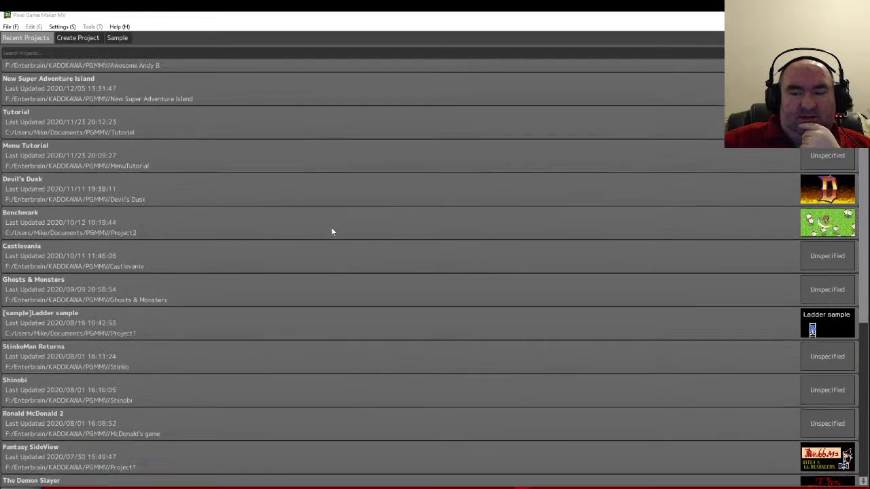
pyautogui.moveTo(866, 301); pyautogui.dragTo(854, 398)
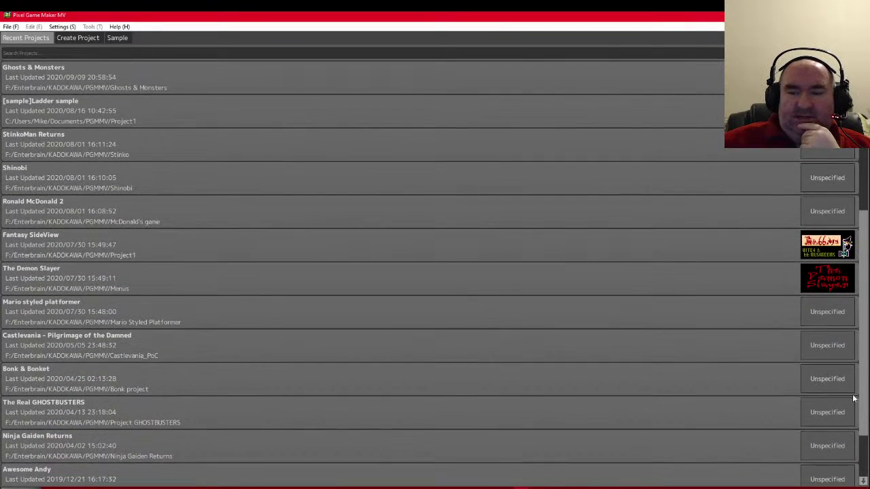
pyautogui.doubleClick(429, 250)
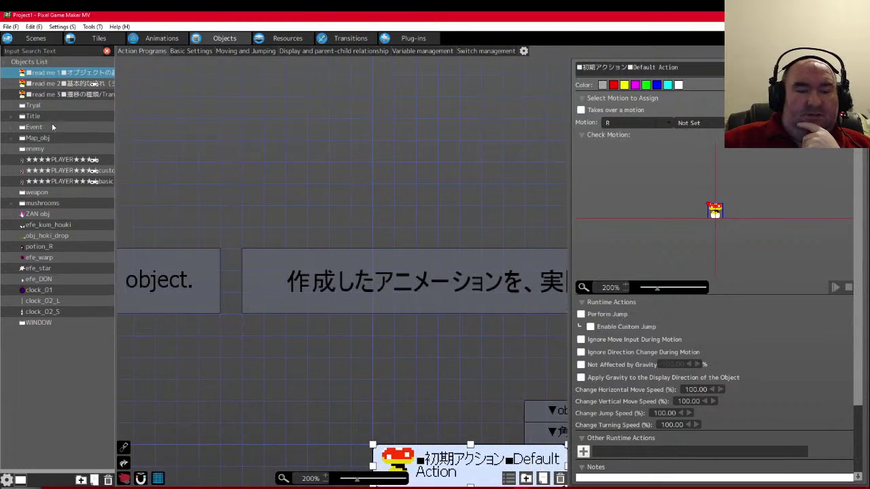
# - Examine the explanatory notes and example actions in the first read me object
pyautogui.scroll(-5, 271, 340)
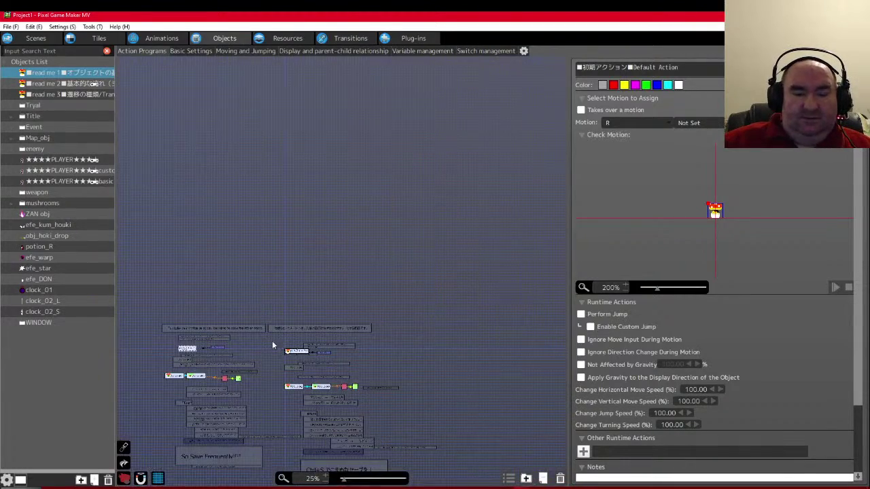
pyautogui.scroll(2, 234, 372)
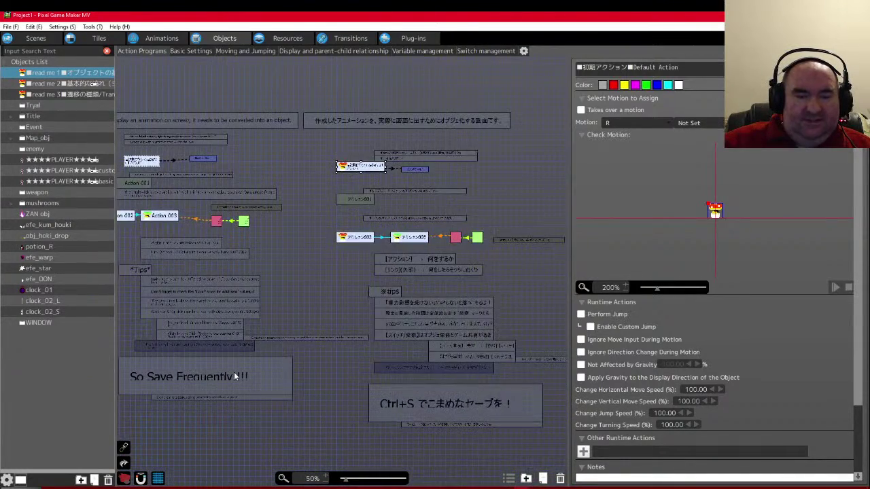
pyautogui.scroll(-2, 238, 371)
pyautogui.scroll(2, 226, 360)
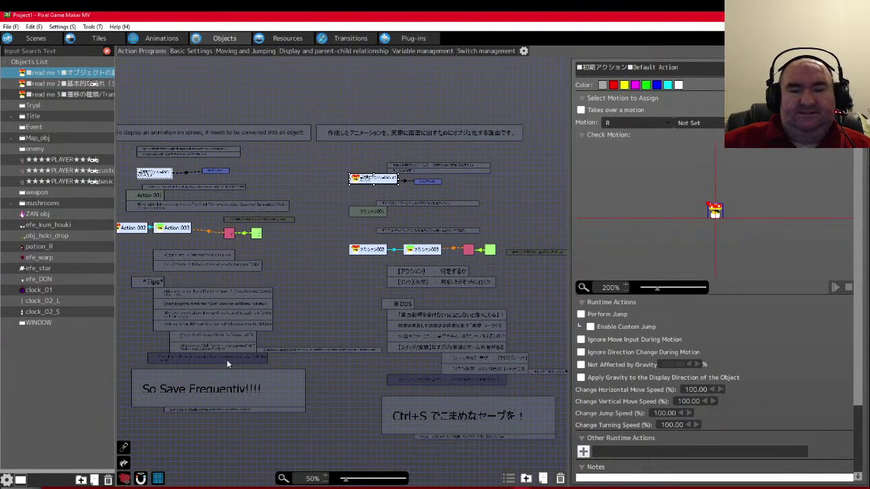
# - Show the first PLAYER object's action program in a widened canvas and examine how its colored actions, shortcuts and links are organized
pyautogui.click(39, 161)
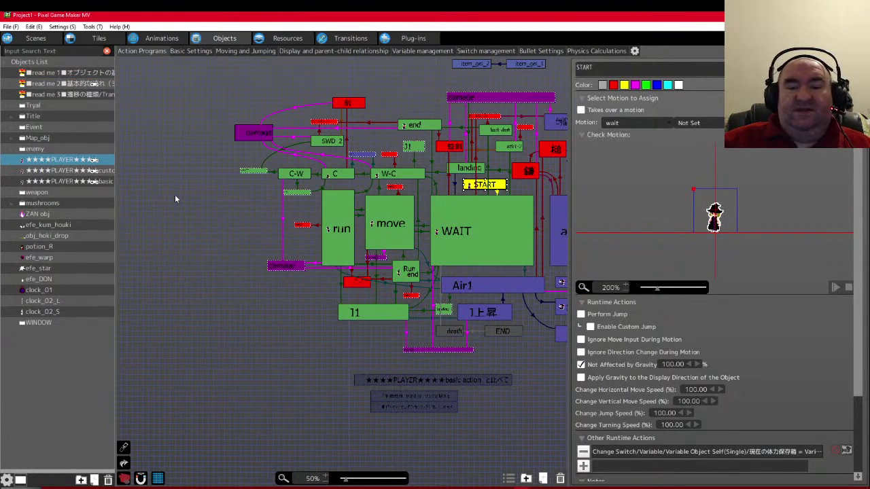
pyautogui.scroll(-2, 177, 193)
pyautogui.scroll(2, 195, 188)
pyautogui.keyDown('ctrl'); pyautogui.scroll(3, 195, 189); pyautogui.keyUp('ctrl')
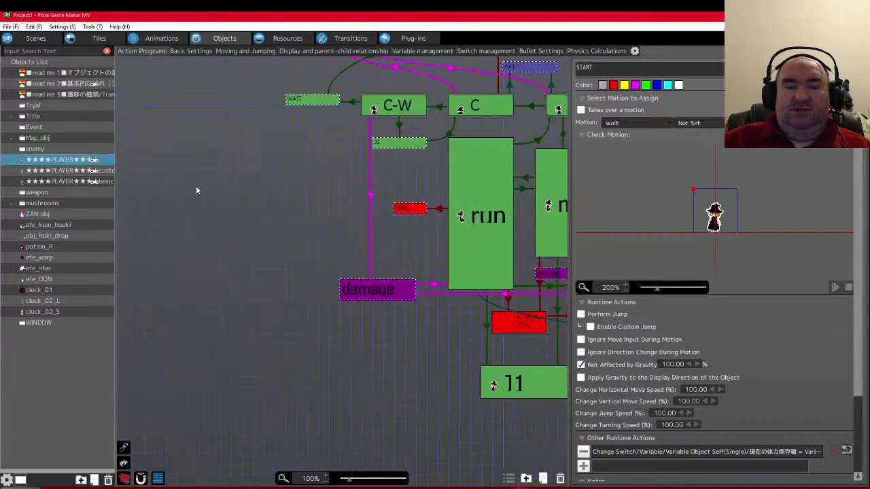
pyautogui.keyDown('ctrl'); pyautogui.scroll(-2, 196, 186); pyautogui.keyUp('ctrl')
pyautogui.keyDown('ctrl'); pyautogui.scroll(-1, 196, 190); pyautogui.keyUp('ctrl')
pyautogui.scroll(1, 196, 191)
pyautogui.keyDown('ctrl'); pyautogui.scroll(4, 244, 209); pyautogui.keyUp('ctrl')
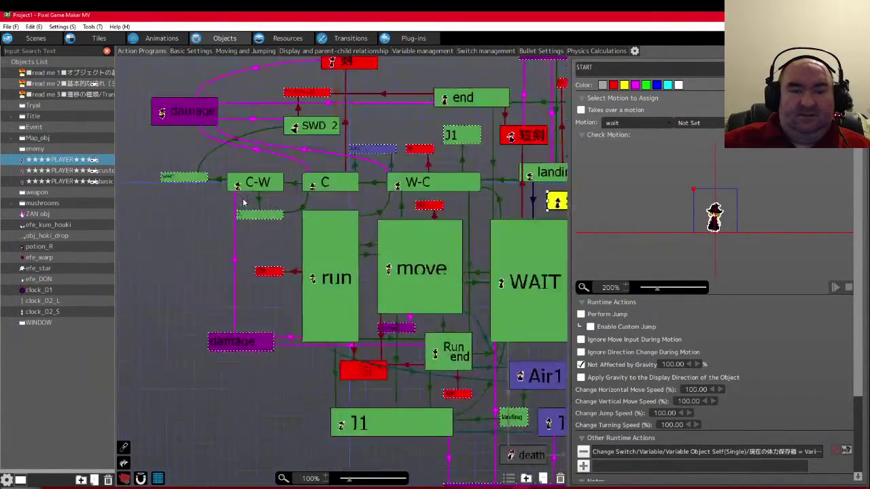
pyautogui.keyDown('ctrl'); pyautogui.scroll(-3, 248, 207); pyautogui.keyUp('ctrl')
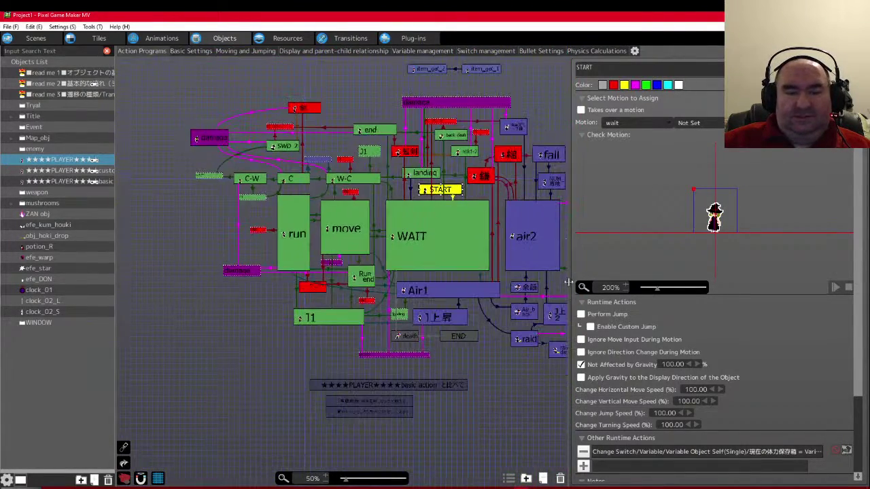
pyautogui.moveTo(571, 289); pyautogui.dragTo(674, 277)
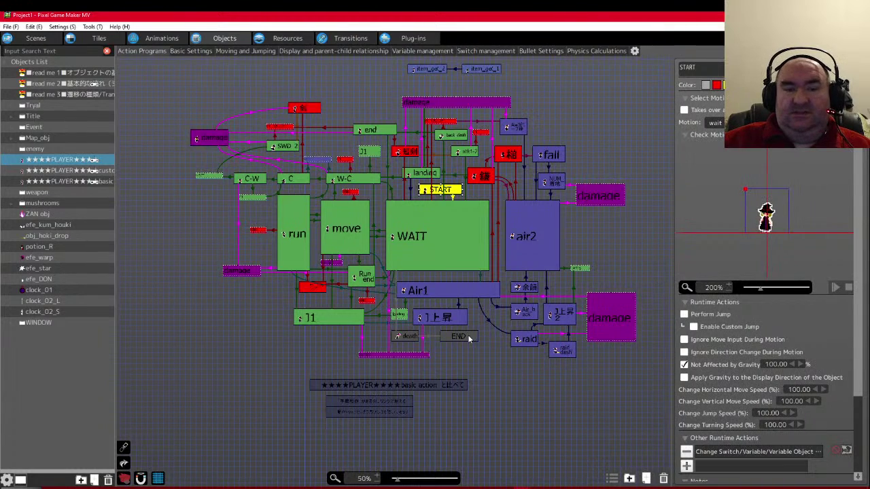
pyautogui.scroll(1, 469, 340)
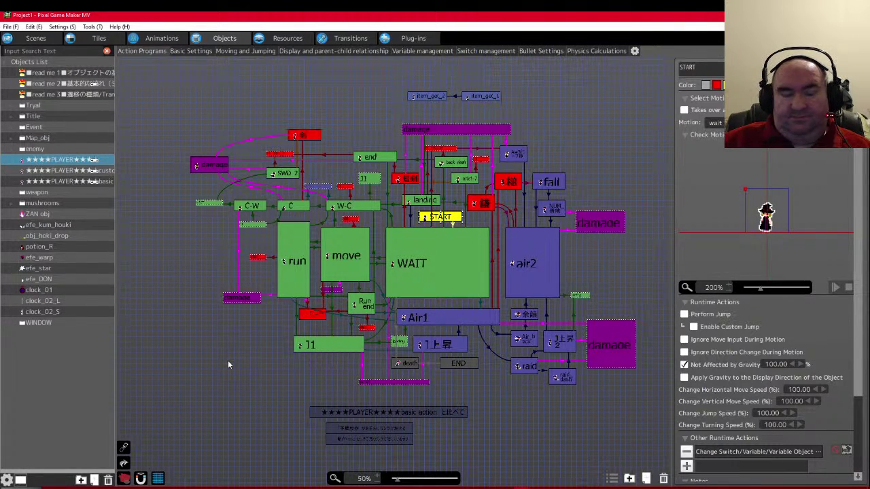
pyautogui.scroll(1, 256, 338)
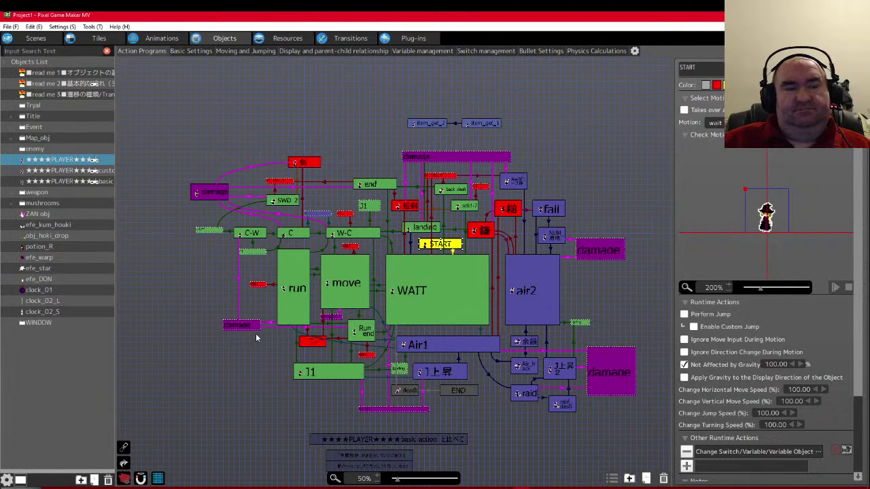
# - Examine the overall layout of the PLAYER object's action diagram and the comment actions placed beneath it
pyautogui.scroll(-2, 145, 272)
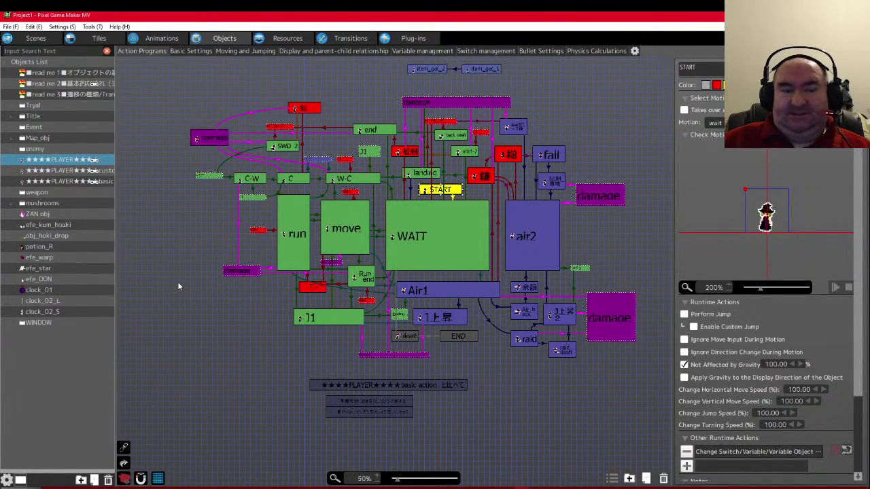
pyautogui.scroll(-1, 179, 287)
pyautogui.keyDown('ctrl'); pyautogui.scroll(2, 204, 289); pyautogui.keyUp('ctrl')
pyautogui.keyDown('ctrl'); pyautogui.scroll(-4, 245, 296); pyautogui.keyUp('ctrl')
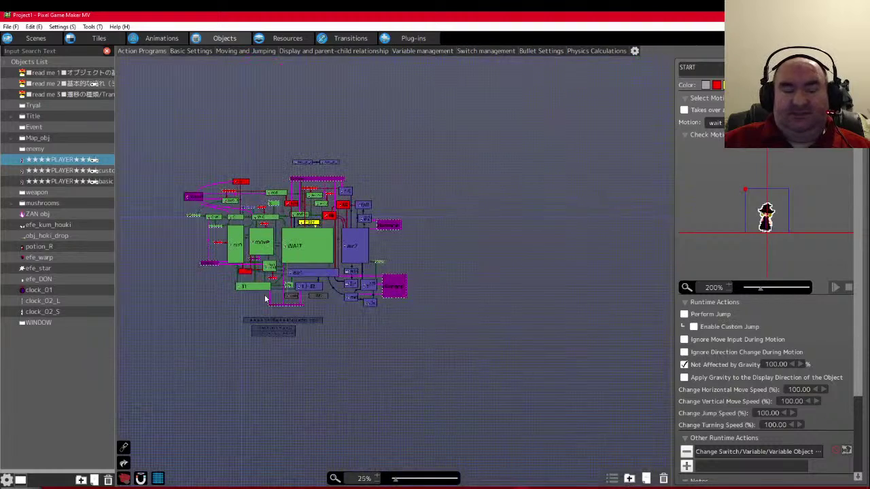
pyautogui.scroll(2, 231, 350)
pyautogui.keyDown('ctrl'); pyautogui.scroll(1, 231, 350); pyautogui.keyUp('ctrl')
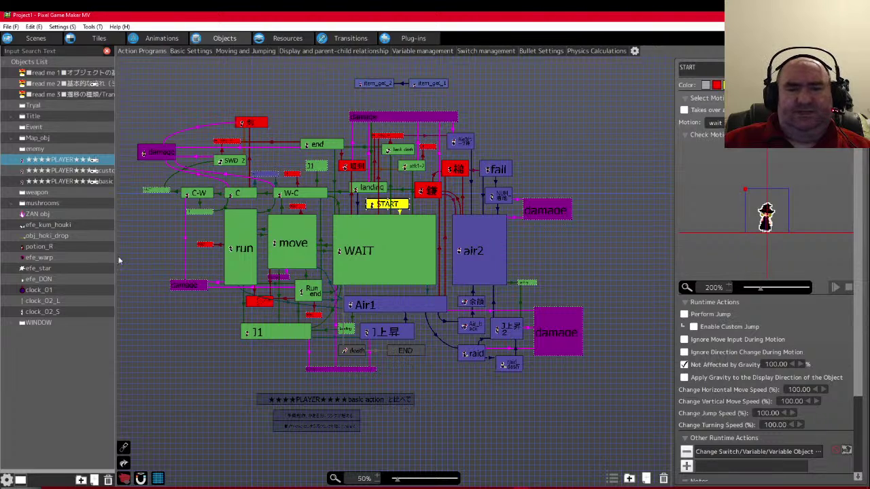
pyautogui.click(340, 398)
pyautogui.scroll(-3, 489, 401)
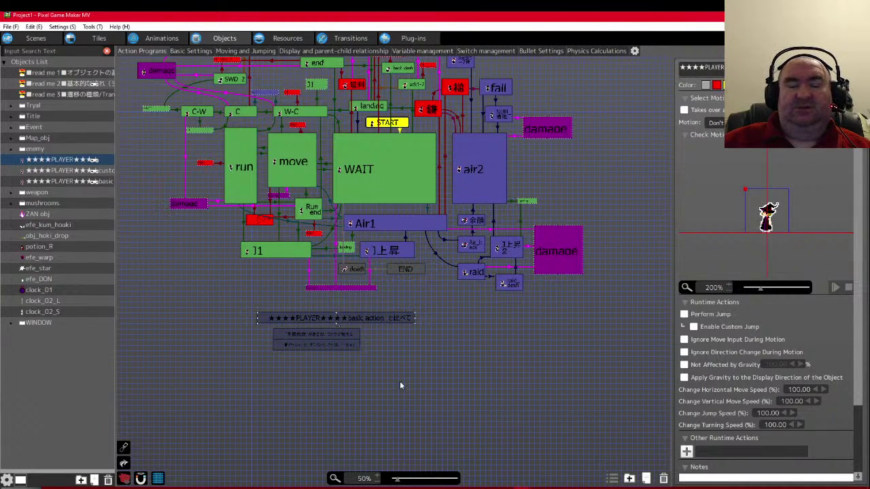
pyautogui.scroll(1, 456, 406)
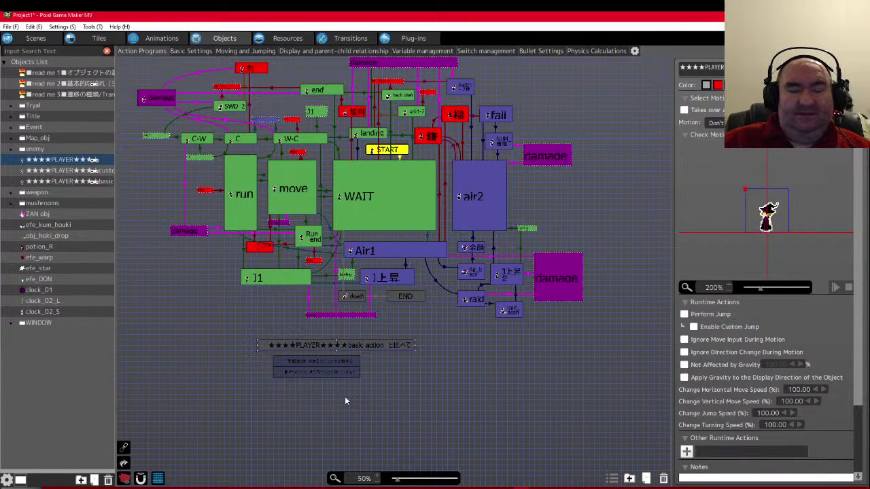
pyautogui.scroll(2, 354, 394)
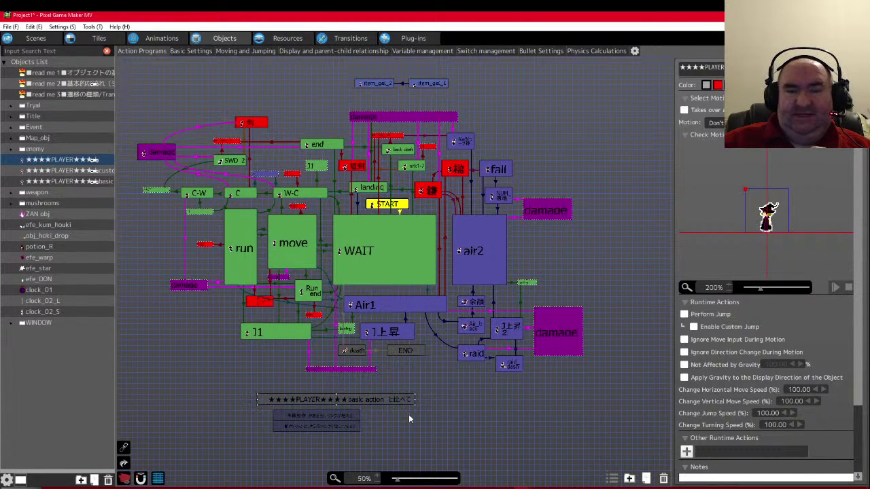
# - Show the list of the PLAYER object's actions, links and groups, and examine its Links and Action entries
pyautogui.click(612, 478)
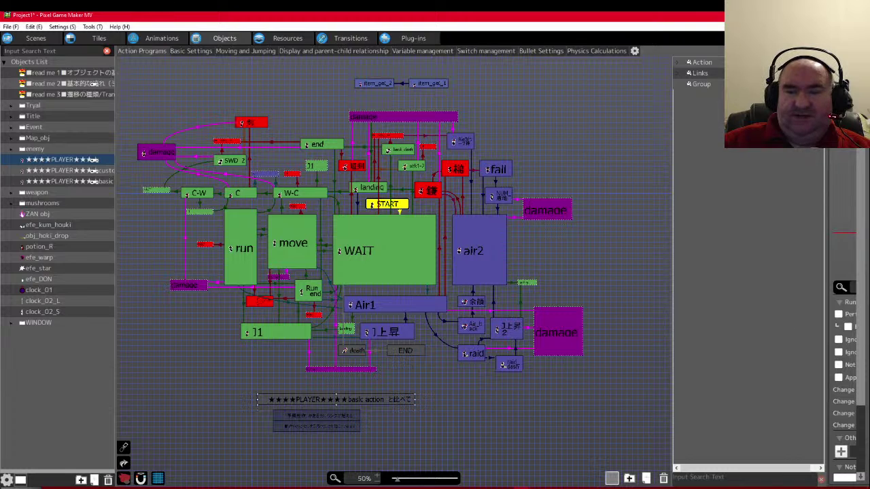
pyautogui.click(678, 73)
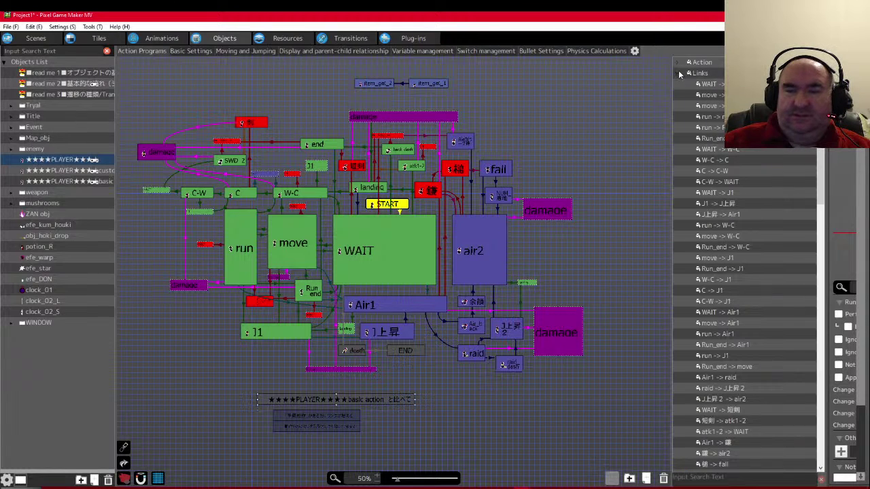
pyautogui.click(677, 73)
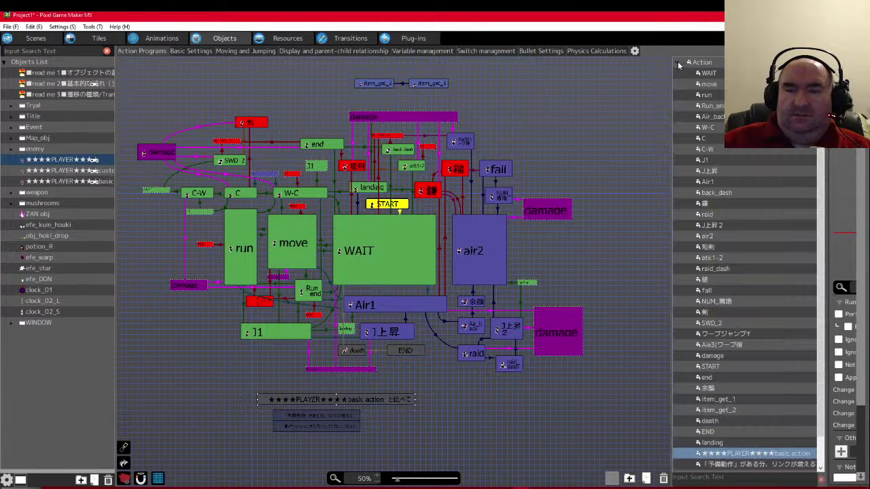
pyautogui.click(678, 62)
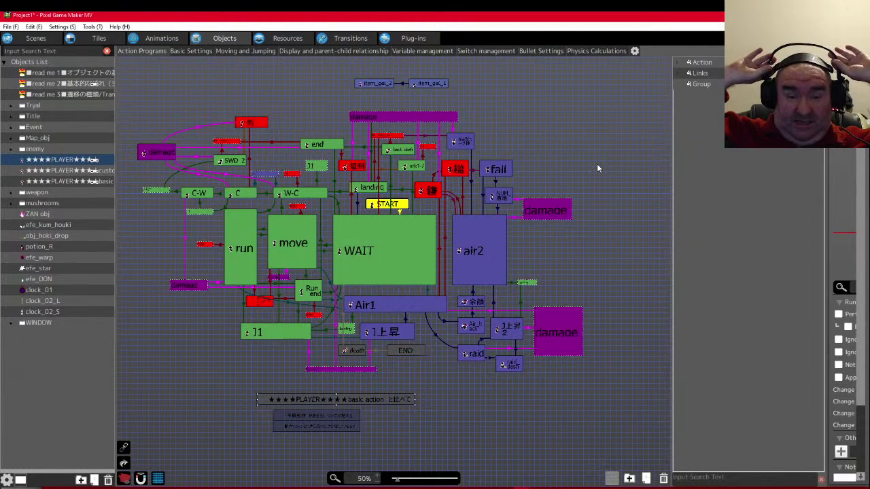
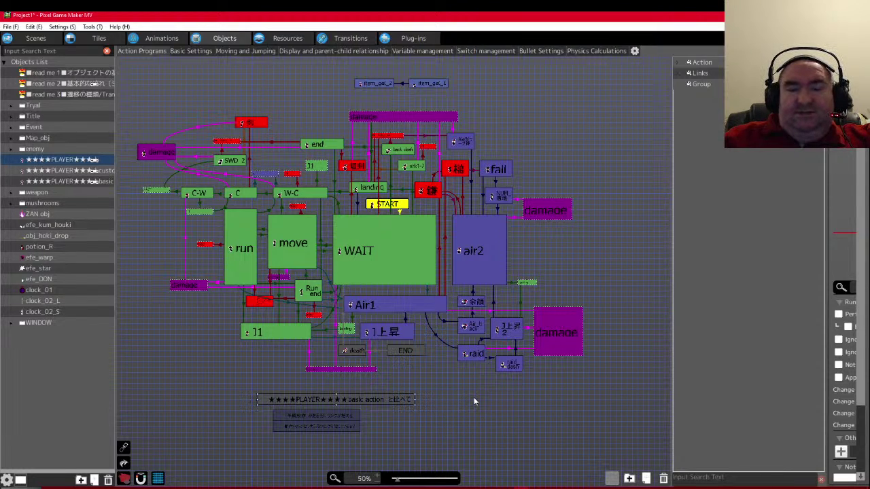
# - Close the sample project window and return to the full action diagram of the Test Platformer project
pyautogui.hotkey('alt', 'F4')
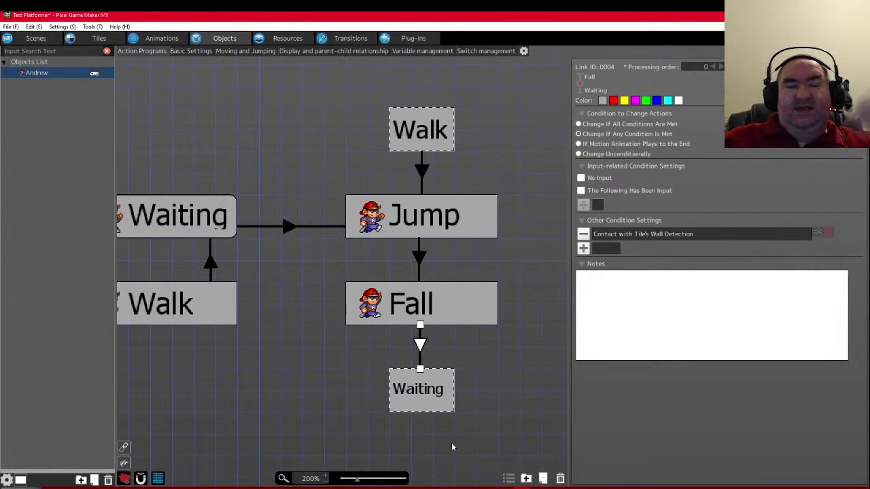
pyautogui.scroll(-4, 258, 285)
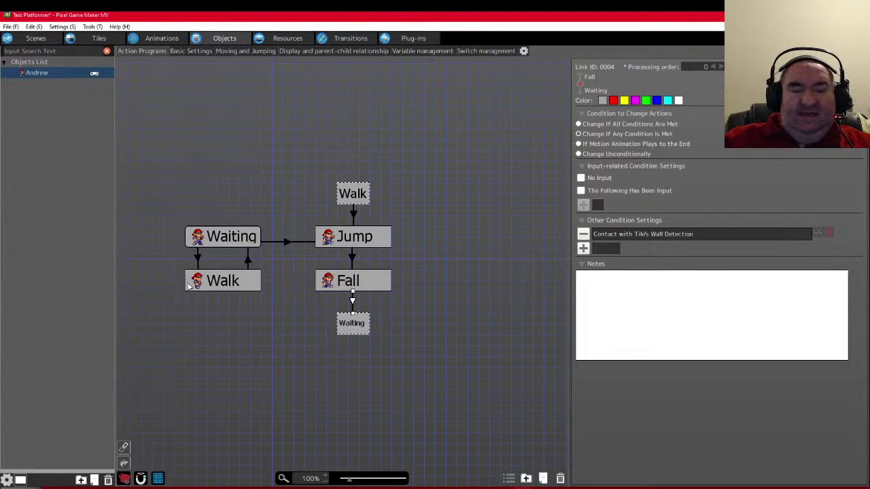
pyautogui.scroll(2, 194, 290)
pyautogui.scroll(-1, 205, 293)
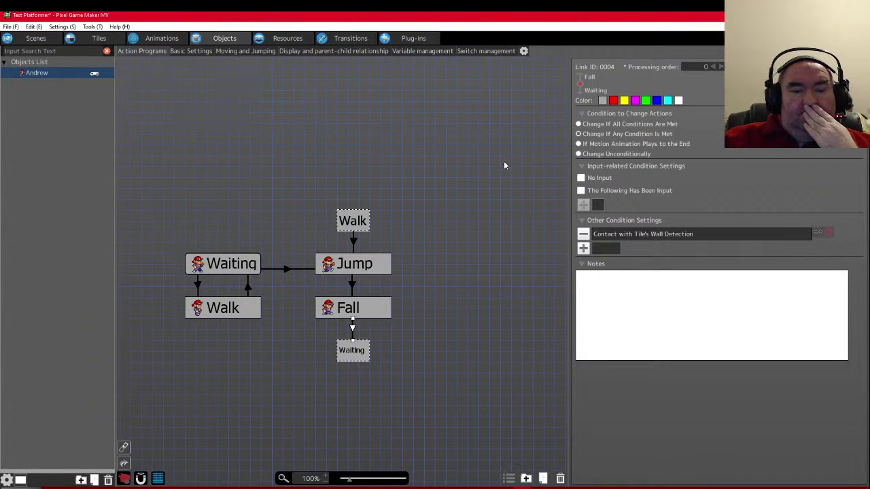
# - Add a new action above the Walk shortcut, color it red and enlarge it into a wide heading block
pyautogui.rightClick(330, 136)
pyautogui.click(358, 140)
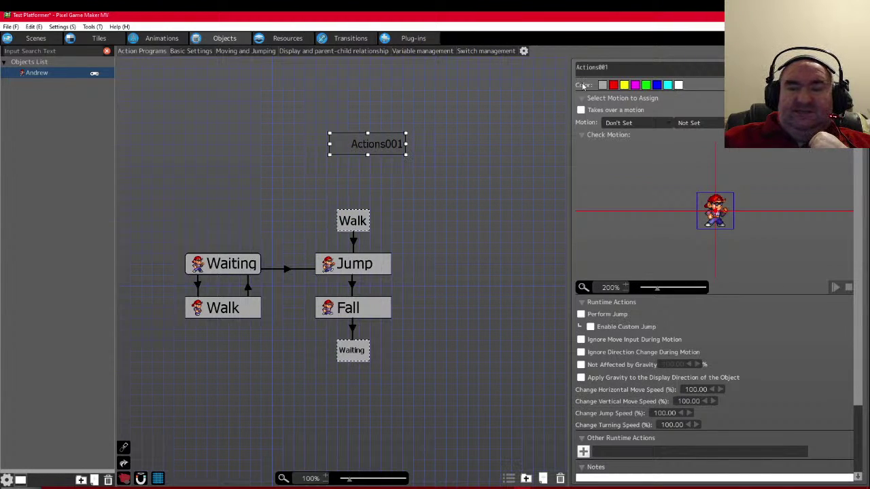
pyautogui.click(614, 85)
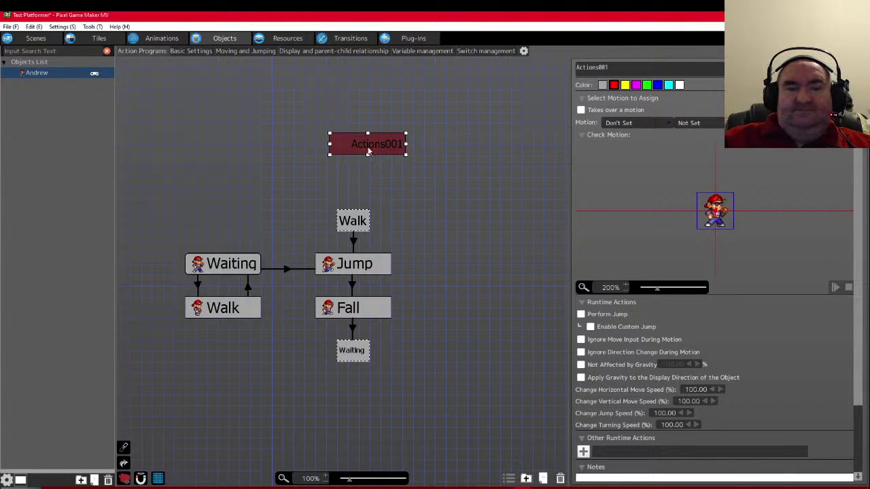
pyautogui.moveTo(368, 152); pyautogui.dragTo(395, 151)
pyautogui.moveTo(333, 129); pyautogui.dragTo(461, 170)
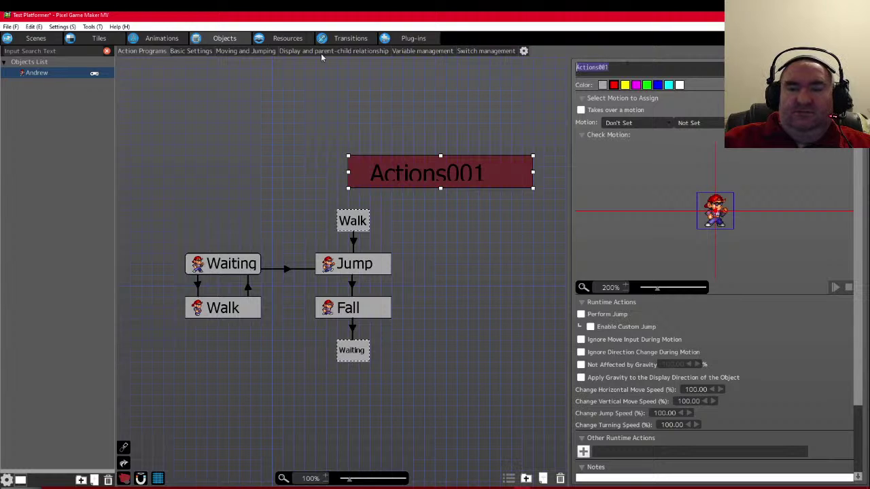
# - Rename the red action "♫Jump Actions♫", move it over the jump branch and enlarge it slightly
pyautogui.write('Jump Ac')
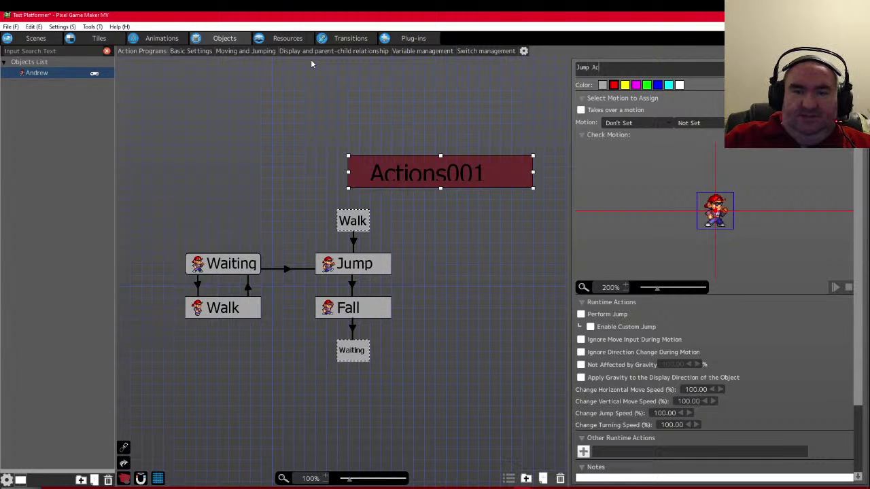
pyautogui.write('tions')
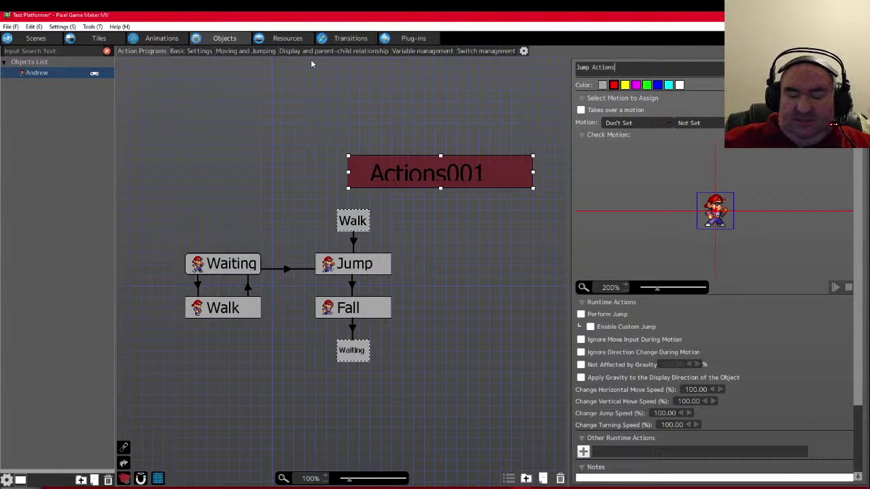
pyautogui.press('Return')
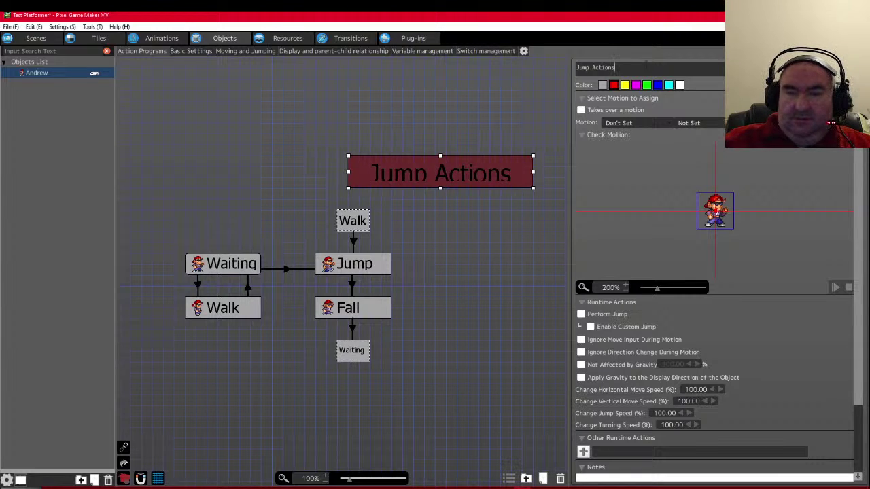
pyautogui.write('a')
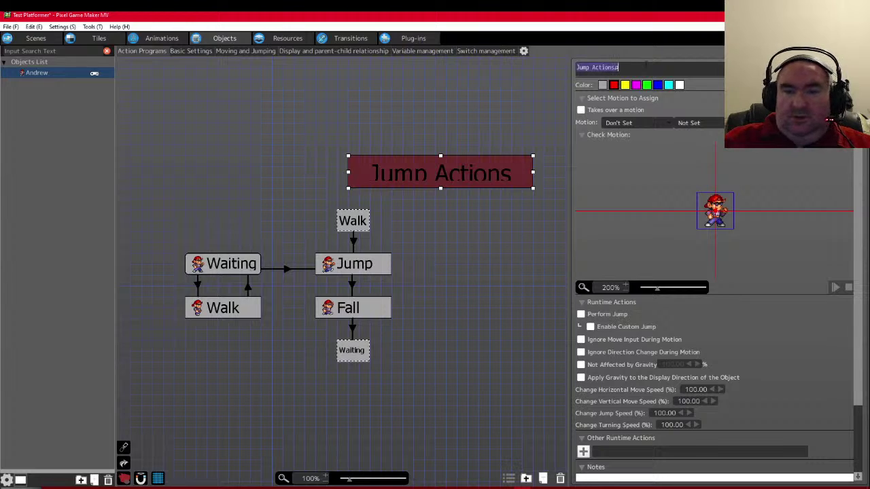
pyautogui.press('Home')
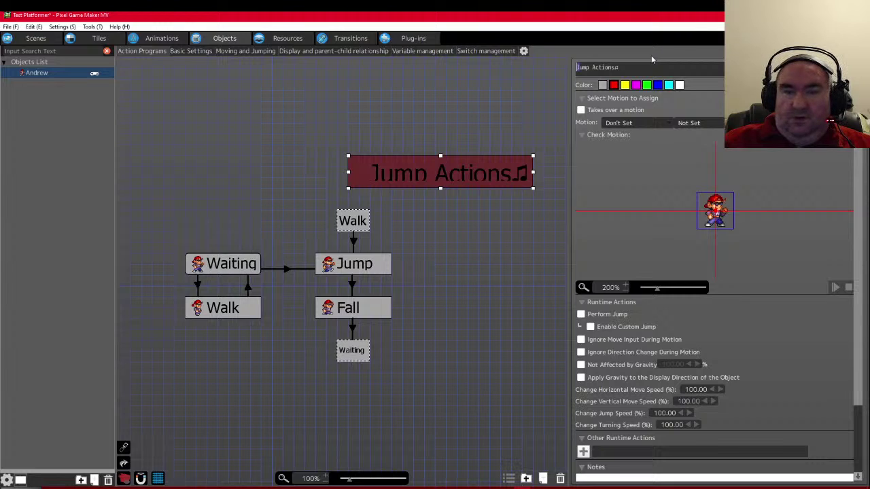
pyautogui.write('♫')
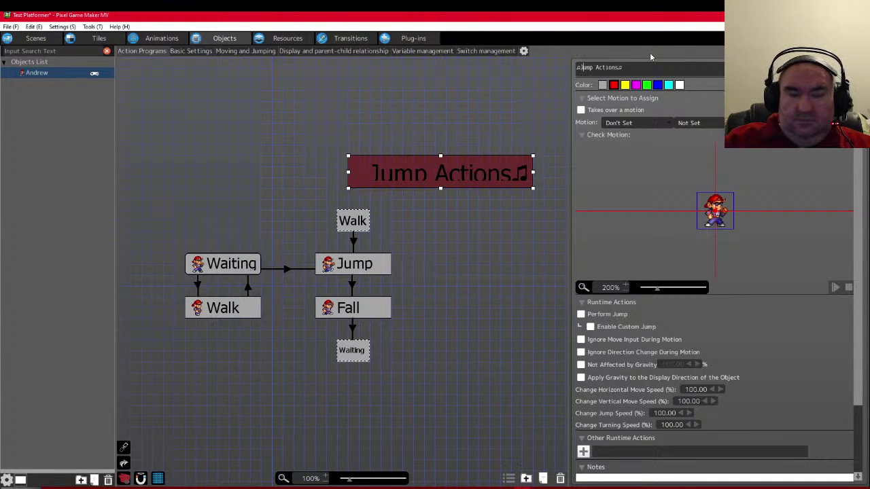
pyautogui.click(496, 245)
pyautogui.click(449, 170)
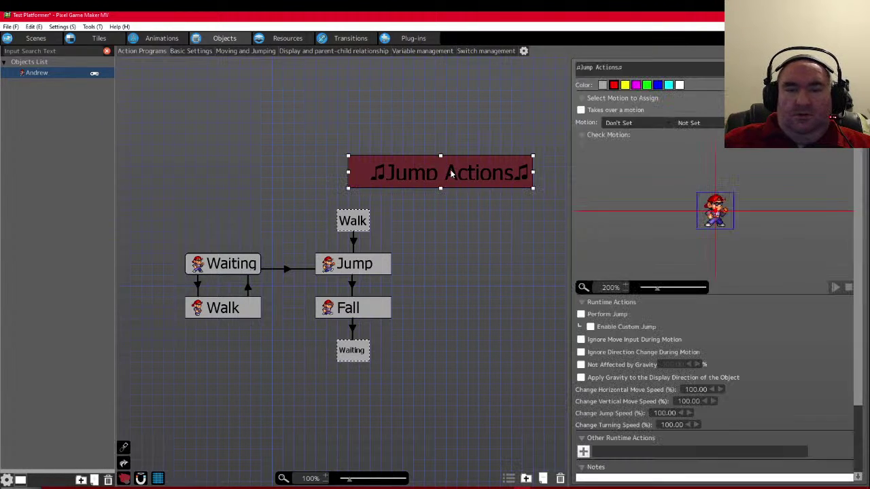
pyautogui.moveTo(481, 167); pyautogui.dragTo(415, 154)
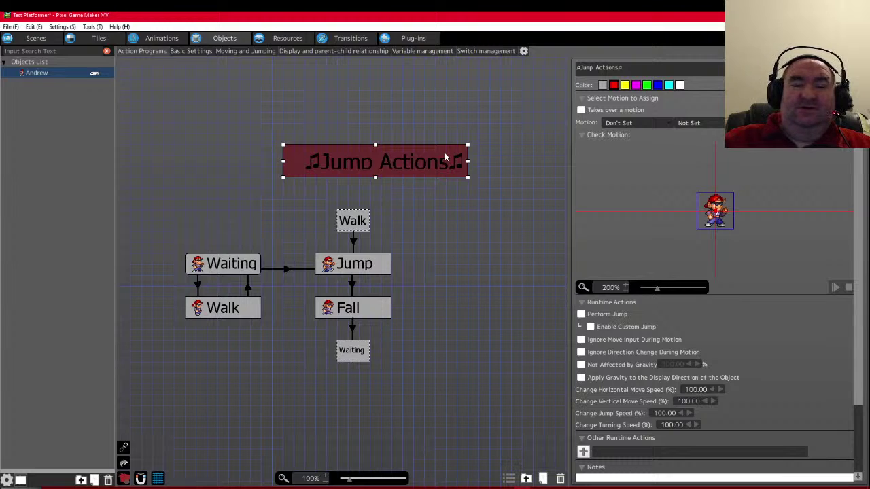
pyautogui.moveTo(469, 183)
pyautogui.mouseDown()
pyautogui.moveTo(470, 193)
pyautogui.moveTo(481, 190)
pyautogui.mouseUp()
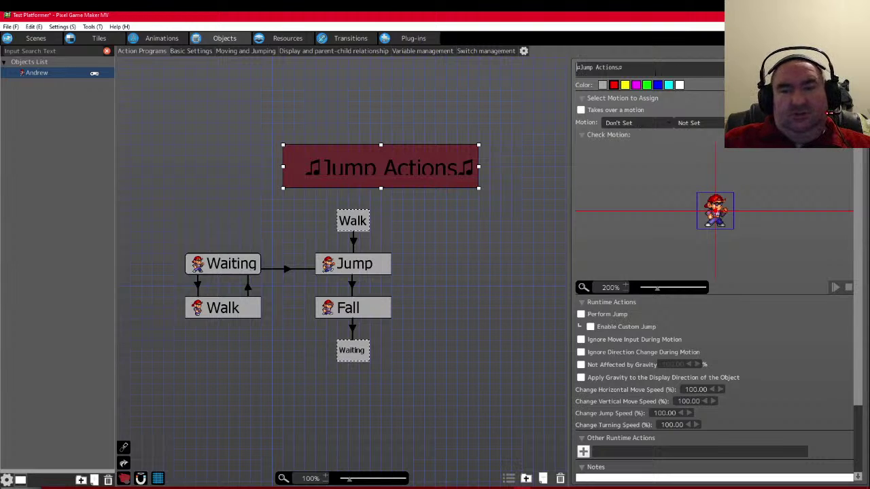
pyautogui.press('BackSpace')
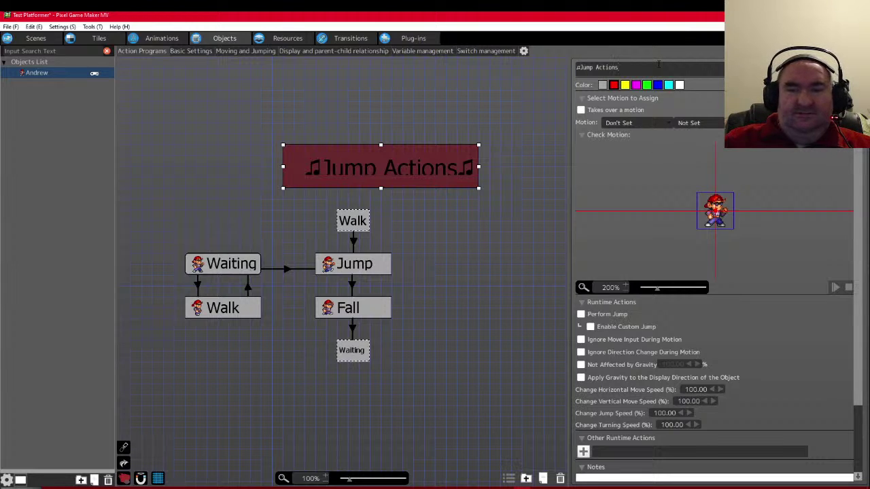
pyautogui.press('BackSpace')
pyautogui.hotkey('ctrl', 'z')
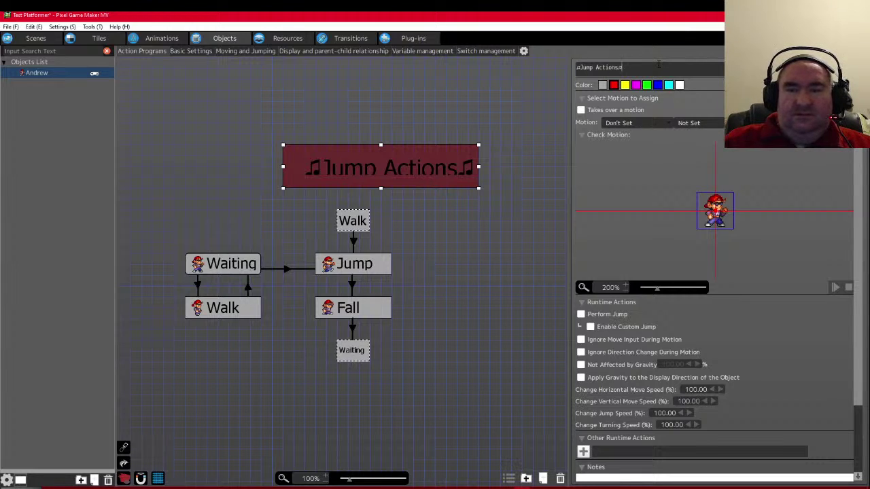
# - Center the red heading just above the Walk shortcut and shift the Waiting and Walk actions further left, keeping them aligned
pyautogui.click(527, 228)
pyautogui.moveTo(392, 166); pyautogui.dragTo(382, 178)
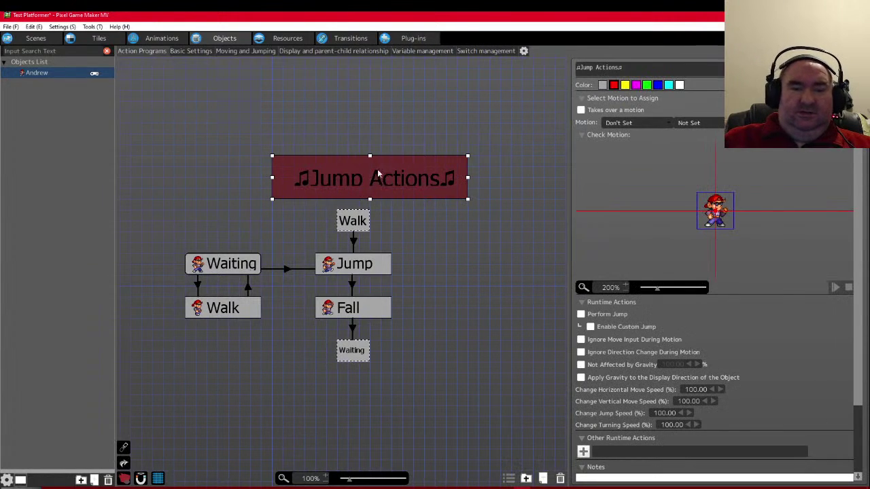
pyautogui.moveTo(238, 270); pyautogui.dragTo(216, 270)
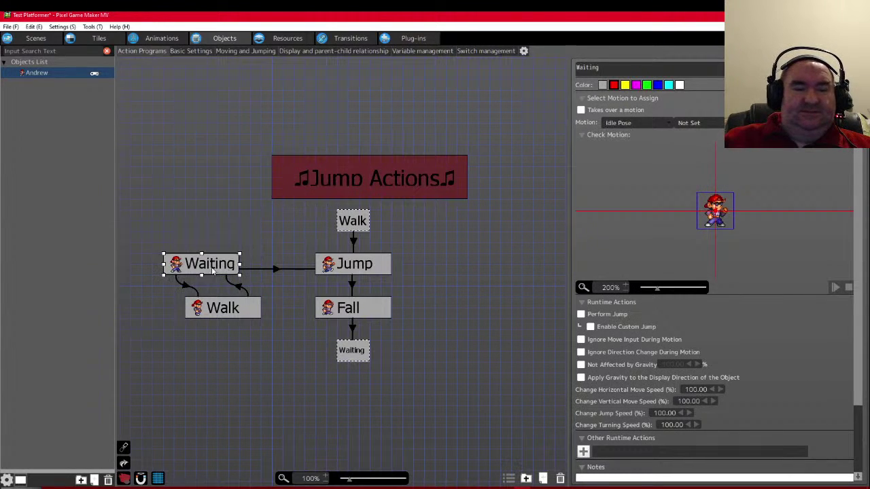
pyautogui.moveTo(223, 314); pyautogui.dragTo(191, 314)
pyautogui.moveTo(211, 263); pyautogui.dragTo(201, 263)
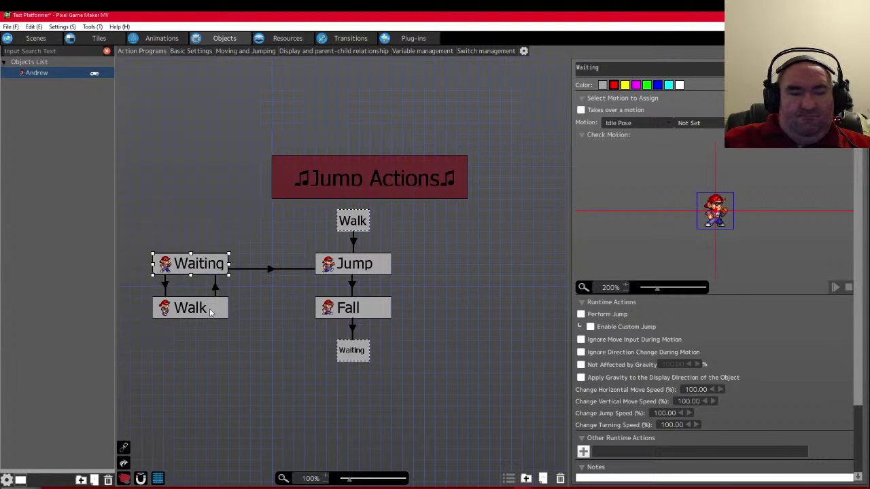
# - Move the Waiting shortcut to the right of Fall and stretch it vertically to span the Jump and Fall rows
pyautogui.click(348, 359)
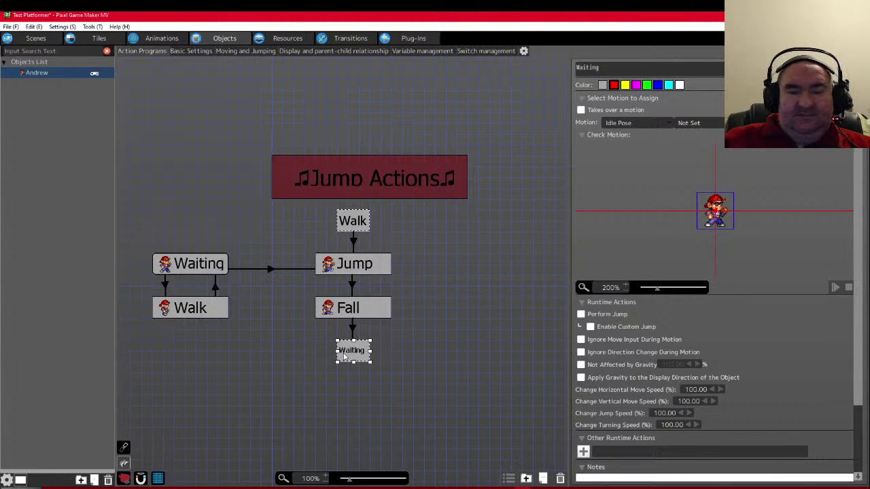
pyautogui.moveTo(344, 356); pyautogui.dragTo(430, 318)
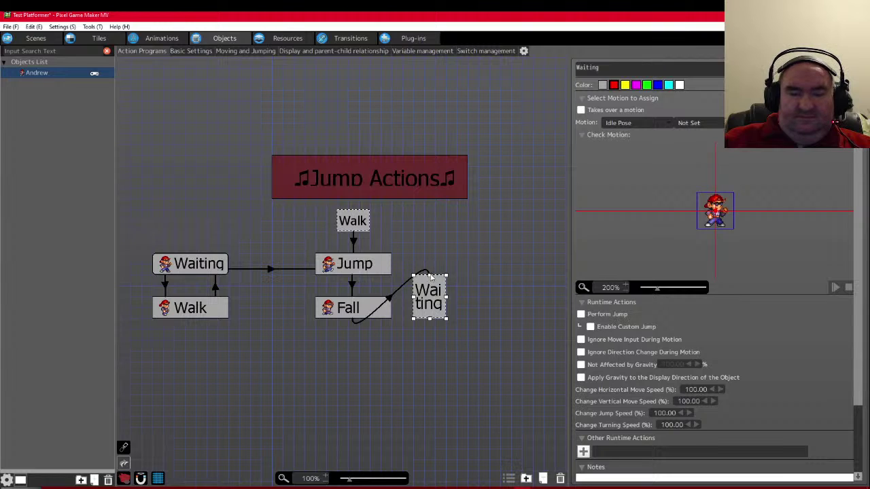
pyautogui.click(431, 277)
pyautogui.click(428, 289)
pyautogui.click(435, 279)
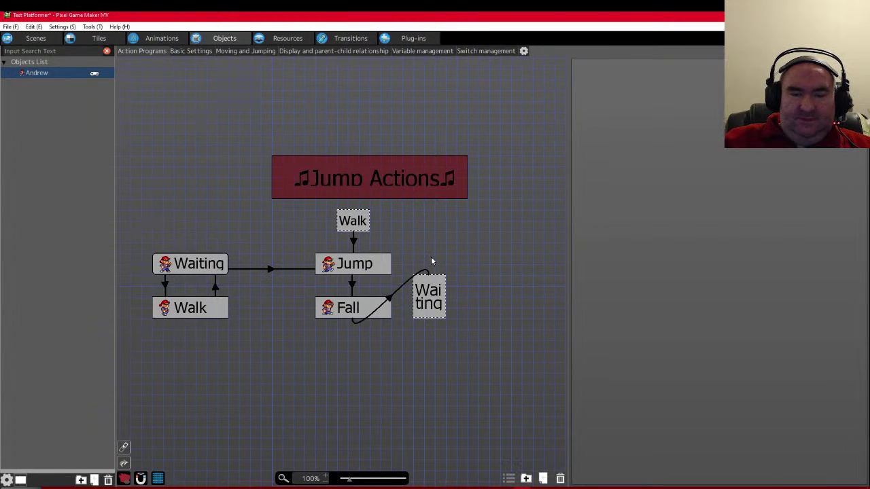
pyautogui.click(432, 291)
pyautogui.moveTo(430, 275); pyautogui.dragTo(432, 261)
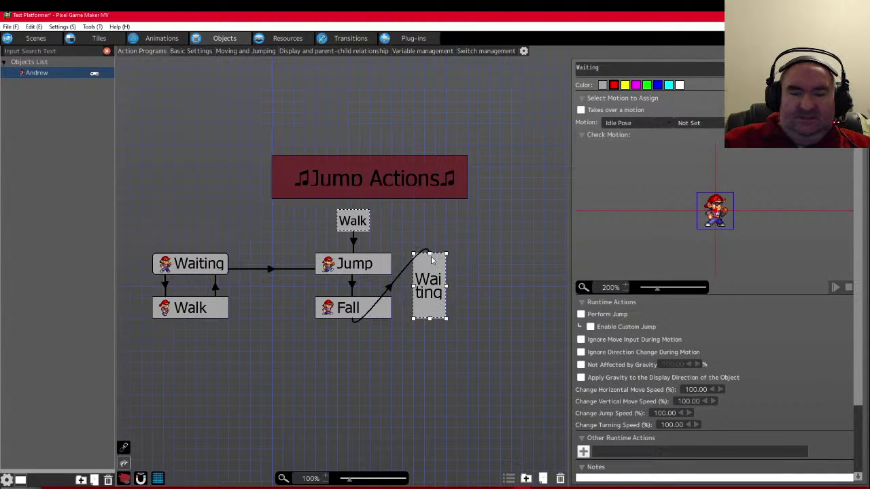
# - Reroute the Fall-to-Waiting link straight between their facing sides and start the Waiting-to-Jump link from the Waiting shortcut instead
pyautogui.click(392, 288)
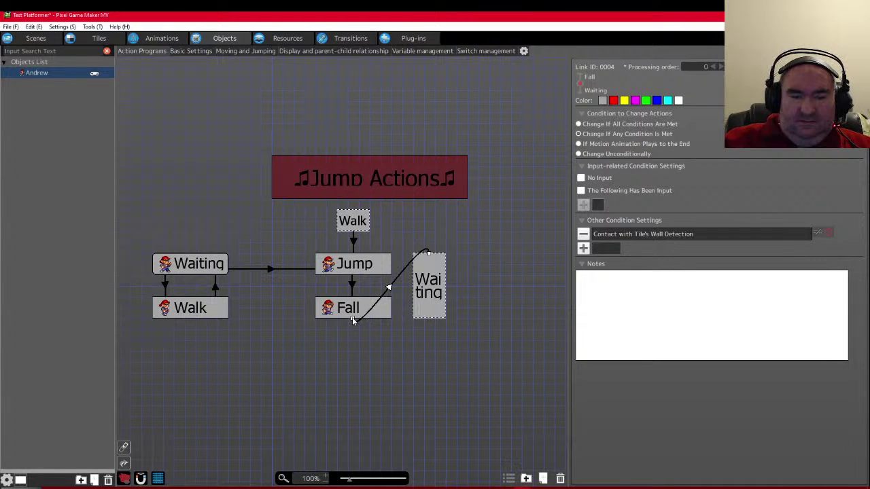
pyautogui.moveTo(353, 321); pyautogui.dragTo(392, 313)
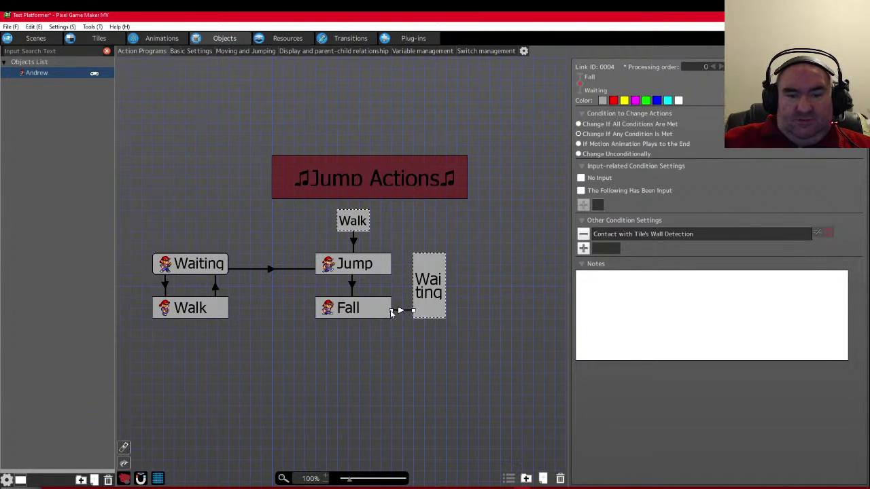
pyautogui.click(268, 268)
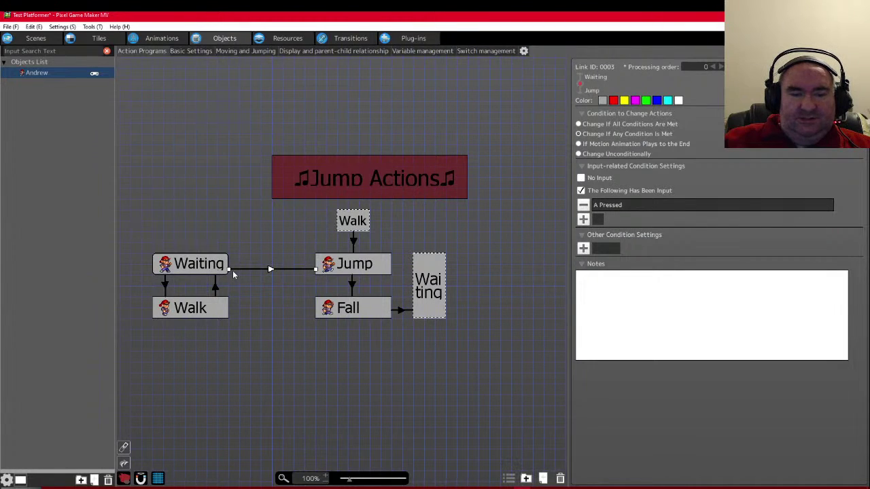
pyautogui.moveTo(230, 271); pyautogui.dragTo(423, 268)
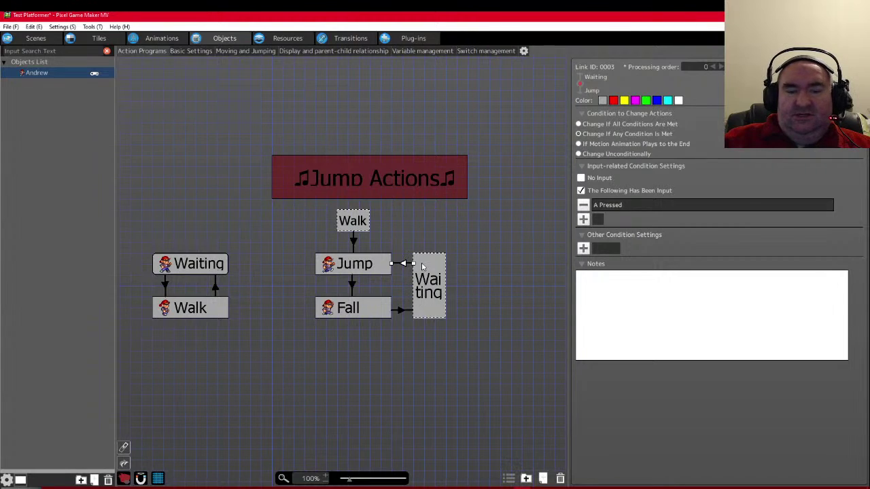
# - Narrow the Waiting shortcut and place the Walk shortcut left of Jump and Fall as a matching vertical block, with a level link to Jump
pyautogui.click(443, 287)
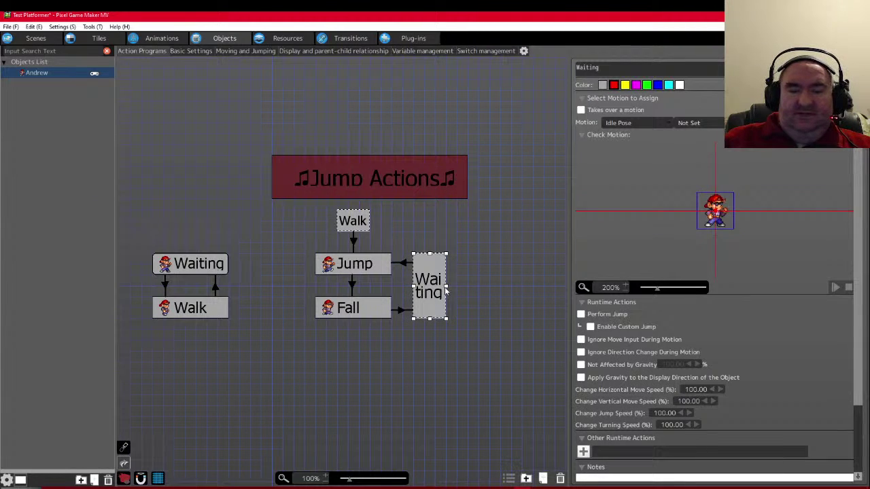
pyautogui.moveTo(446, 287); pyautogui.dragTo(439, 288)
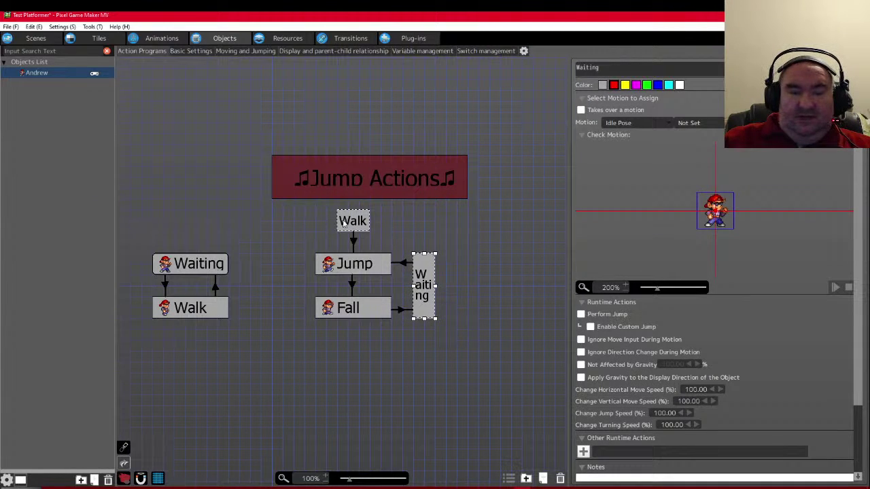
pyautogui.moveTo(353, 222); pyautogui.dragTo(284, 318)
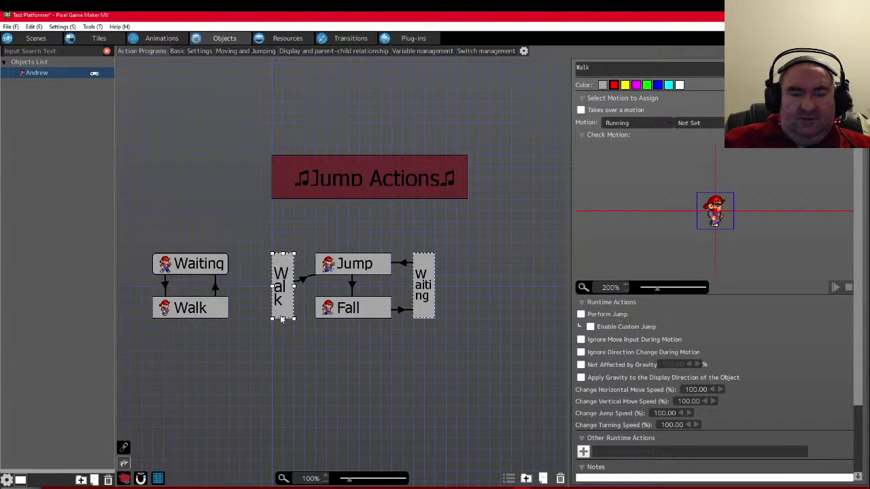
pyautogui.click(301, 279)
pyautogui.moveTo(316, 279); pyautogui.dragTo(318, 268)
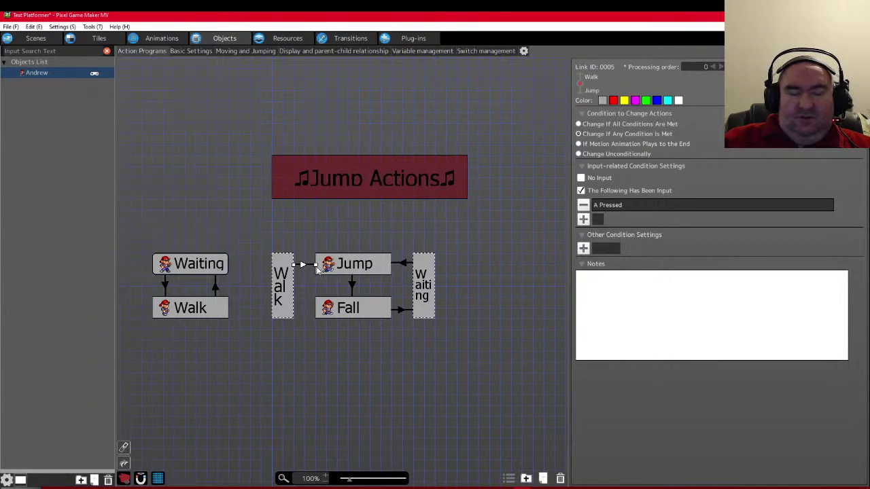
pyautogui.click(281, 308)
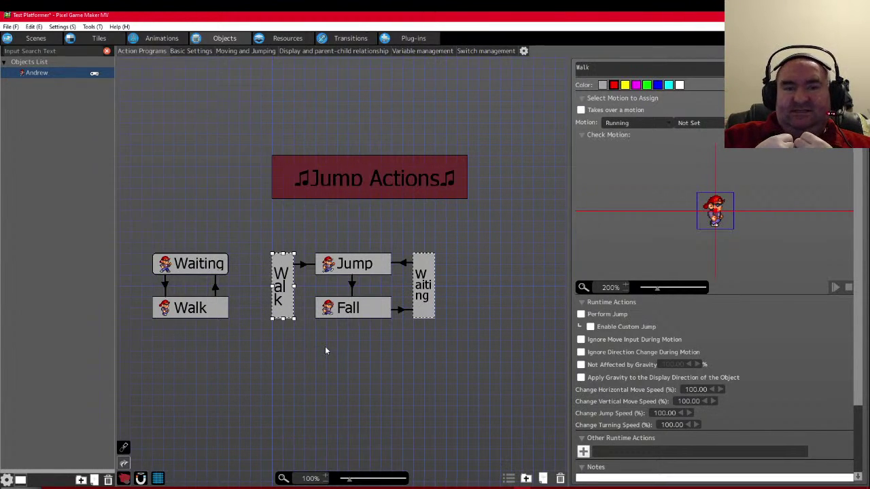
pyautogui.click(340, 309)
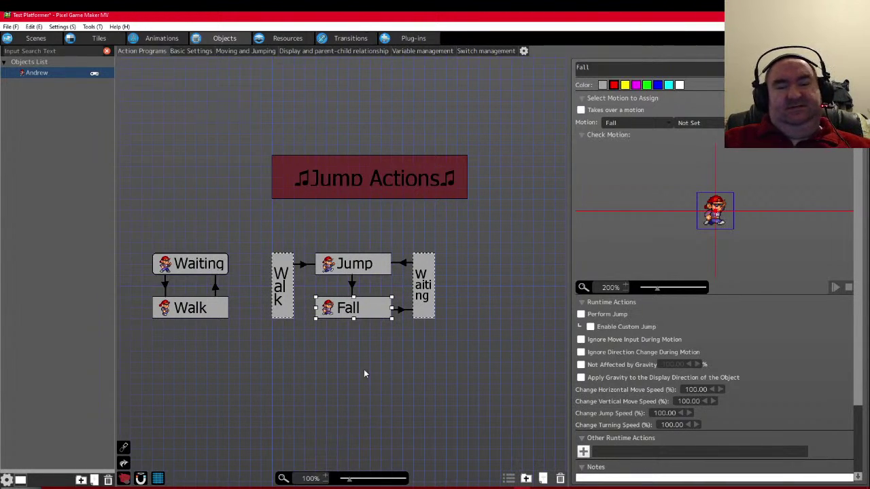
pyautogui.click(283, 305)
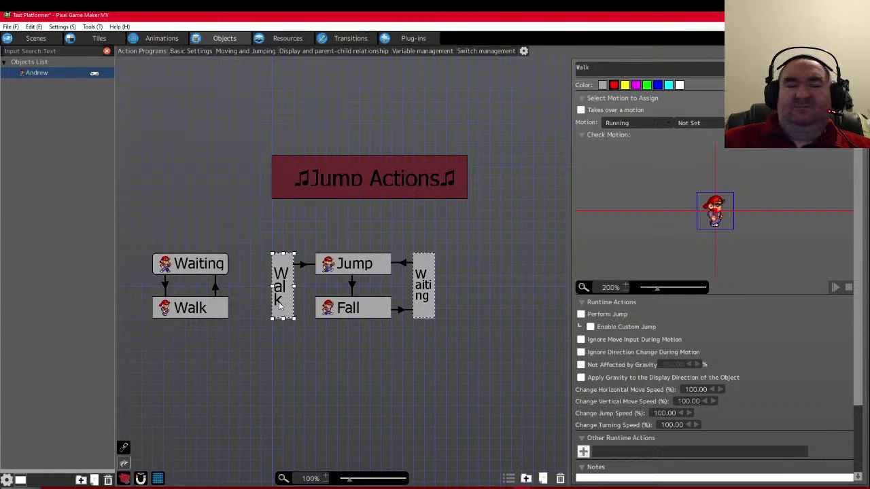
pyautogui.moveTo(280, 307); pyautogui.dragTo(291, 307)
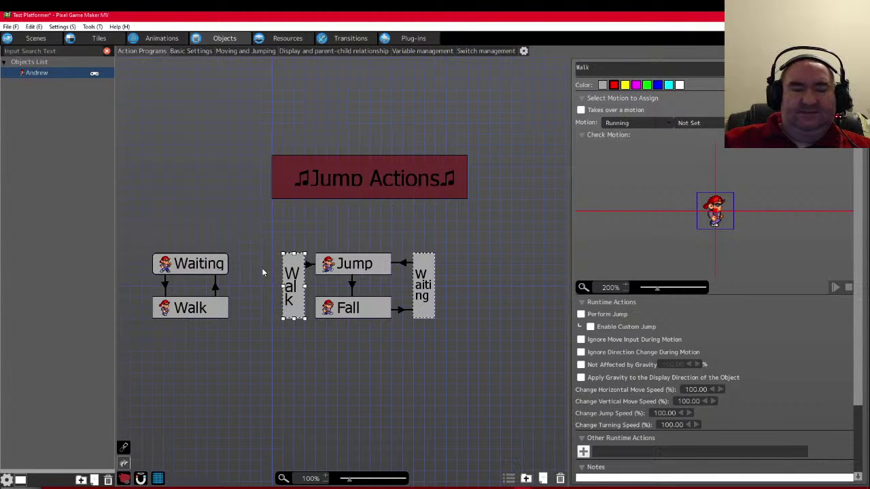
pyautogui.moveTo(290, 299); pyautogui.dragTo(279, 299)
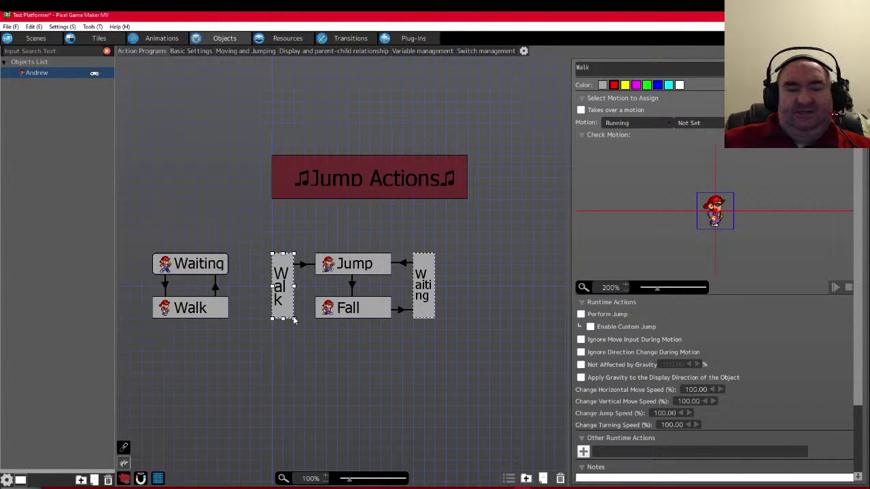
# - Add a link from the Walk shortcut to the Fall action and level it between the two blocks
pyautogui.rightClick(287, 306)
pyautogui.click(307, 322)
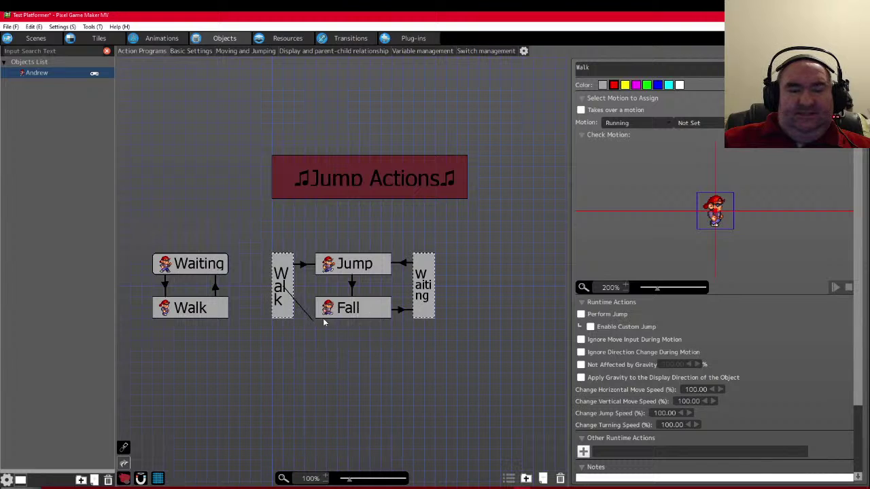
pyautogui.click(323, 316)
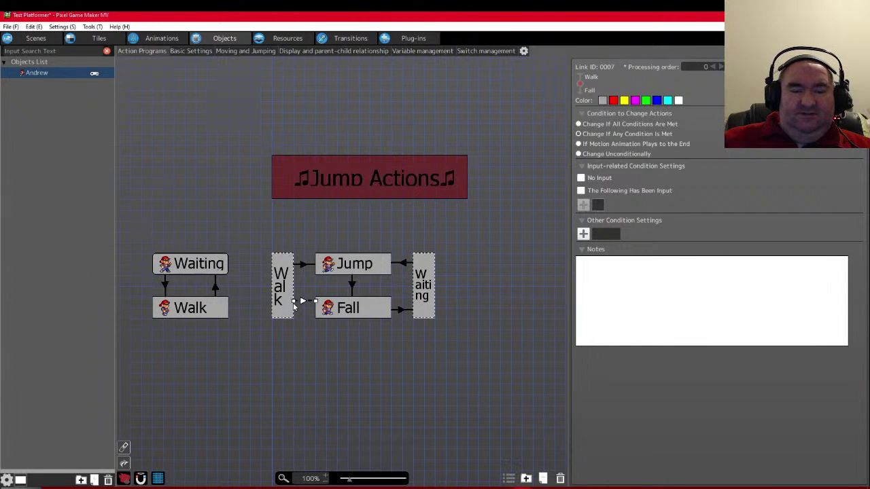
pyautogui.moveTo(293, 302); pyautogui.dragTo(293, 308)
# - Move the red Jump Actions heading down close above the jump branch and narrow it to span from the Walk shortcut to the Waiting shortcut
pyautogui.hscroll(-3, 248, 360)
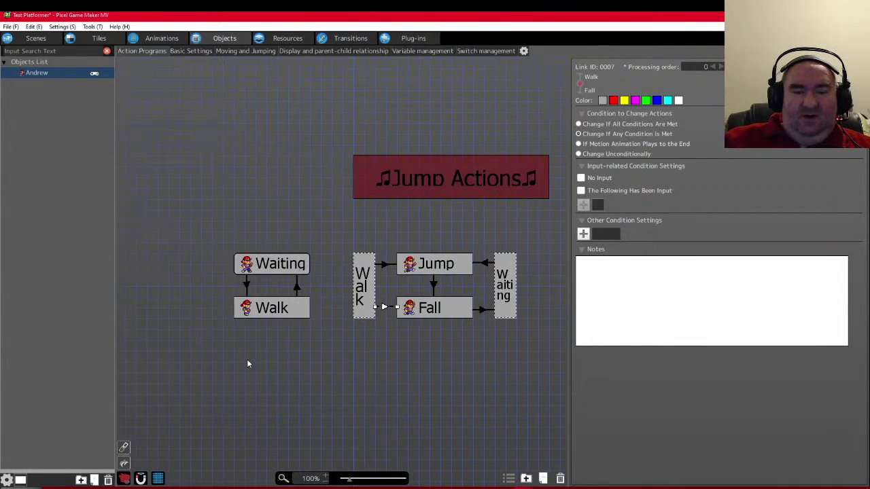
pyautogui.hscroll(1, 255, 359)
pyautogui.moveTo(416, 183); pyautogui.dragTo(415, 221)
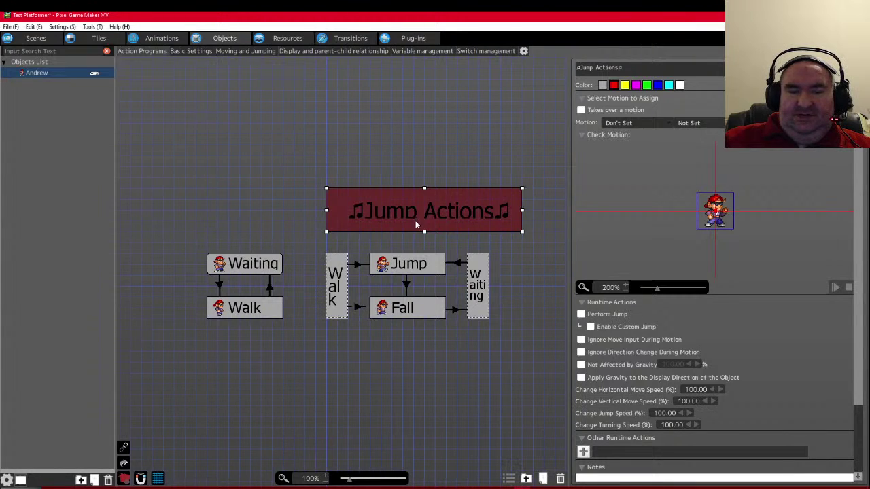
pyautogui.moveTo(523, 232); pyautogui.dragTo(488, 239)
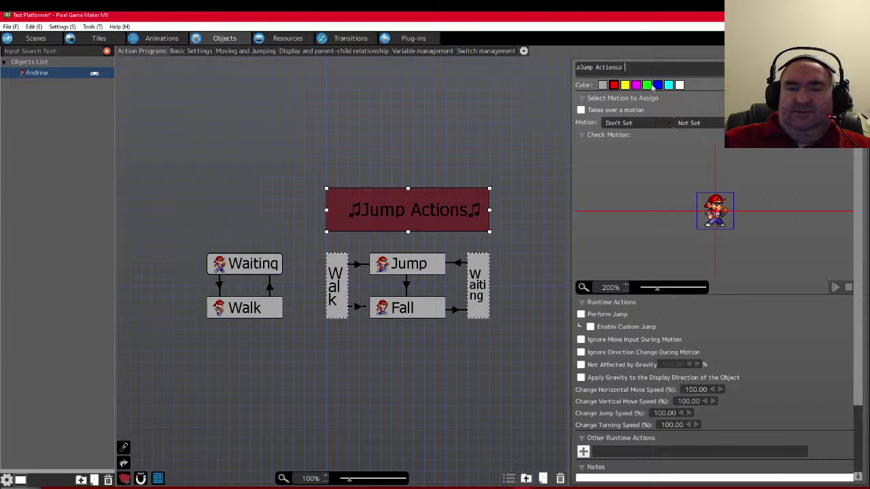
pyautogui.click(539, 265)
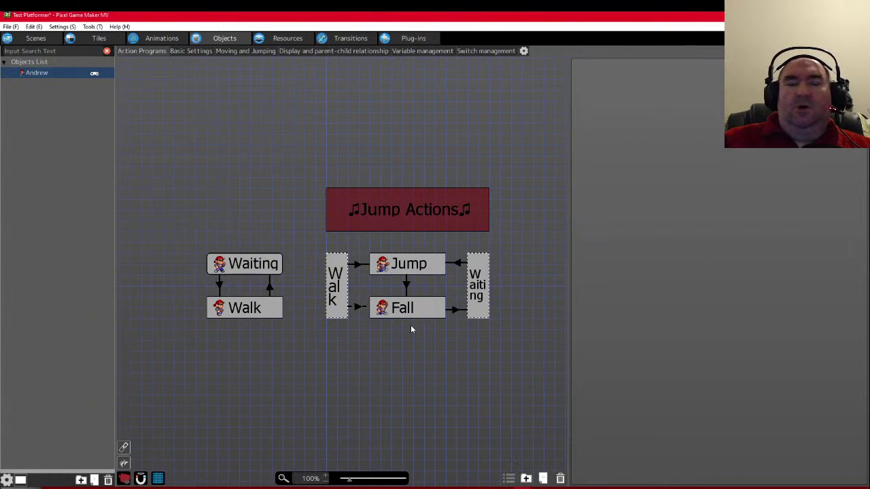
# - Shift the original Waiting and Walk actions further left of the jump branch, keeping them vertically aligned
pyautogui.moveTo(231, 266); pyautogui.dragTo(174, 267)
pyautogui.moveTo(245, 309); pyautogui.dragTo(197, 326)
pyautogui.click(269, 354)
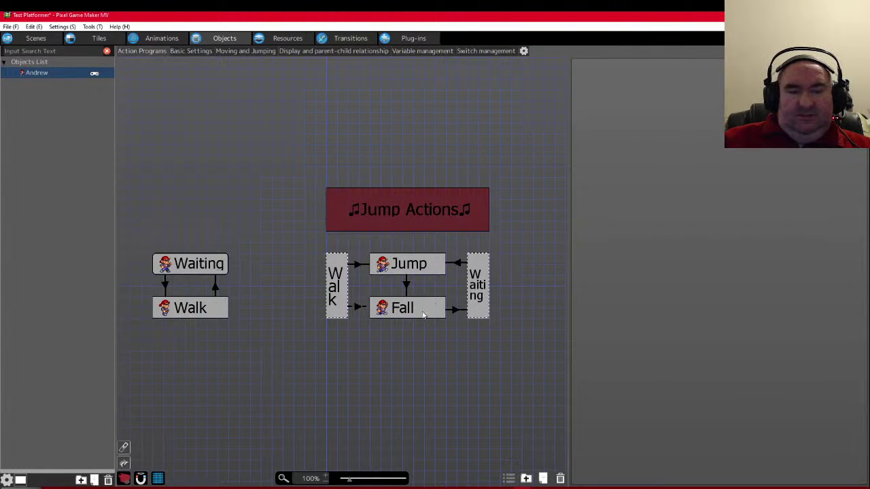
# - Move the Walk and Waiting shortcuts one grid cell closer to the Jump and Fall actions on each side
pyautogui.click(348, 292)
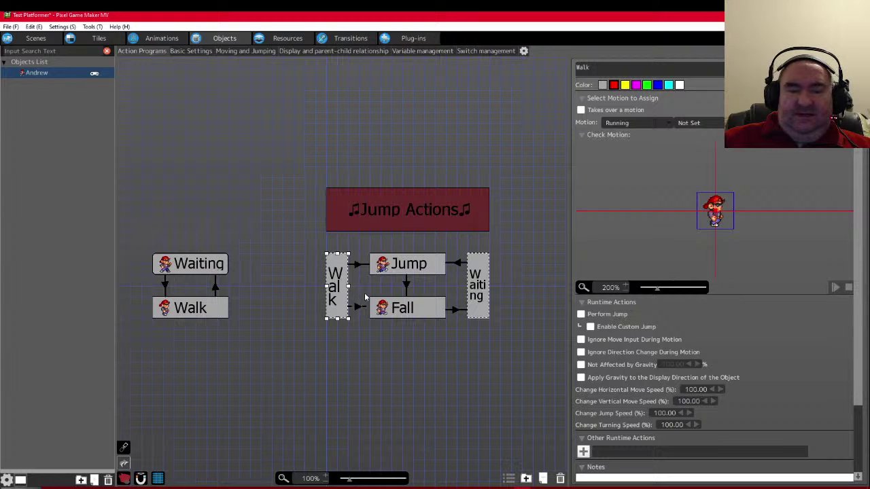
pyautogui.moveTo(340, 302); pyautogui.dragTo(352, 301)
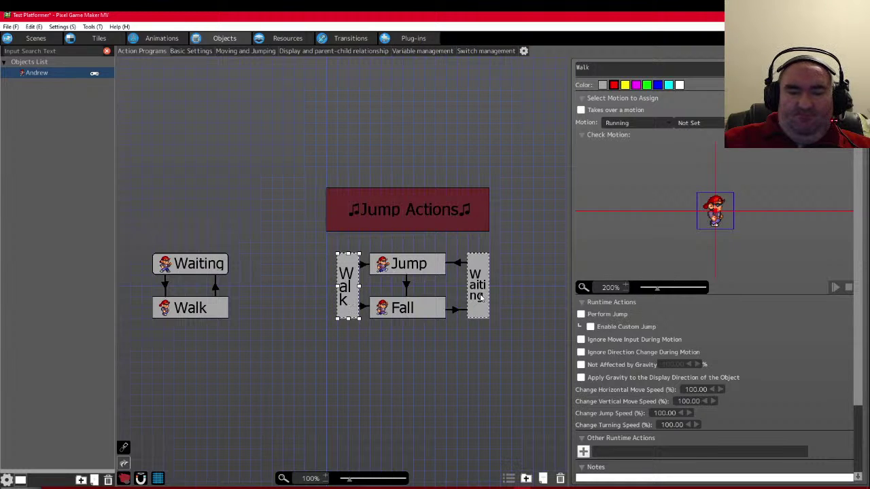
pyautogui.moveTo(481, 299); pyautogui.dragTo(470, 297)
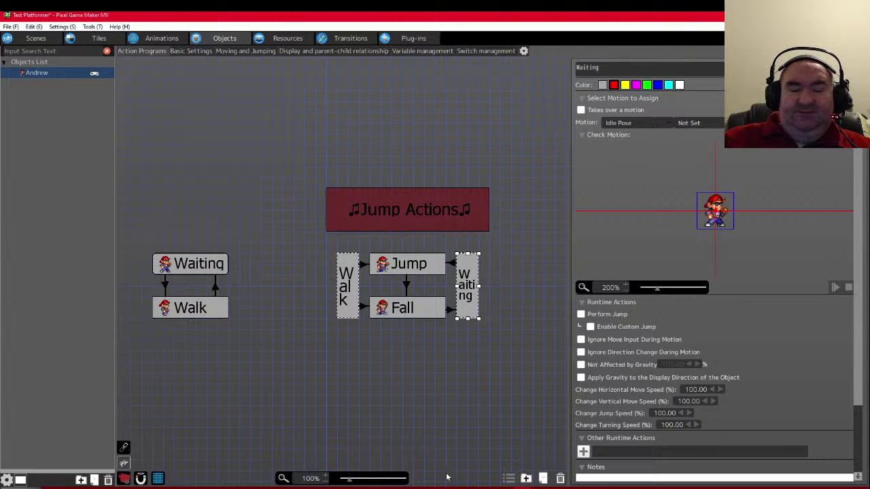
pyautogui.click(421, 488)
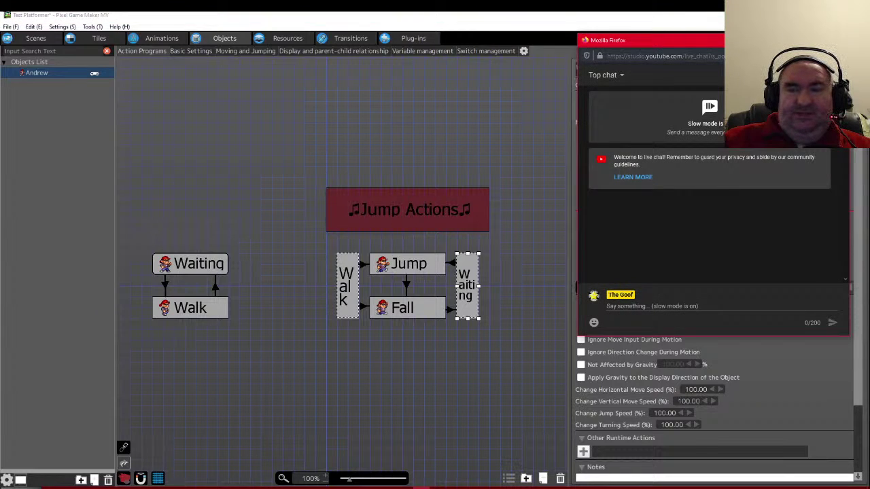
pyautogui.click(431, 406)
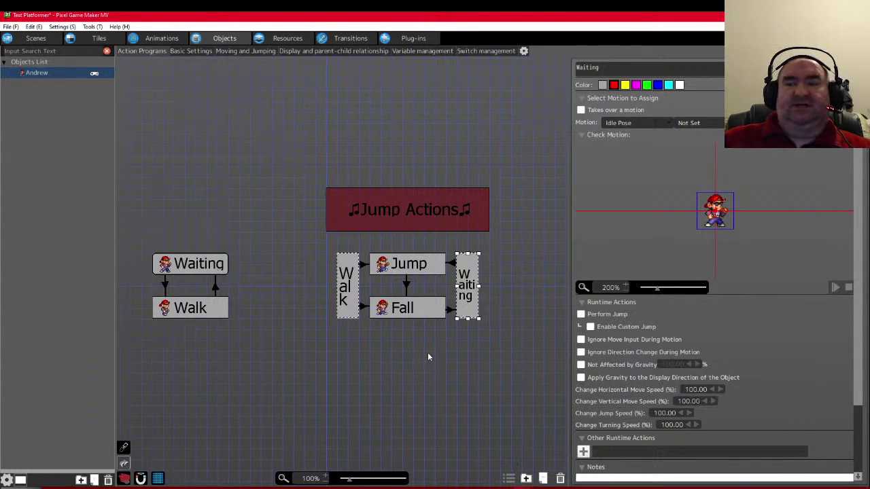
# - Reduce the red heading's height and trim both its ends to line up with the outer edges of the Walk and Waiting shortcuts
pyautogui.click(412, 228)
pyautogui.moveTo(407, 189); pyautogui.dragTo(409, 200)
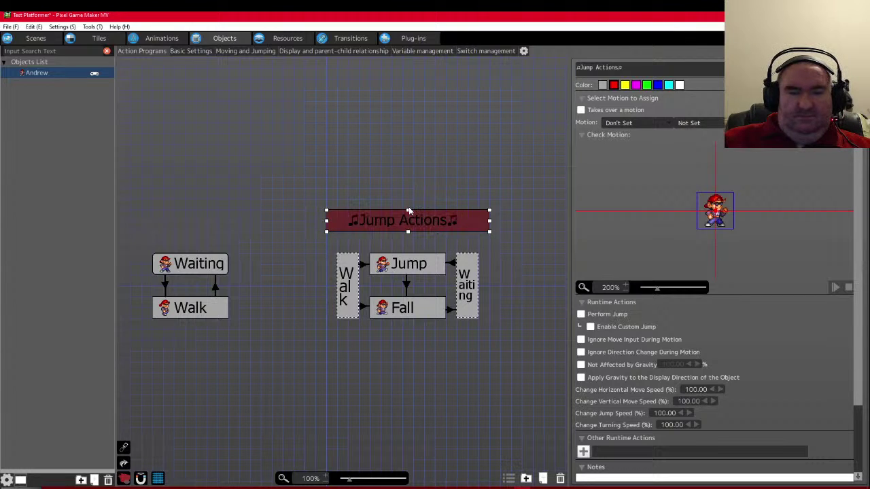
pyautogui.click(416, 388)
pyautogui.click(330, 223)
pyautogui.moveTo(329, 222); pyautogui.dragTo(341, 222)
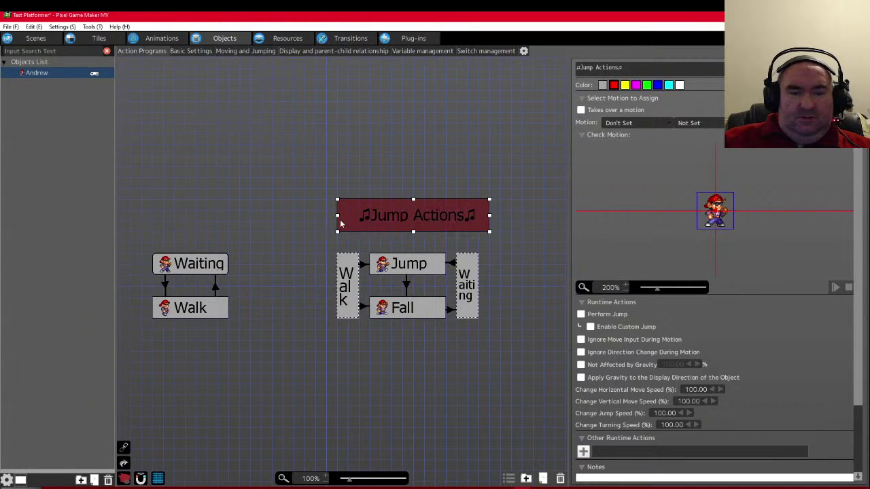
pyautogui.moveTo(489, 216); pyautogui.dragTo(478, 216)
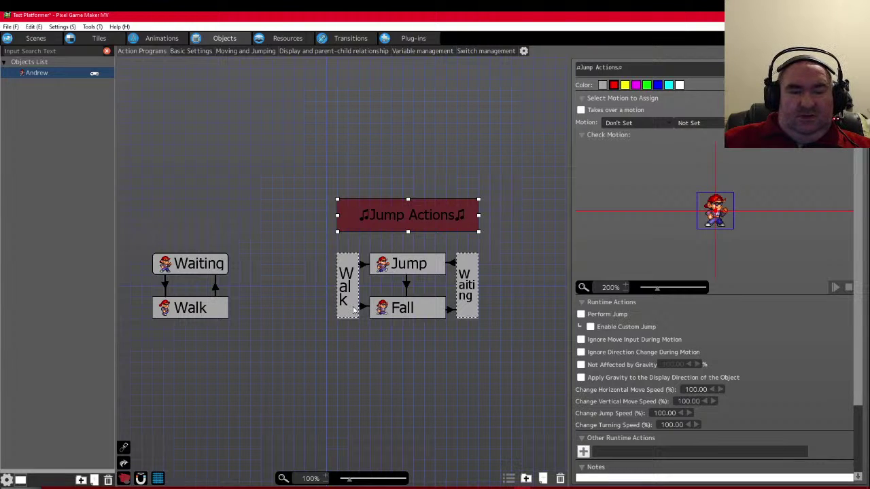
# - Color the Waiting action blue and lighten that blue to red 53, green 127, blue 255
pyautogui.click(190, 271)
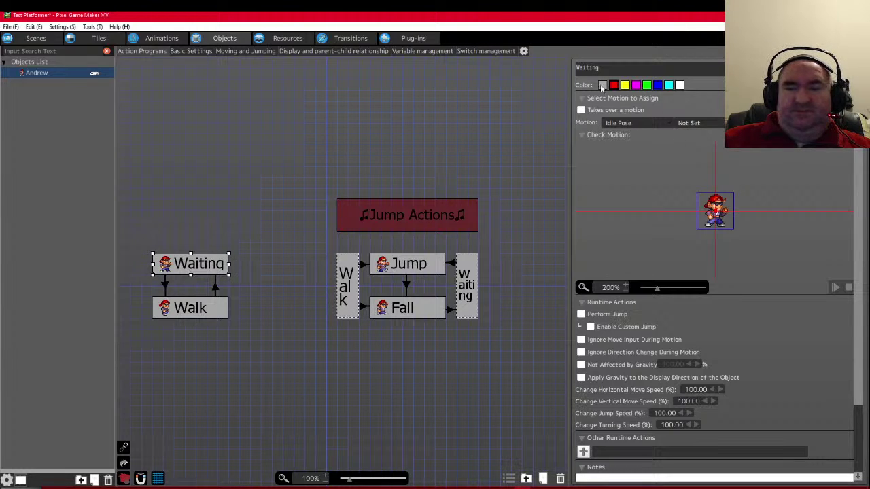
pyautogui.click(657, 85)
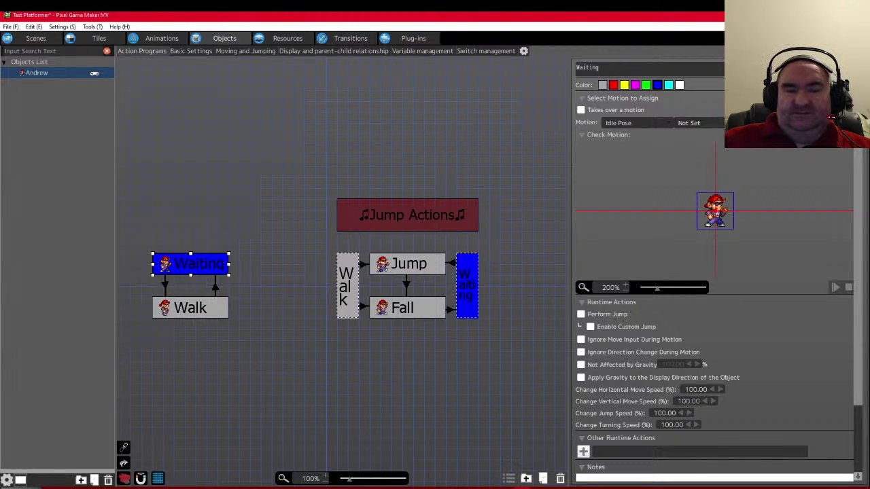
pyautogui.doubleClick(657, 85)
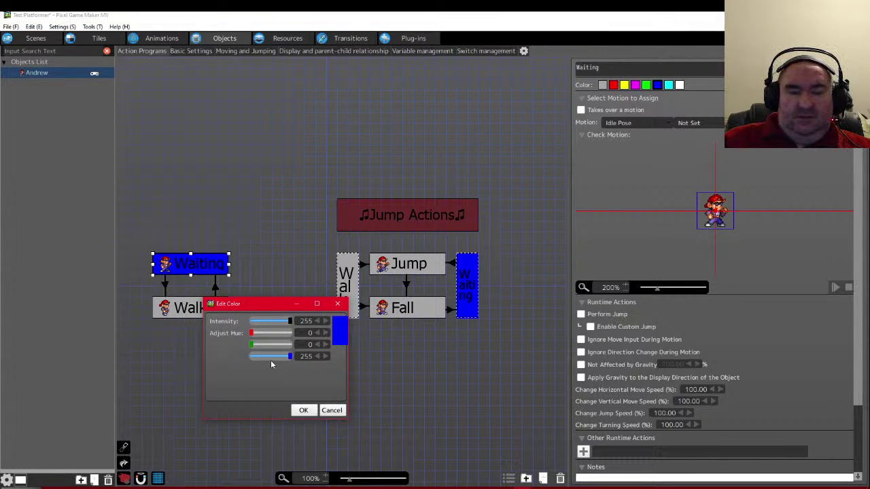
pyautogui.moveTo(252, 345)
pyautogui.mouseDown()
pyautogui.moveTo(271, 344)
pyautogui.moveTo(259, 333)
pyautogui.mouseUp()
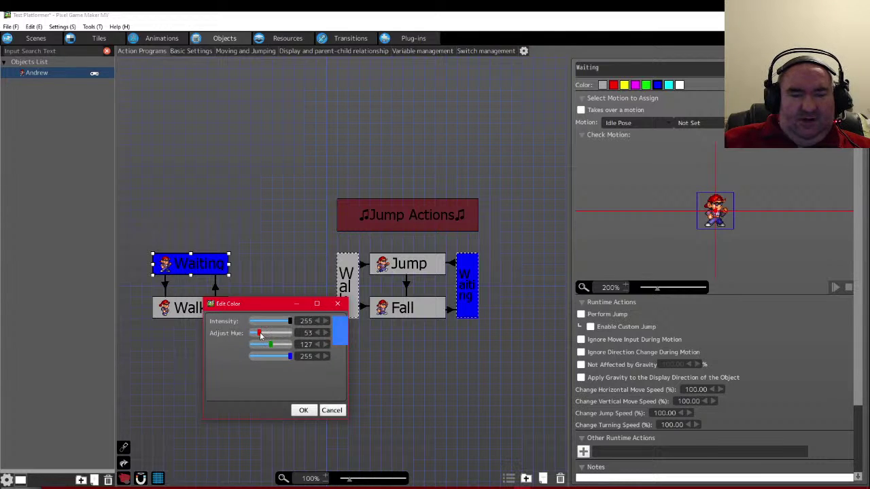
pyautogui.click(303, 411)
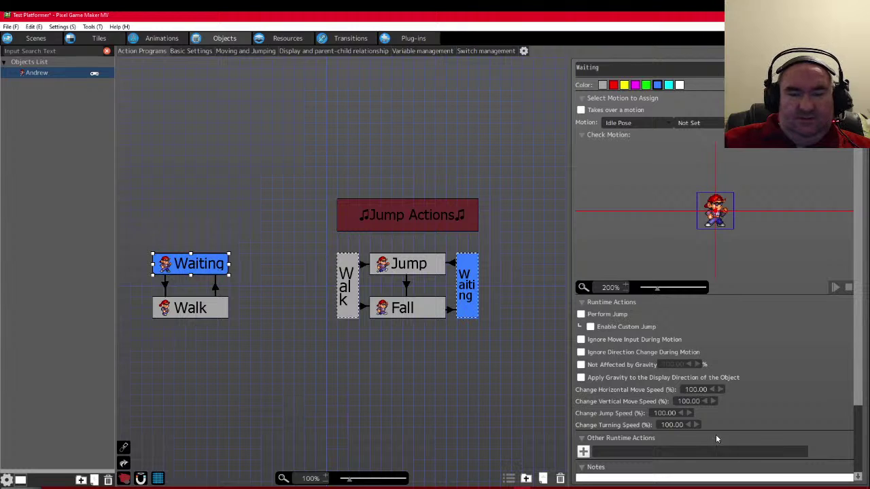
# - Color the Walk action red
pyautogui.click(201, 308)
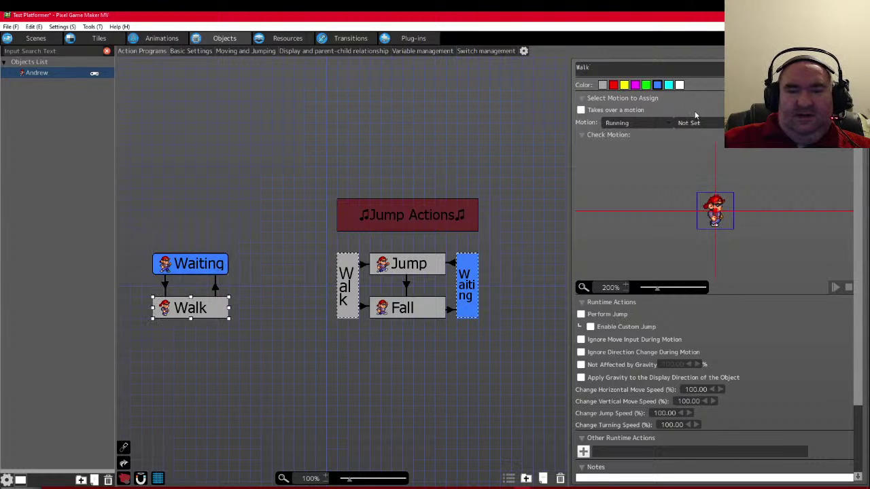
pyautogui.click(613, 85)
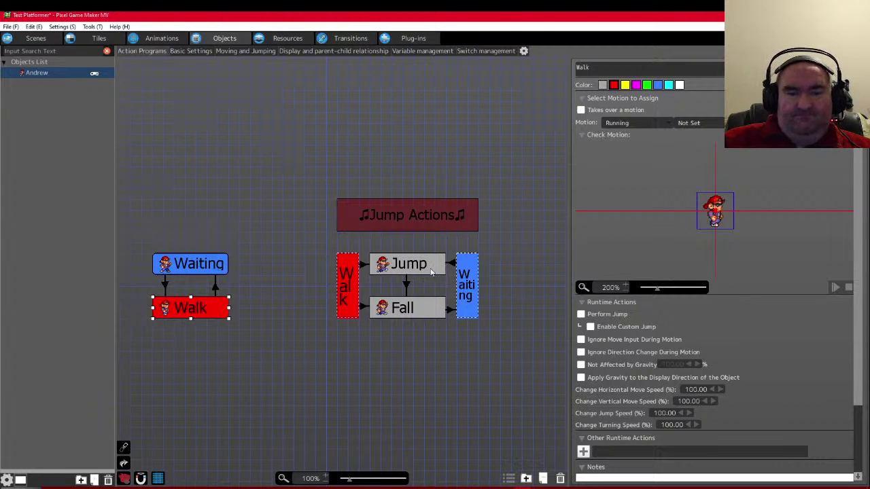
# - Color the Jump action yellow
pyautogui.click(517, 275)
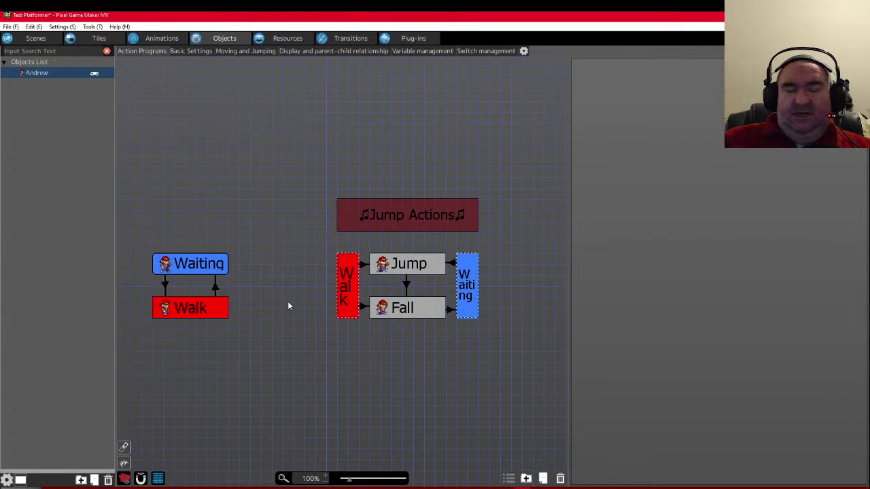
pyautogui.click(409, 267)
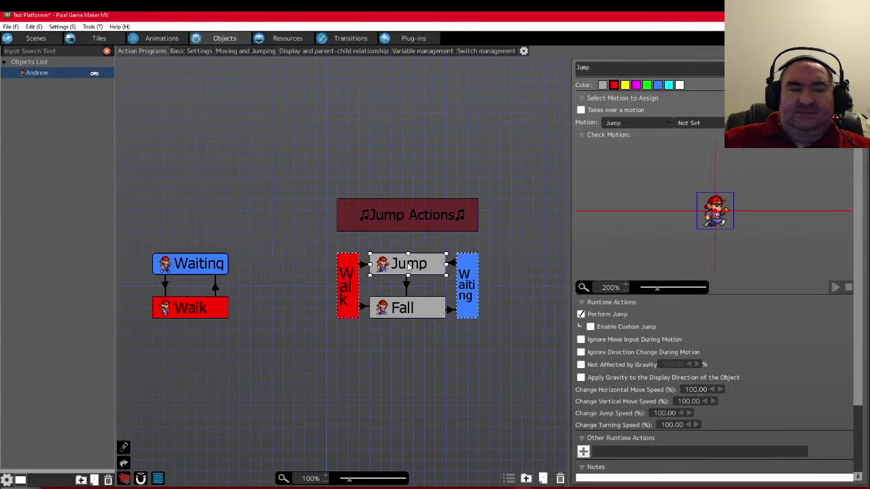
pyautogui.click(636, 86)
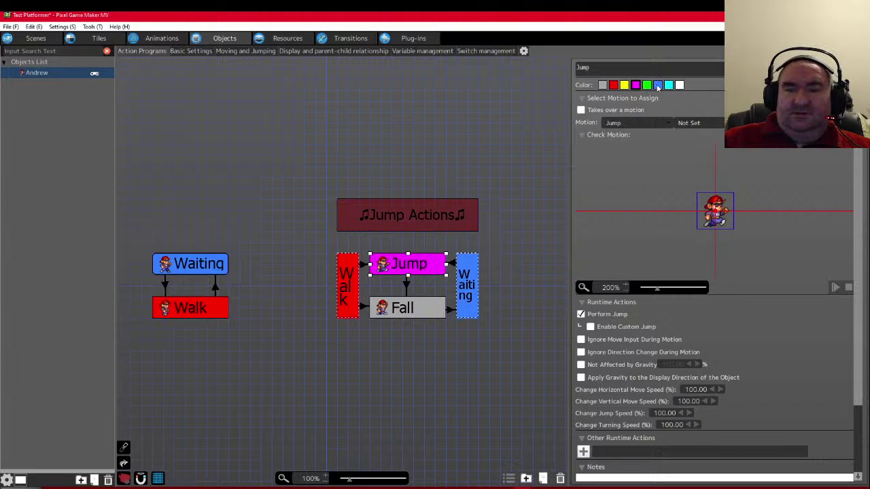
pyautogui.click(657, 85)
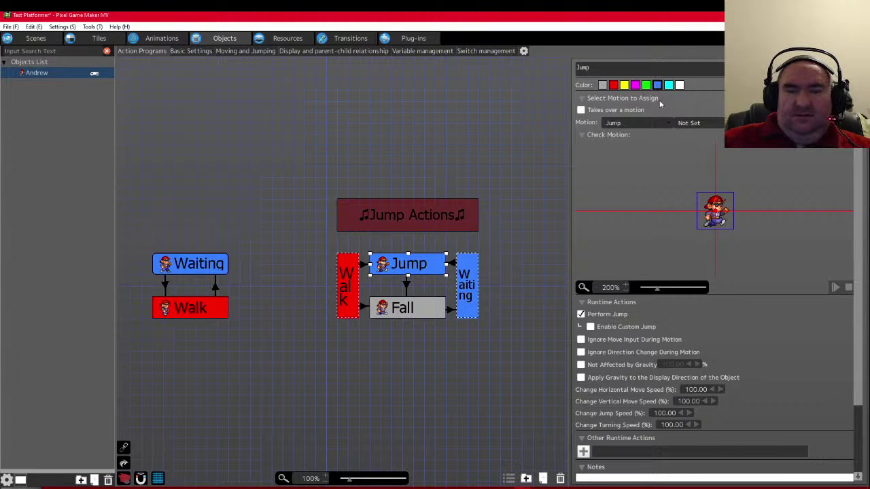
pyautogui.click(635, 86)
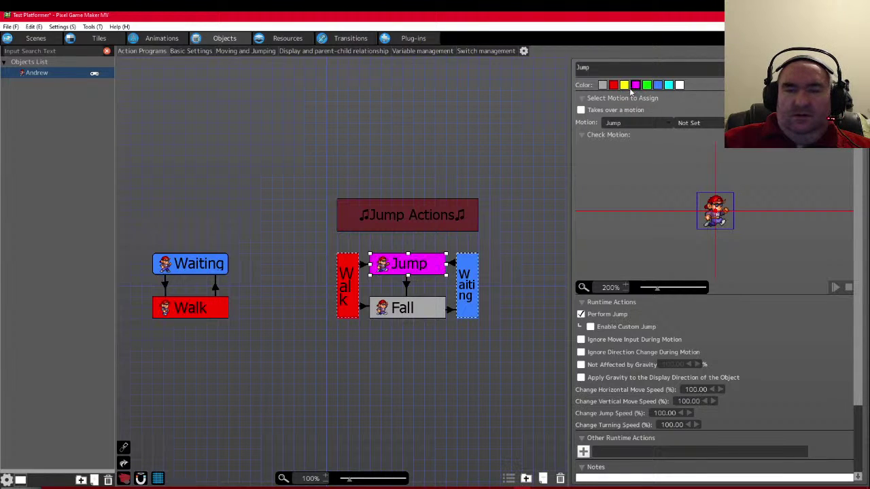
pyautogui.click(624, 86)
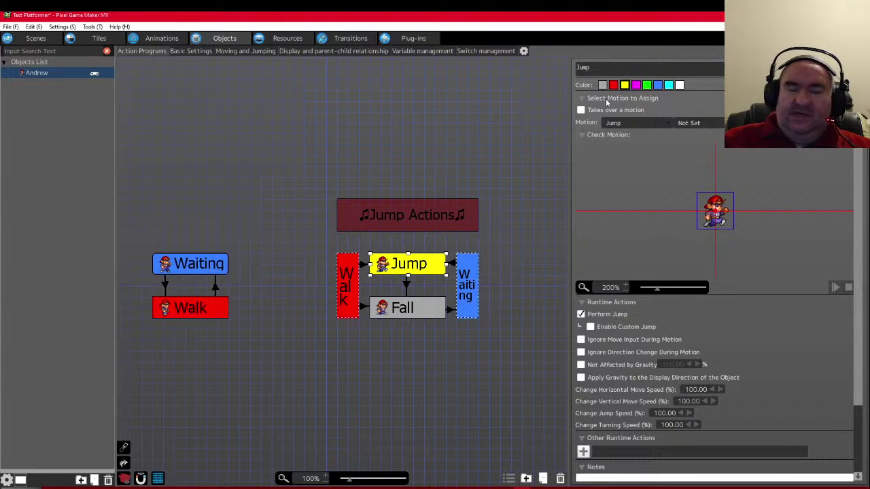
# - Color the Fall action green
pyautogui.click(408, 311)
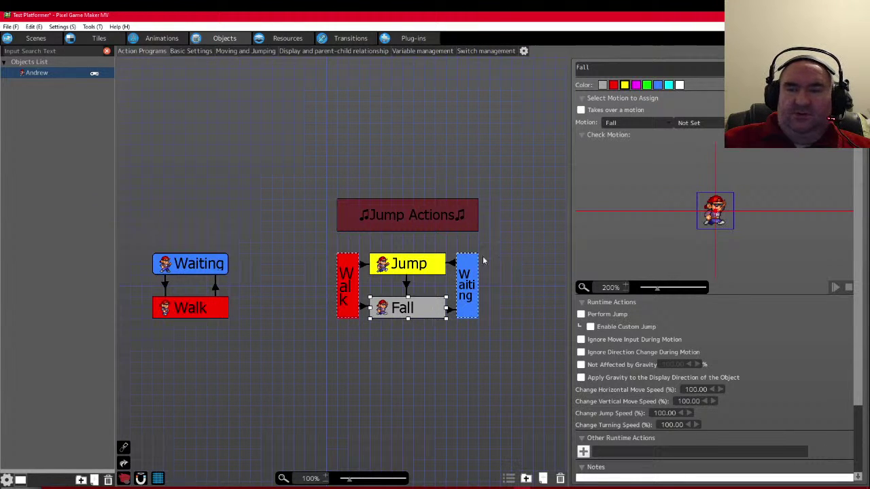
pyautogui.click(646, 85)
pyautogui.click(376, 384)
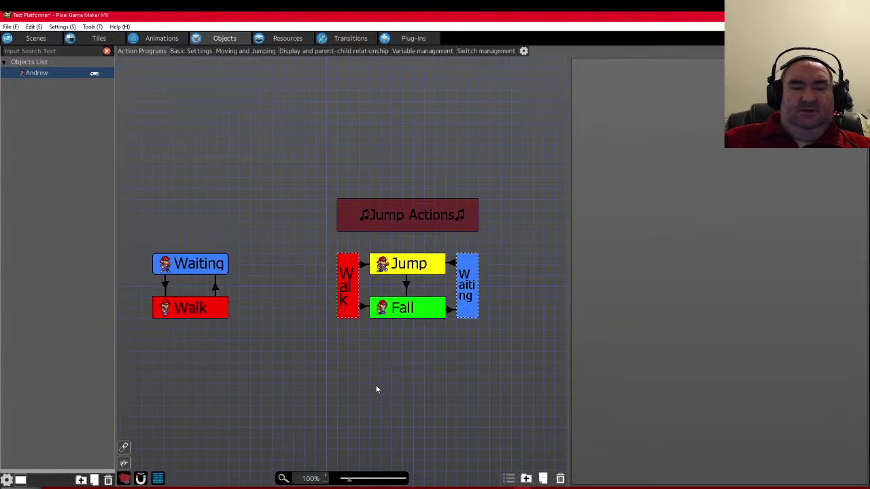
# - Move the Walk and Waiting shortcuts one grid cell outward, away from the Jump and Fall actions on each side
pyautogui.hscroll(-2, 284, 340)
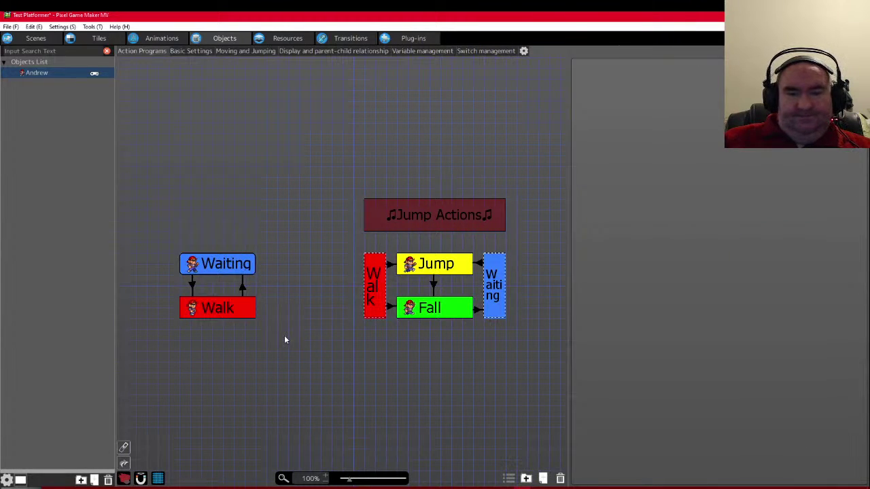
pyautogui.moveTo(378, 294); pyautogui.dragTo(367, 292)
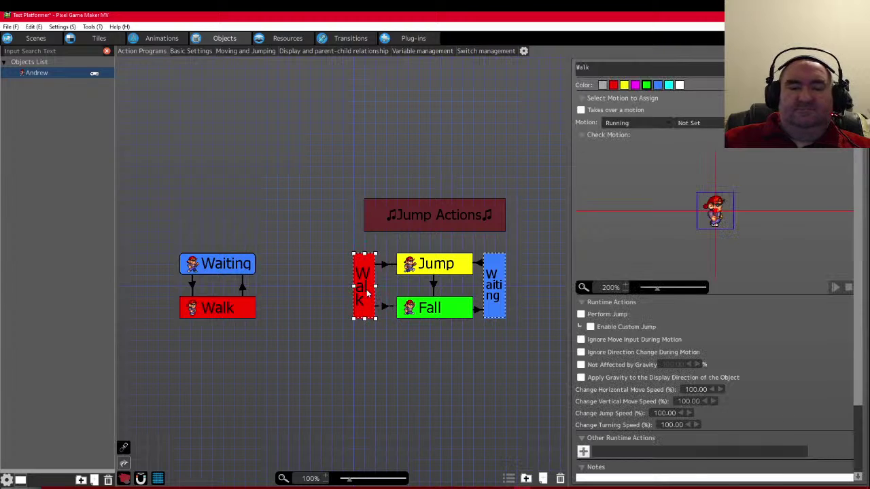
pyautogui.click(384, 308)
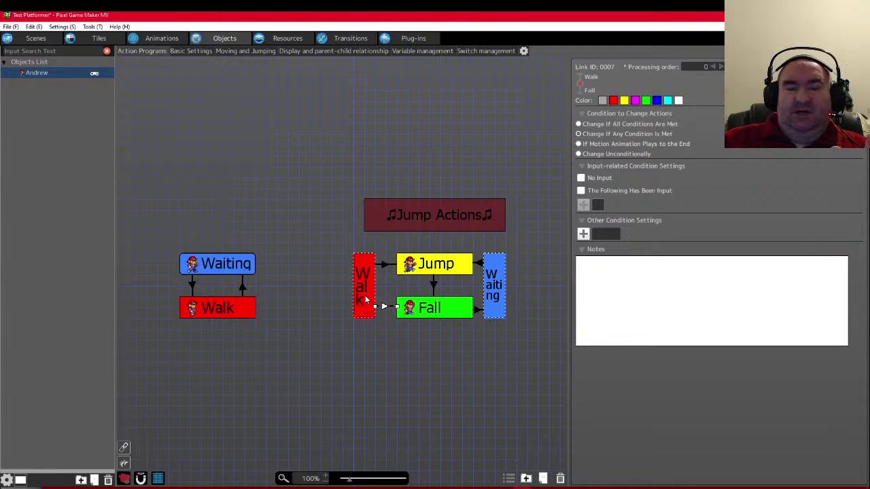
pyautogui.moveTo(496, 299); pyautogui.dragTo(505, 297)
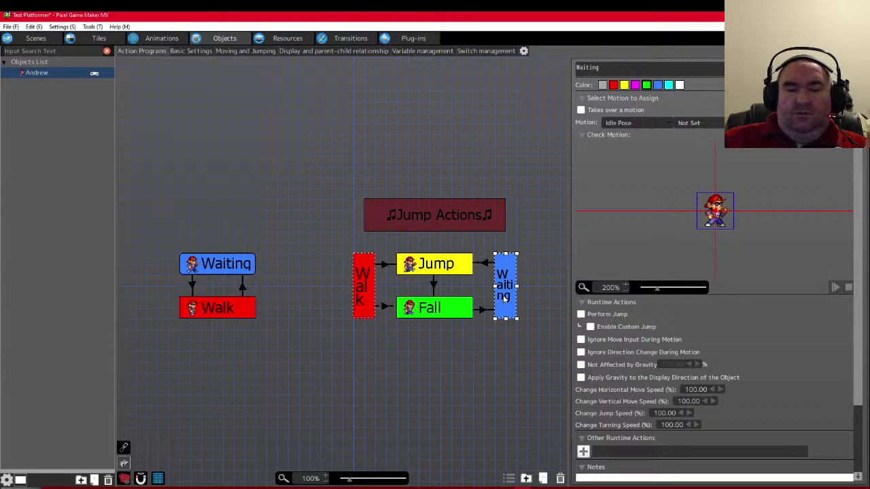
# - Check the downward tile wall-contact condition on the link from Fall to Waiting and copy that condition
pyautogui.click(438, 315)
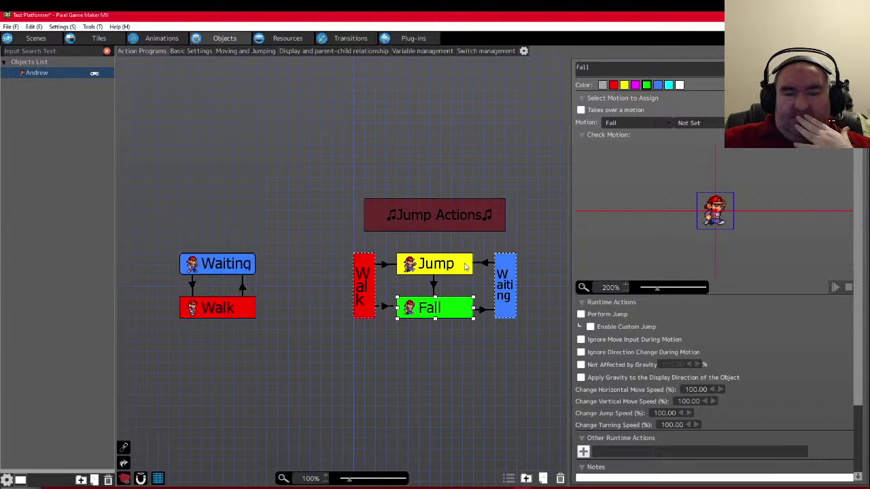
pyautogui.click(482, 310)
pyautogui.doubleClick(628, 236)
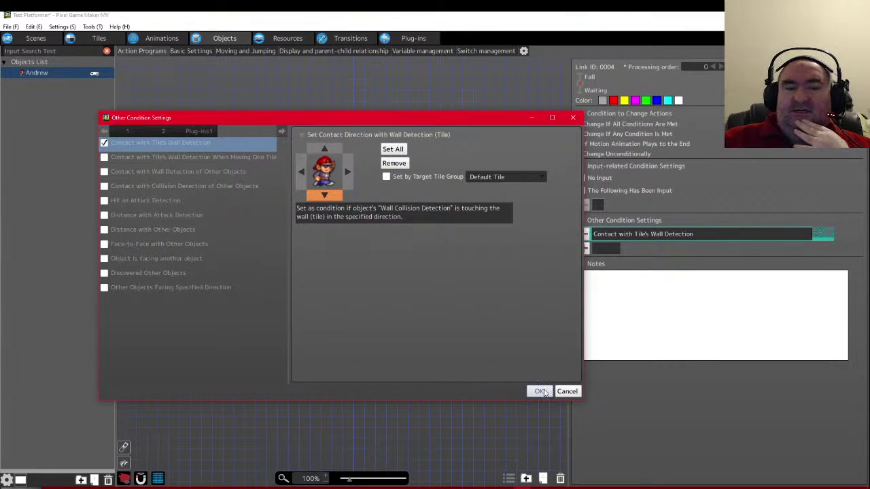
pyautogui.click(538, 391)
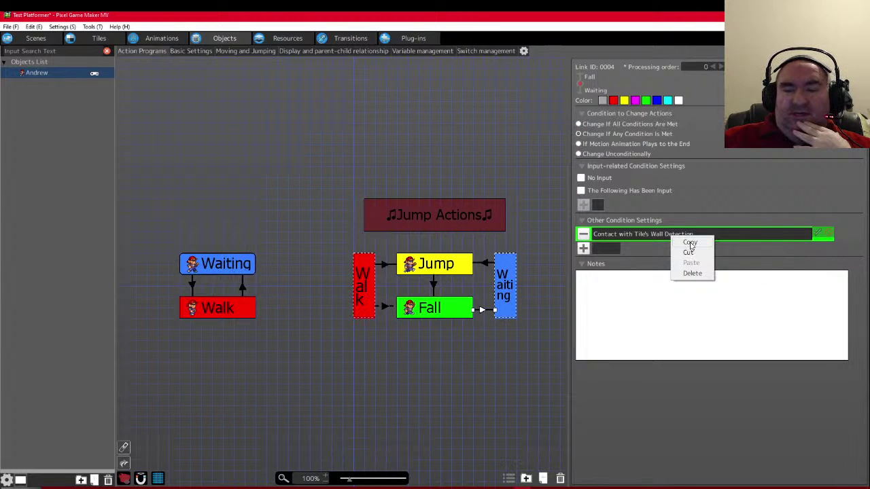
pyautogui.click(691, 245)
# - Paste the Contact with Tile's Wall Detection condition into the link from Walk to Fall and invert it
pyautogui.click(385, 307)
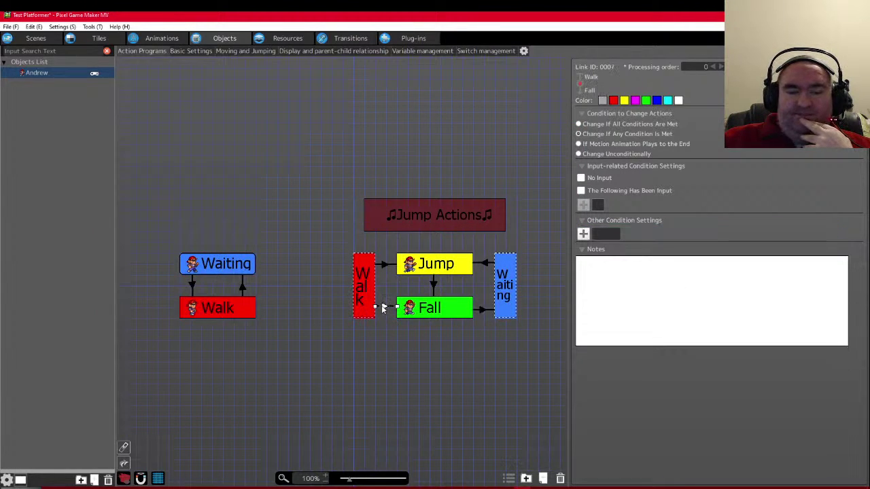
pyautogui.rightClick(607, 236)
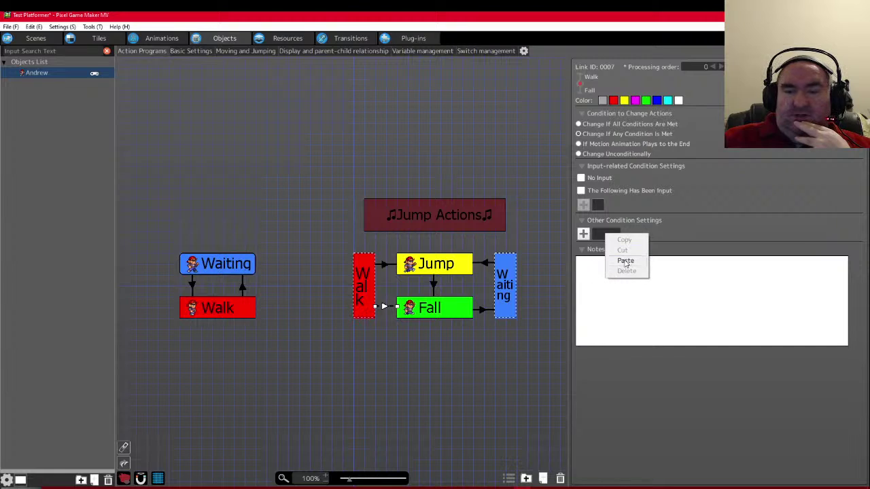
pyautogui.click(626, 262)
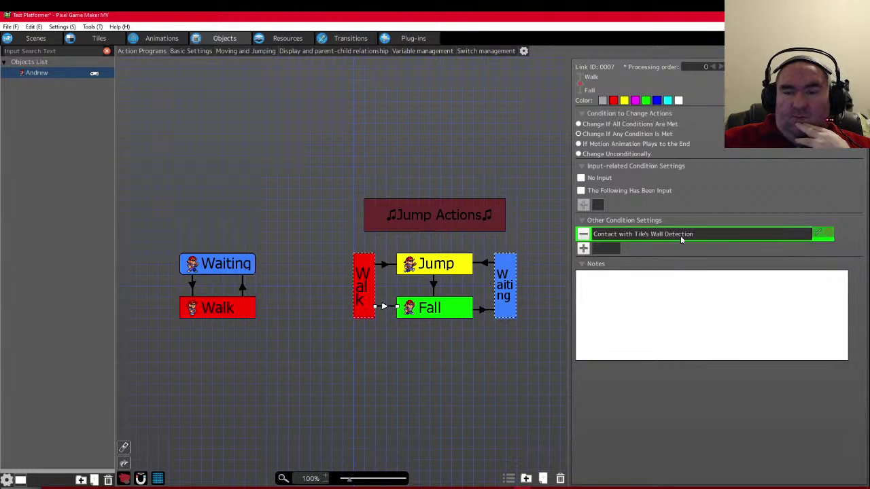
pyautogui.click(828, 234)
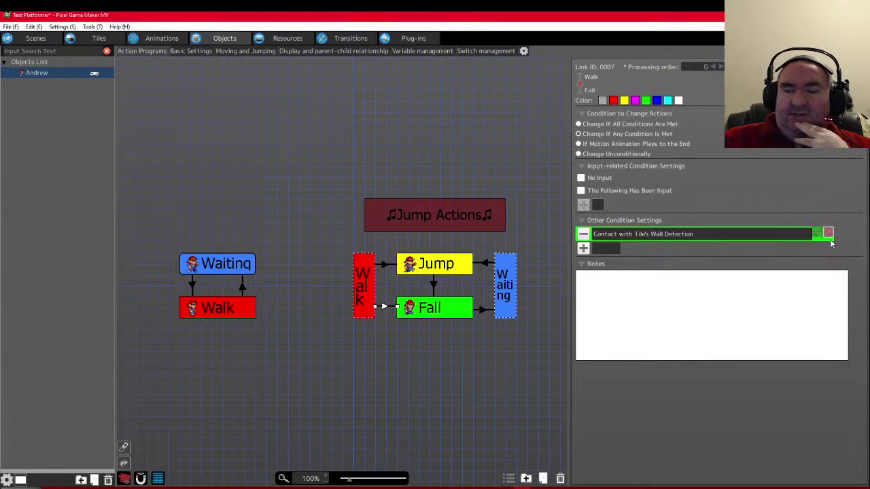
pyautogui.click(829, 234)
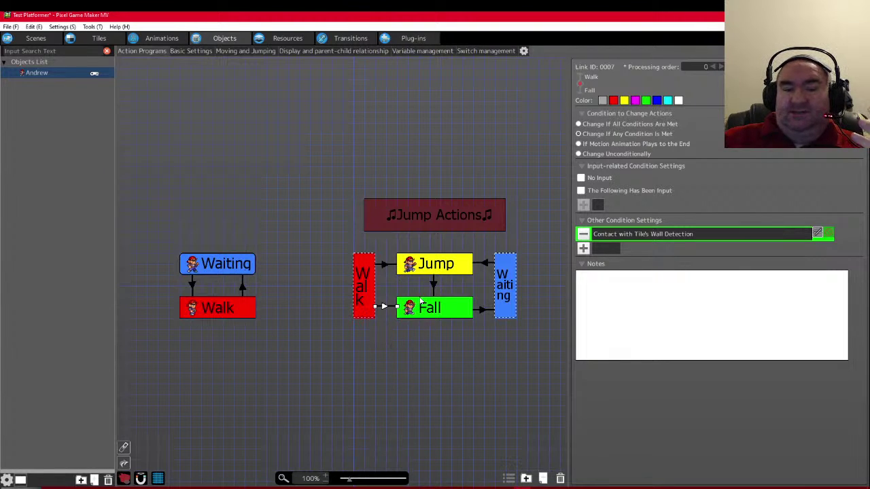
# - Move the Waiting action down one grid cell, closer to the Walk action
pyautogui.click(426, 309)
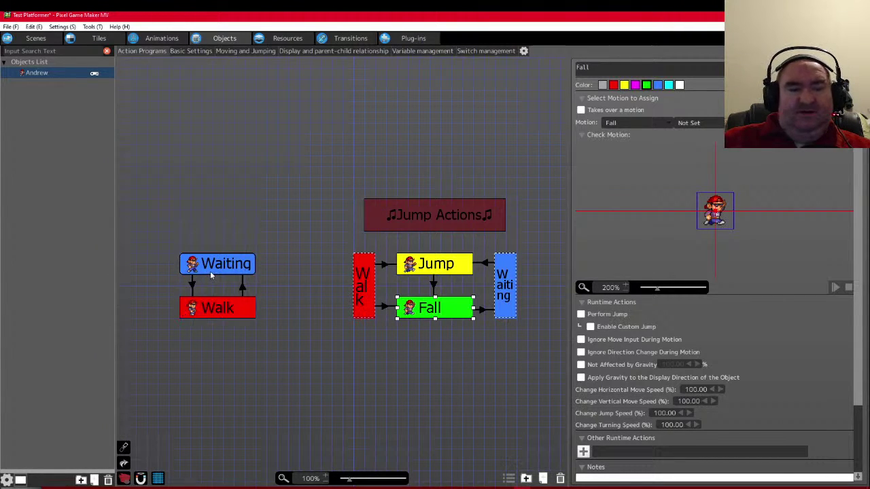
pyautogui.moveTo(211, 269); pyautogui.dragTo(211, 280)
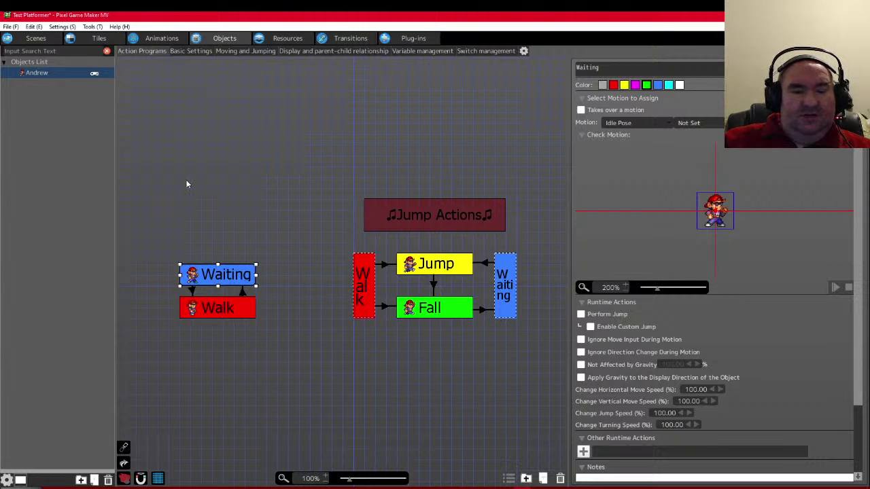
pyautogui.rightClick(156, 191)
# - Duplicate the Jump Actions heading and center the copy above the Waiting and Walk actions
pyautogui.click(429, 207)
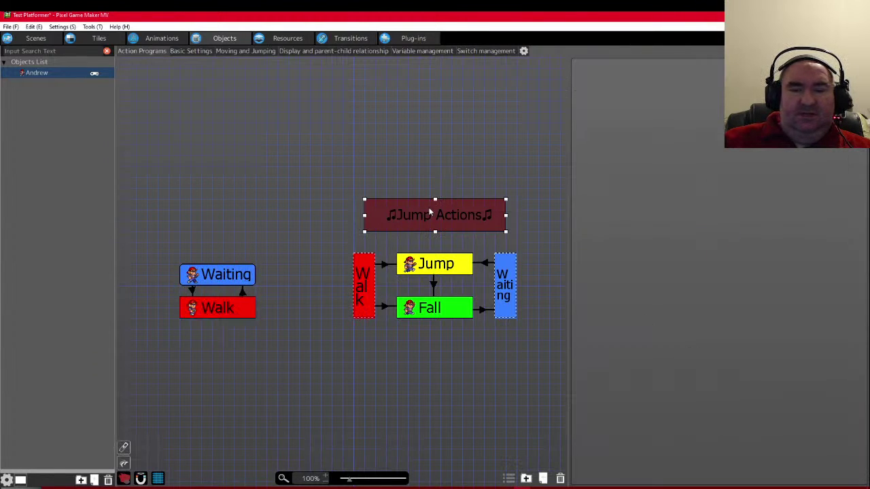
pyautogui.rightClick(429, 207)
pyautogui.click(324, 208)
pyautogui.rightClick(250, 133)
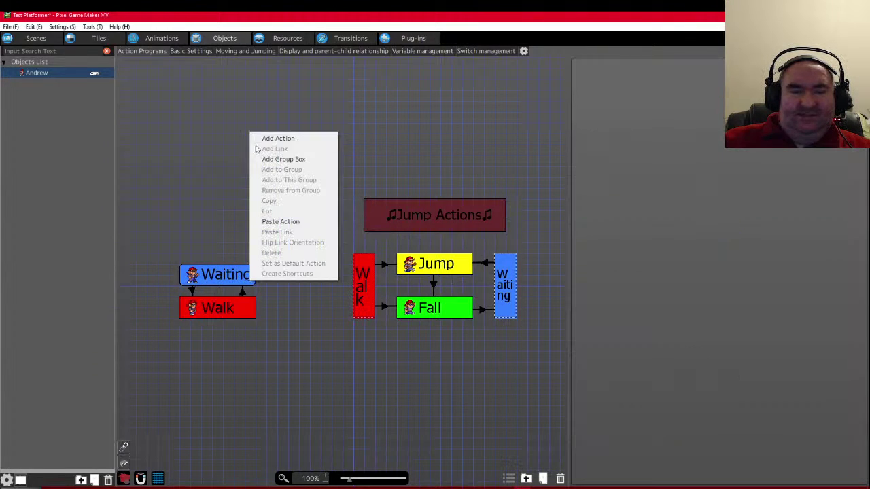
pyautogui.click(280, 222)
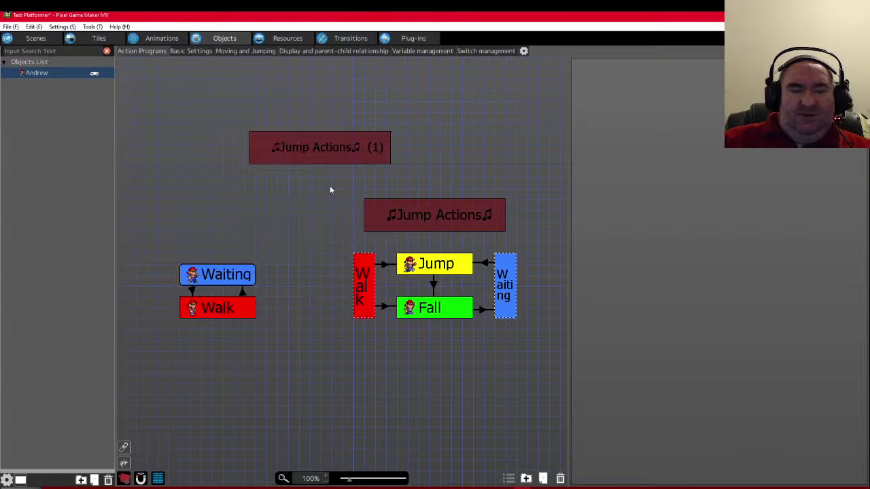
pyautogui.moveTo(305, 171); pyautogui.dragTo(222, 236)
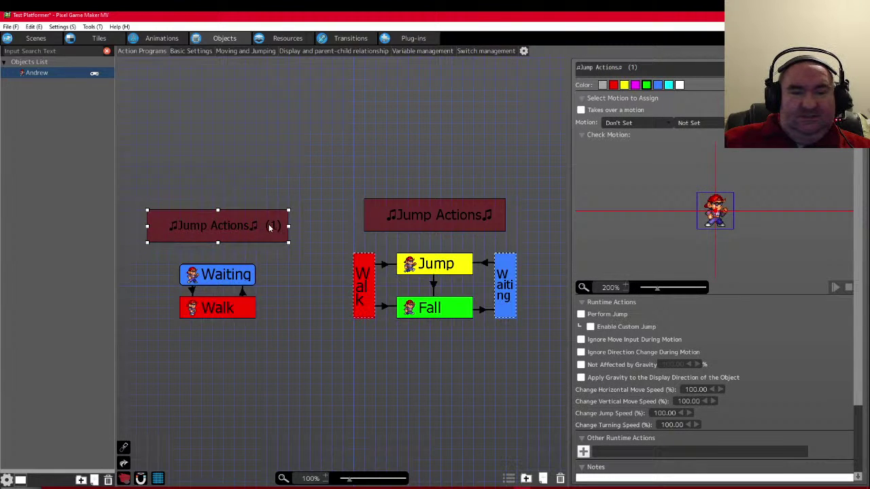
# - Rename the copied heading ♫Waiting♫ and move it down one grid cell, closer to the Waiting action
pyautogui.press('BackSpace')
pyautogui.press('BackSpace')
pyautogui.press('BackSpace')
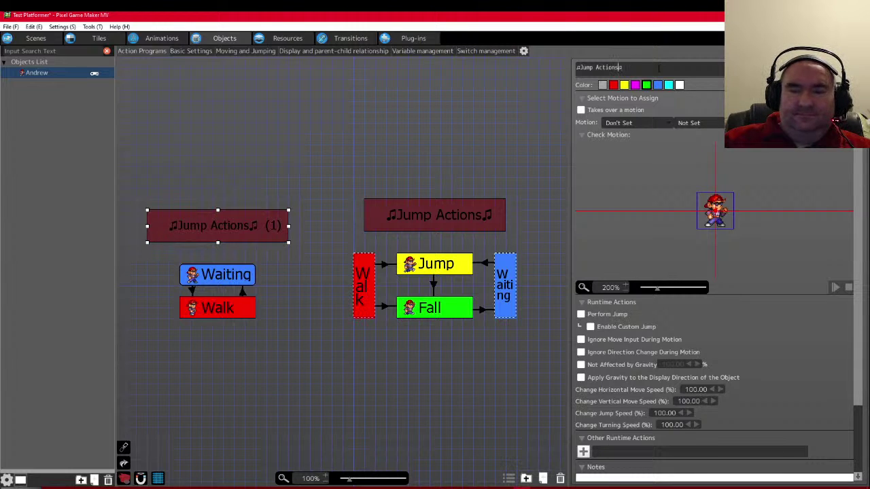
pyautogui.hotkey('shift', 'Left')
pyautogui.hotkey('shift', 'Left')
pyautogui.hotkey('shift', 'Left')
pyautogui.hotkey('shift', 'Left')
pyautogui.hotkey('shift', 'Left')
pyautogui.hotkey('shift', 'Left')
pyautogui.hotkey('shift', 'Left')
pyautogui.hotkey('shift', 'Left')
pyautogui.hotkey('shift', 'Left')
pyautogui.hotkey('shift', 'Left')
pyautogui.hotkey('shift', 'Left')
pyautogui.hotkey('shift', 'Left')
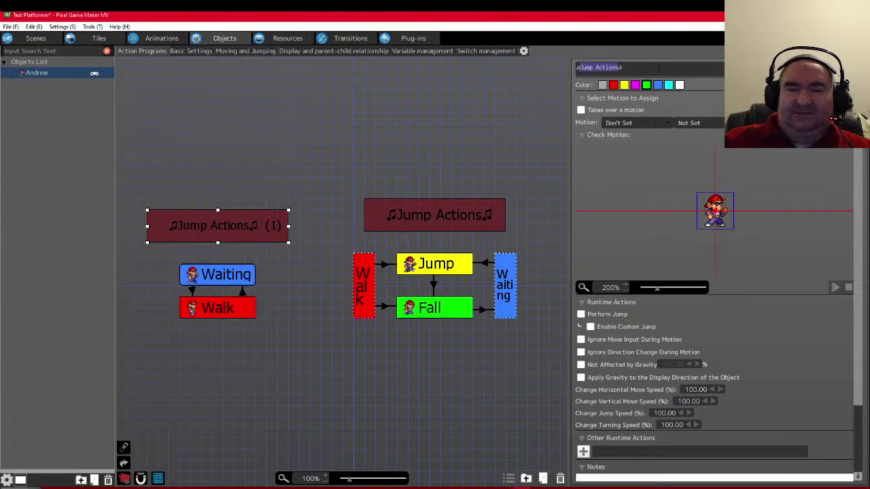
pyautogui.hotkey('shift', 'Left')
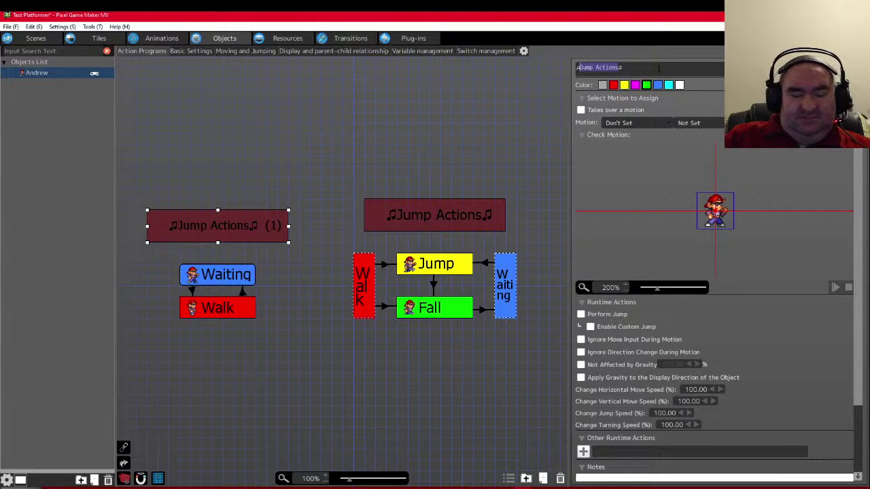
pyautogui.write('B')
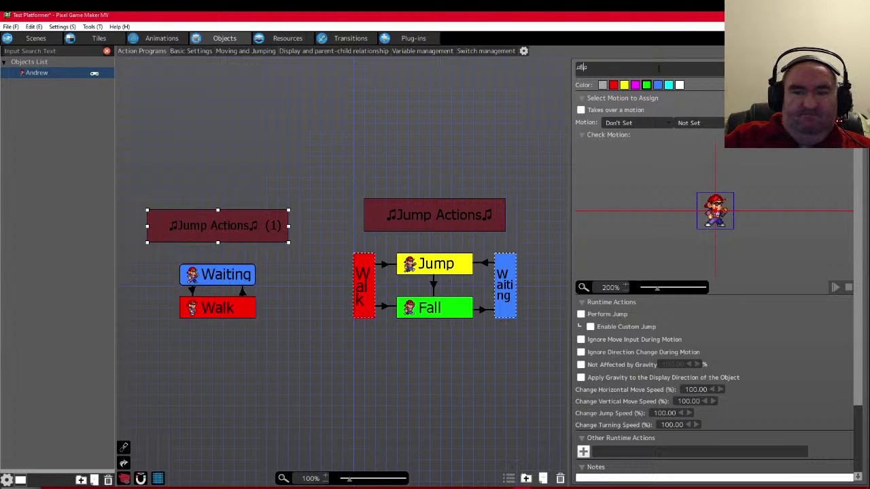
pyautogui.press('BackSpace')
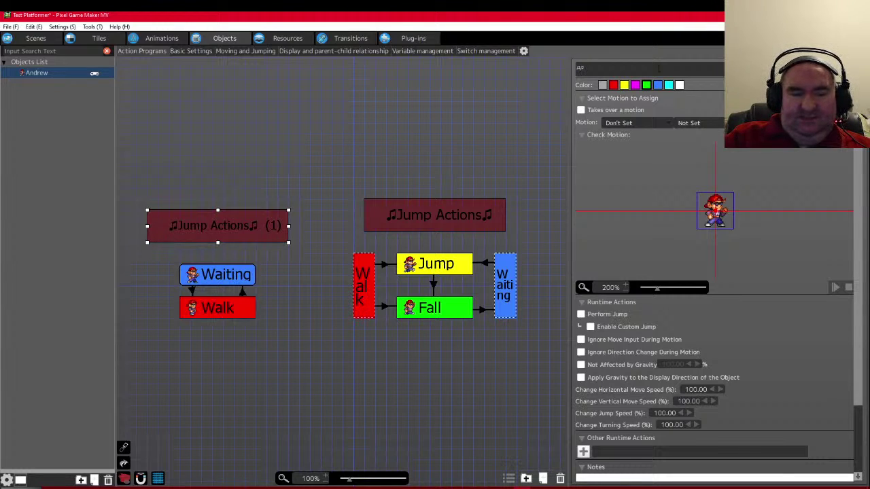
pyautogui.write('Waiting')
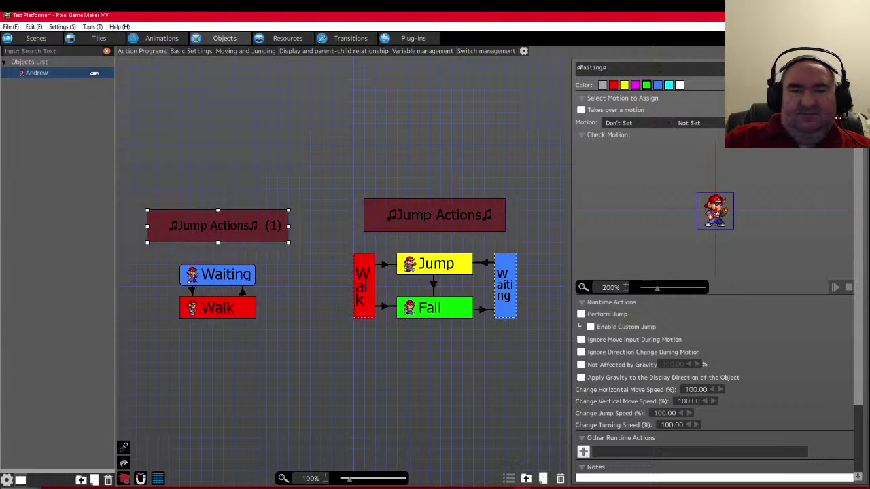
pyautogui.press('Return')
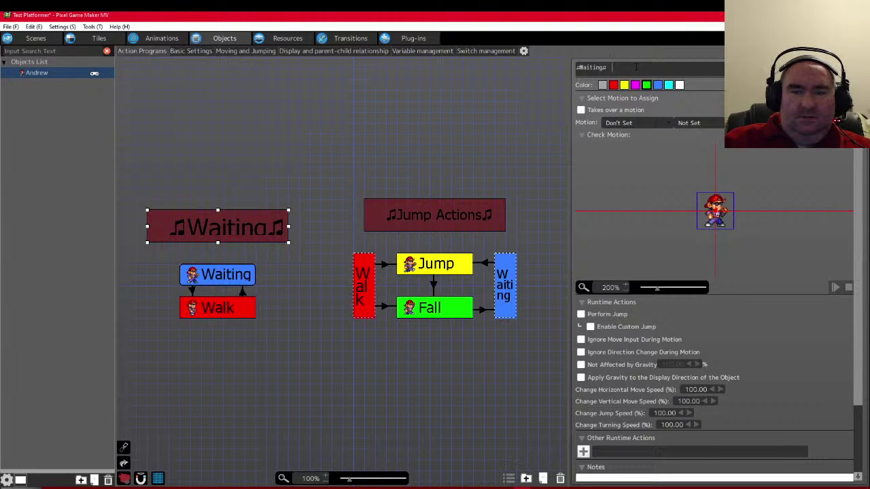
pyautogui.click(362, 145)
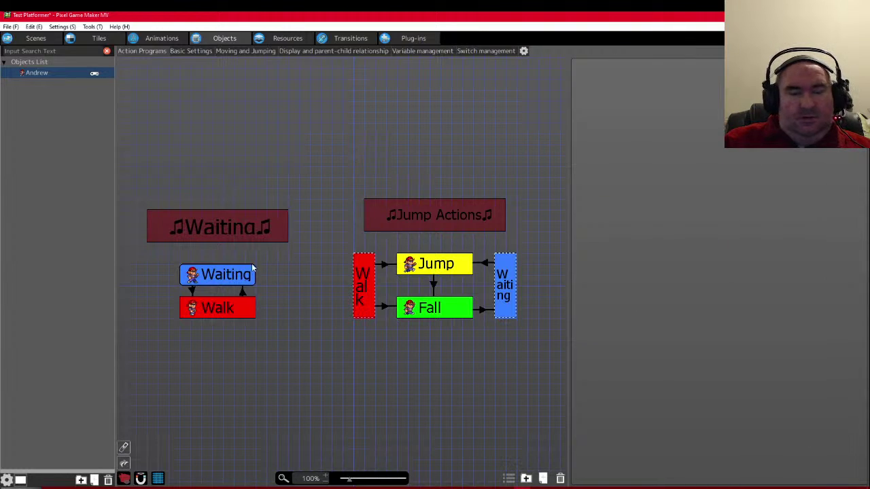
pyautogui.moveTo(205, 231); pyautogui.dragTo(205, 241)
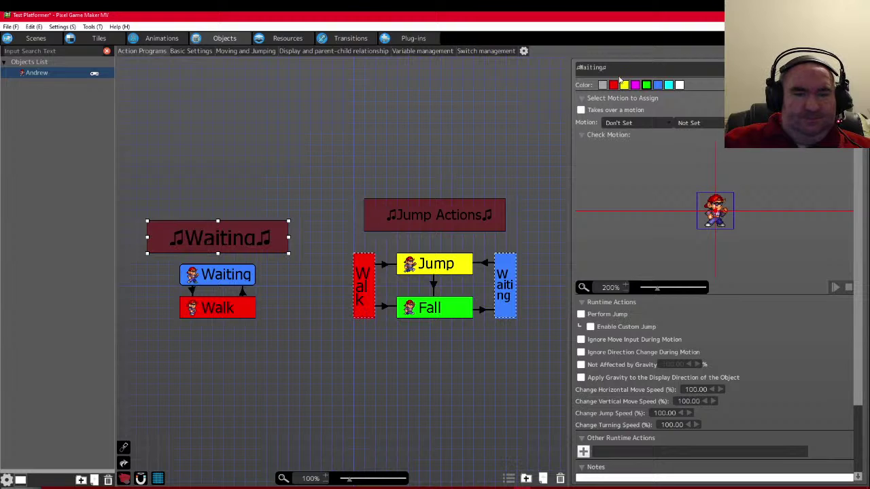
# - Shrink the ♫Waiting♫ heading block by one grid cell in height and two grid cells in width
pyautogui.click(306, 105)
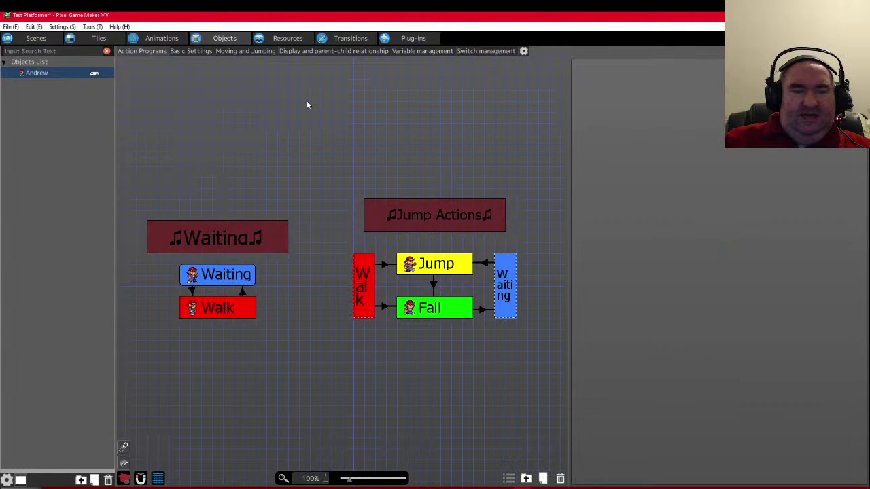
pyautogui.click(232, 224)
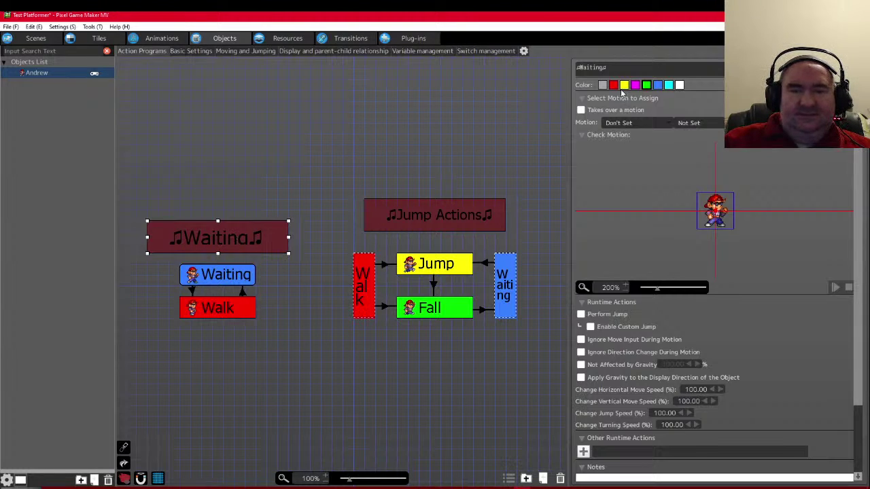
pyautogui.click(299, 146)
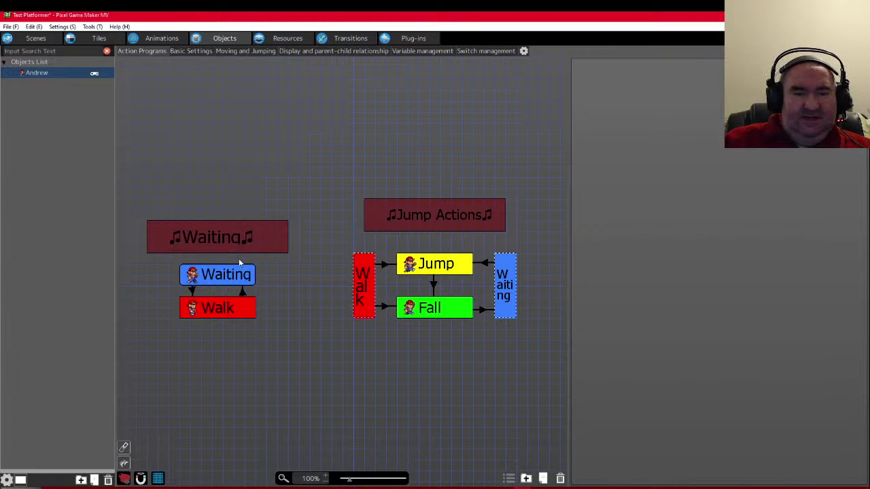
pyautogui.click(287, 243)
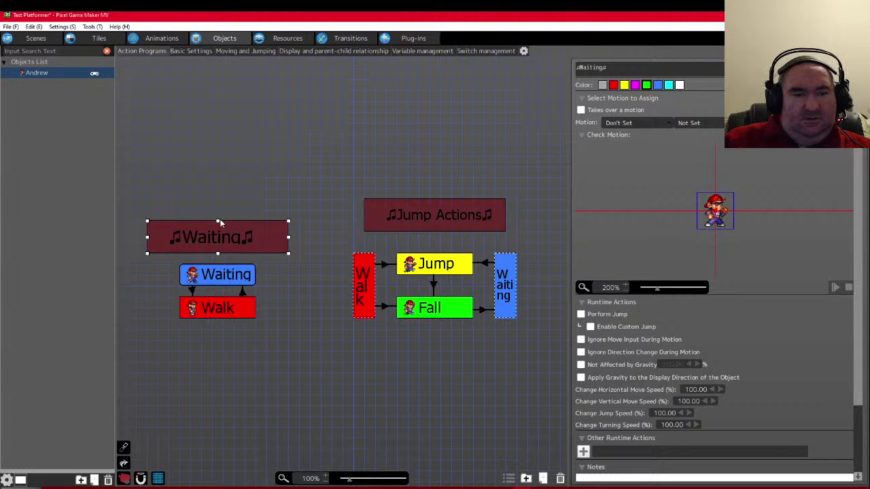
pyautogui.moveTo(218, 220); pyautogui.dragTo(219, 229)
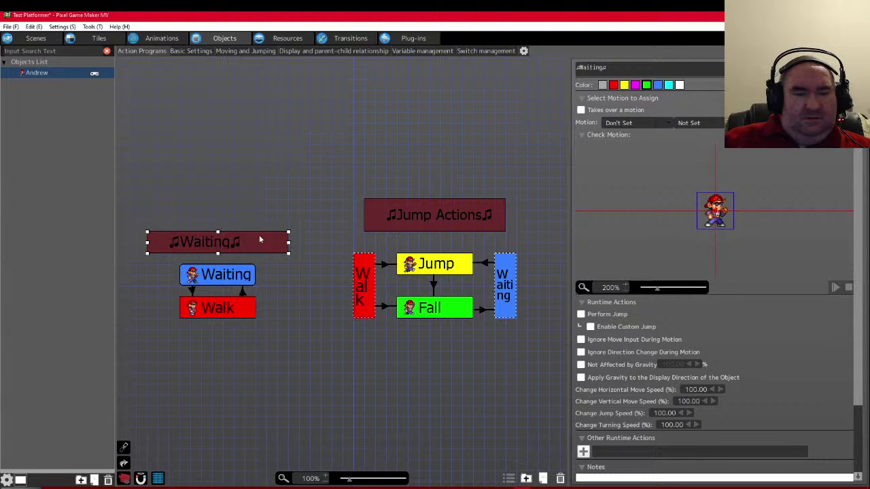
pyautogui.moveTo(289, 244); pyautogui.dragTo(267, 245)
# - Center the ♫Waiting♫ heading above the Waiting action and move it up one grid cell
pyautogui.moveTo(216, 240); pyautogui.dragTo(226, 240)
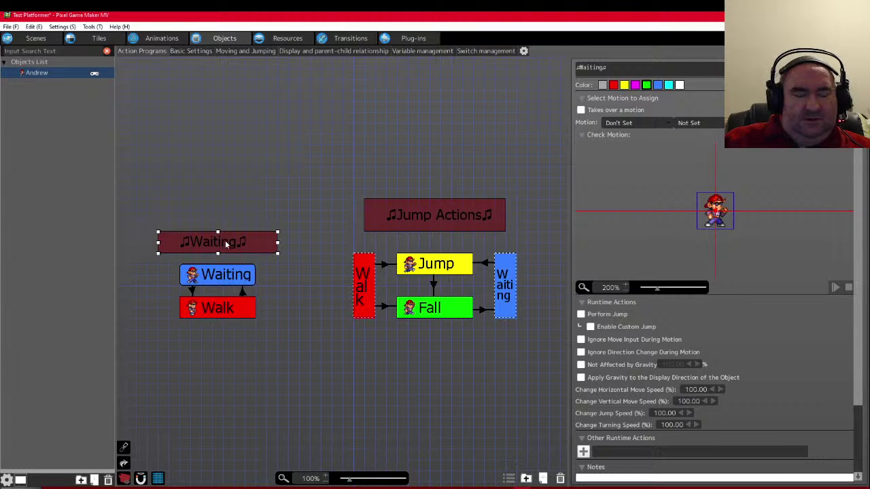
pyautogui.click(289, 263)
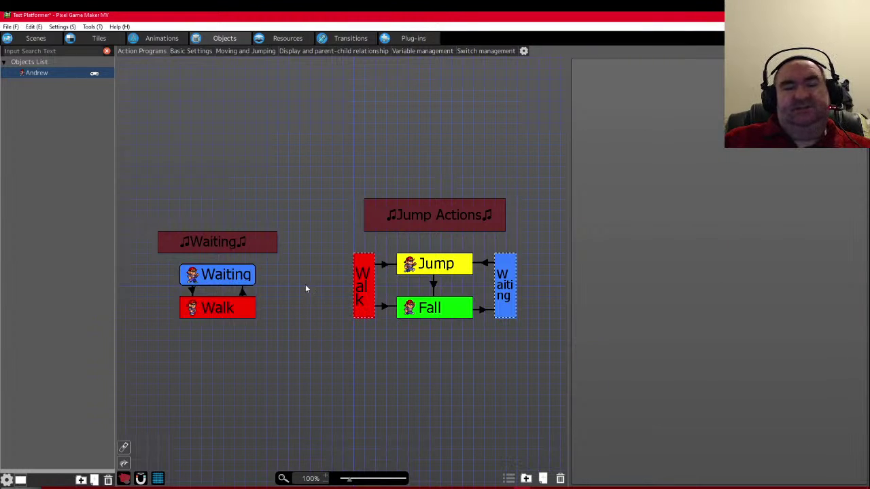
pyautogui.moveTo(219, 244); pyautogui.dragTo(220, 237)
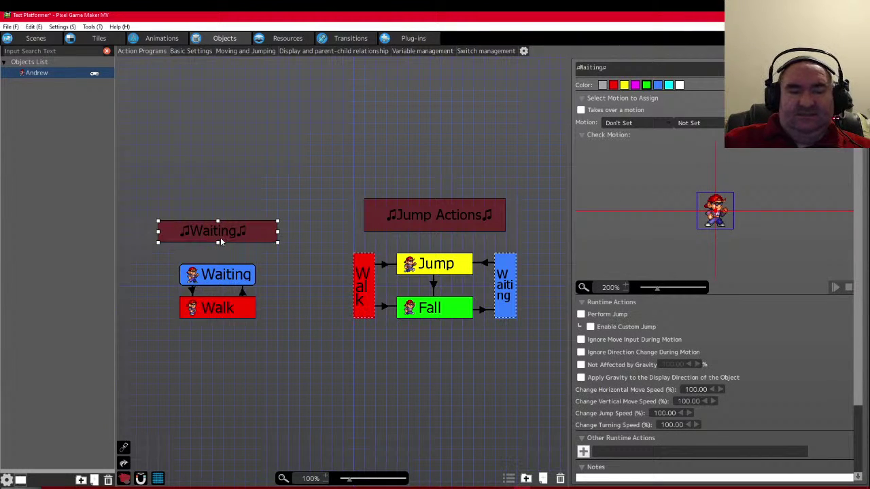
pyautogui.click(292, 321)
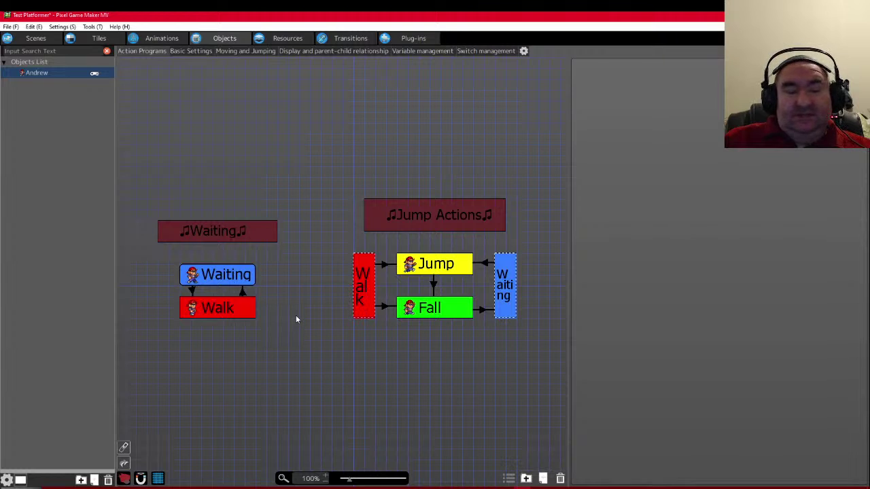
# - Review the object's basic settings, and enable acceleration for its Basic move type
pyautogui.click(193, 52)
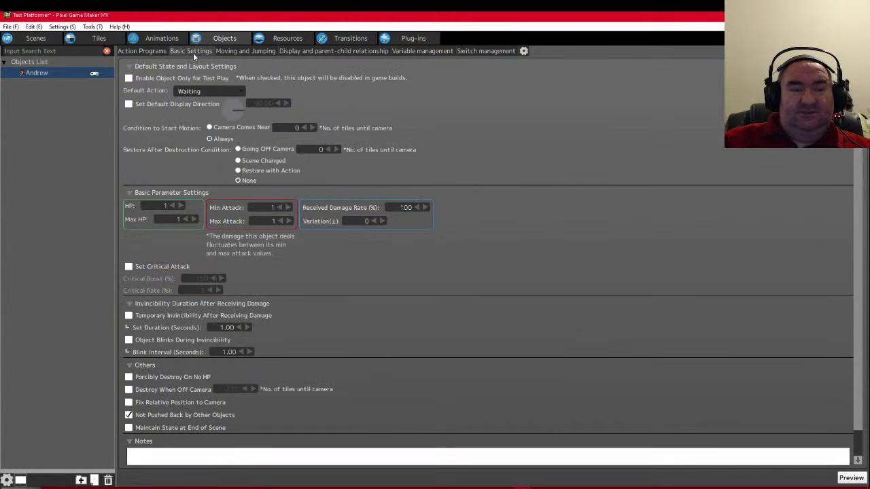
pyautogui.click(242, 51)
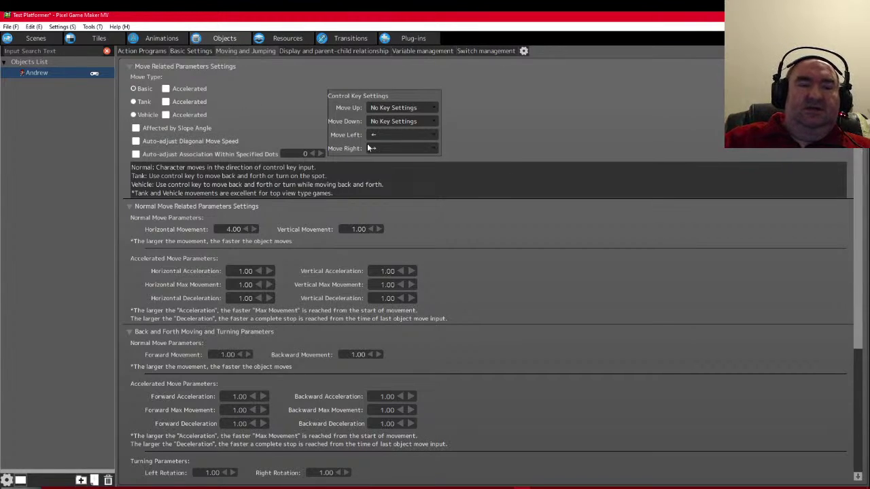
pyautogui.click(166, 89)
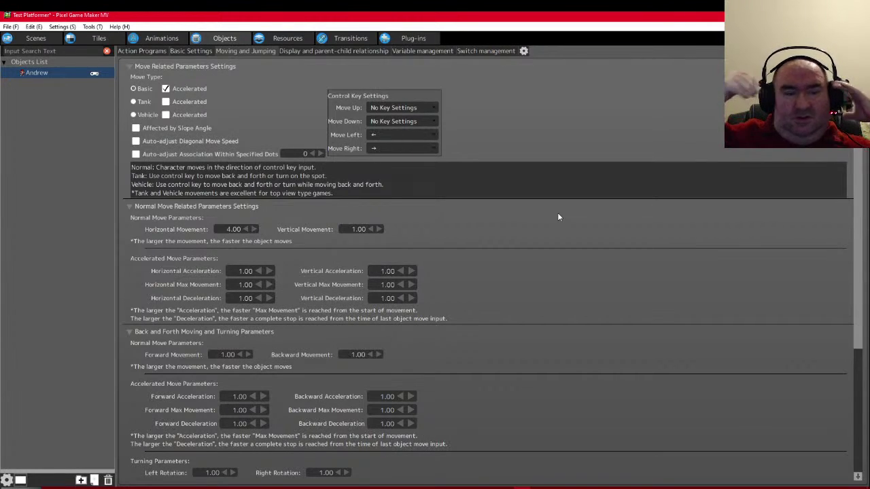
# - Rename Layer 2 of scene001 as Main
pyautogui.click(156, 38)
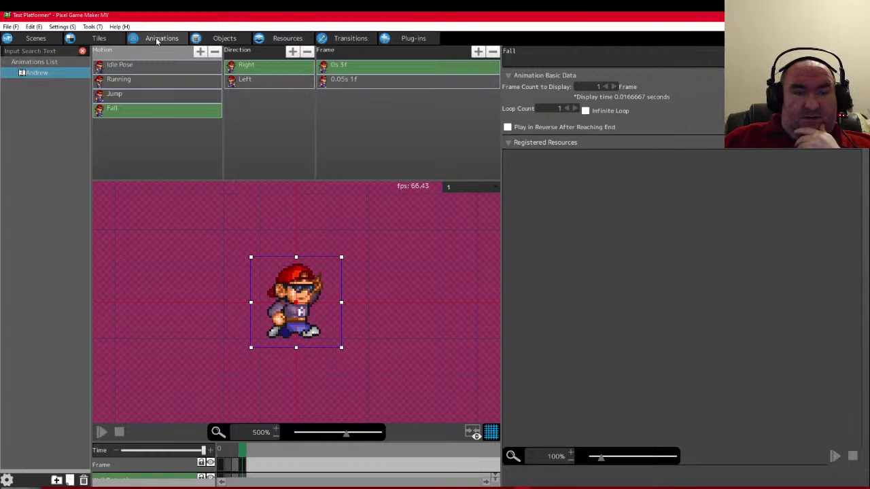
pyautogui.click(156, 39)
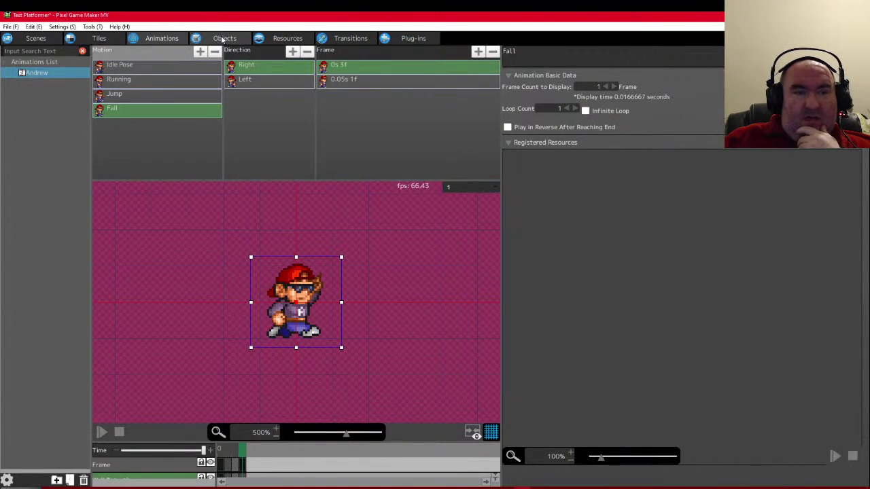
pyautogui.click(25, 39)
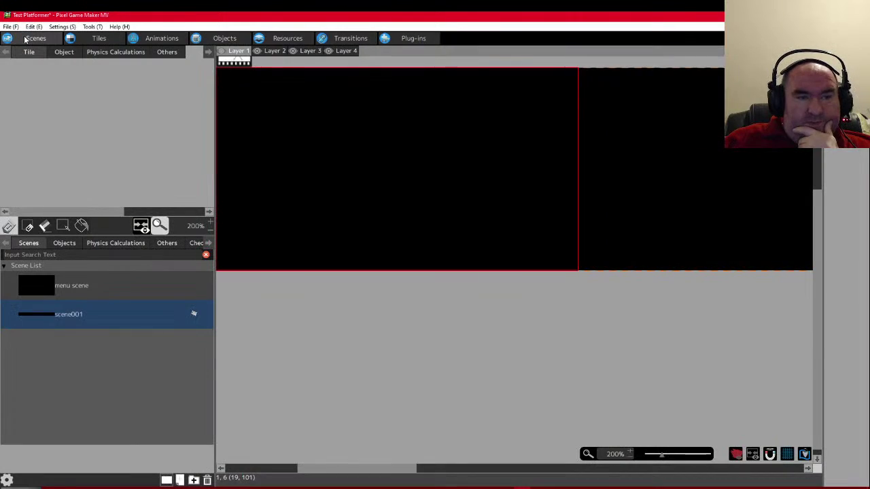
pyautogui.doubleClick(89, 317)
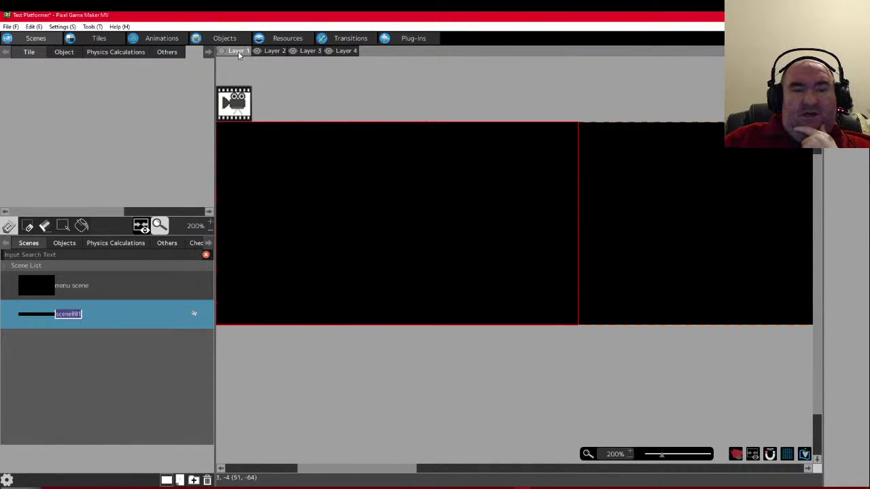
pyautogui.click(275, 52)
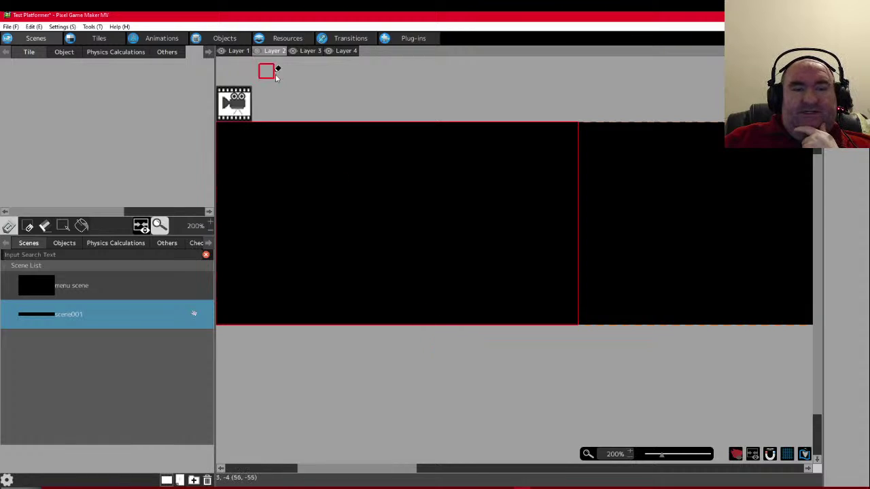
pyautogui.rightClick(275, 53)
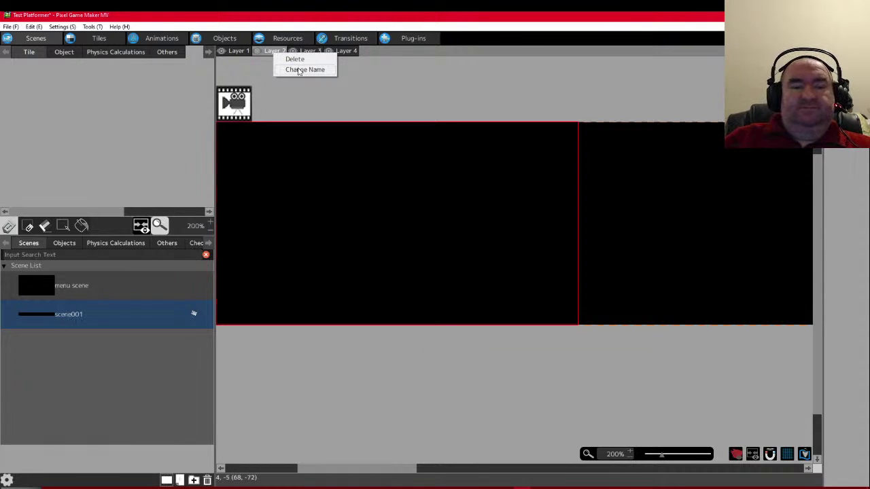
pyautogui.click(296, 68)
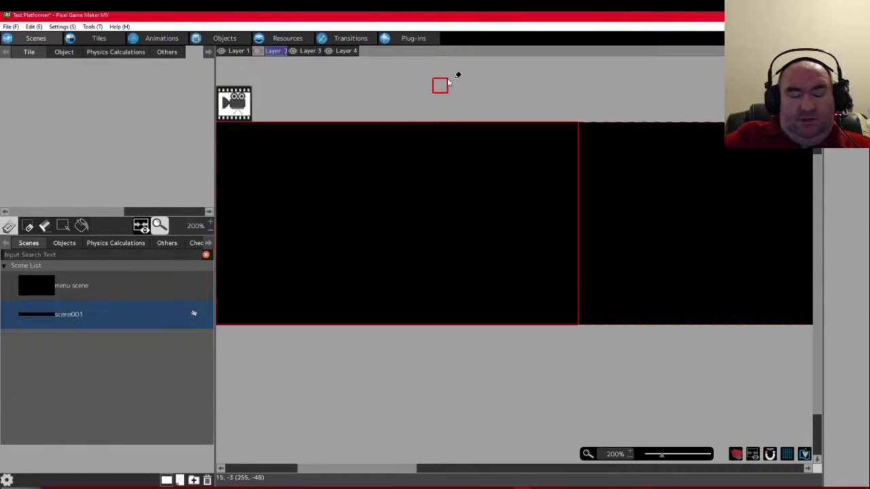
pyautogui.write('Main')
pyautogui.press('Return')
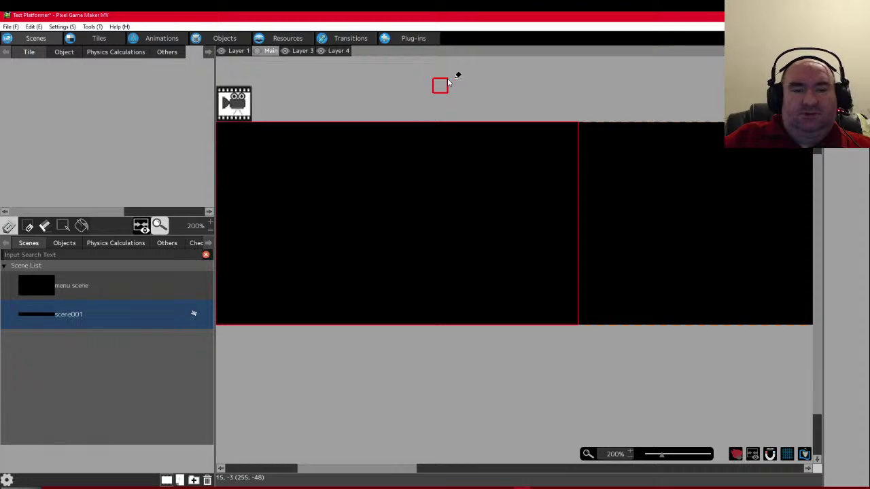
pyautogui.click(236, 52)
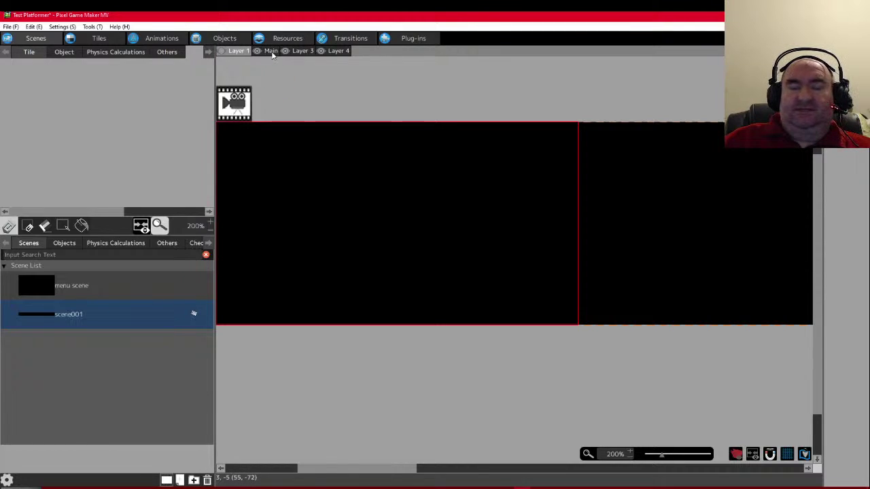
pyautogui.click(271, 51)
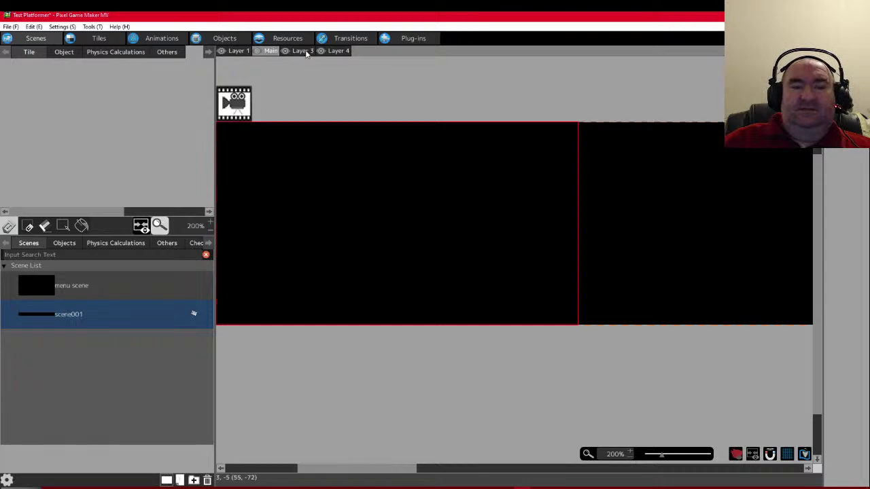
pyautogui.click(304, 52)
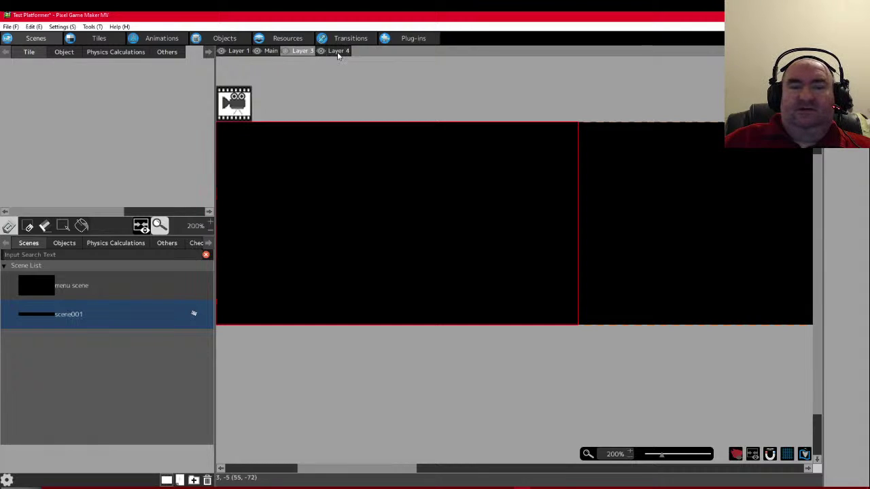
pyautogui.click(269, 51)
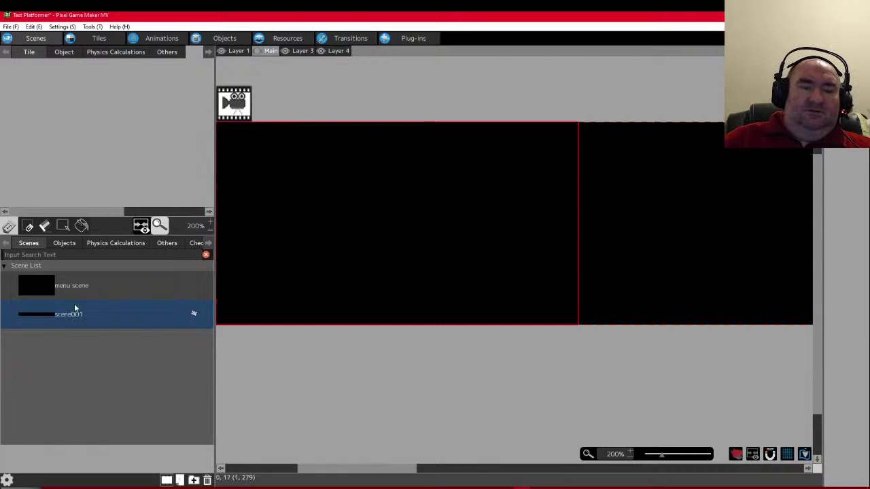
# - Set up a new standard tileset named Forest Tiles that uses the Forest Terain image
pyautogui.click(97, 38)
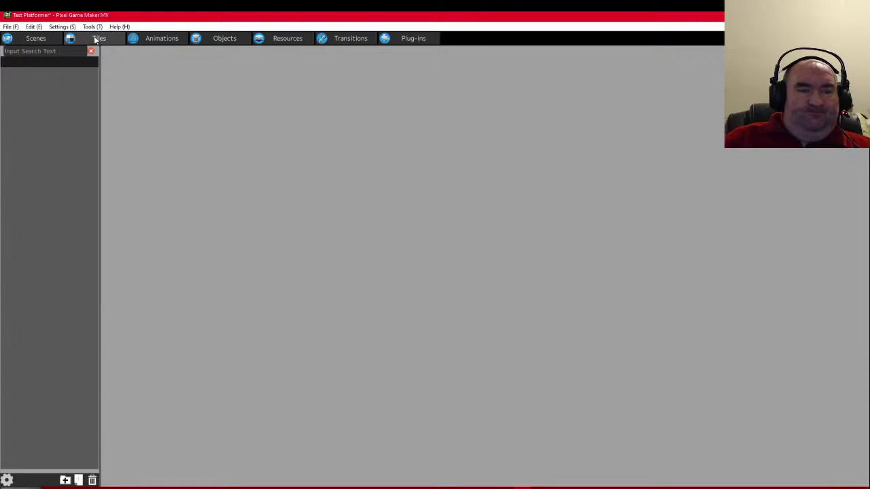
pyautogui.rightClick(21, 86)
pyautogui.click(45, 101)
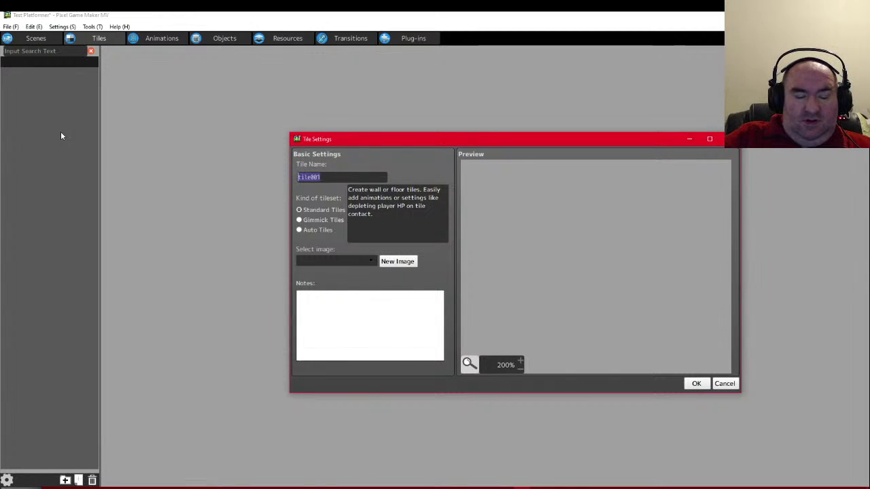
pyautogui.write('Forest')
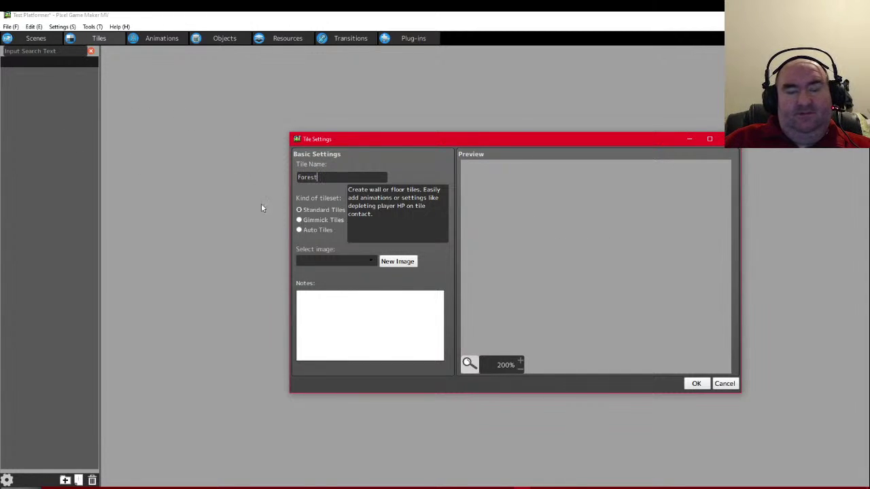
pyautogui.write(' Tiles')
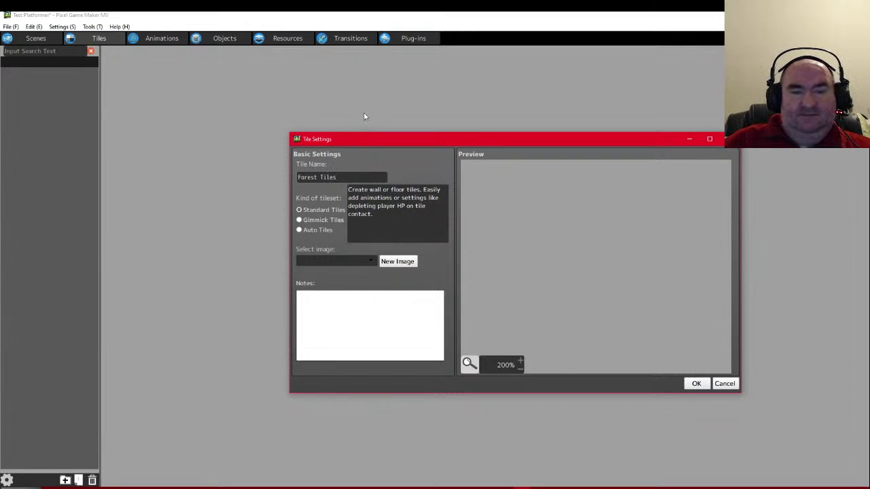
pyautogui.click(365, 261)
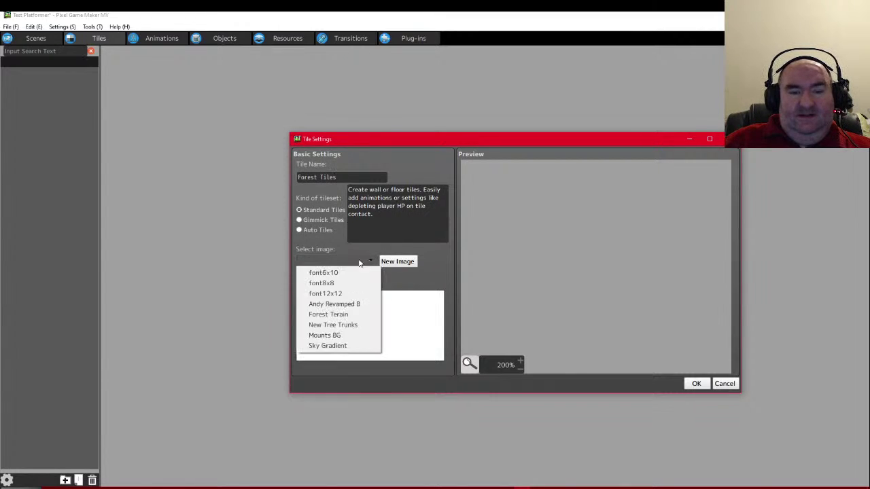
pyautogui.click(353, 316)
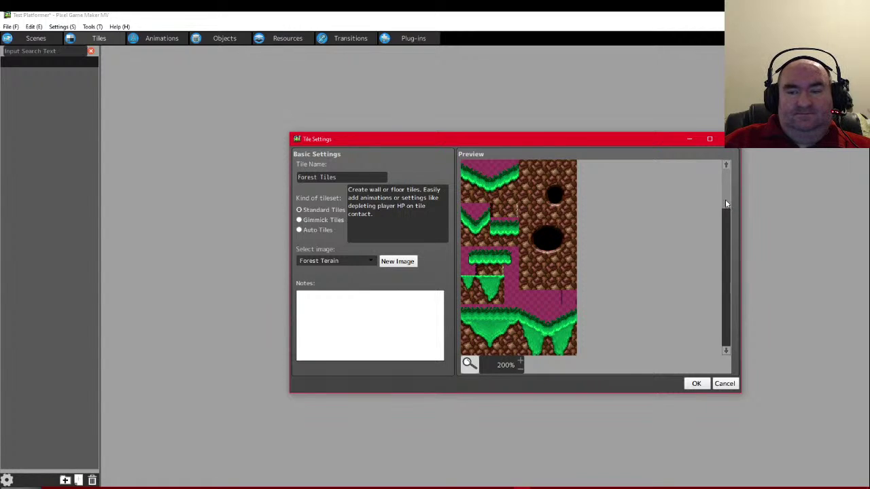
pyautogui.scroll(-5, 729, 200)
pyautogui.scroll(5, 726, 268)
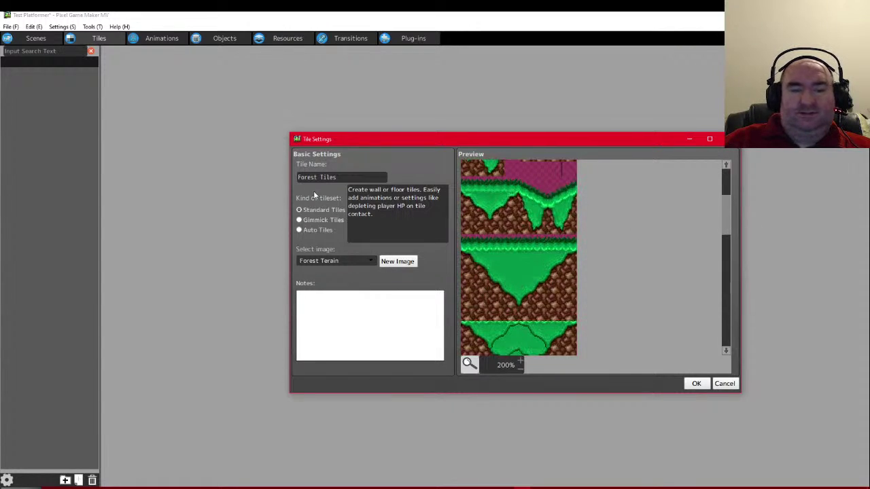
# - Change the new tileset's name to Forest Terain and create it
pyautogui.moveTo(336, 177); pyautogui.dragTo(320, 177)
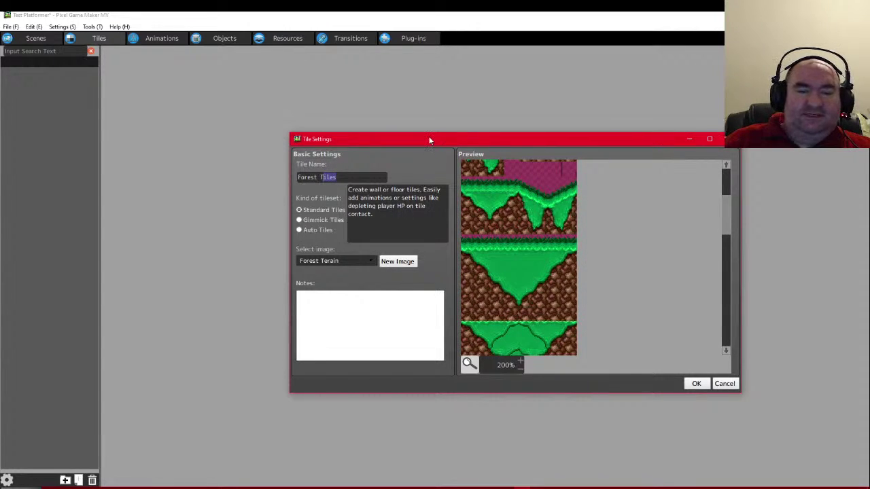
pyautogui.write('Ter')
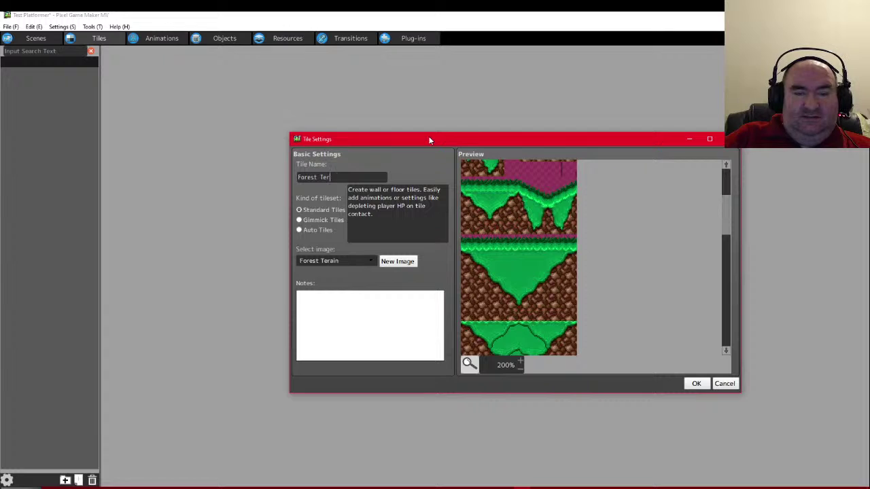
pyautogui.write('ain')
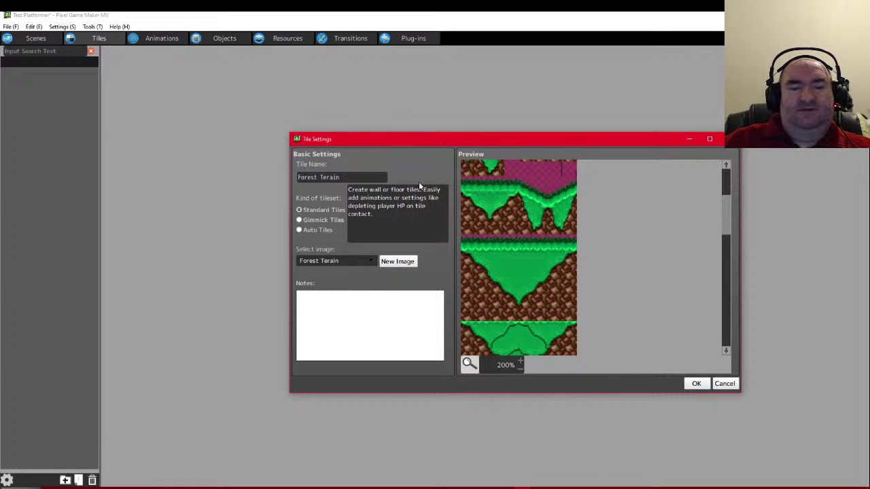
pyautogui.click(696, 384)
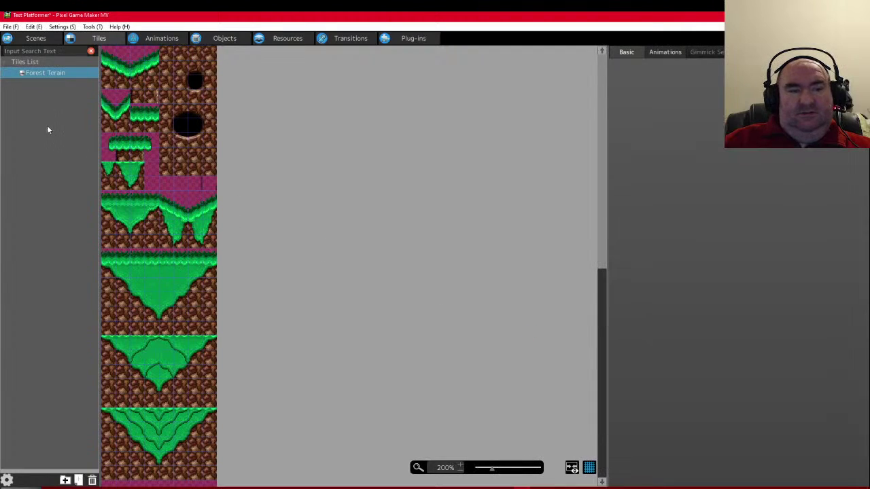
# - Create a standard tileset named Trees that uses the New Tree Trunks image
pyautogui.rightClick(26, 86)
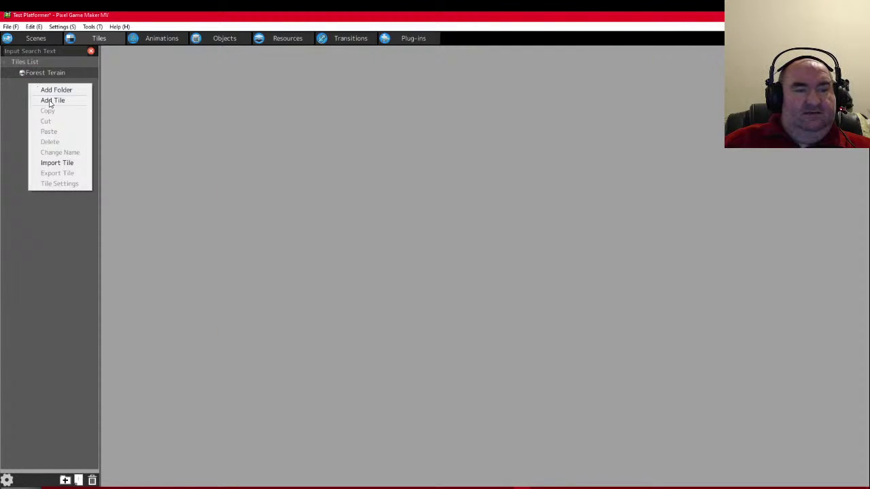
pyautogui.click(49, 98)
pyautogui.click(317, 259)
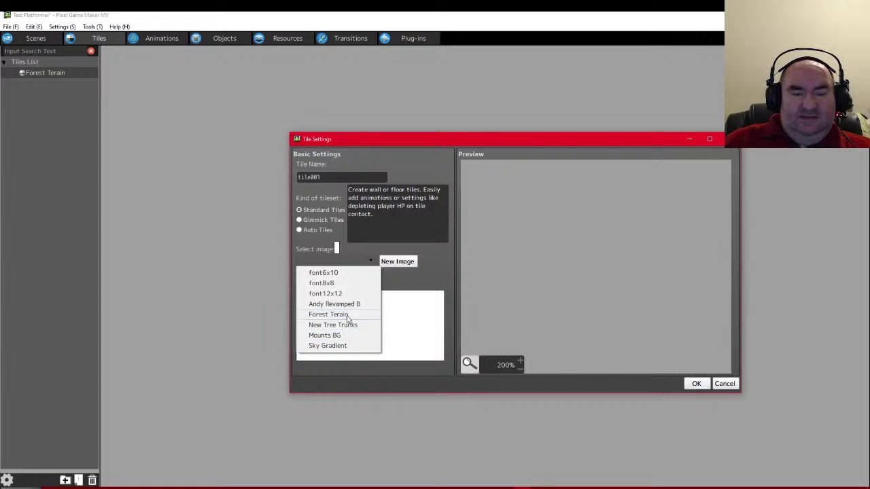
pyautogui.click(356, 326)
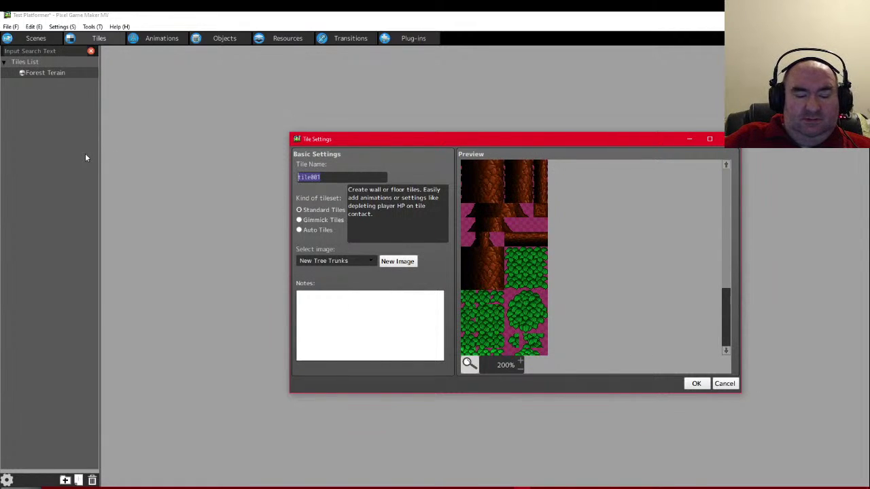
pyautogui.write('Tree Trunks')
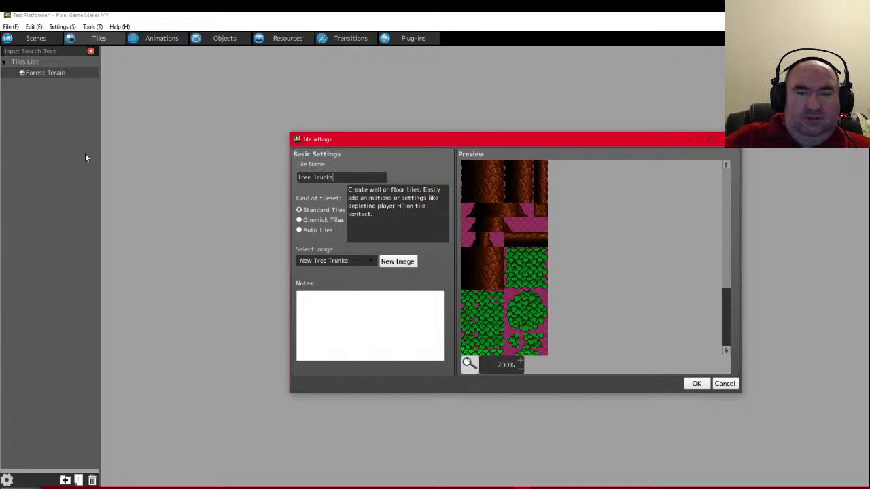
pyautogui.hotkey('ctrl', 'a')
pyautogui.write('Trees')
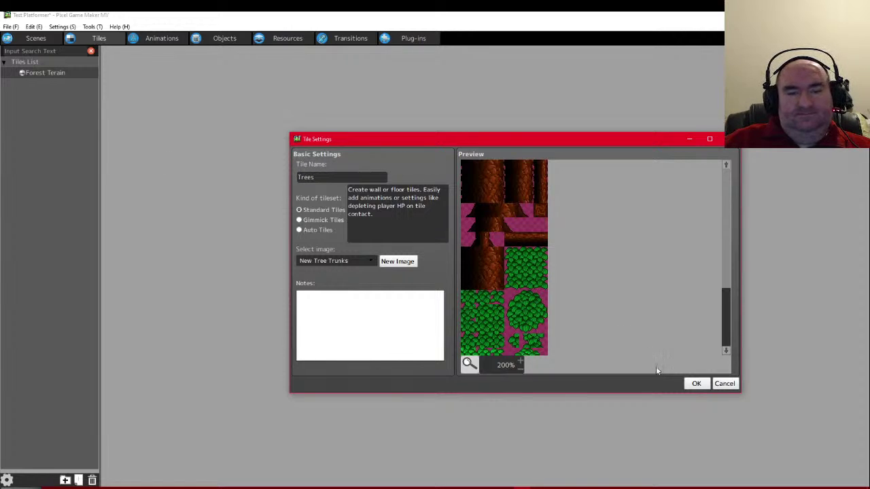
pyautogui.click(696, 384)
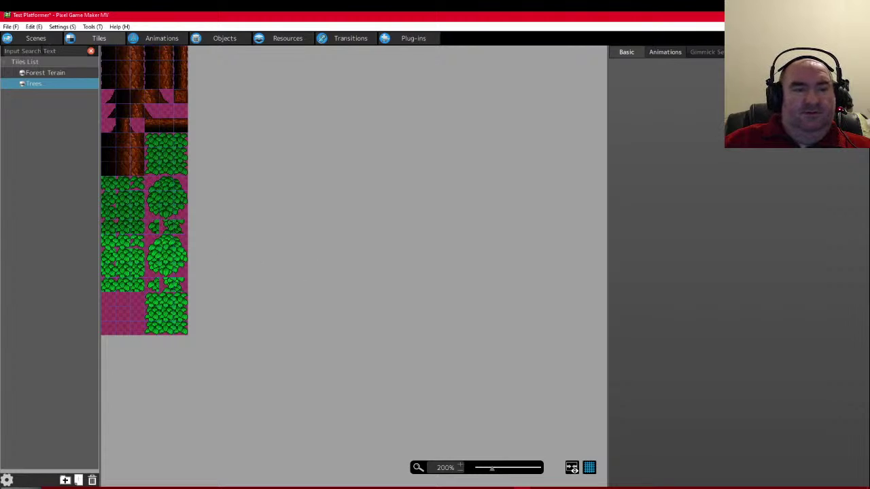
# - Assign the Forest Terain and Trees tilesets to scene001 in its scene settings
pyautogui.click(35, 38)
pyautogui.rightClick(75, 326)
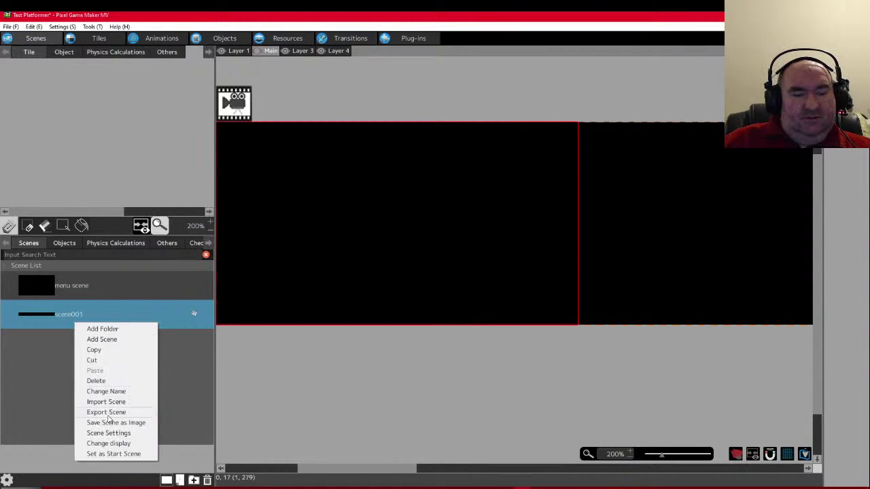
pyautogui.click(114, 432)
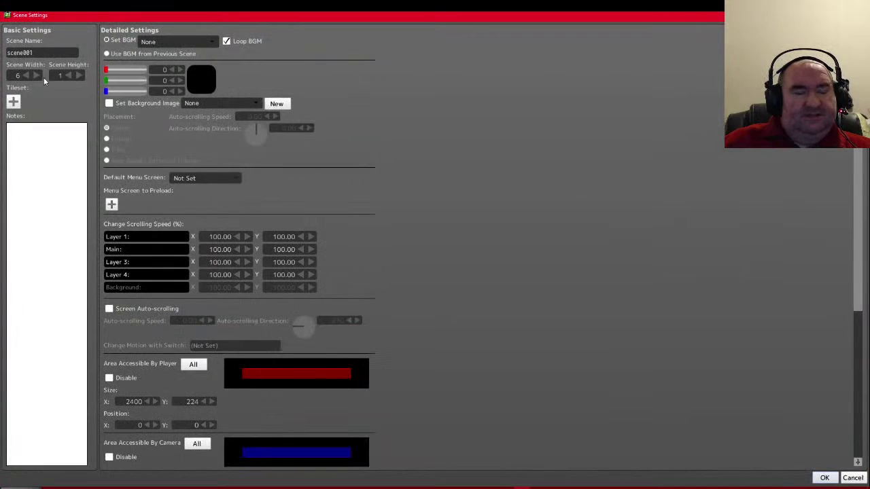
pyautogui.click(13, 101)
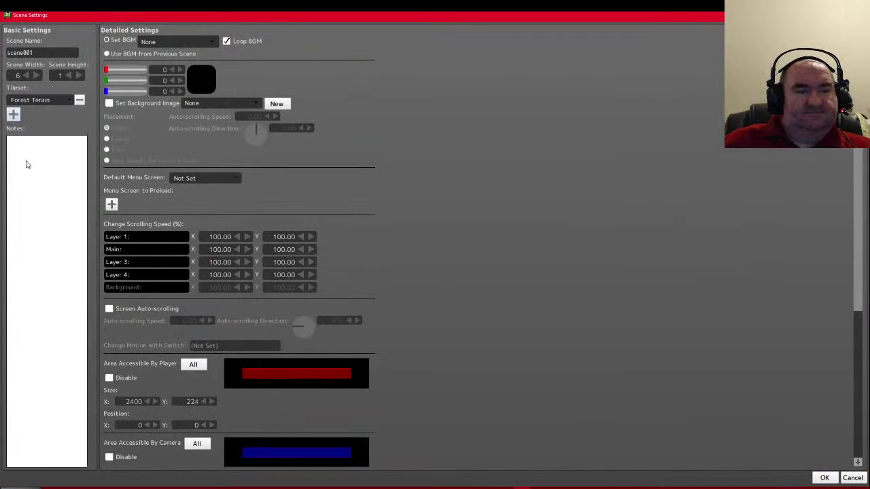
pyautogui.click(19, 116)
pyautogui.click(39, 109)
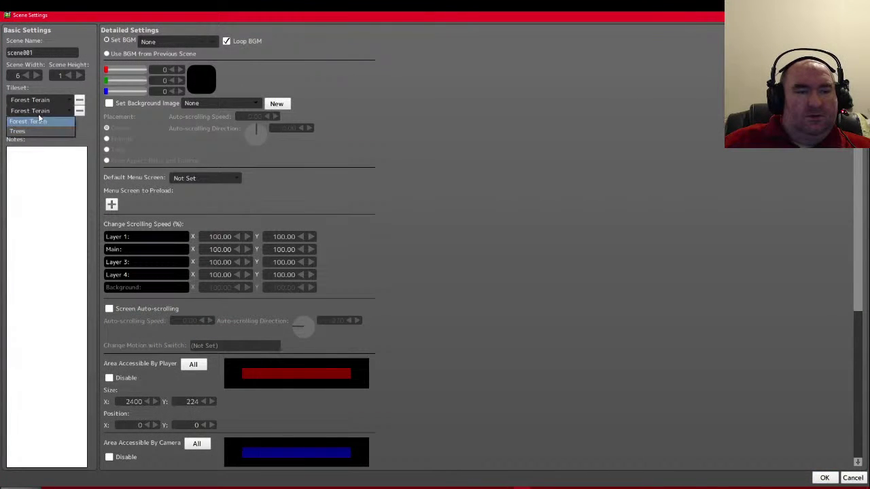
pyautogui.click(32, 127)
pyautogui.click(825, 479)
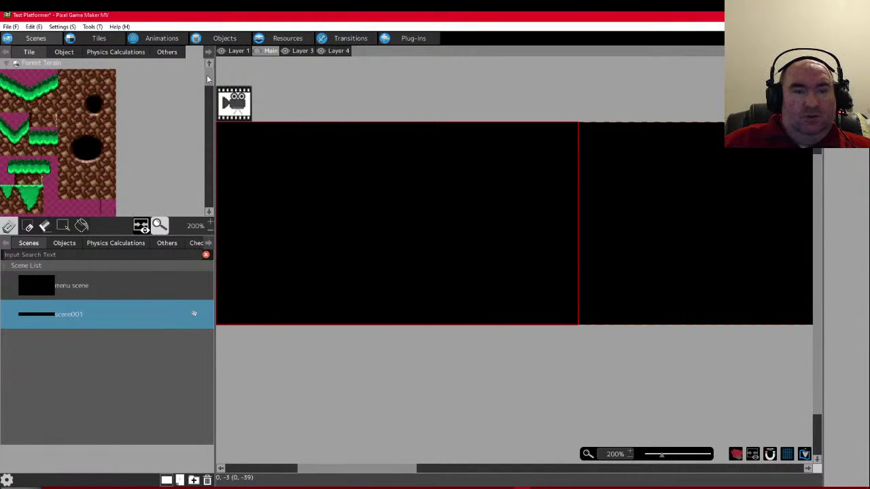
# - Paint a grass-topped strip across the first screen of the Main layer and fill the area beneath it with plain dirt tiles
pyautogui.scroll(-3, 211, 86)
pyautogui.scroll(2, 209, 83)
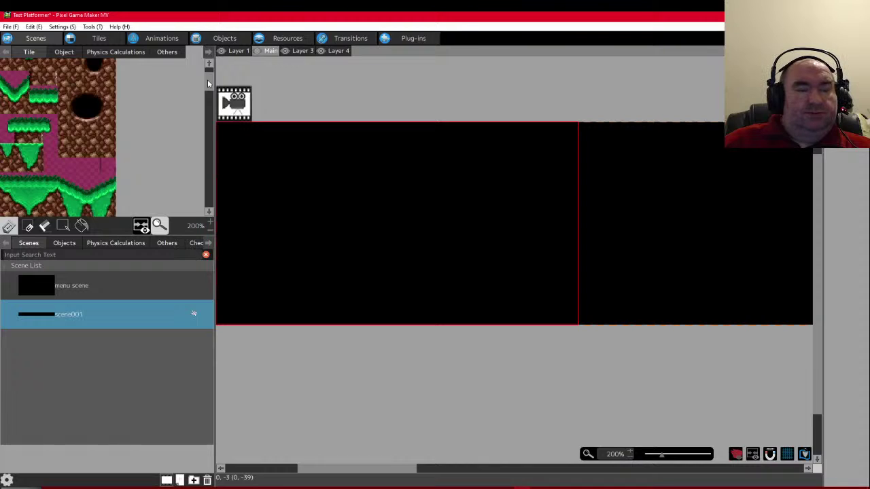
pyautogui.moveTo(209, 83)
pyautogui.mouseDown()
pyautogui.moveTo(210, 102)
pyautogui.moveTo(211, 76)
pyautogui.mouseUp()
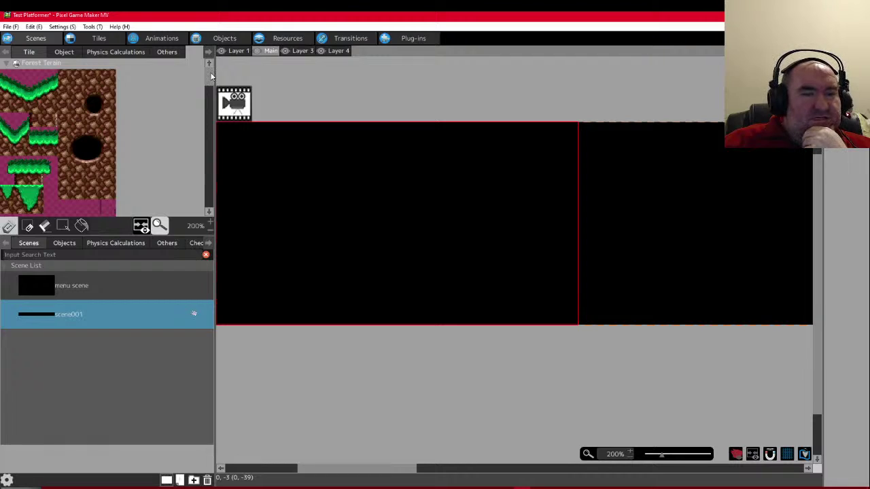
pyautogui.click(57, 147)
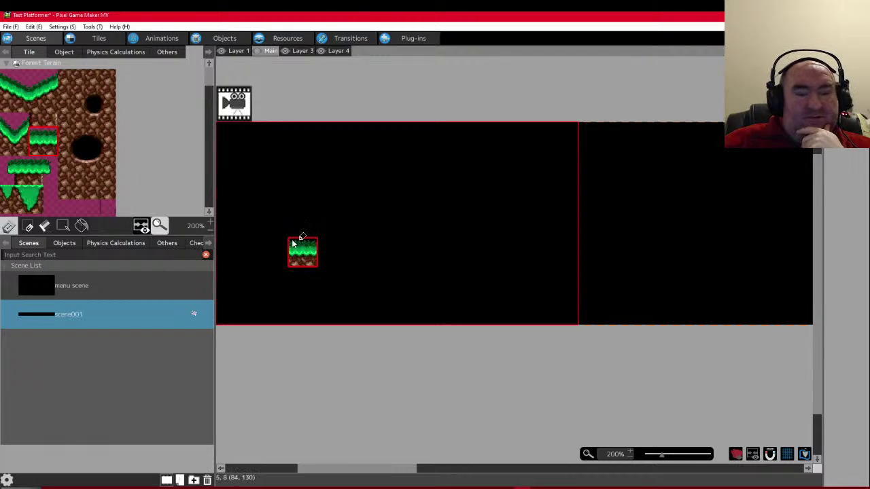
pyautogui.click(28, 226)
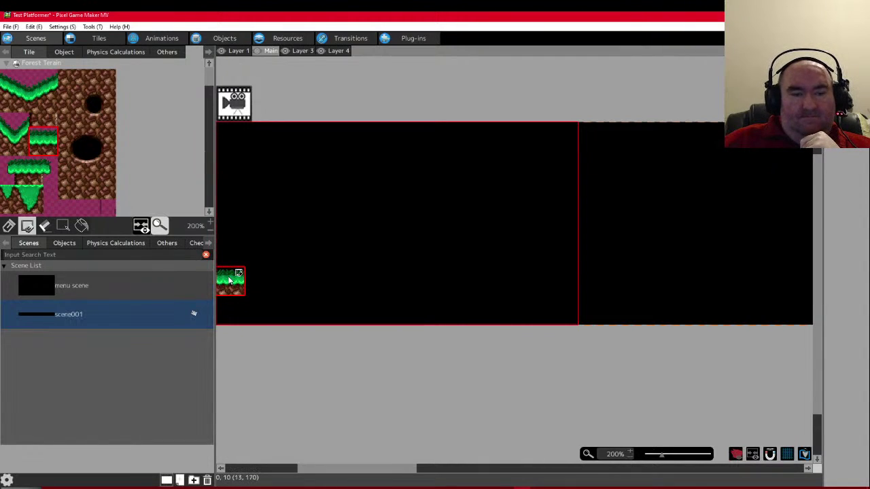
pyautogui.moveTo(231, 279)
pyautogui.mouseDown()
pyautogui.moveTo(802, 287)
pyautogui.moveTo(575, 291)
pyautogui.mouseUp()
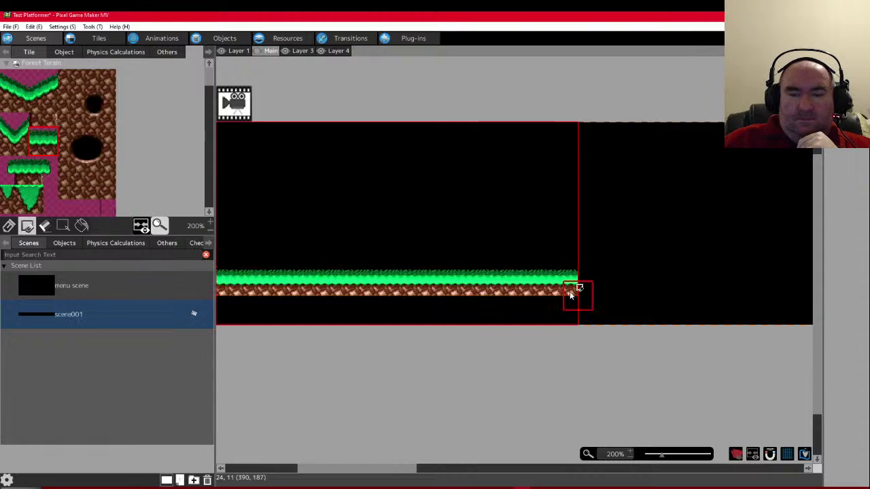
pyautogui.click(66, 79)
pyautogui.moveTo(231, 311); pyautogui.dragTo(573, 311)
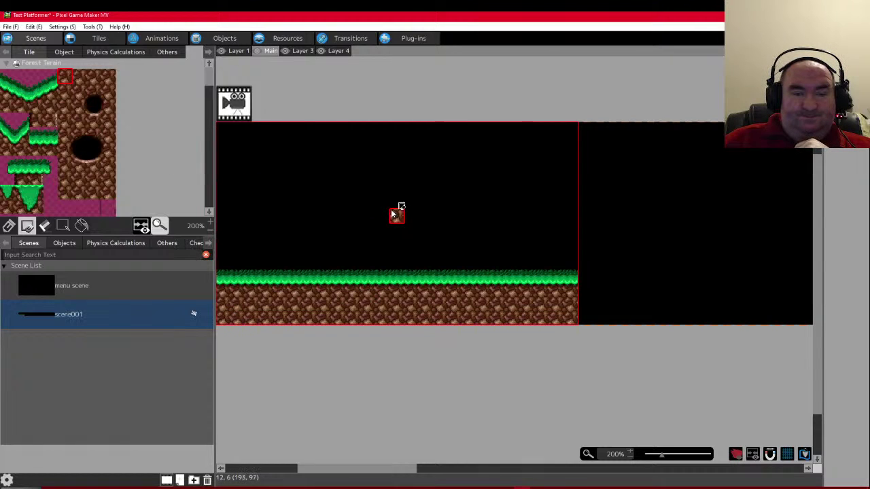
# - Enable wall detection on all sides for Forest Terain's dirt block with holes and the dirt tiles above and below the short flat grass piece
pyautogui.click(102, 38)
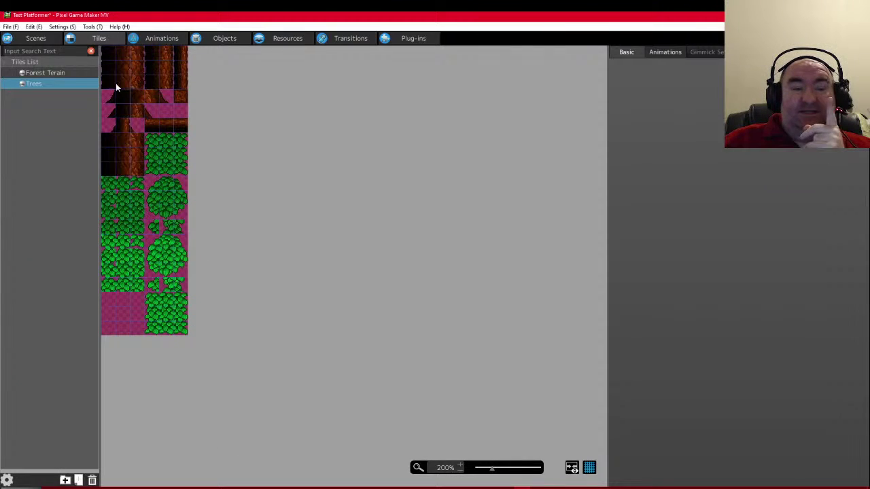
pyautogui.click(43, 73)
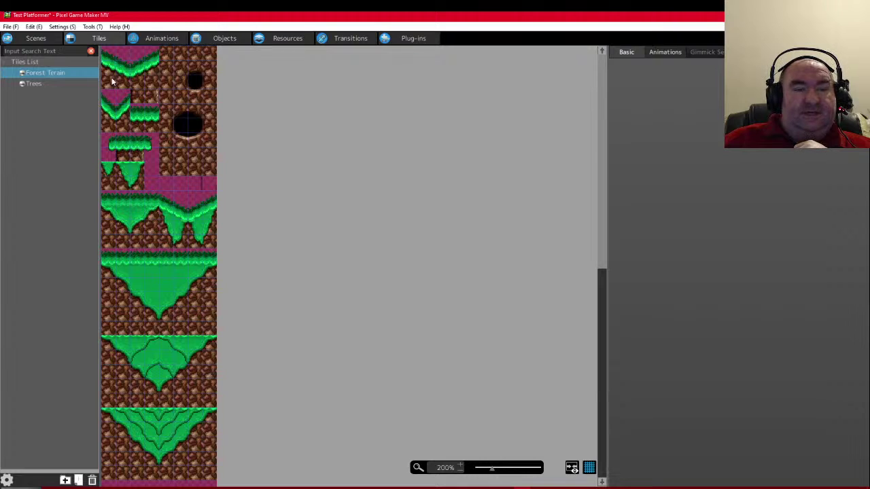
pyautogui.moveTo(164, 52); pyautogui.dragTo(218, 170)
pyautogui.click(710, 104)
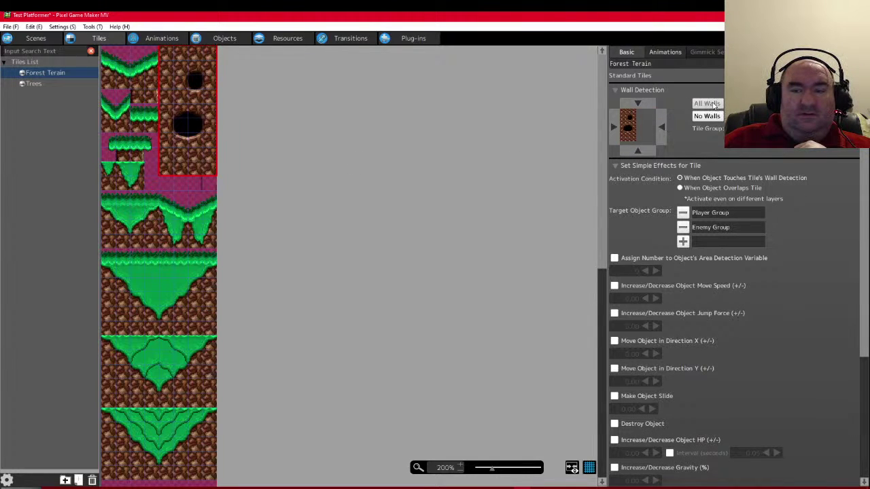
pyautogui.moveTo(109, 117); pyautogui.dragTo(155, 126)
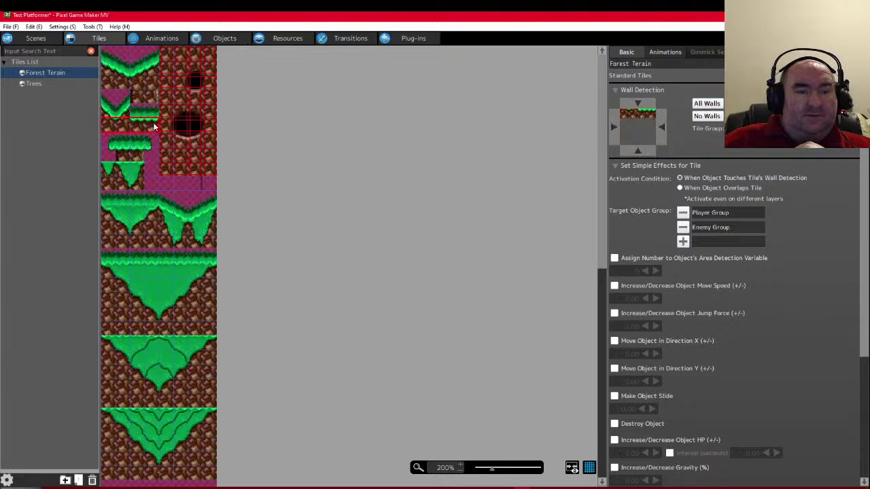
pyautogui.click(707, 103)
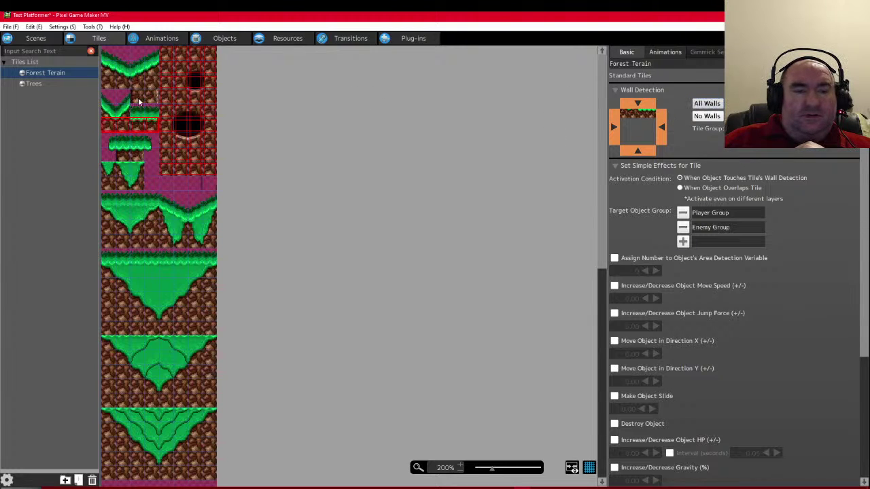
pyautogui.moveTo(136, 94); pyautogui.dragTo(154, 99)
pyautogui.click(704, 104)
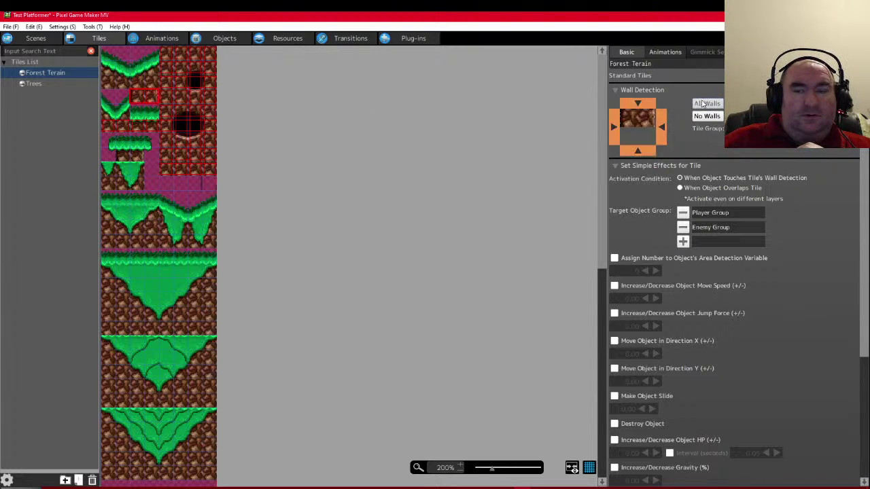
# - Enable all walls for the dirt row under the uppermost grass slope, the small platform's dirt base and the hanging-grass tiles below it
pyautogui.hotkey('ctrl', 'z')
pyautogui.hotkey('ctrl', 'z')
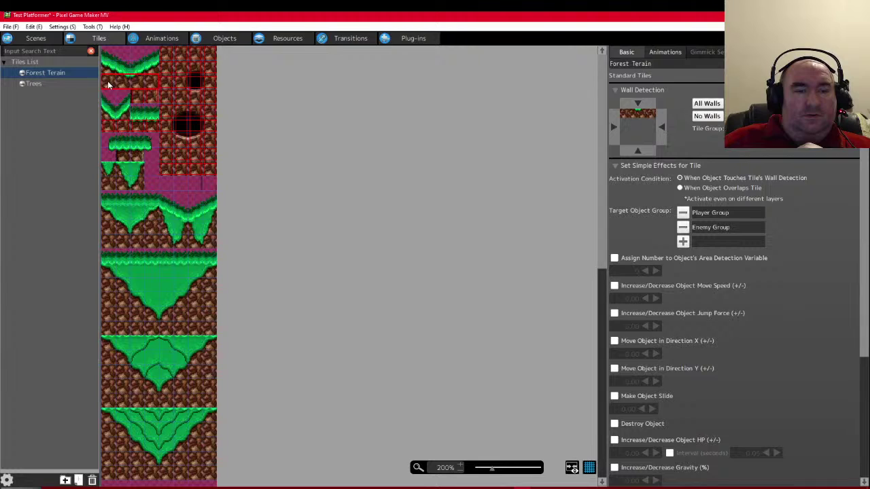
pyautogui.click(701, 108)
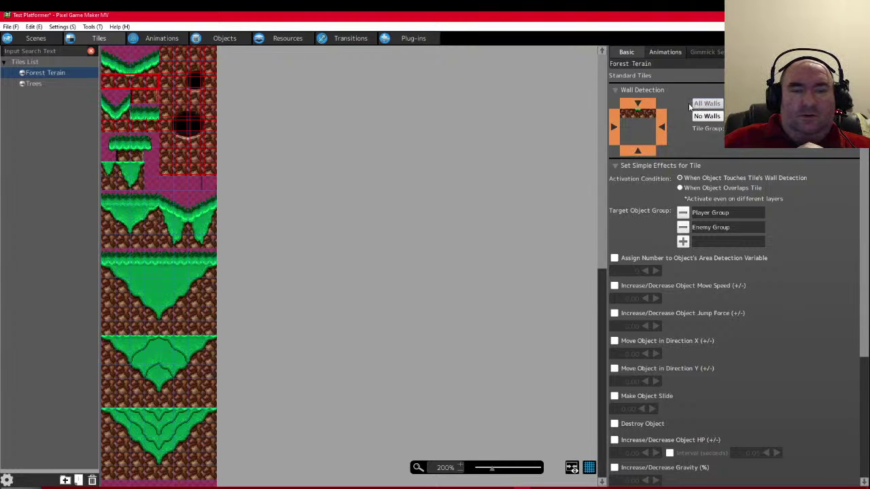
pyautogui.click(128, 155)
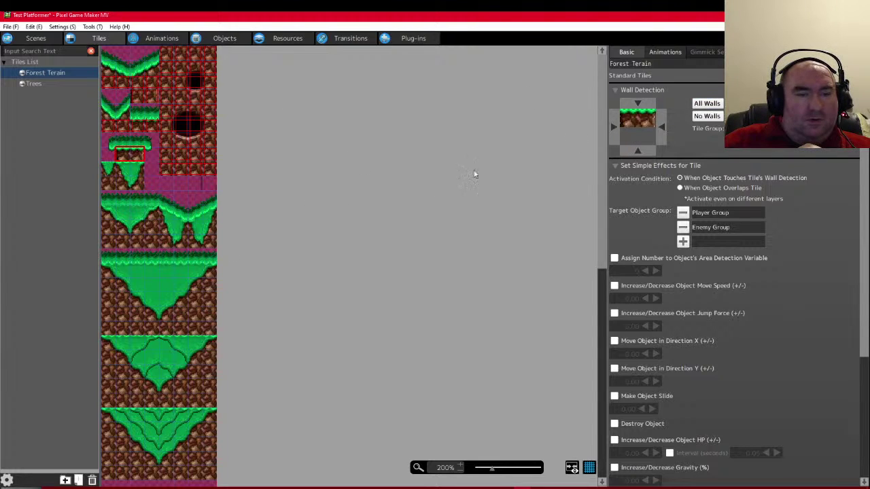
pyautogui.click(706, 103)
pyautogui.click(136, 180)
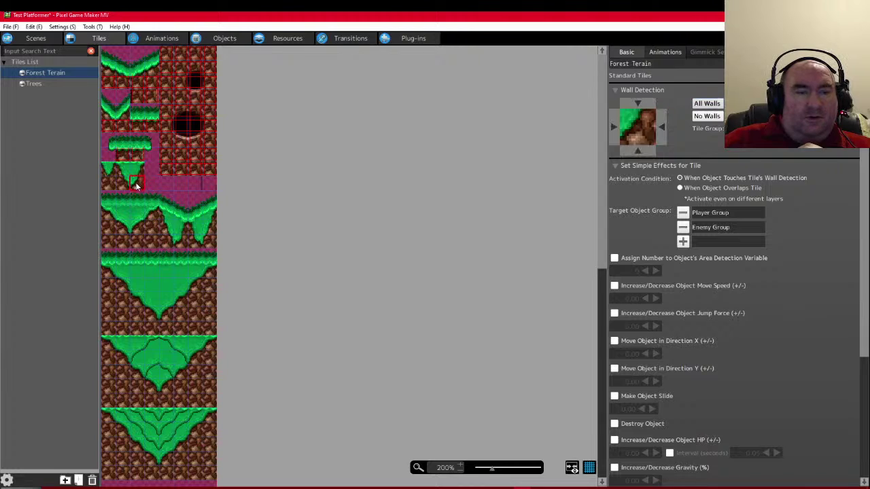
pyautogui.click(707, 104)
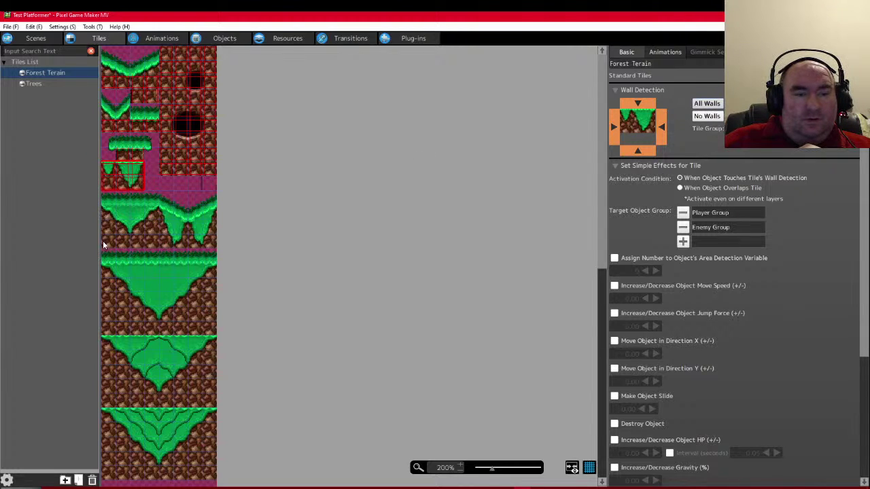
# - Enable all walls for the grass and dirt tiles beneath the wide sloping grass edge in the middle of the tileset
pyautogui.moveTo(103, 235); pyautogui.dragTo(214, 234)
pyautogui.click(704, 104)
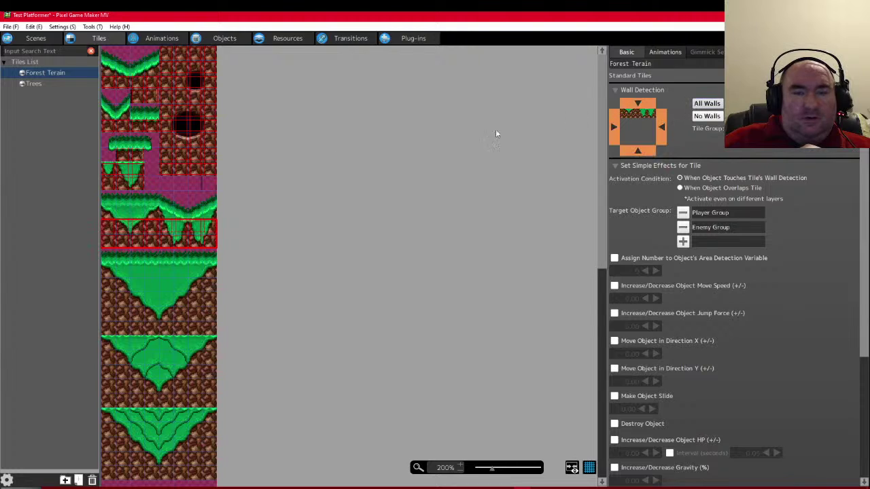
pyautogui.moveTo(158, 219); pyautogui.dragTo(104, 218)
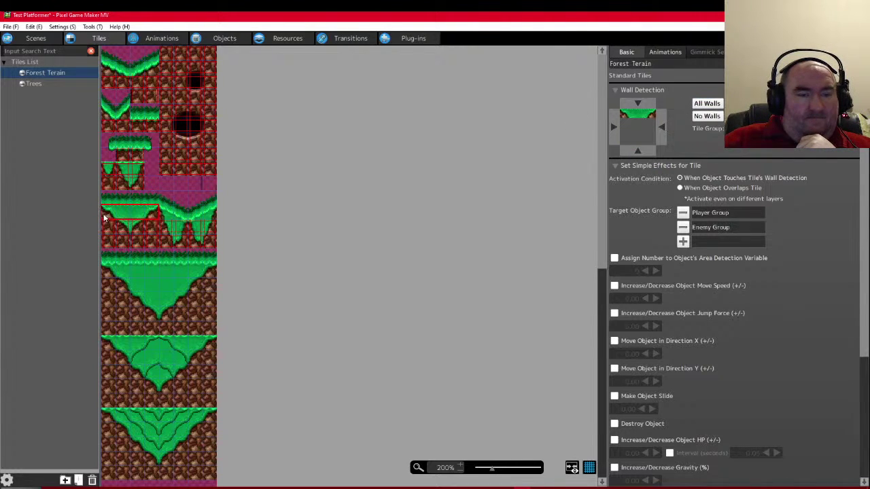
pyautogui.click(707, 104)
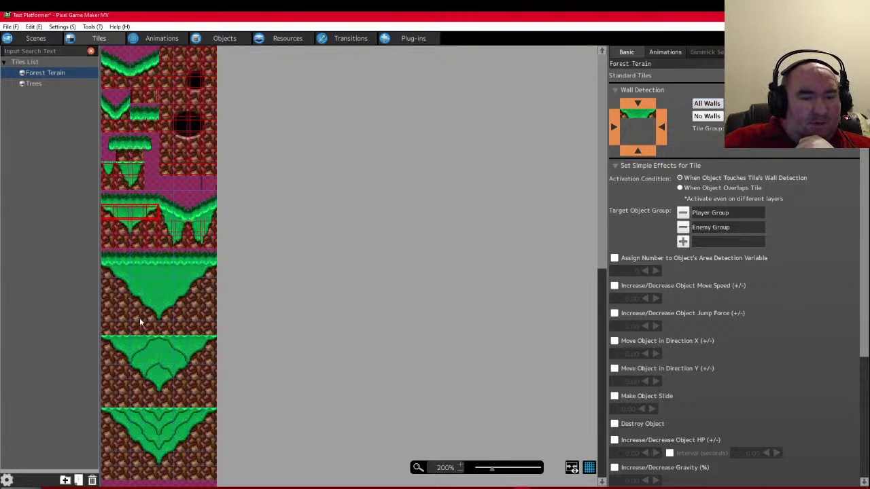
# - Enable all walls for the three large grass-and-dirt sections below the long flat grass edge, and return to scene001
pyautogui.moveTo(113, 272); pyautogui.dragTo(238, 481)
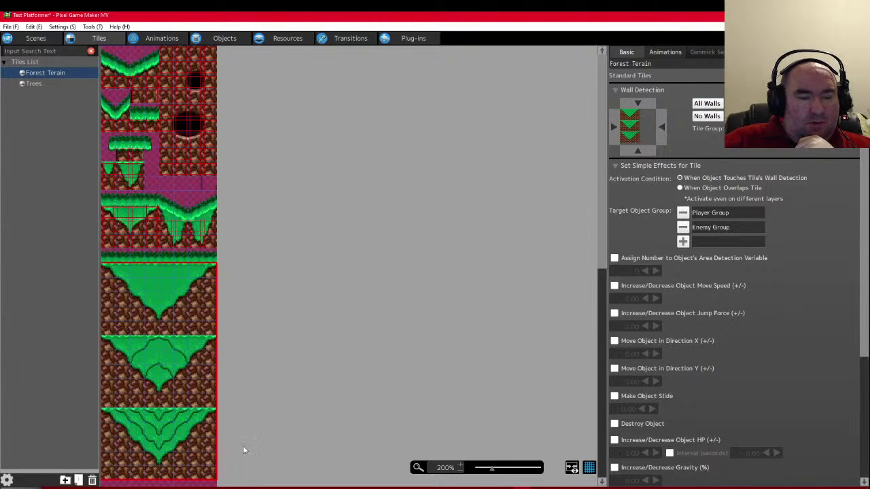
pyautogui.scroll(-1, 401, 297)
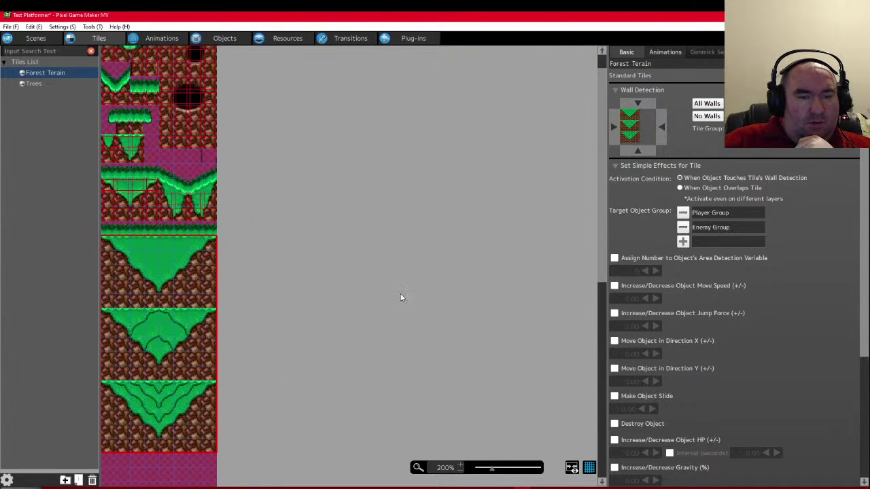
pyautogui.click(707, 103)
pyautogui.click(398, 245)
pyautogui.scroll(6, 314, 255)
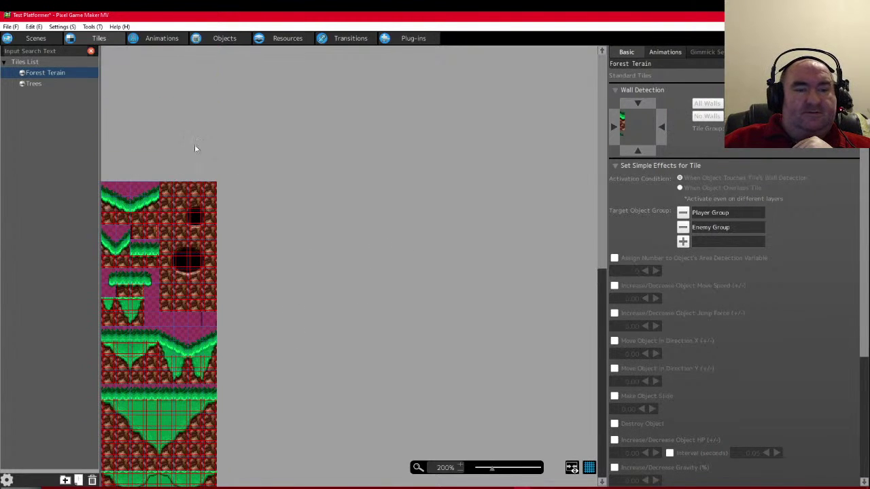
pyautogui.click(36, 38)
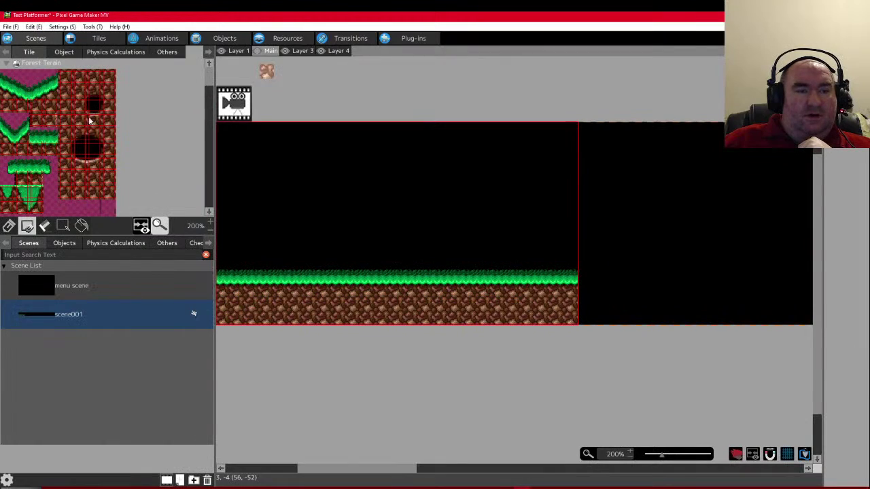
pyautogui.moveTo(372, 221); pyautogui.dragTo(364, 229)
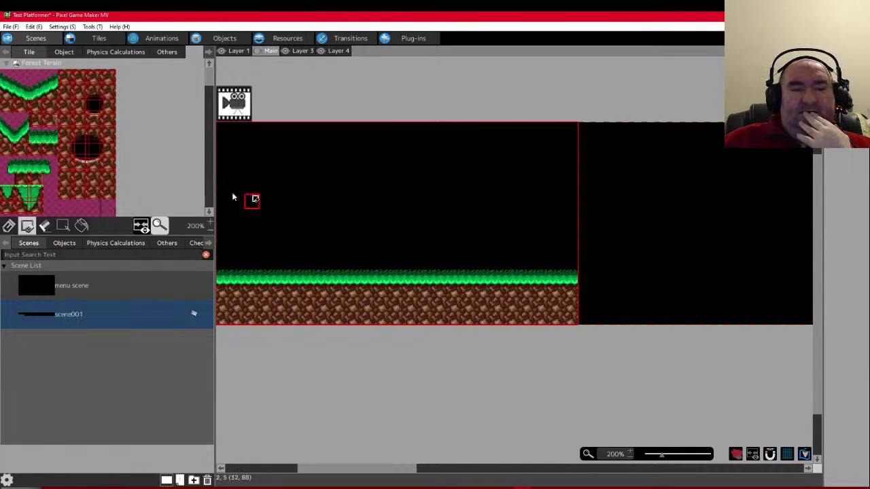
# - In the project's control key settings, assign keyboard key A to the gameplay control key A
pyautogui.click(62, 27)
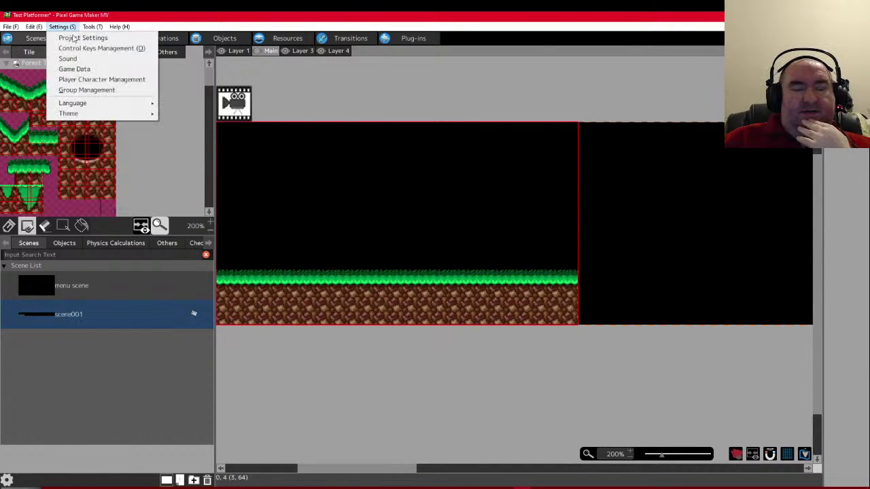
pyautogui.click(79, 37)
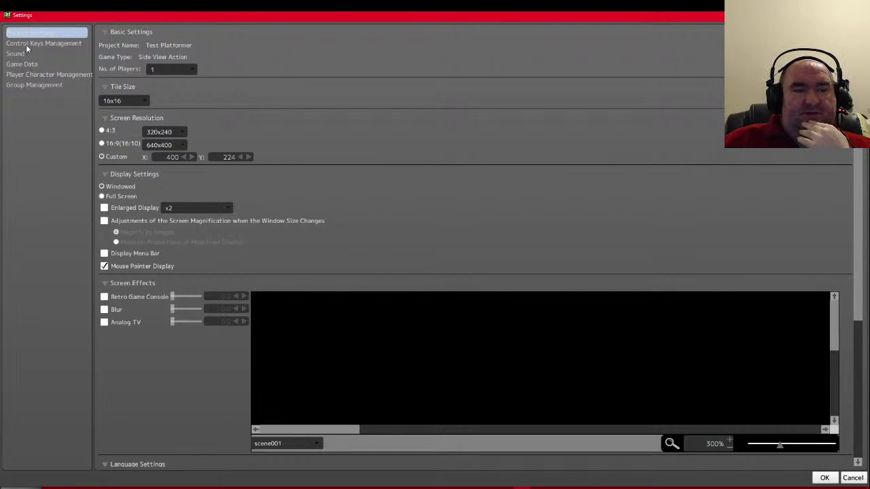
pyautogui.click(44, 44)
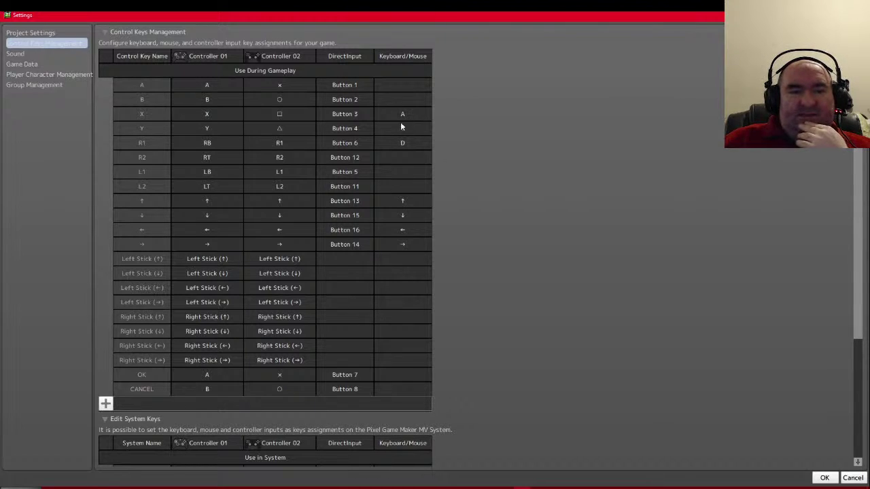
pyautogui.doubleClick(403, 85)
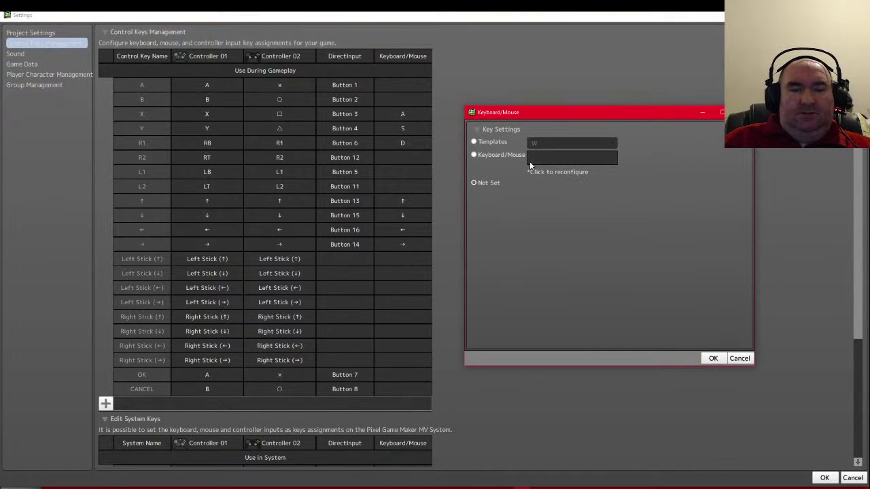
pyautogui.click(582, 162)
pyautogui.click(583, 163)
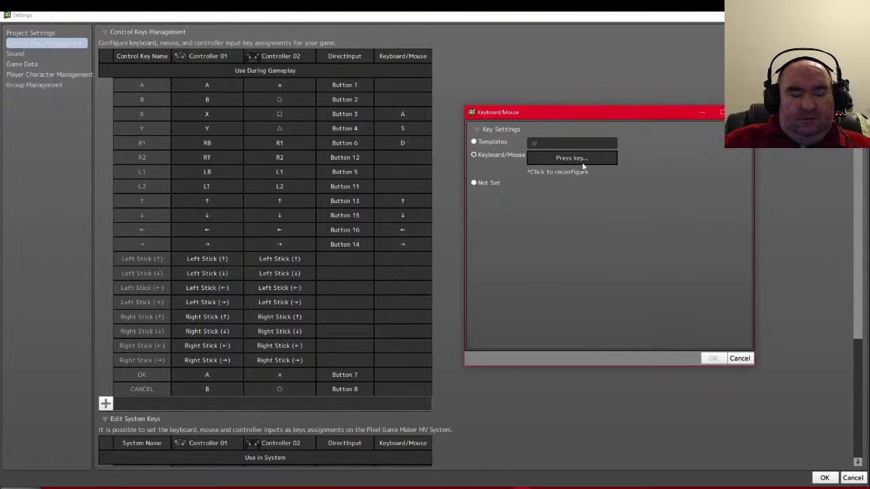
pyautogui.press('a')
pyautogui.click(713, 358)
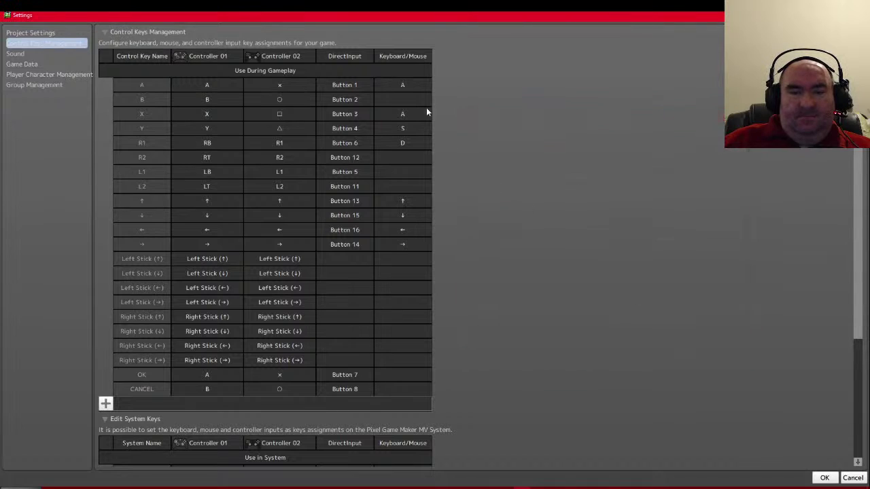
# - Assign keyboard key S to the gameplay control key B
pyautogui.doubleClick(403, 102)
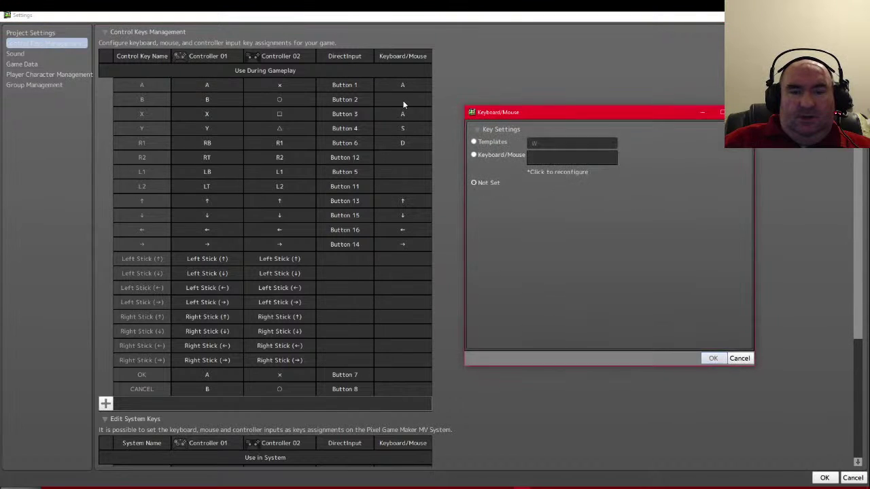
pyautogui.click(569, 157)
pyautogui.press('s')
pyautogui.click(713, 359)
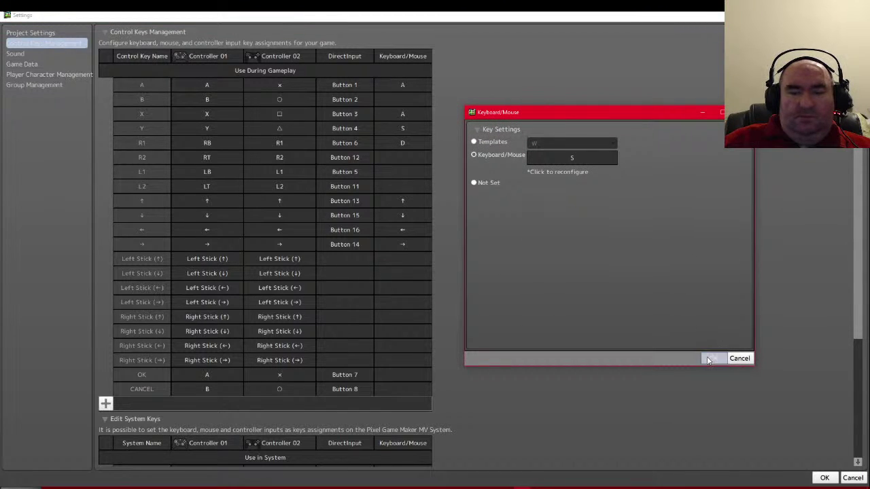
# - Open the keyboard/mouse assignment of the gameplay control key X for editing
pyautogui.doubleClick(401, 114)
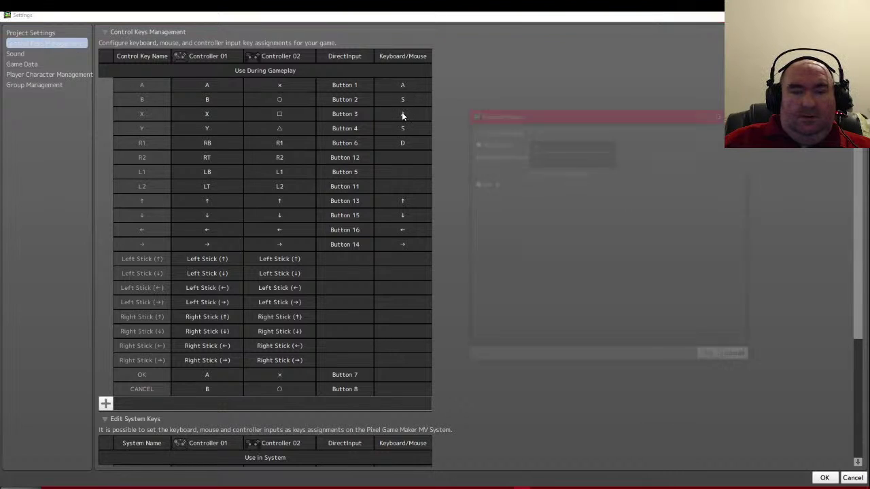
# - Assign the Q key as the keyboard input for control key X
pyautogui.click(551, 160)
pyautogui.press('q')
pyautogui.click(712, 358)
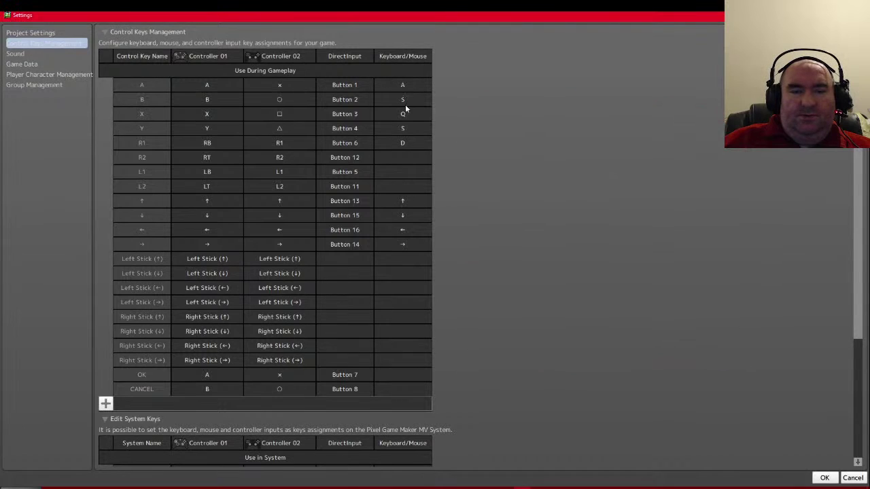
# - Assign the W key to control key Y and clear the keyboard assignment of R1
pyautogui.doubleClick(402, 129)
pyautogui.click(550, 158)
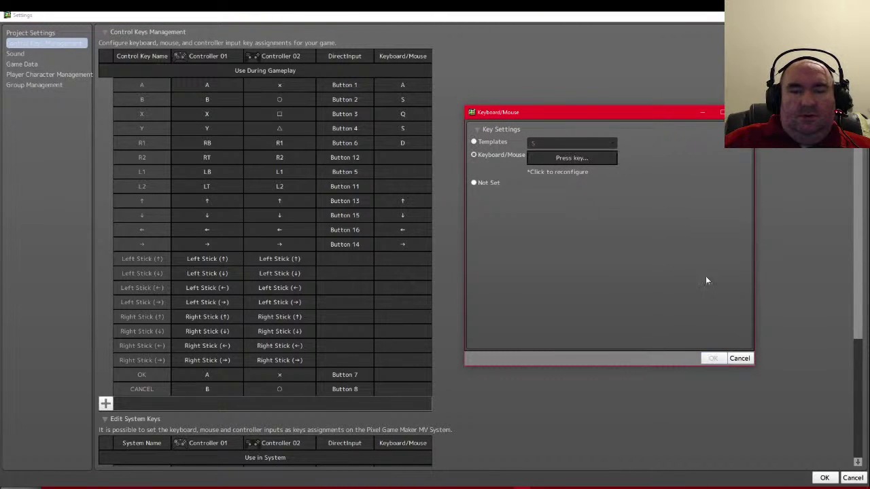
pyautogui.press('w')
pyautogui.click(713, 358)
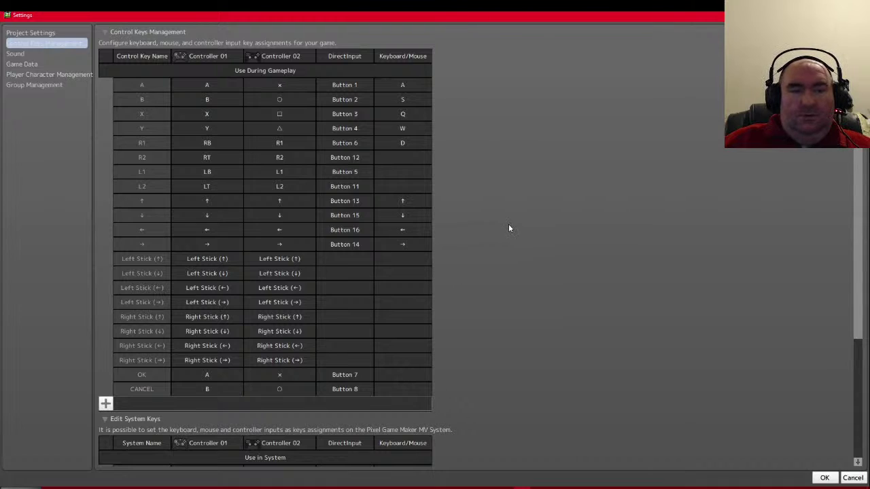
pyautogui.doubleClick(405, 145)
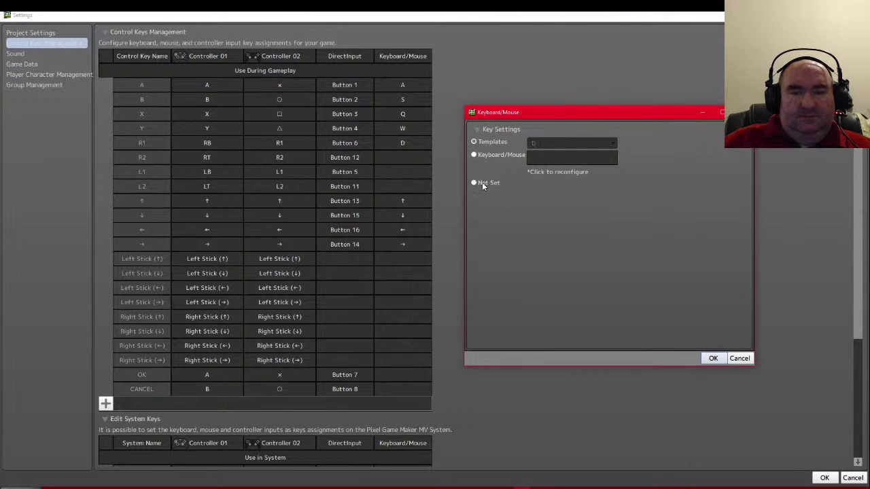
pyautogui.click(713, 358)
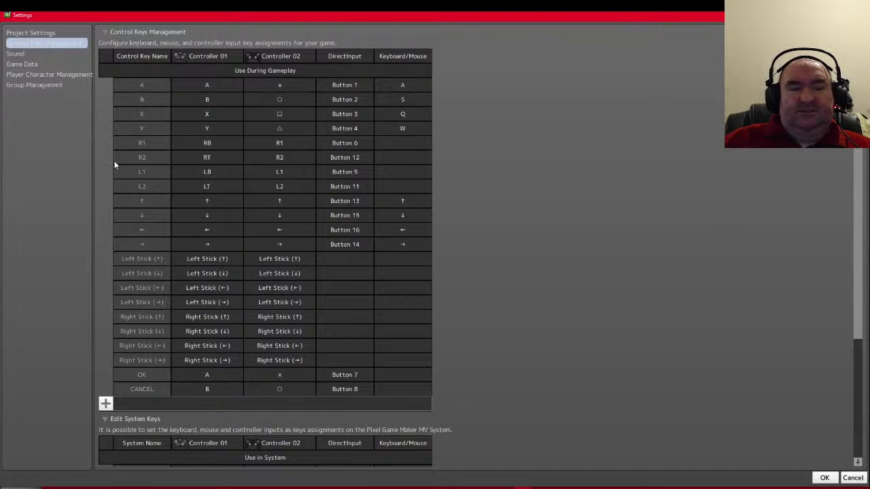
# - Register the preselected player object as the 1P Character in the player character management settings
pyautogui.click(15, 75)
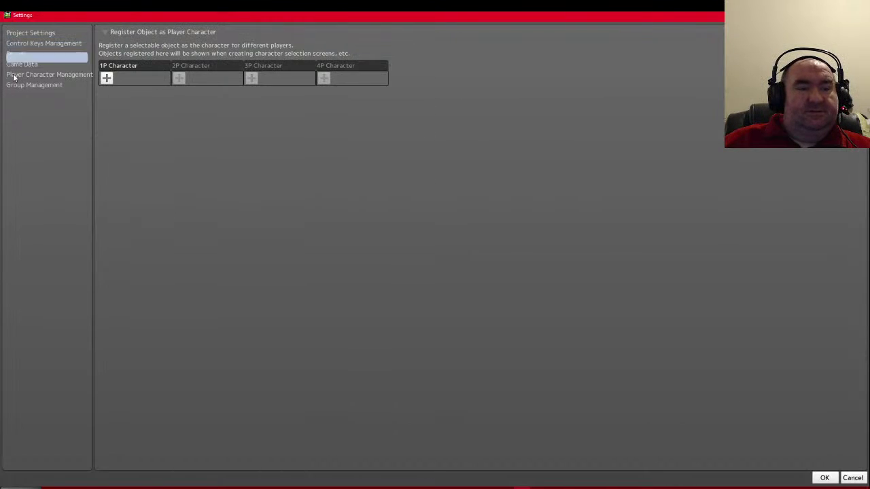
pyautogui.click(106, 79)
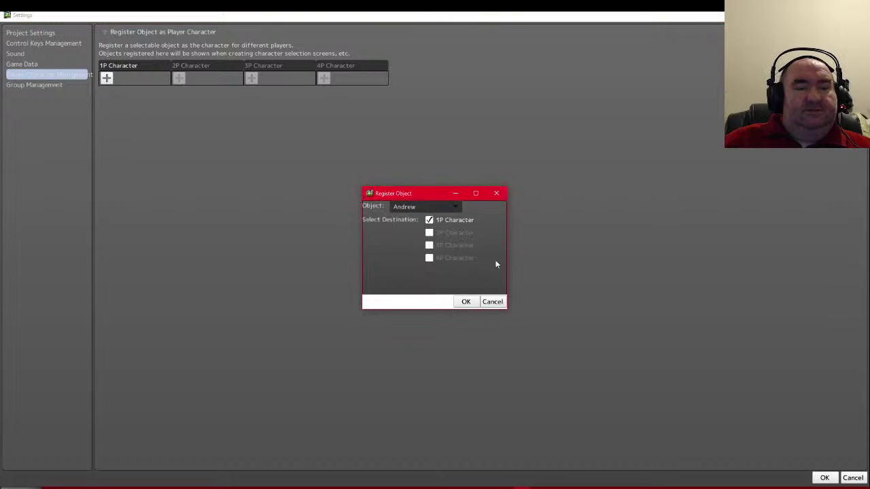
pyautogui.click(446, 206)
pyautogui.click(449, 219)
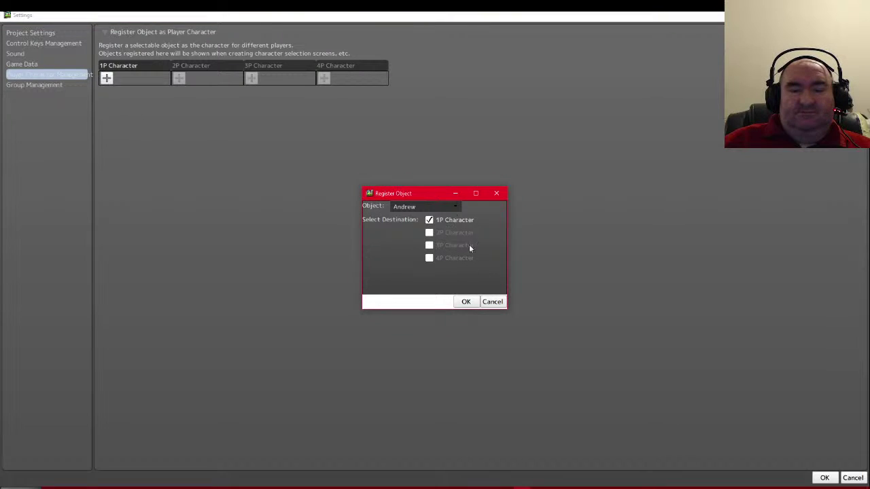
pyautogui.click(466, 302)
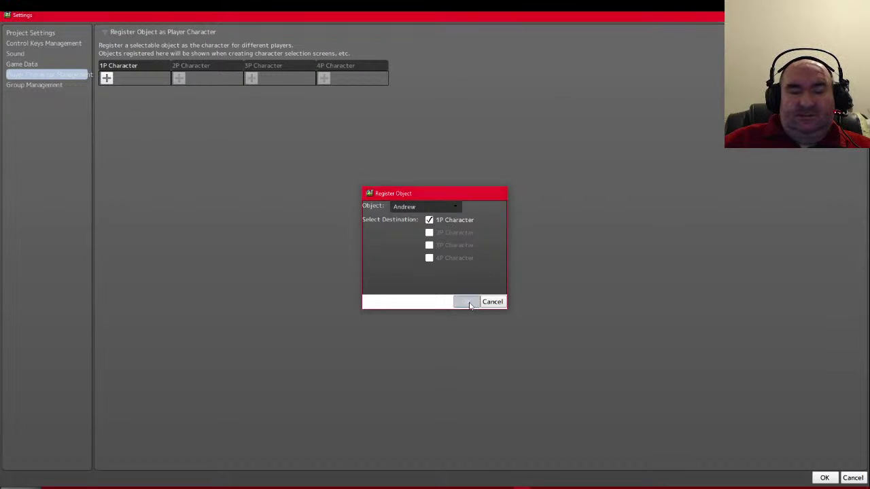
# - Add a new object group in the group management settings and open its name for editing
pyautogui.click(37, 84)
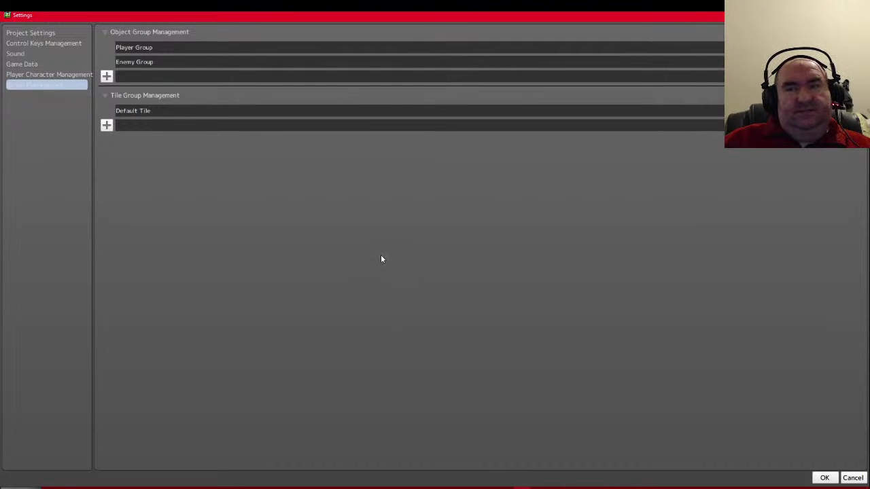
pyautogui.click(106, 76)
pyautogui.click(195, 73)
pyautogui.click(163, 77)
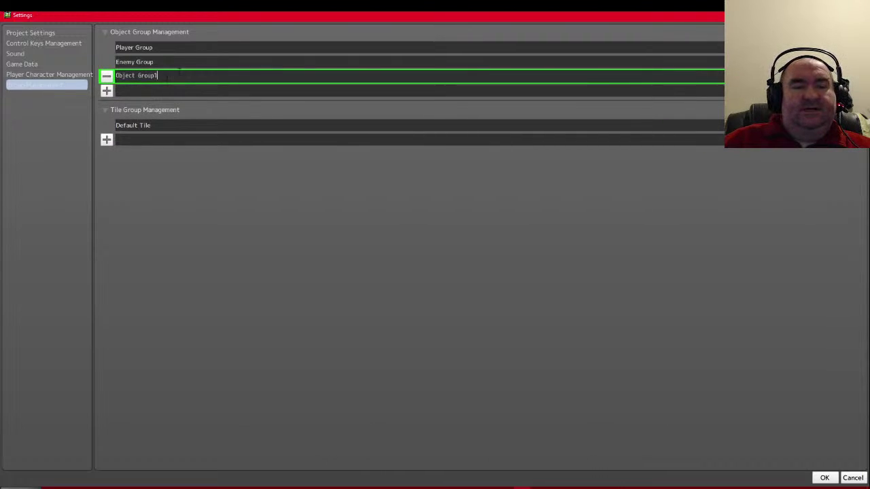
# - Name the new object group "Collectable Group"
pyautogui.write('Su')
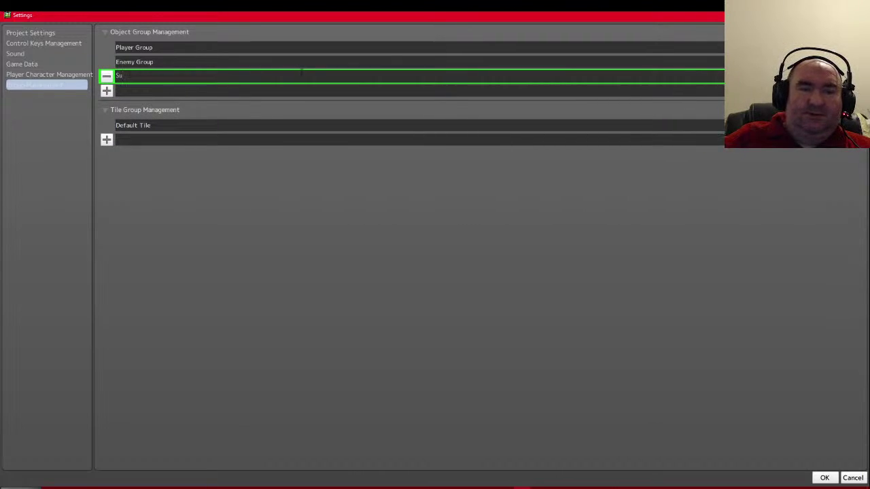
pyautogui.press('BackSpace')
pyautogui.press('BackSpace')
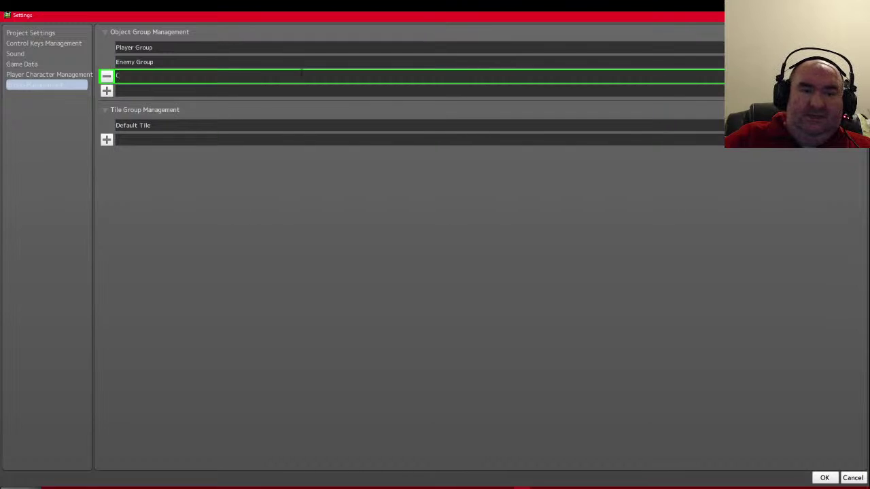
pyautogui.write('Collect')
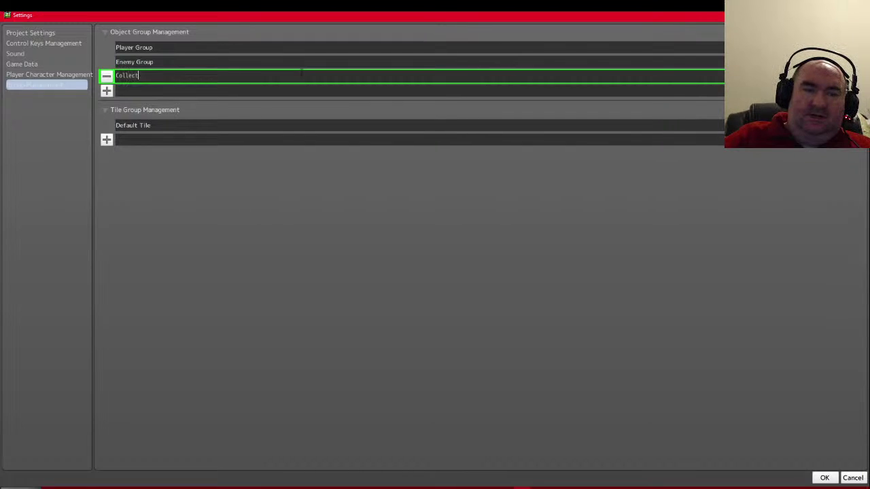
pyautogui.write('able ')
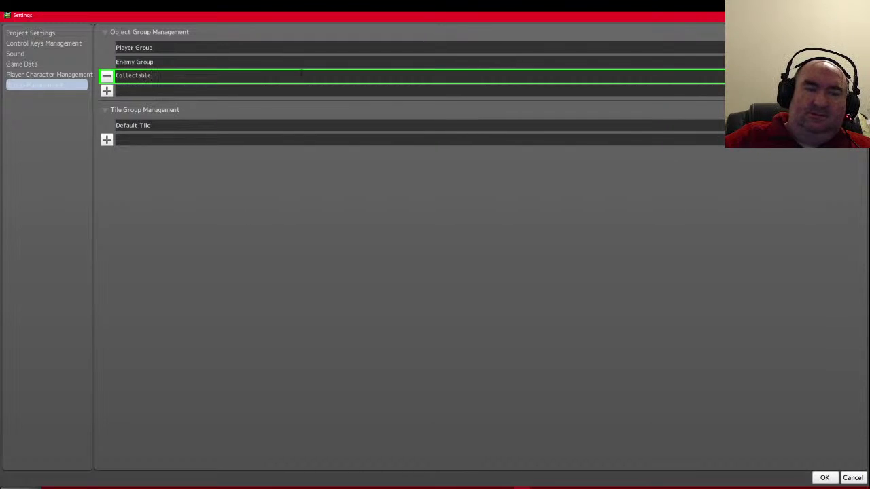
pyautogui.write('Gro')
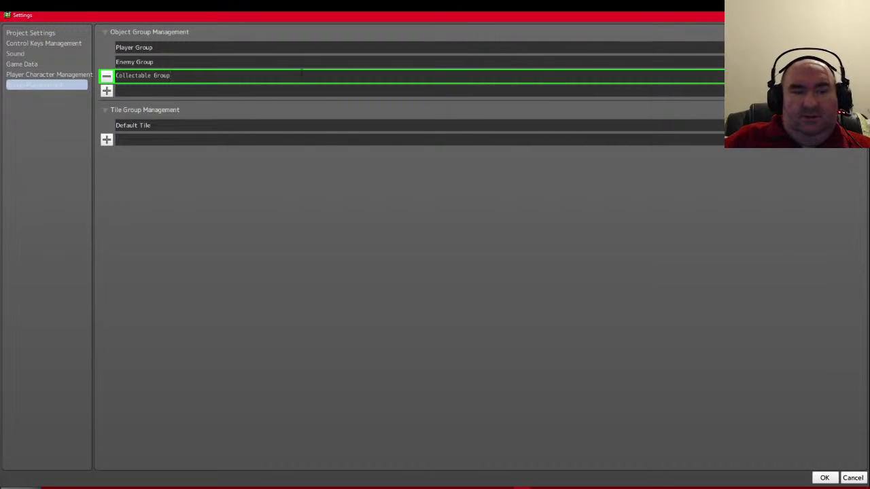
pyautogui.write('up')
# - Replace the new object group's name with "Support Group"
pyautogui.hotkey('ctrl', 'a')
pyautogui.write('Su')
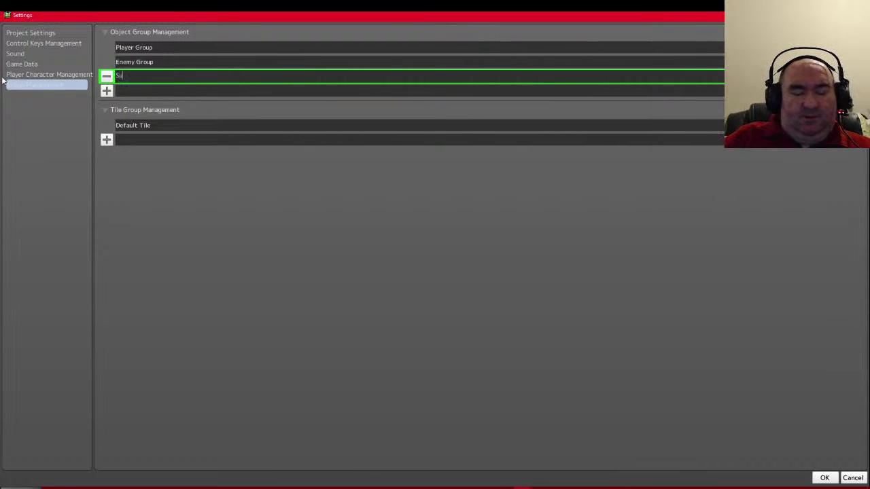
pyautogui.write('pport')
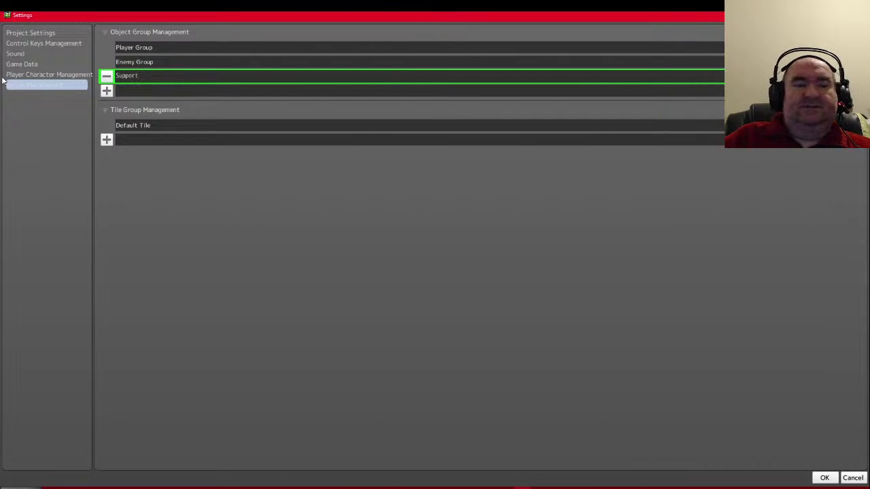
pyautogui.press('Return')
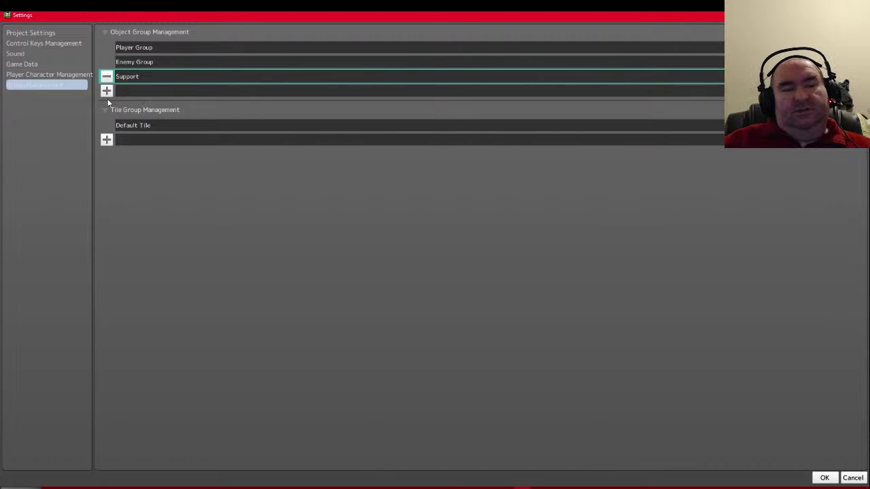
pyautogui.doubleClick(161, 75)
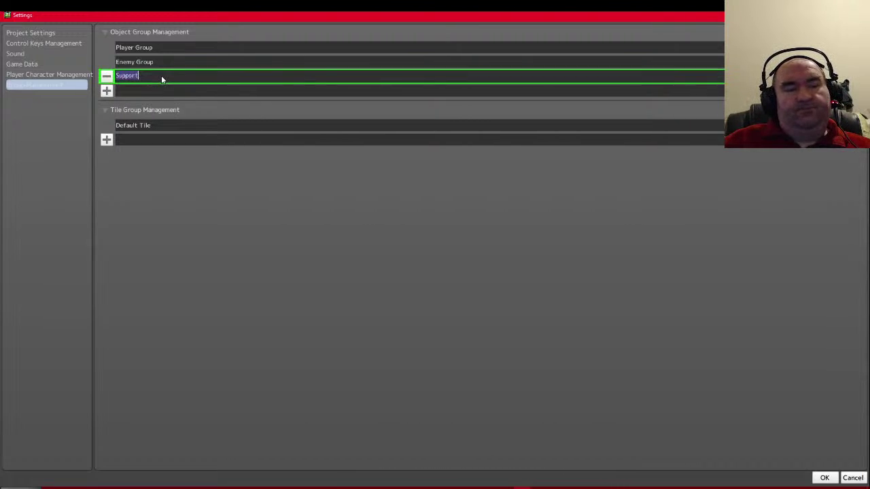
pyautogui.press('End')
pyautogui.write('Gro')
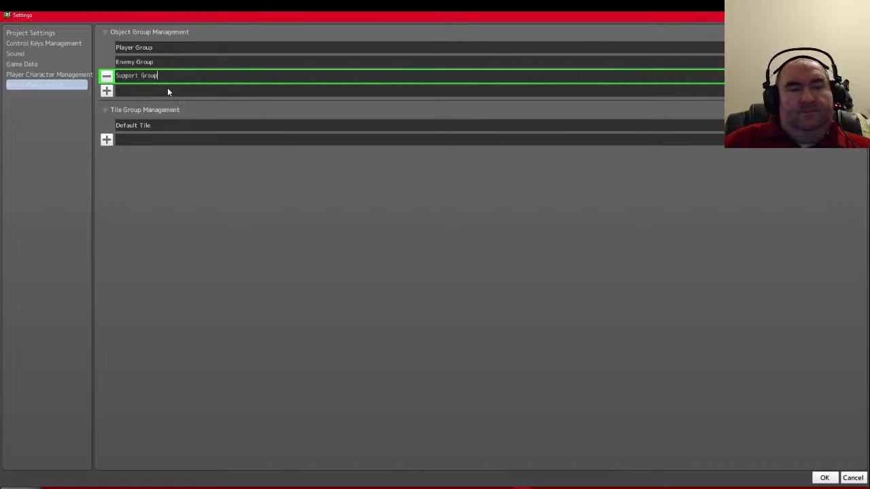
pyautogui.press('Return')
# - Add another object group named "Weapon Group" and accept the project settings
pyautogui.click(106, 90)
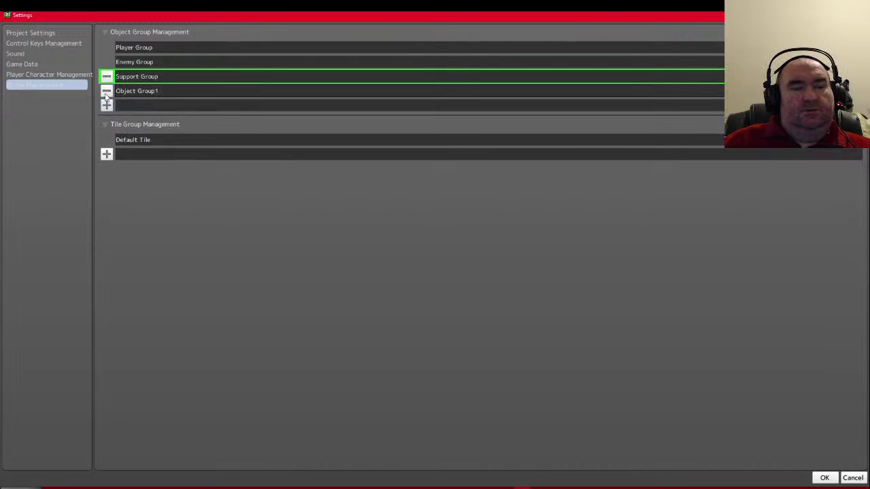
pyautogui.doubleClick(177, 93)
pyautogui.hotkey('ctrl', 'a')
pyautogui.write('N')
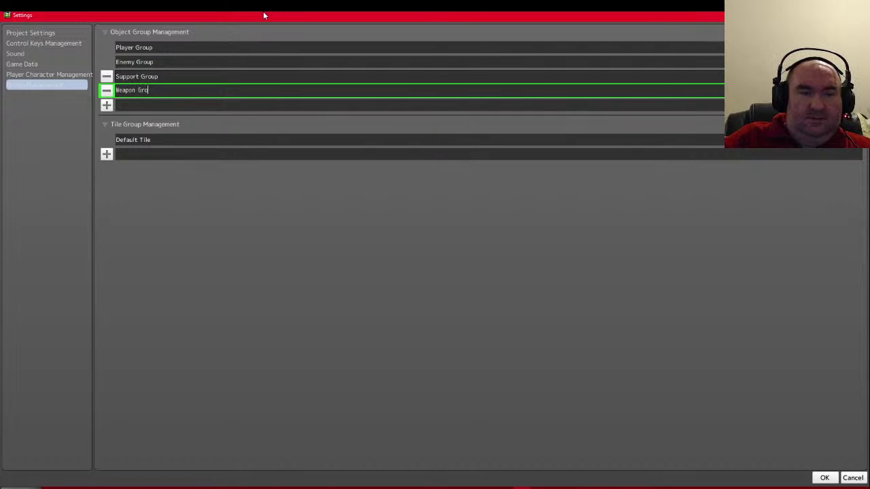
pyautogui.press('Return')
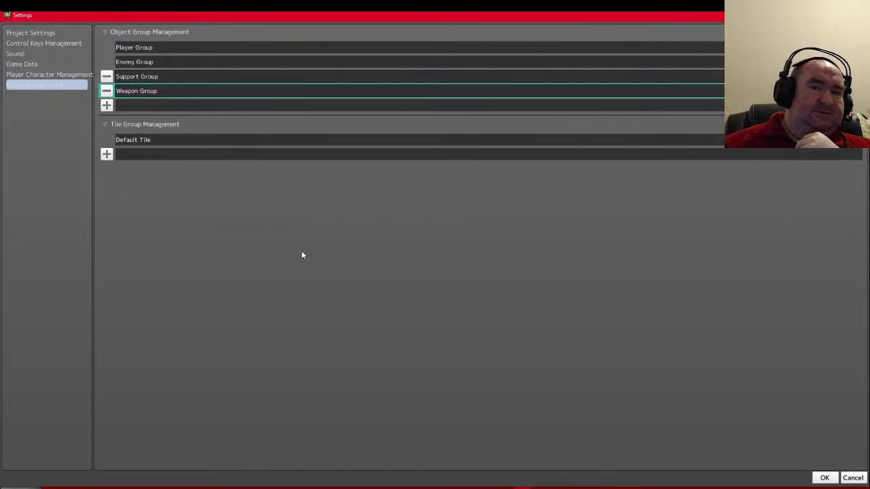
pyautogui.click(824, 479)
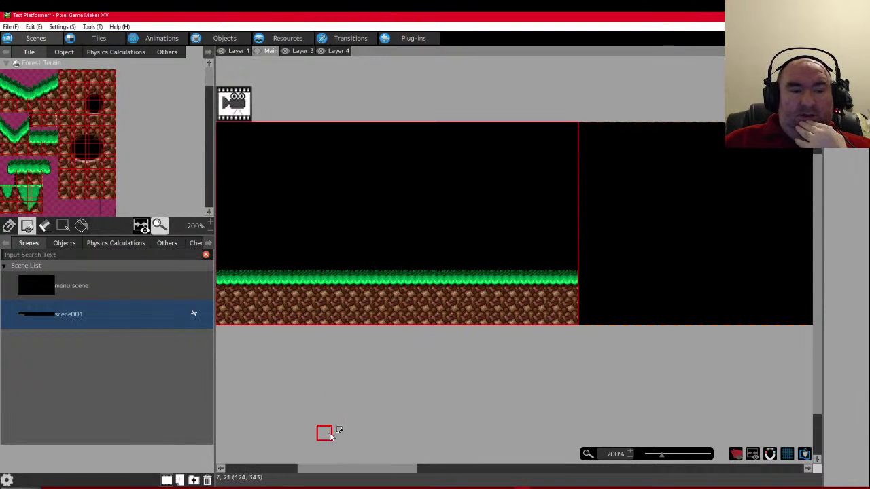
# - Place two gentle uphill grass slope tiles on the Main layer, rising from the end of the flat ground in scene001
pyautogui.moveTo(343, 469); pyautogui.dragTo(377, 468)
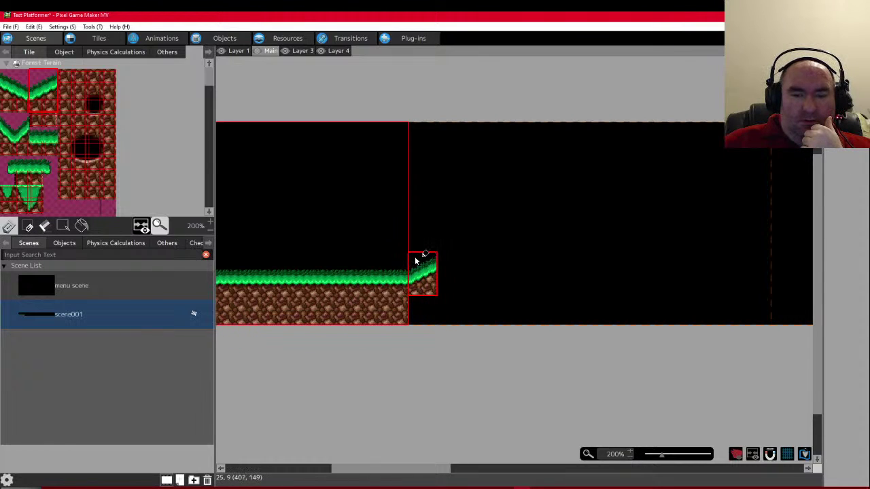
pyautogui.click(415, 255)
pyautogui.click(444, 238)
pyautogui.click(240, 179)
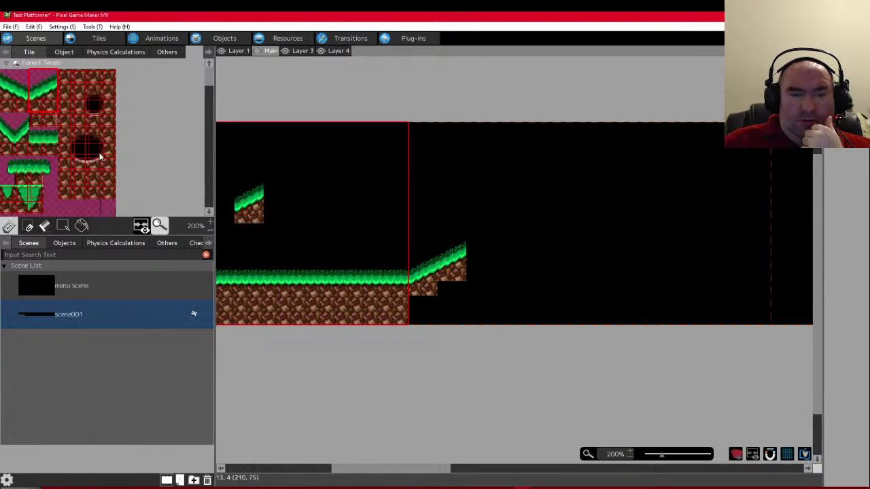
# - Continue the hill upward with two steep grass slope tiles followed by one gentle uphill slope tile
pyautogui.scroll(-2, 91, 155)
pyautogui.scroll(3, 68, 142)
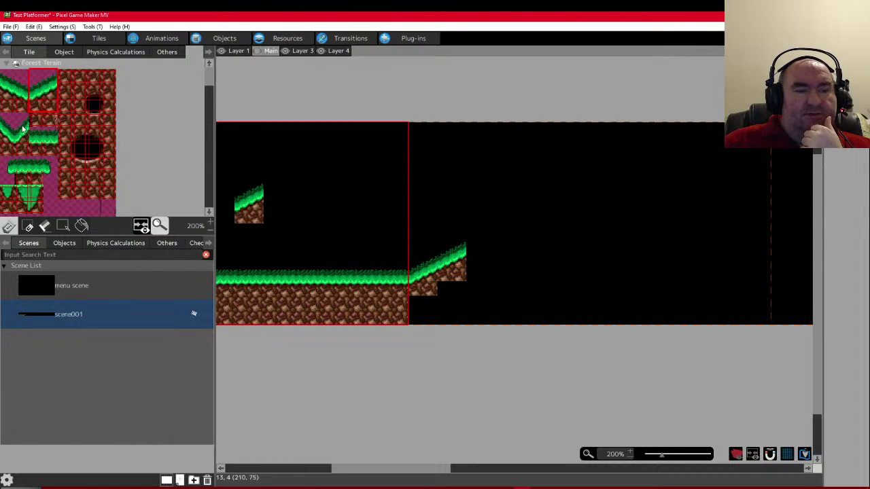
pyautogui.moveTo(22, 118); pyautogui.dragTo(25, 148)
pyautogui.hotkey('ctrl', 'z')
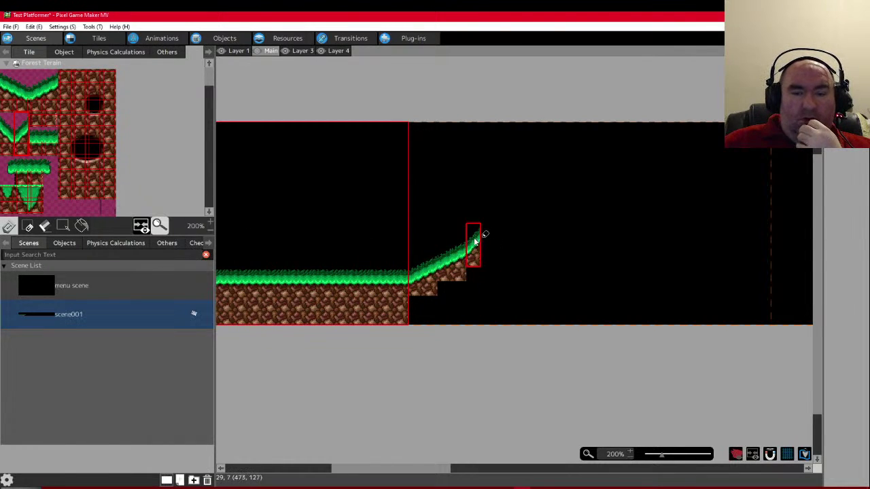
pyautogui.click(477, 234)
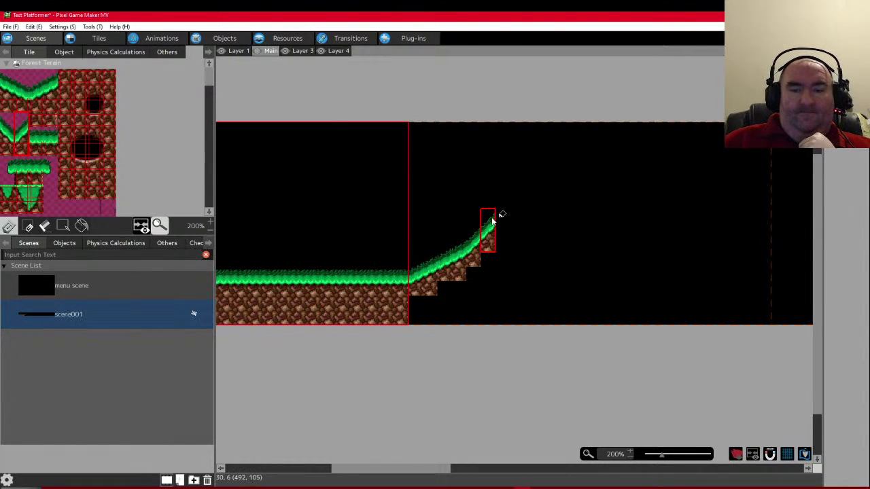
pyautogui.click(493, 219)
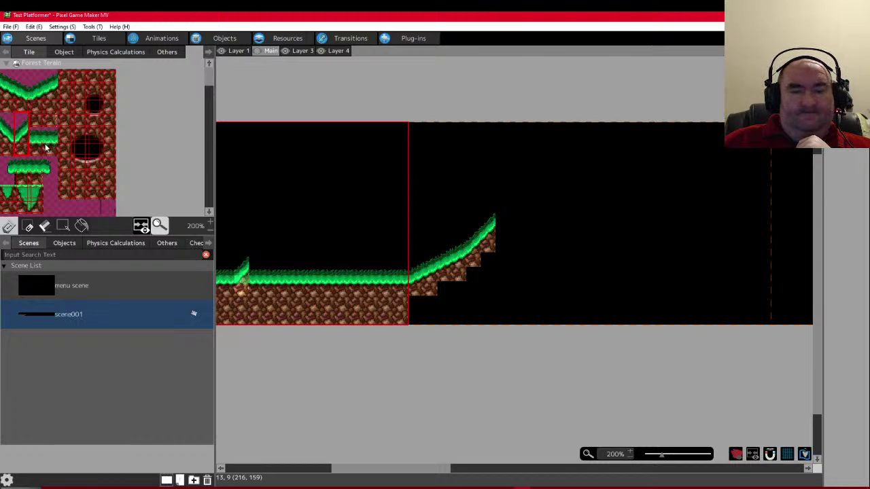
pyautogui.click(38, 84)
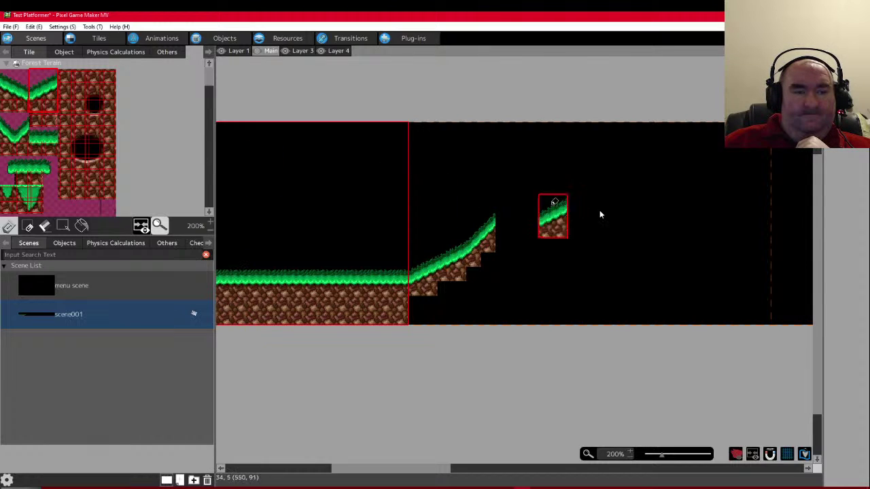
pyautogui.click(509, 207)
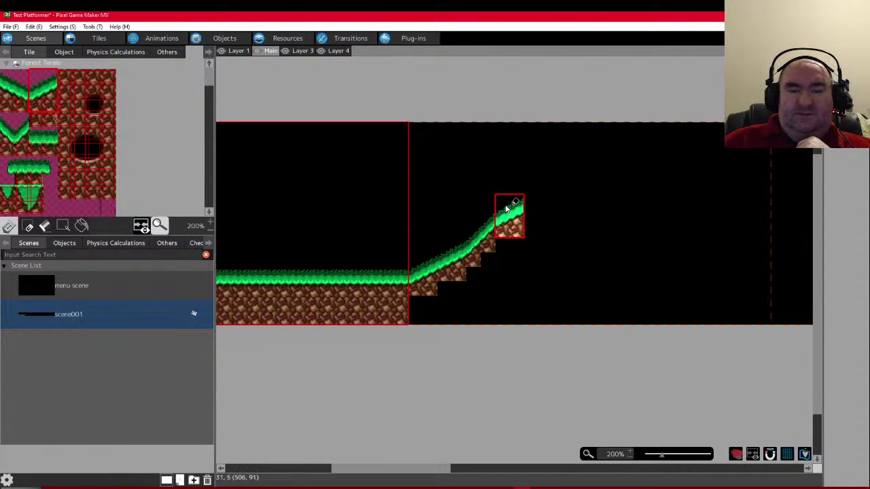
# - Lay a flat grass plateau on the Main layer from the hilltop to the next dashed screen boundary
pyautogui.scroll(-1, 61, 180)
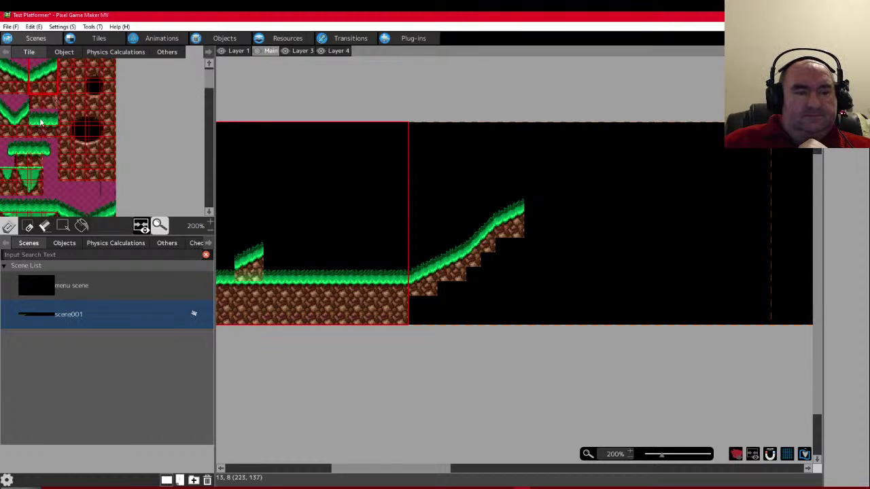
pyautogui.click(40, 122)
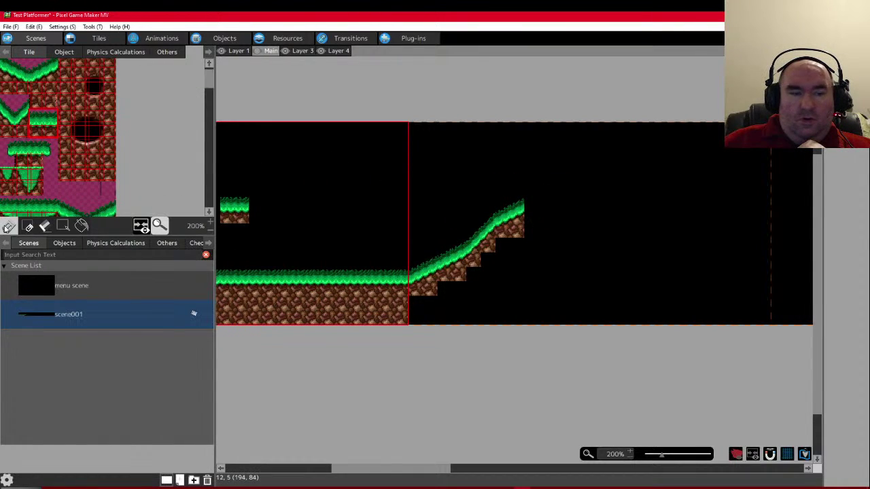
pyautogui.click(27, 225)
pyautogui.click(538, 209)
pyautogui.click(568, 209)
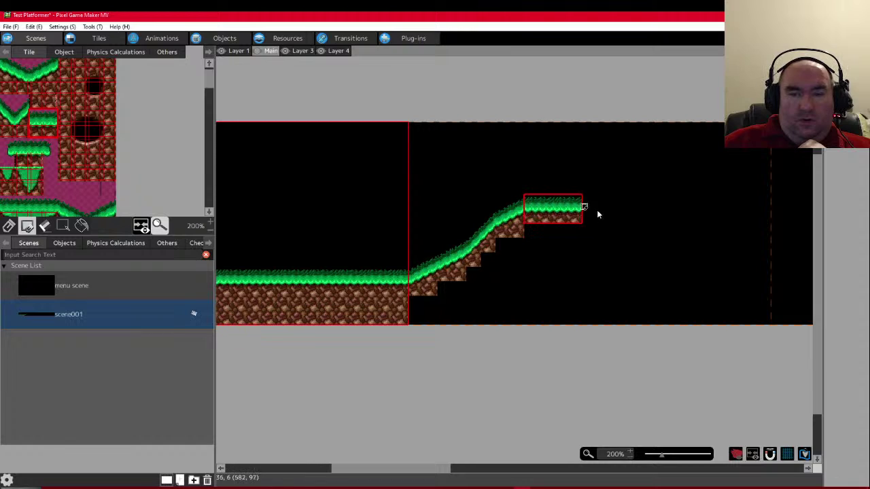
pyautogui.moveTo(598, 215); pyautogui.dragTo(770, 208)
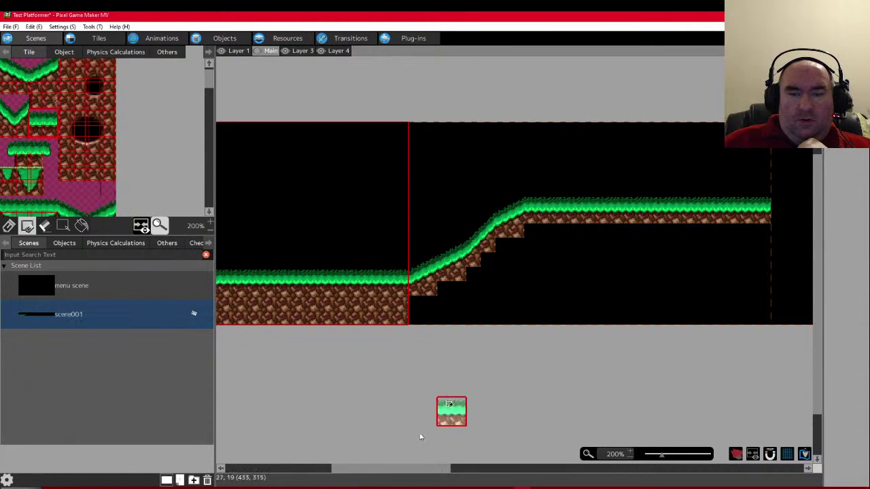
# - Descend from the plateau with four steep downhill grass slope tiles and continue with flat grass ground to the next screen boundary
pyautogui.moveTo(414, 469); pyautogui.dragTo(486, 468)
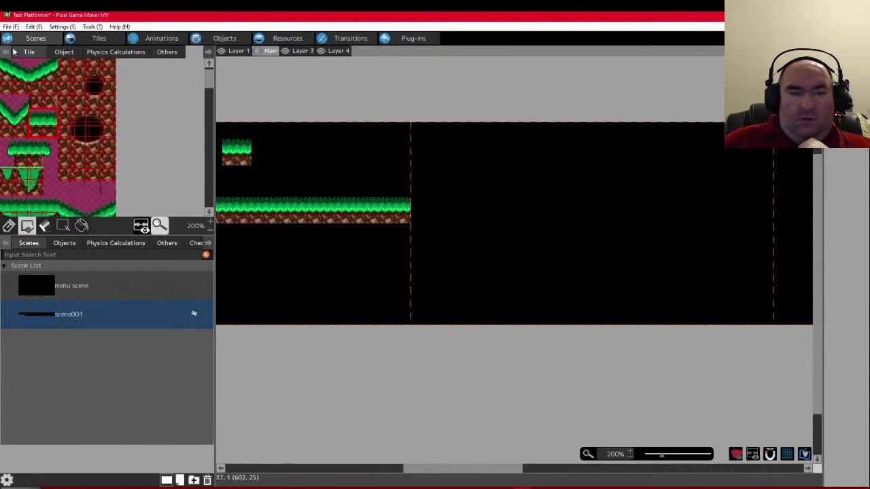
pyautogui.moveTo(15, 111); pyautogui.dragTo(12, 135)
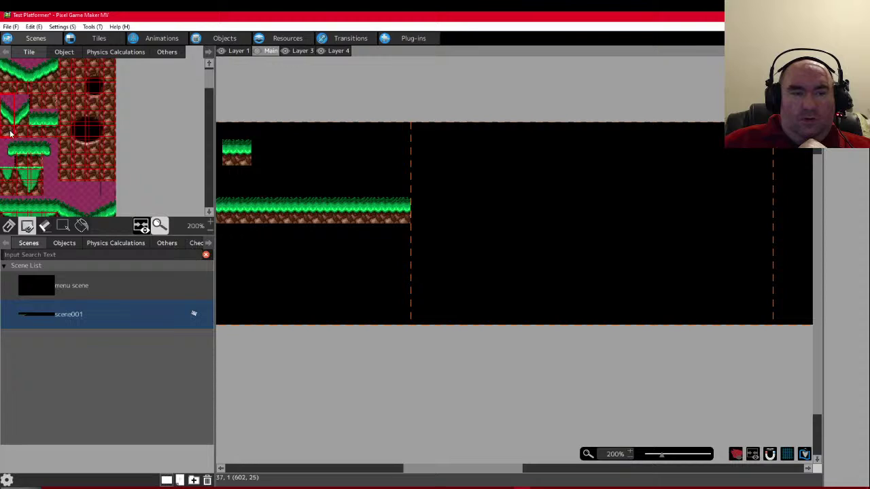
pyautogui.click(420, 208)
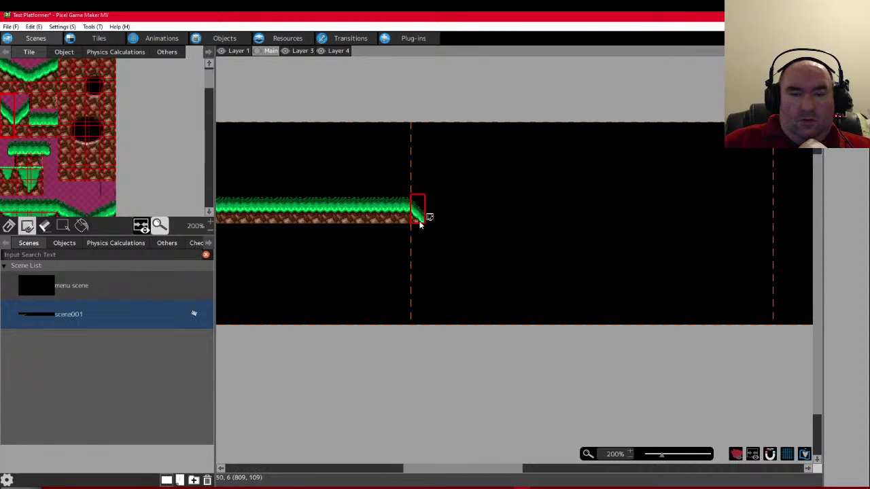
pyautogui.click(435, 216)
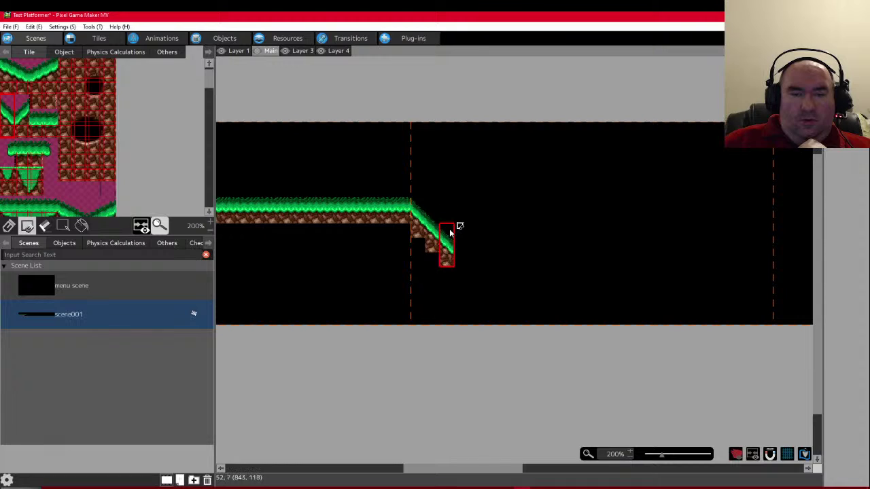
pyautogui.click(454, 262)
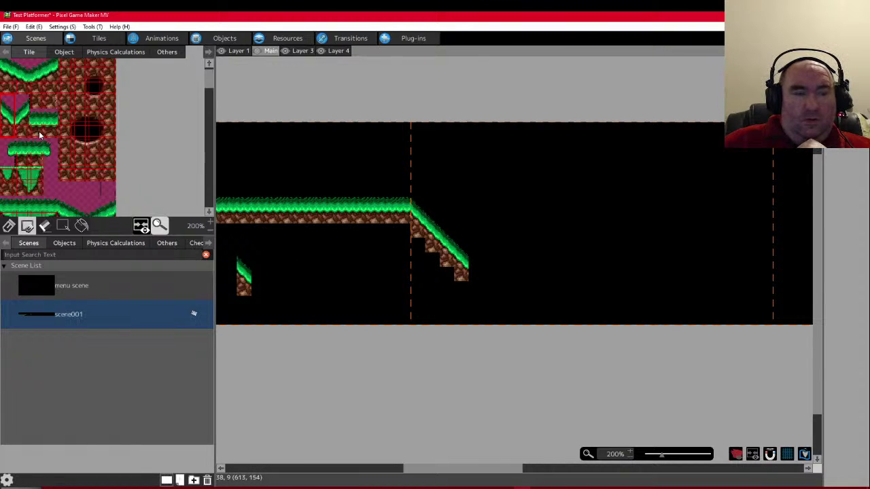
pyautogui.moveTo(32, 112); pyautogui.dragTo(54, 125)
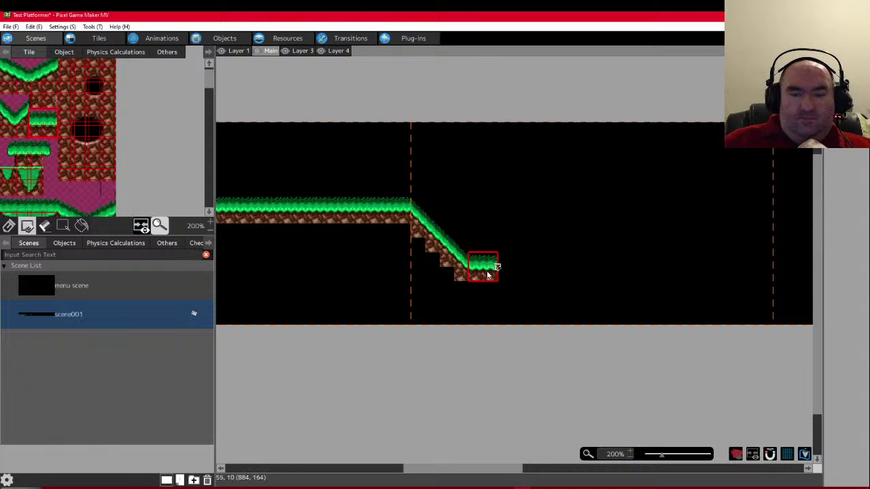
pyautogui.moveTo(483, 273); pyautogui.dragTo(768, 277)
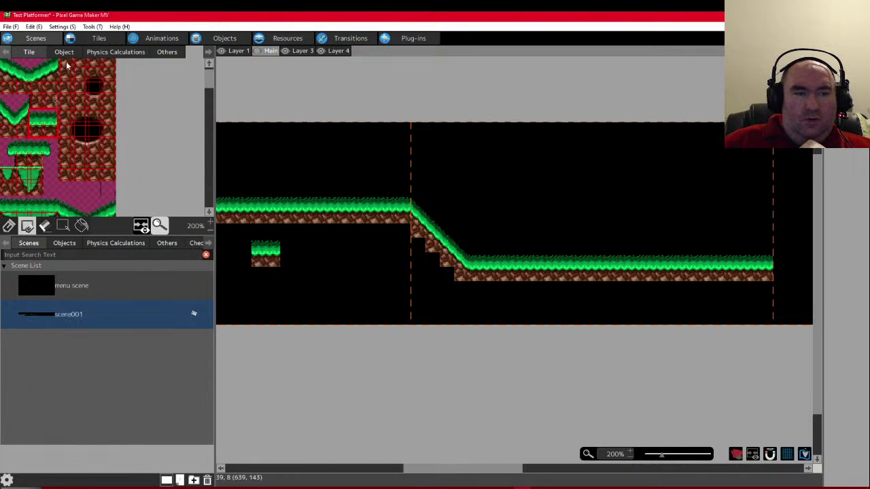
# - Close the end of the lower ground with a column of dirt tiles and fill the empty area beneath the hill with dirt
pyautogui.moveTo(765, 288); pyautogui.dragTo(769, 319)
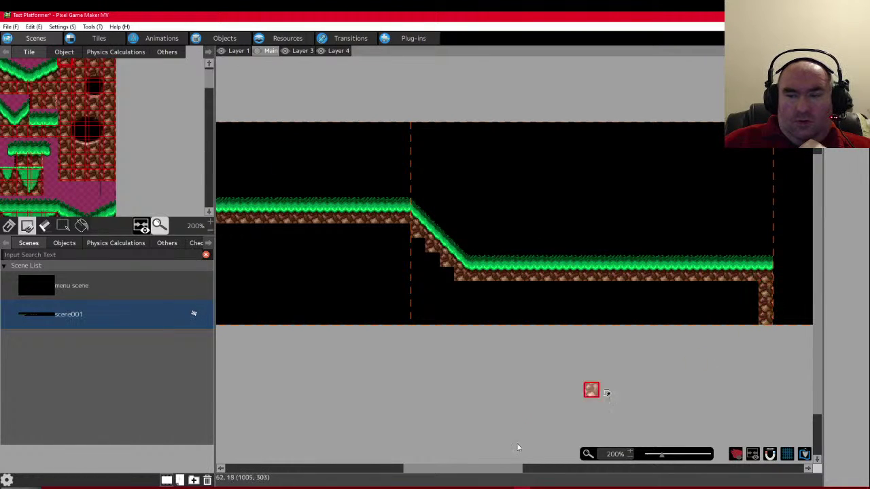
pyautogui.moveTo(414, 469); pyautogui.dragTo(352, 469)
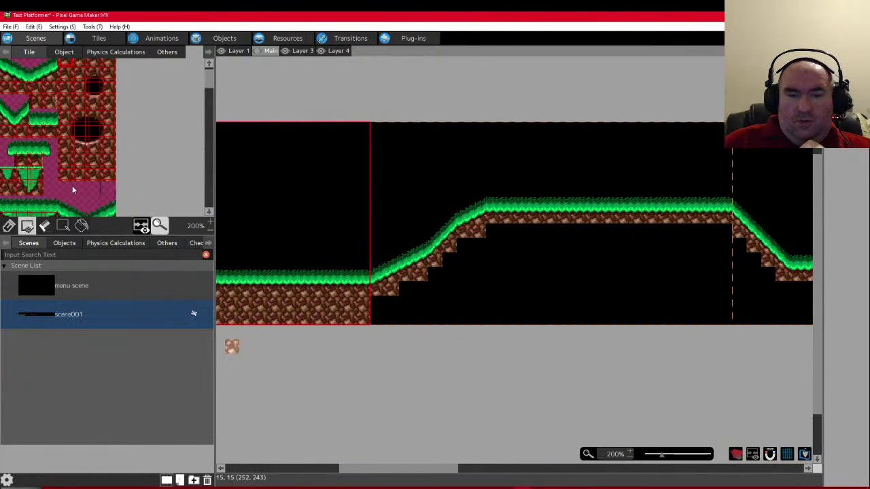
pyautogui.click(81, 225)
pyautogui.click(588, 303)
# - Examine the Forest Terrain tileset for pieces suited to ending the flat ground at a cliff edge
pyautogui.moveTo(357, 468); pyautogui.dragTo(487, 467)
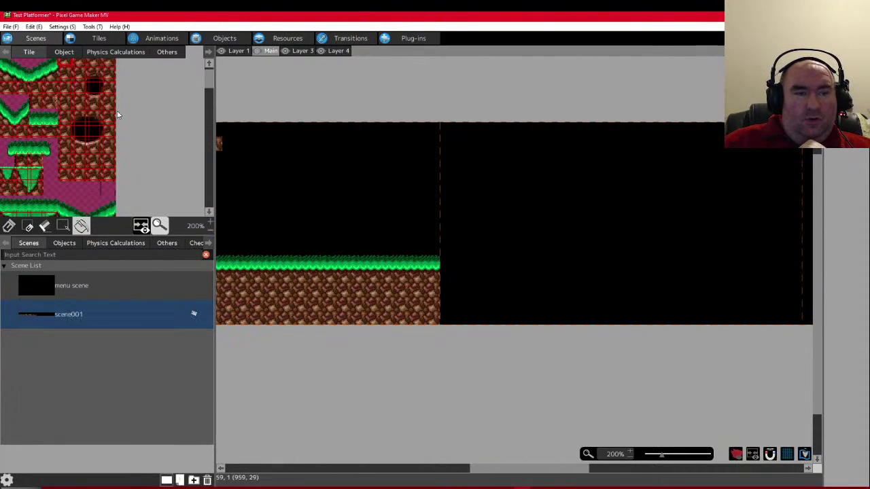
pyautogui.scroll(1, 29, 112)
pyautogui.scroll(-3, 55, 142)
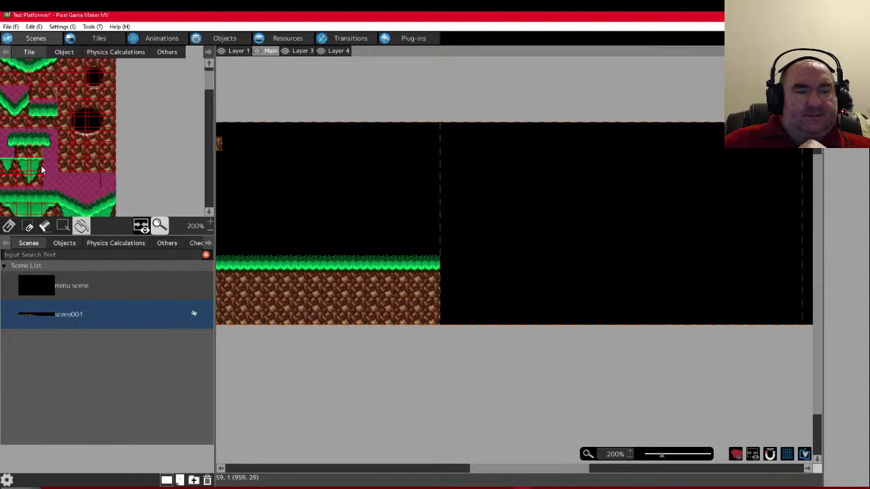
pyautogui.scroll(2, 72, 125)
pyautogui.scroll(-3, 72, 125)
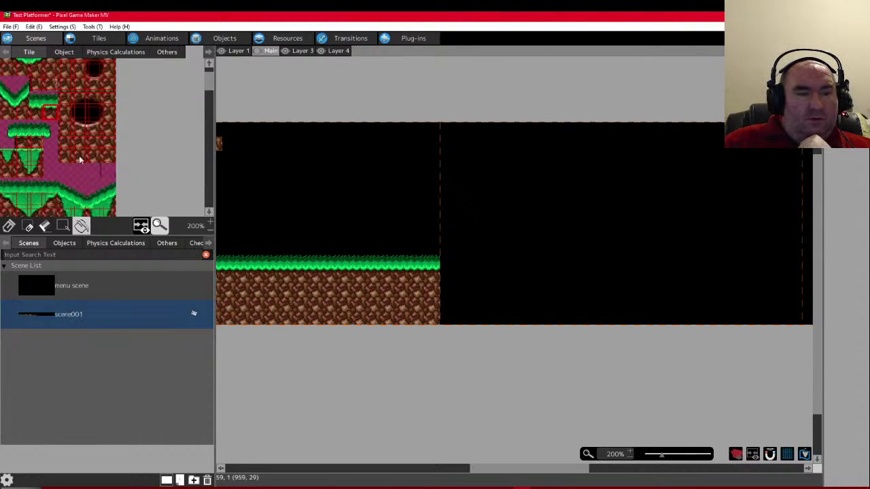
pyautogui.scroll(-3, 52, 150)
pyautogui.scroll(3, 52, 150)
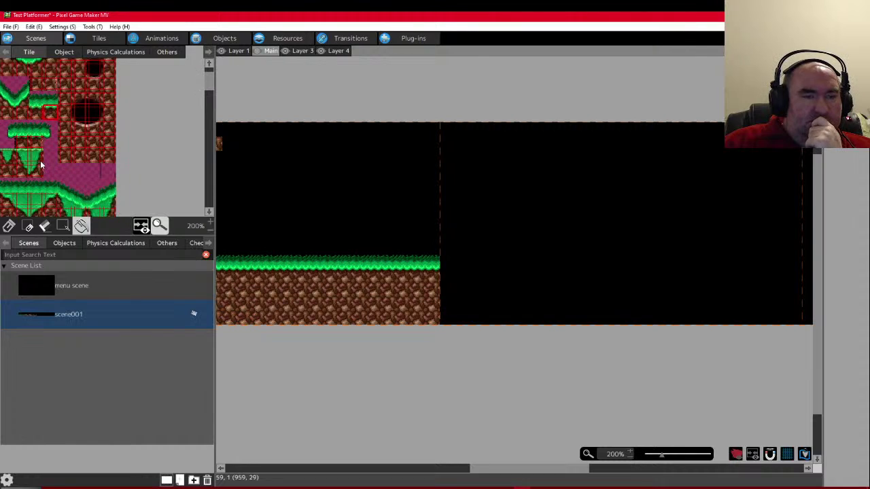
pyautogui.scroll(-3, 41, 161)
pyautogui.scroll(5, 198, 93)
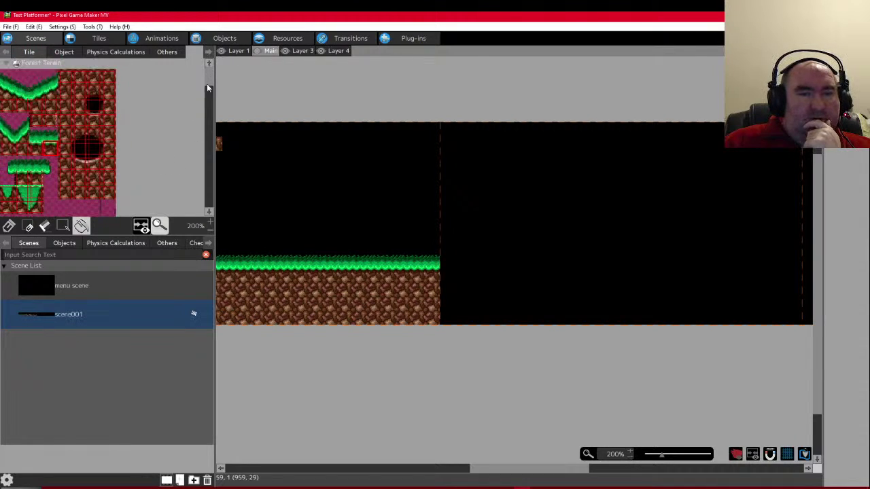
pyautogui.scroll(-5, 198, 140)
pyautogui.scroll(2, 197, 110)
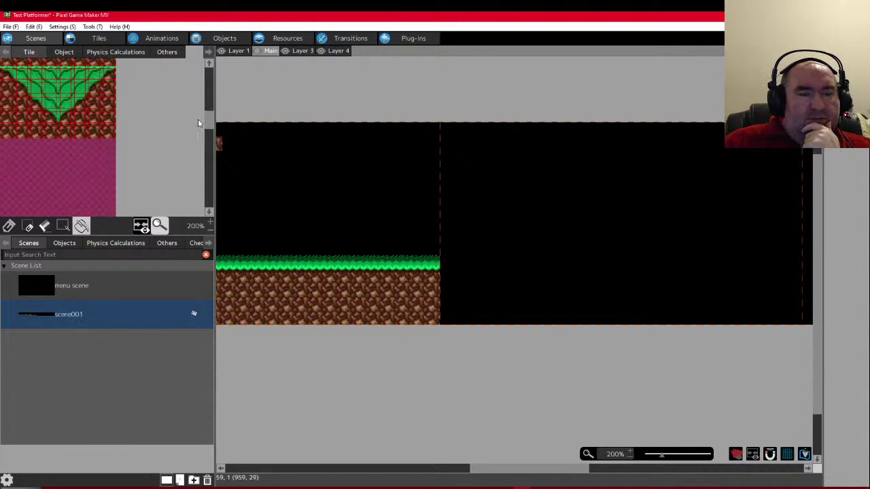
pyautogui.scroll(3, 201, 110)
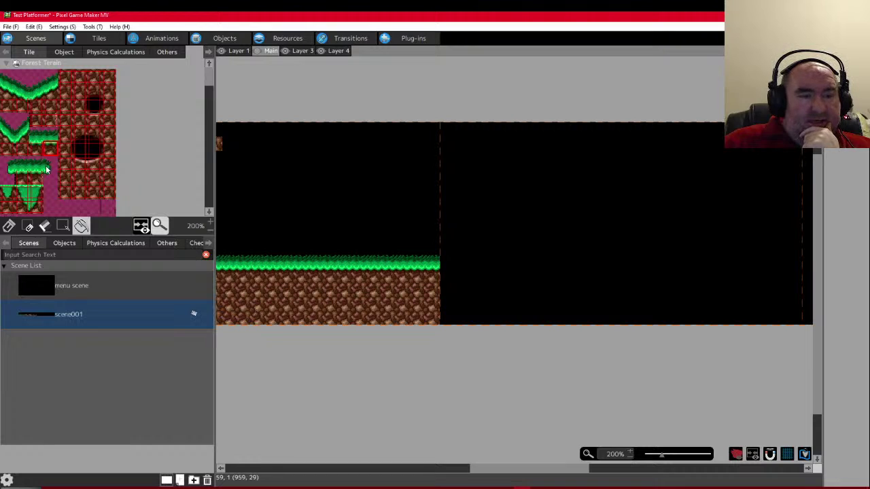
# - Place the overhanging grass ledge piece at the end of the flat ground and select the single dirt edge tile
pyautogui.scroll(-1, 46, 170)
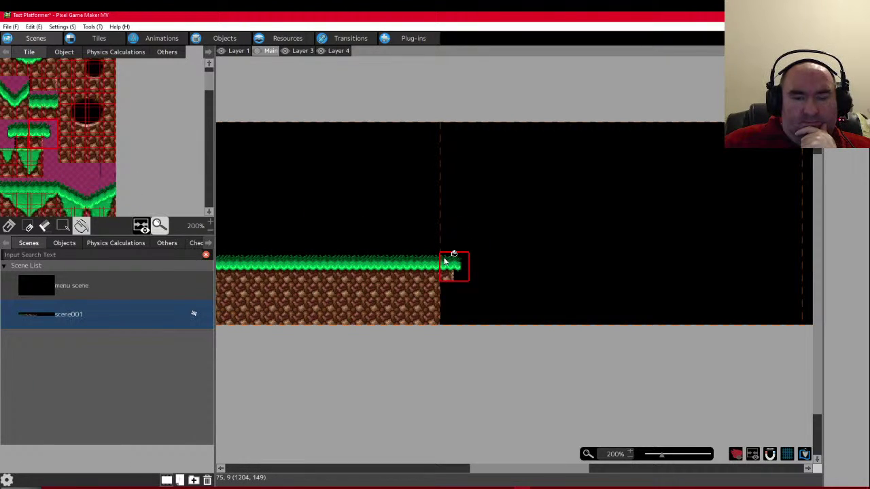
pyautogui.click(9, 226)
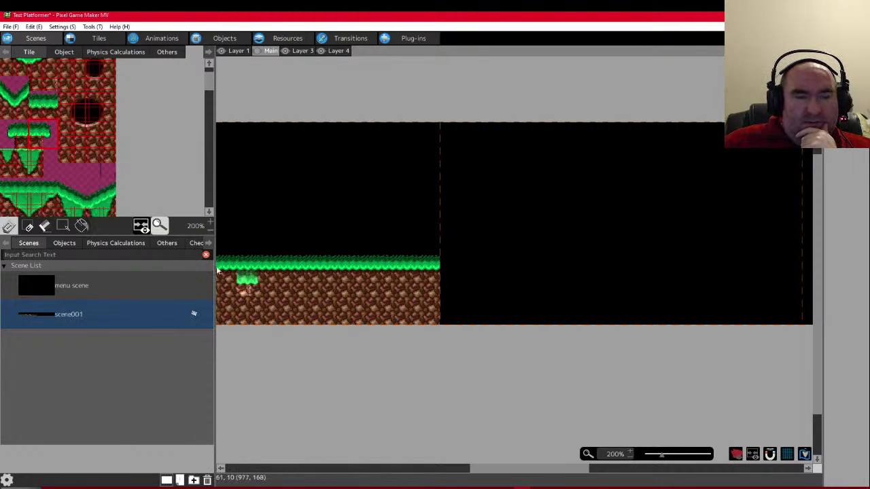
pyautogui.click(446, 257)
pyautogui.scroll(3, 61, 148)
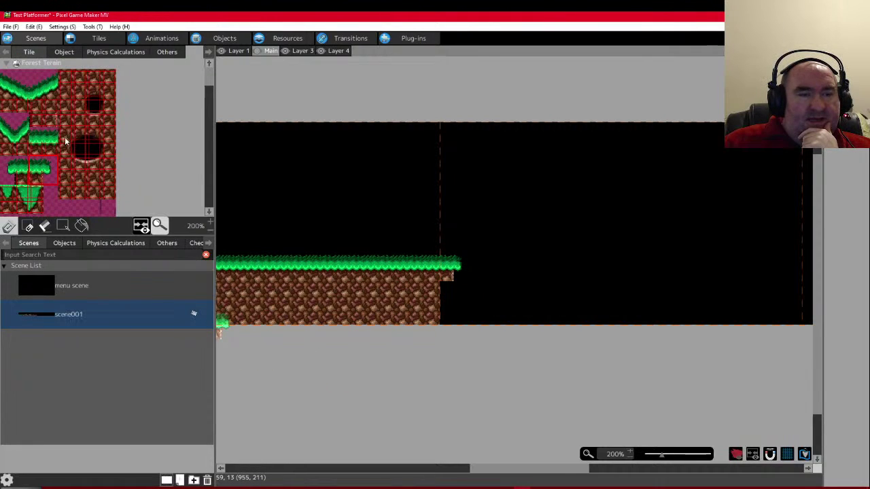
pyautogui.click(50, 120)
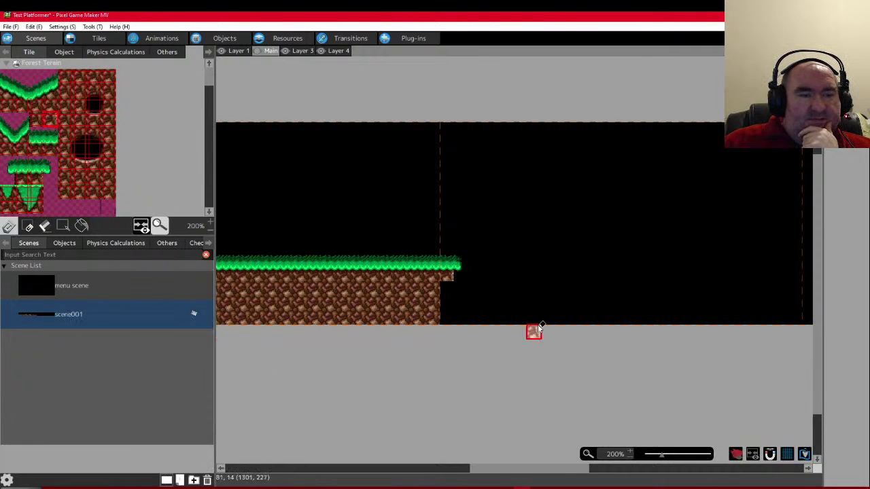
pyautogui.click(446, 289)
pyautogui.click(461, 303)
pyautogui.hotkey('ctrl', 'z')
pyautogui.hotkey('ctrl', 'z')
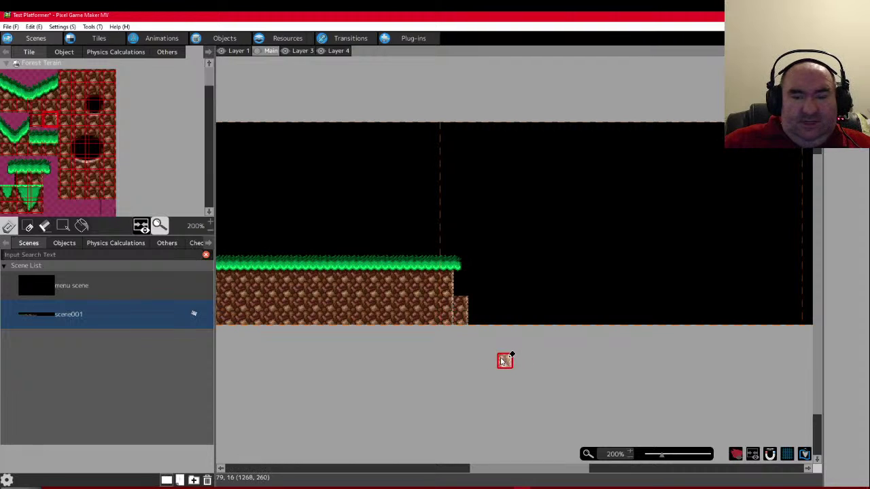
# - Place a column of dirt edge tiles beneath the grass ledge down to the scene's lower border and save the project
pyautogui.moveTo(453, 293)
pyautogui.mouseDown()
pyautogui.moveTo(446, 287)
pyautogui.moveTo(450, 315)
pyautogui.mouseUp()
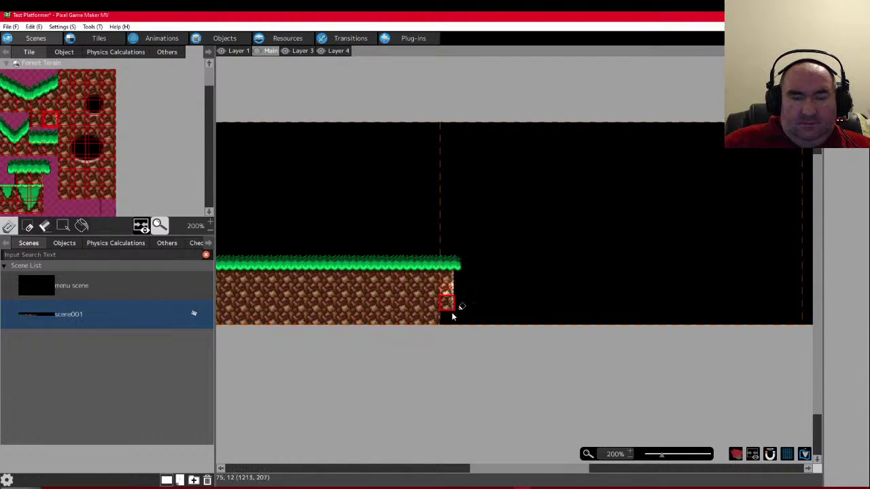
pyautogui.moveTo(520, 469); pyautogui.dragTo(337, 472)
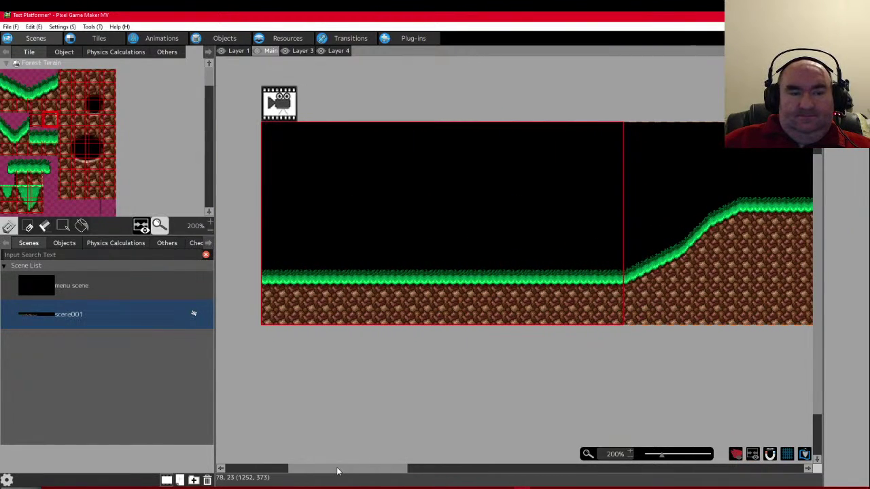
pyautogui.click(514, 433)
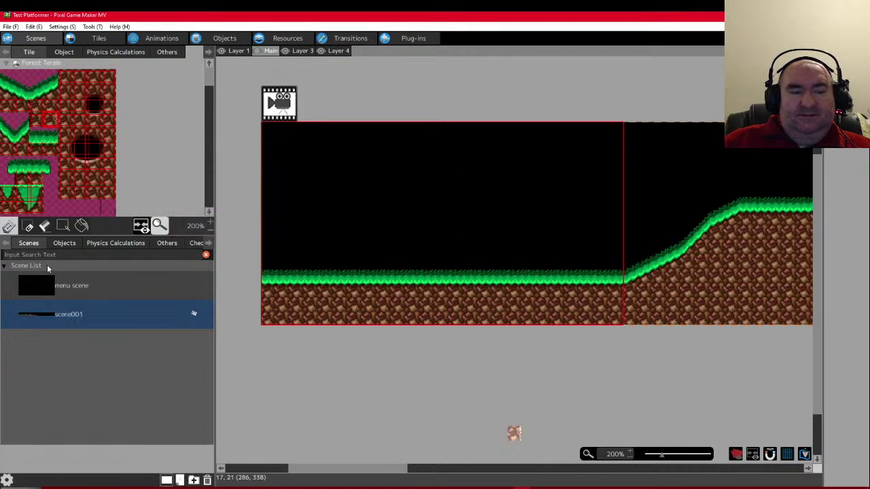
# - Examine the scene's layout object and portal lists and the wall detection settings of the Forest Terrain tiles
pyautogui.click(166, 243)
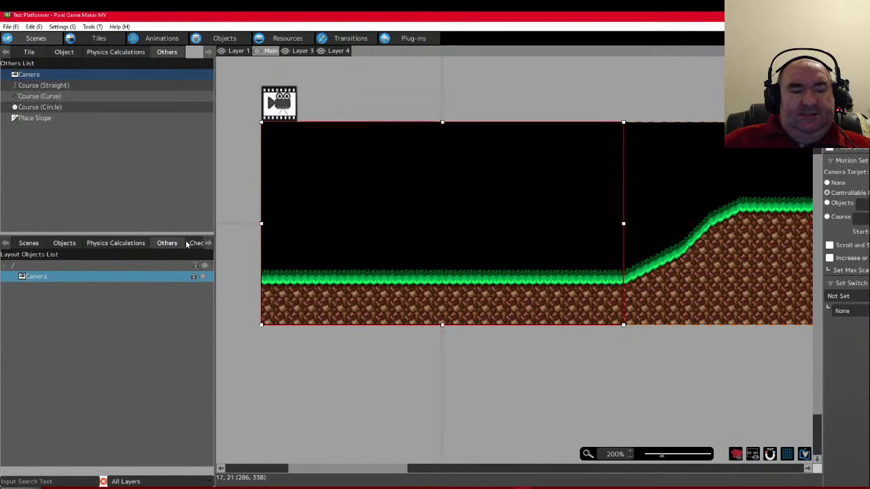
pyautogui.click(193, 243)
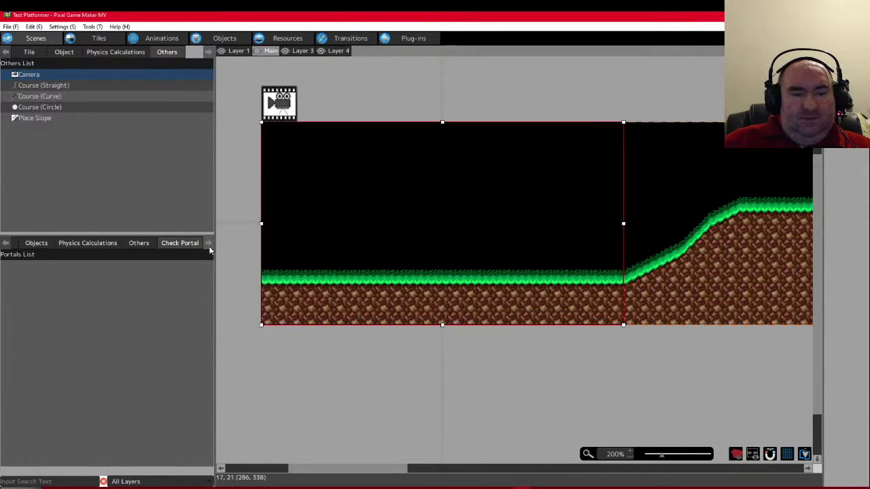
pyautogui.moveTo(386, 469); pyautogui.dragTo(437, 474)
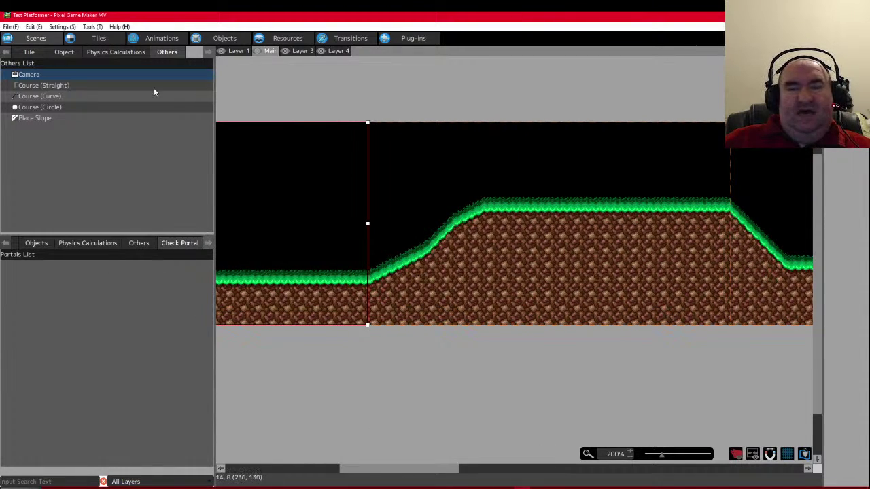
pyautogui.click(77, 40)
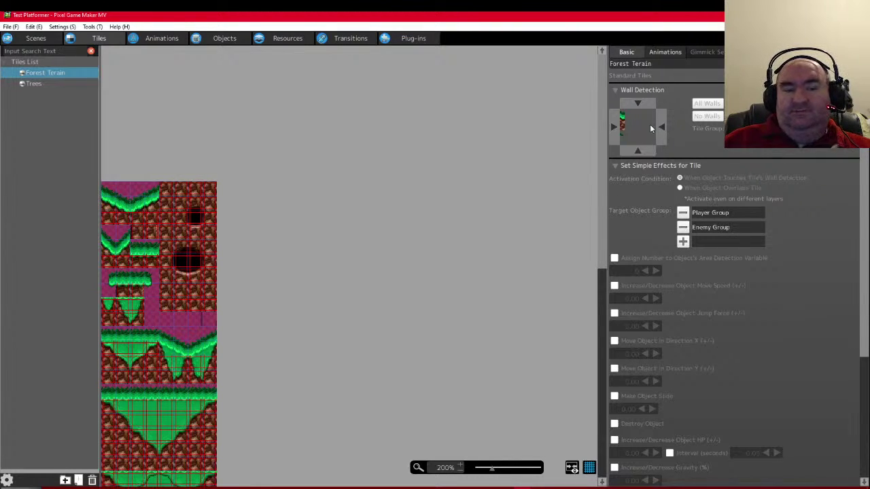
pyautogui.click(34, 38)
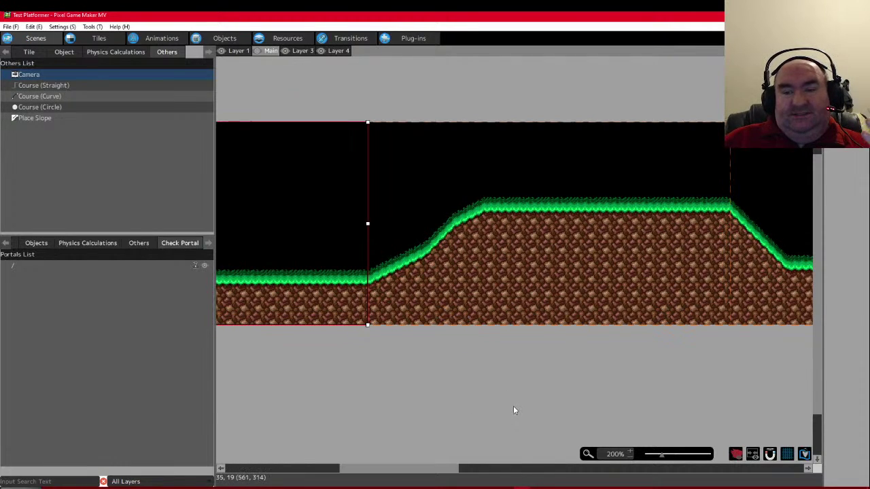
# - Show the grid and place a slope about 4 tiles wide and 2 tiles high along the hill's gentle lower rise
pyautogui.click(34, 106)
pyautogui.click(34, 117)
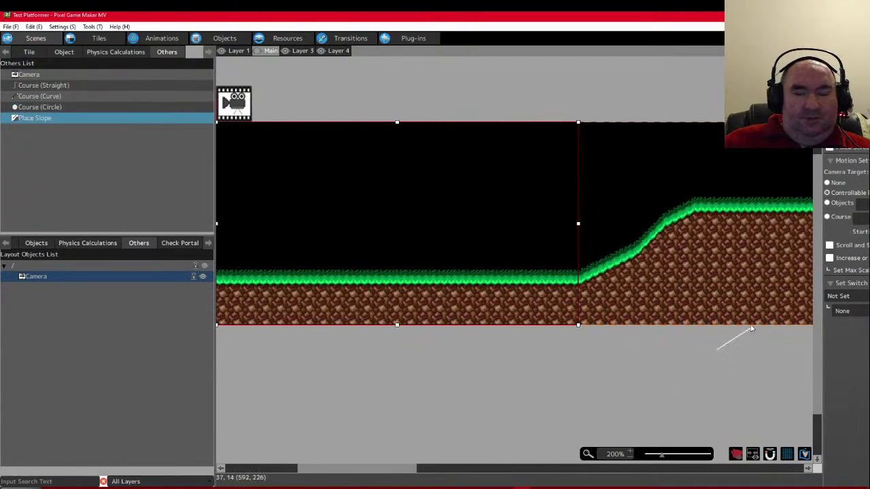
pyautogui.click(787, 454)
pyautogui.scroll(2, 700, 280)
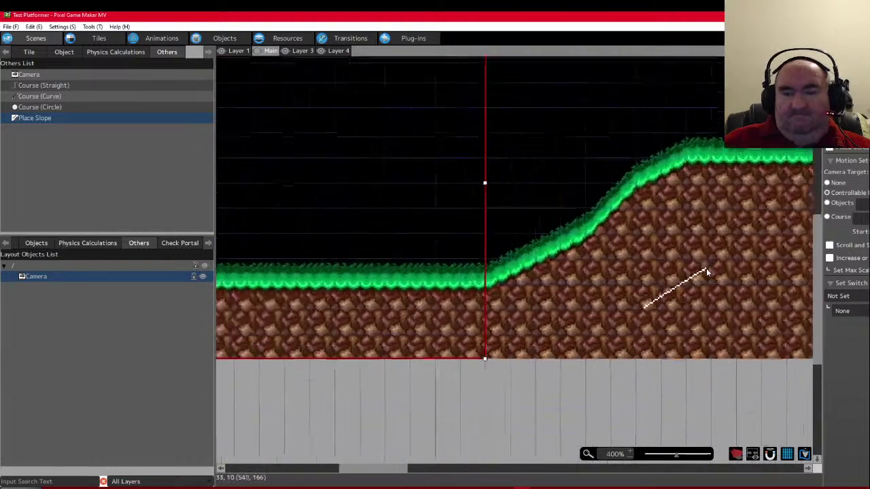
pyautogui.scroll(2, 490, 282)
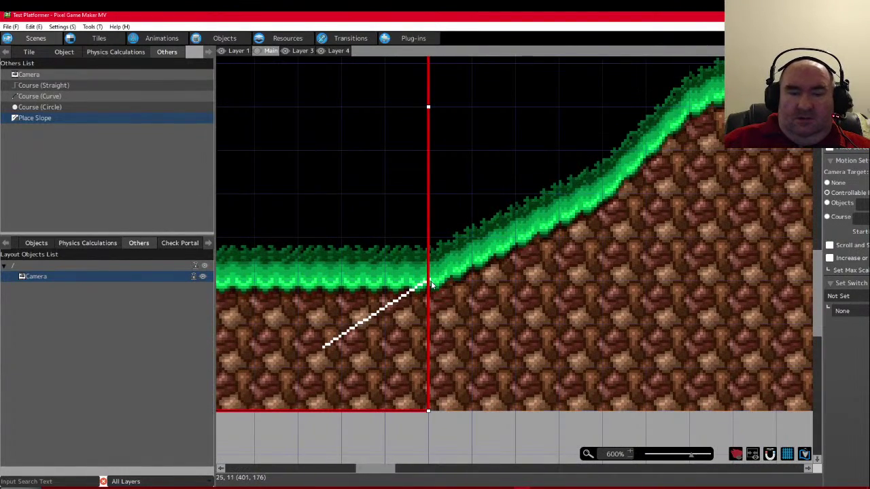
pyautogui.moveTo(429, 282); pyautogui.dragTo(600, 205)
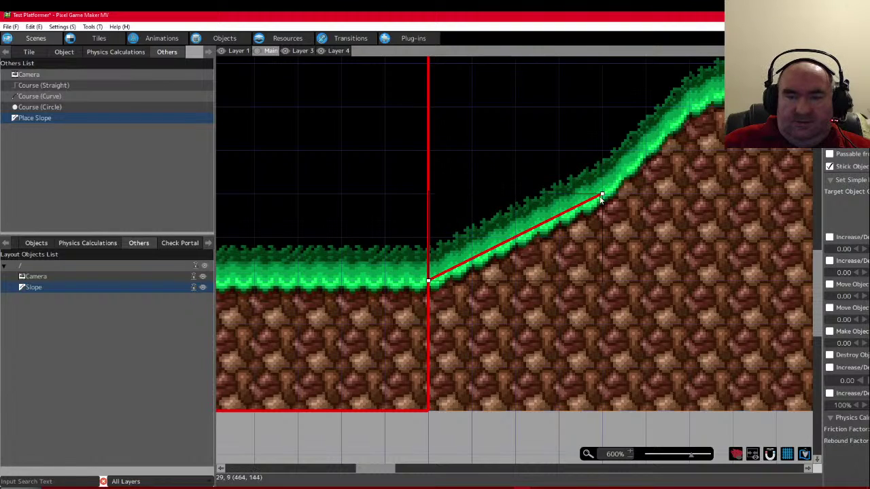
pyautogui.moveTo(429, 282)
pyautogui.mouseDown()
pyautogui.moveTo(440, 282)
pyautogui.moveTo(432, 286)
pyautogui.mouseUp()
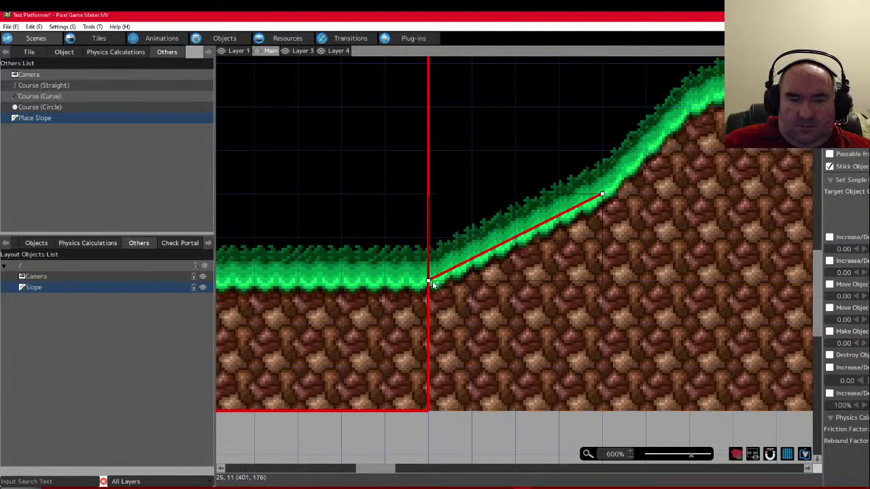
# - Place a second slope about 2 tiles wide and 2 tiles high along the steep middle of the rise
pyautogui.scroll(3, 610, 287)
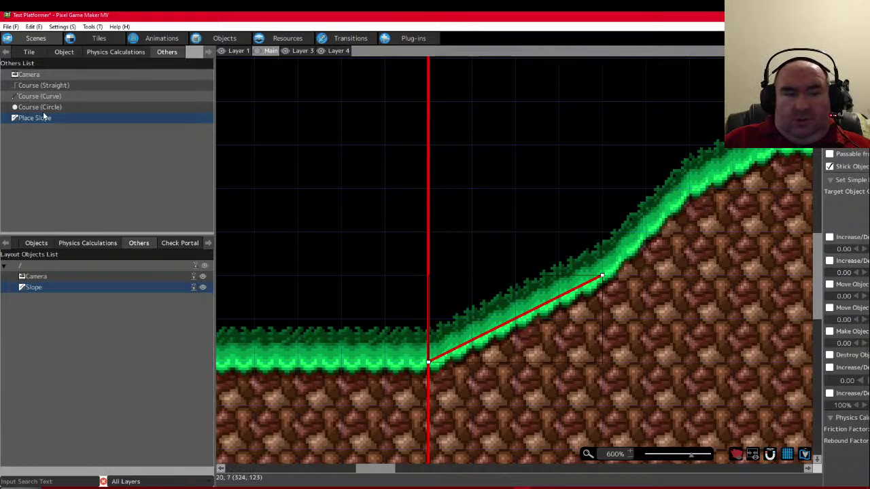
pyautogui.hscroll(5, 367, 474)
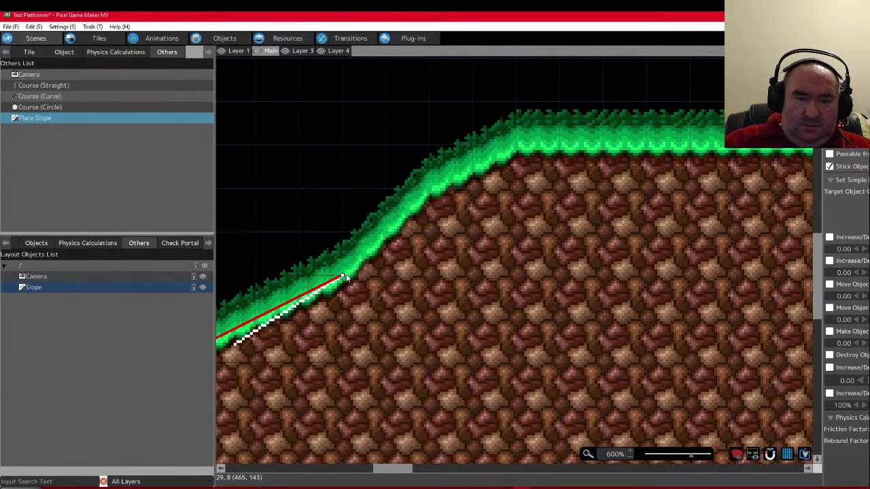
pyautogui.moveTo(344, 272); pyautogui.dragTo(430, 189)
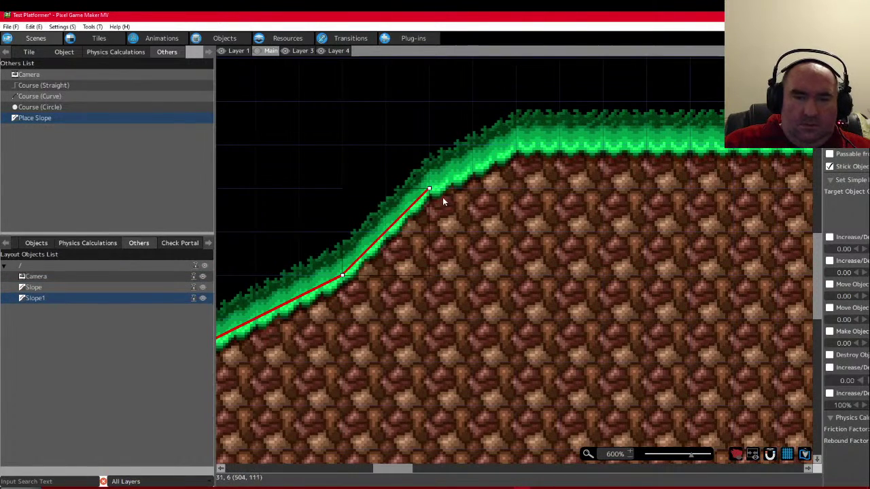
# - Place a third slope about 2 tiles wide and 1 tile high up to the hilltop, joining its lower end to the steep slope
pyautogui.click(38, 119)
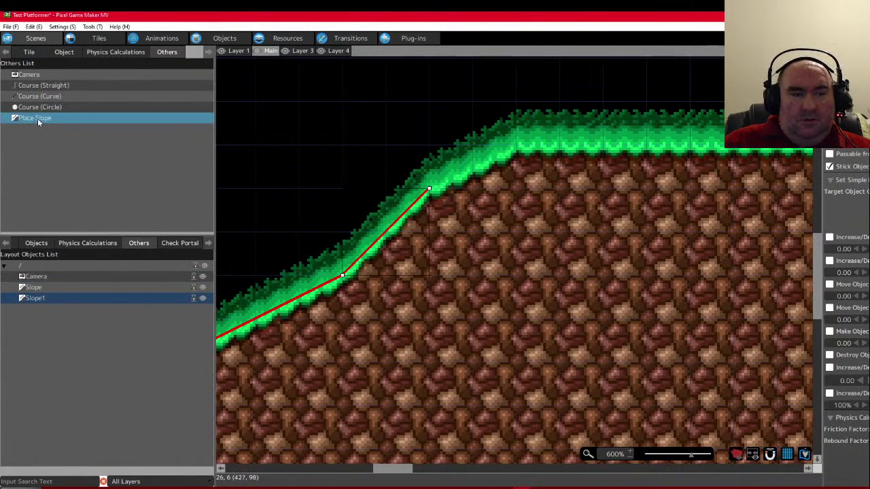
pyautogui.click(439, 186)
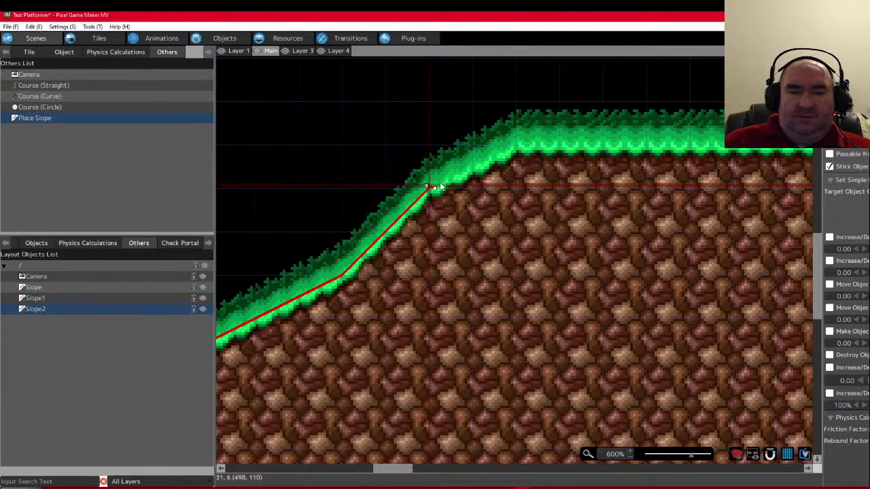
pyautogui.click(519, 145)
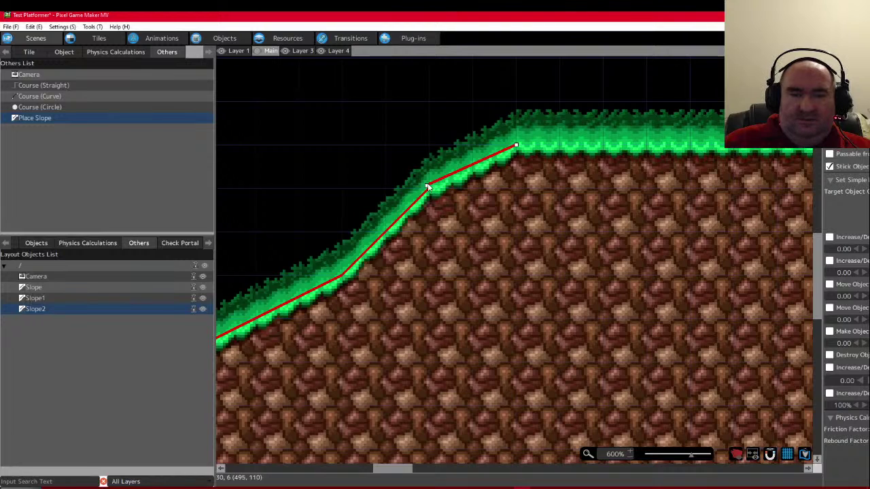
pyautogui.scroll(1, 496, 340)
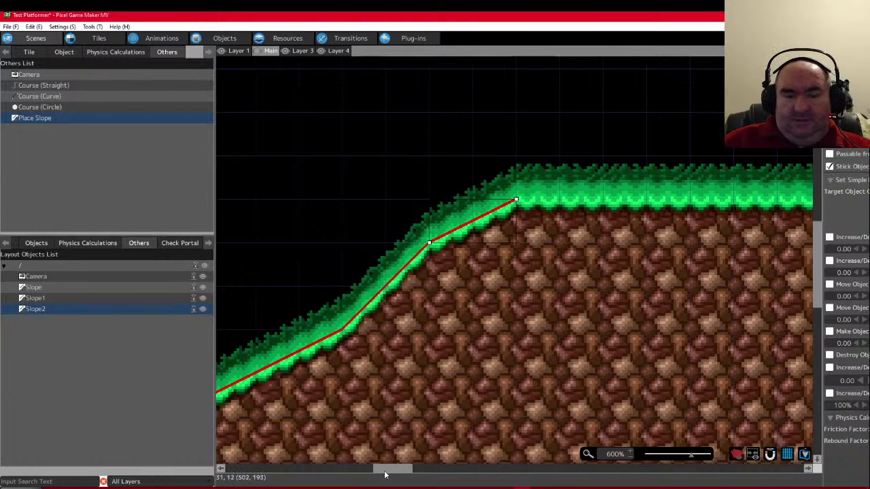
# - Place a slope about 4 tiles wide and 4 tiles high along the hill's descending side, ending at the lower flat ground
pyautogui.moveTo(385, 473); pyautogui.dragTo(448, 472)
pyautogui.scroll(-1, 299, 274)
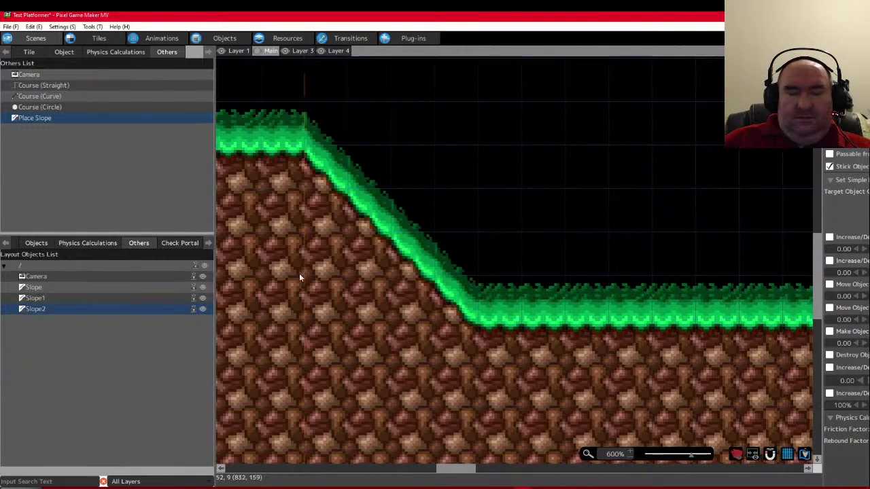
pyautogui.click(31, 118)
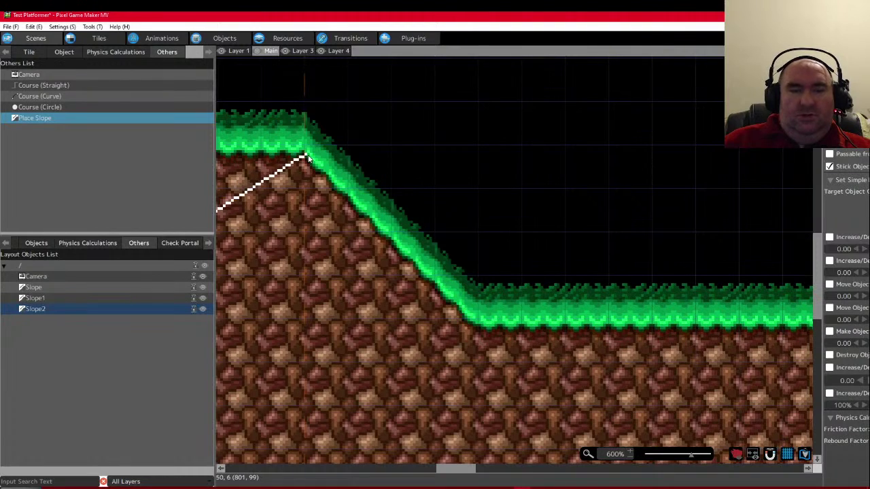
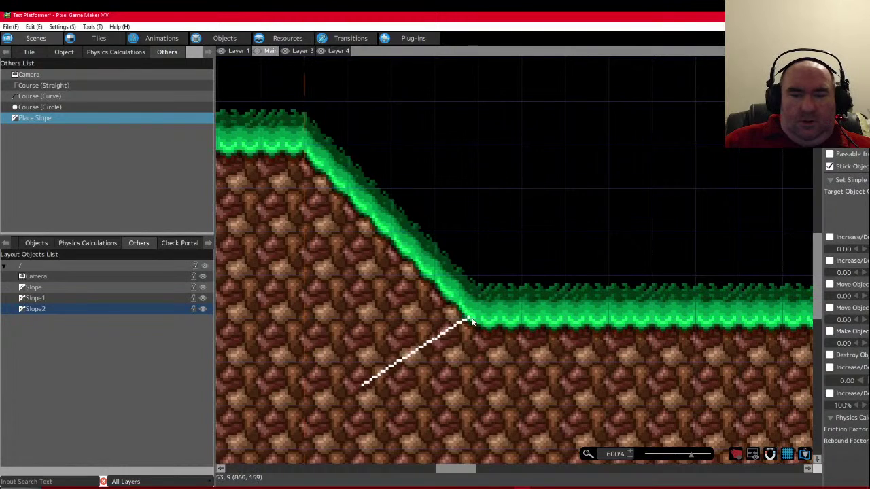
pyautogui.moveTo(476, 319); pyautogui.dragTo(305, 146)
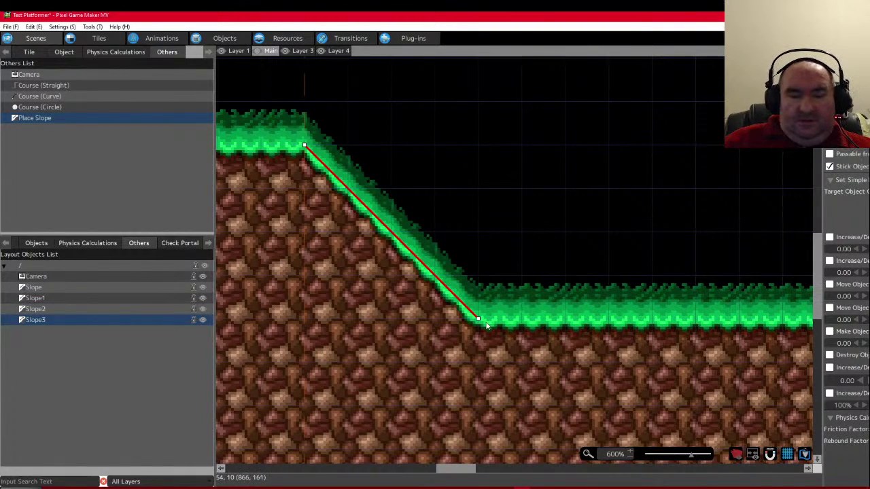
pyautogui.moveTo(479, 320)
pyautogui.mouseDown()
pyautogui.moveTo(467, 325)
pyautogui.moveTo(477, 326)
pyautogui.mouseUp()
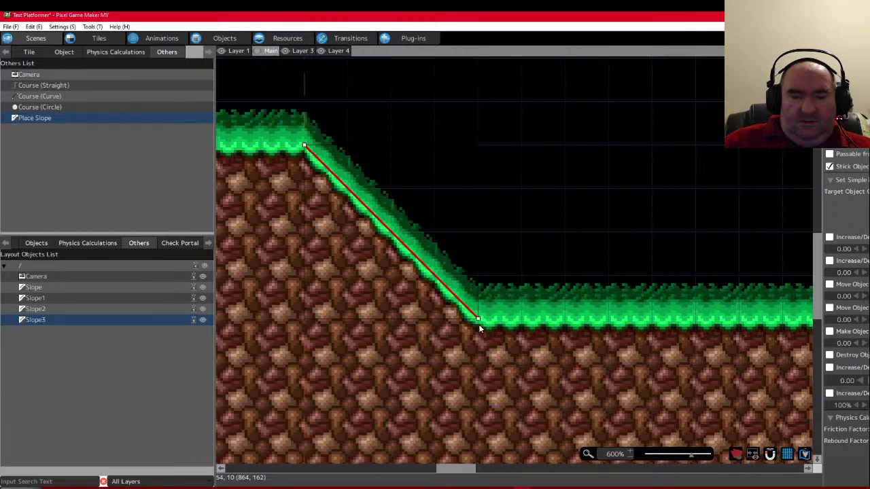
pyautogui.click(533, 240)
# - Examine the player object's movement, jumping and landing parameters
pyautogui.moveTo(453, 468); pyautogui.dragTo(352, 469)
pyautogui.scroll(-2, 390, 317)
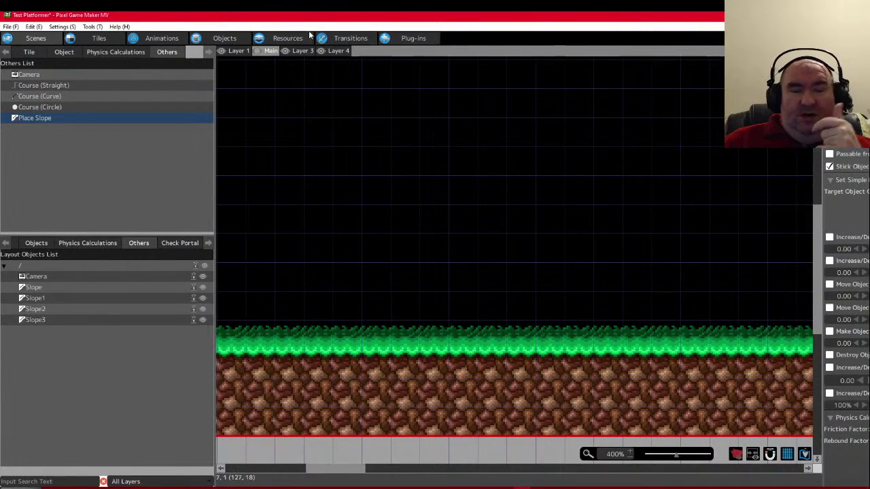
pyautogui.click(225, 38)
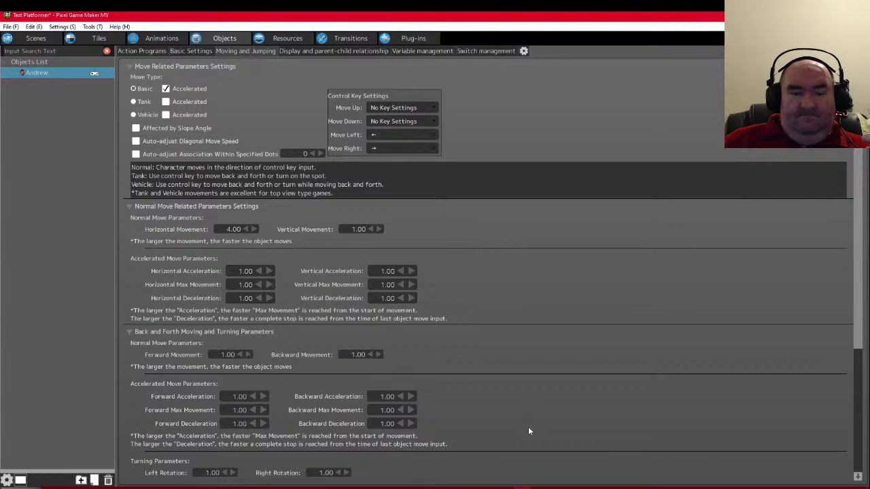
pyautogui.click(493, 15)
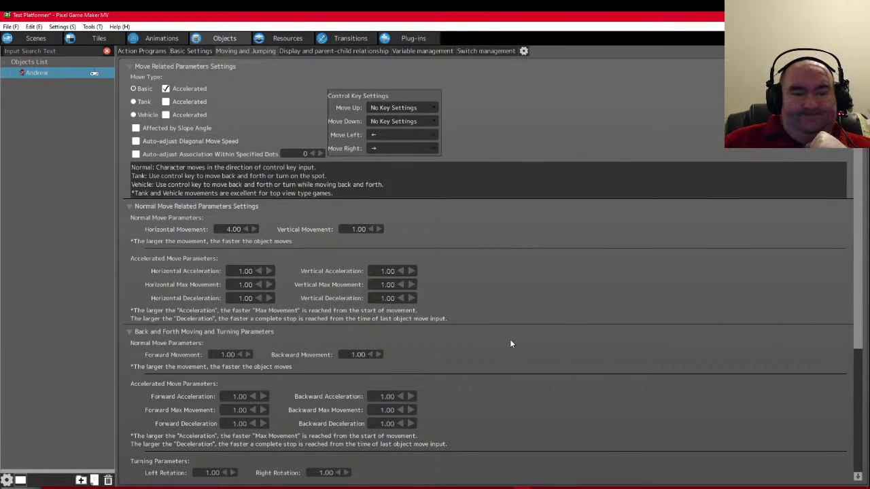
pyautogui.scroll(-5, 340, 285)
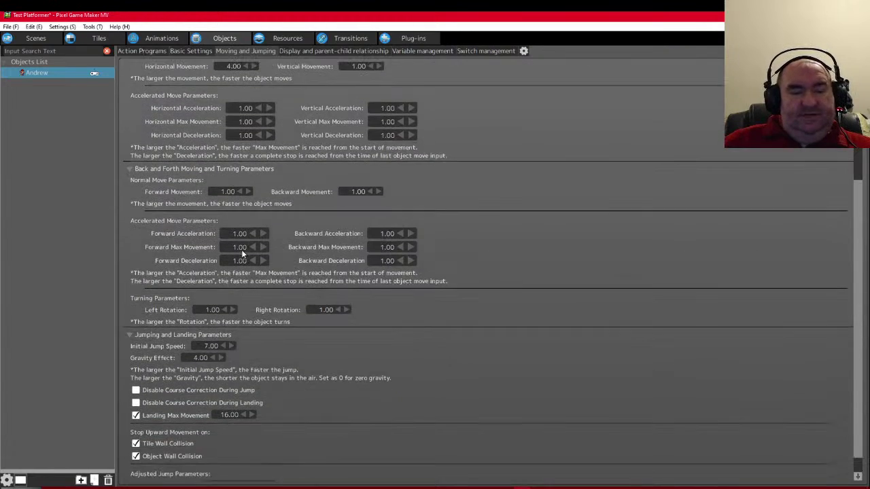
pyautogui.scroll(-1, 240, 250)
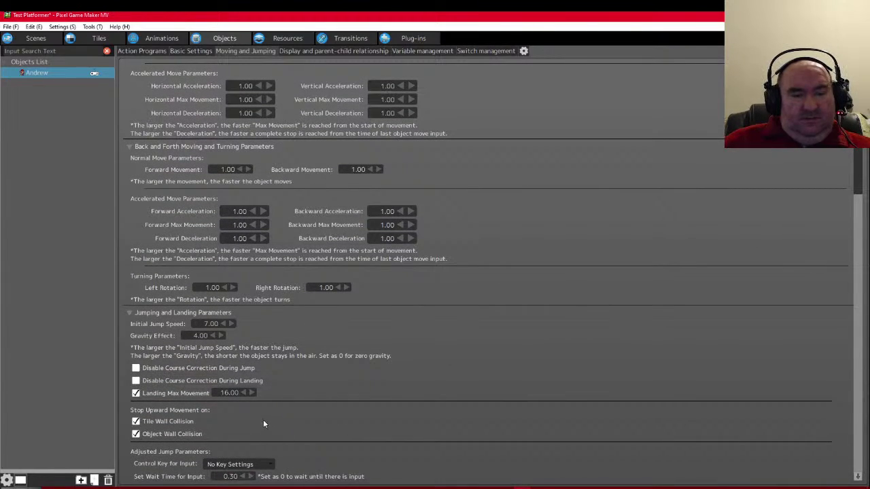
pyautogui.scroll(2, 380, 428)
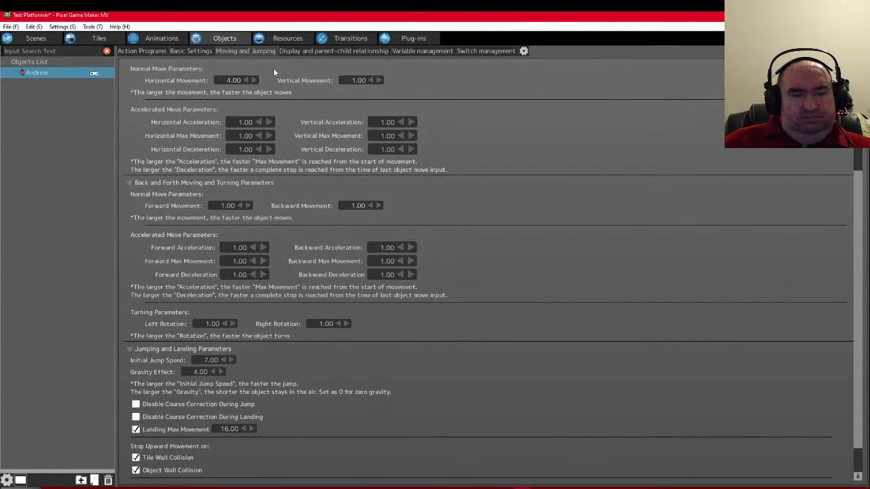
# - Start adding another condition to the link from Fall to Waiting in the player's action program
pyautogui.click(139, 51)
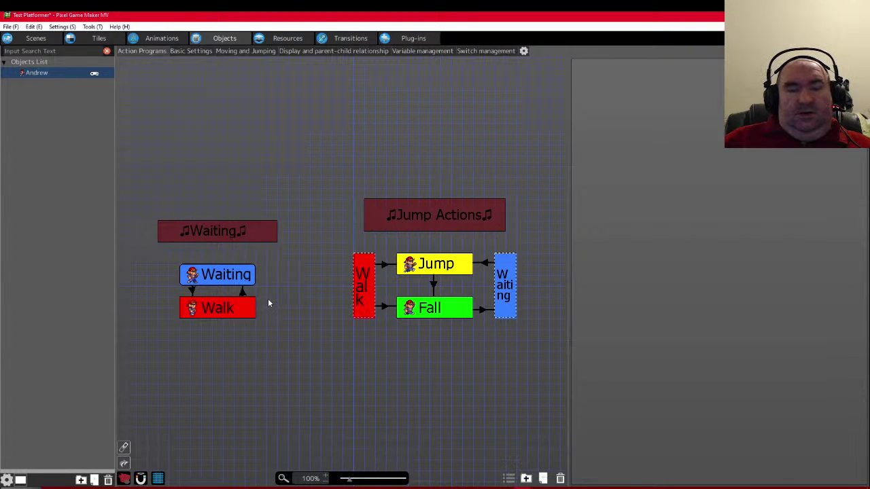
pyautogui.hscroll(2, 316, 312)
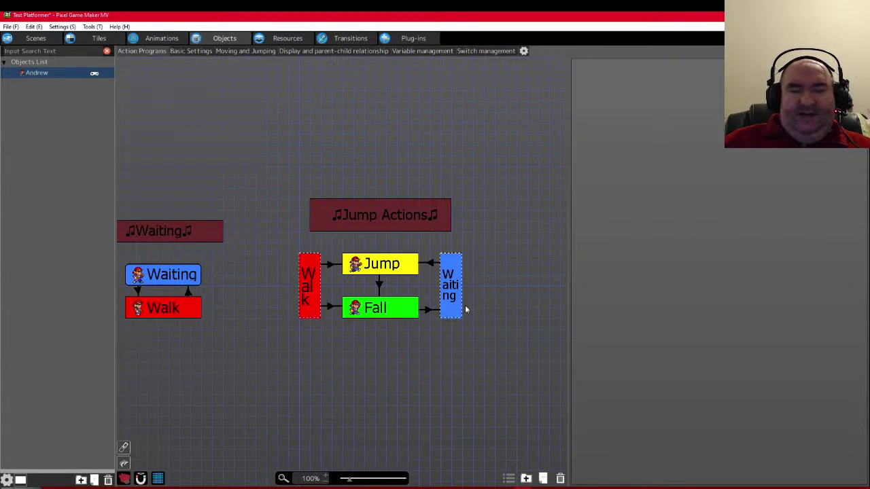
pyautogui.keyDown('ctrl'); pyautogui.scroll(3, 443, 326); pyautogui.keyUp('ctrl')
pyautogui.click(415, 355)
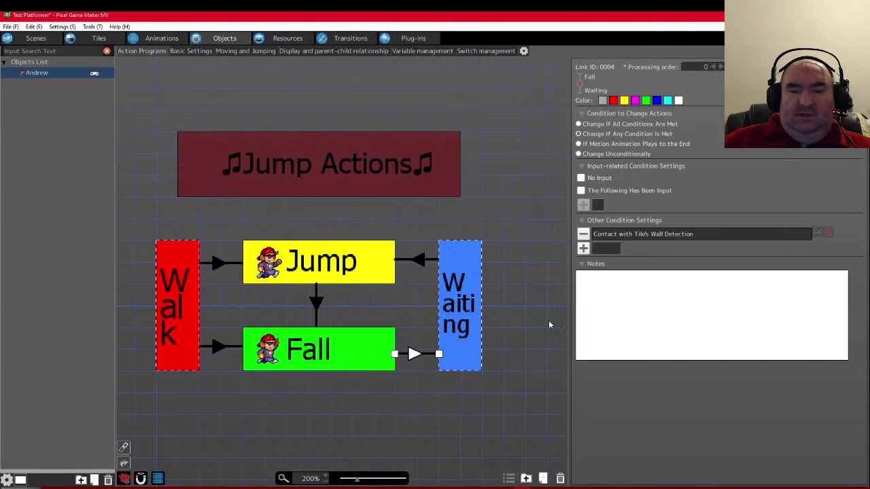
pyautogui.click(583, 250)
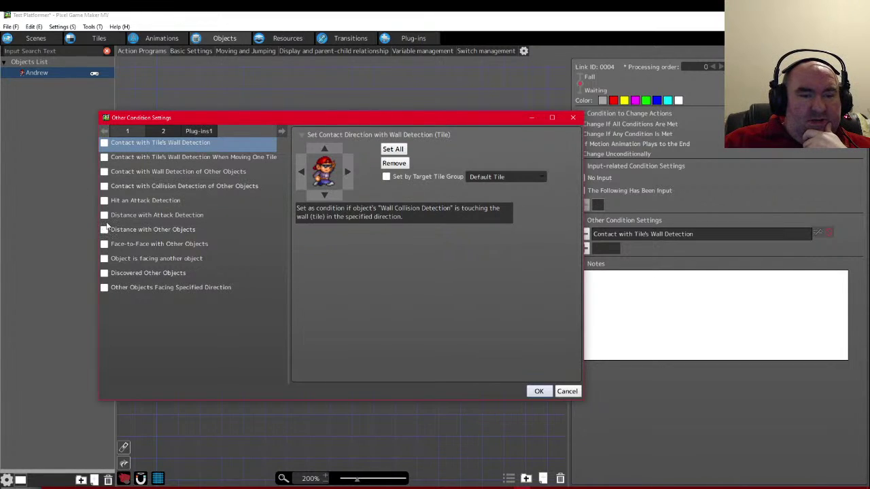
# - Look through the contact, distance and facing conditions, enabling Hit an Attack Detection
pyautogui.click(117, 158)
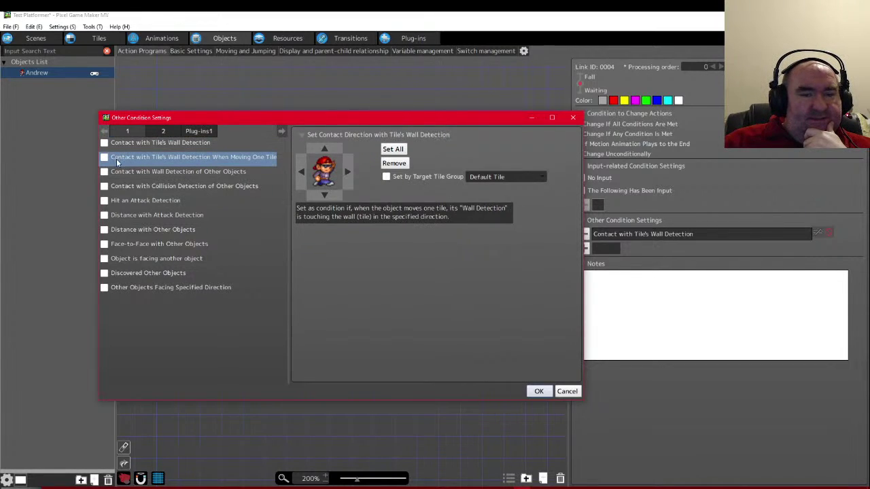
pyautogui.click(119, 172)
pyautogui.click(106, 201)
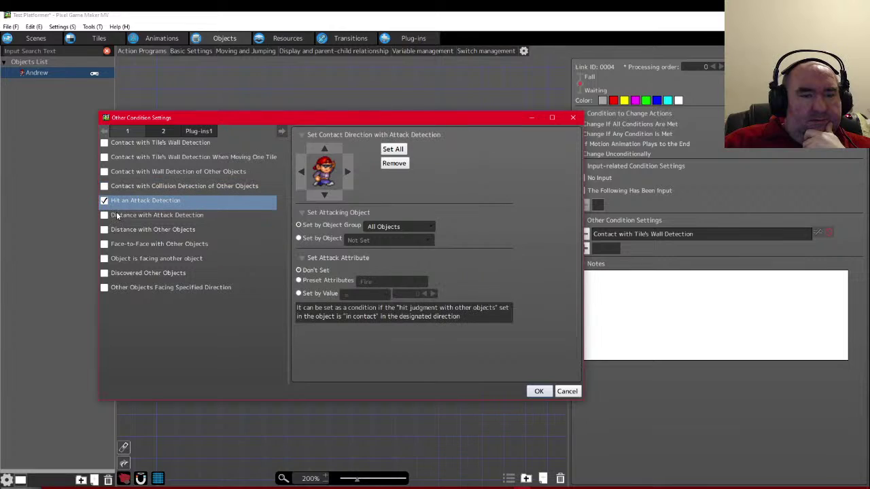
pyautogui.click(117, 215)
pyautogui.click(121, 229)
pyautogui.click(128, 244)
pyautogui.click(121, 259)
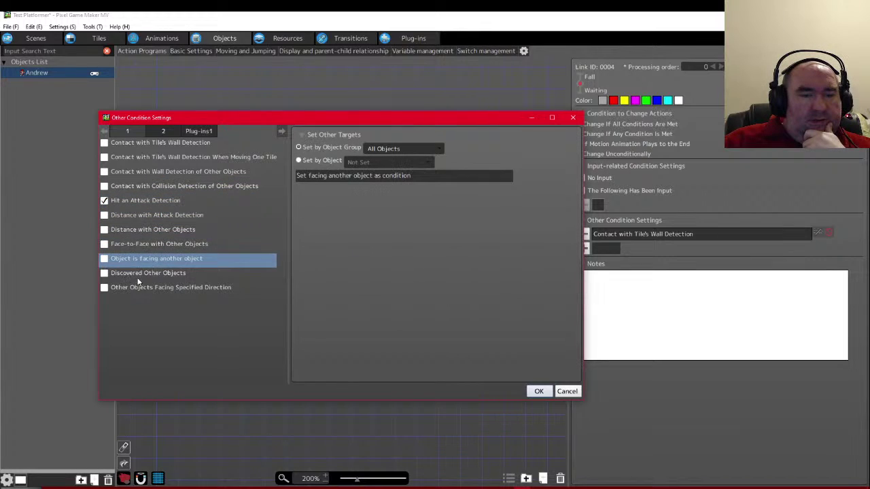
pyautogui.click(125, 274)
pyautogui.click(133, 287)
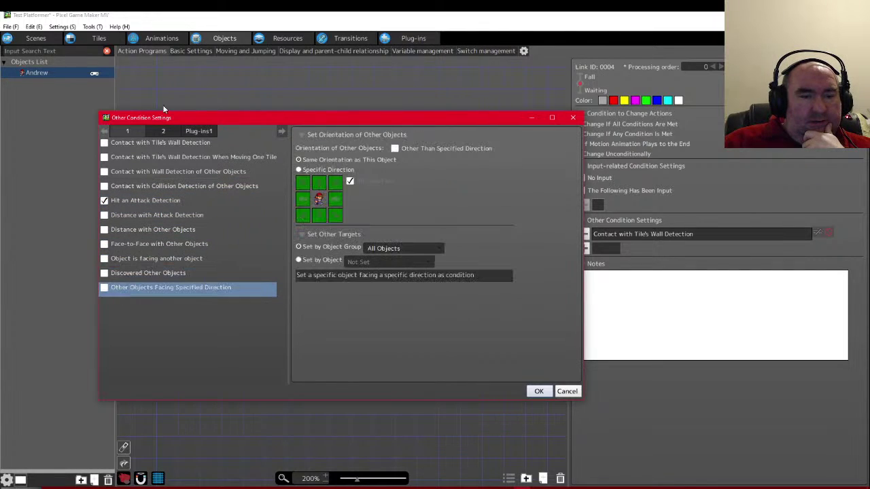
# - Add the Contact with Slope condition to the link with contact direction and slope type both on Don't Set
pyautogui.click(163, 131)
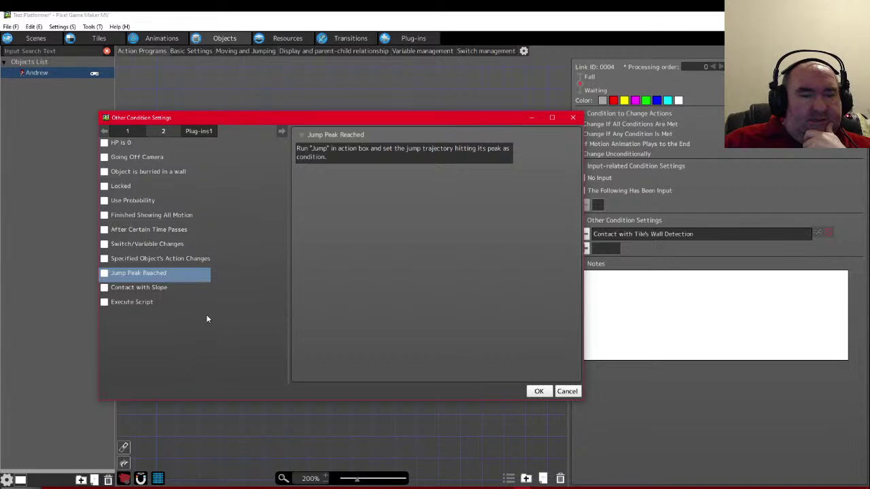
pyautogui.click(127, 289)
pyautogui.click(104, 288)
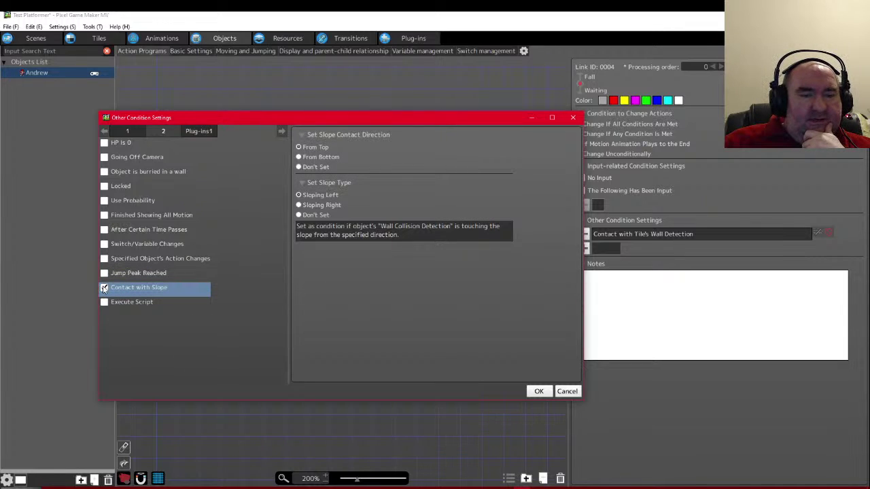
pyautogui.click(305, 168)
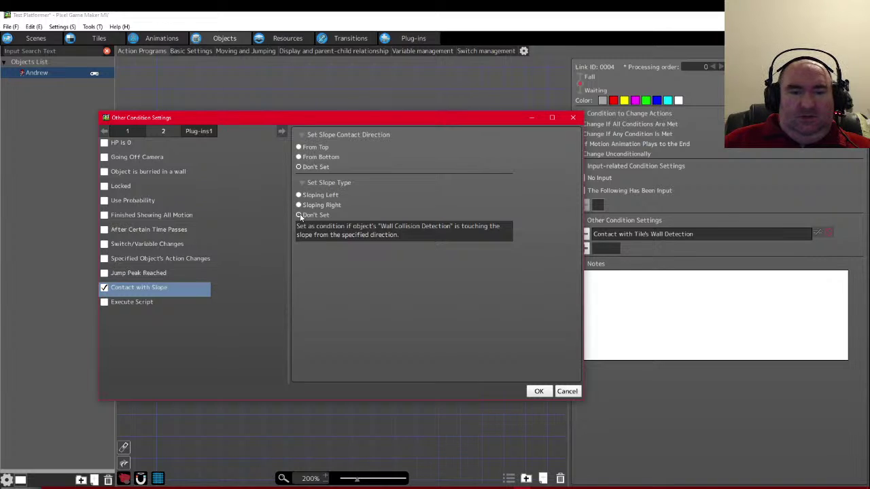
pyautogui.click(538, 392)
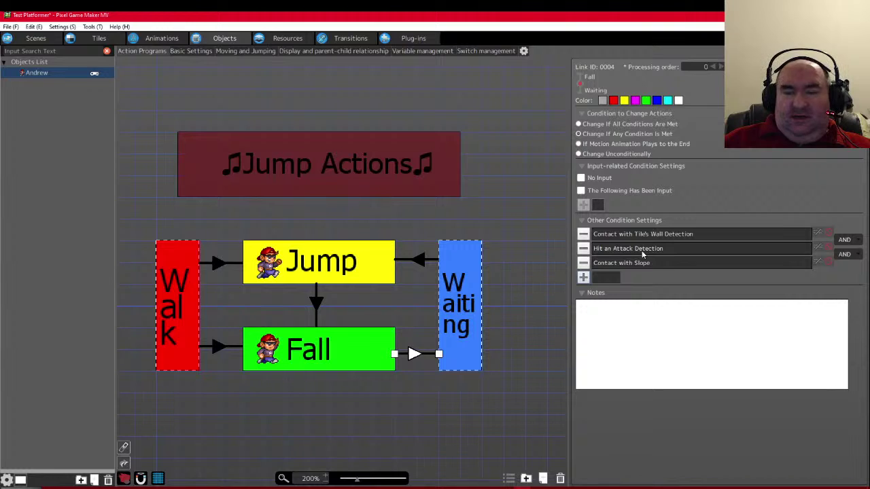
# - Remove the Hit an Attack Detection condition from the link between Fall and Waiting
pyautogui.click(583, 249)
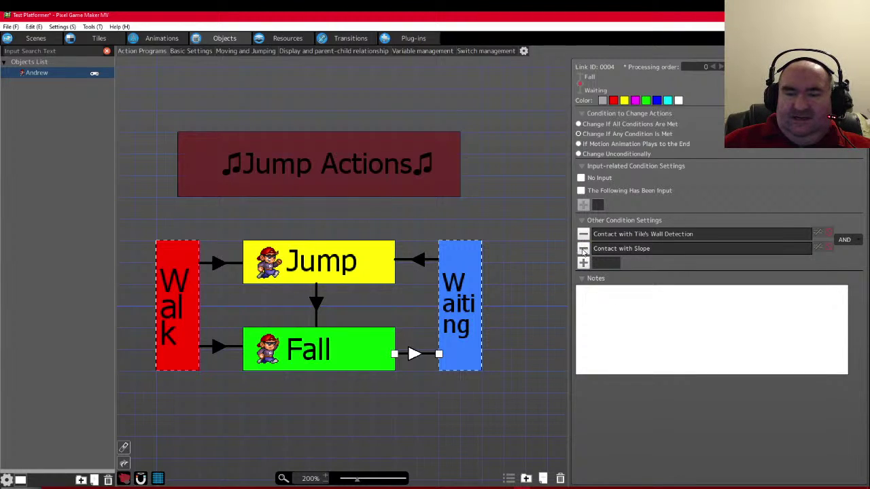
pyautogui.click(670, 250)
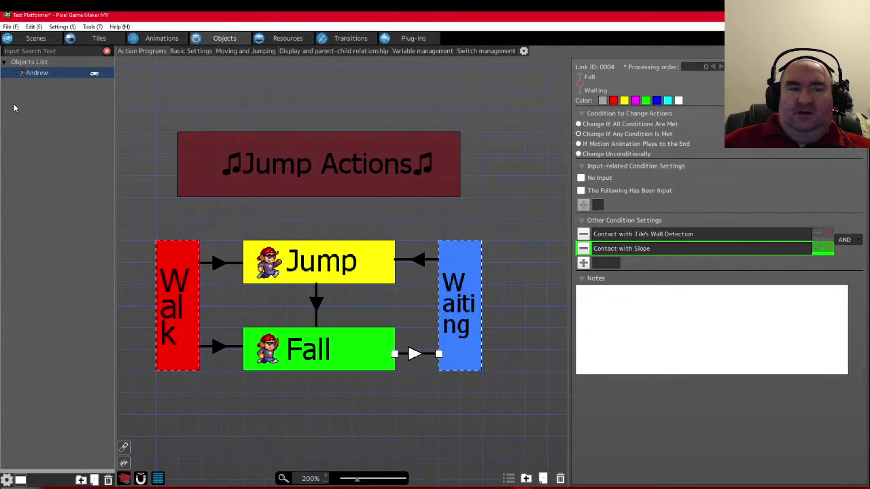
# - Replace Enemy Group with Support Group in the player object's allowed wall detection impacts for object groups
pyautogui.rightClick(41, 74)
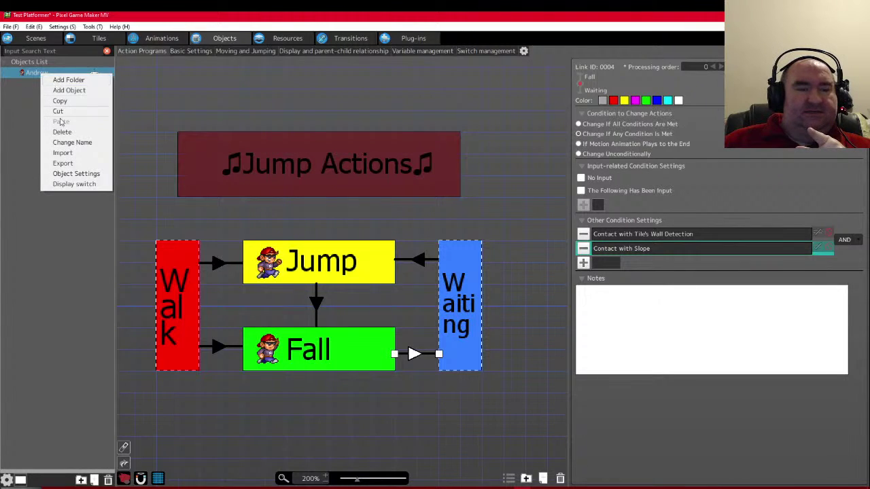
pyautogui.click(66, 174)
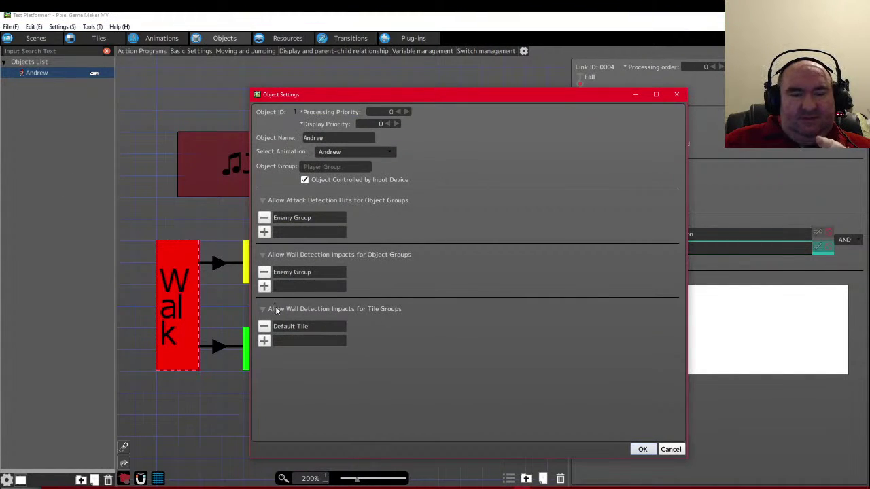
pyautogui.click(264, 272)
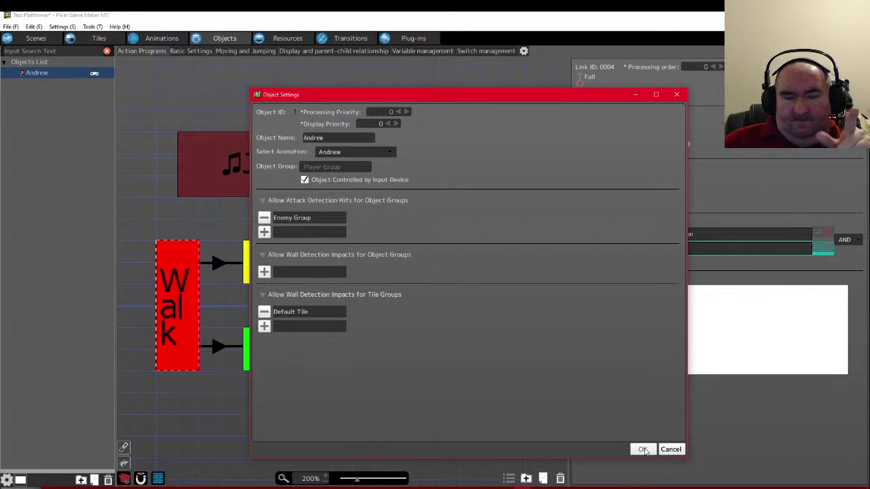
pyautogui.click(265, 272)
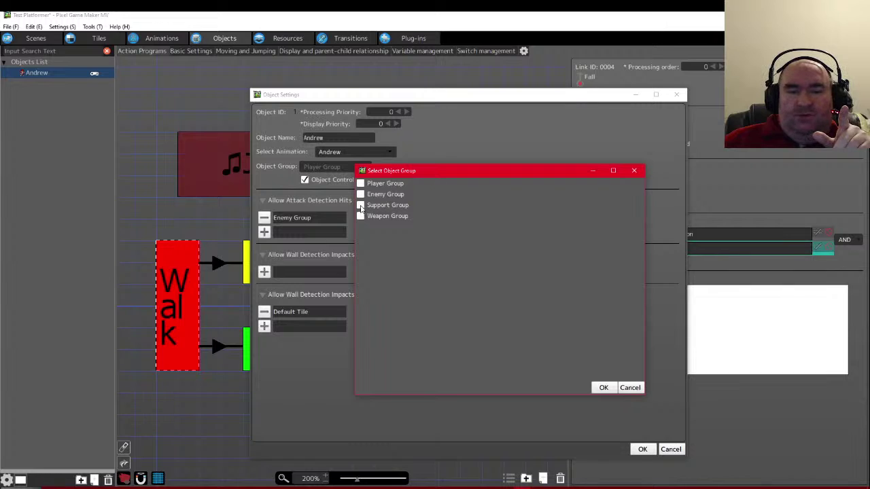
pyautogui.click(361, 206)
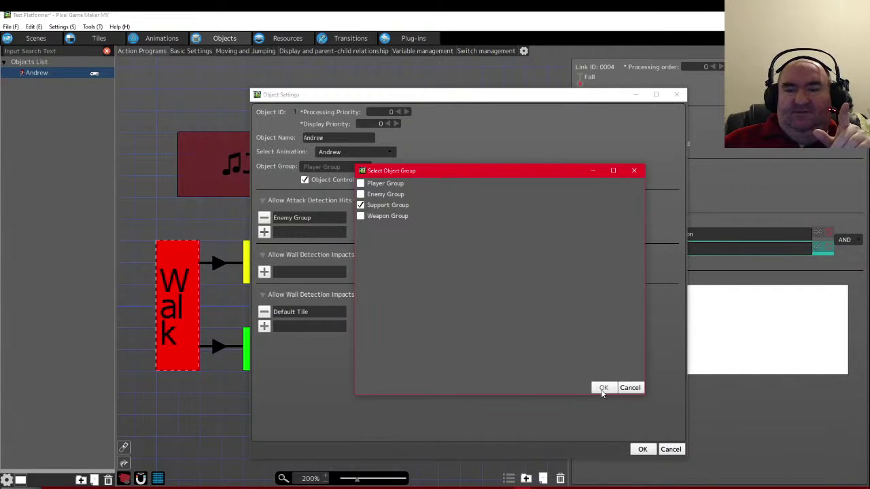
pyautogui.click(604, 389)
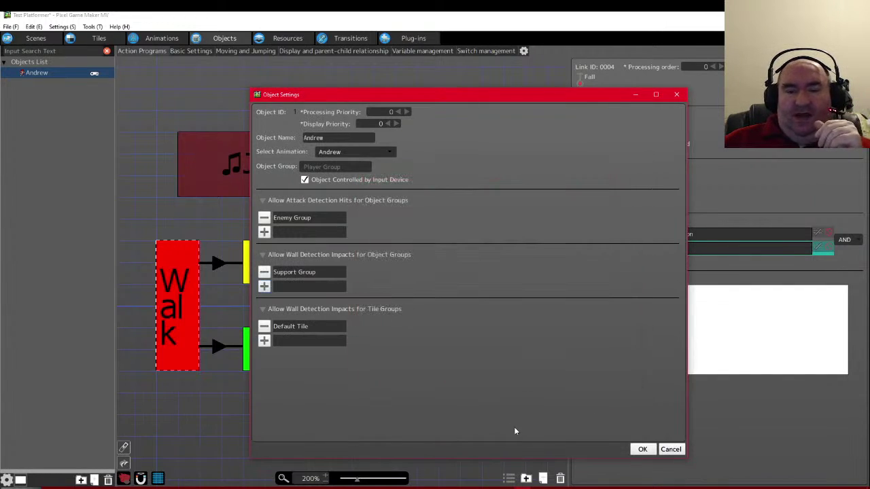
pyautogui.click(645, 454)
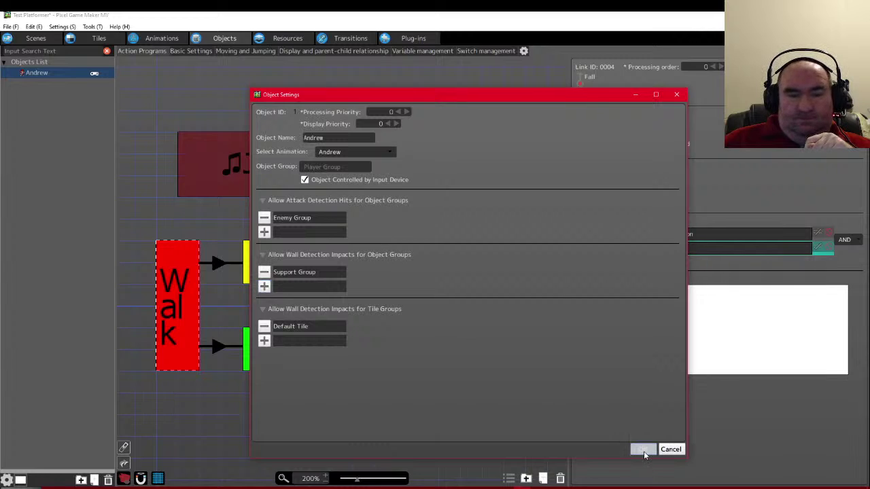
# - Add Support Group to the player object's allowed attack detection hits and apply the object settings
pyautogui.click(265, 233)
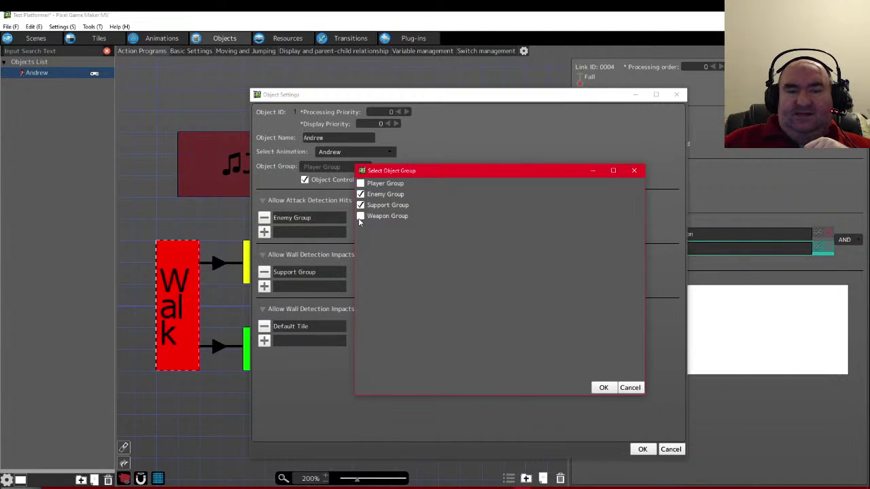
pyautogui.click(604, 388)
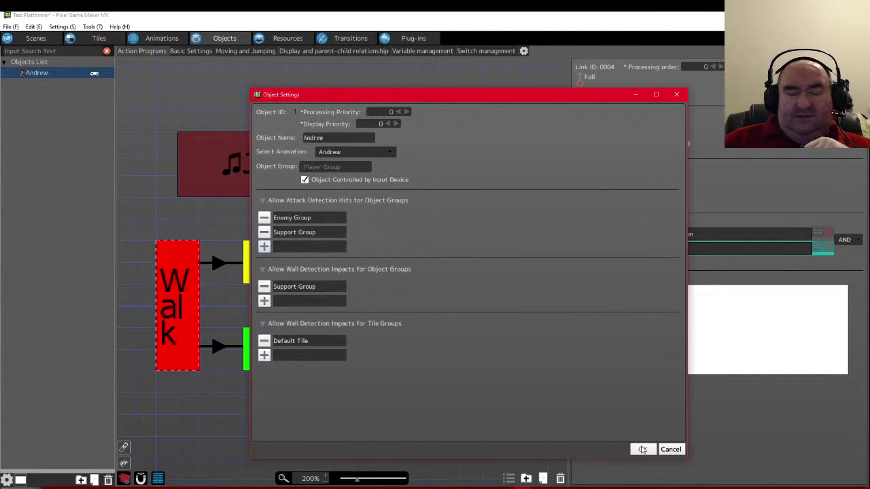
pyautogui.click(642, 449)
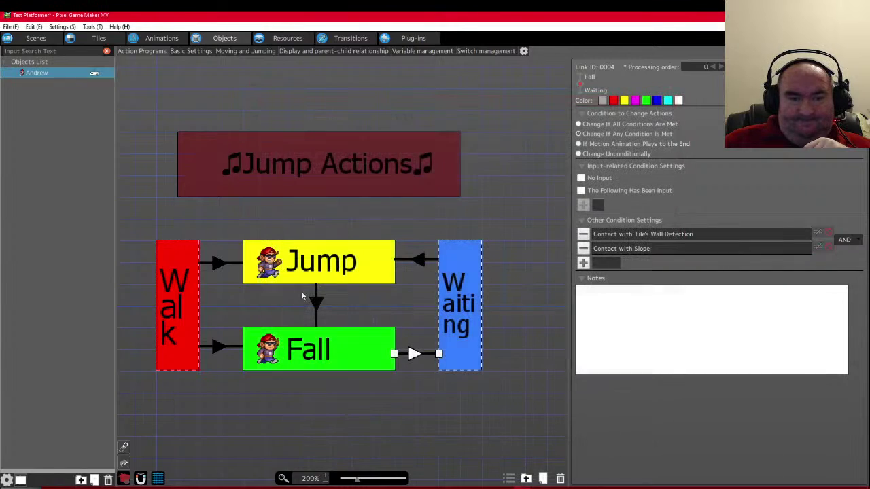
# - Copy the Contact with Slope condition from the Fall to Waiting link into the Walk to Fall link
pyautogui.scroll(-2, 366, 342)
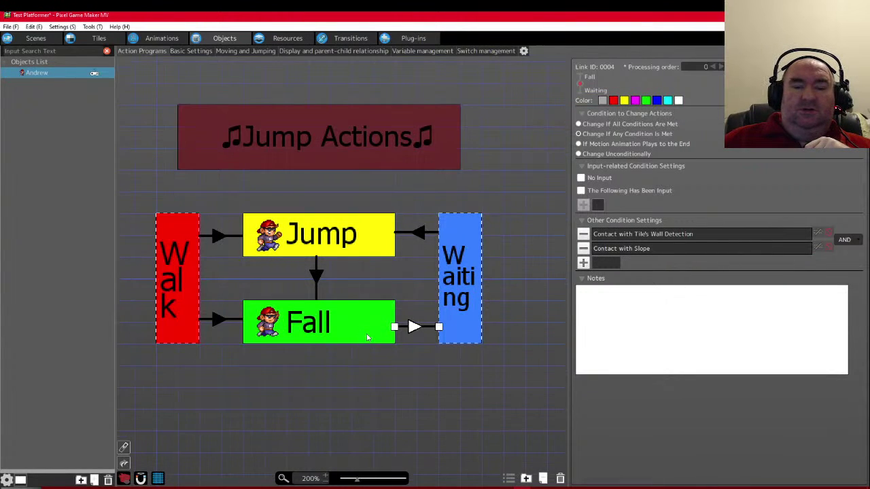
pyautogui.rightClick(648, 250)
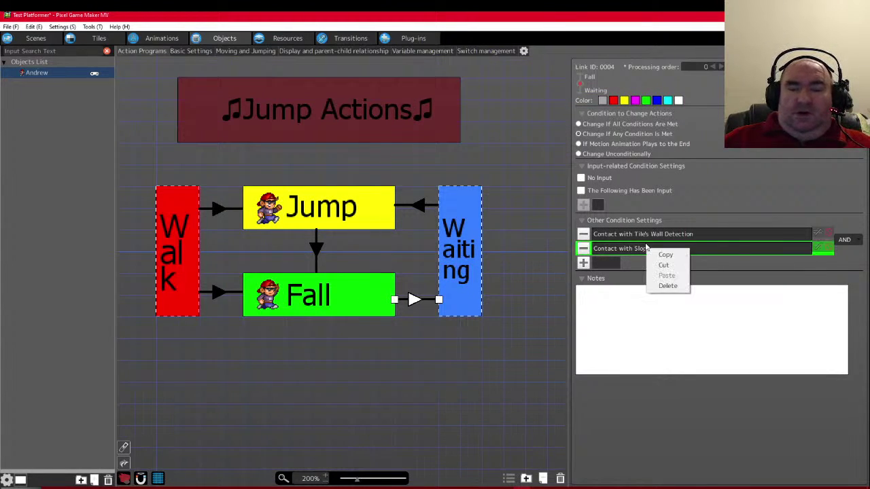
pyautogui.click(666, 258)
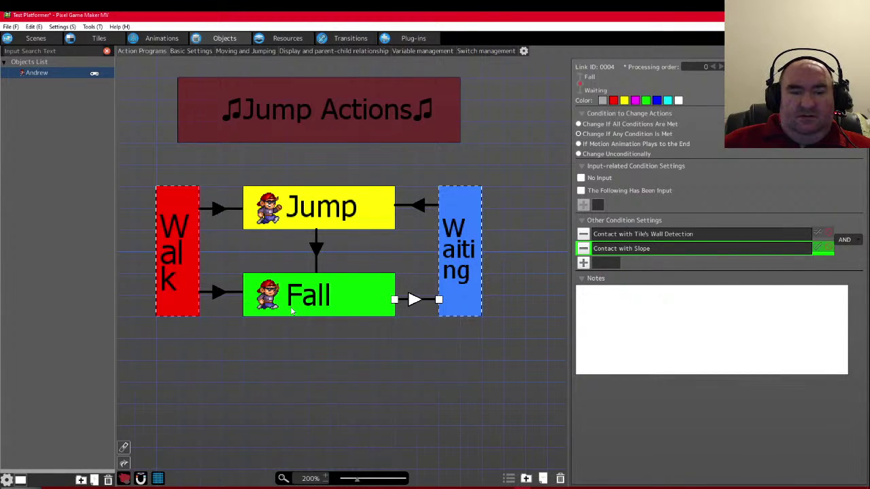
pyautogui.click(188, 299)
pyautogui.click(211, 294)
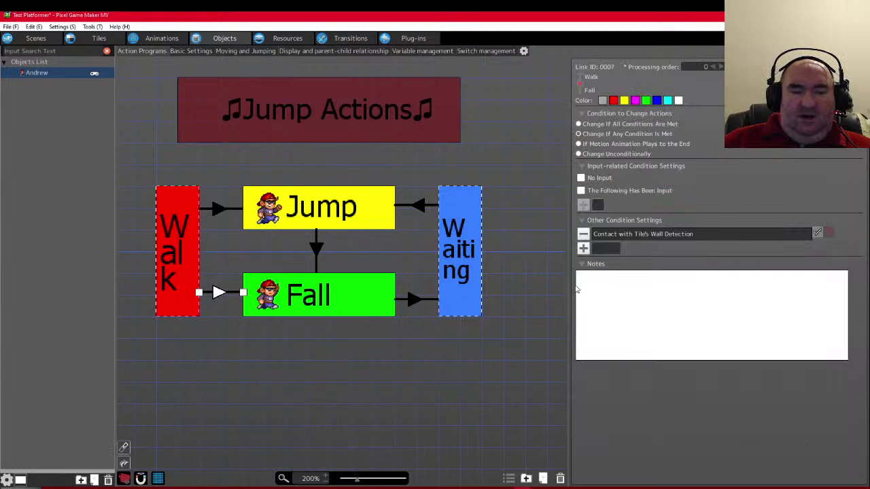
pyautogui.click(604, 248)
pyautogui.click(619, 276)
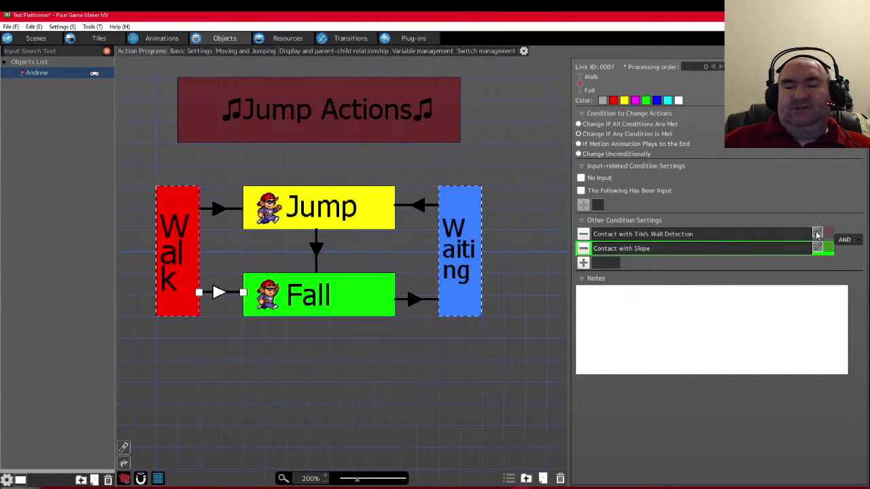
# - Review the Walk and Fall actions' runtime settings and the conditions of the link from Walk to Jump
pyautogui.click(305, 396)
pyautogui.click(170, 270)
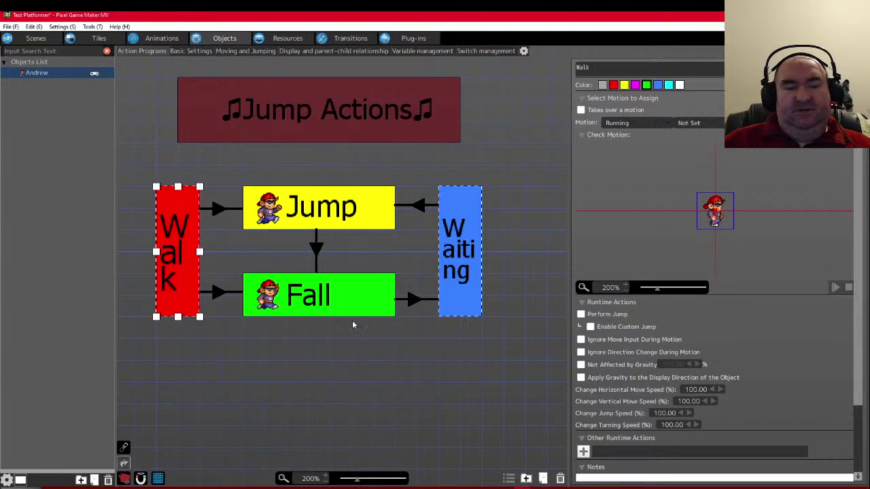
pyautogui.click(325, 301)
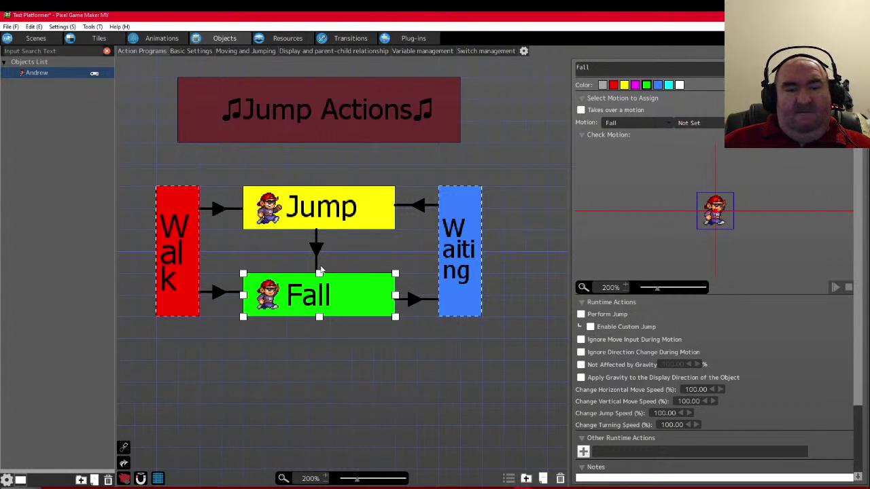
pyautogui.click(217, 211)
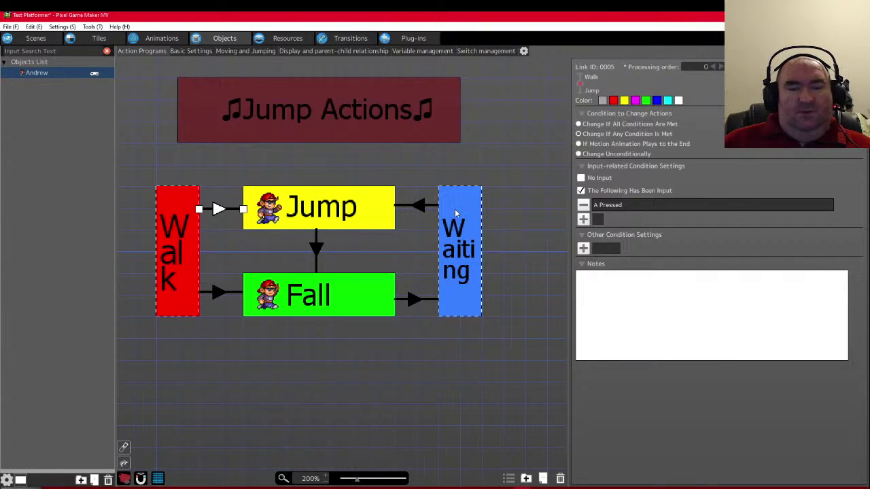
pyautogui.click(455, 208)
pyautogui.click(422, 205)
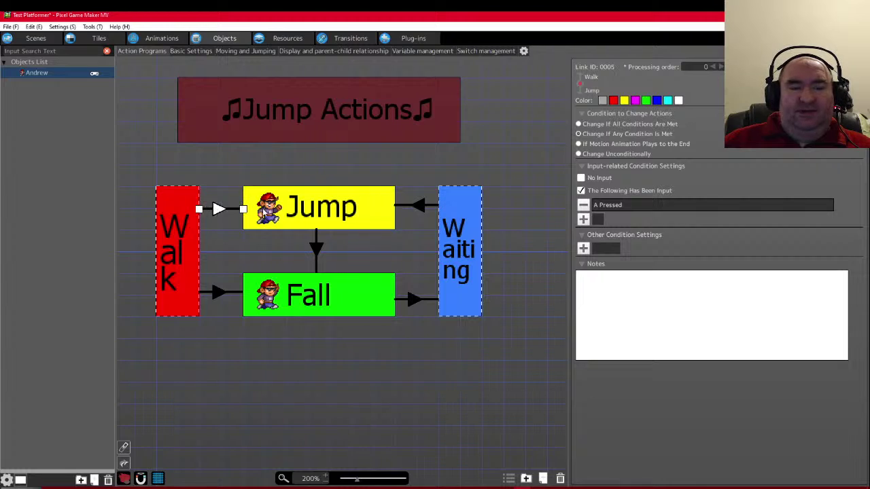
# - Turn on Enable Custom Jump for the Jump action
pyautogui.click(282, 221)
pyautogui.click(590, 328)
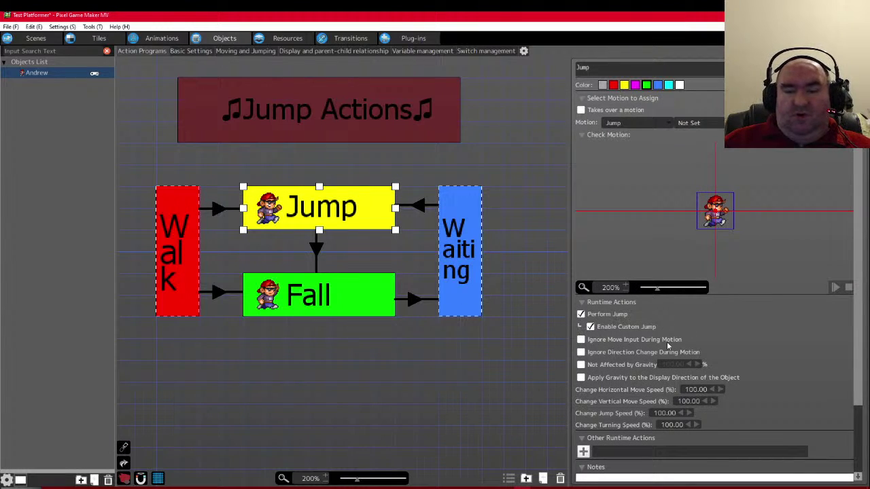
pyautogui.scroll(-3, 741, 350)
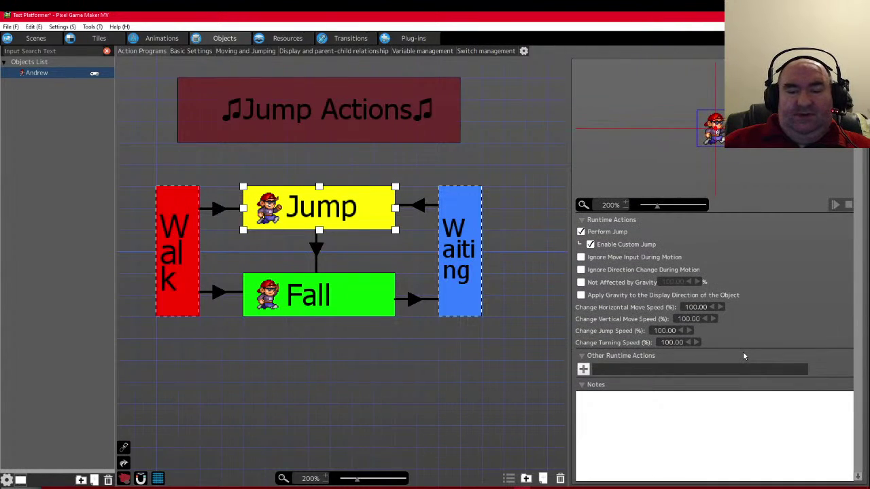
# - Examine the player object's basic settings and its movement, jumping and landing parameters
pyautogui.click(188, 51)
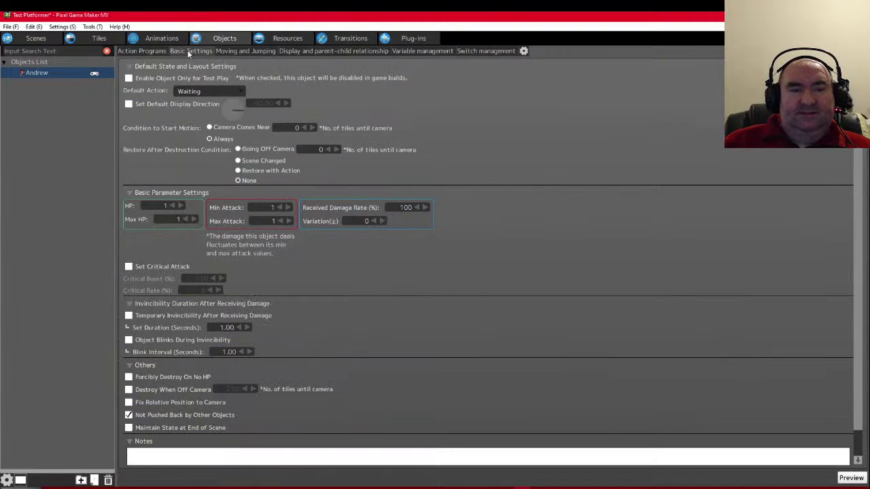
pyautogui.click(243, 51)
pyautogui.scroll(-1, 370, 337)
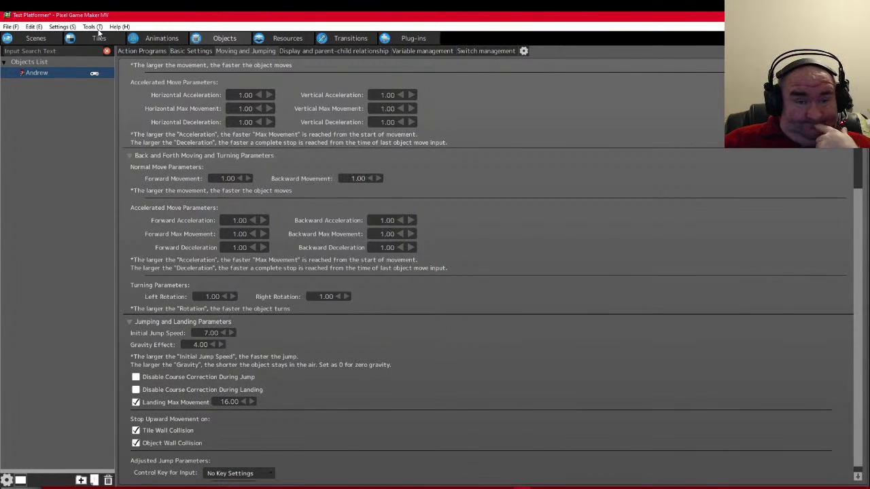
pyautogui.click(190, 51)
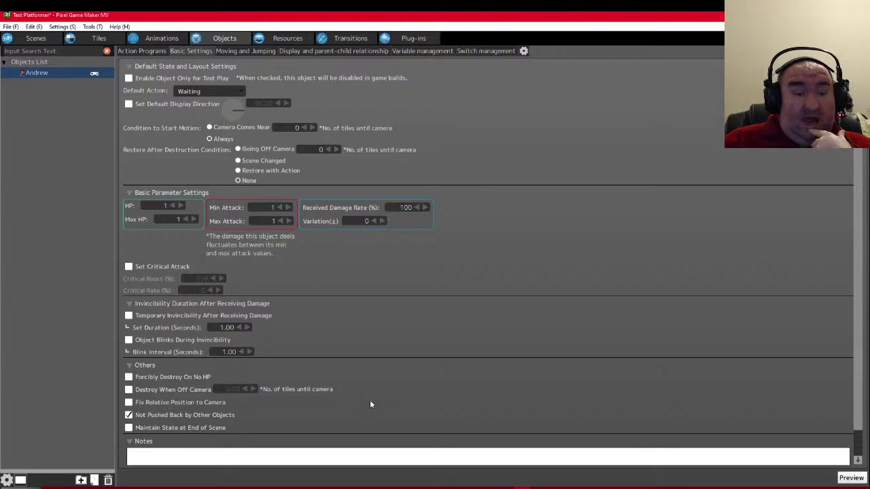
pyautogui.scroll(-1, 360, 394)
pyautogui.scroll(1, 271, 285)
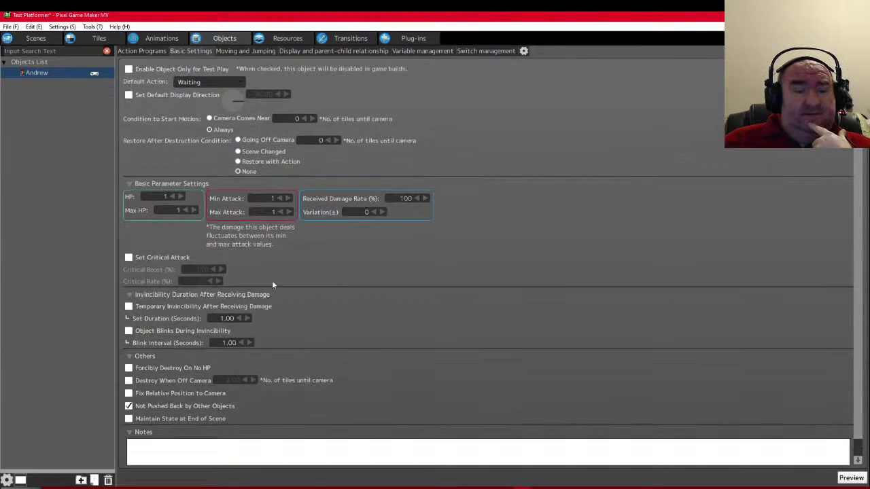
pyautogui.scroll(-1, 163, 336)
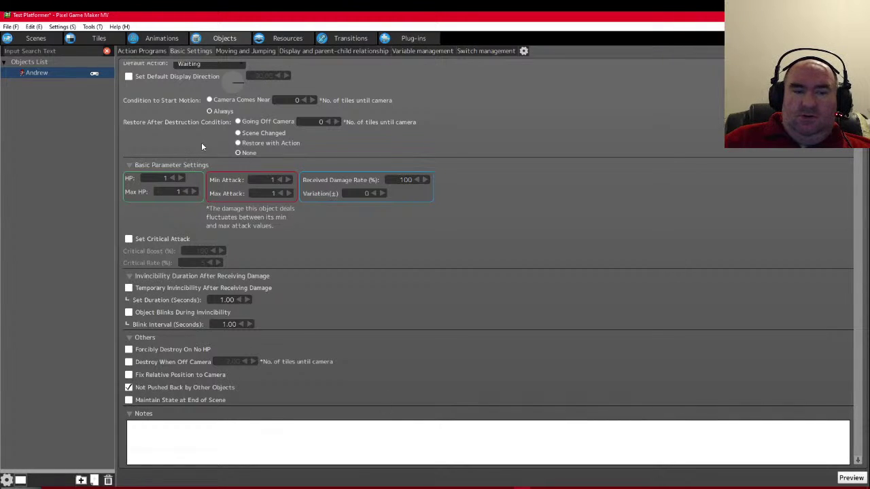
pyautogui.click(224, 51)
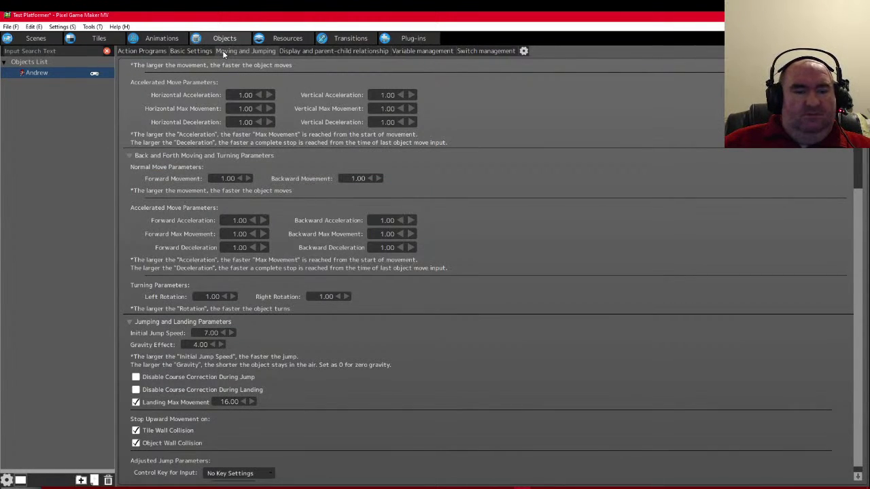
pyautogui.scroll(-1, 347, 293)
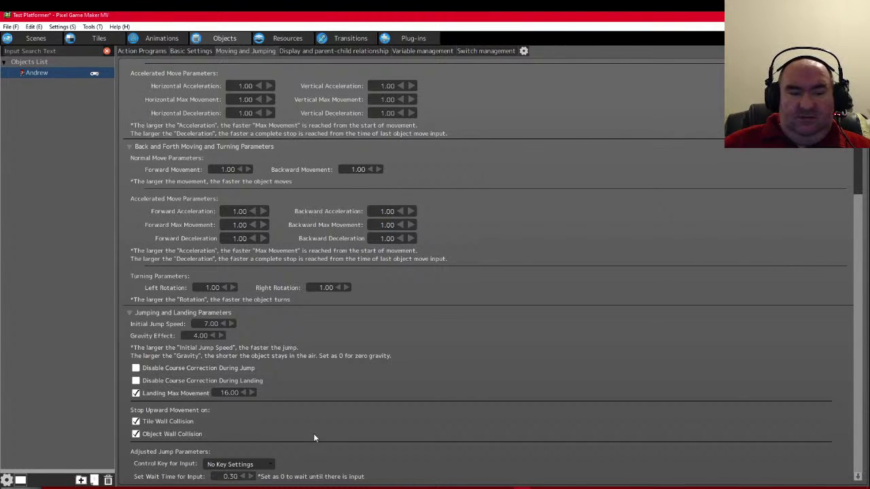
# - Set the control key for the adjusted jump parameters to B, then return to the player's action program
pyautogui.click(269, 465)
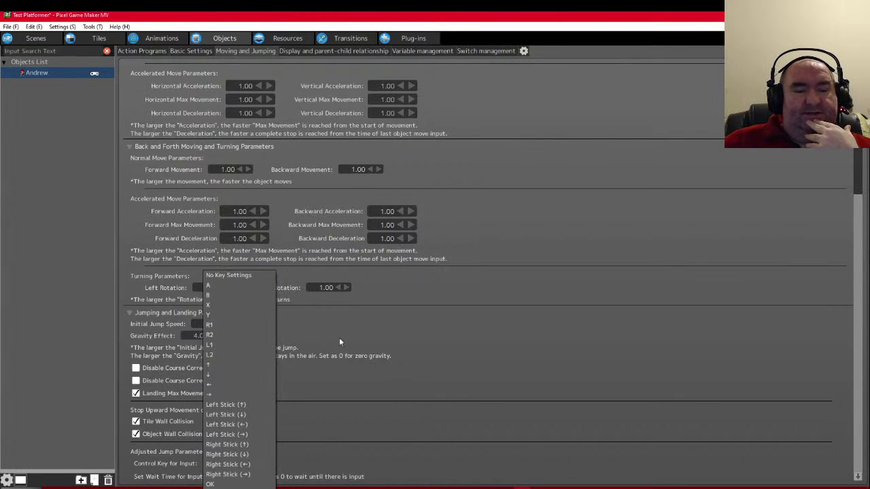
pyautogui.click(221, 296)
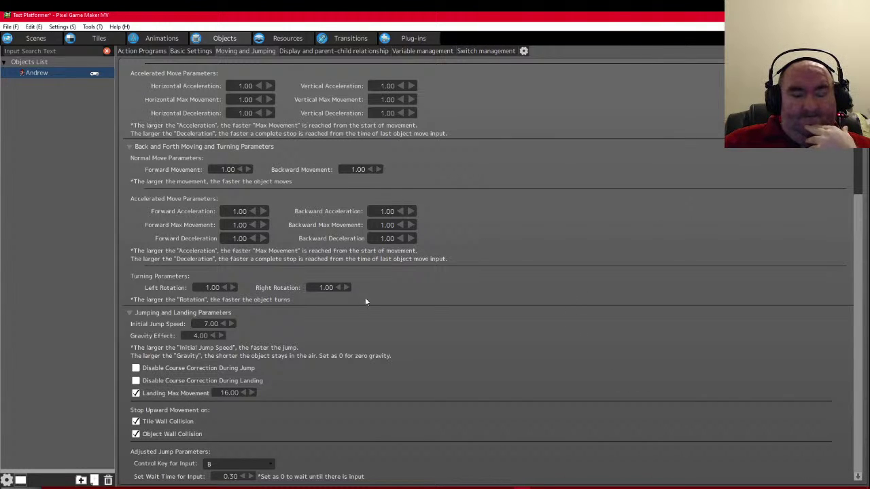
pyautogui.doubleClick(230, 477)
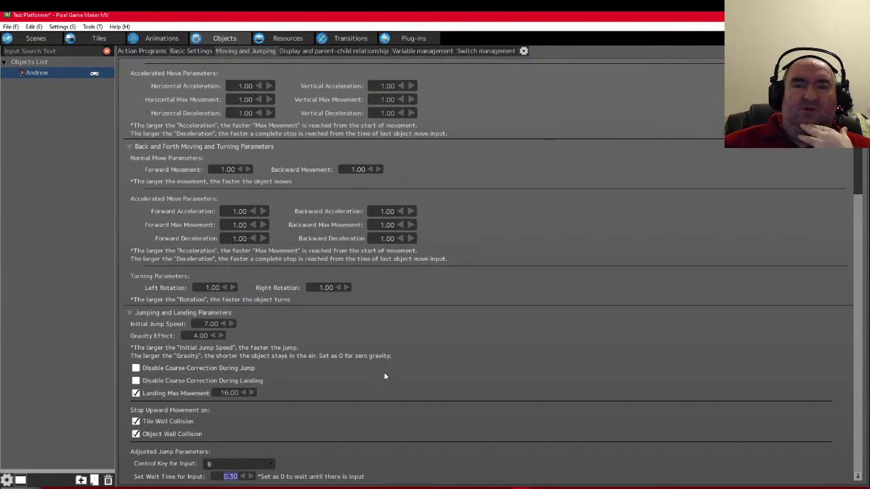
pyautogui.click(414, 357)
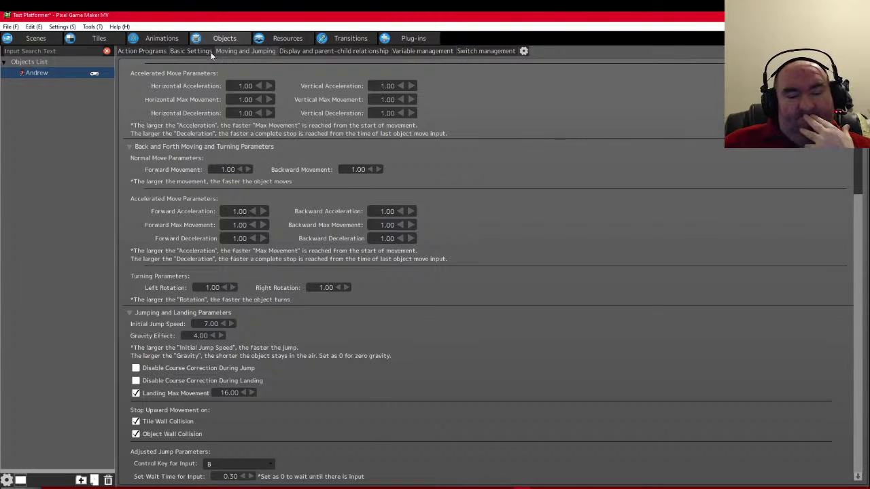
pyautogui.click(141, 51)
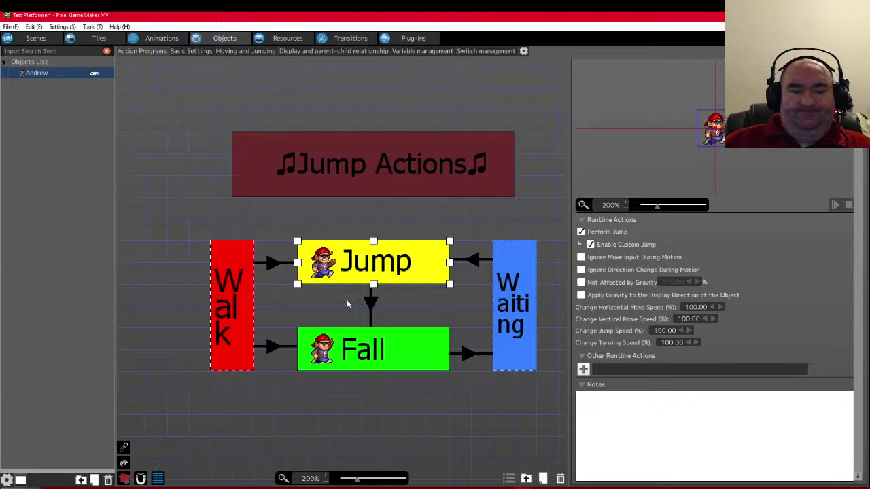
# - Change the input condition of the link from Walk to Jump to control key B
pyautogui.scroll(-1, 348, 303)
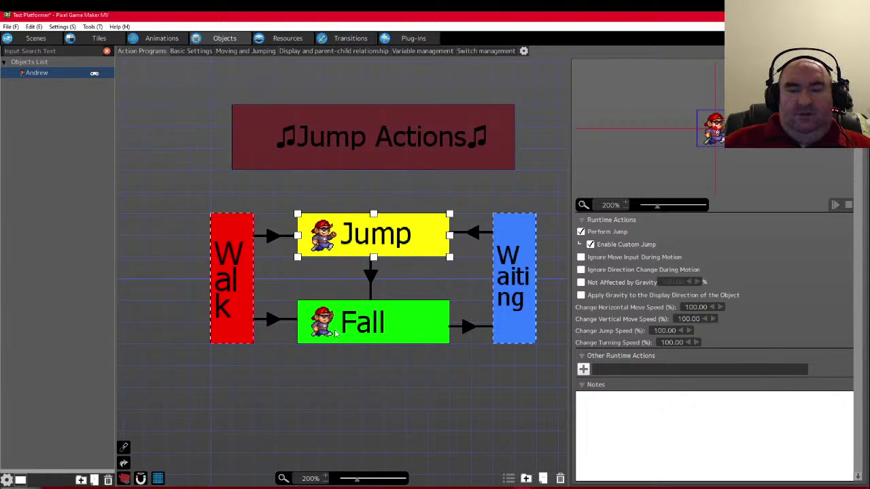
pyautogui.click(272, 239)
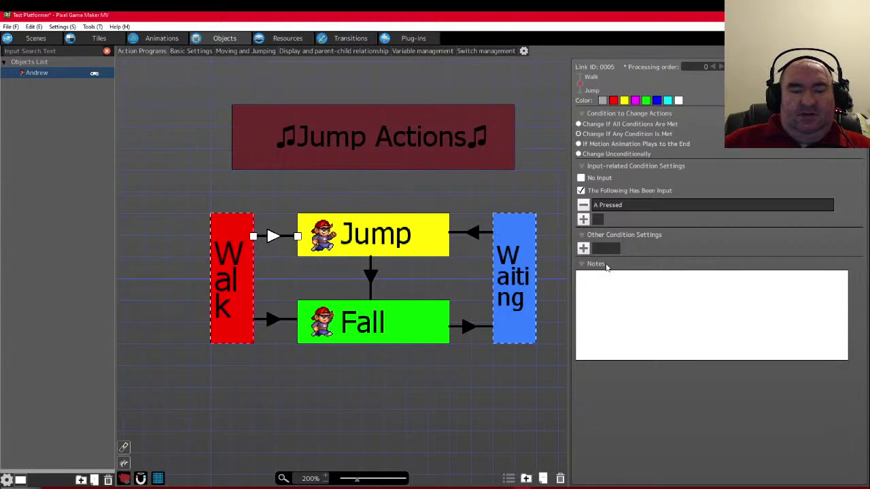
pyautogui.doubleClick(615, 205)
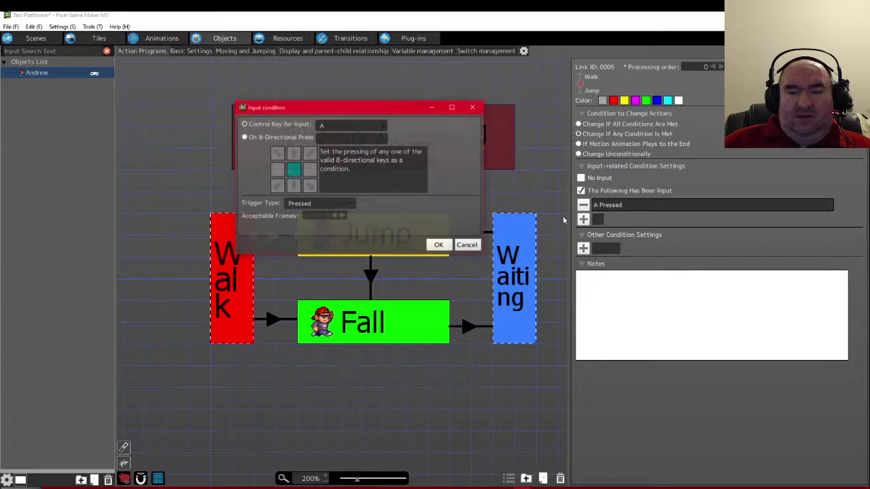
pyautogui.click(363, 127)
pyautogui.click(337, 147)
pyautogui.click(438, 245)
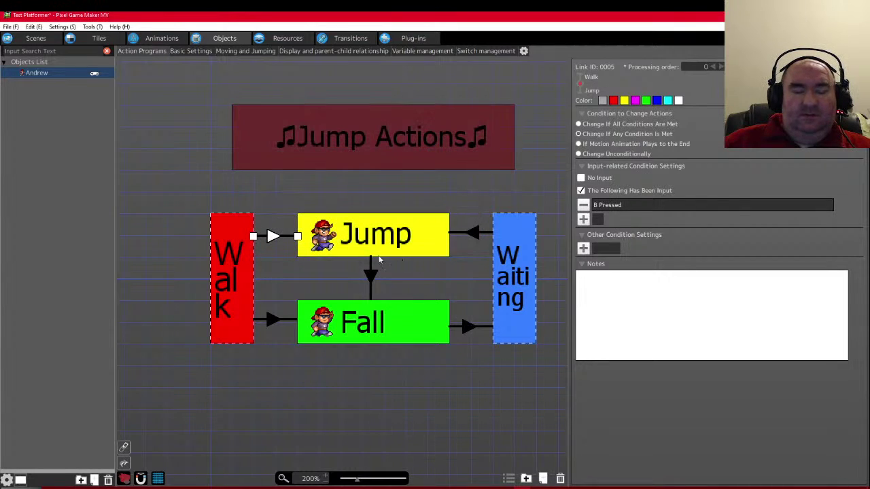
# - Set the input condition of the link from Waiting to Jump to control key B with trigger type On Press
pyautogui.click(469, 233)
pyautogui.doubleClick(619, 206)
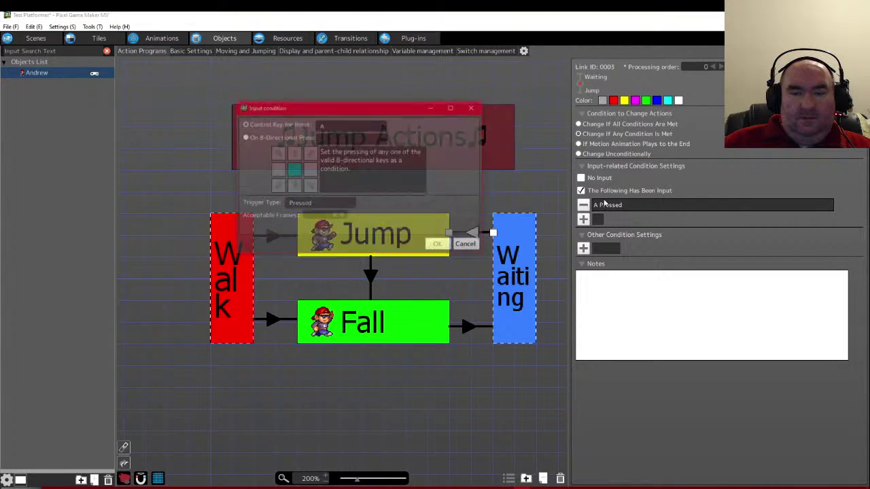
pyautogui.click(343, 129)
pyautogui.click(333, 146)
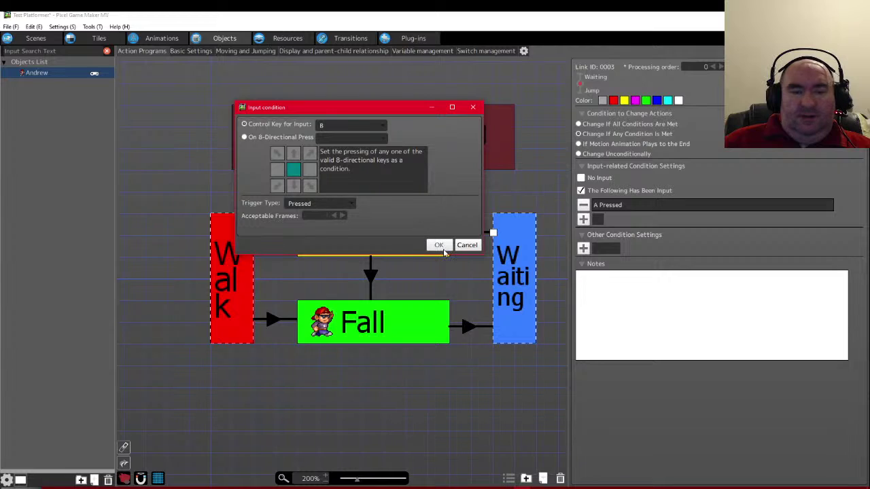
pyautogui.click(351, 202)
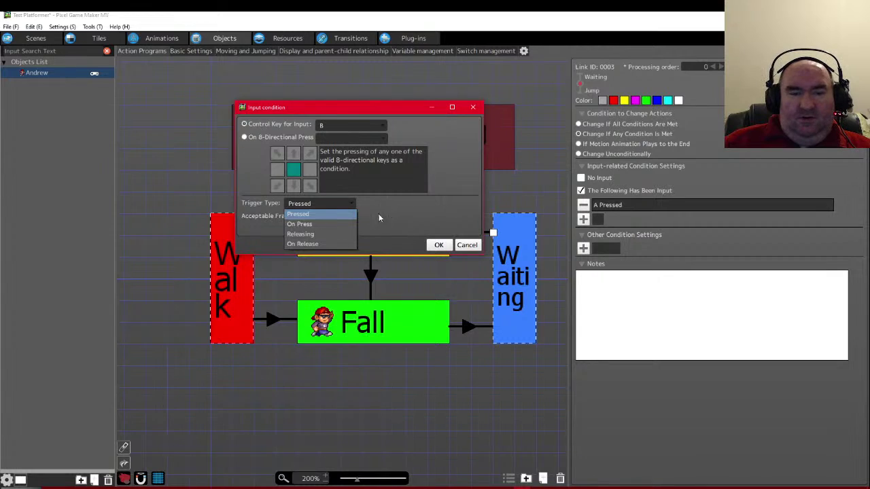
pyautogui.click(336, 224)
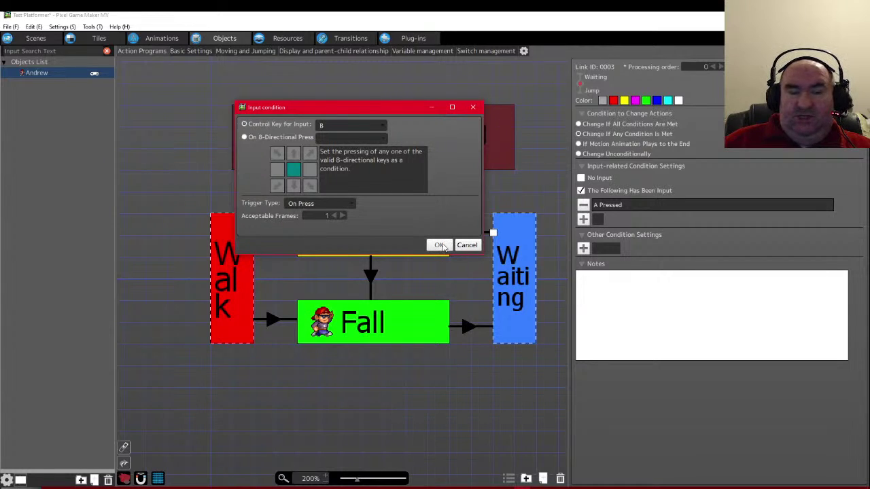
pyautogui.click(440, 245)
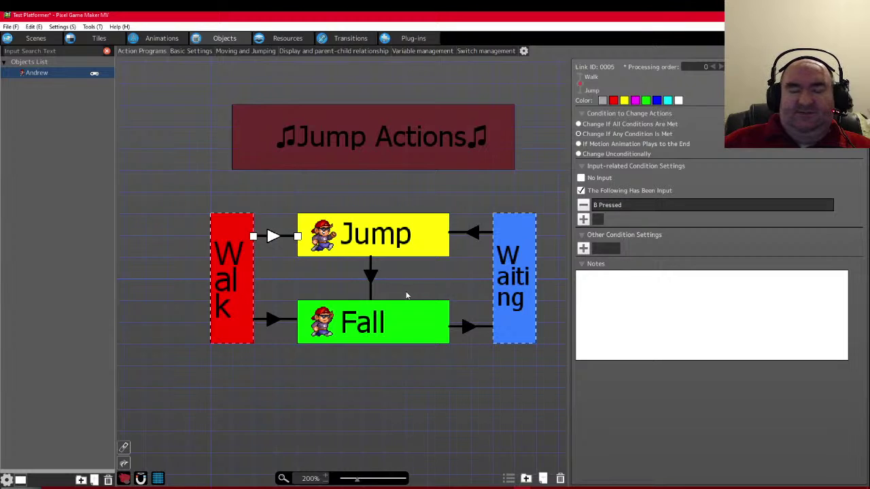
# - Set the trigger type of the Walk to Jump link's B input condition to On Press, then deselect the link
pyautogui.doubleClick(628, 210)
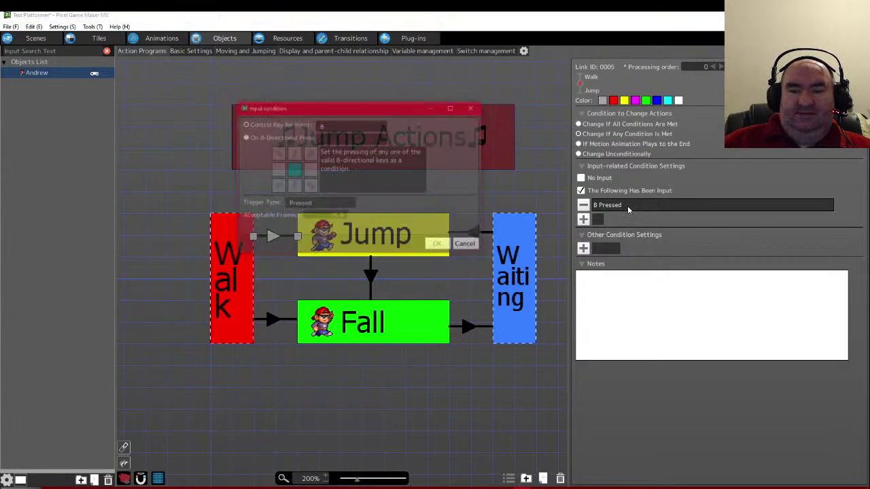
pyautogui.click(348, 125)
pyautogui.click(355, 125)
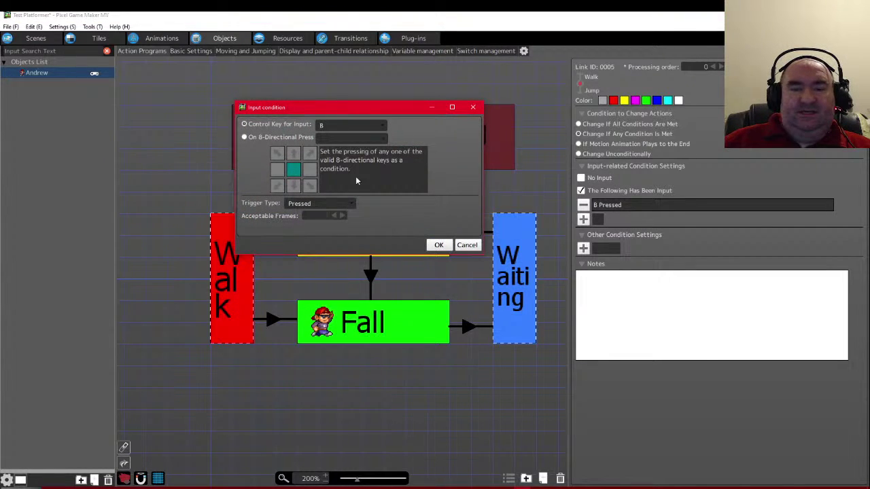
pyautogui.click(329, 202)
pyautogui.click(346, 224)
pyautogui.click(438, 245)
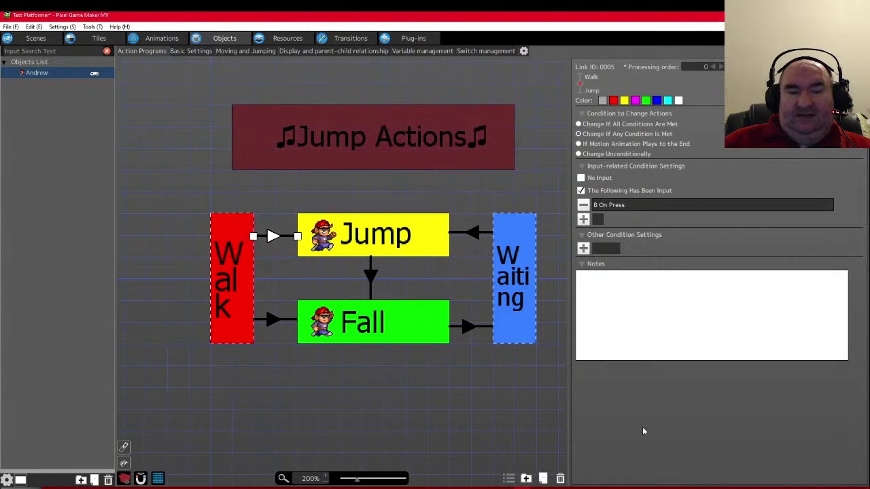
pyautogui.click(421, 417)
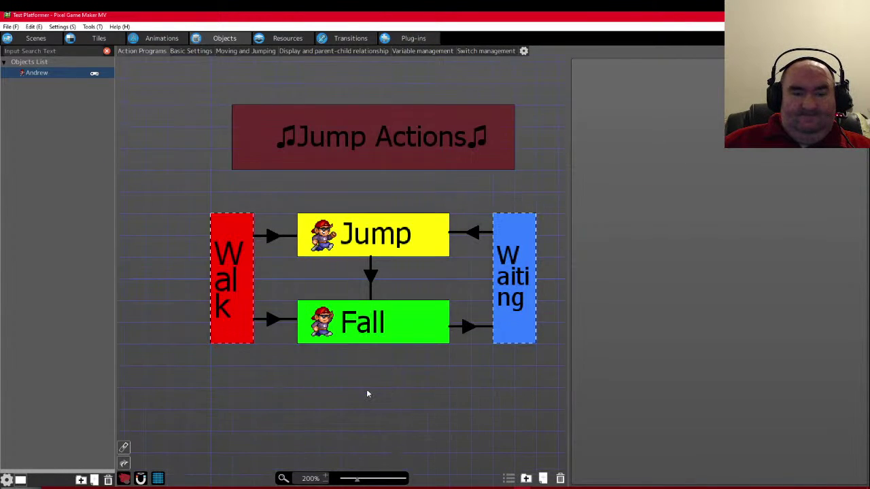
pyautogui.scroll(-3, 367, 394)
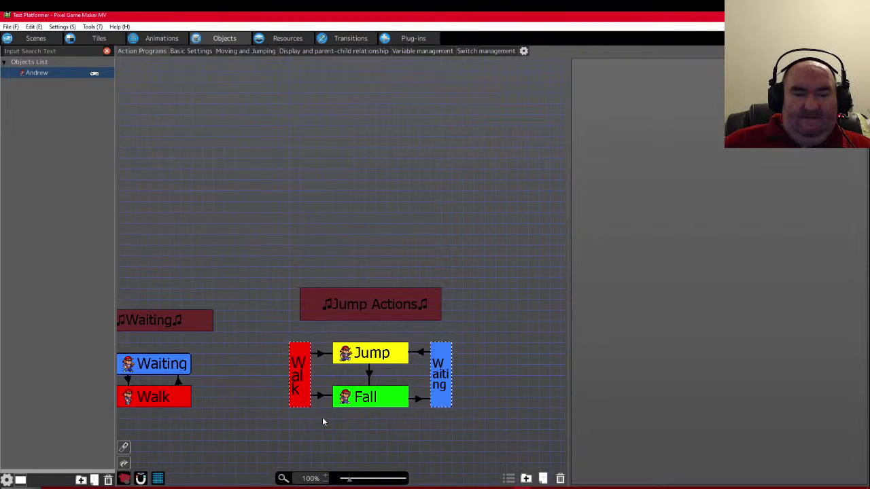
pyautogui.scroll(3, 318, 422)
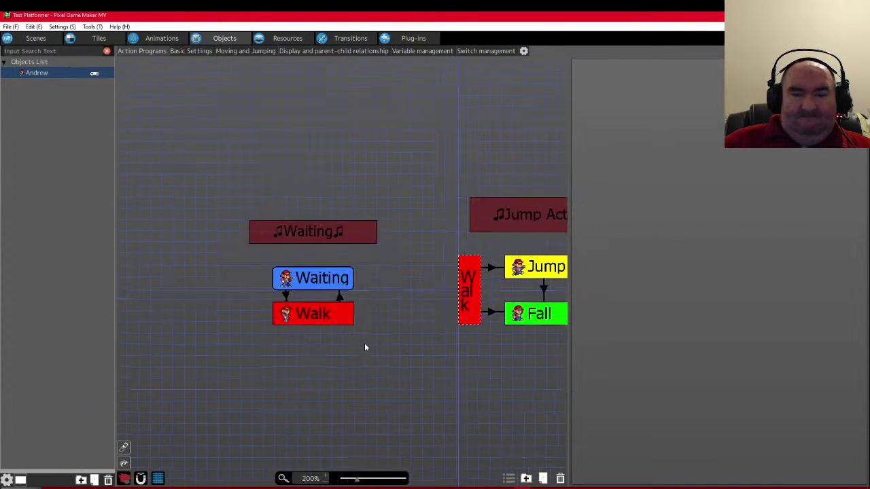
pyautogui.scroll(2, 364, 345)
pyautogui.scroll(-4, 364, 338)
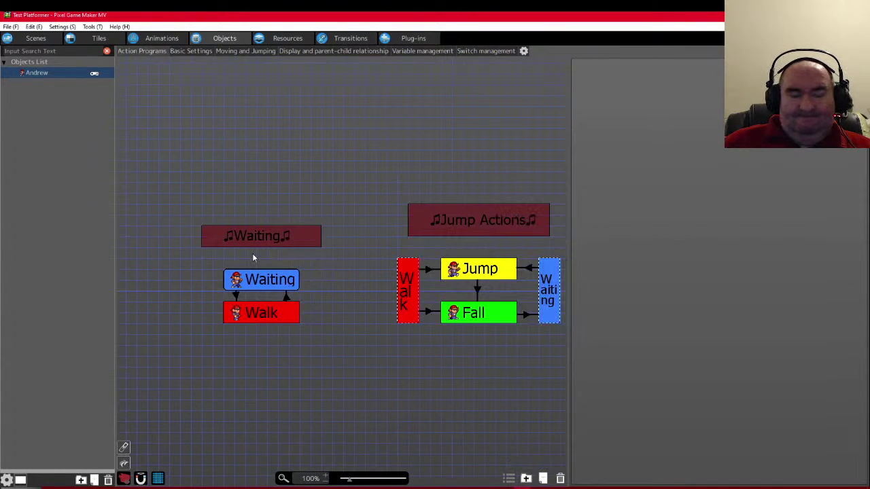
pyautogui.hscroll(1, 253, 253)
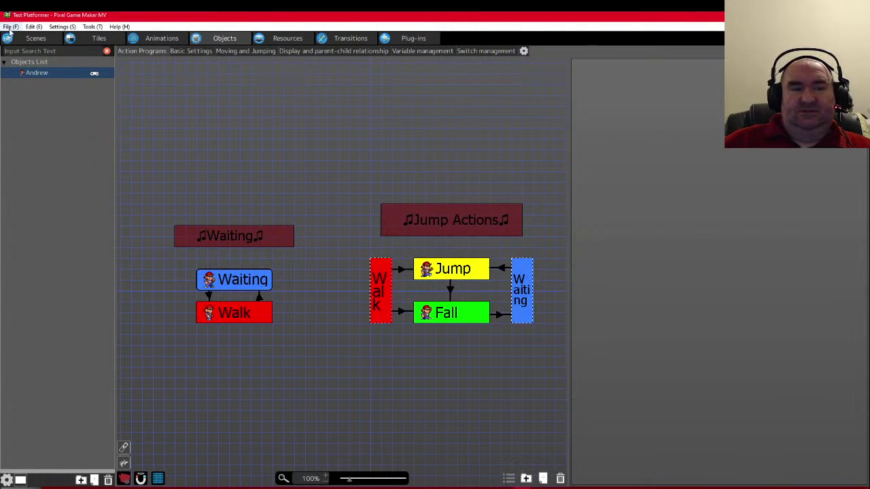
# - Return to the scene and review the project settings for control keys, sound, game data, player characters and groups
pyautogui.click(35, 39)
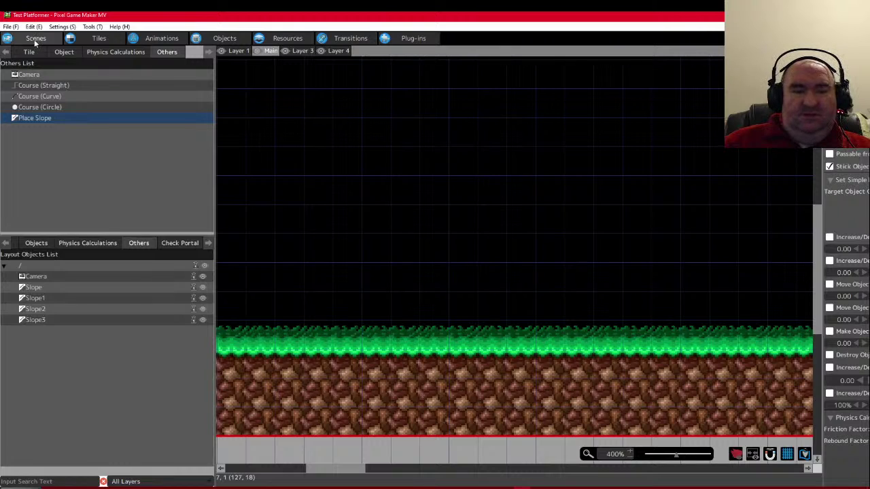
pyautogui.click(66, 29)
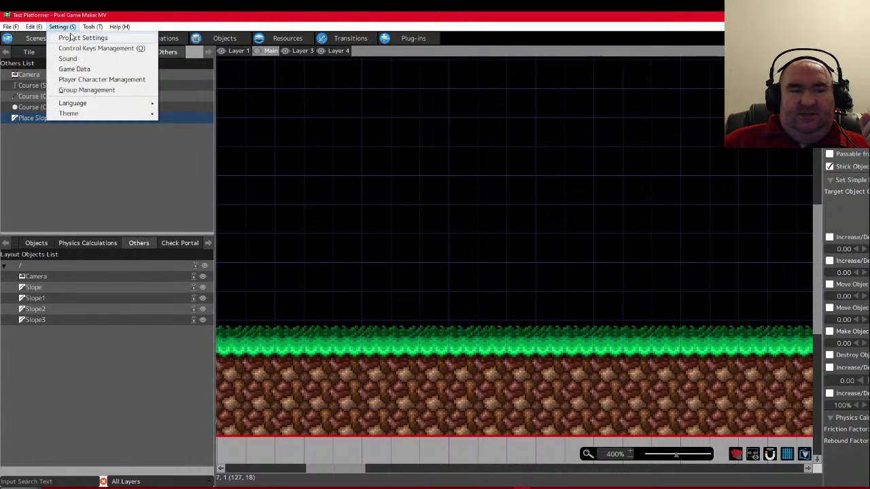
pyautogui.click(64, 36)
pyautogui.click(21, 42)
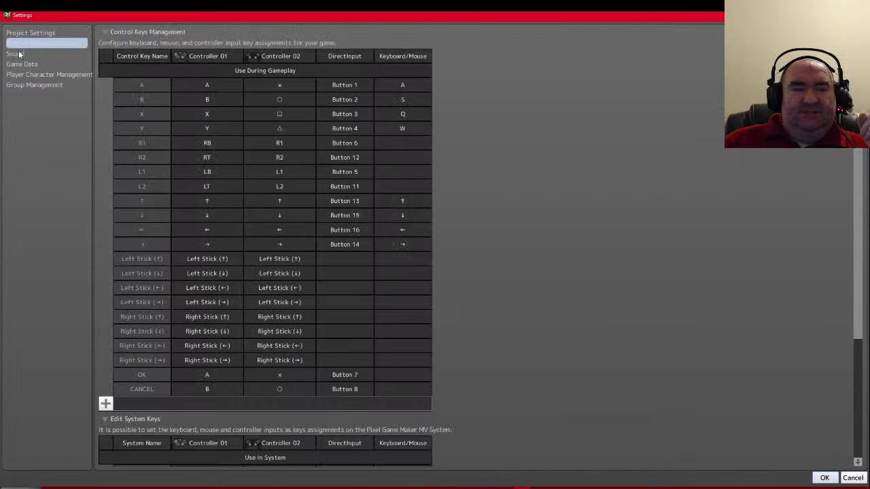
pyautogui.click(17, 53)
pyautogui.click(22, 64)
pyautogui.click(22, 74)
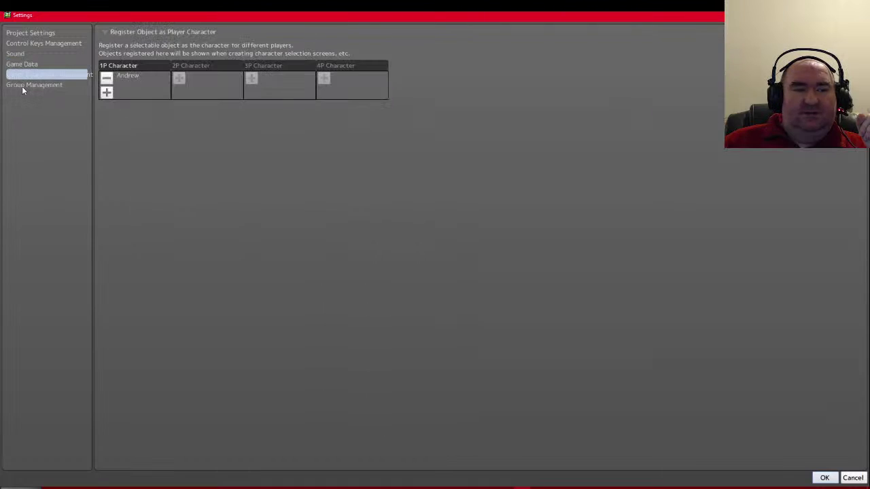
pyautogui.click(21, 85)
pyautogui.click(31, 75)
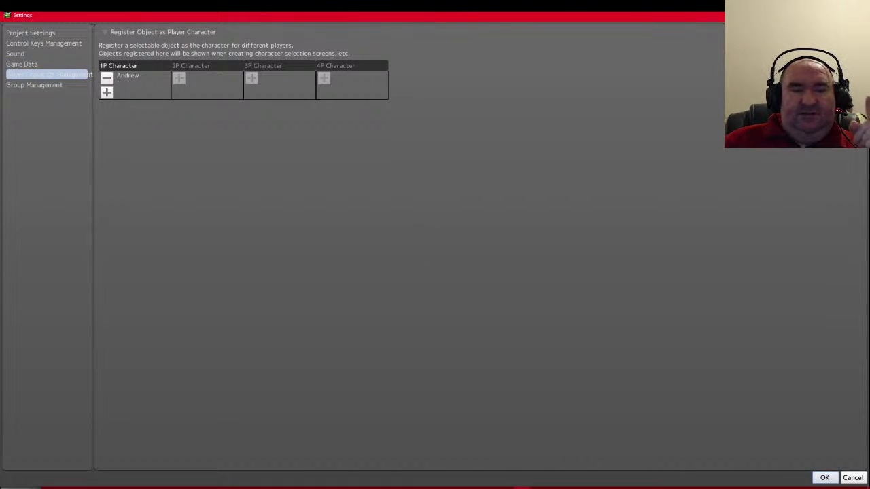
pyautogui.click(824, 478)
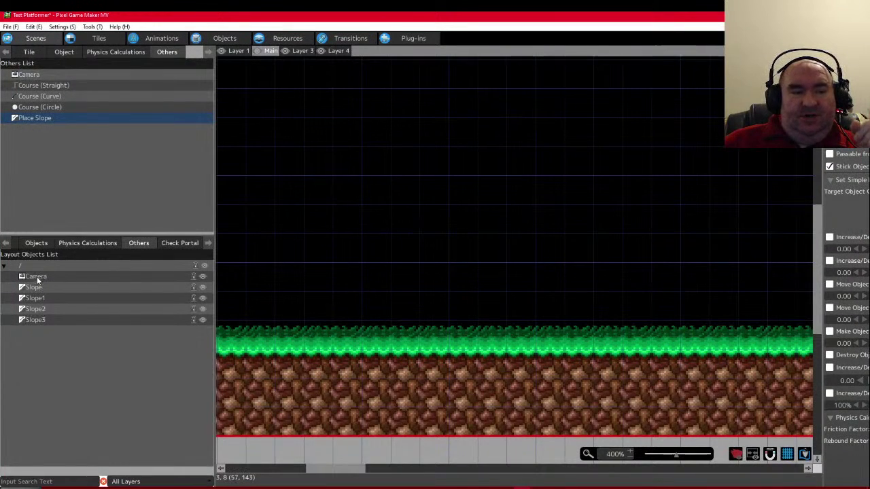
# - Place a starting point for the player on the flat grass ground in the scene's Main layer
pyautogui.click(61, 53)
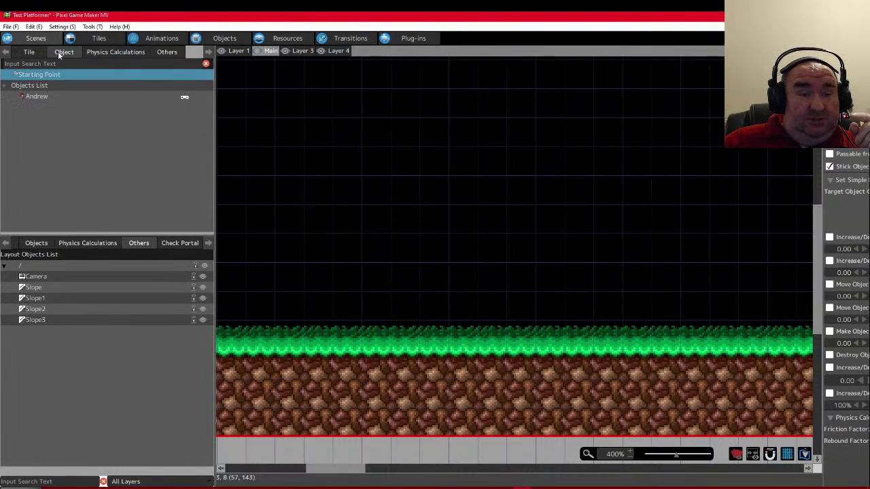
pyautogui.moveTo(34, 74); pyautogui.dragTo(399, 317)
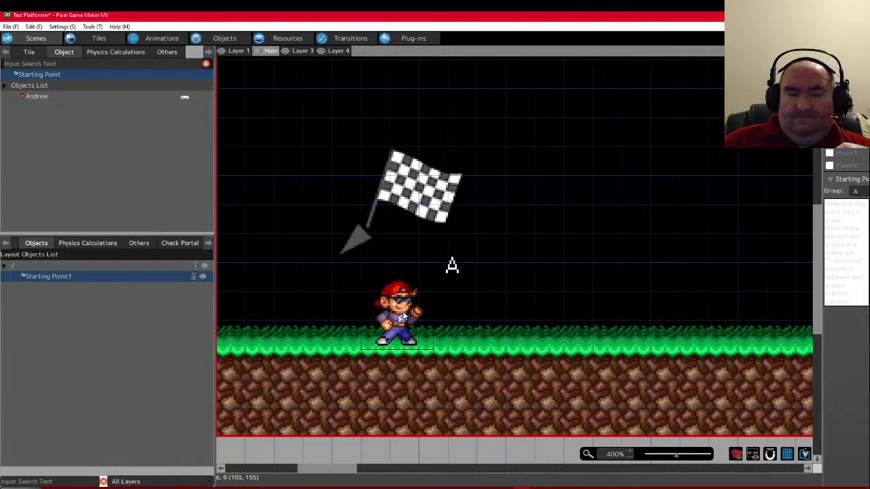
pyautogui.click(532, 229)
pyautogui.scroll(-3, 255, 301)
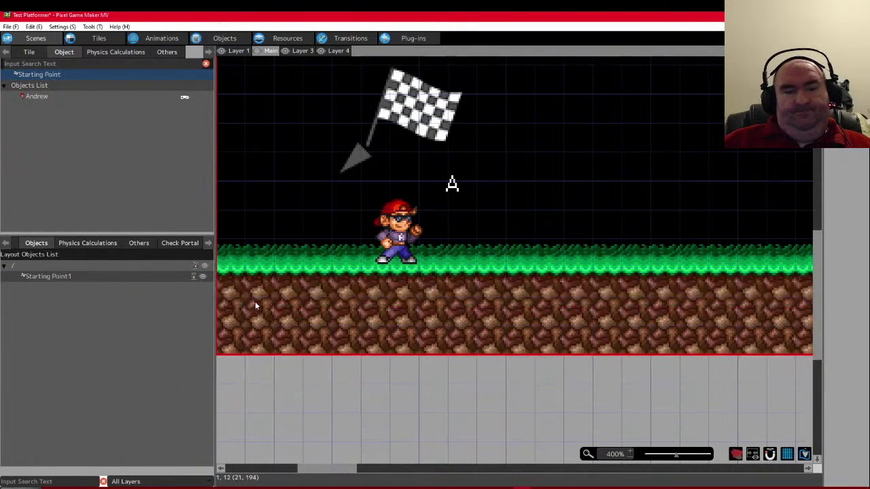
pyautogui.scroll(2, 255, 301)
pyautogui.hscroll(2, 286, 292)
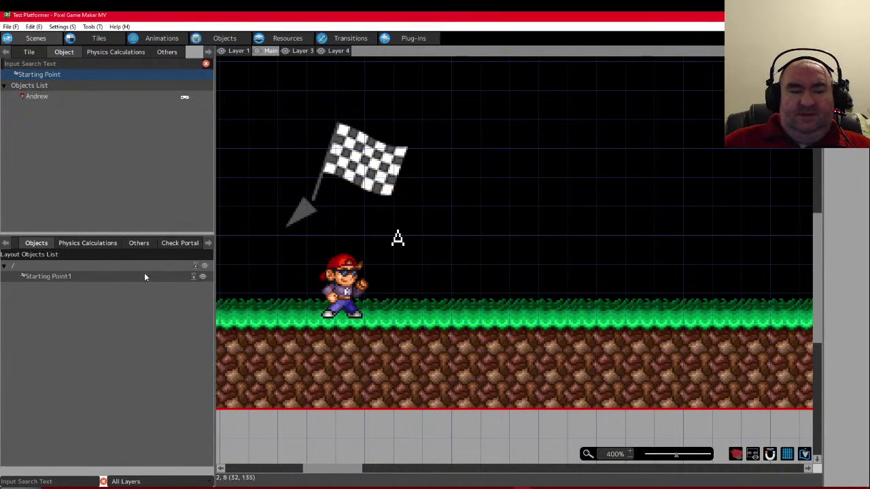
# - Show the list of scenes, run a test play of the game and close its window
pyautogui.click(6, 243)
pyautogui.click(29, 243)
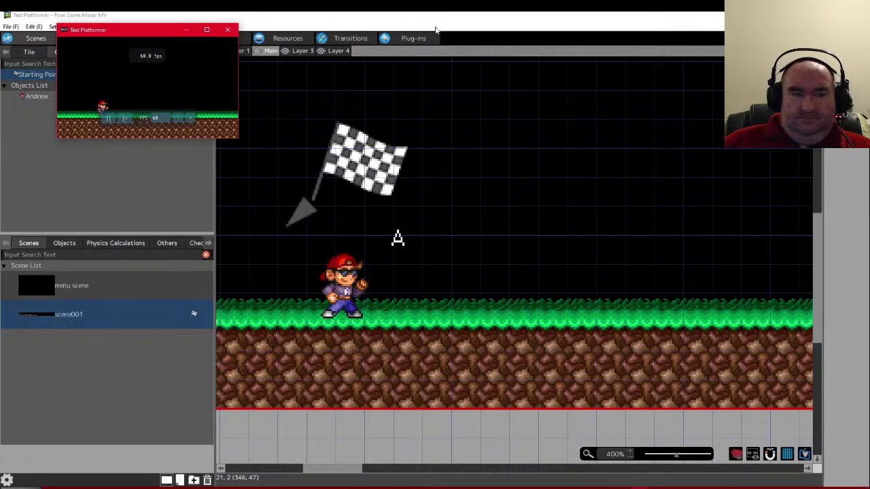
pyautogui.click(228, 29)
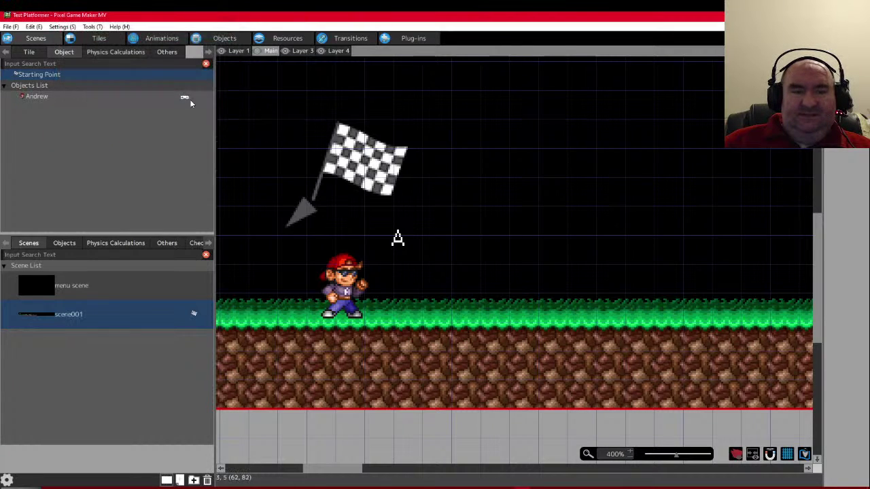
# - Enable the enlarged display in the project settings and set its magnification to x4
pyautogui.click(61, 26)
pyautogui.click(76, 34)
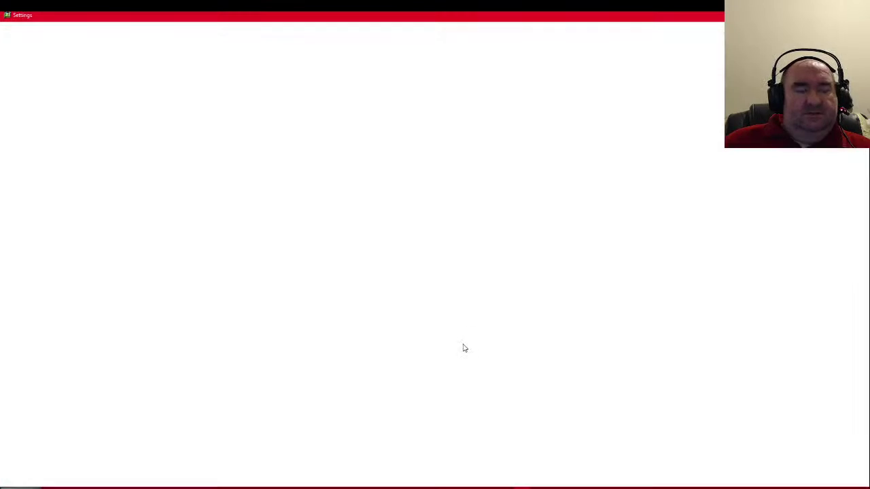
pyautogui.click(124, 208)
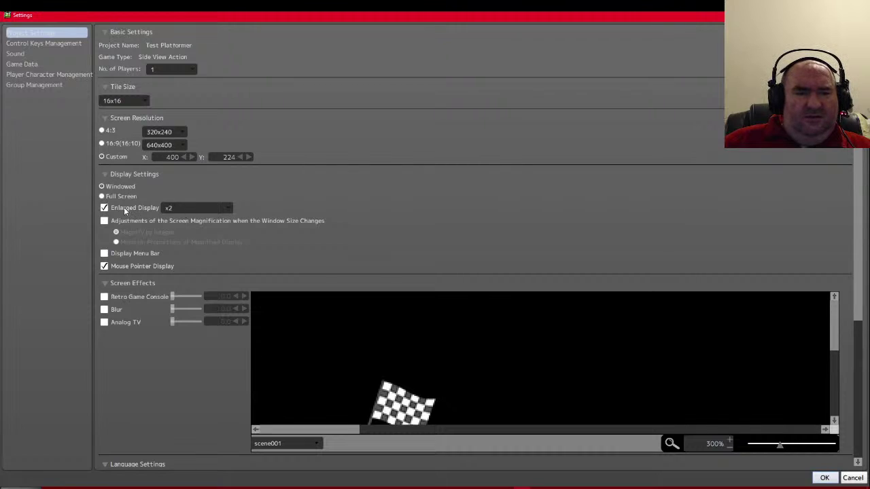
pyautogui.click(204, 208)
pyautogui.click(195, 239)
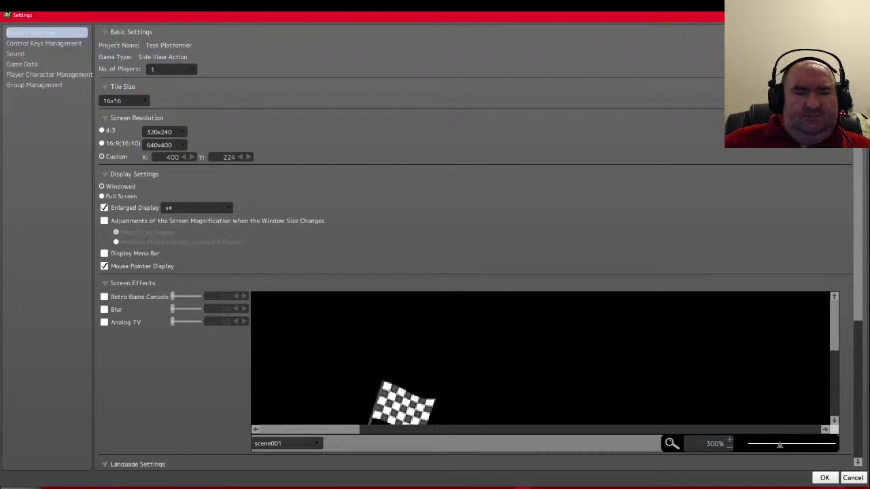
pyautogui.click(825, 478)
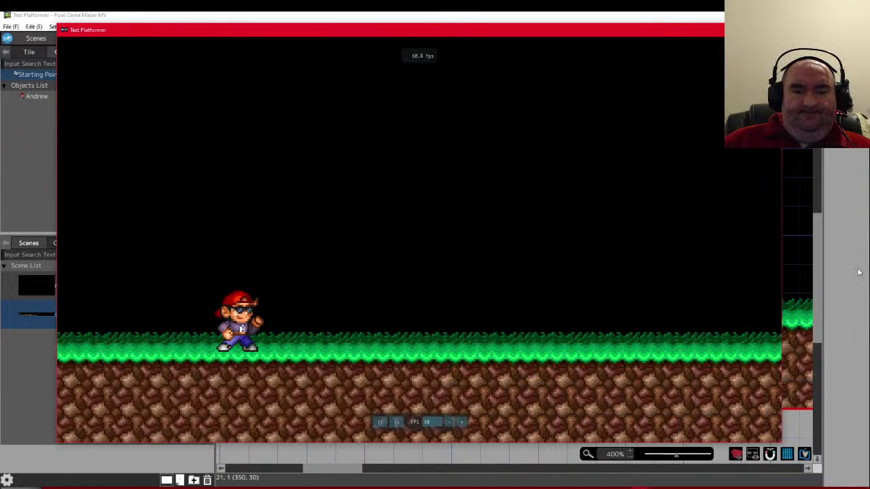
# - Test walking and jumping with the player character on the flat ground and the slope, and end the test play
pyautogui.press('Right')
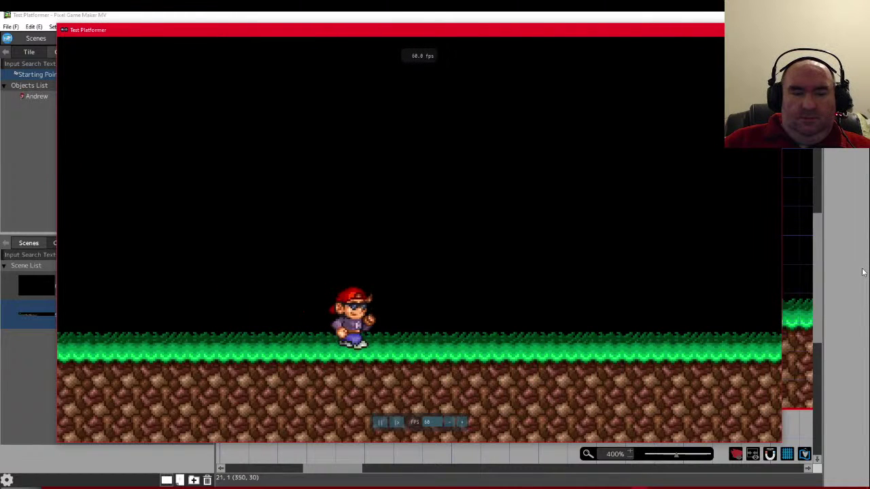
pyautogui.press('z')
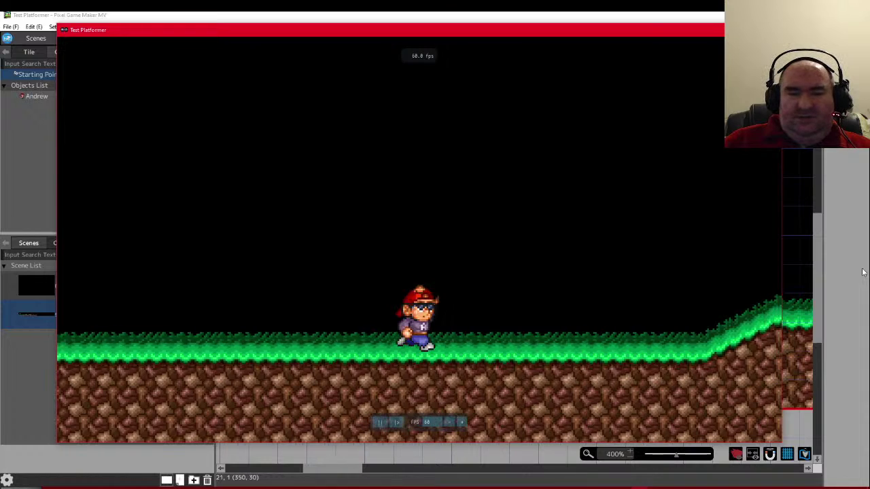
pyautogui.press('Left')
pyautogui.press('Right')
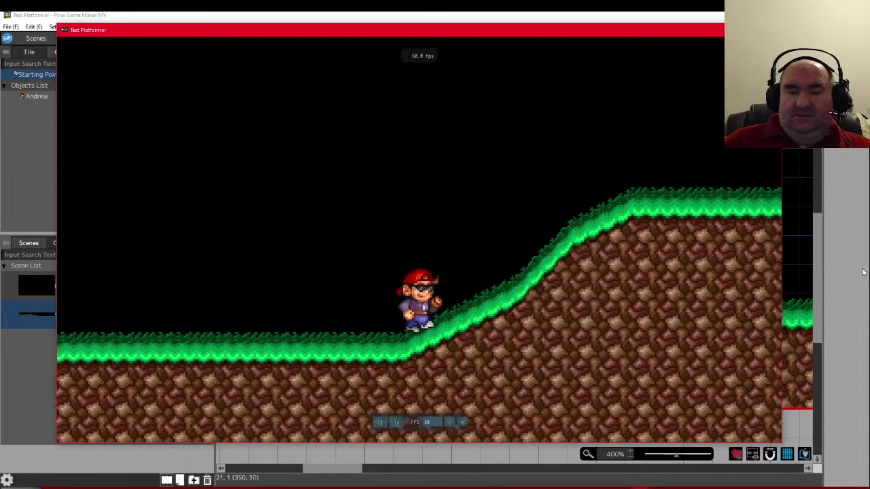
pyautogui.press('Left')
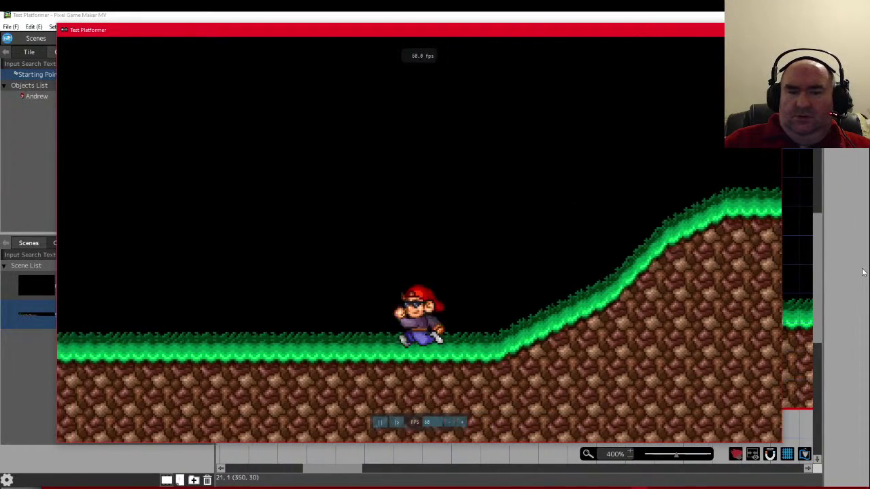
pyautogui.press('Right')
pyautogui.press('z')
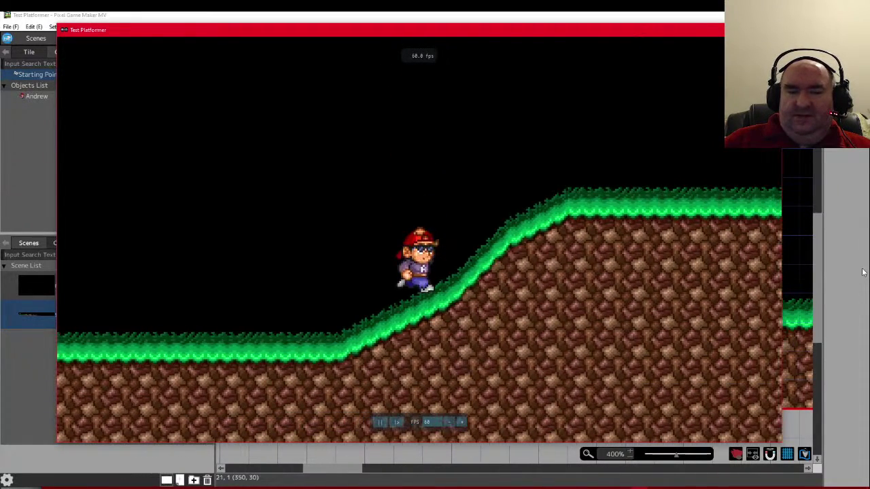
pyautogui.press('Left')
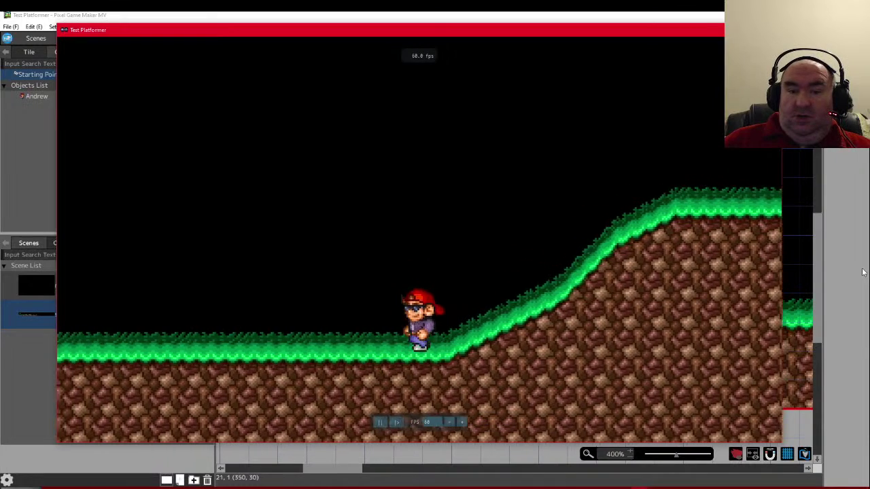
pyautogui.press('z')
pyautogui.press('Right')
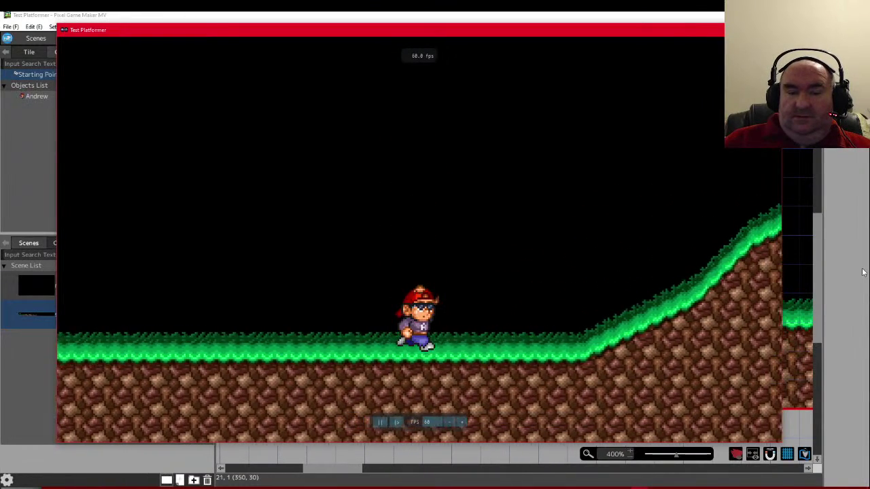
pyautogui.press('Escape')
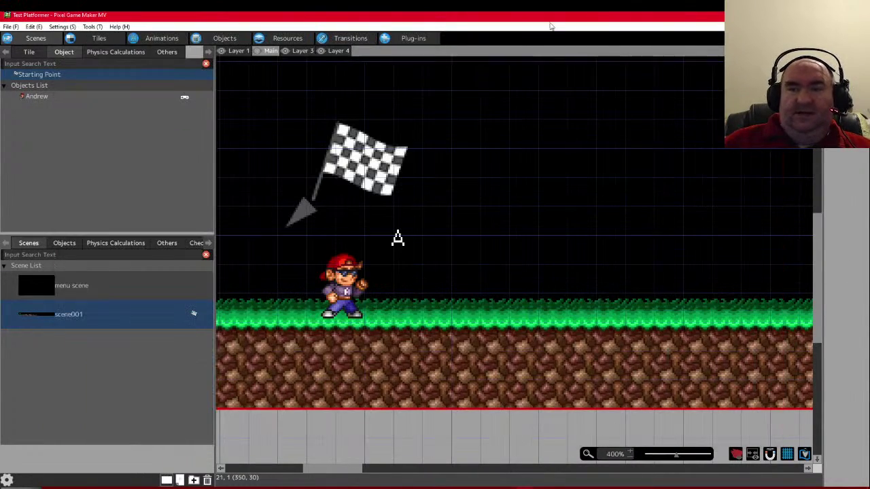
# - Examine the player object's action program, including the Fall action and the conditions of the link from Walk to Fall
pyautogui.click(221, 38)
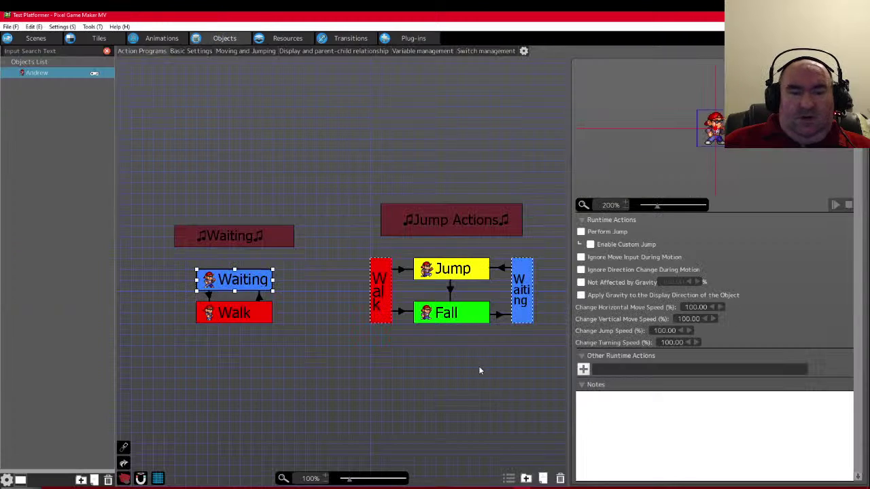
pyautogui.hscroll(-1, 508, 327)
pyautogui.scroll(-2, 408, 299)
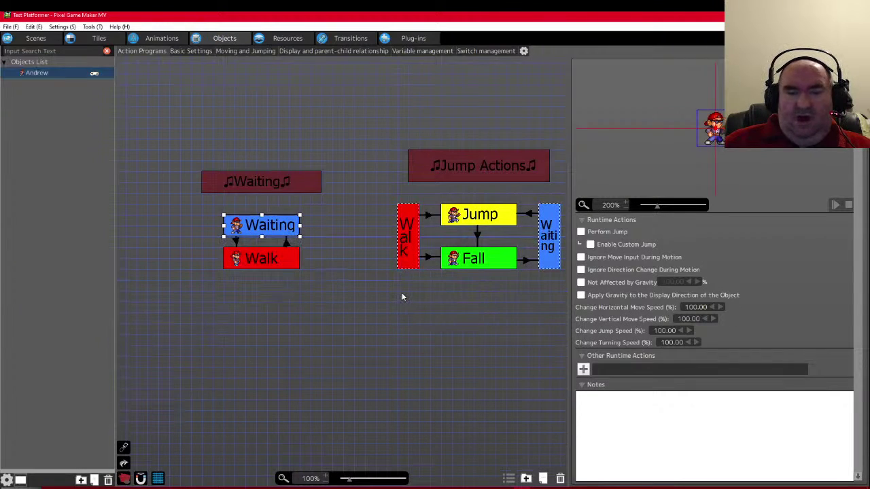
pyautogui.hscroll(-1, 556, 253)
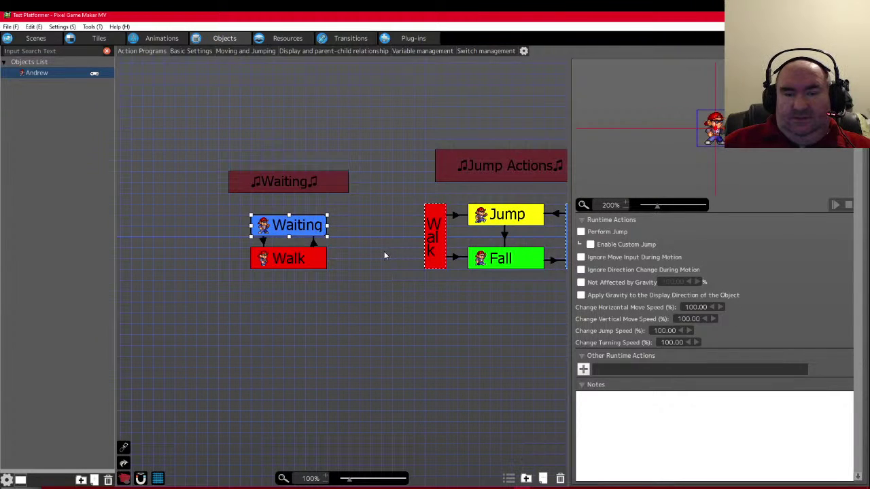
pyautogui.keyDown('ctrl'); pyautogui.scroll(-3, 441, 252); pyautogui.keyUp('ctrl')
pyautogui.keyDown('ctrl'); pyautogui.scroll(6, 460, 254); pyautogui.keyUp('ctrl')
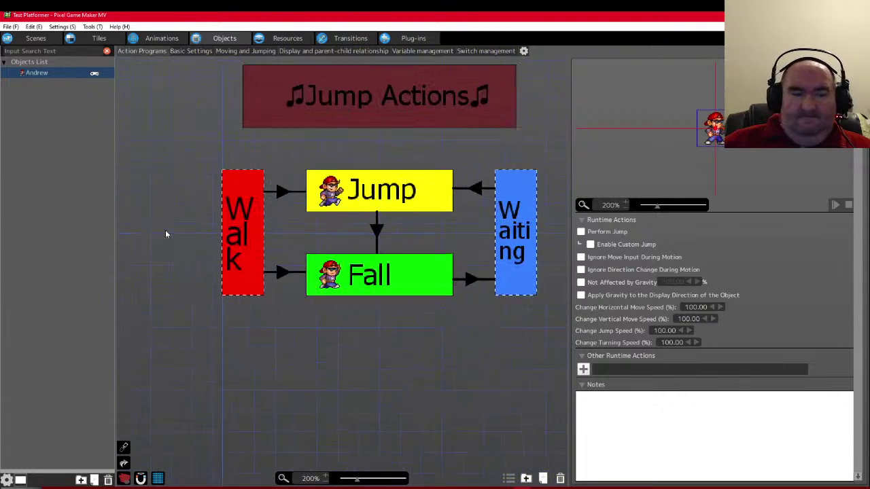
pyautogui.click(282, 278)
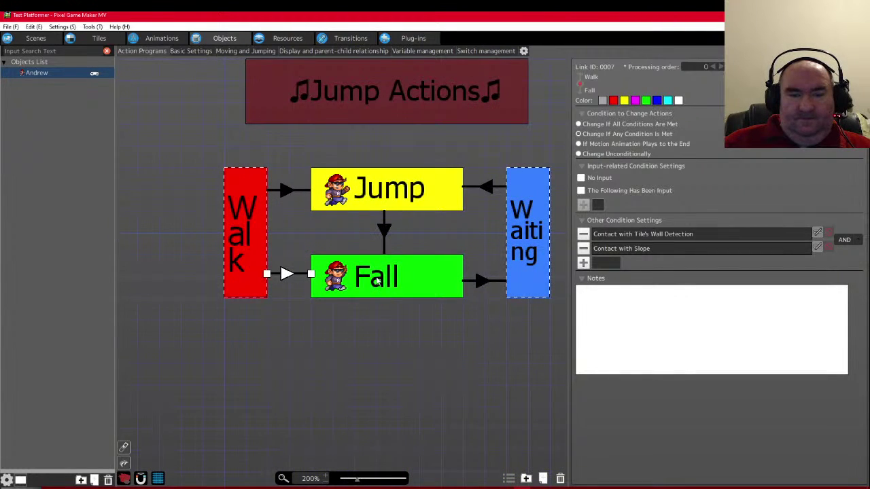
pyautogui.click(398, 289)
pyautogui.click(284, 272)
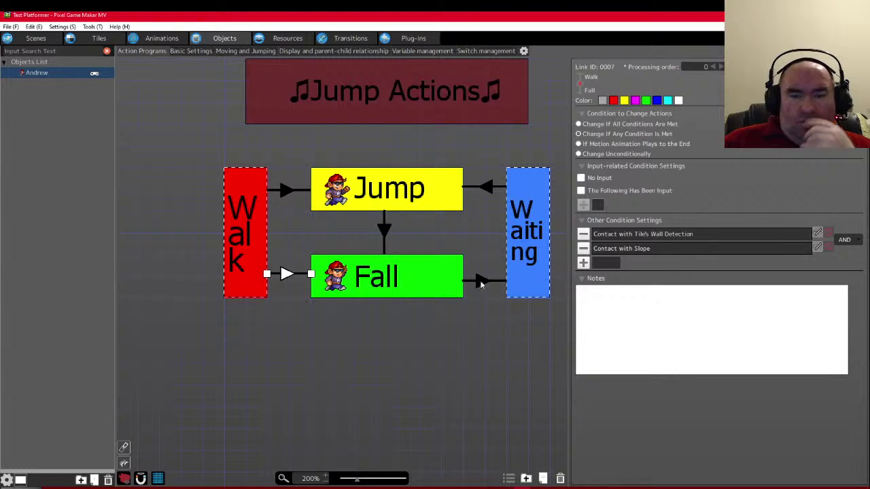
# - Check the tile wall detection condition on the link from Fall to Waiting, and combine that link's conditions with OR
pyautogui.click(482, 280)
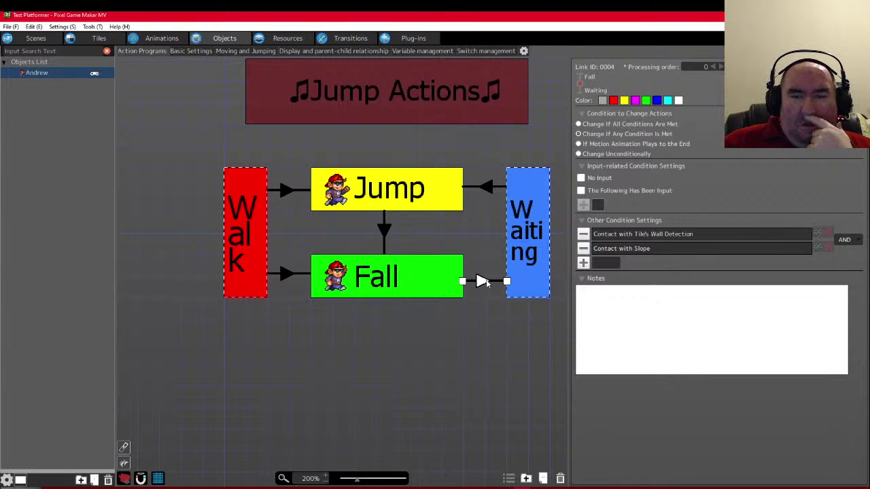
pyautogui.doubleClick(663, 233)
pyautogui.click(527, 175)
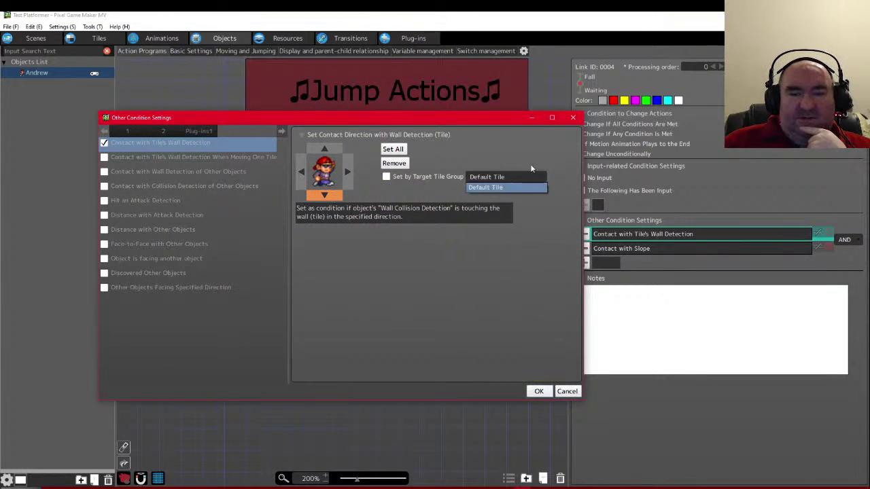
pyautogui.click(517, 187)
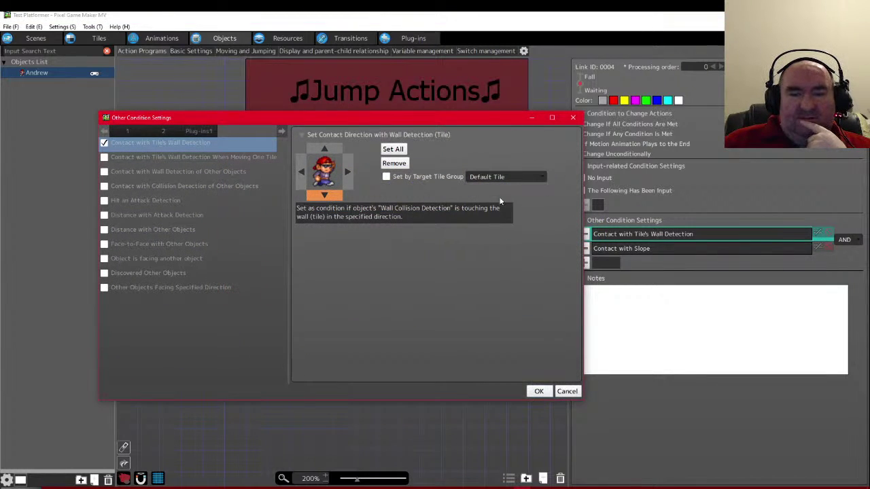
pyautogui.click(537, 391)
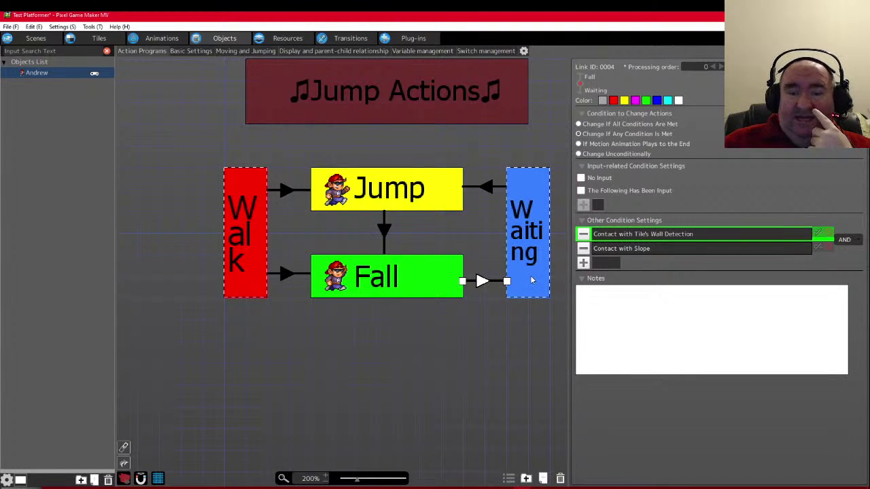
pyautogui.click(845, 240)
pyautogui.click(845, 261)
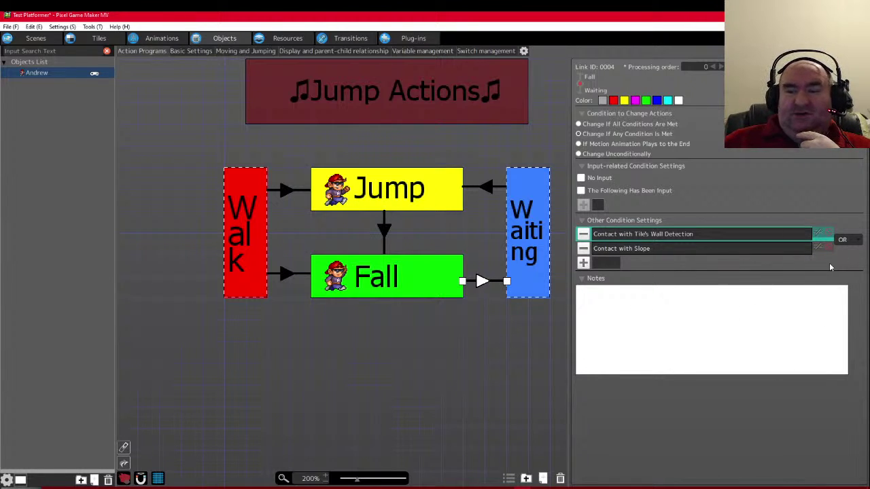
# - Combine the tile wall detection and slope contact conditions on the link from Walk to Fall with OR
pyautogui.click(284, 276)
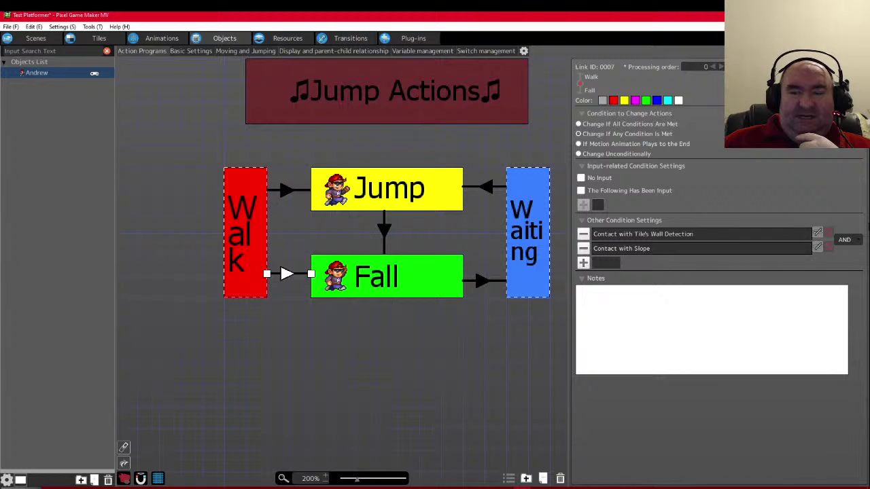
pyautogui.click(846, 241)
pyautogui.click(847, 260)
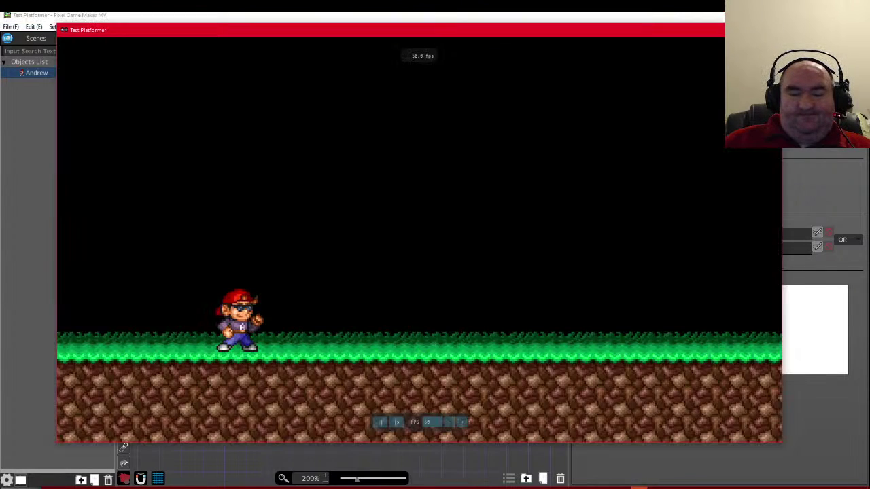
# - Test the changed link conditions by walking back and forth and jumping near the slope, and close the game
pyautogui.press('Right')
pyautogui.press('z')
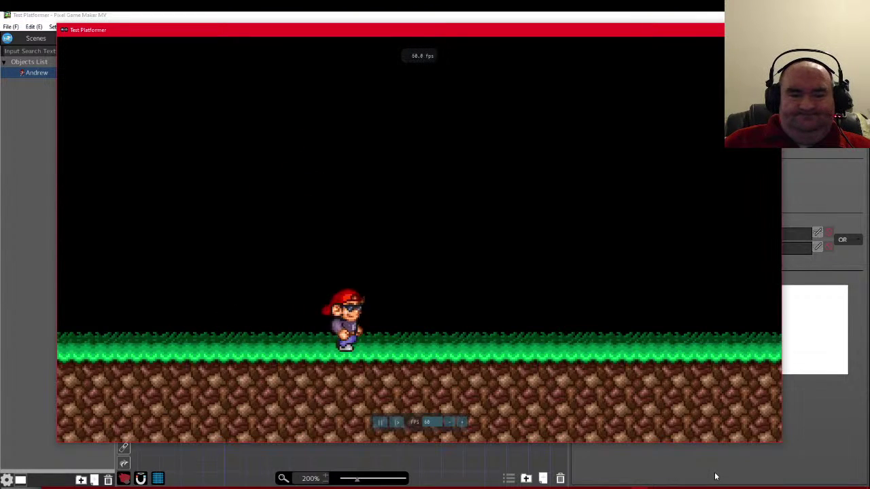
pyautogui.press('Right')
pyautogui.press('Left')
pyautogui.press('Right')
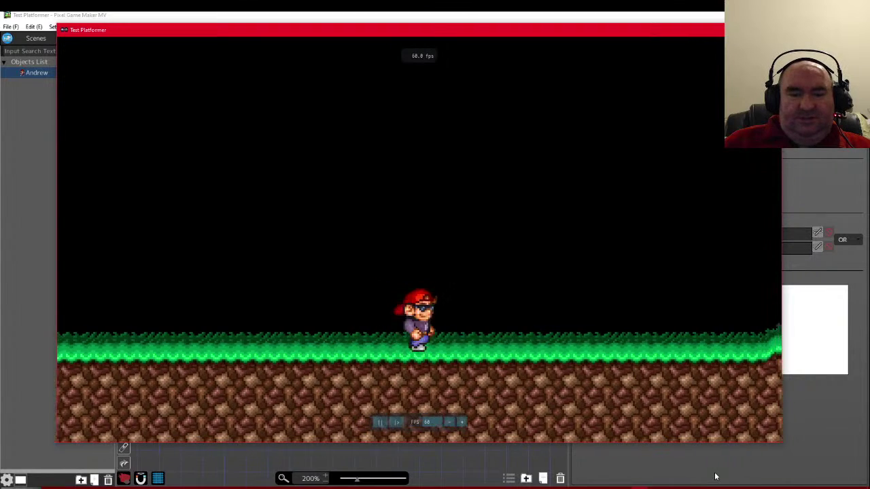
pyautogui.press('Right')
pyautogui.press('z')
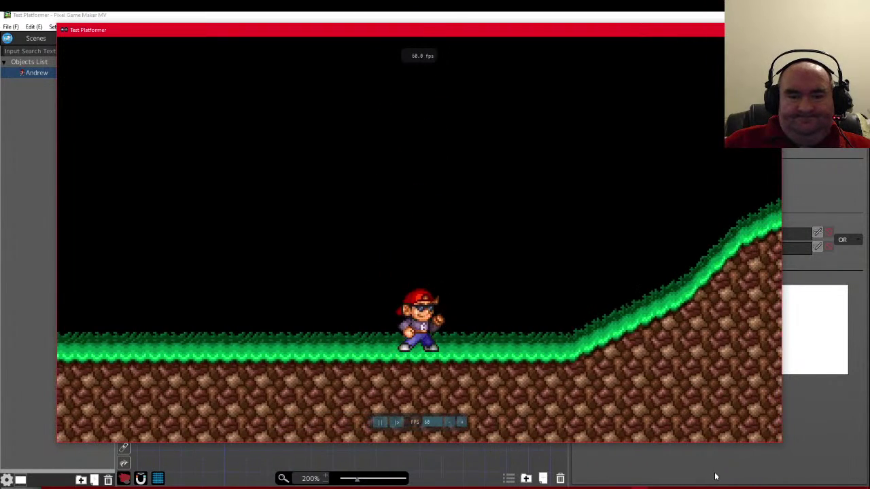
pyautogui.press('Left')
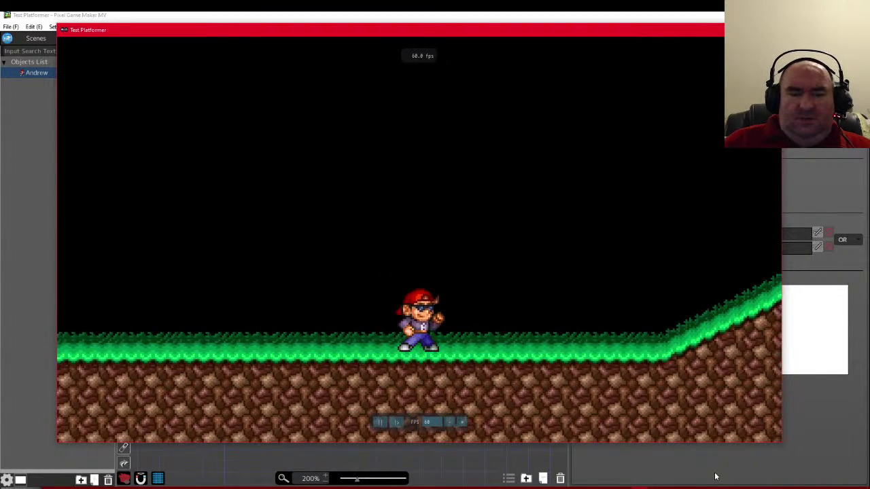
pyautogui.press('Right')
pyautogui.press('Left')
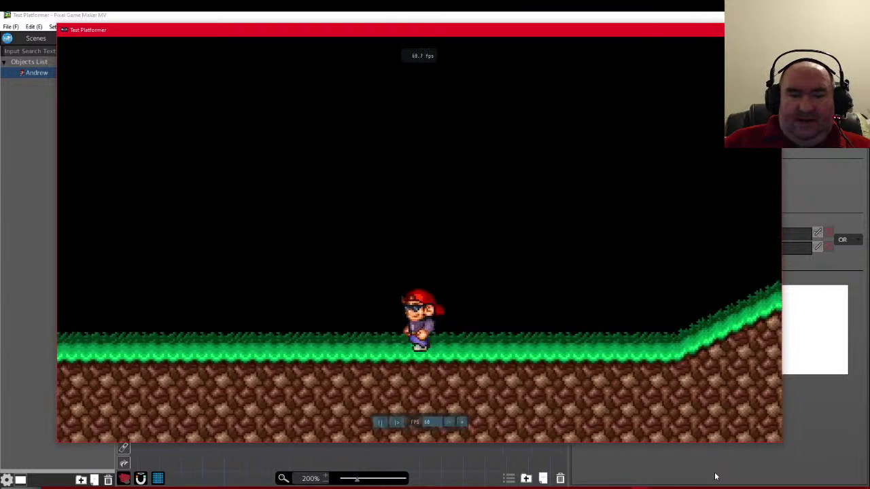
pyautogui.press('Right')
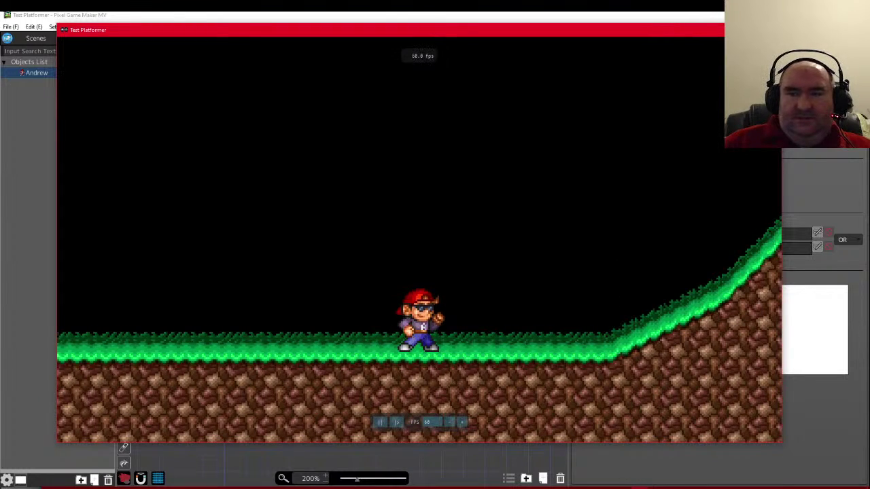
pyautogui.press('Escape')
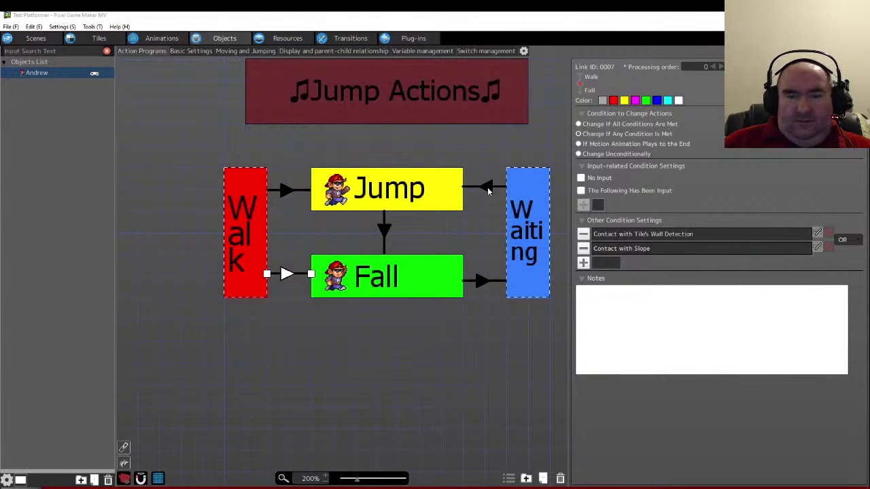
# - Check the input condition of the link from Waiting to Jump and straighten the link between the two actions
pyautogui.click(485, 187)
pyautogui.scroll(1, 479, 254)
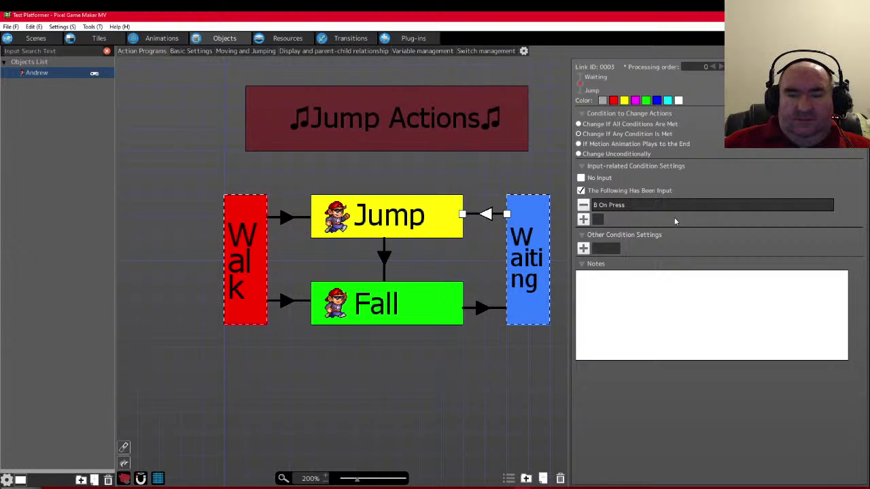
pyautogui.click(286, 218)
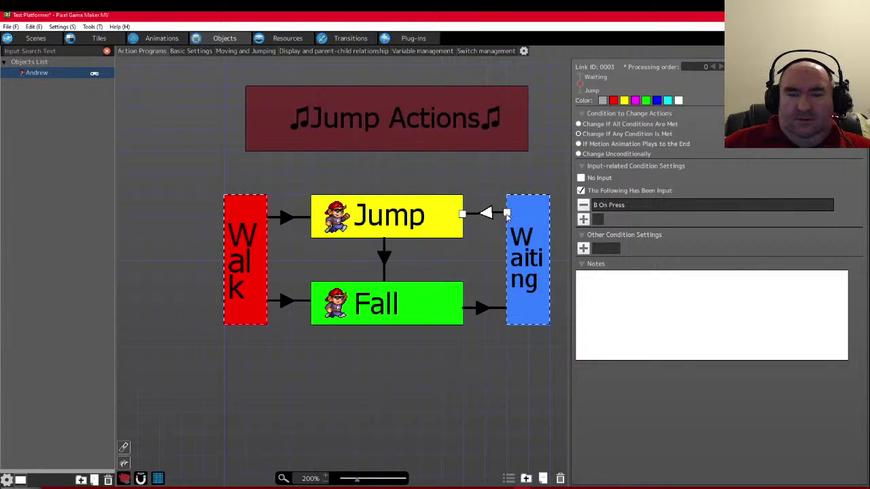
pyautogui.click(507, 217)
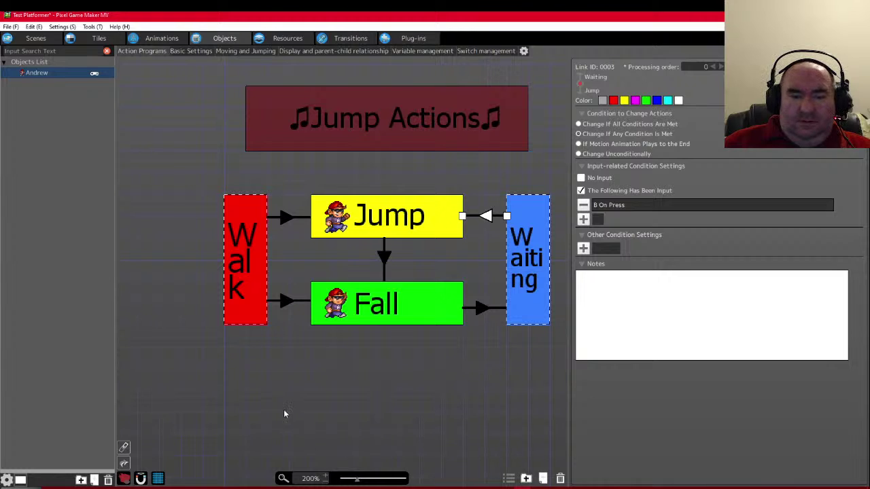
# - Move the Walk action slightly farther below Waiting and inspect the conditions of the two links between them
pyautogui.hscroll(-6, 283, 410)
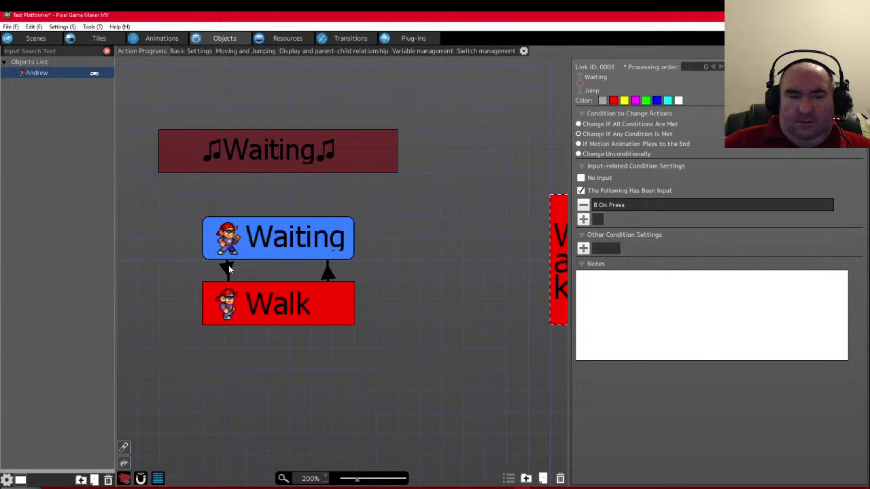
pyautogui.moveTo(236, 293); pyautogui.dragTo(236, 315)
pyautogui.click(230, 279)
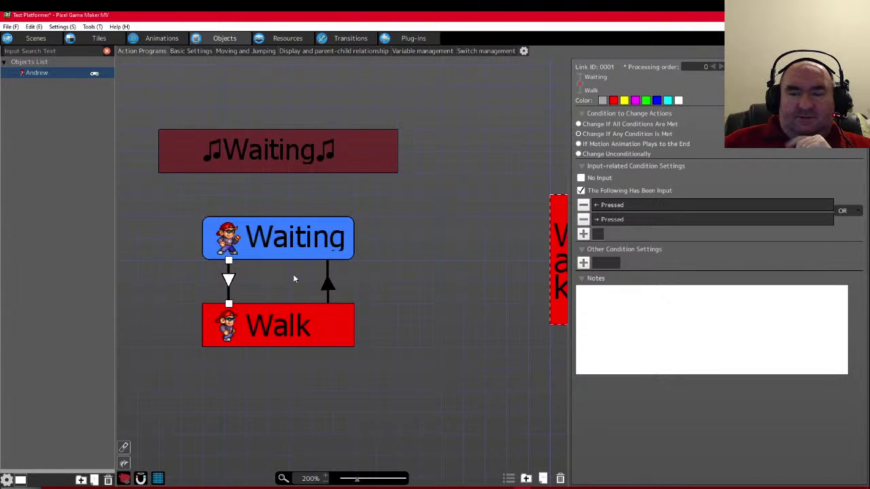
pyautogui.click(330, 286)
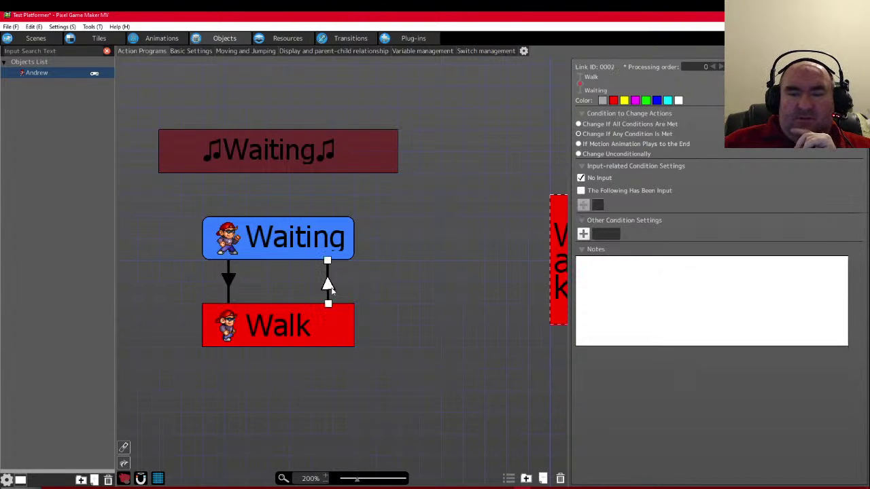
pyautogui.click(227, 278)
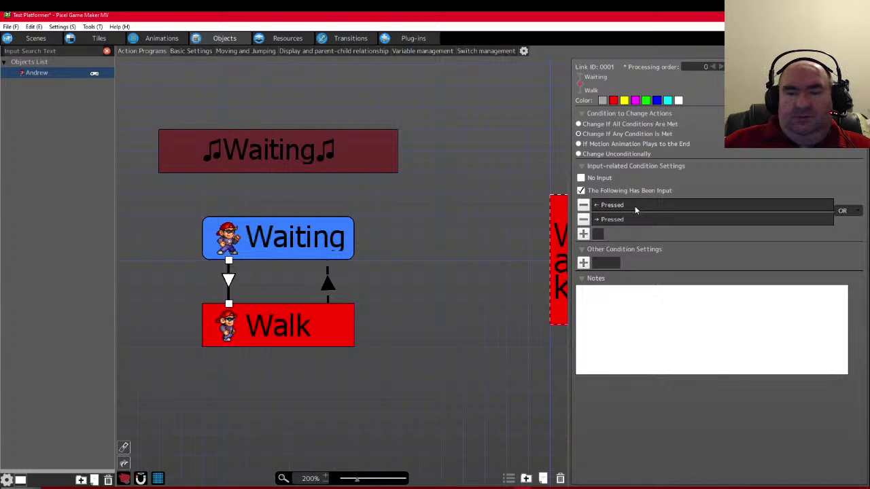
# - Delete the existing link from the Walk action to the Waiting action
pyautogui.click(327, 289)
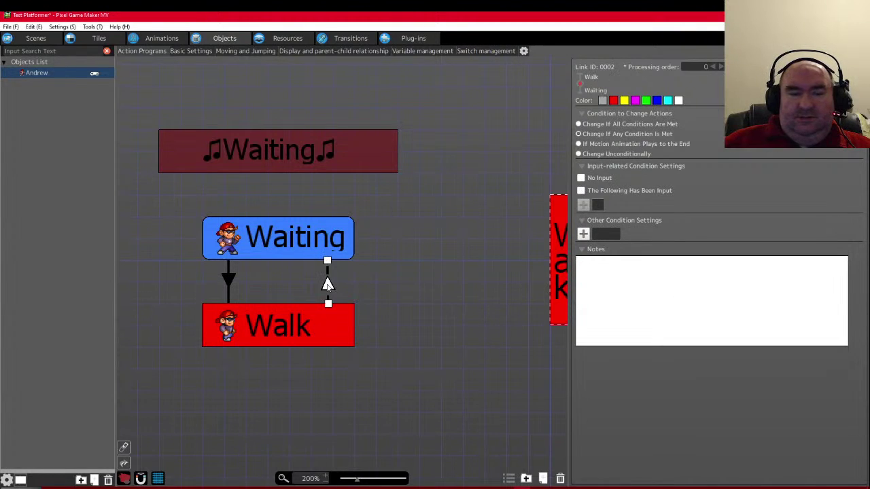
pyautogui.rightClick(329, 285)
pyautogui.click(367, 405)
# - Copy the Waiting to Walk link, paste it as a link from Walk to Waiting, and straighten it beside the original
pyautogui.click(229, 281)
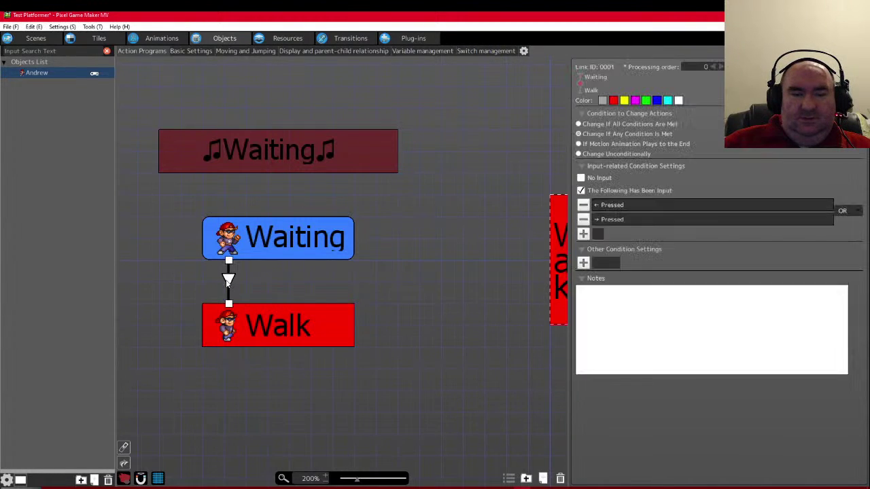
pyautogui.rightClick(229, 280)
pyautogui.click(252, 343)
pyautogui.click(252, 343)
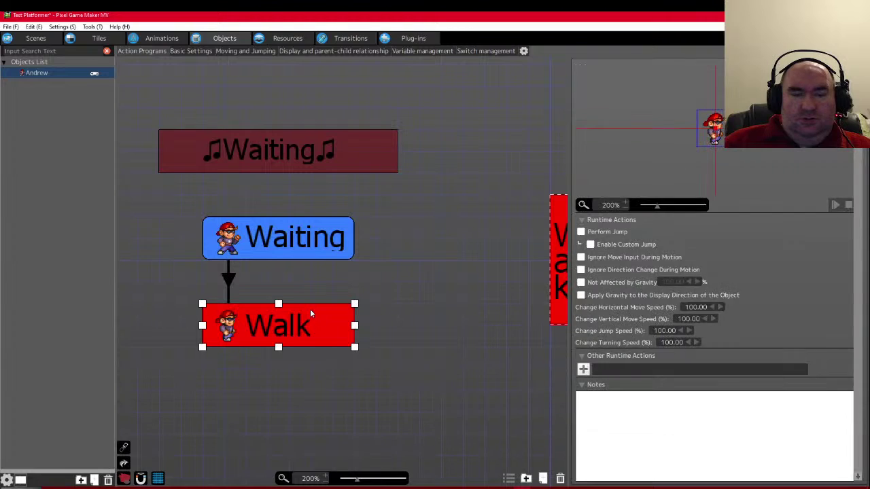
pyautogui.rightClick(312, 309)
pyautogui.click(333, 414)
pyautogui.click(326, 248)
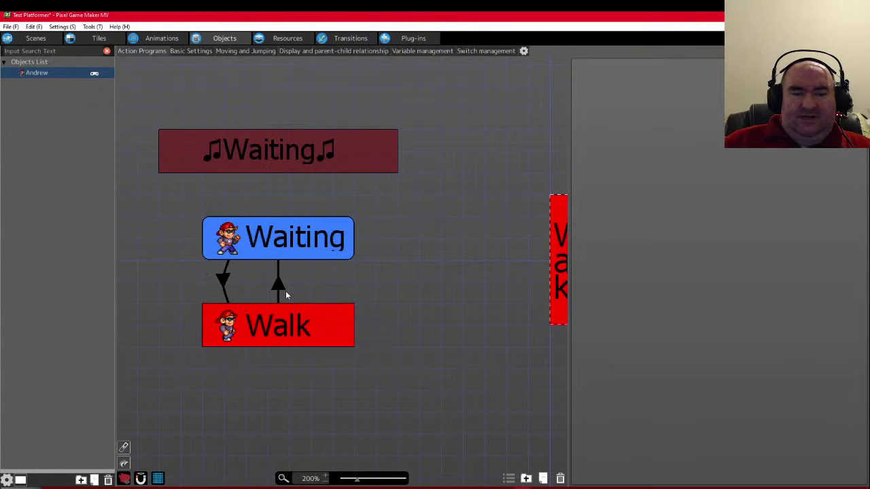
pyautogui.click(282, 279)
pyautogui.moveTo(280, 265); pyautogui.dragTo(318, 267)
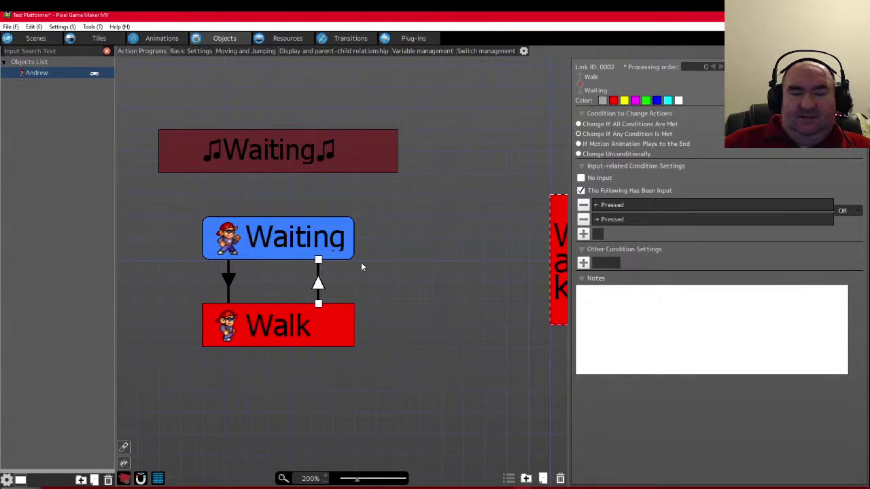
# - Set the trigger type of both the ← and → input conditions on the Walk to Waiting link to Releasing
pyautogui.doubleClick(726, 207)
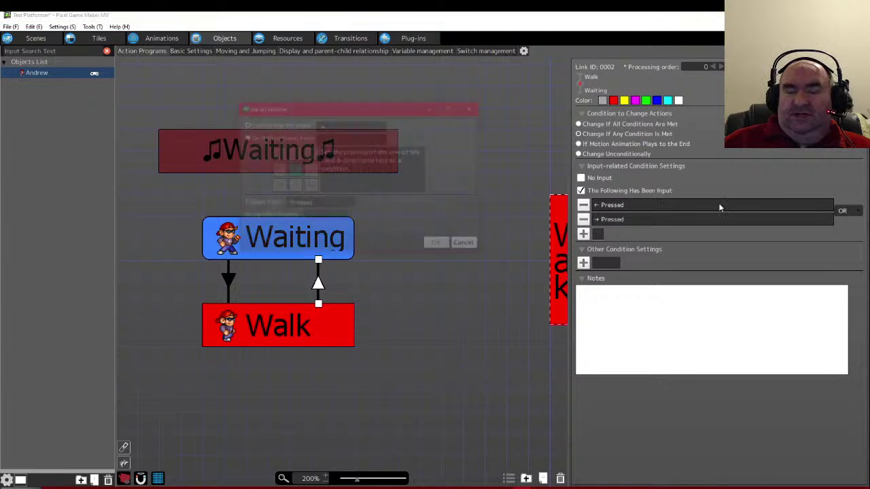
pyautogui.click(322, 204)
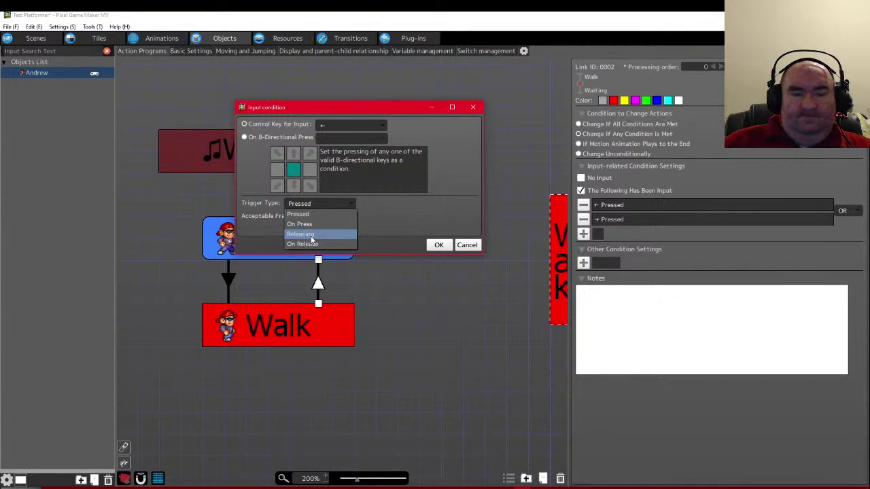
pyautogui.click(300, 234)
pyautogui.click(439, 244)
pyautogui.doubleClick(711, 223)
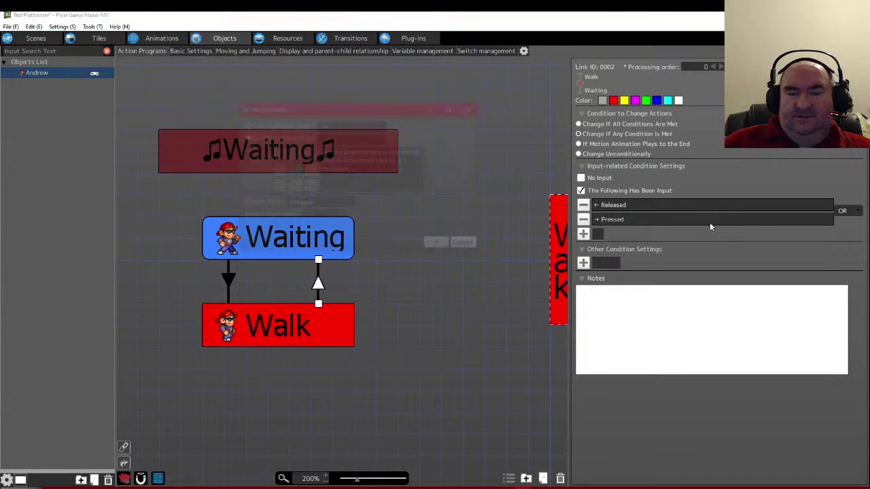
pyautogui.click(314, 203)
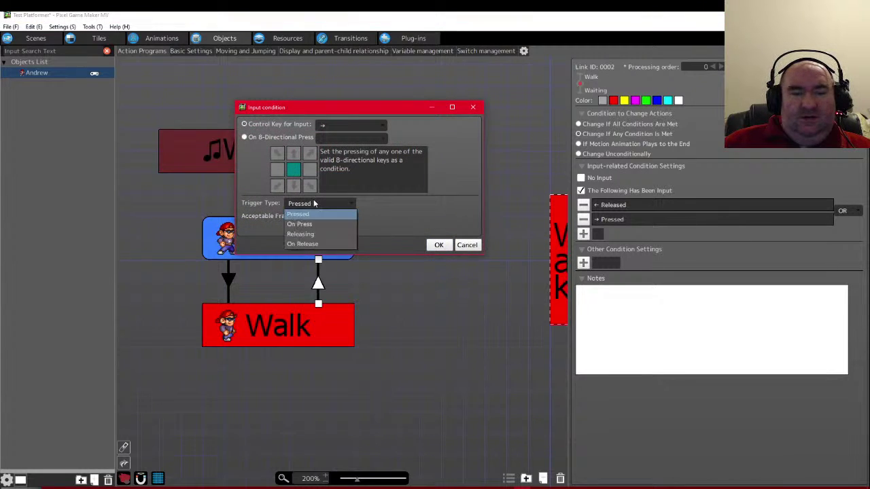
pyautogui.click(320, 203)
pyautogui.click(316, 204)
pyautogui.click(309, 234)
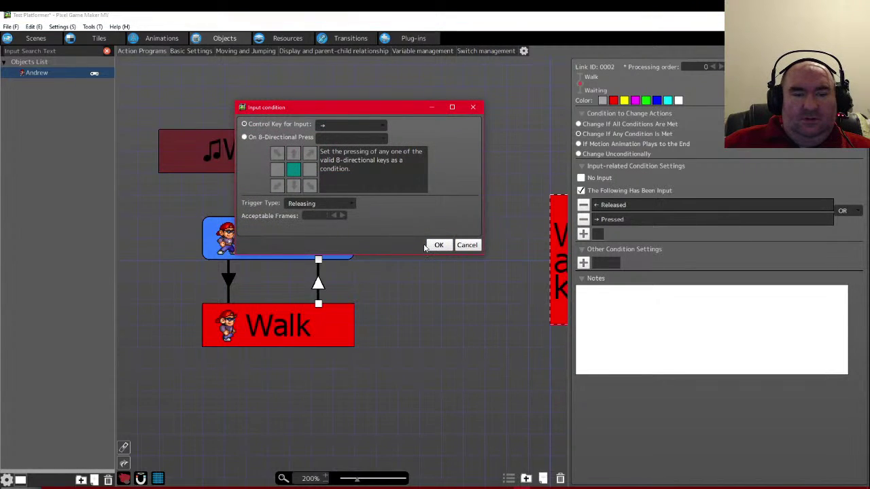
pyautogui.click(439, 244)
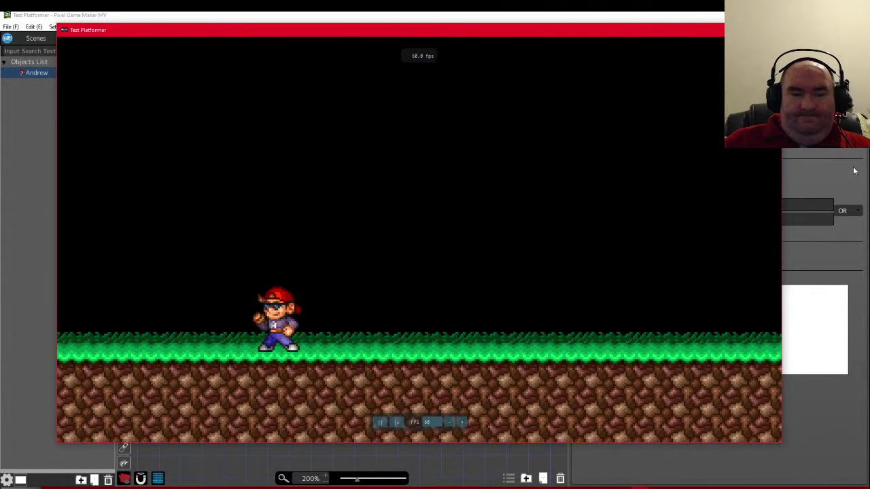
# - Close the test game and review the input conditions of the links between Waiting and Walk
pyautogui.press('Escape')
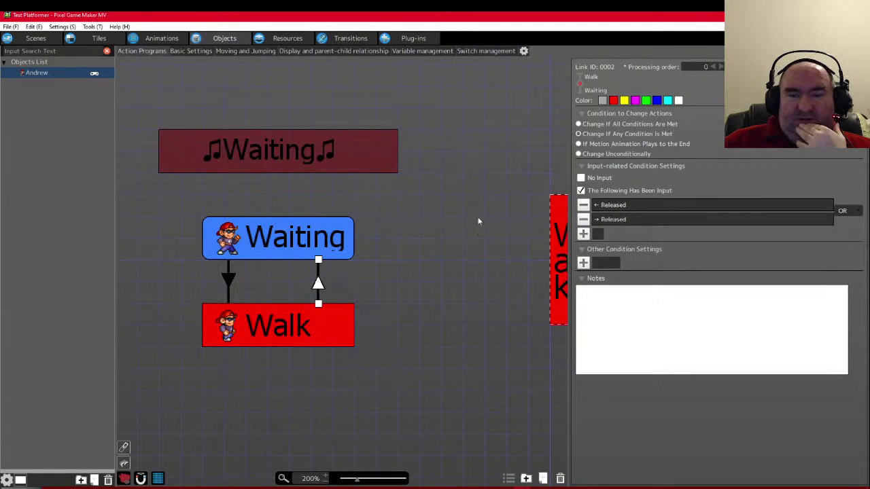
pyautogui.click(229, 279)
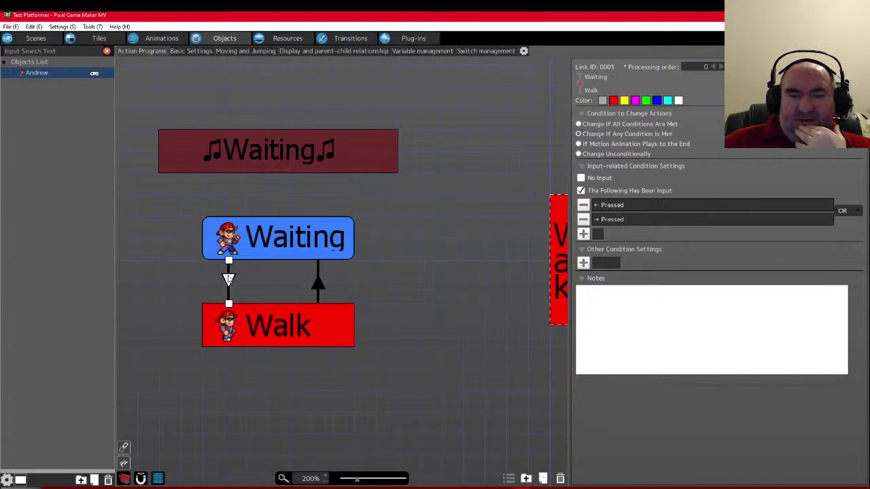
pyautogui.doubleClick(640, 209)
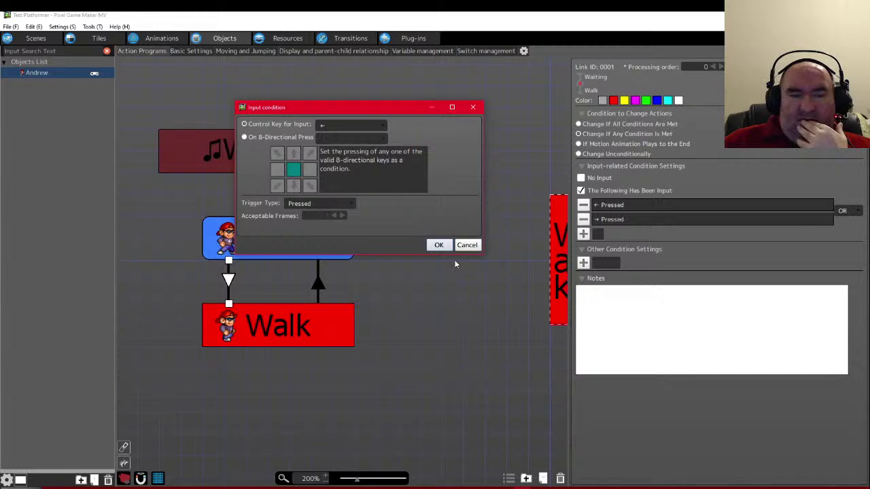
pyautogui.click(440, 245)
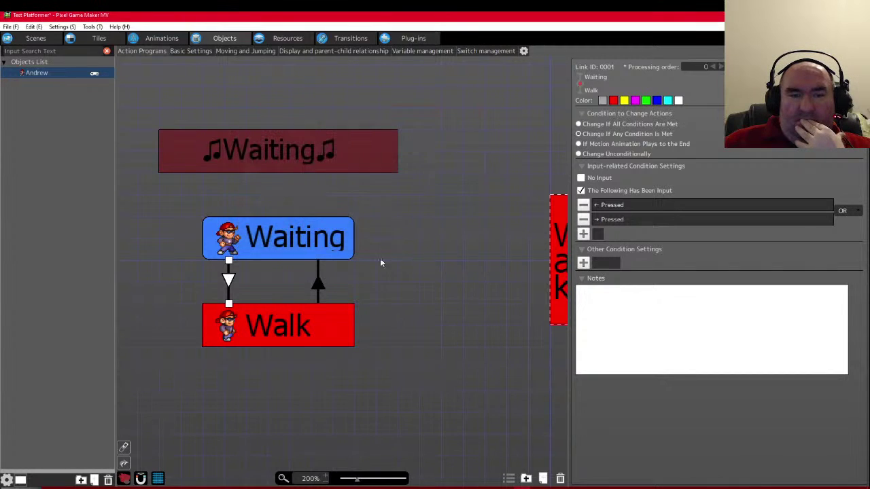
pyautogui.click(320, 284)
pyautogui.click(315, 234)
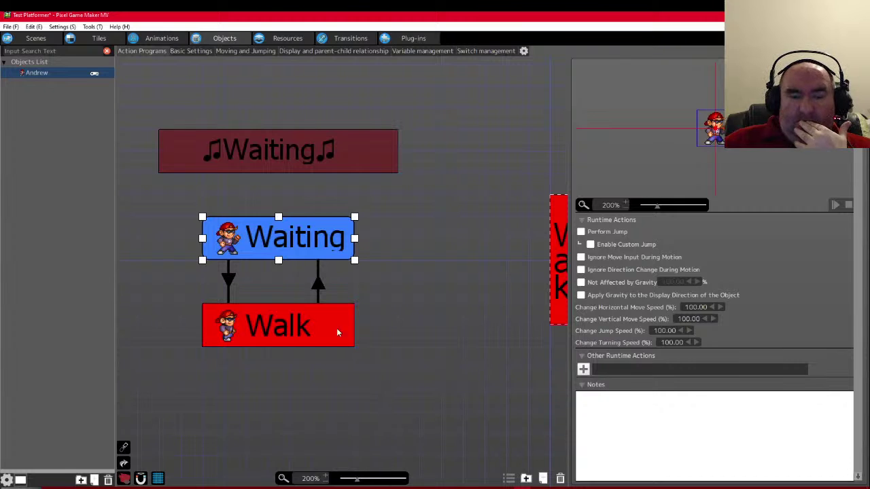
# - Examine the Jump Actions group, checking the conditions on the links from Walk to Jump, Jump to Fall, and Walk to Fall
pyautogui.hscroll(6, 248, 267)
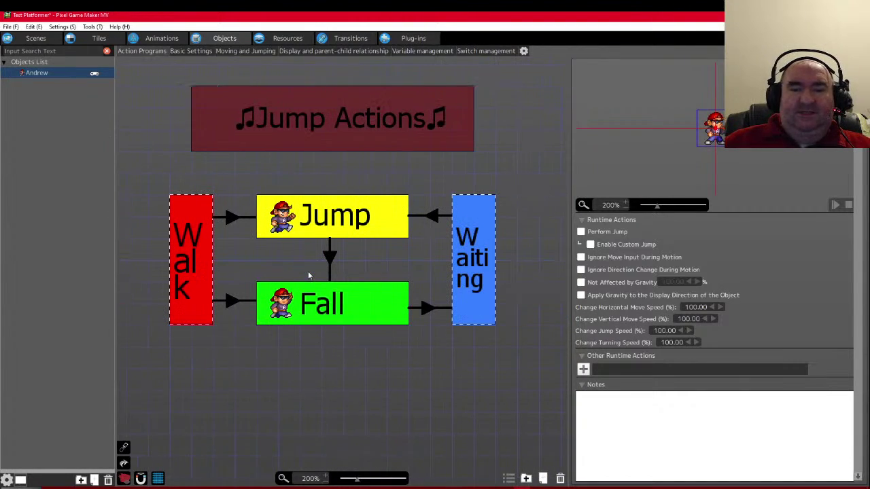
pyautogui.click(232, 217)
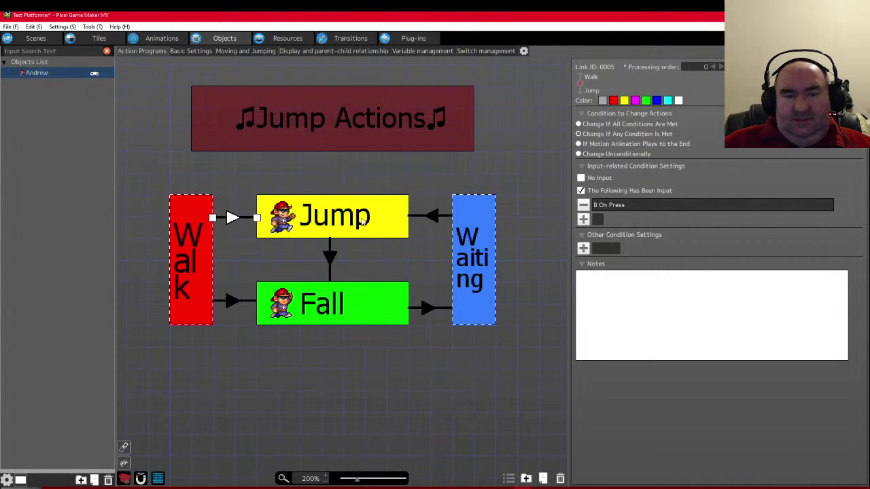
pyautogui.click(331, 258)
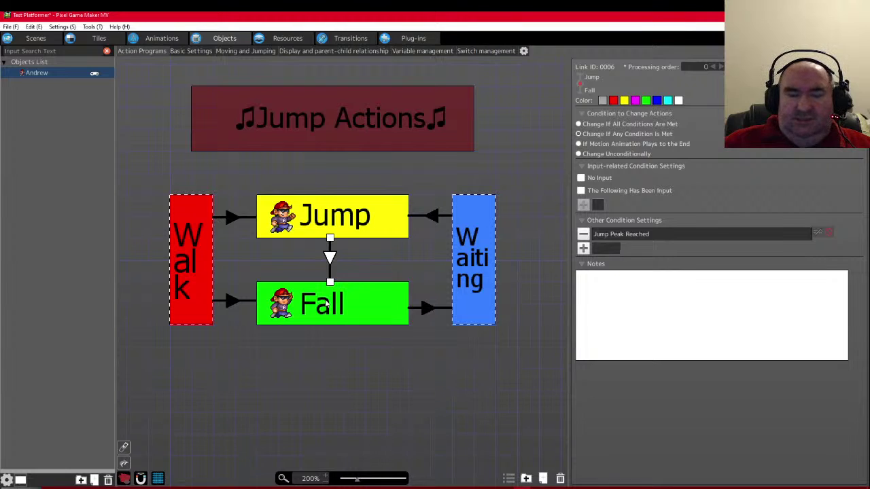
pyautogui.click(327, 308)
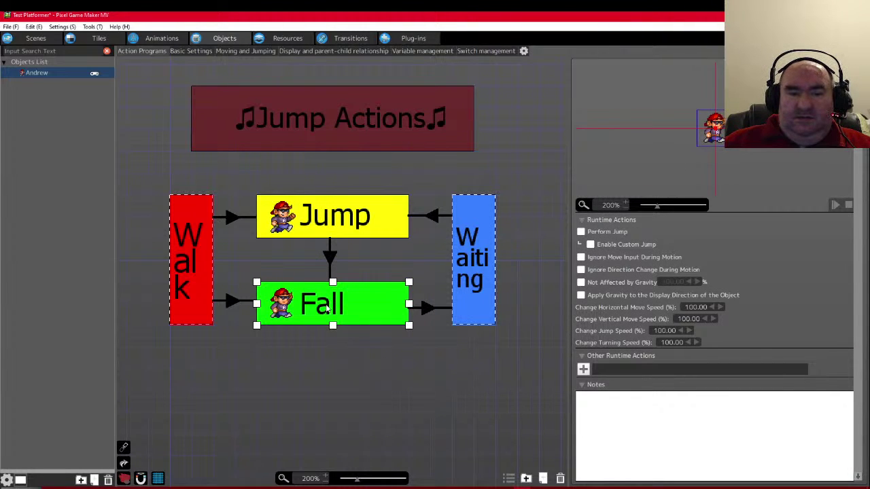
pyautogui.click(232, 303)
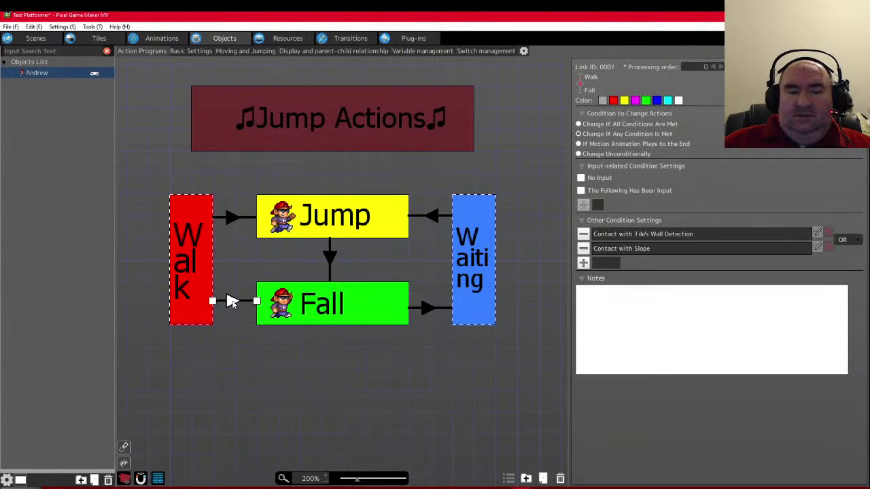
pyautogui.click(193, 298)
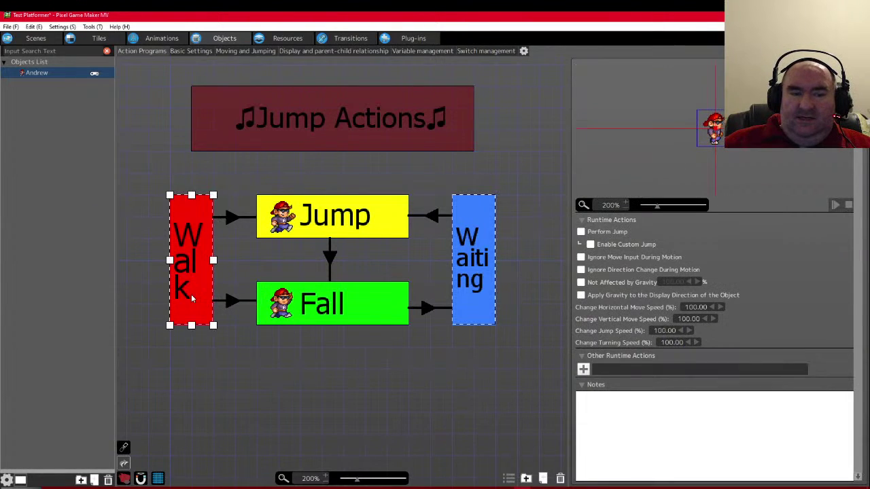
# - Set the slope contact direction to From Top in the Contact with Slope condition of the Walk to Fall link
pyautogui.click(230, 301)
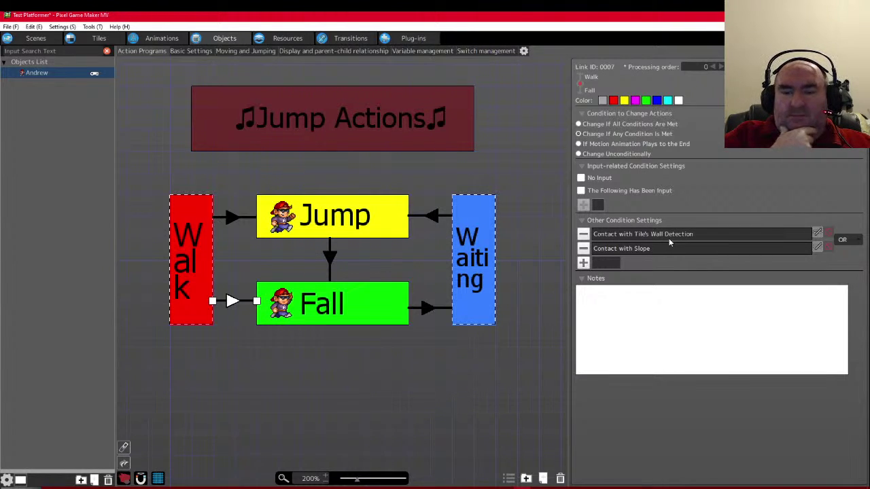
pyautogui.doubleClick(636, 248)
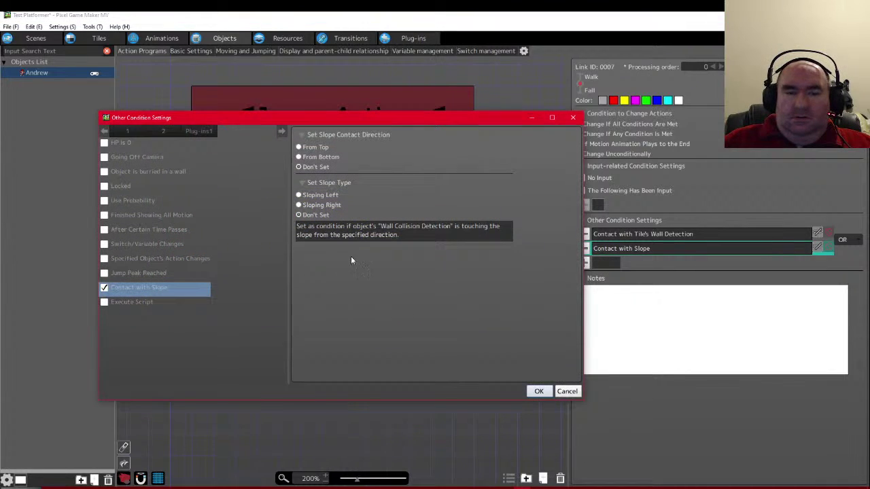
pyautogui.click(297, 148)
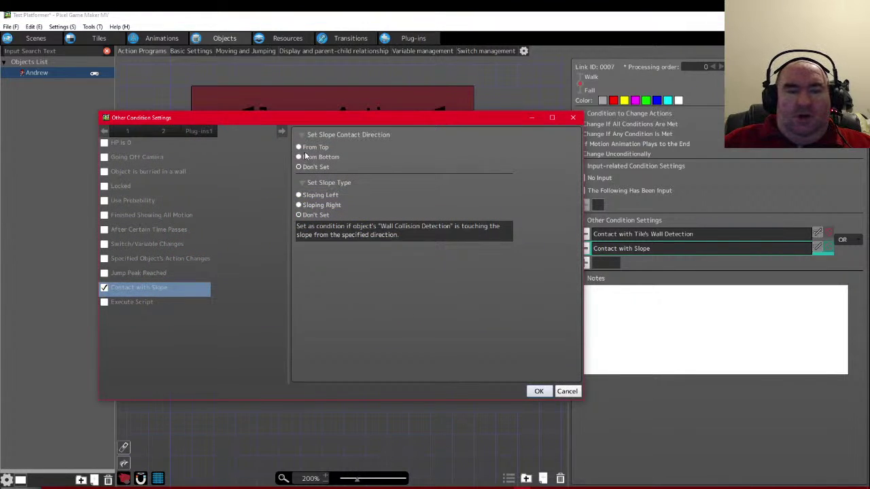
pyautogui.click(539, 392)
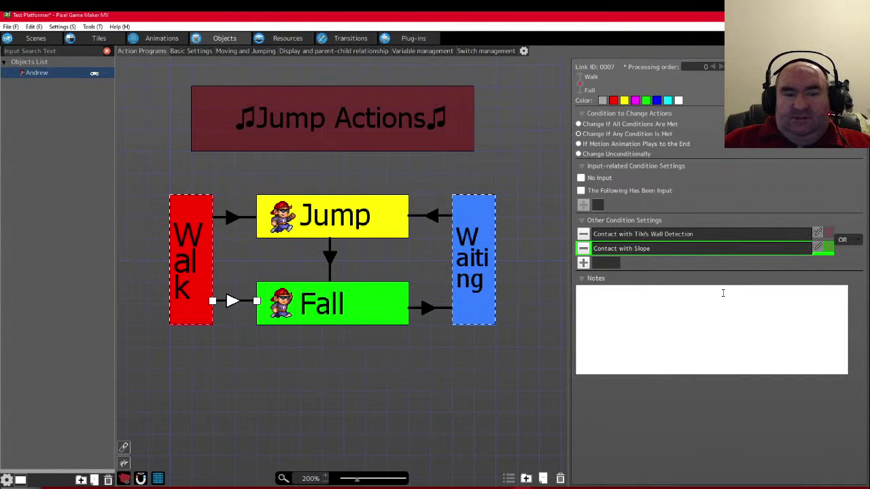
# - Set the Contact with Slope condition on the Fall to Waiting link to the contact direction From Top
pyautogui.click(429, 309)
pyautogui.doubleClick(647, 249)
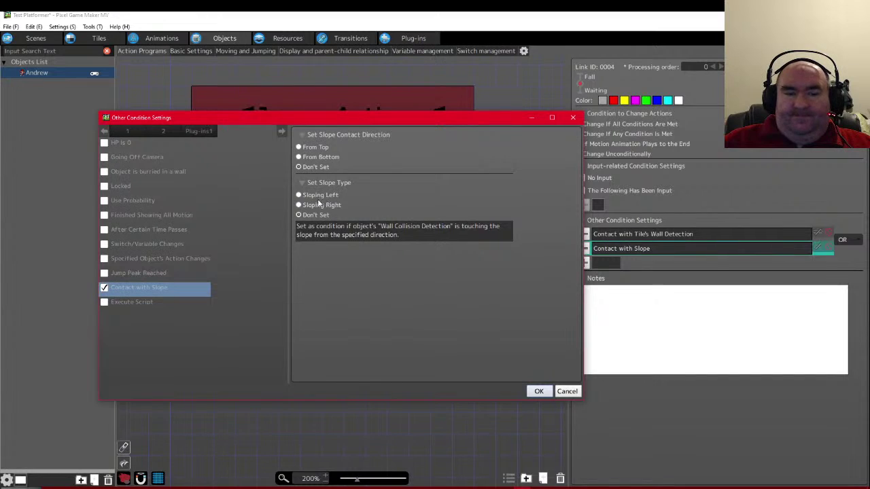
pyautogui.click(539, 392)
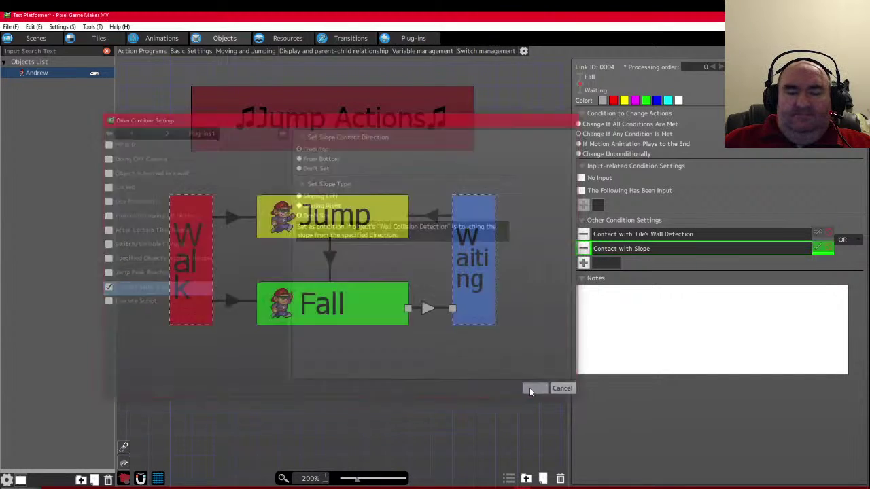
pyautogui.click(447, 360)
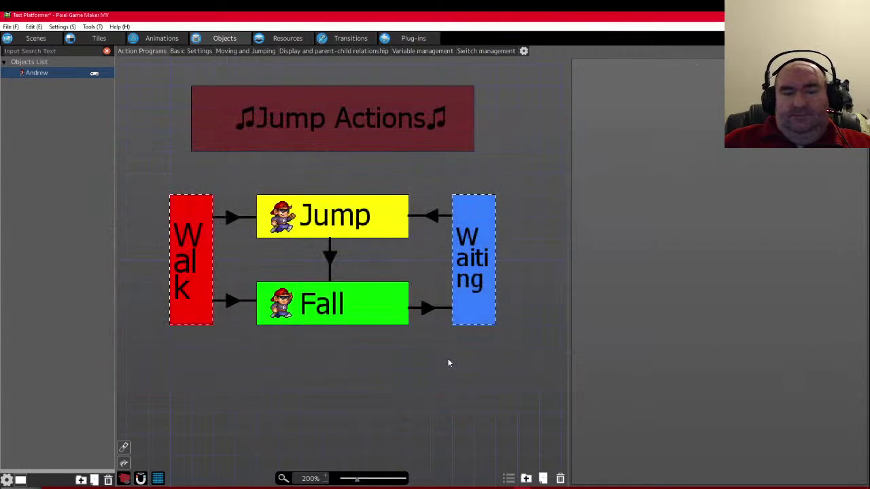
# - Combine the tile wall detection and slope contact conditions on the Walk to Fall link with AND
pyautogui.click(225, 301)
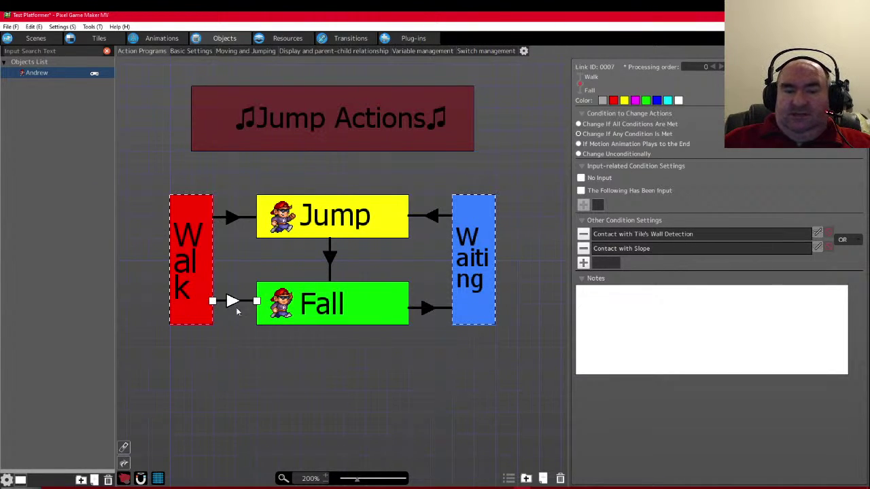
pyautogui.click(842, 239)
pyautogui.click(843, 250)
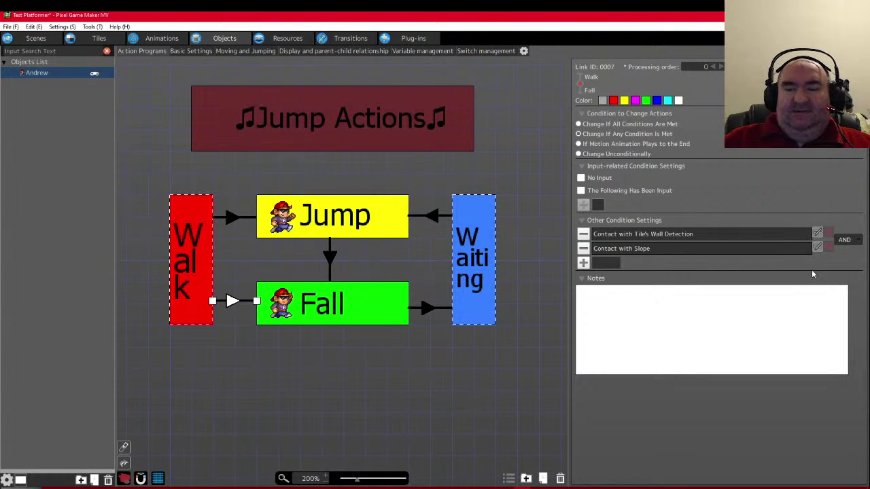
pyautogui.click(686, 236)
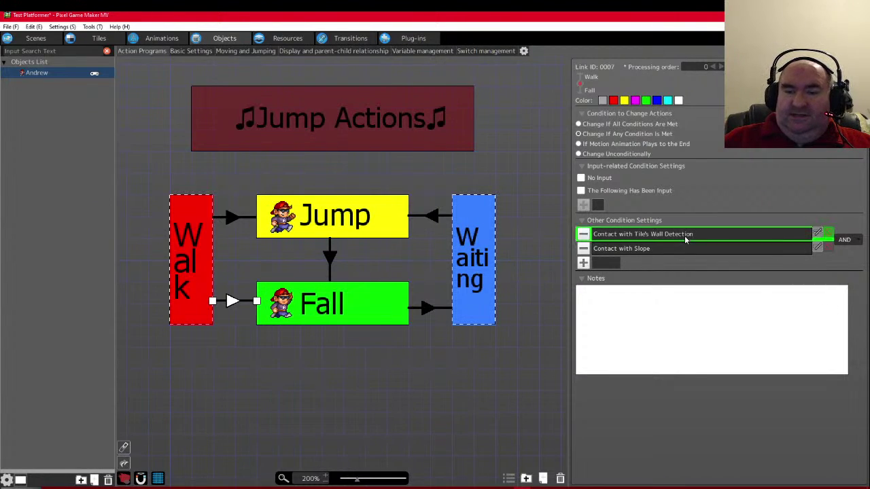
pyautogui.click(675, 251)
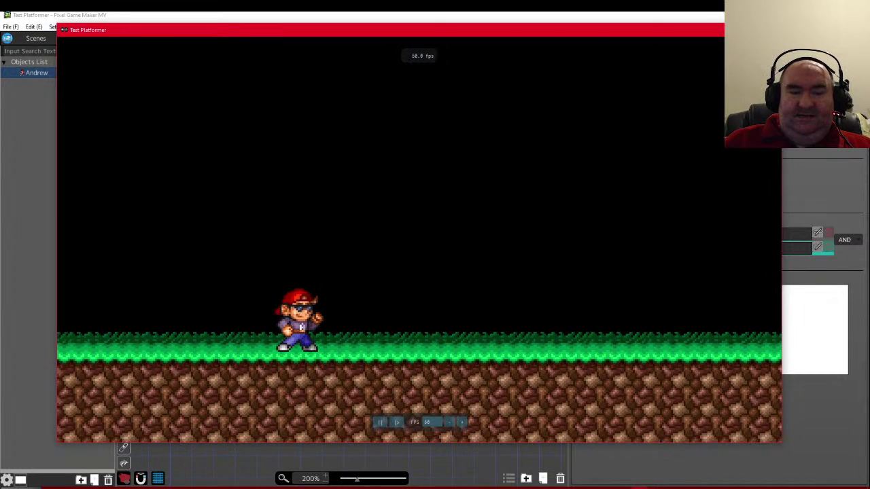
# - Test walking in both directions and jumping on the flat ground before the slope in the running game, and end the test play
pyautogui.press('Left')
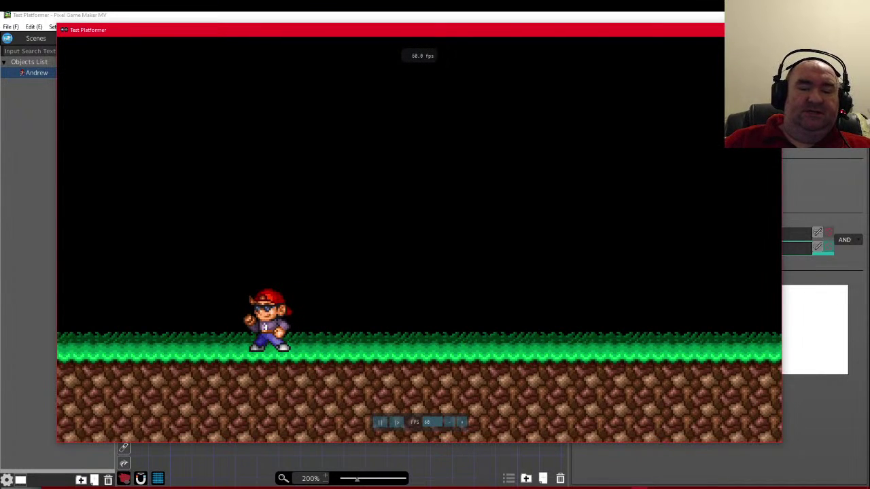
pyautogui.press('Right')
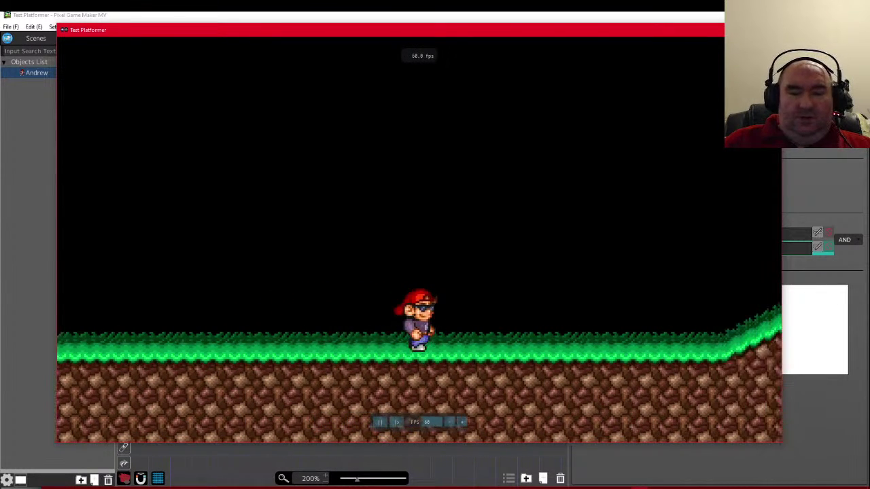
pyautogui.press('space')
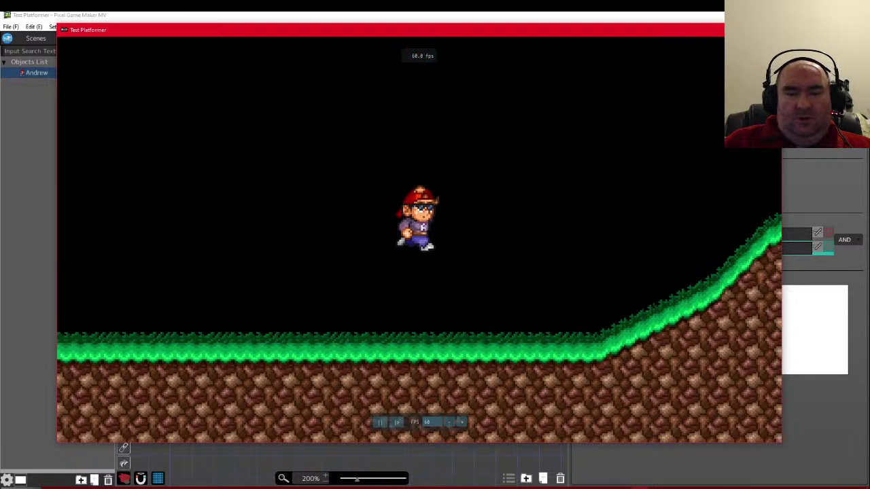
pyautogui.press('Right')
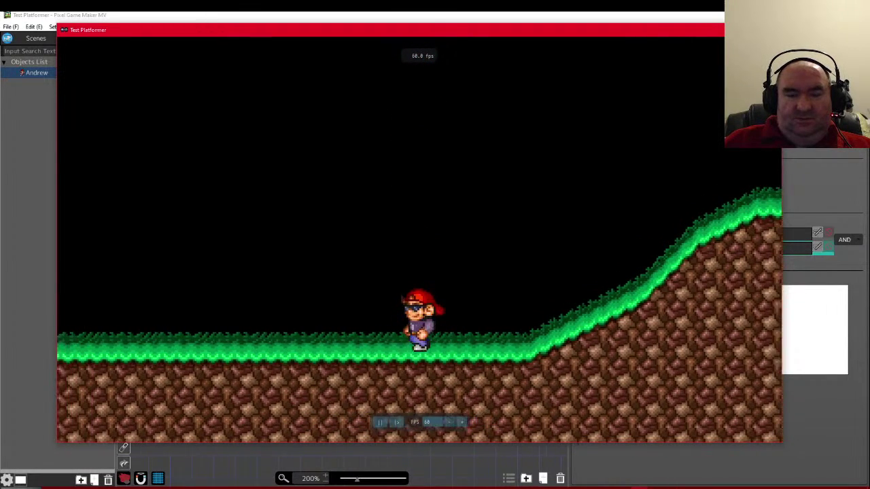
pyautogui.press('Left')
pyautogui.press('Right')
pyautogui.press('Left')
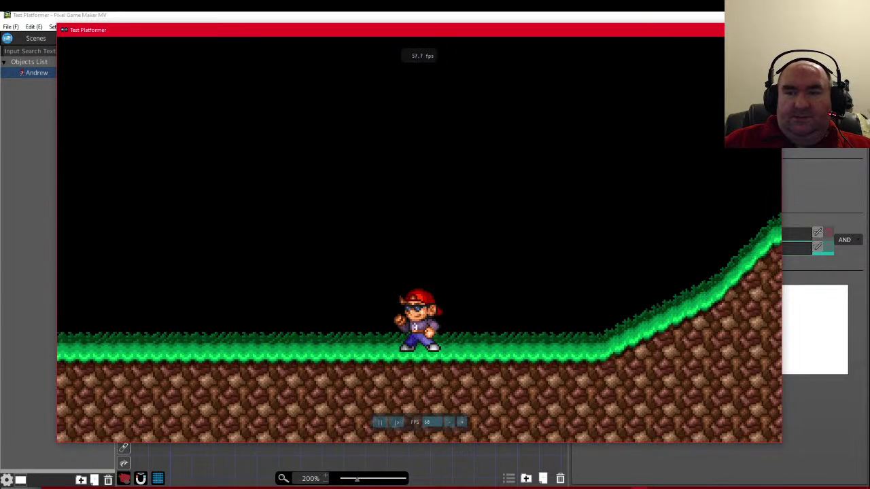
pyautogui.press('Escape')
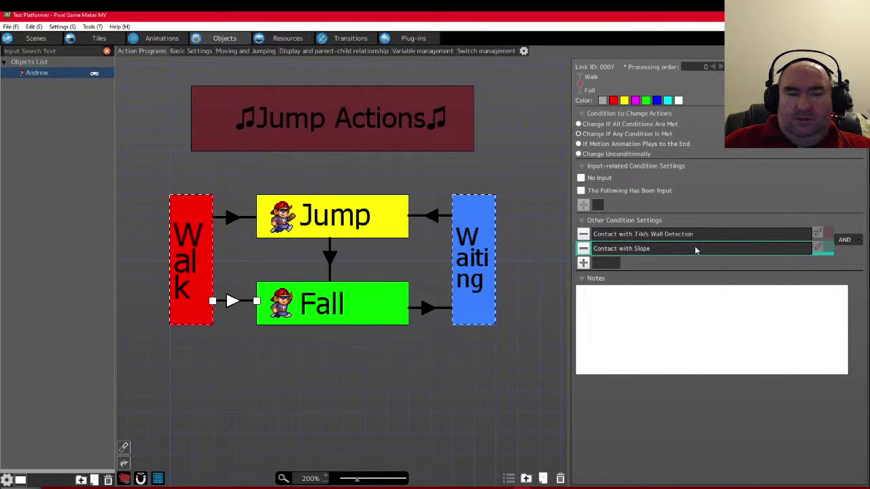
# - Cut the Walk to Fall link from the Jump Actions group
pyautogui.click(824, 248)
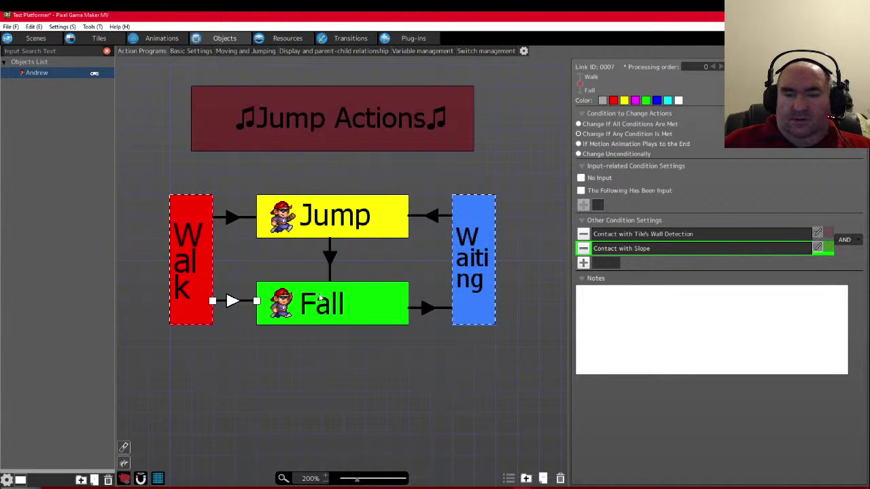
pyautogui.rightClick(230, 301)
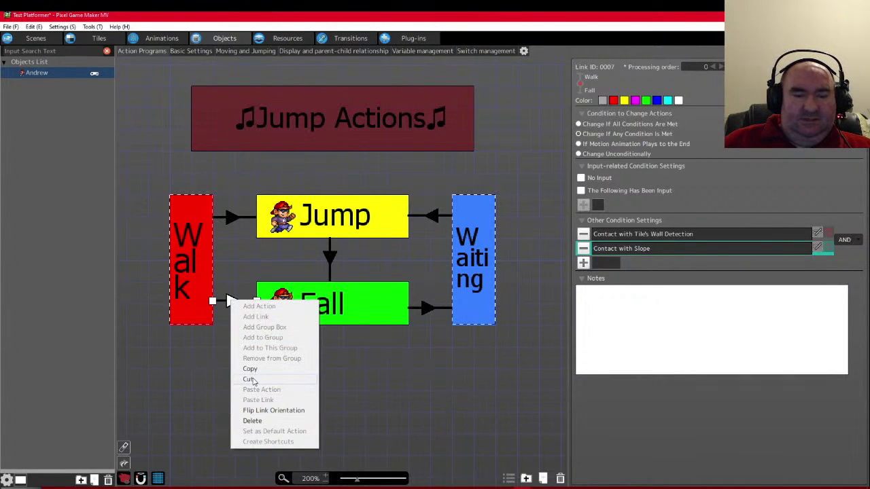
pyautogui.click(249, 379)
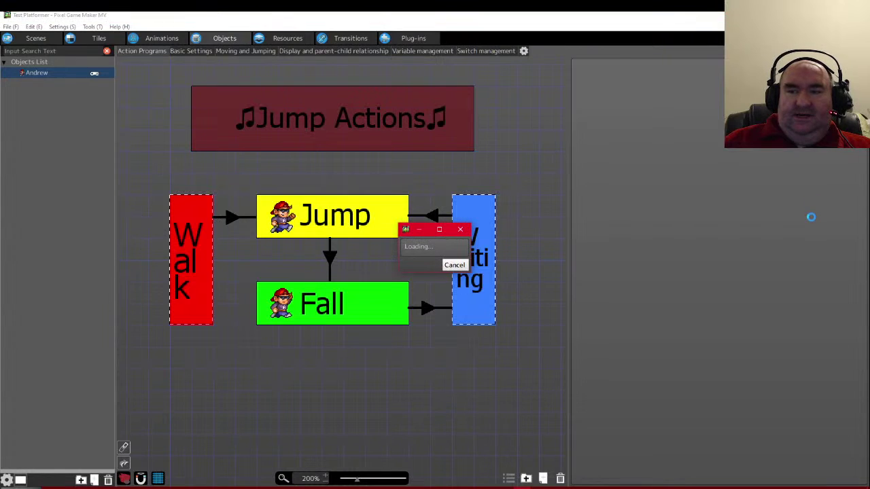
# - Test play turning and walking with the Walk to Fall link removed, and close the game
pyautogui.press('Right')
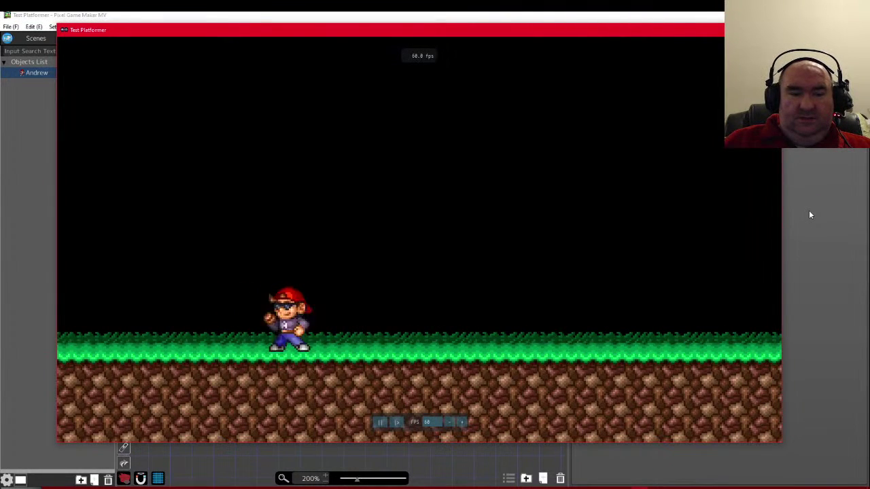
pyautogui.press('Left')
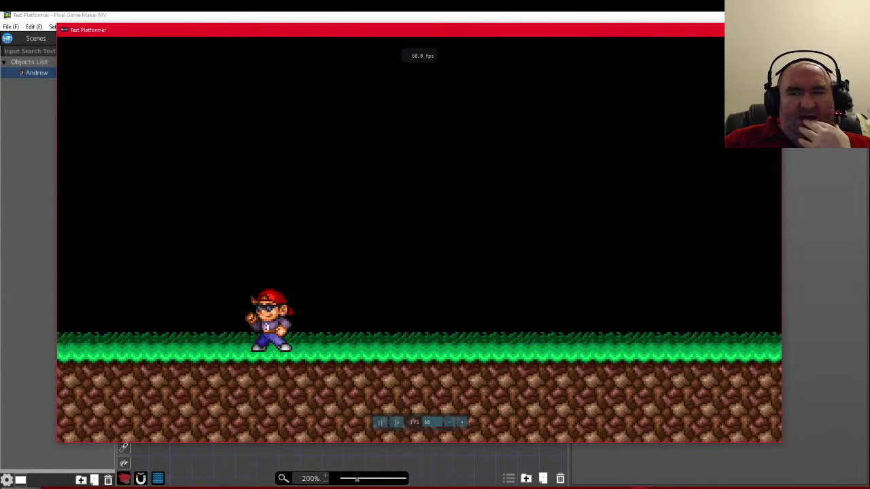
pyautogui.press('Escape')
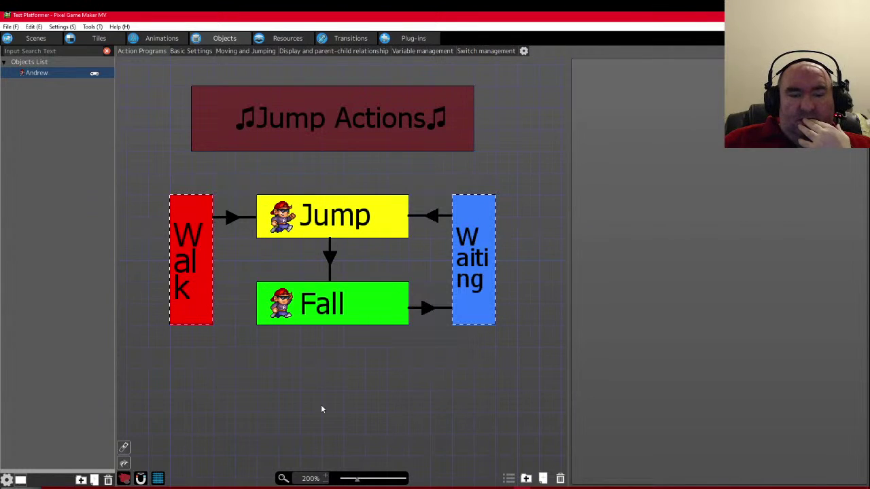
# - Combine the left and right Released input conditions on the Walk to Waiting link with AND
pyautogui.hscroll(-5, 303, 369)
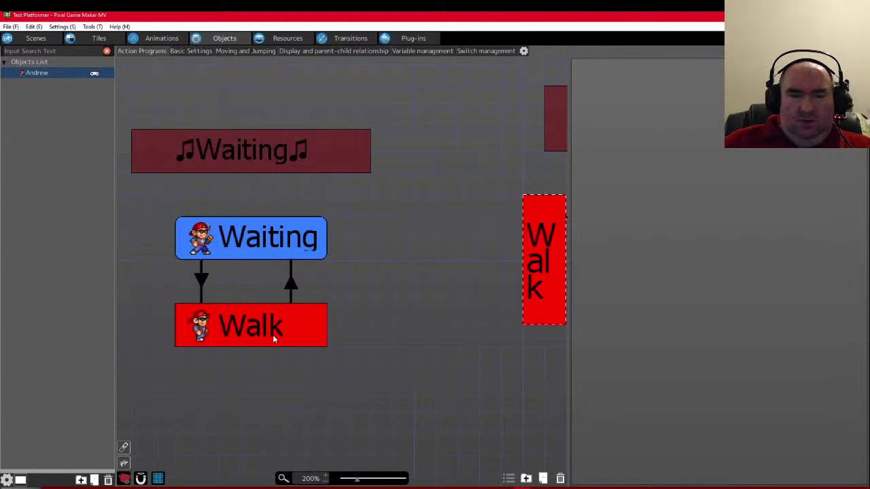
pyautogui.click(284, 278)
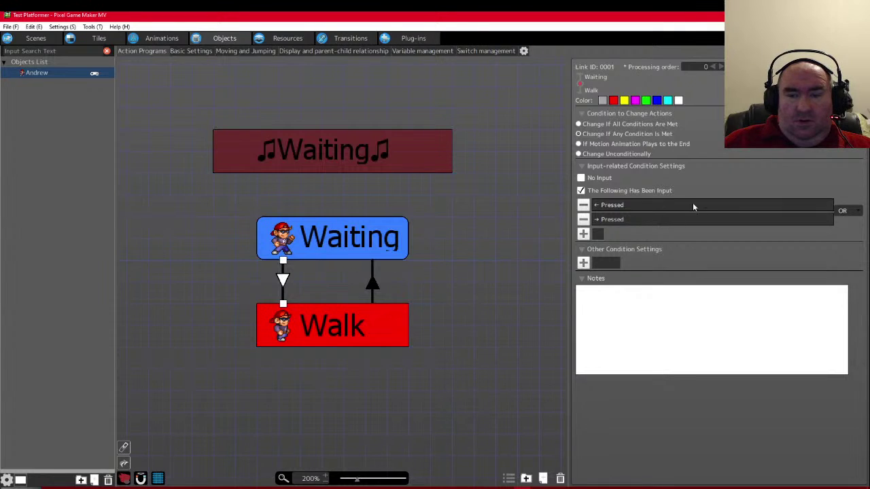
pyautogui.click(372, 284)
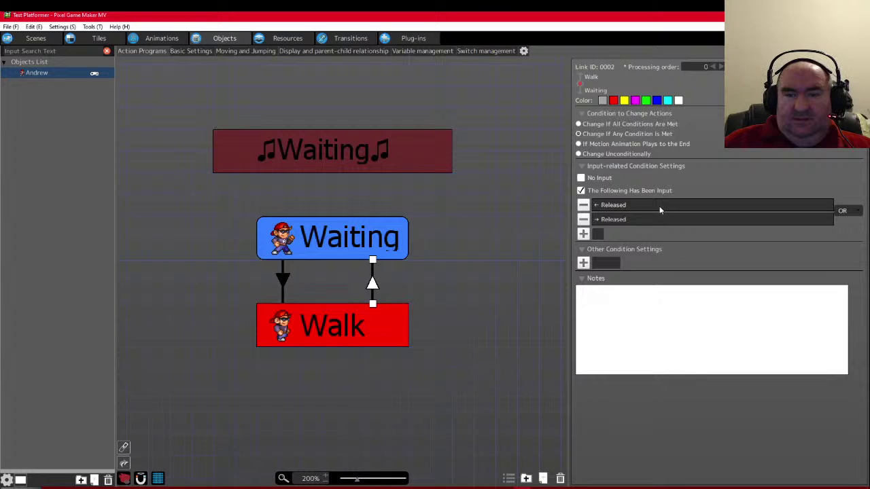
pyautogui.click(862, 211)
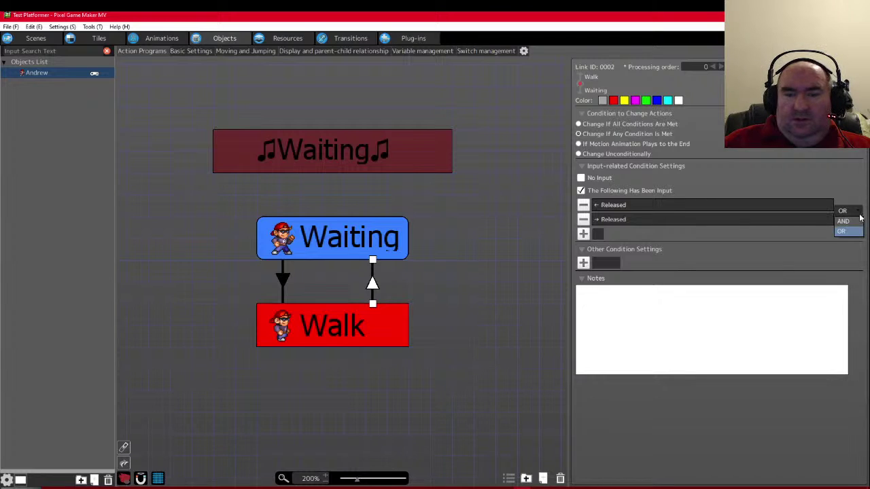
pyautogui.click(856, 223)
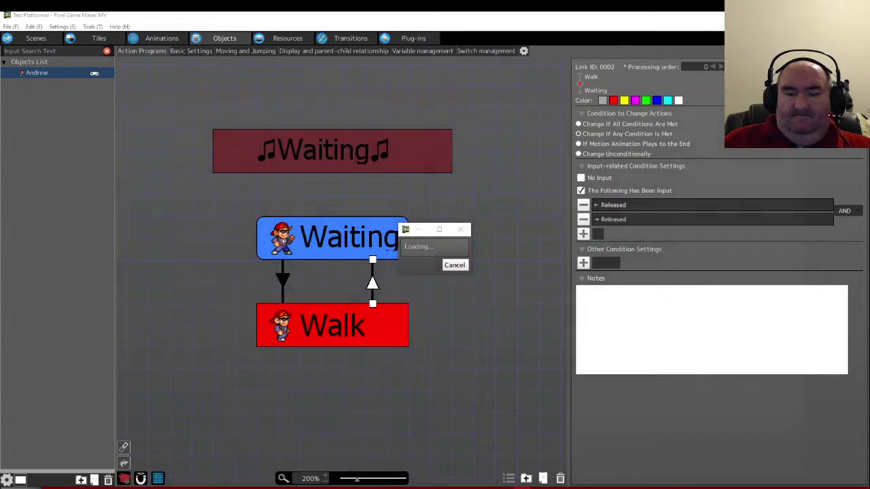
# - Test play walking and repeated jumping across the flat ground, on the uphill slope and over the hilltop
pyautogui.press('Right')
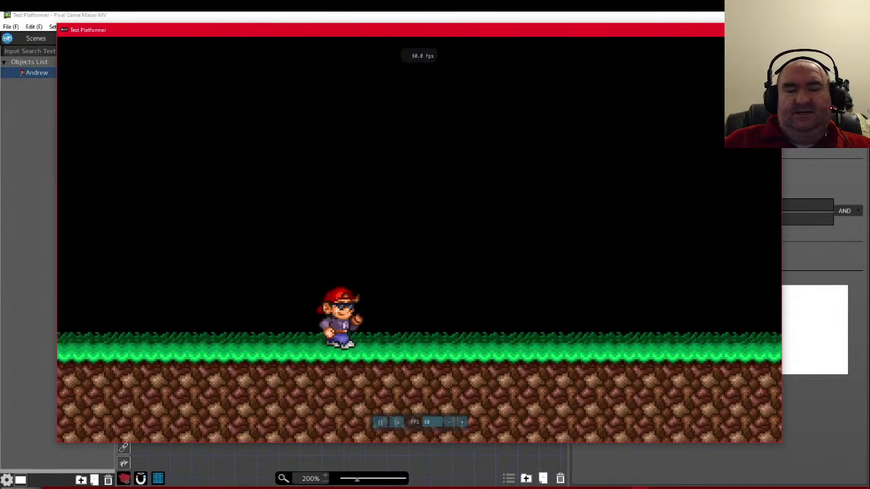
pyautogui.press('space')
pyautogui.press('space')
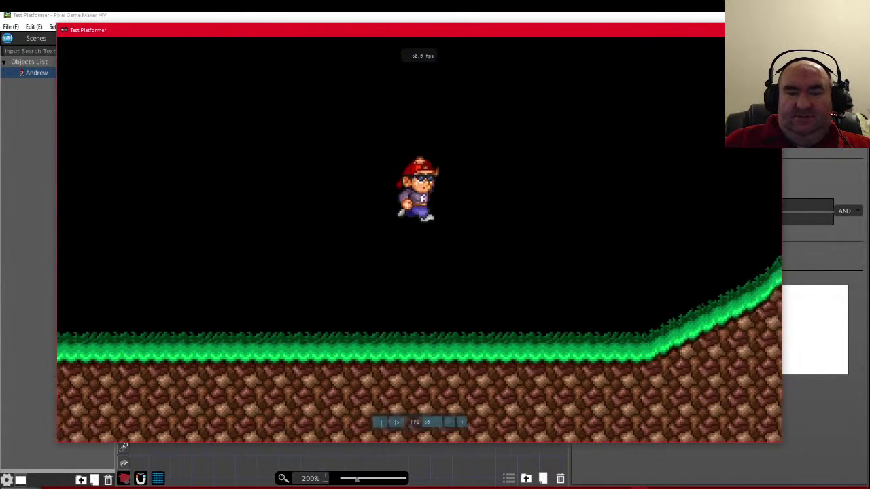
pyautogui.press('space')
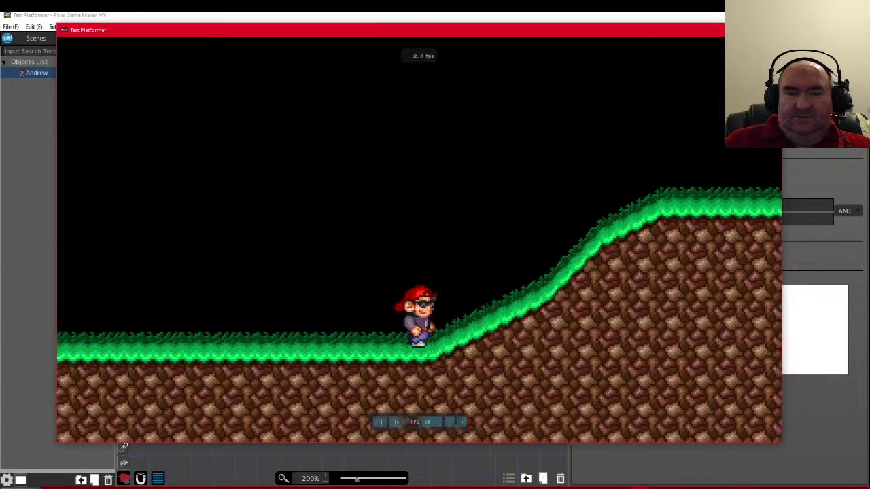
pyautogui.press('space')
pyautogui.press('space')
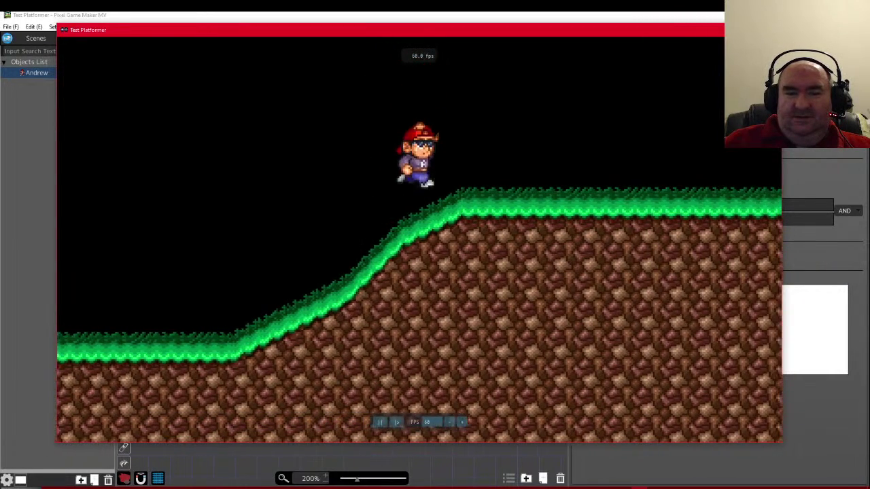
pyautogui.press('space')
pyautogui.press('Left')
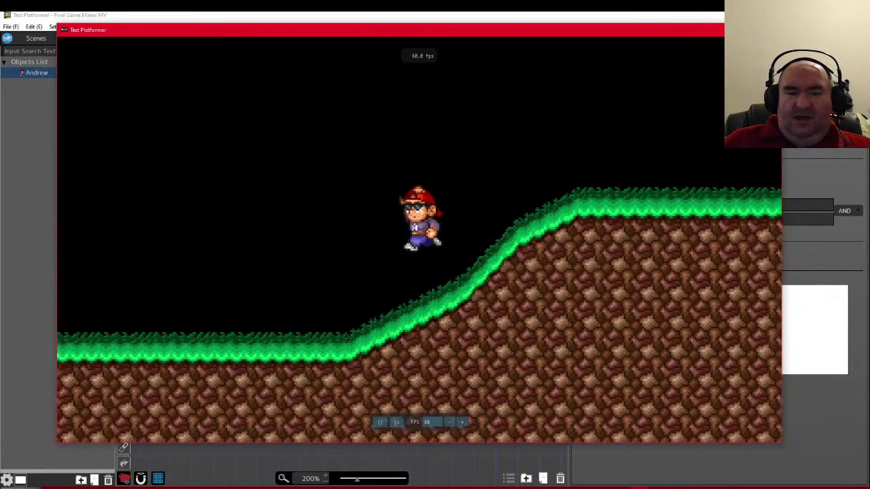
pyautogui.press('Right')
pyautogui.press('space')
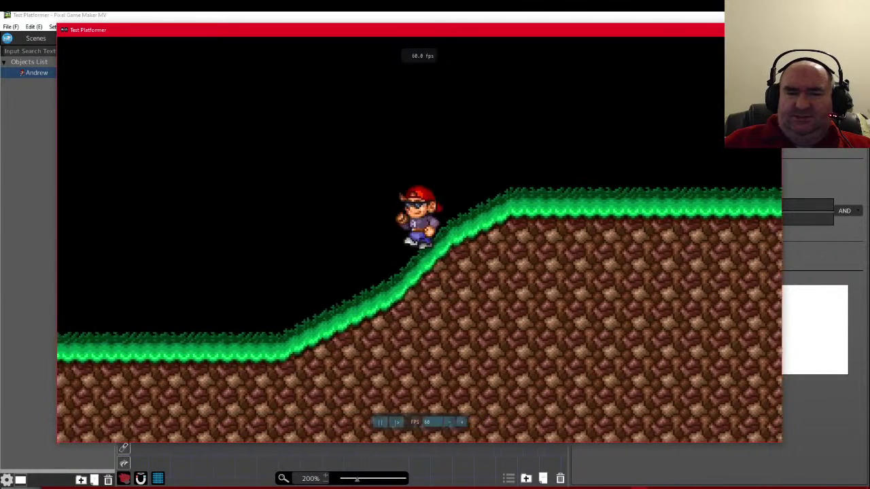
pyautogui.press('space')
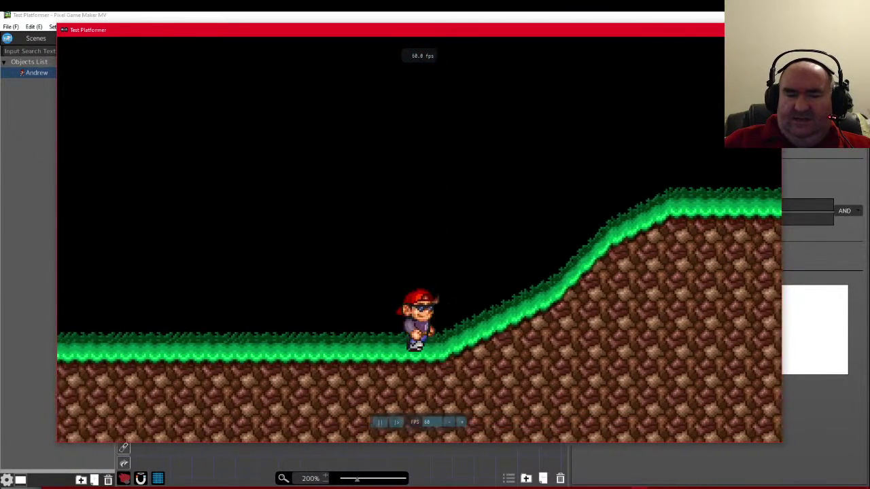
pyautogui.press('space')
pyautogui.press('space')
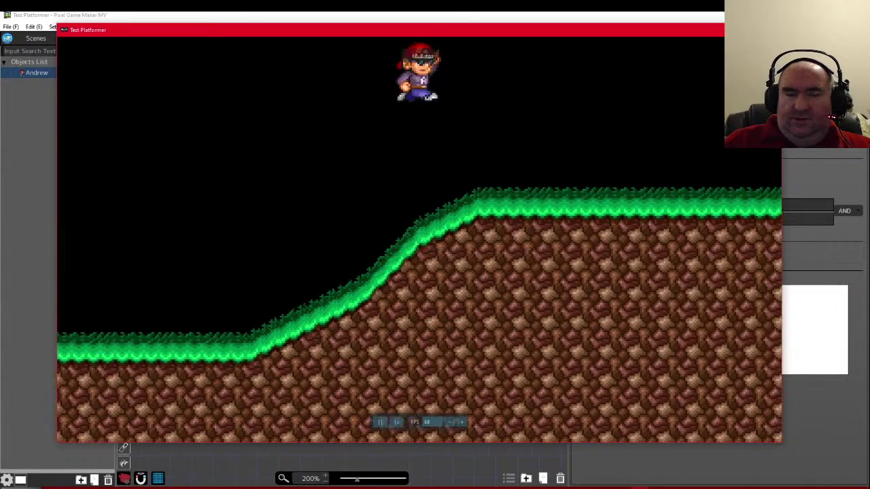
pyautogui.press('space')
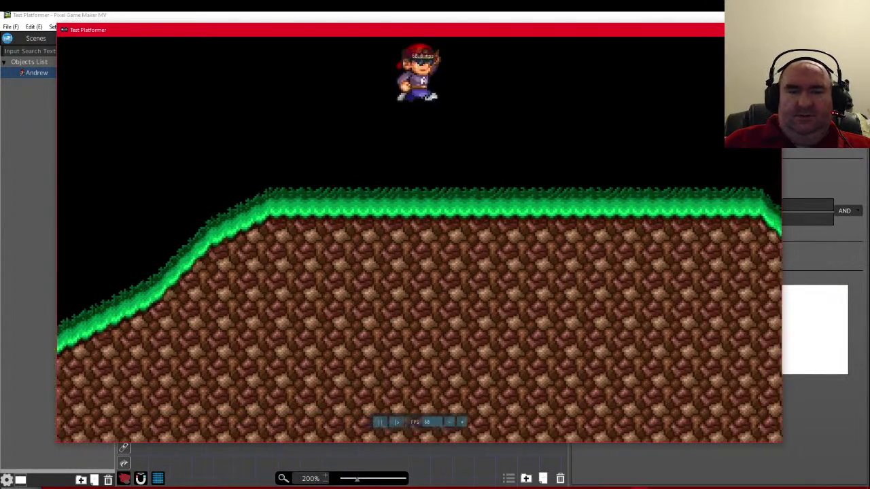
pyautogui.press('space')
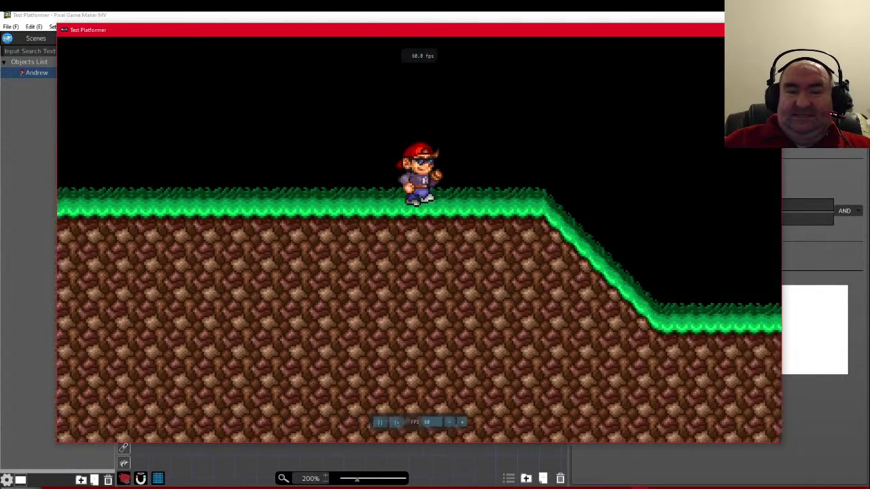
# - Test jumping over the downhill slope and lower ground in both directions, and end the test play
pyautogui.press('space')
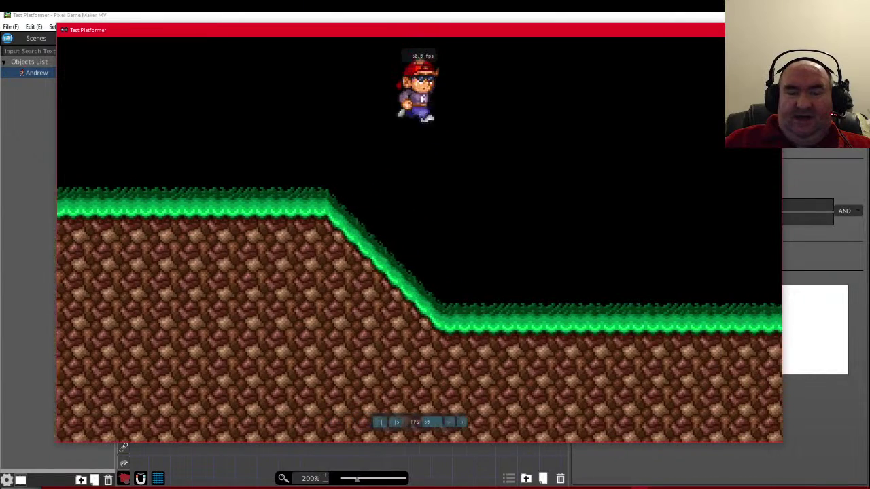
pyautogui.press('space')
pyautogui.press('space')
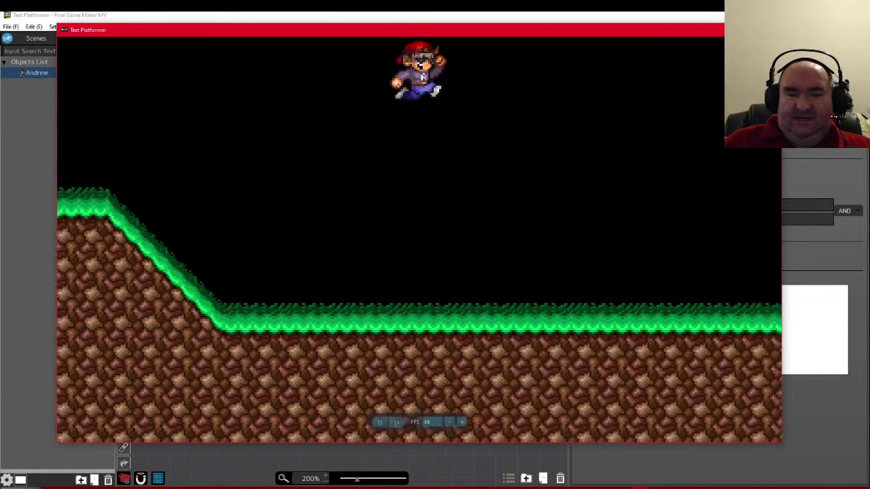
pyautogui.press('space')
pyautogui.press('space')
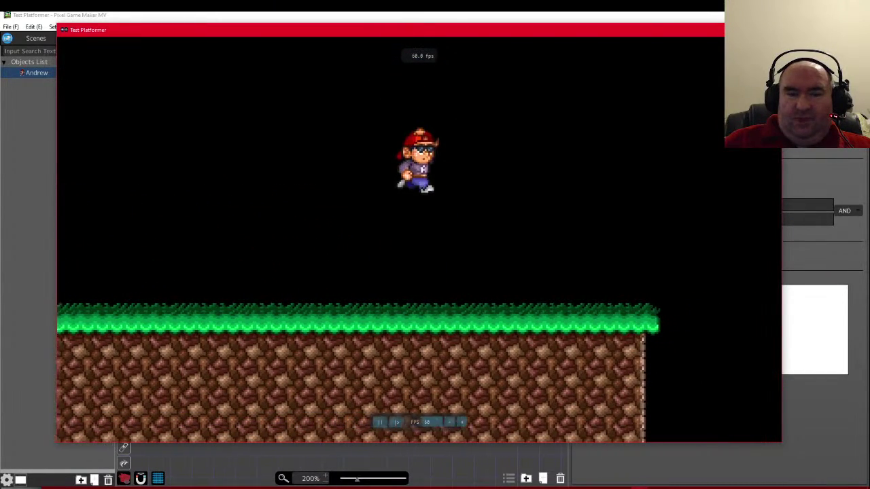
pyautogui.press('Left')
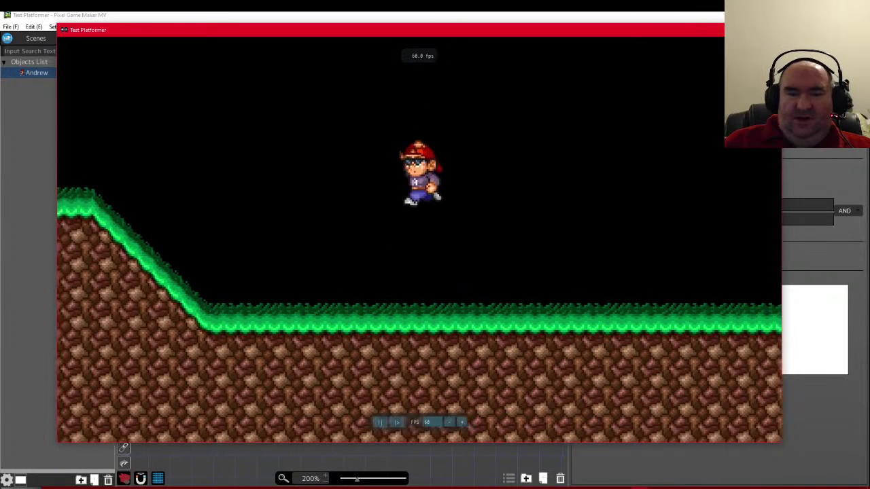
pyautogui.press('space')
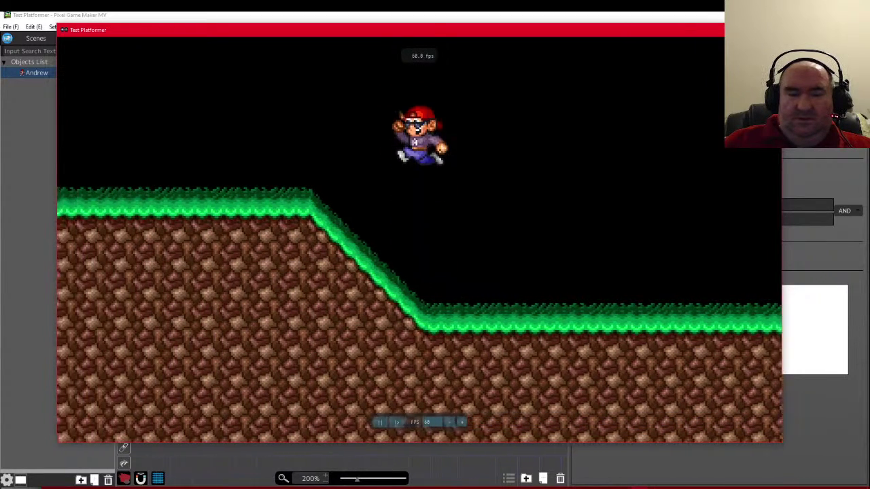
pyautogui.press('Escape')
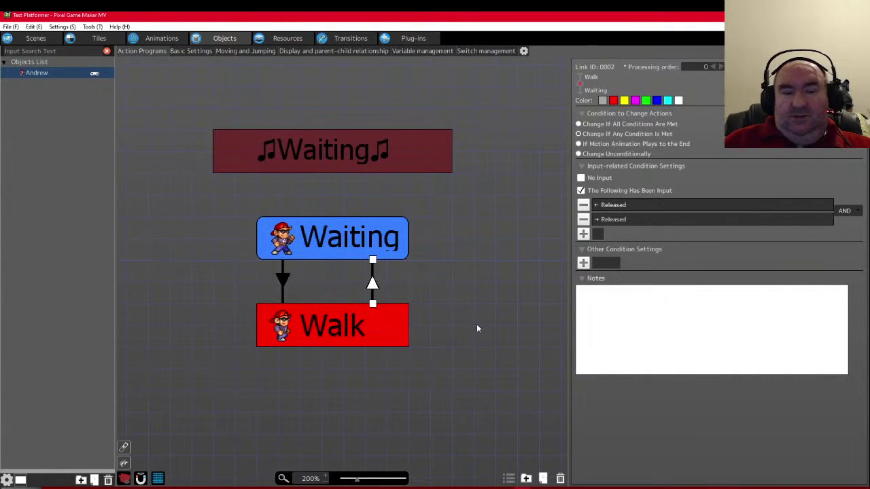
# - Undo the AND setting on the Walk to Waiting link and the removal of the Walk to Fall link
pyautogui.hscroll(5, 326, 315)
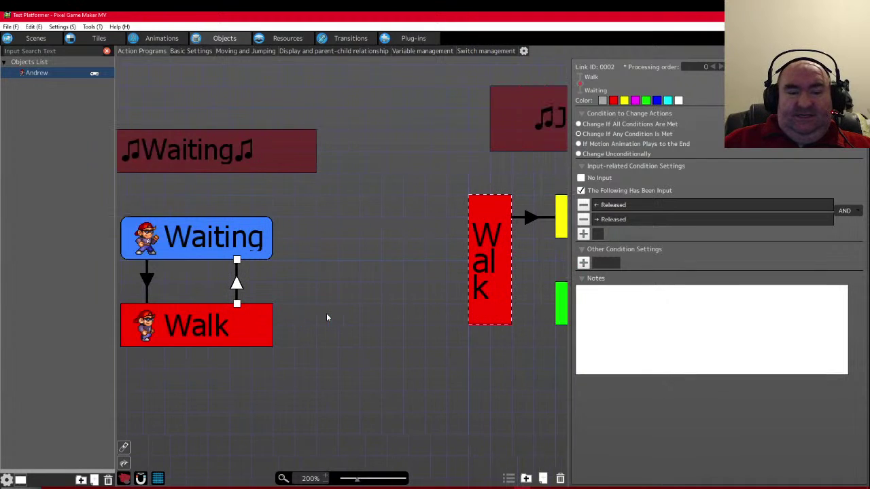
pyautogui.hscroll(-1, 354, 390)
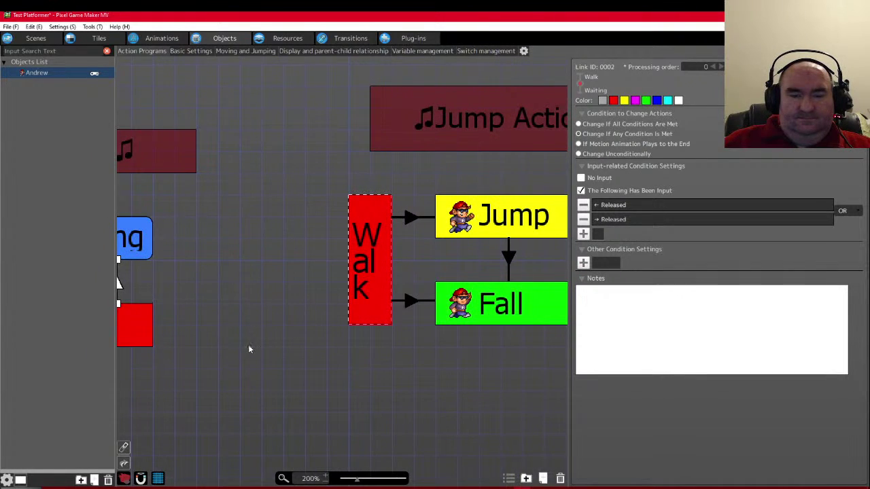
# - Combine the left and right Released input conditions on the Walk to Waiting link with AND again
pyautogui.scroll(1, 231, 347)
pyautogui.scroll(1, 228, 364)
pyautogui.hscroll(-4, 243, 378)
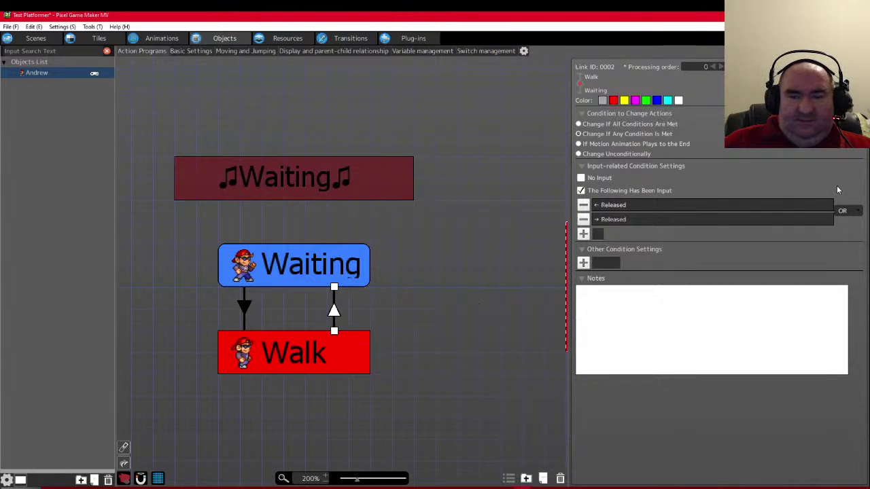
pyautogui.click(857, 211)
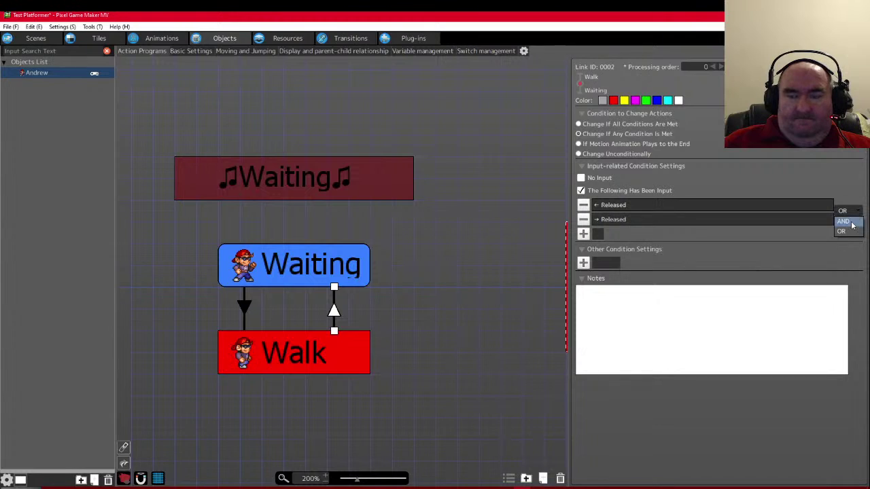
pyautogui.click(852, 223)
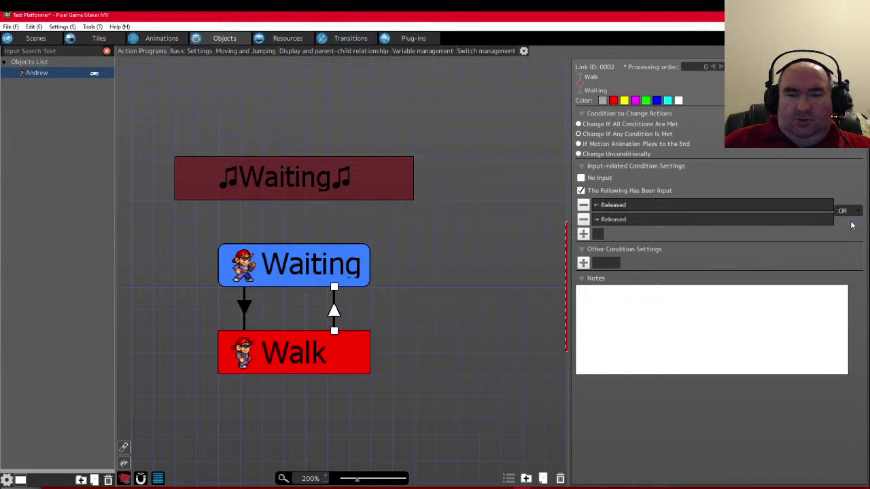
# - Inspect the Jump action's runtime settings and the conditions of the Walk to Fall link
pyautogui.hscroll(10, 266, 354)
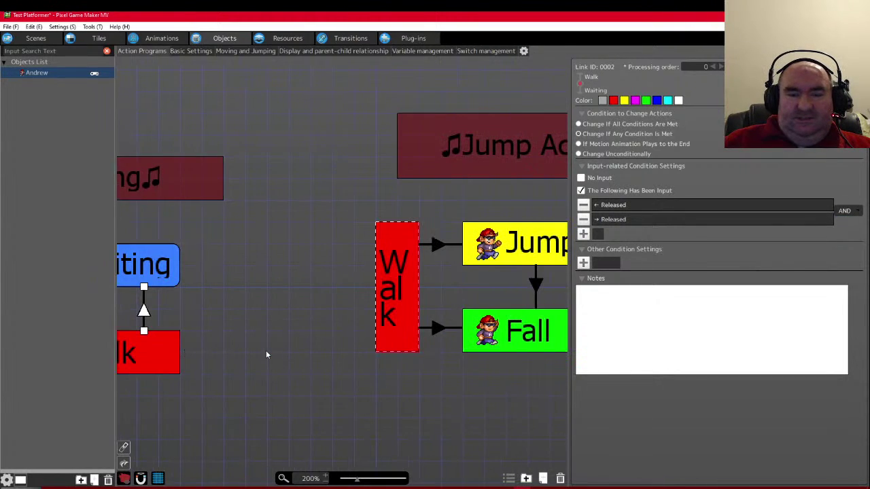
pyautogui.scroll(-3, 272, 357)
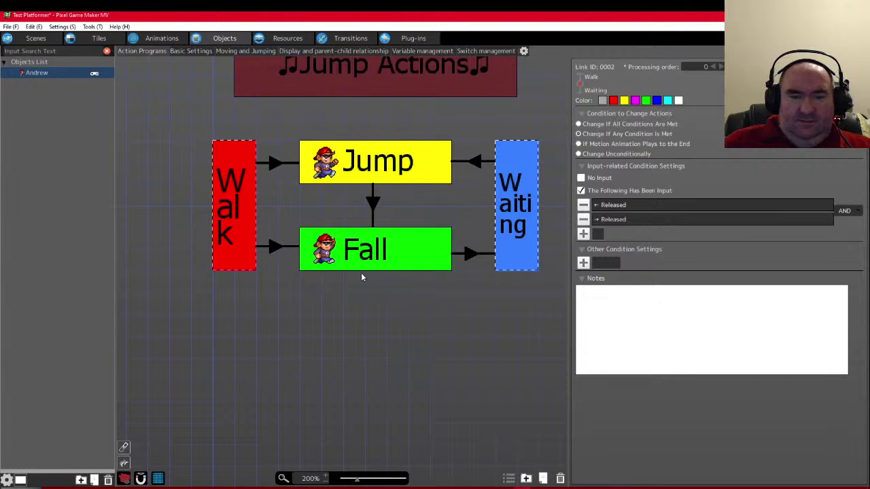
pyautogui.scroll(2, 361, 275)
pyautogui.hscroll(2, 356, 270)
pyautogui.hscroll(-2, 356, 270)
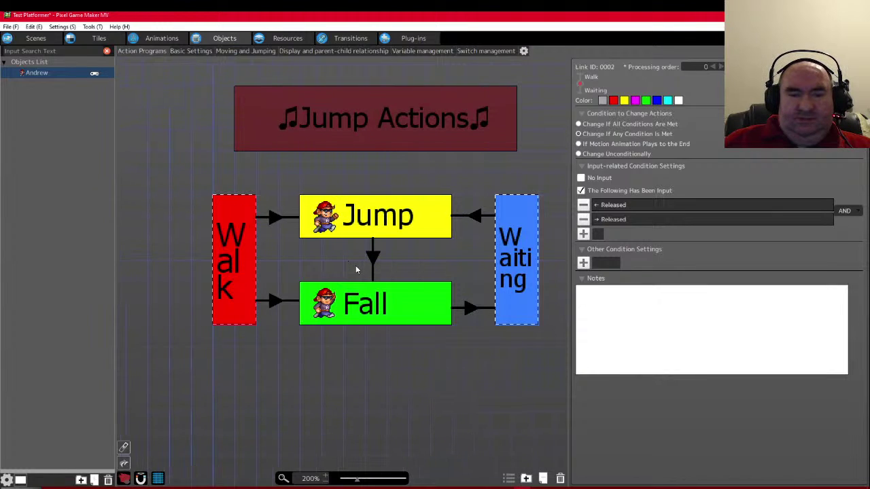
pyautogui.click(233, 265)
pyautogui.click(383, 218)
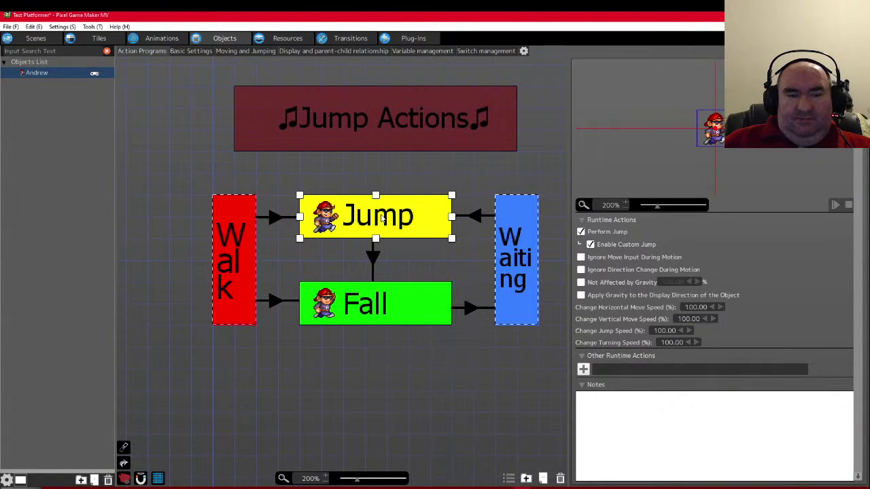
pyautogui.click(274, 302)
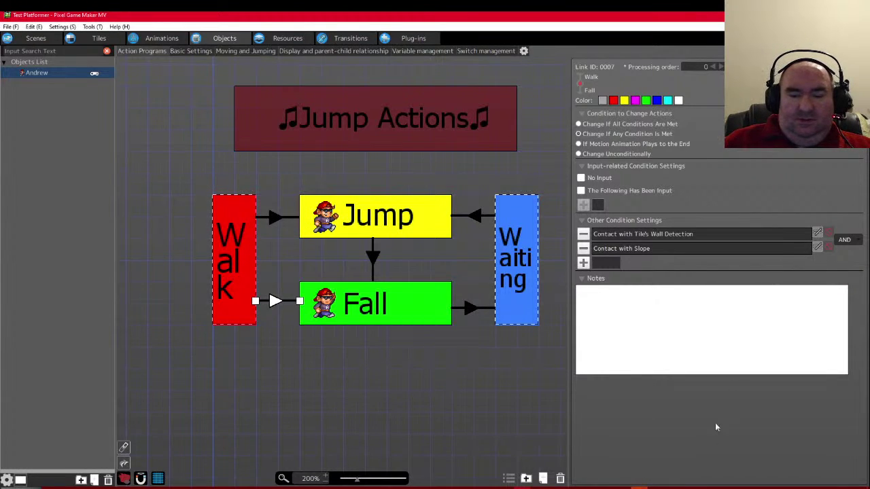
# - Test play walking and jumping across the flat ground and up the slope onto the hilltop
pyautogui.press('Right')
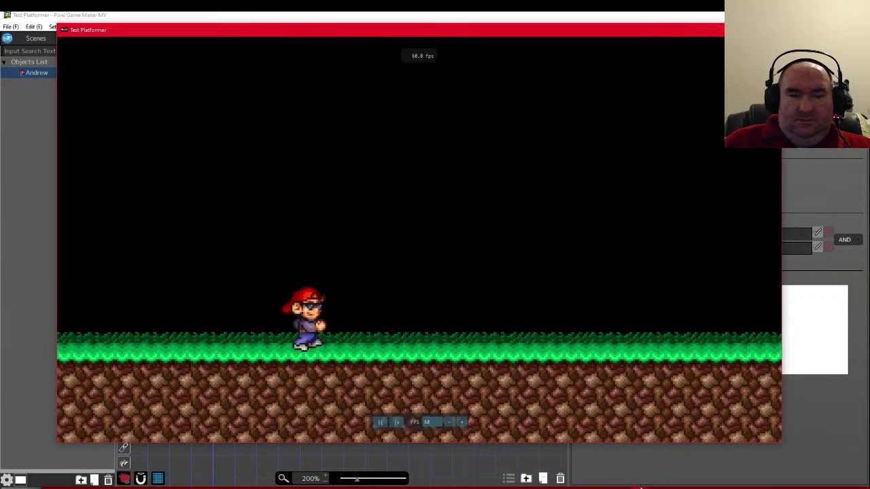
pyautogui.press('z')
pyautogui.press('Right')
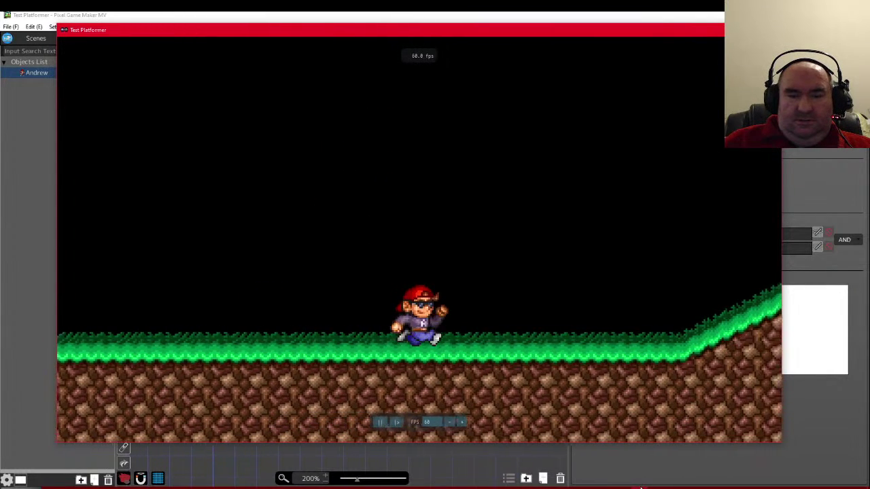
pyautogui.press('Right')
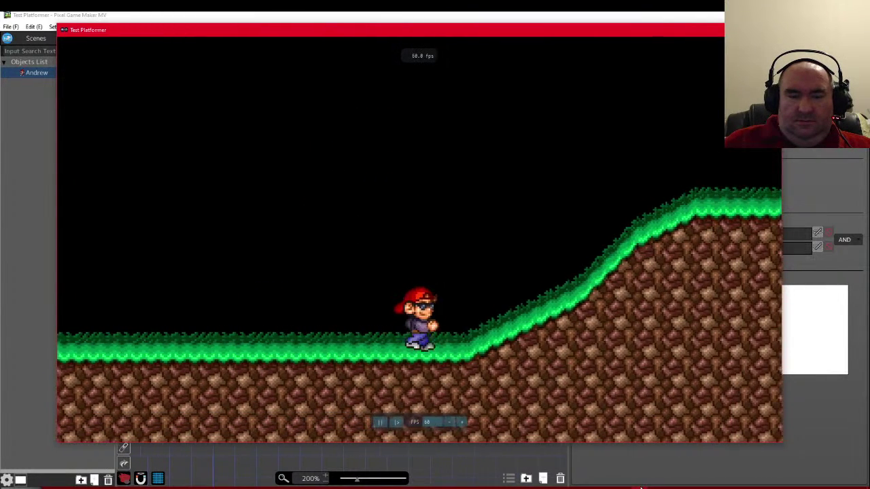
pyautogui.press('Right')
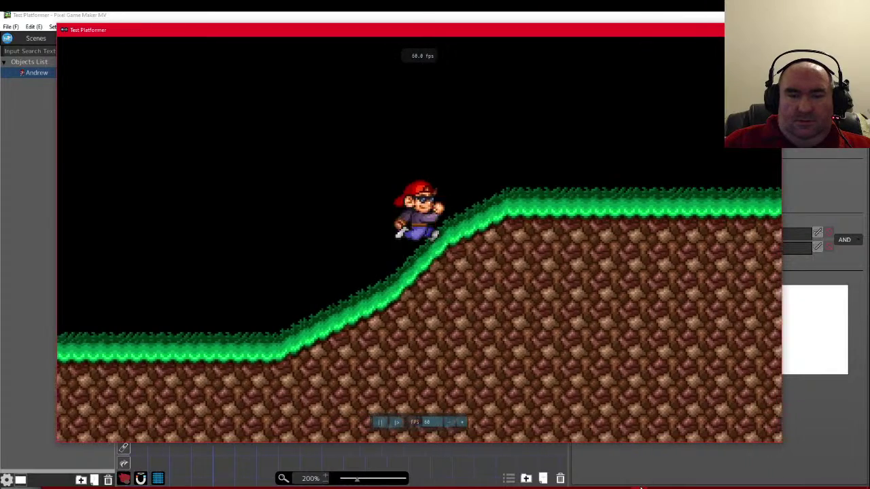
pyautogui.press('Right')
pyautogui.press('space')
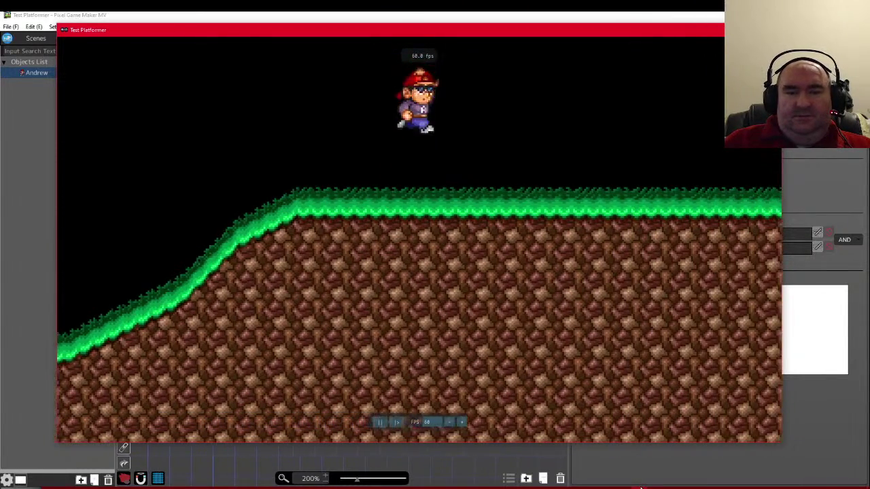
# - Test jumping back down the uphill slope and up it again, and end the test play
pyautogui.press('Left')
pyautogui.press('space')
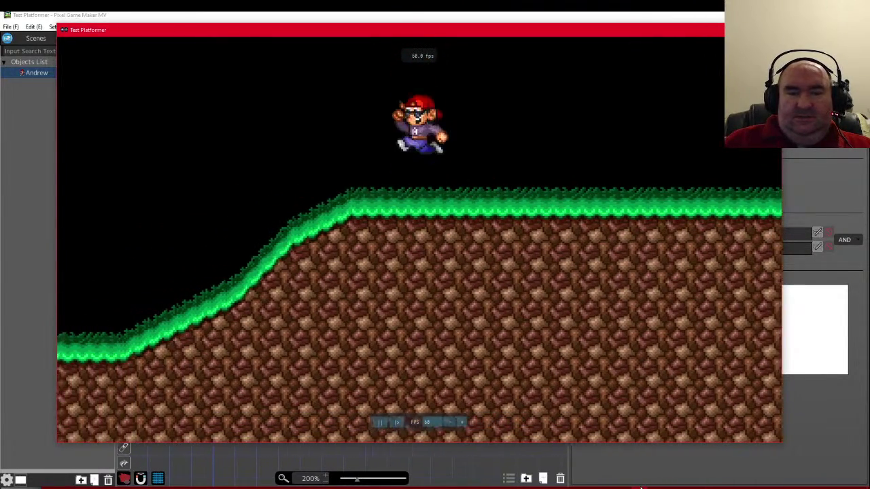
pyautogui.press('Left')
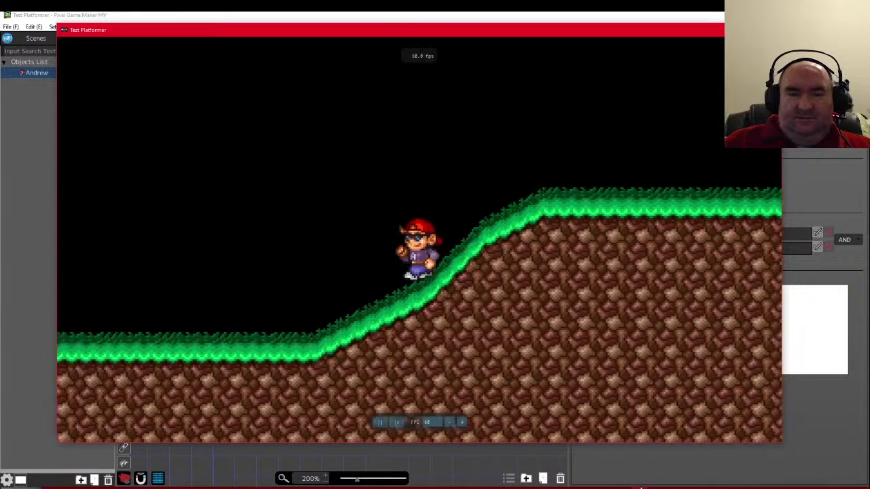
pyautogui.press('Left')
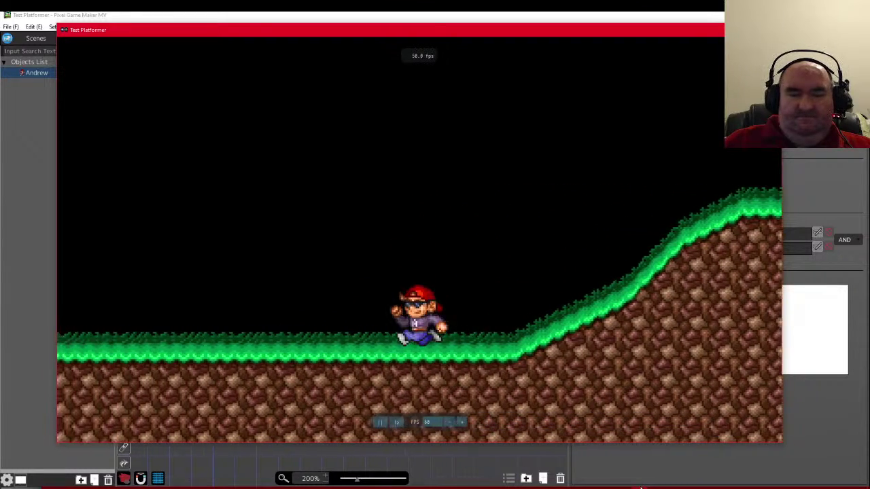
pyautogui.press('Right')
pyautogui.press('space')
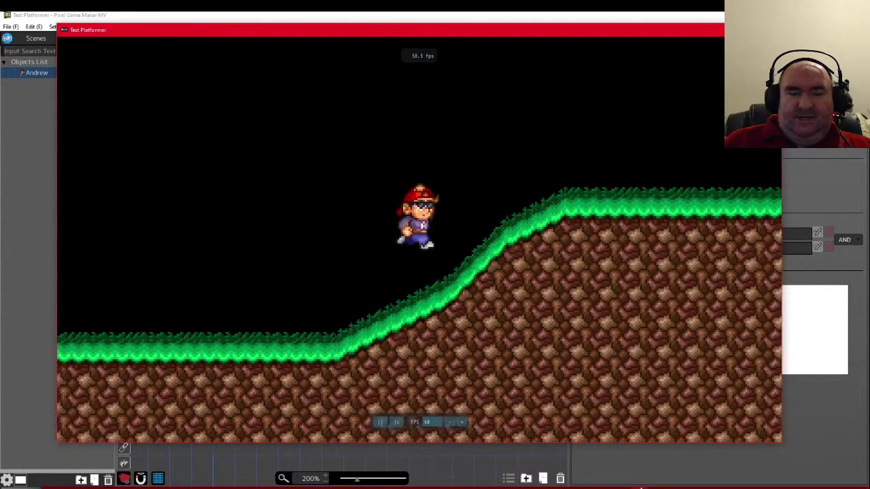
pyautogui.press('Right')
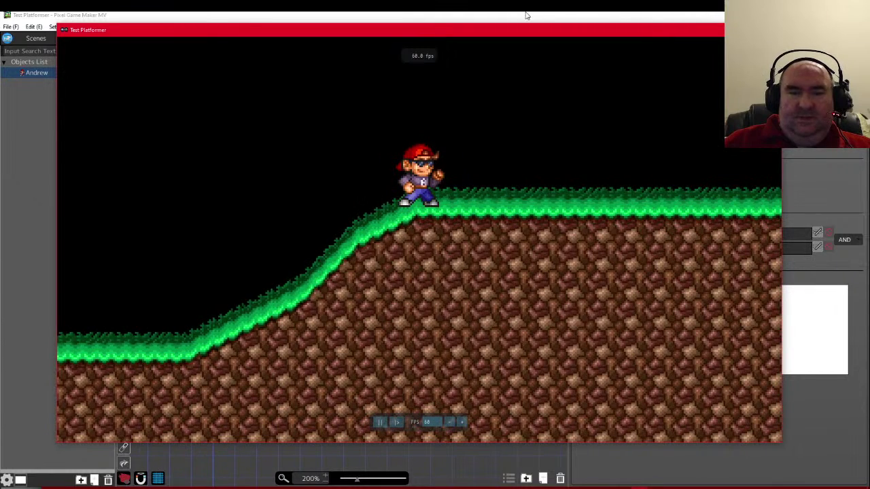
pyautogui.press('Escape')
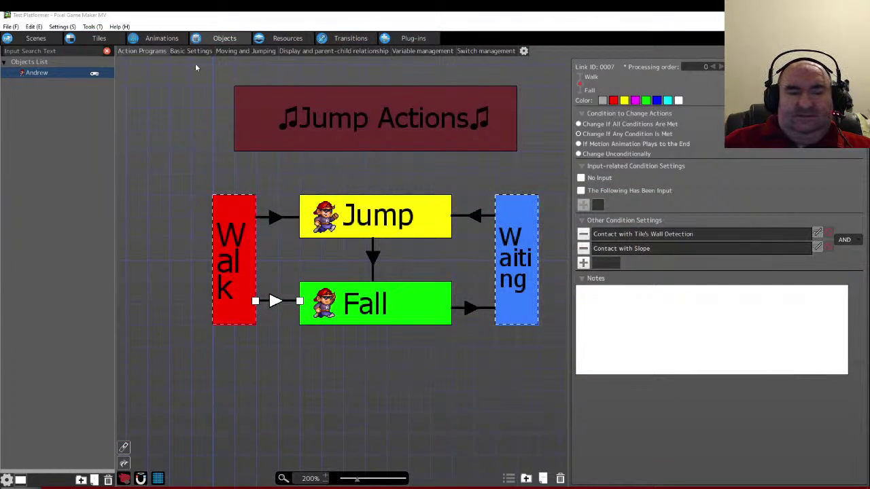
# - Set the player's adjusted jump wait time for input to 0.15 in the moving and jumping settings
pyautogui.click(196, 52)
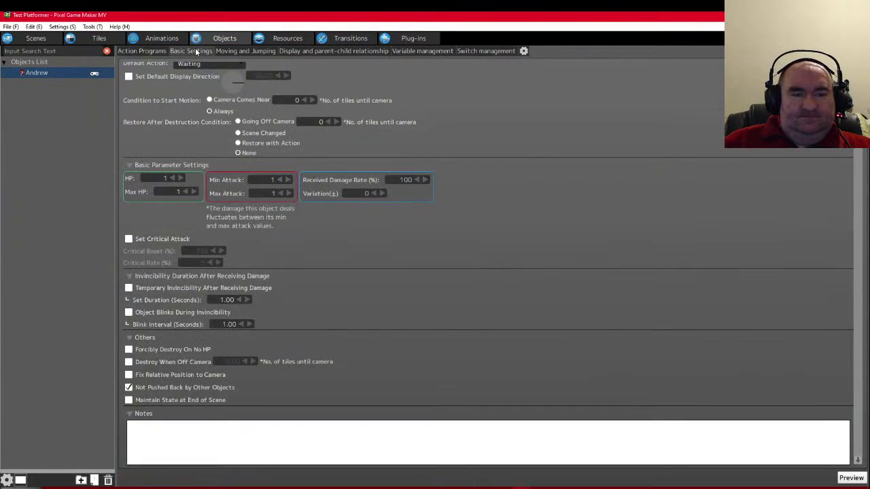
pyautogui.click(244, 51)
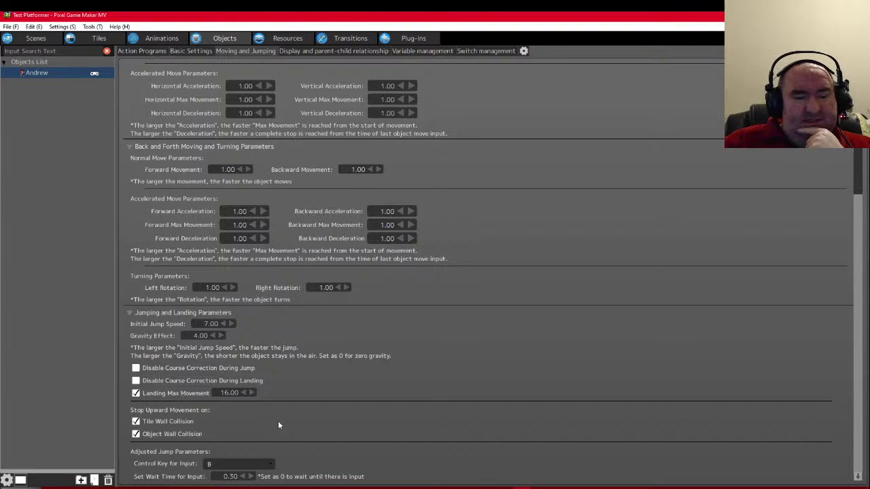
pyautogui.click(231, 476)
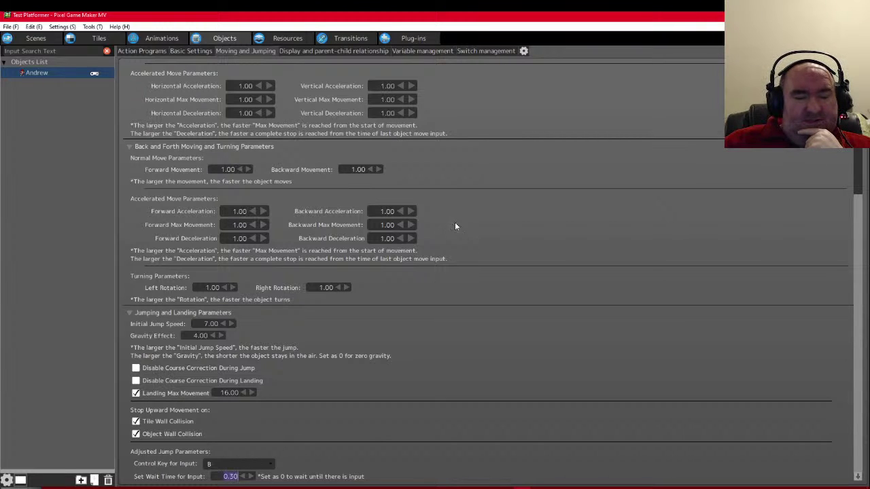
pyautogui.write('0.')
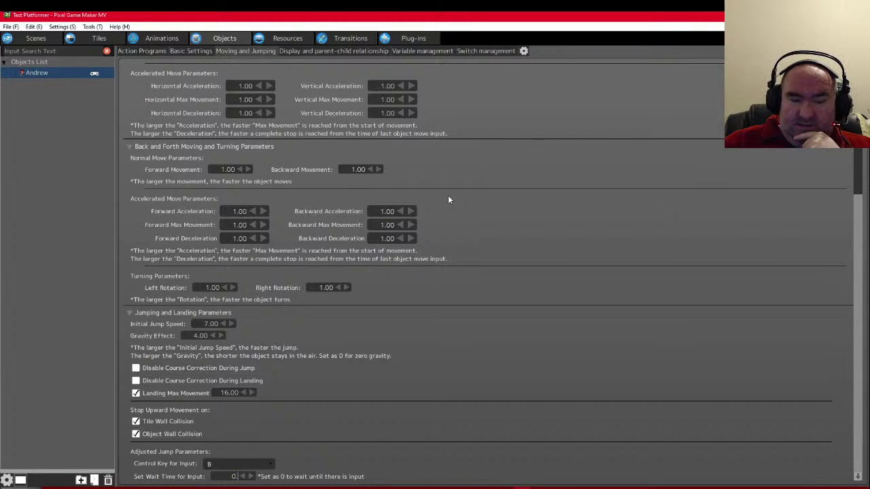
pyautogui.press('Return')
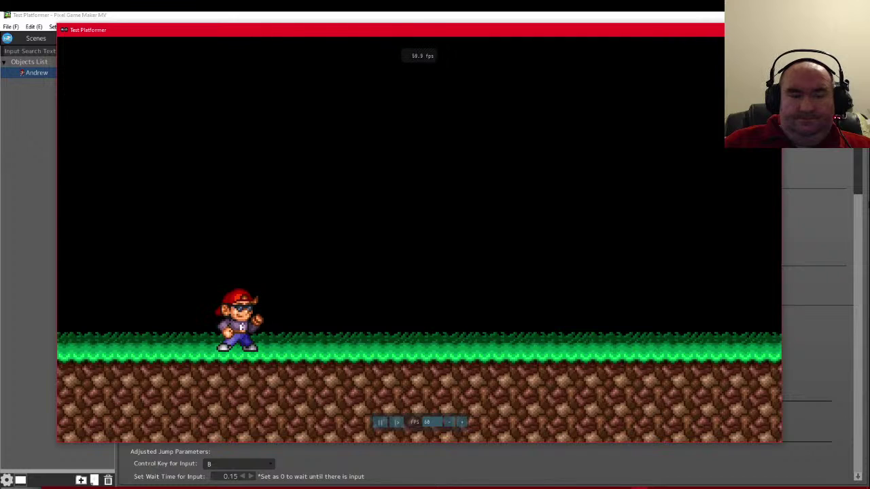
# - Test play repeated jumps with the new wait time along the flat ground and up the slope to the hilltop
pyautogui.press('Right')
pyautogui.press('x')
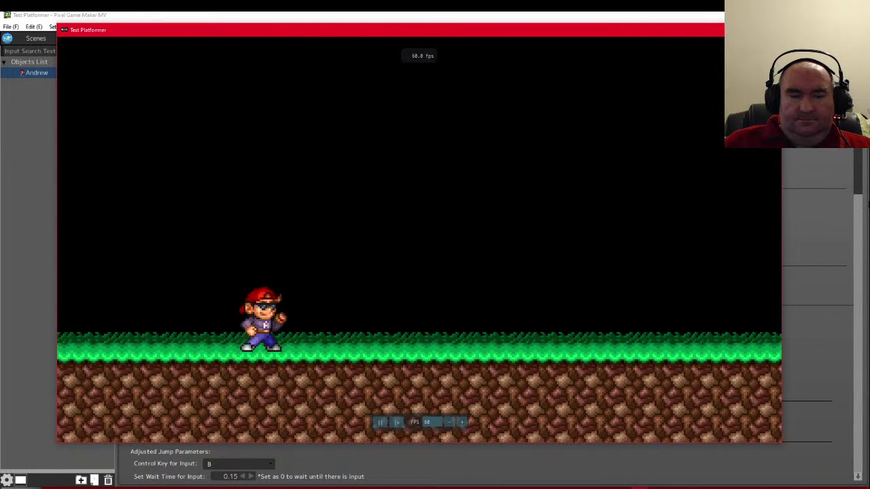
pyautogui.press('Right')
pyautogui.press('x')
pyautogui.press('Right')
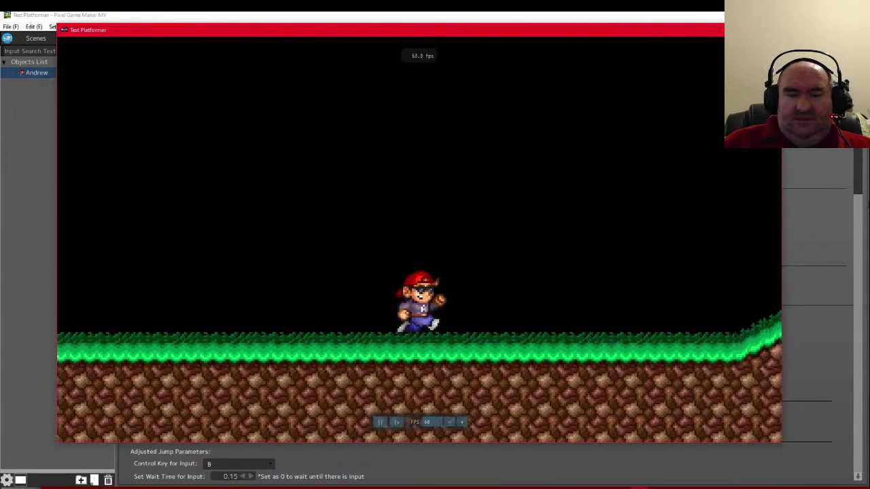
pyautogui.press('x')
pyautogui.press('Right')
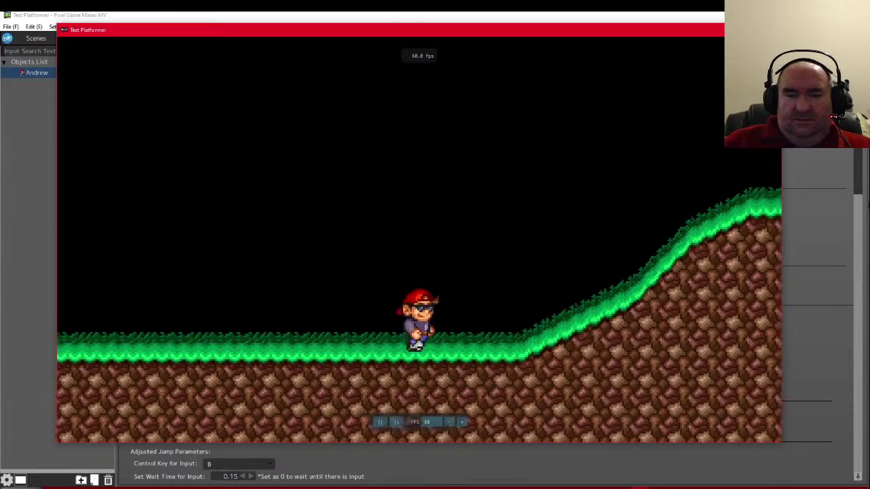
pyautogui.press('x')
pyautogui.press('x')
pyautogui.press('Right')
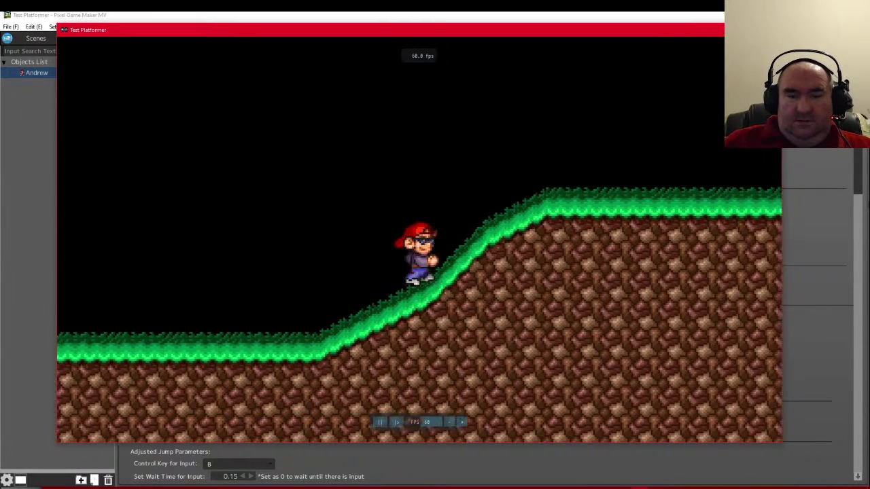
pyautogui.press('x')
pyautogui.press('Right')
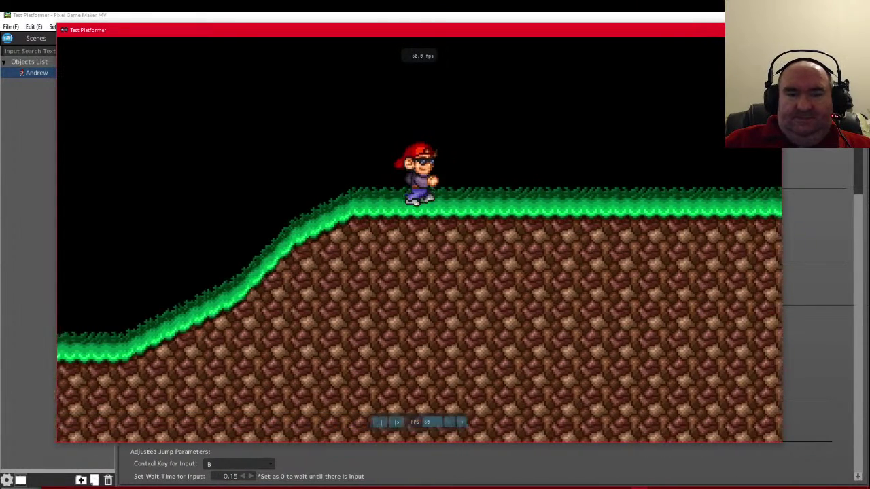
# - Test moving both ways on the hilltop, descending the far slope and jumping on the lower ground, and end the test play
pyautogui.press('Left')
pyautogui.press('Left')
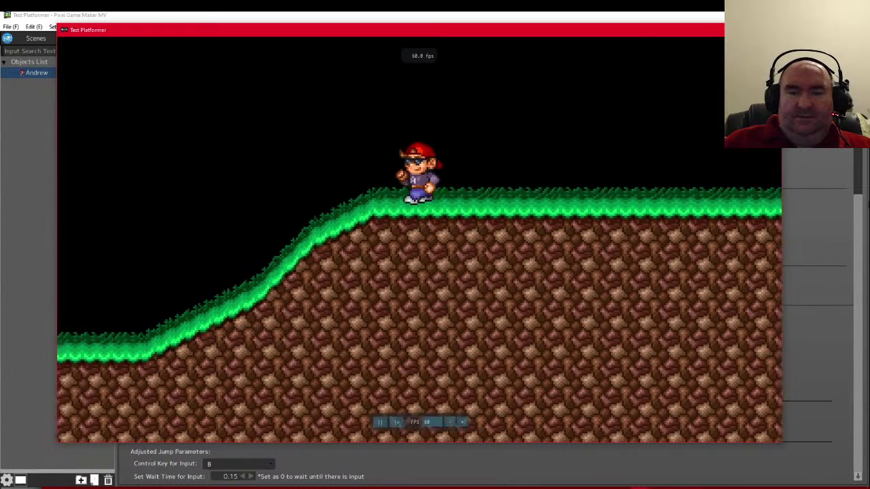
pyautogui.press('Right')
pyautogui.press('Right')
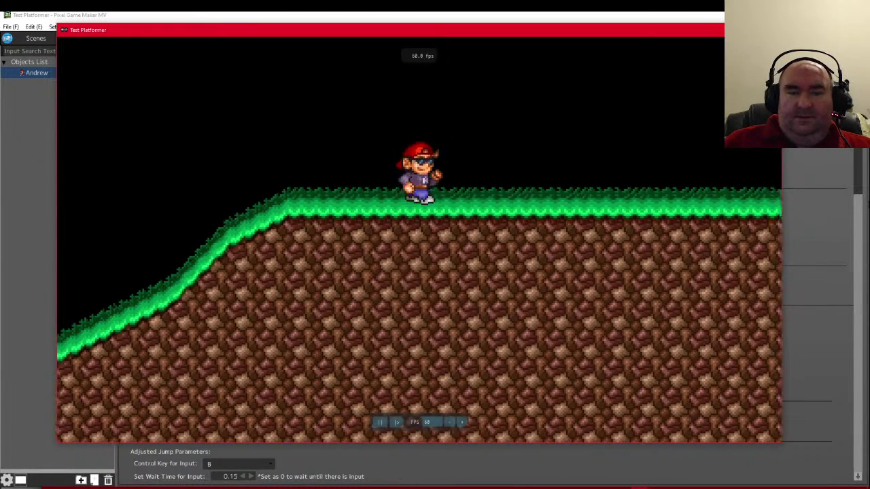
pyautogui.press('Right')
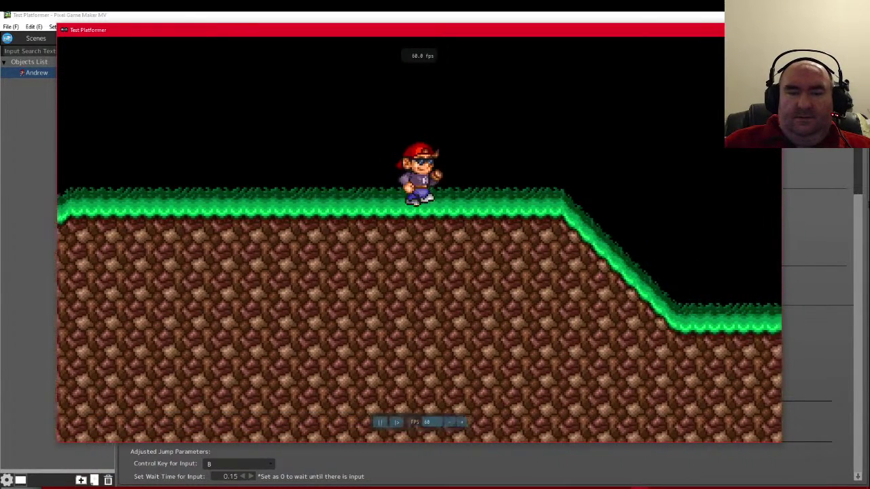
pyautogui.press('Right')
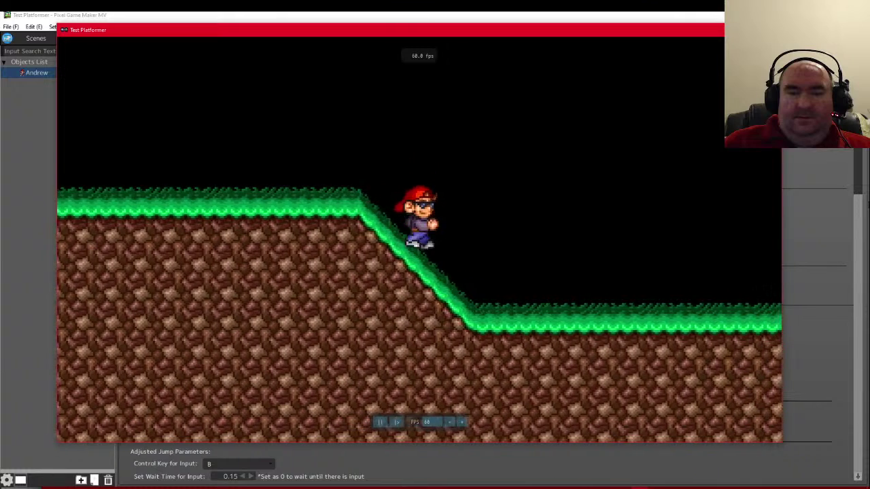
pyautogui.press('Right')
pyautogui.press('x')
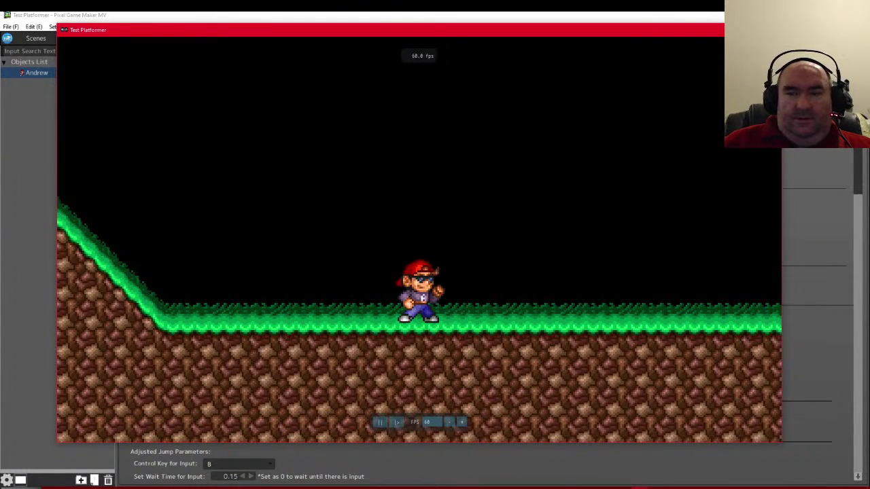
pyautogui.press('Escape')
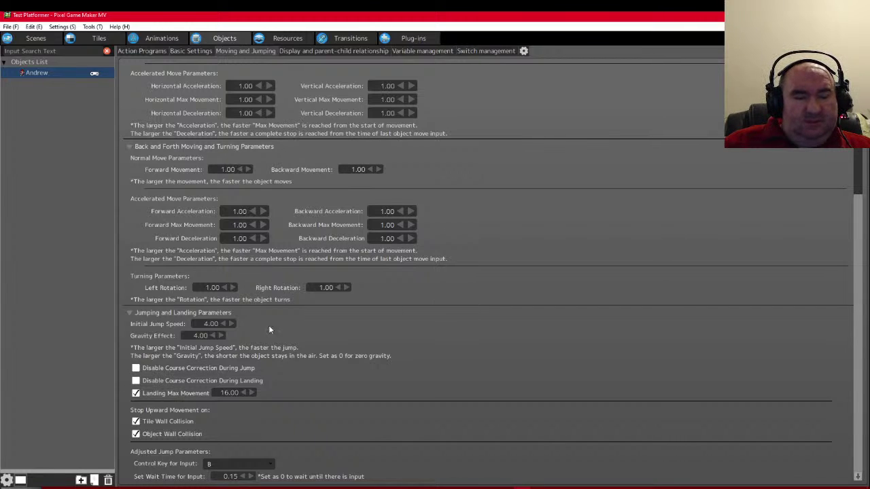
# - Set the player's normal horizontal movement to 7, test play running and jumping on the flat ground, and end the test
pyautogui.scroll(5, 515, 161)
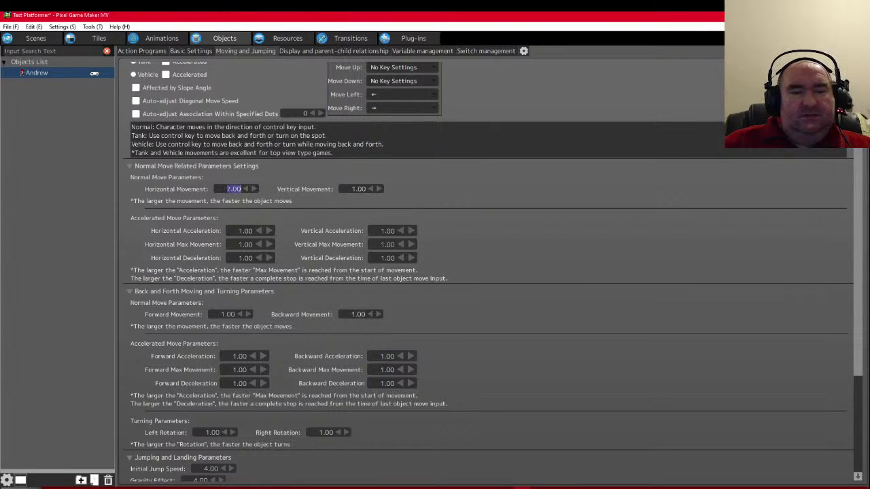
pyautogui.press('Return')
pyautogui.press('F5')
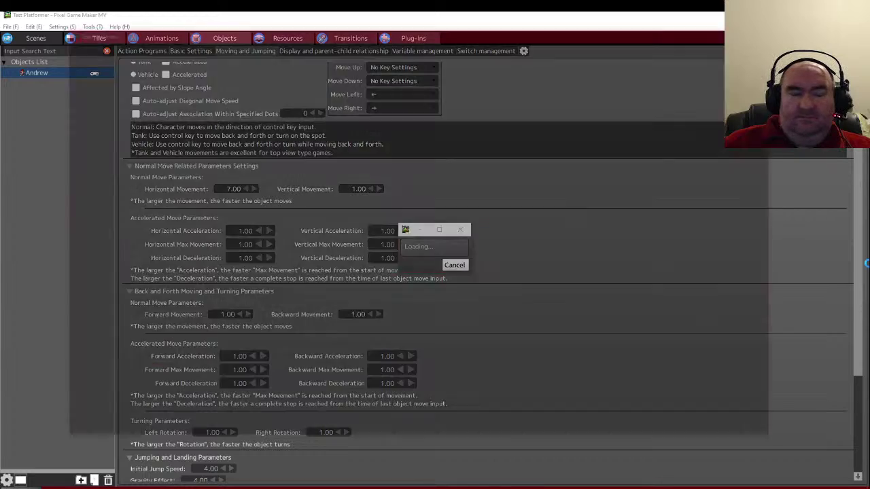
pyautogui.press('Right')
pyautogui.press('z')
pyautogui.press('z')
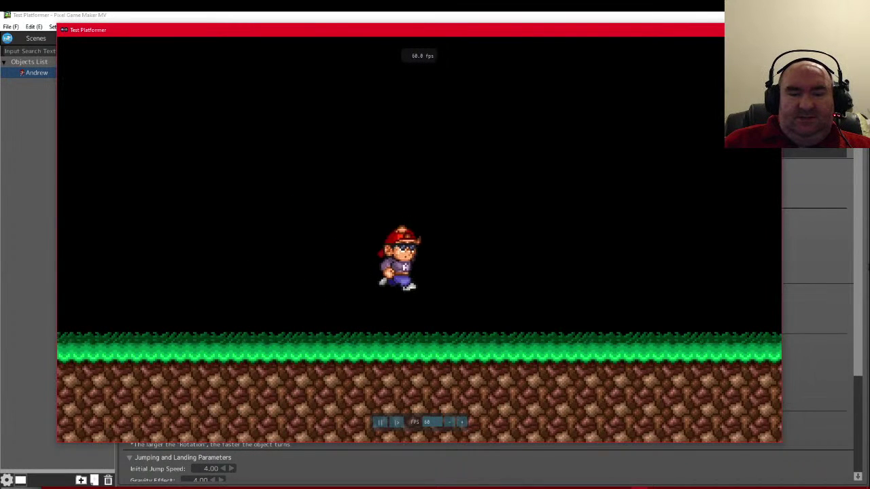
pyautogui.press('Escape')
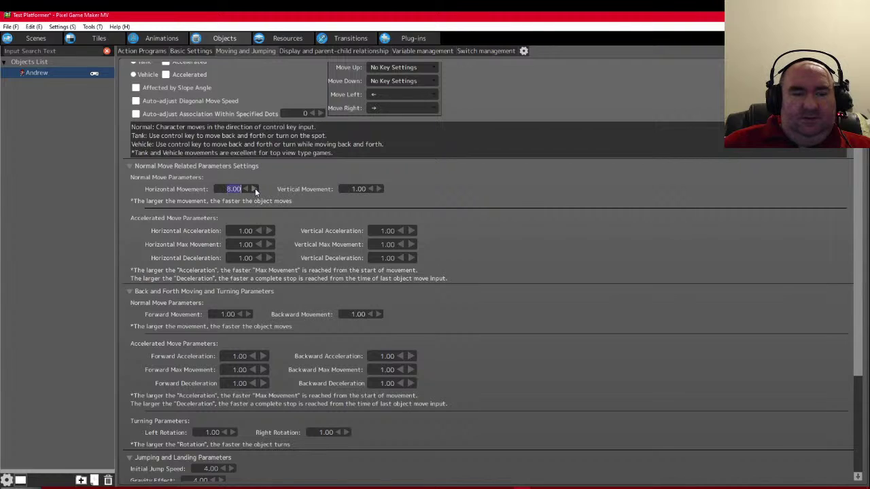
# - Set the player's horizontal movement to 12 and test play running and jumping along the flat ground and up the slope
pyautogui.write('12')
pyautogui.press('Return')
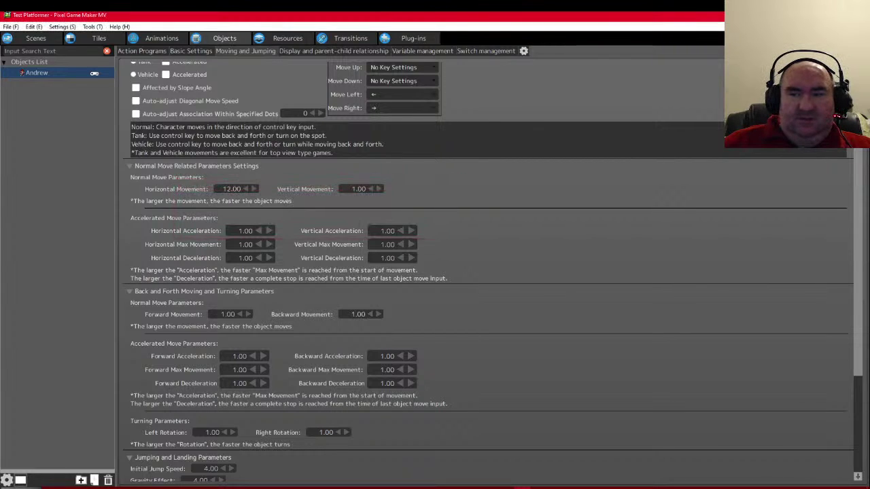
pyautogui.press('F5')
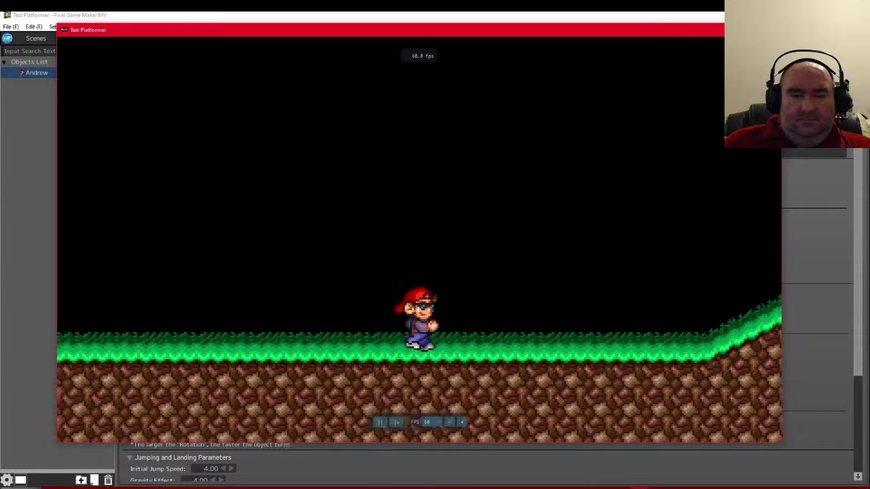
pyautogui.press('Right')
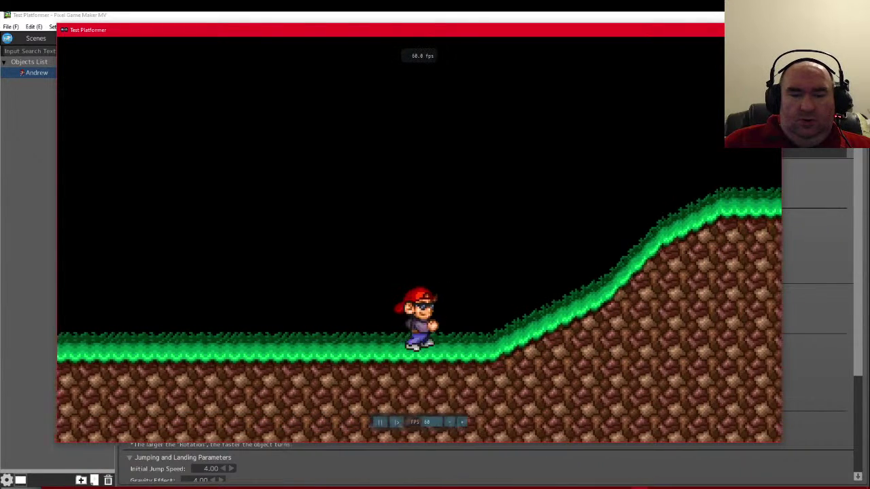
pyautogui.press('space')
pyautogui.press('Right')
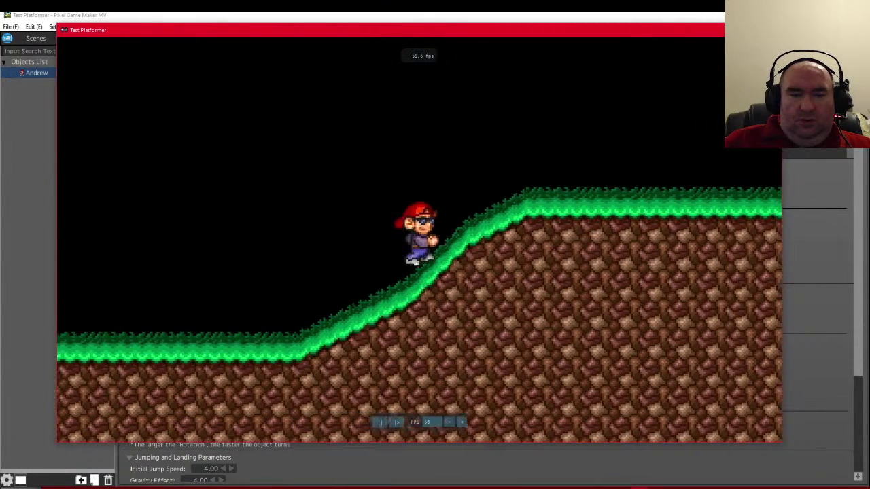
pyautogui.press('Left')
pyautogui.press('space')
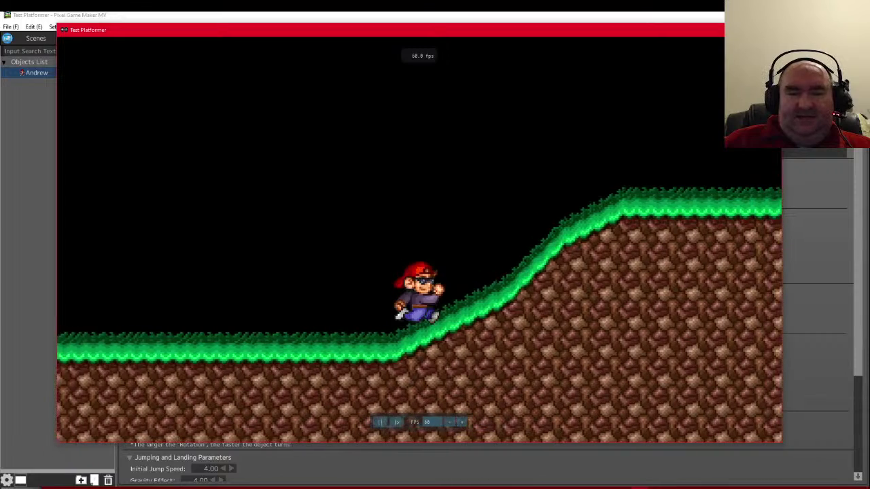
pyautogui.press('Right')
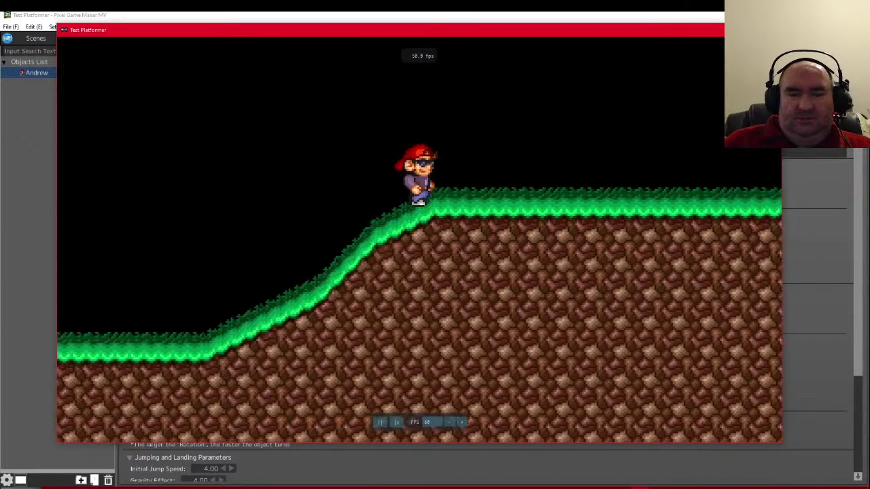
# - Test running and jumping across the hilltop, down the far slope and back onto the hilltop
pyautogui.press('Right')
pyautogui.press('space')
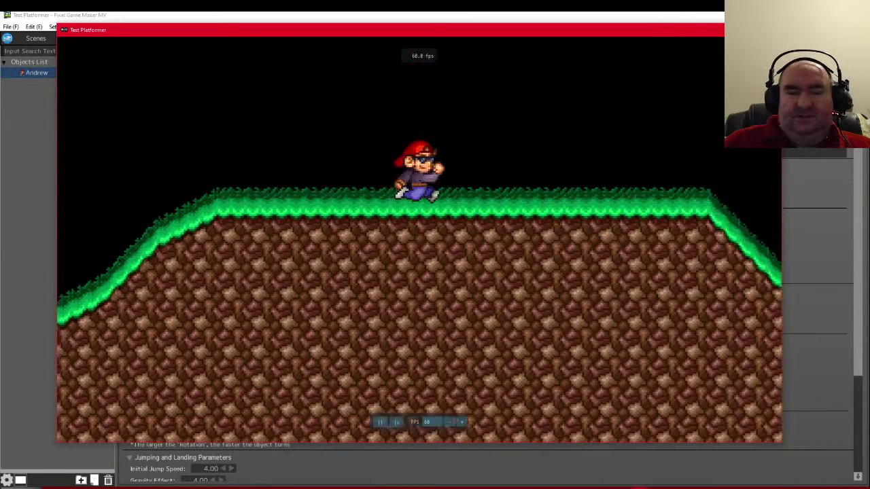
pyautogui.press('Right')
pyautogui.press('space')
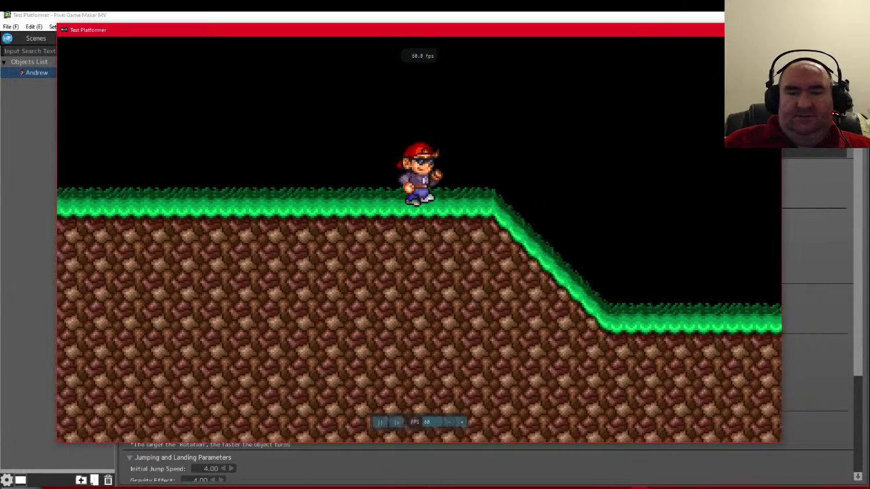
pyautogui.press('space')
pyautogui.press('Right')
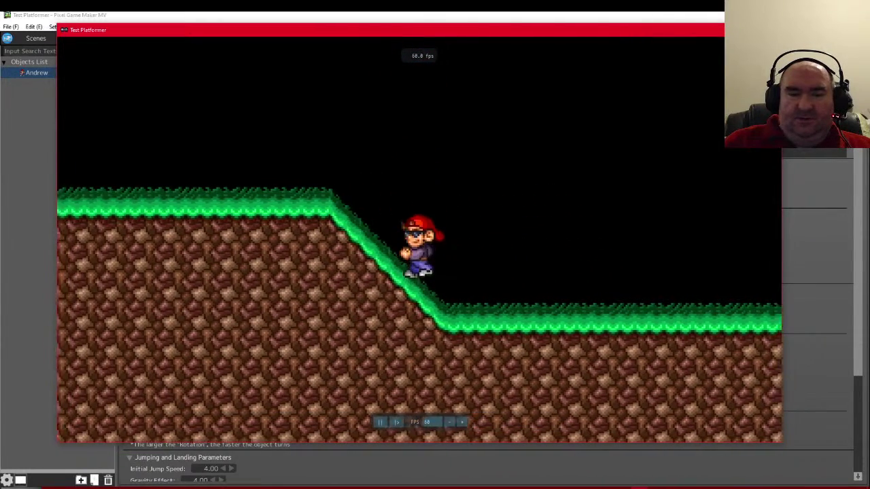
pyautogui.press('Right')
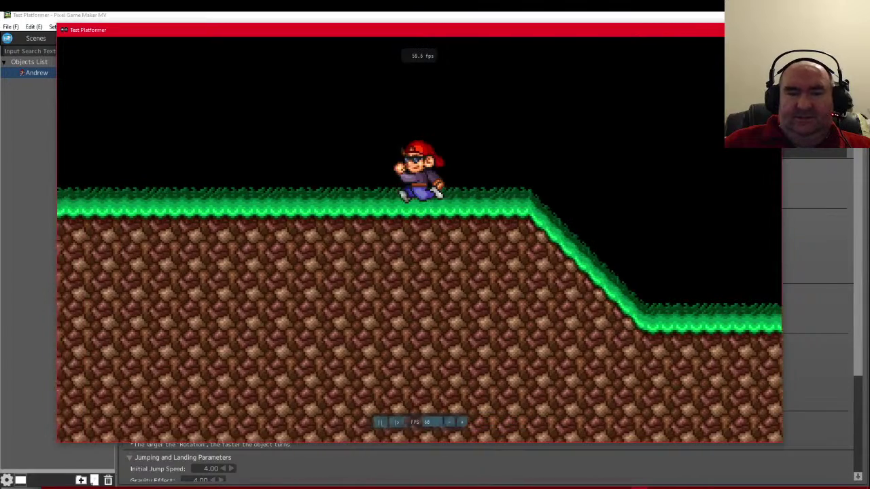
pyautogui.press('space')
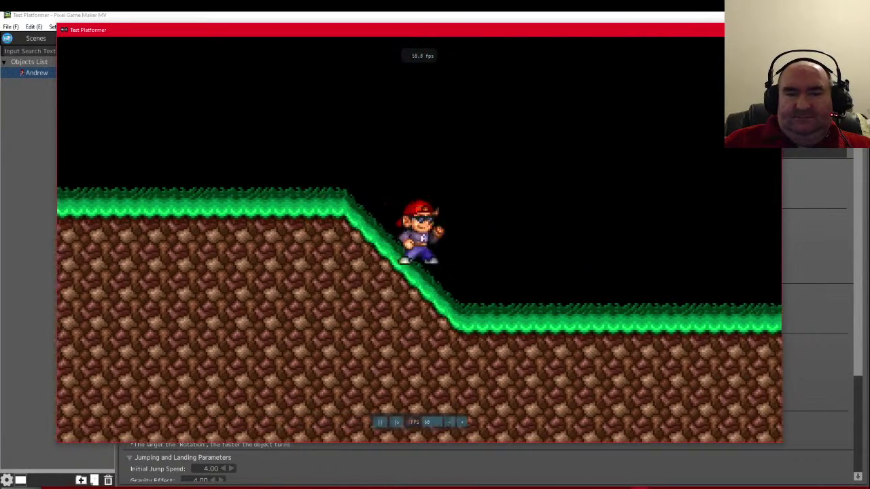
# - Test changing direction and jumping around the far slope, run back across the hilltop, and end the test play
pyautogui.press('Left')
pyautogui.press('space')
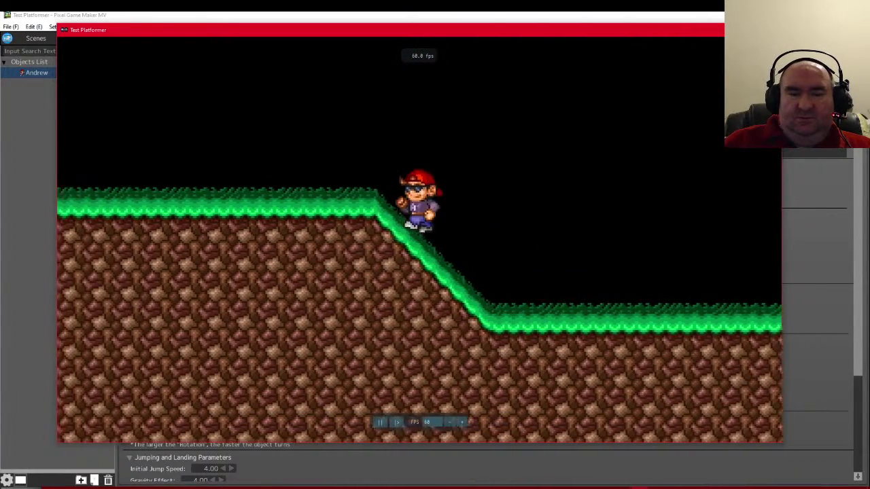
pyautogui.press('Right')
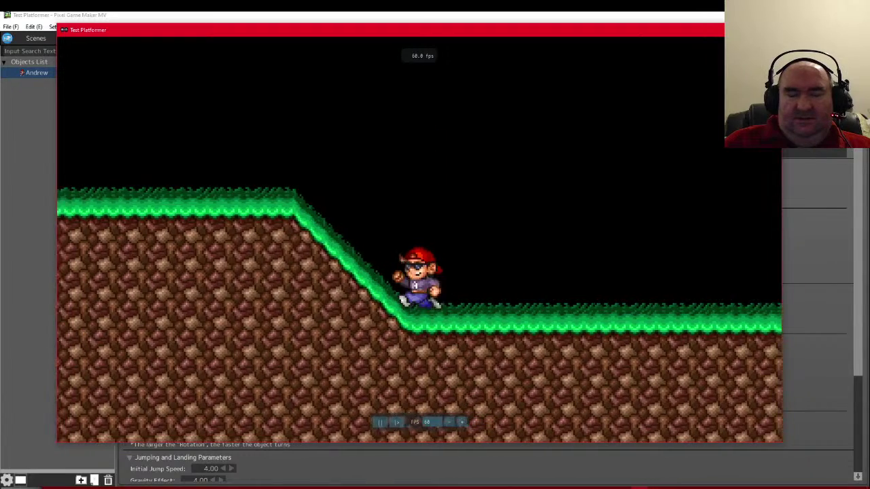
pyautogui.press('Left')
pyautogui.press('Right')
pyautogui.press('space')
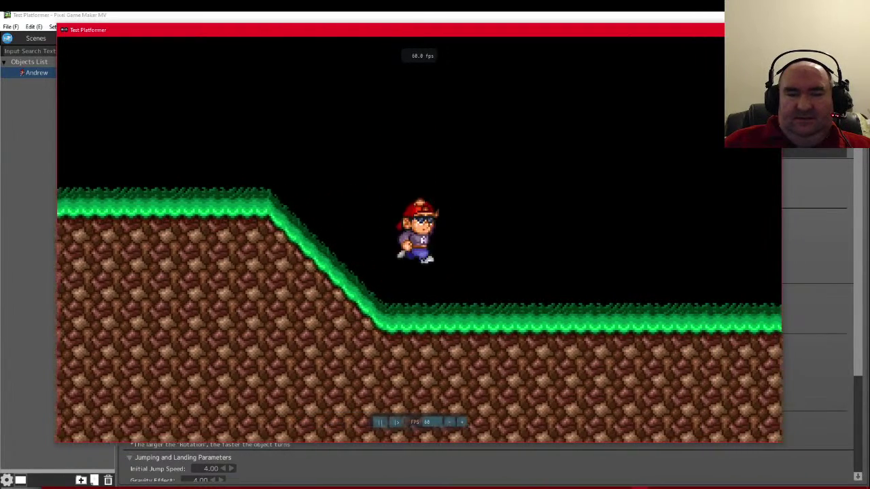
pyautogui.press('Left')
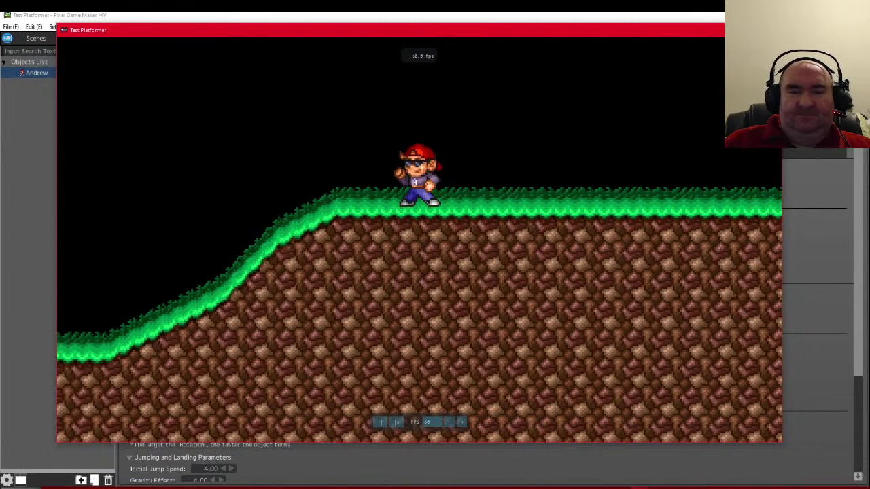
pyautogui.click(231, 17)
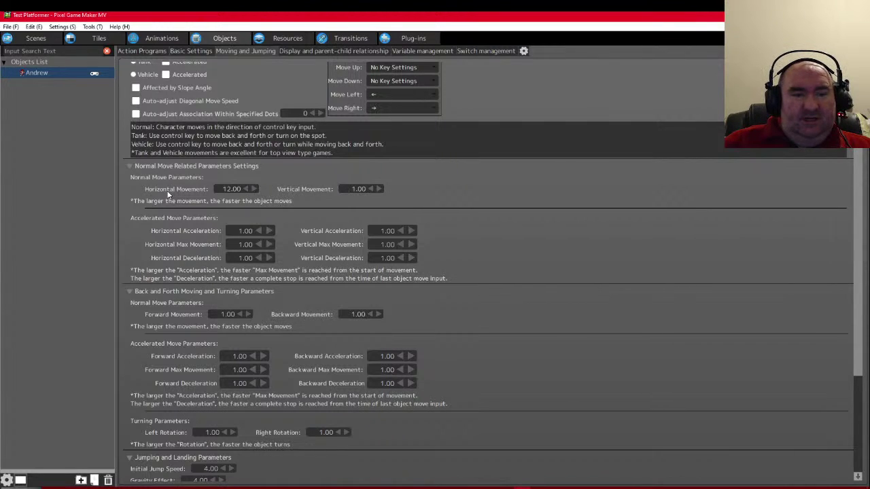
# - Try a horizontal movement of 51, test play running along the flat ground, and end the test
pyautogui.doubleClick(253, 189)
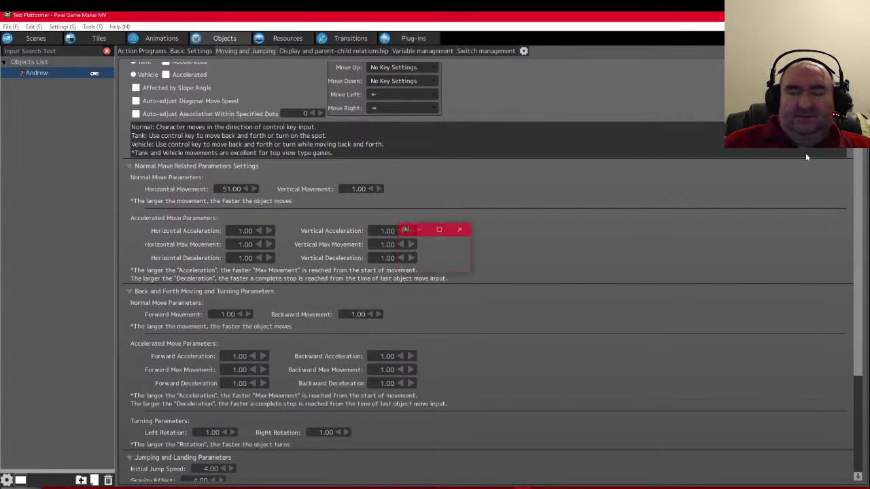
pyautogui.click(802, 39)
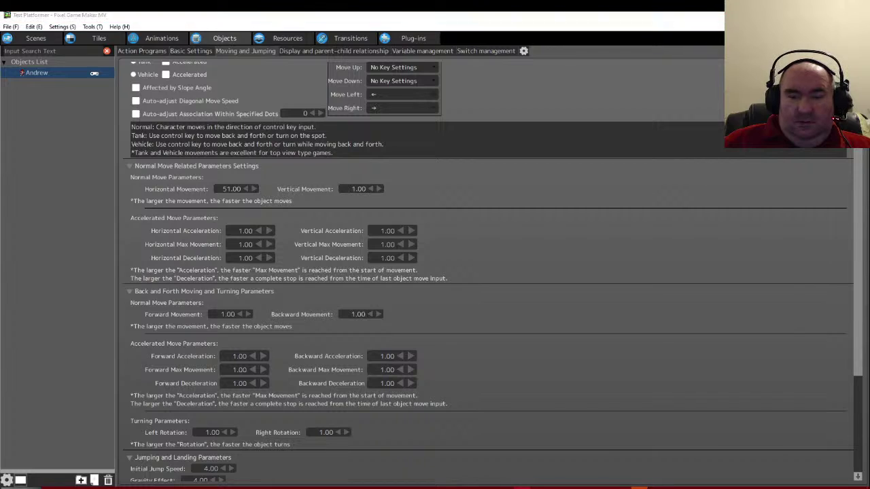
pyautogui.press('Right')
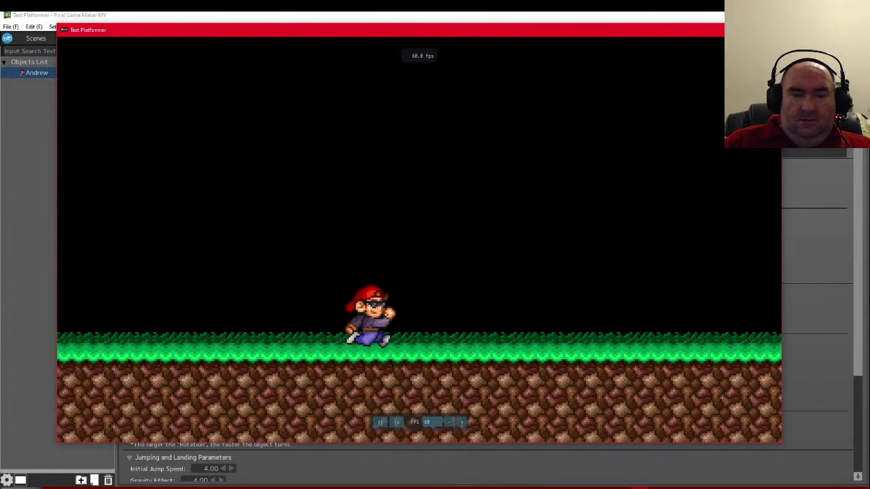
pyautogui.press('Right')
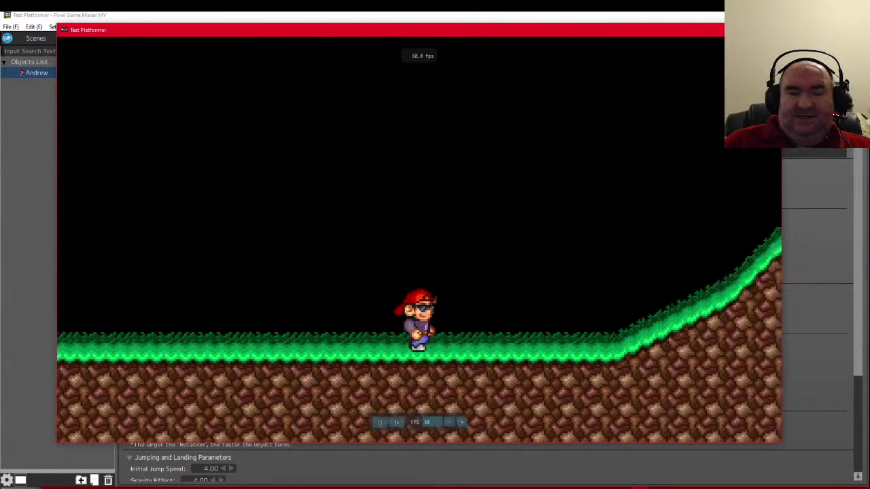
pyautogui.press('Right')
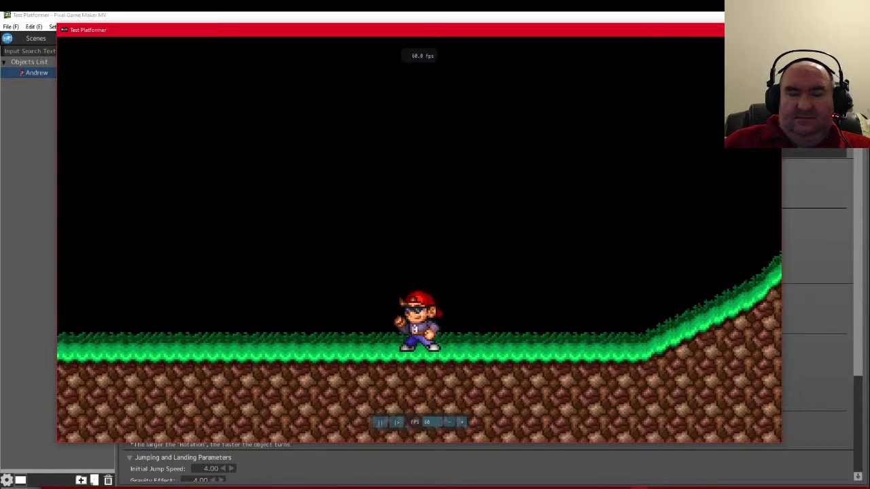
pyautogui.press('Escape')
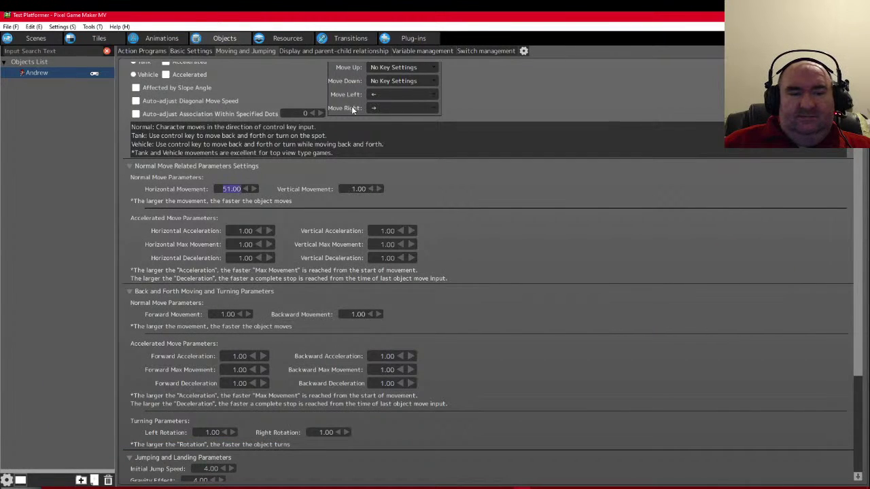
# - Set the player's horizontal movement to 4 and open the player's action programs
pyautogui.write('4')
pyautogui.press('Return')
pyautogui.click(141, 49)
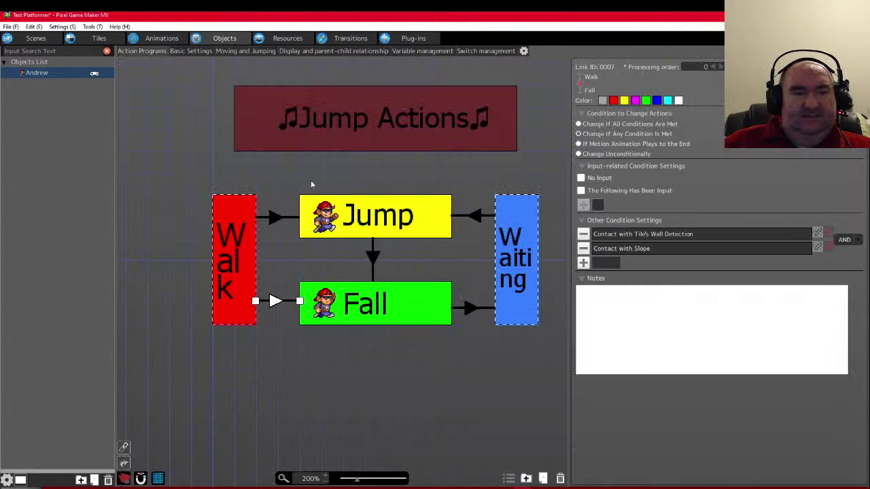
# - Set the horizontal move speed change of the Walk action to 135%
pyautogui.click(247, 272)
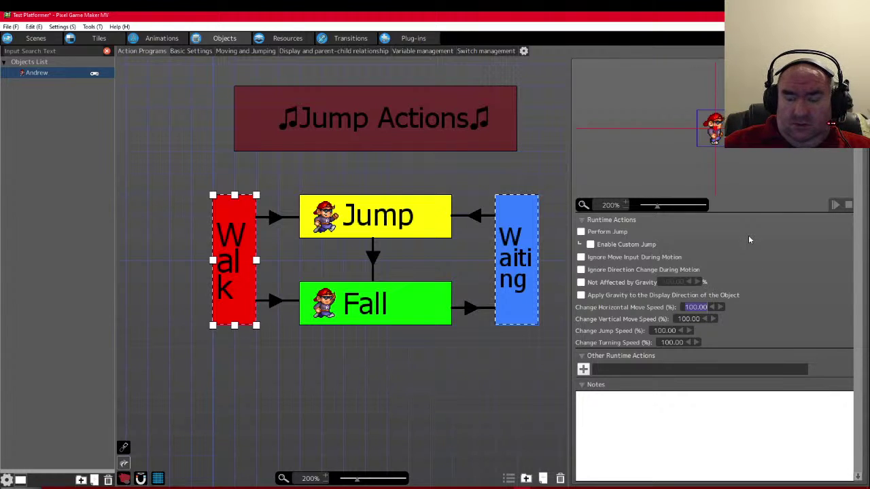
pyautogui.write('135')
pyautogui.press('Return')
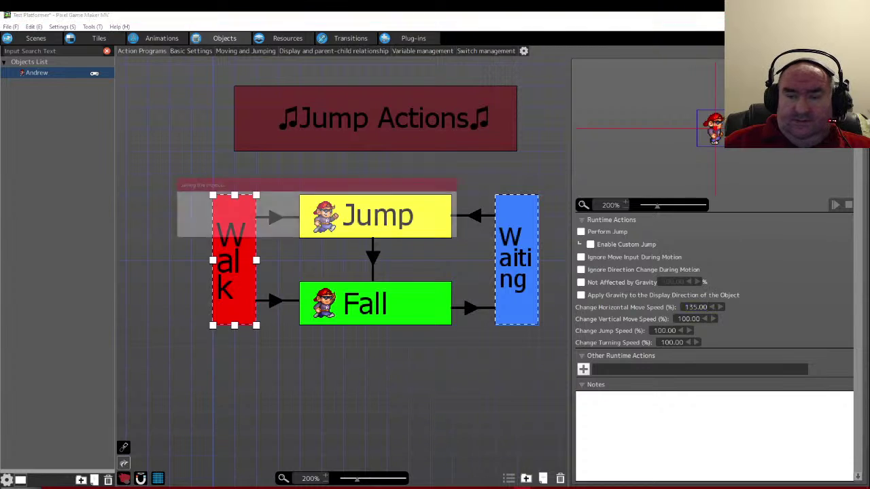
# - Test play the Walk action's speed by running and jumping along the flat ground and up the slope, and end the test
pyautogui.press('F5')
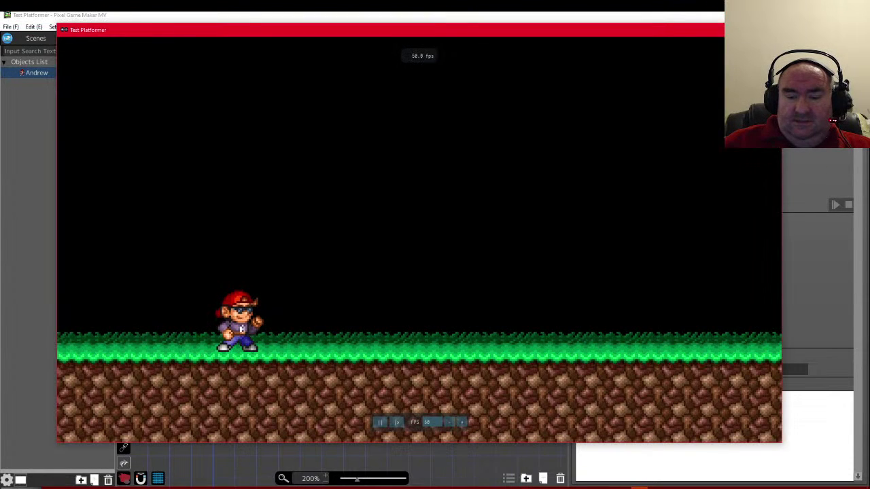
pyautogui.press('Right')
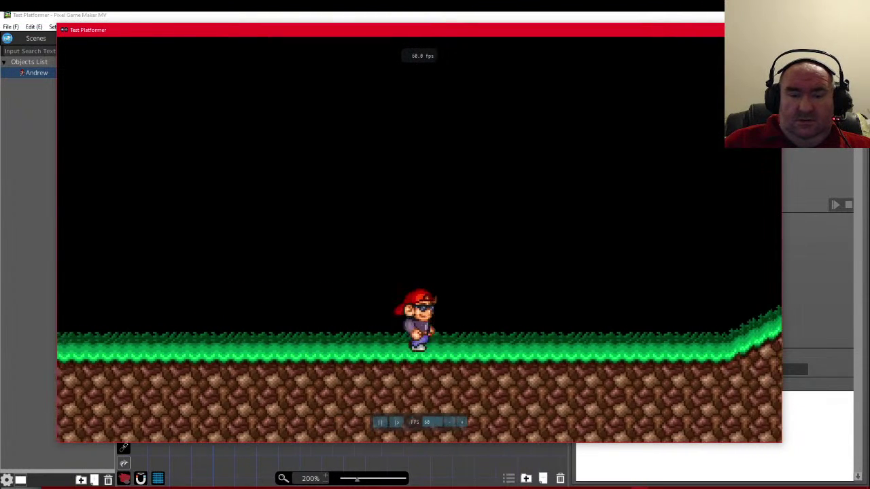
pyautogui.press('z')
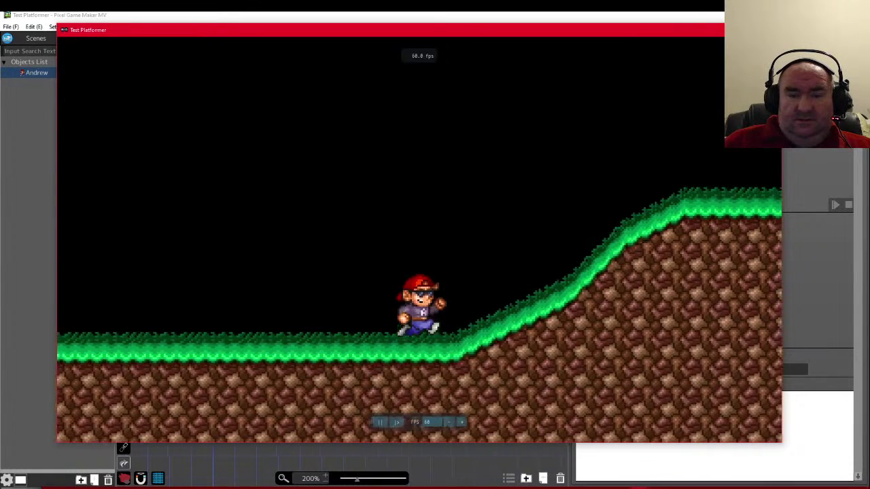
pyautogui.press('z')
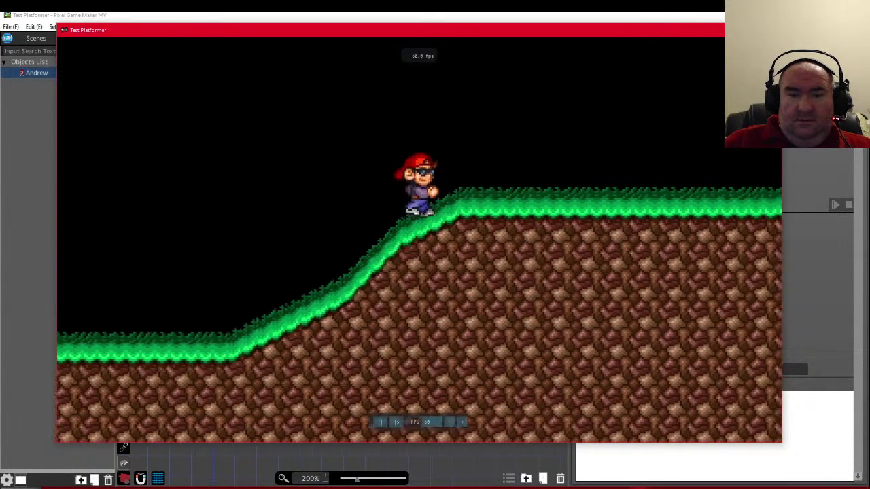
pyautogui.press('z')
pyautogui.press('Escape')
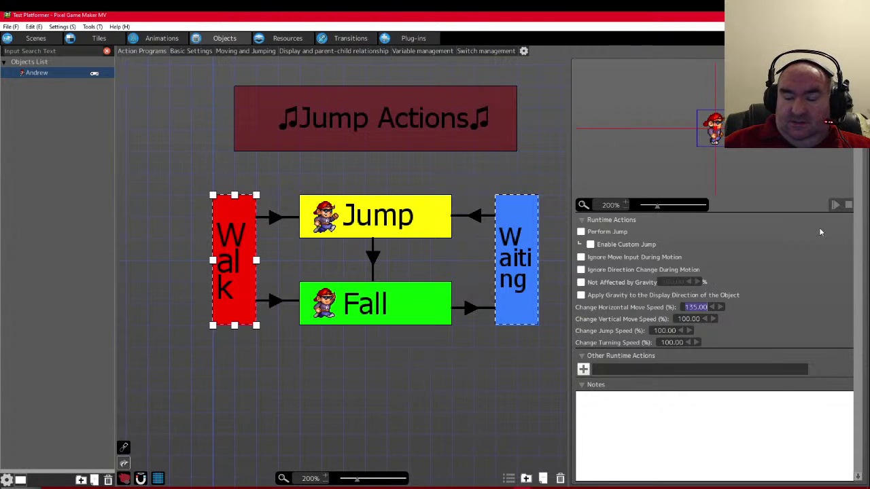
# - Raise the Walk action's horizontal move speed change to 150%
pyautogui.write('150')
pyautogui.press('Return')
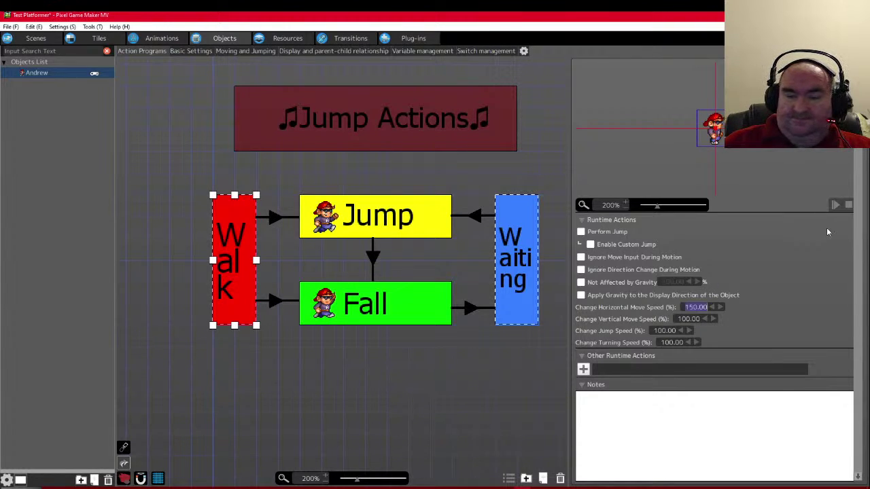
# - Save the project and test play the raised walking speed by running and jumping up the slope and across the hilltop, and end the test
pyautogui.click(375, 230)
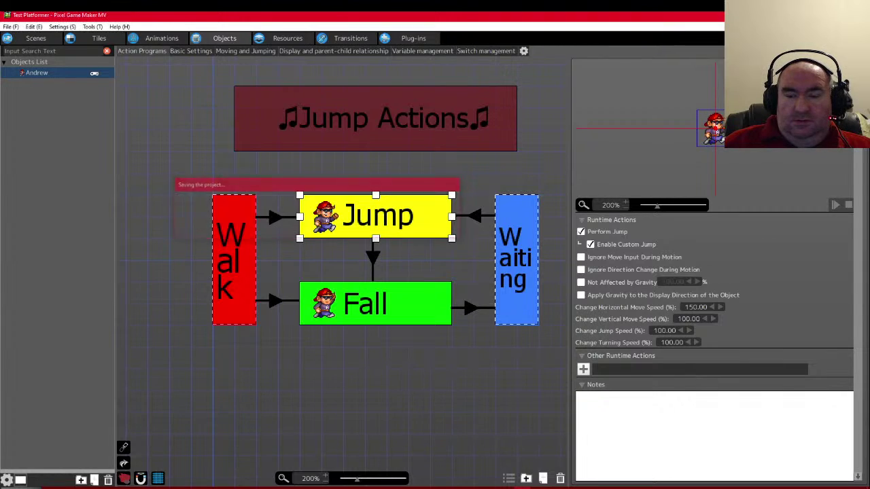
pyautogui.press('F5')
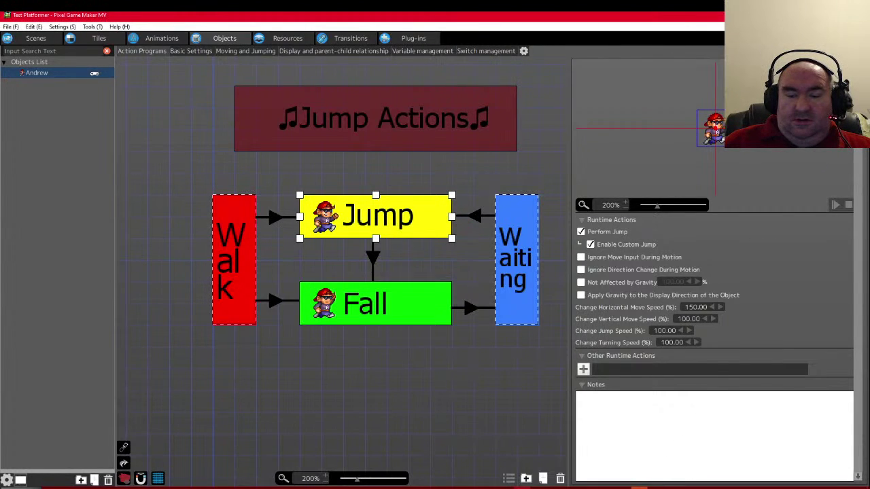
pyautogui.press('Right')
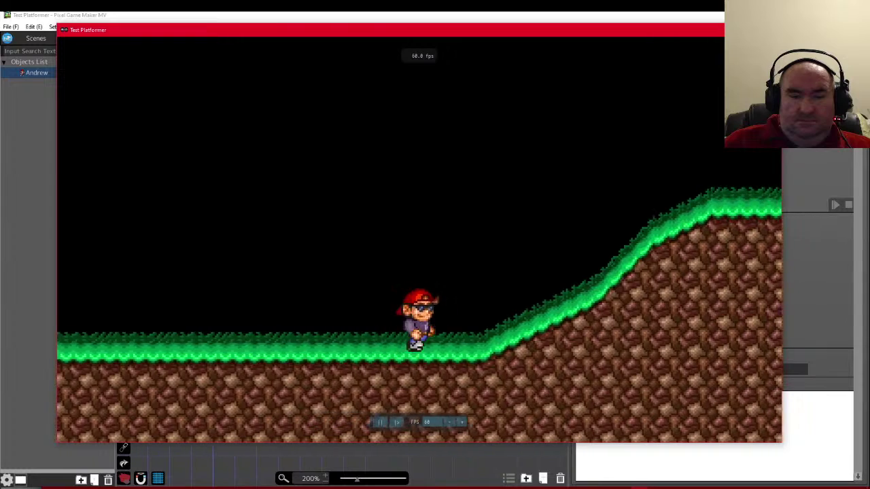
pyautogui.press('space')
pyautogui.press('space')
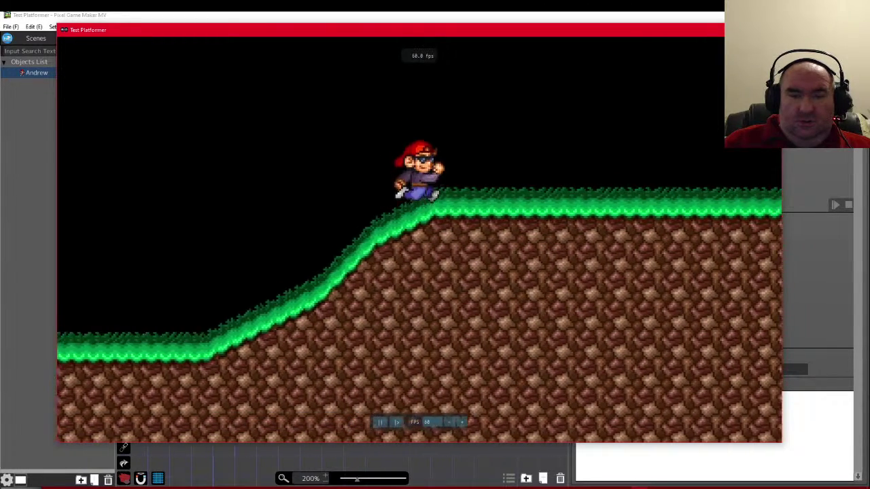
pyautogui.press('space')
pyautogui.press('space')
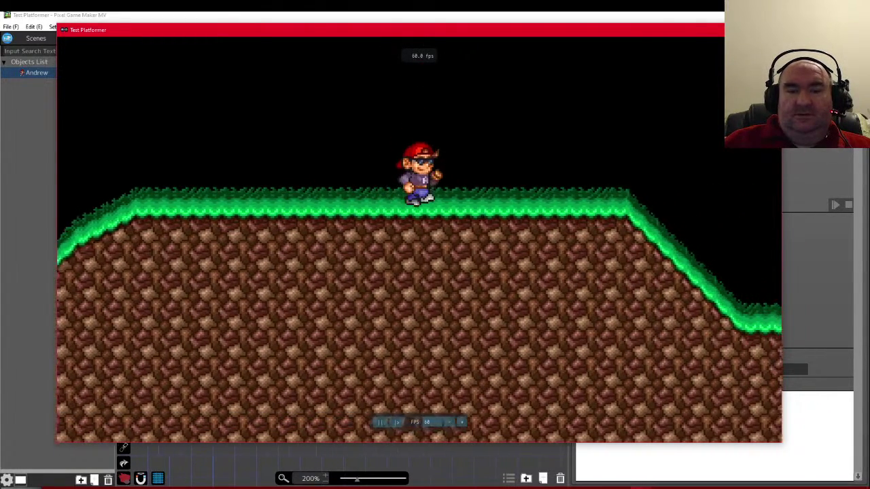
pyautogui.press('space')
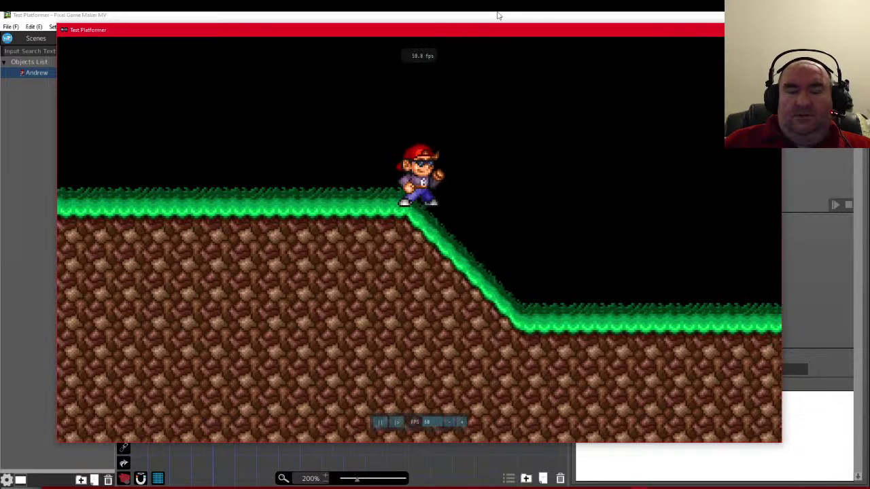
pyautogui.press('Escape')
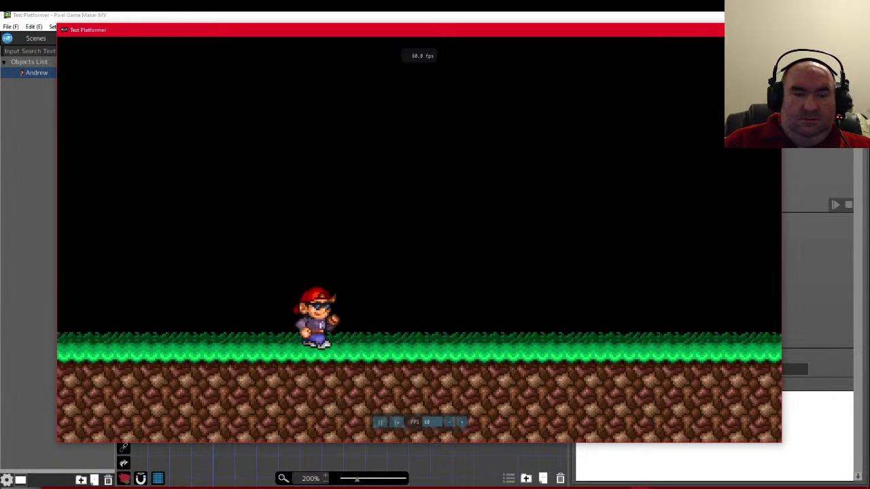
# - Test play again from the level's start, running along the flat ground and jumping up the slope
pyautogui.press('Right')
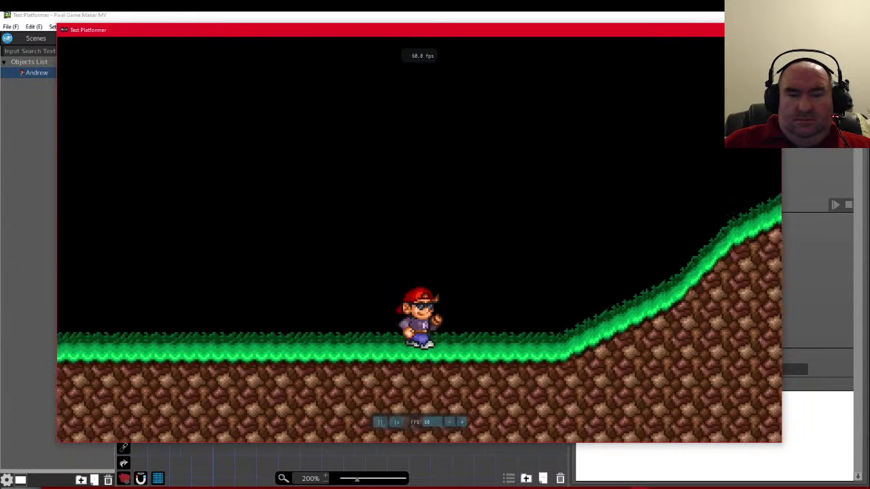
pyautogui.press('z')
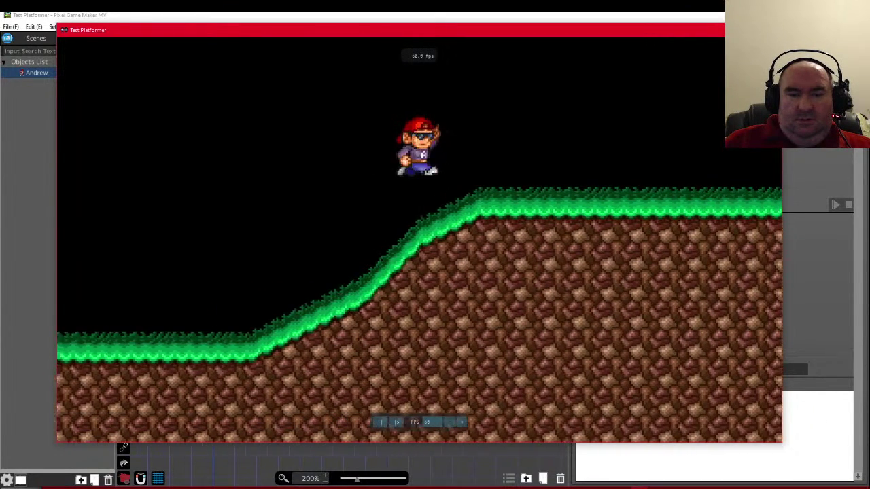
# - Playtest the character's running and jumping in both directions across the flat ground and slopes, and end the test run
pyautogui.press('z')
pyautogui.press('z')
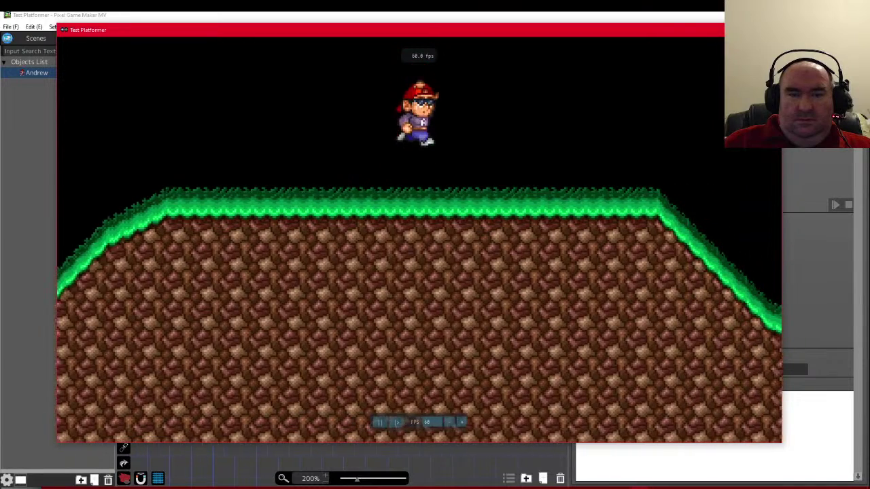
pyautogui.press('z')
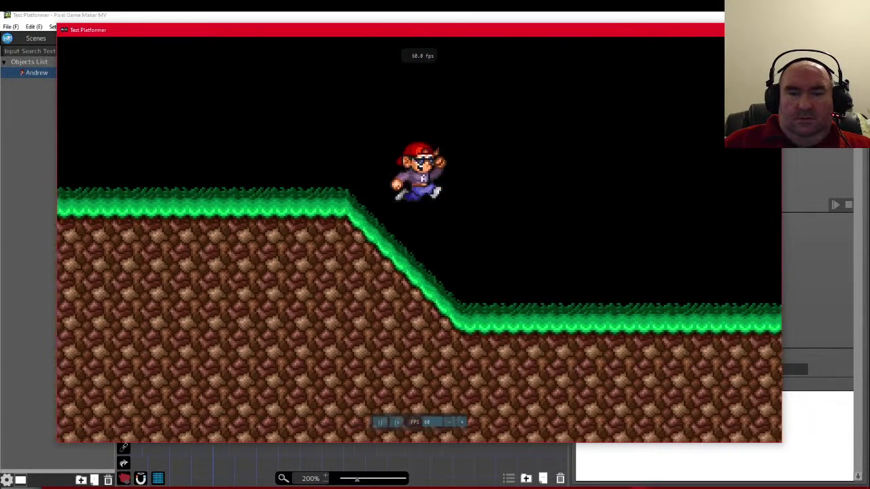
pyautogui.press('Left')
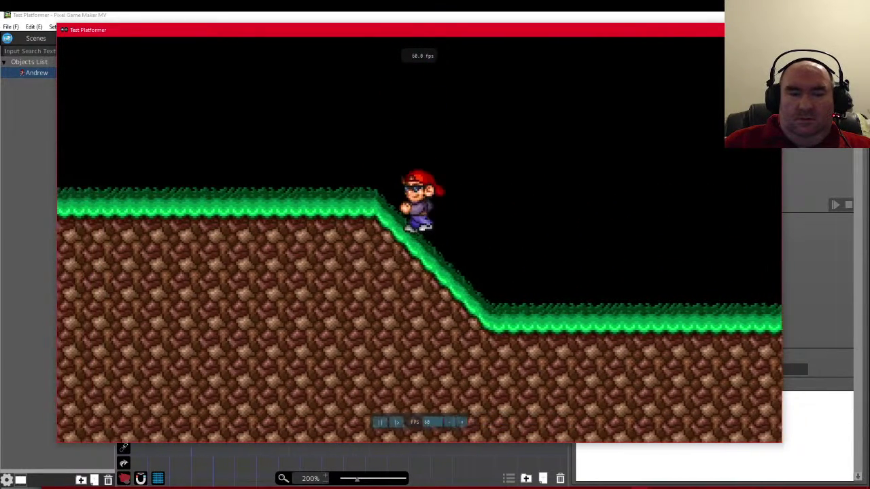
pyautogui.press('z')
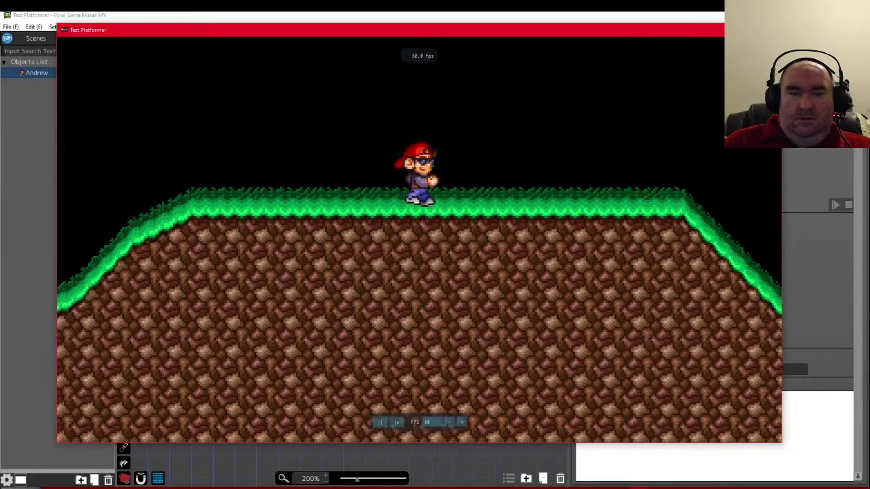
pyautogui.press('Right')
pyautogui.press('z')
pyautogui.press('z')
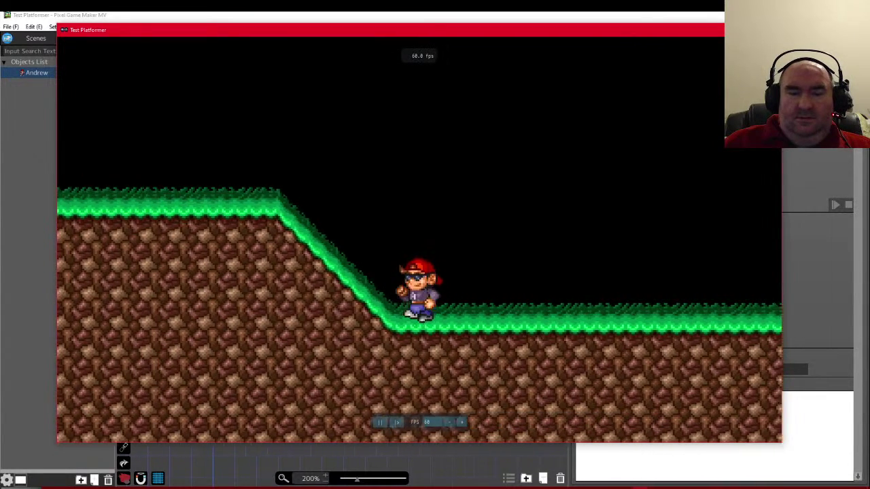
pyautogui.press('z')
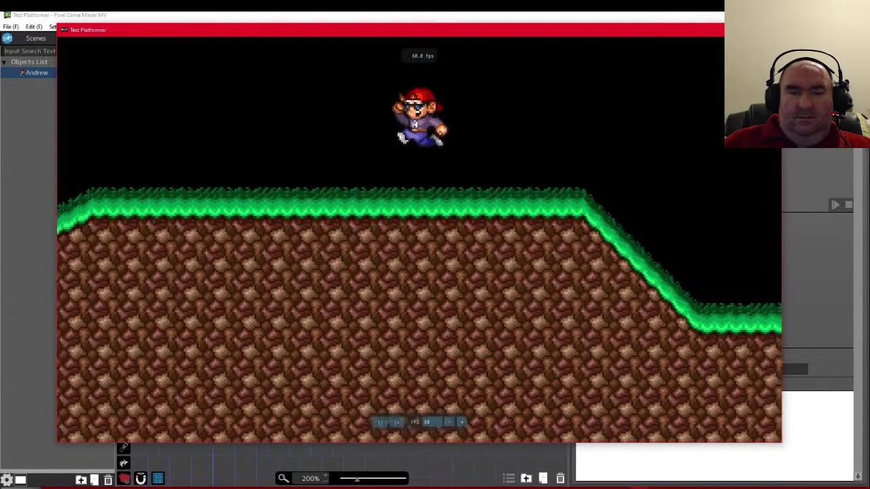
pyautogui.press('Left')
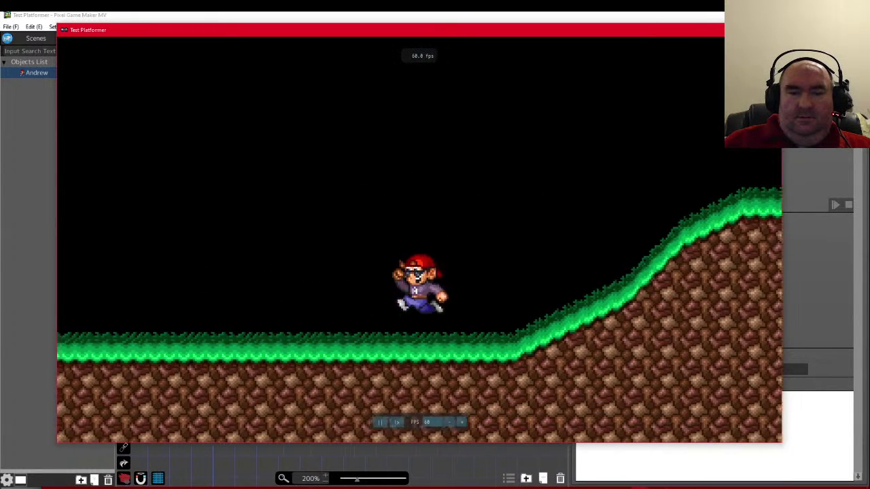
pyautogui.press('z')
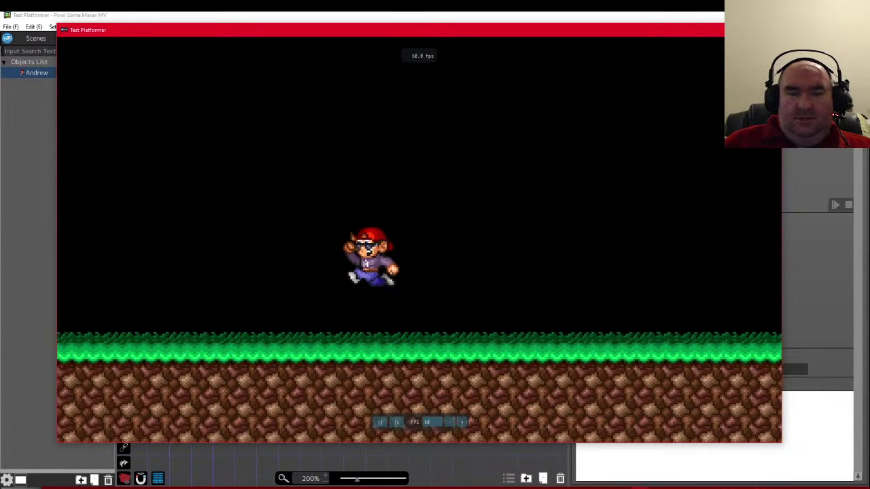
pyautogui.press('z')
pyautogui.press('Right')
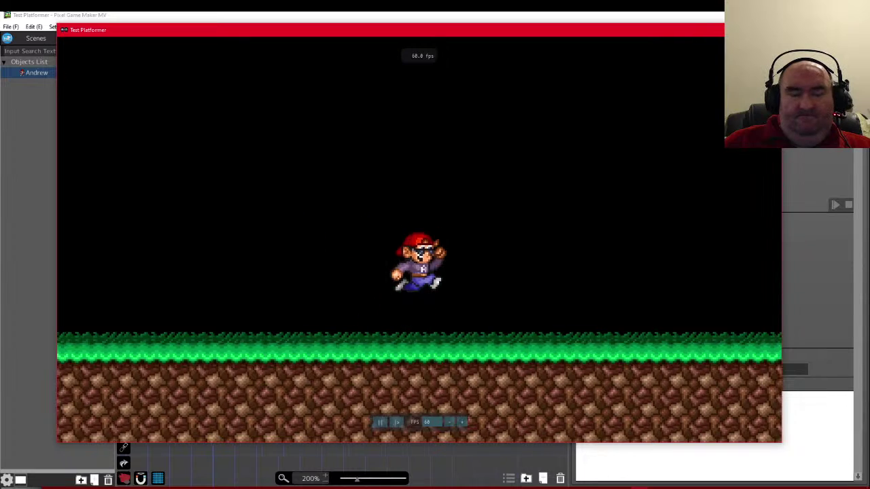
pyautogui.press('z')
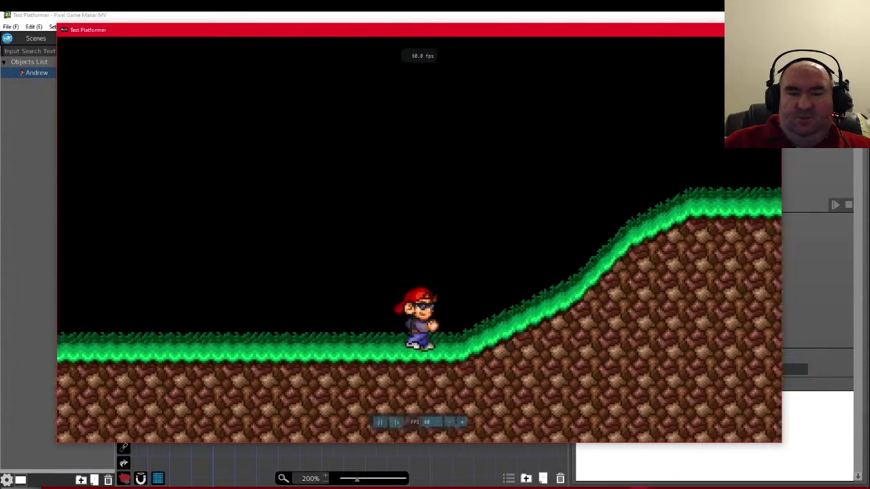
pyautogui.press('z')
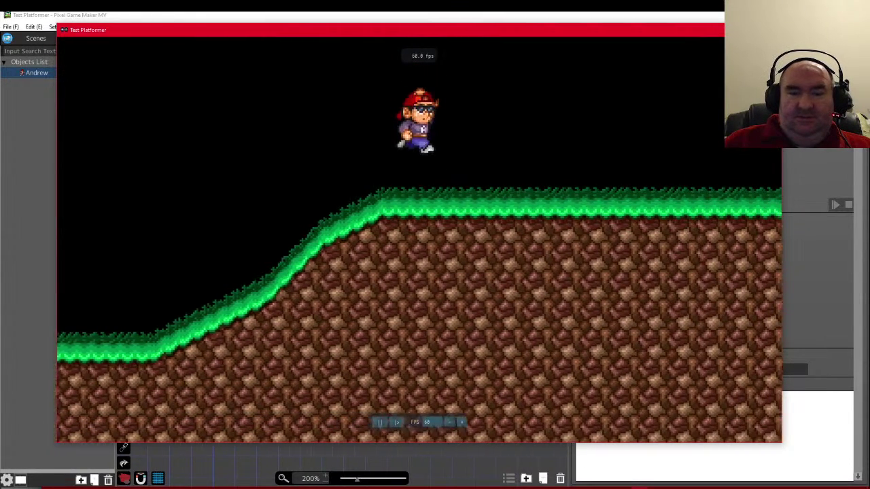
pyautogui.press('z')
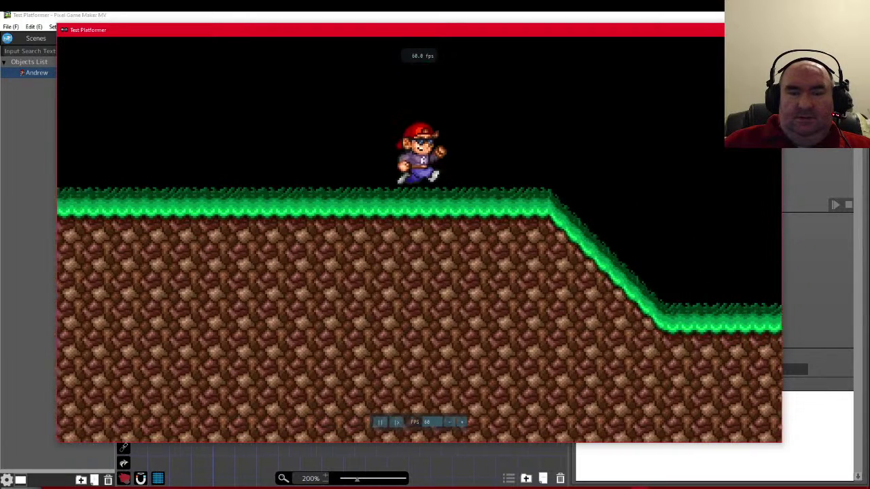
pyautogui.press('z')
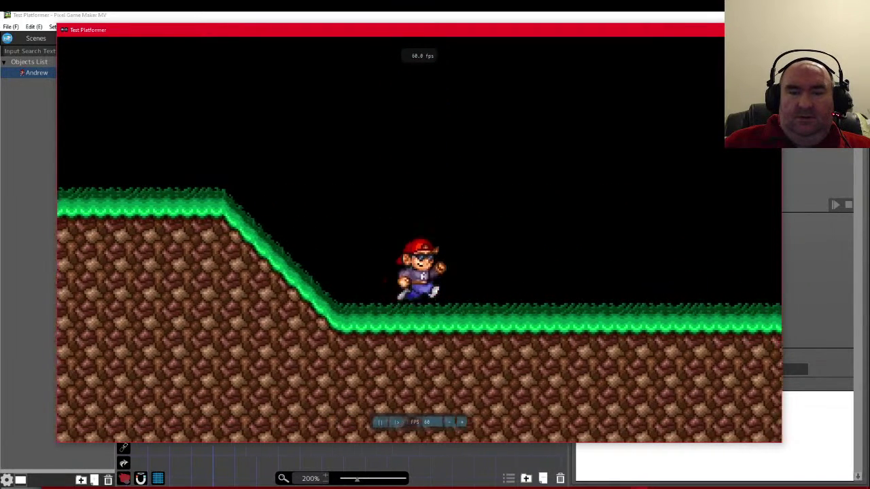
pyautogui.press('z')
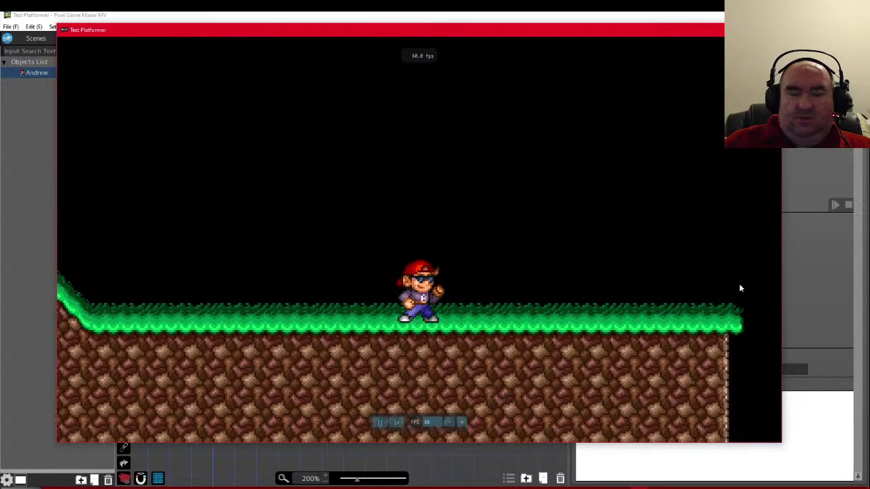
pyautogui.press('Escape')
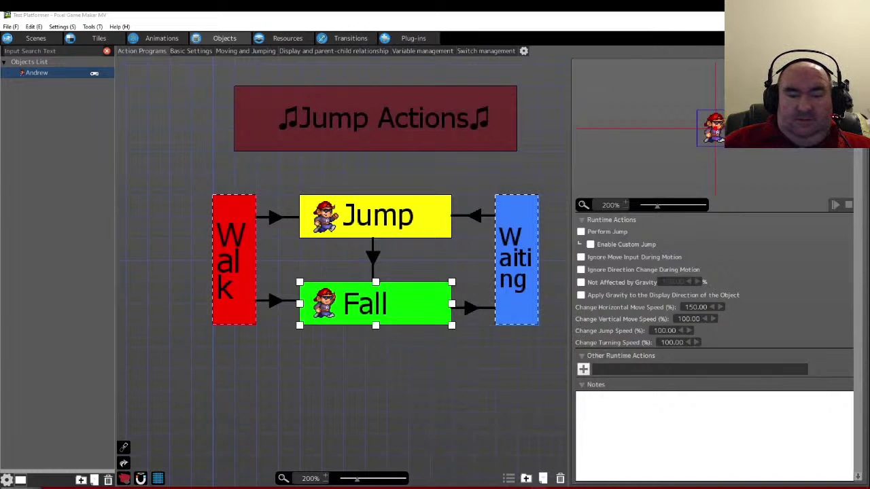
pyautogui.hotkey('alt', 'Tab')
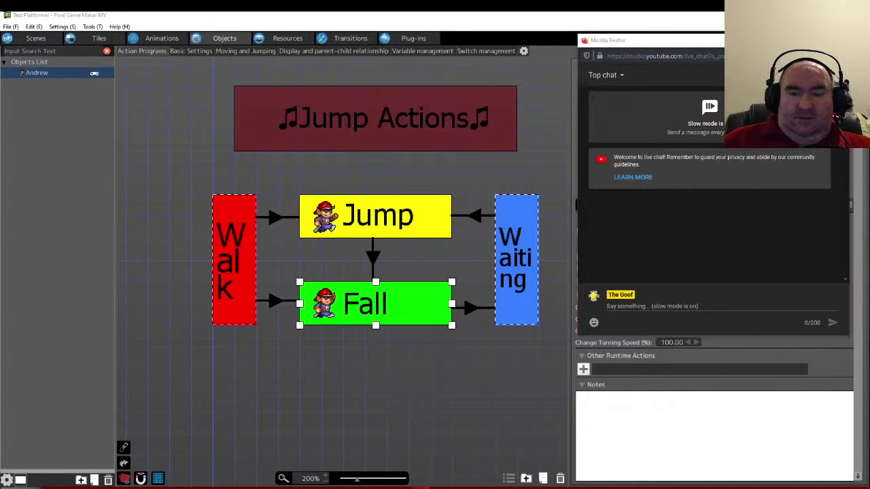
pyautogui.hotkey('alt', 'Tab')
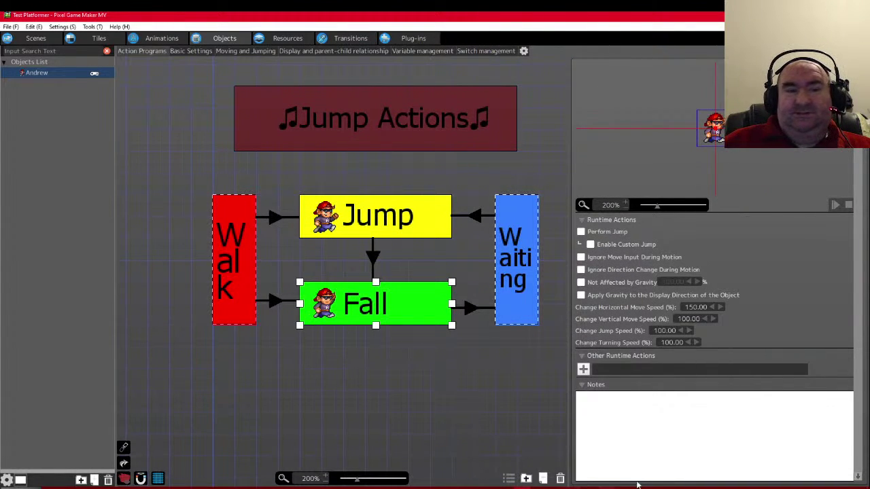
pyautogui.hotkey('alt', 'Tab')
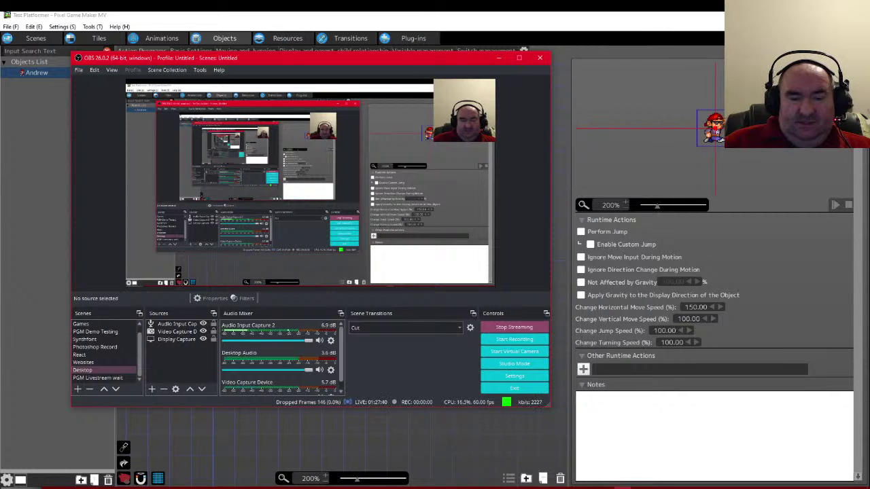
pyautogui.hotkey('alt', 'Tab')
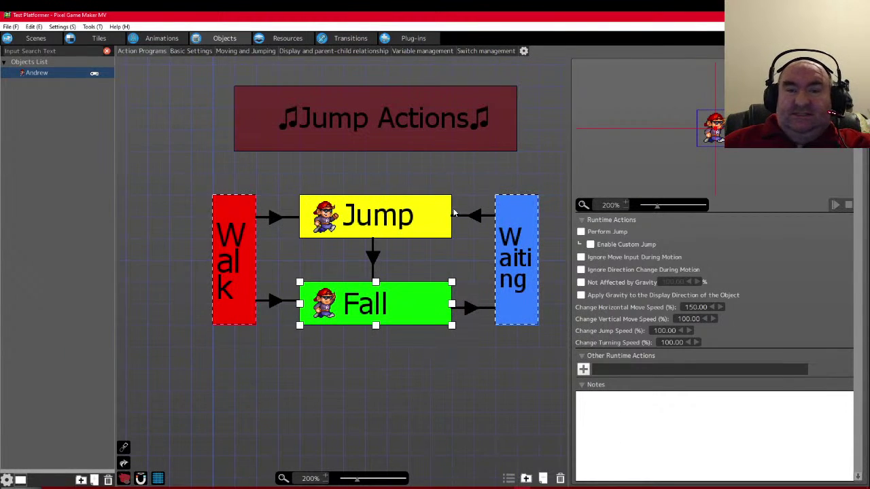
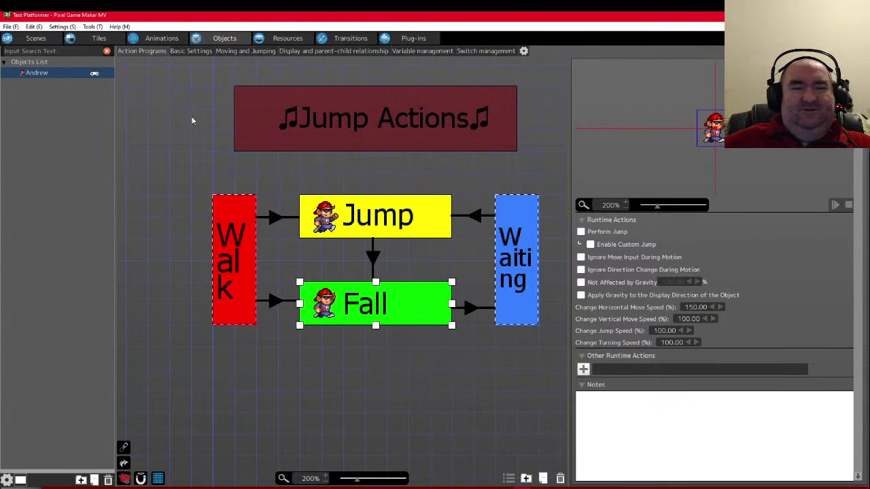
# - Open the project's sound effects resources and start adding a new sound effect from file
pyautogui.click(36, 38)
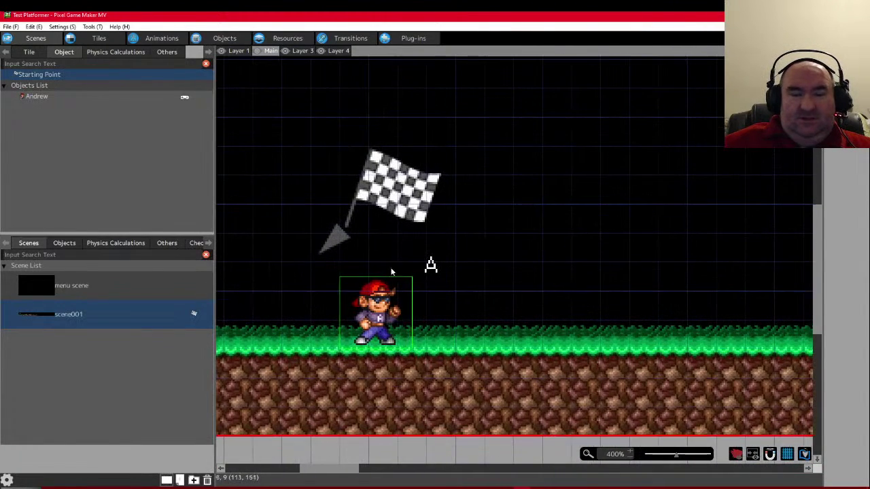
pyautogui.click(287, 39)
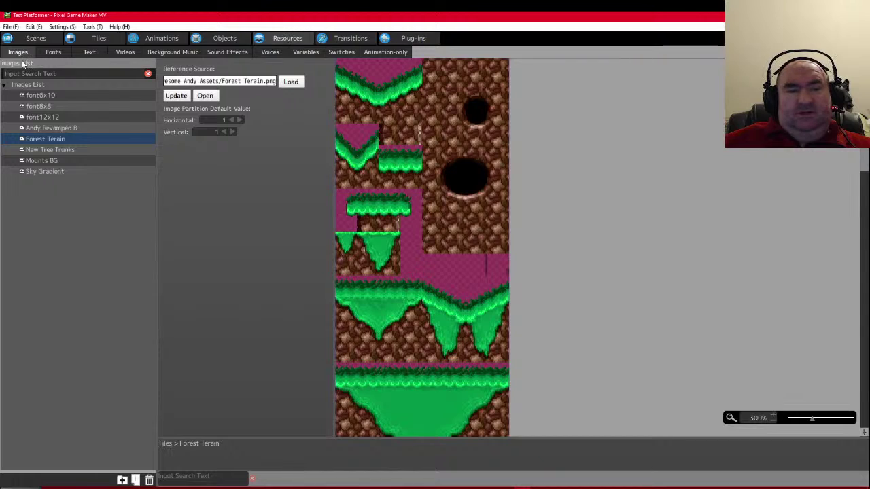
pyautogui.click(229, 52)
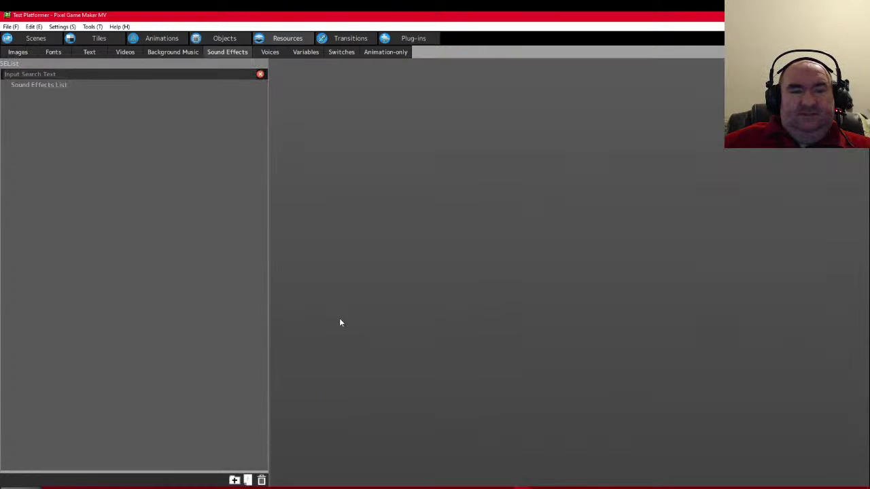
pyautogui.rightClick(152, 146)
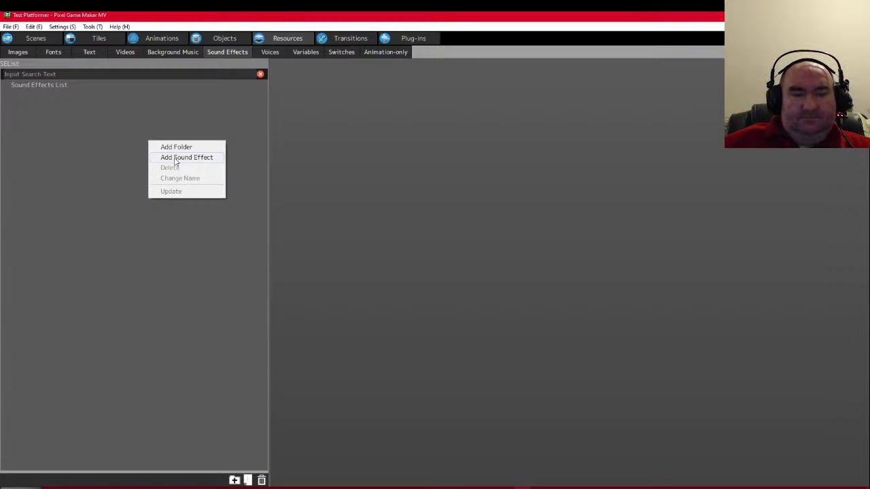
pyautogui.click(175, 158)
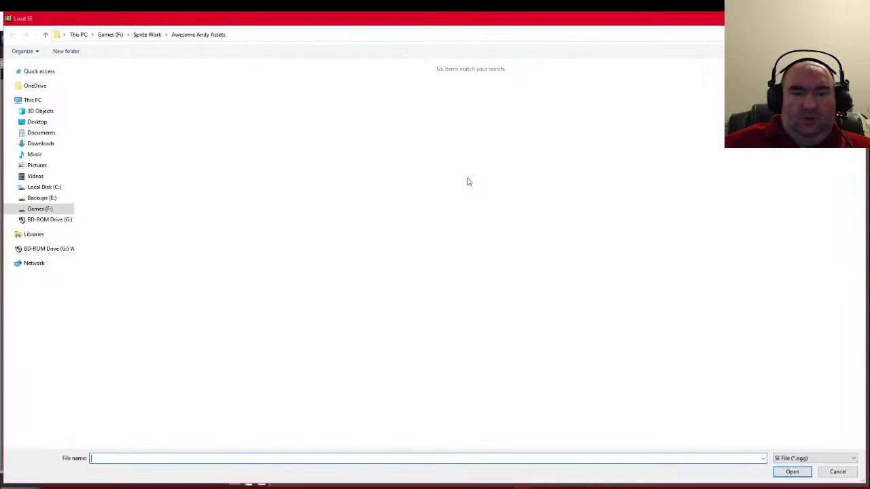
# - Browse to the Enterbrain folder on the Games (F:) drive and find its Ogg sound files
pyautogui.click(145, 35)
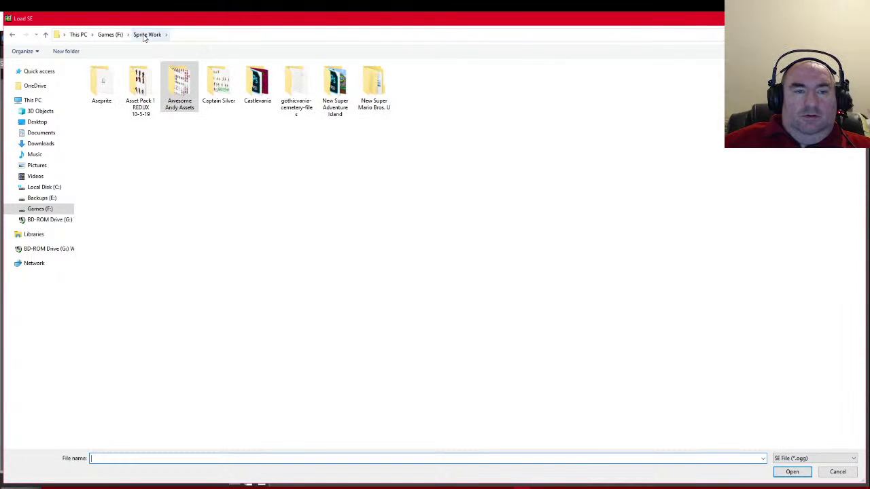
pyautogui.click(193, 35)
pyautogui.click(301, 242)
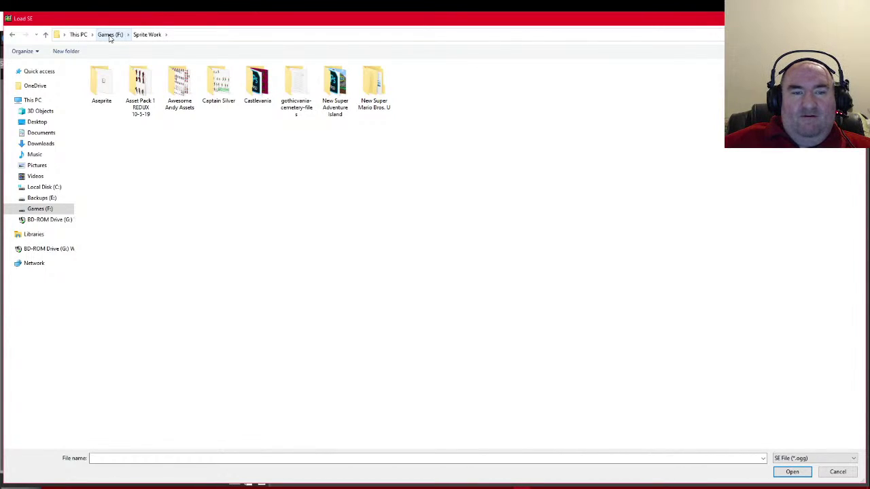
pyautogui.click(110, 35)
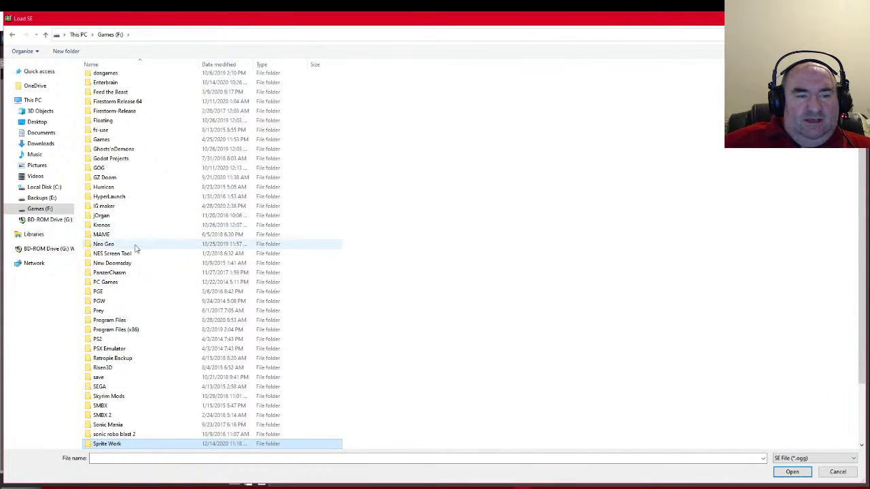
pyautogui.scroll(4, 129, 231)
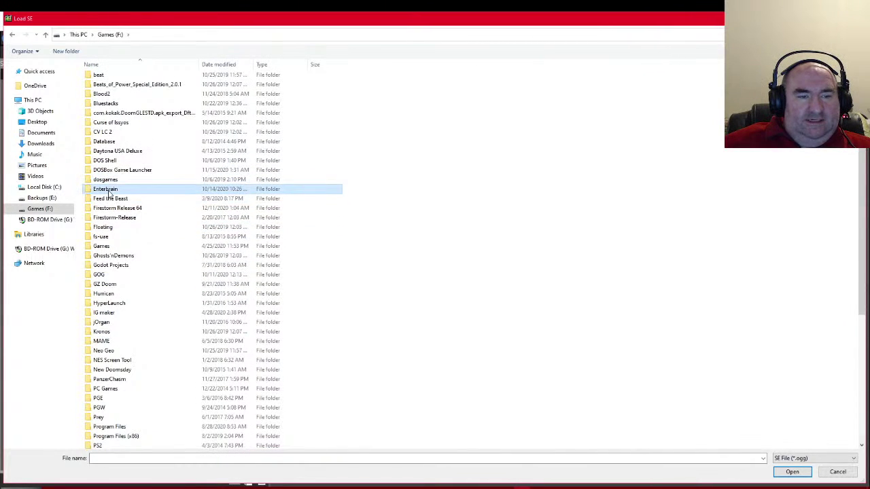
pyautogui.doubleClick(109, 193)
pyautogui.scroll(-10, 322, 237)
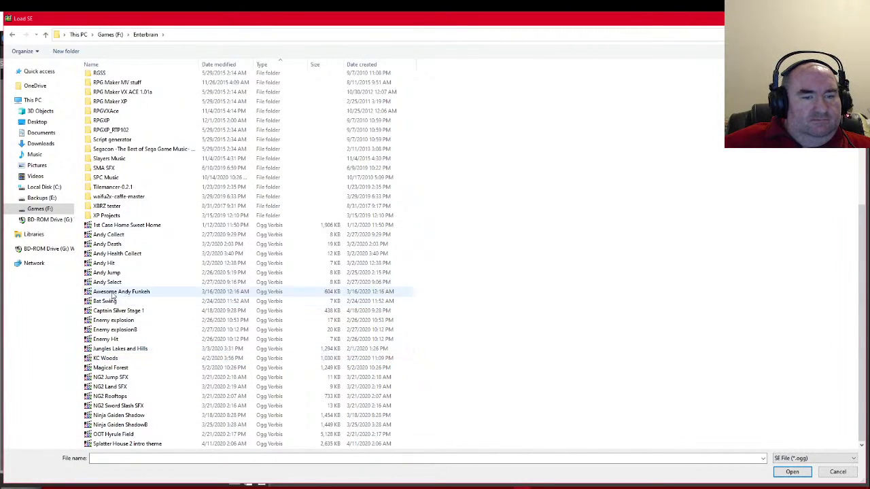
# - Import the six Andy sound effects plus Bat Swing, Enemy explosion, Enemy explosionB and Enemy Hit into the project
pyautogui.click(120, 235)
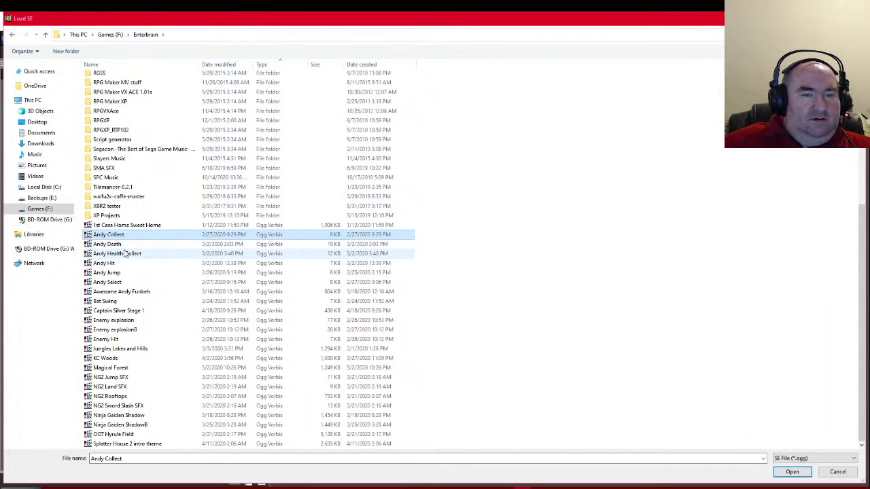
pyautogui.keyDown('ctrl'); pyautogui.click(120, 244); pyautogui.keyUp('ctrl')
pyautogui.keyDown('ctrl'); pyautogui.click(120, 253); pyautogui.keyUp('ctrl')
pyautogui.keyDown('ctrl'); pyautogui.click(121, 263); pyautogui.keyUp('ctrl')
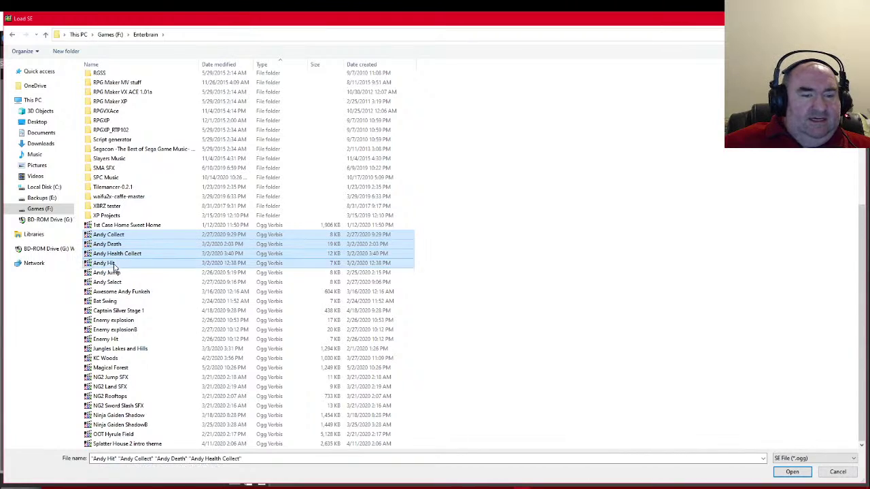
pyautogui.keyDown('ctrl'); pyautogui.click(121, 272); pyautogui.keyUp('ctrl')
pyautogui.keyDown('ctrl'); pyautogui.click(121, 283); pyautogui.keyUp('ctrl')
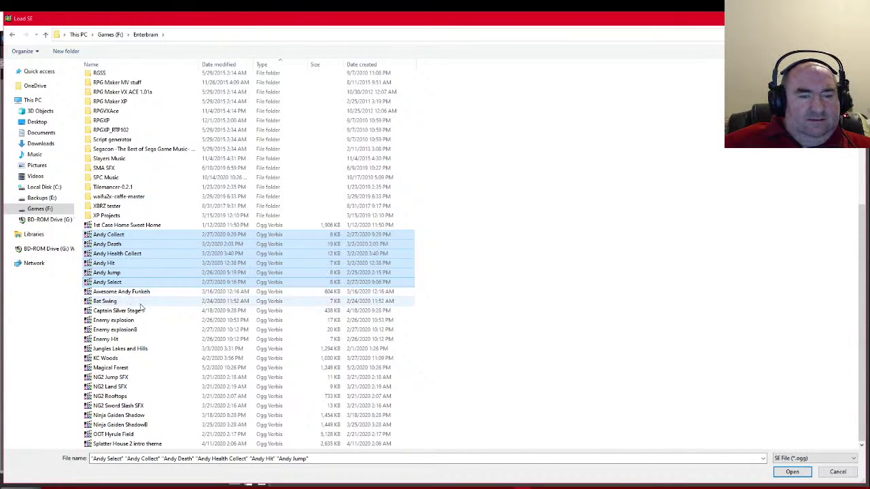
pyautogui.keyDown('ctrl'); pyautogui.click(144, 302); pyautogui.keyUp('ctrl')
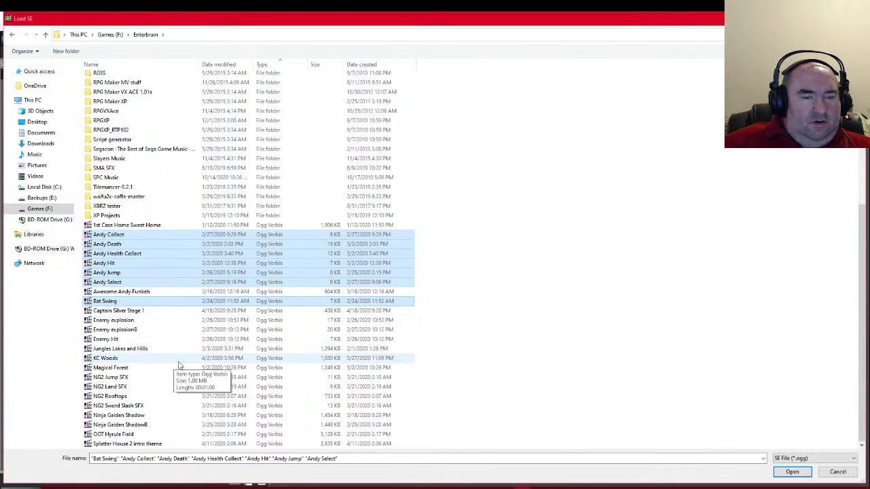
pyautogui.keyDown('ctrl'); pyautogui.click(126, 321); pyautogui.keyUp('ctrl')
pyautogui.keyDown('ctrl'); pyautogui.click(129, 331); pyautogui.keyUp('ctrl')
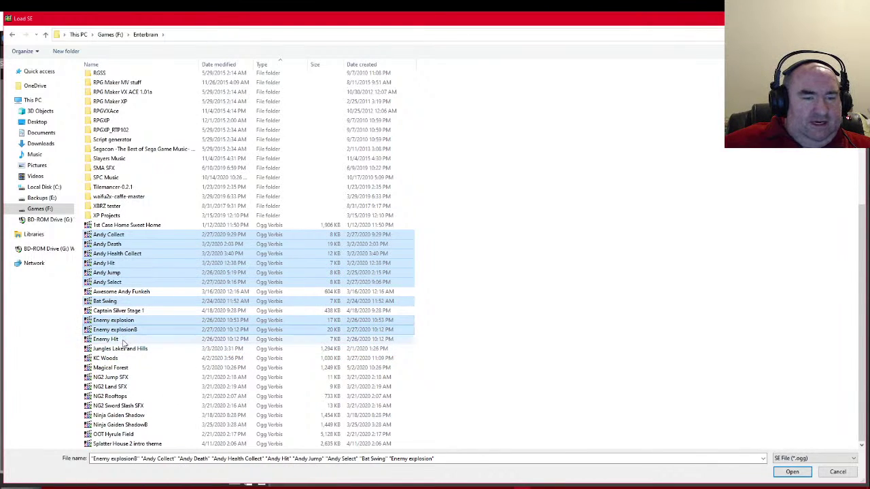
pyautogui.keyDown('ctrl'); pyautogui.click(140, 340); pyautogui.keyUp('ctrl')
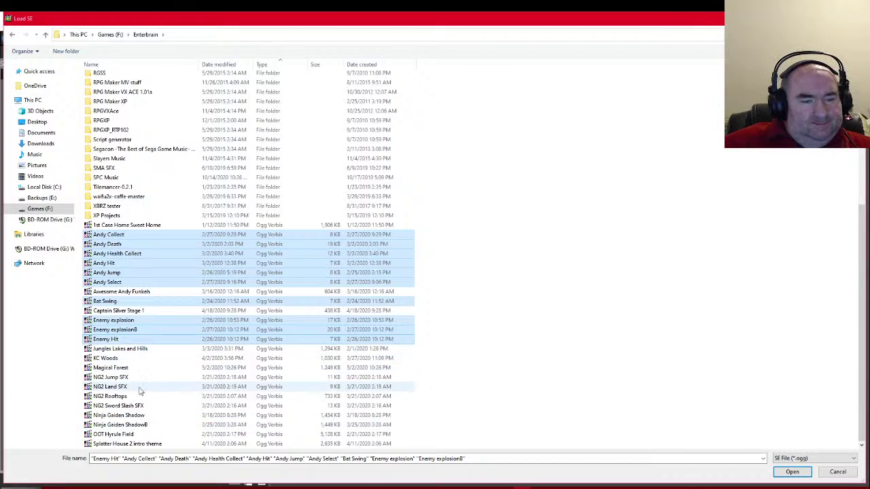
pyautogui.click(793, 472)
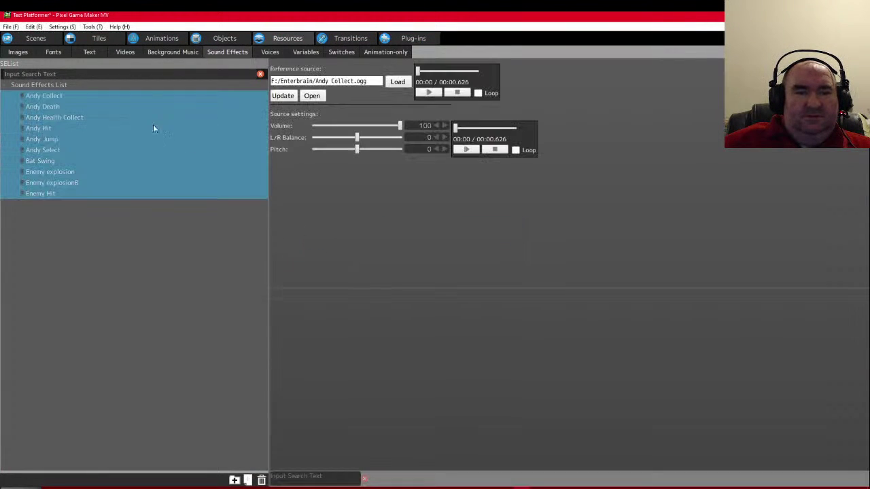
# - Preview the imported Andy Jump sound effect using its source settings playback
pyautogui.click(51, 111)
pyautogui.click(49, 139)
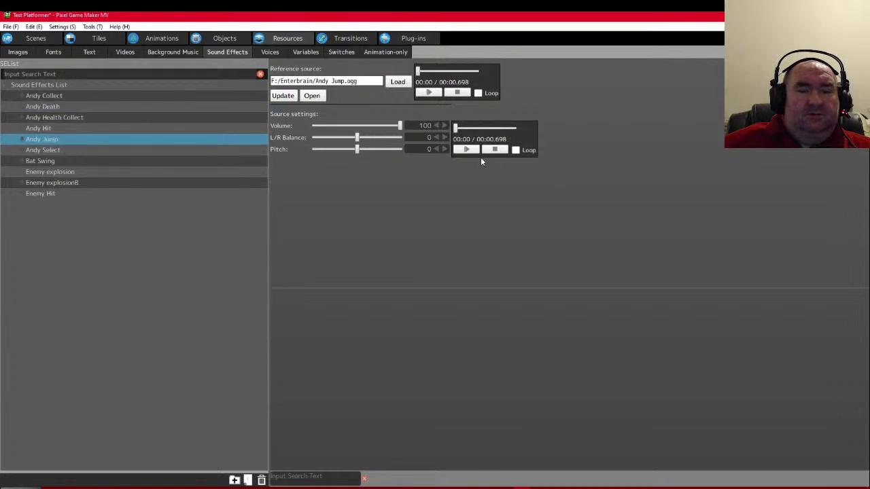
pyautogui.click(466, 150)
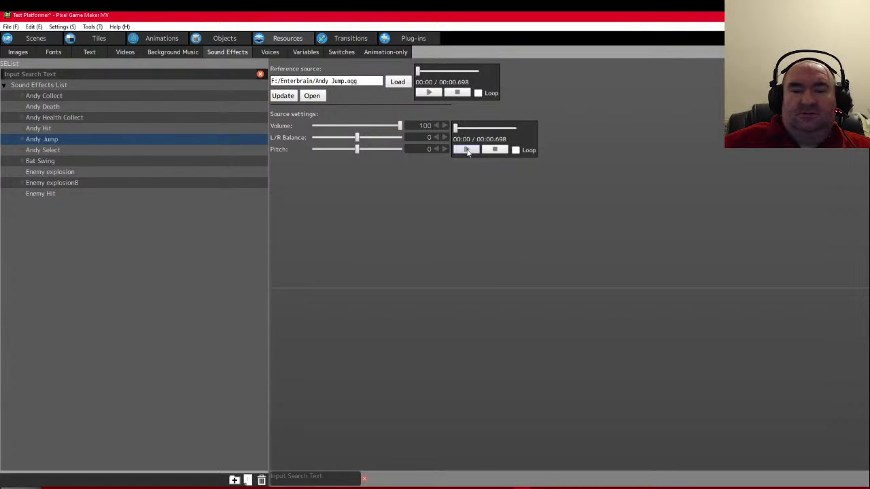
pyautogui.click(467, 150)
pyautogui.click(467, 150)
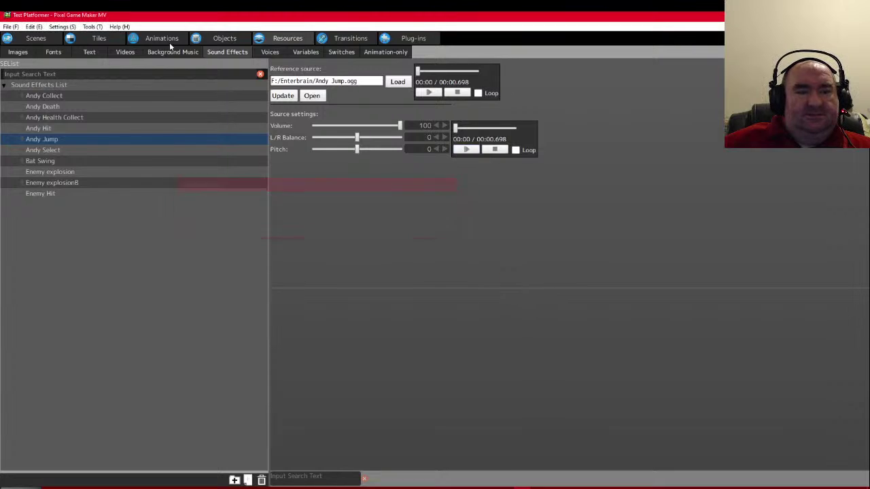
# - Enable a sound effect on the first frame of the character's right-facing Jump motion and set it to Andy Jump
pyautogui.click(20, 52)
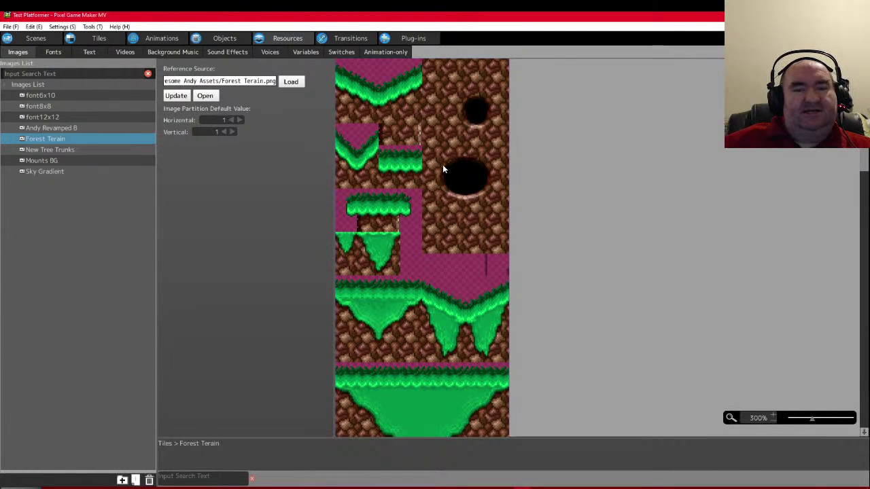
pyautogui.click(164, 39)
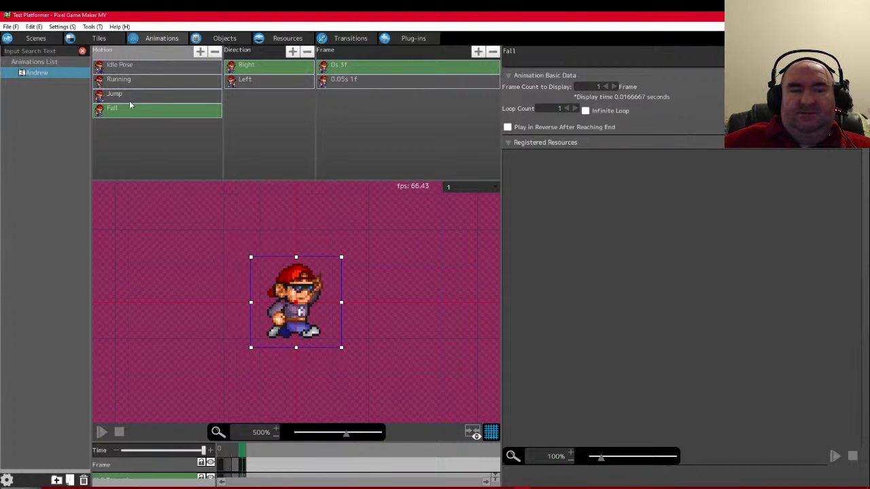
pyautogui.click(132, 99)
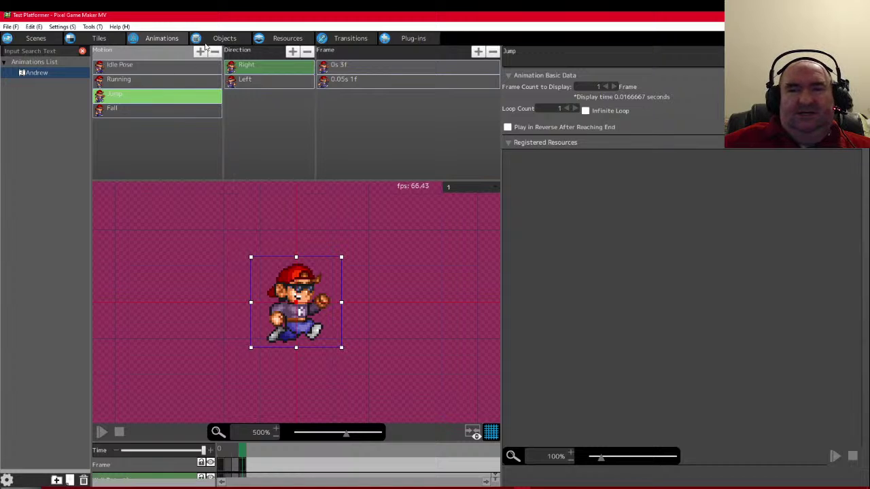
pyautogui.click(222, 39)
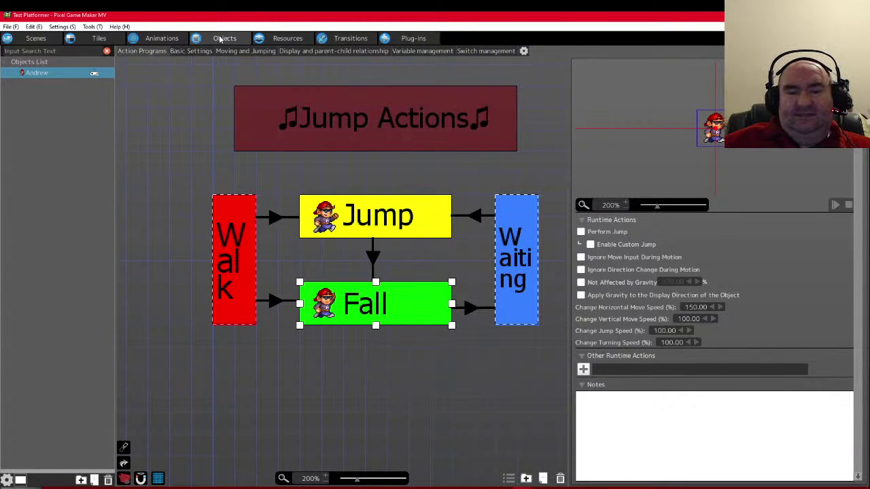
pyautogui.click(162, 39)
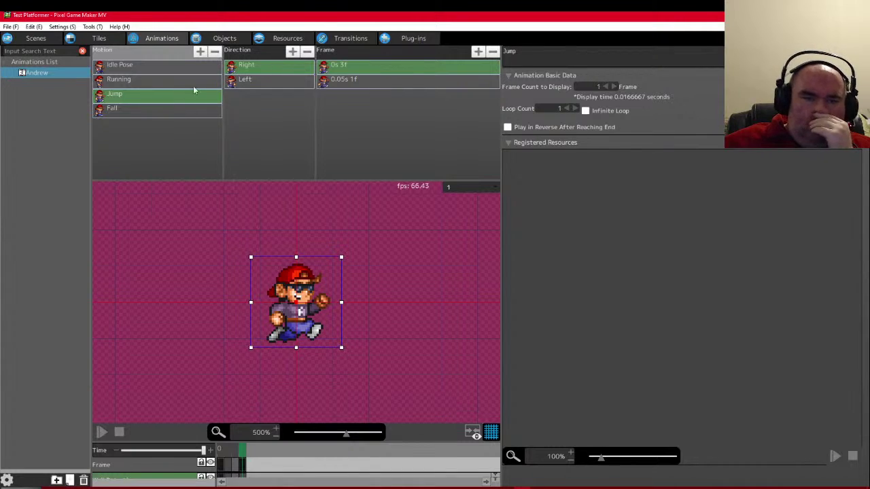
pyautogui.click(360, 65)
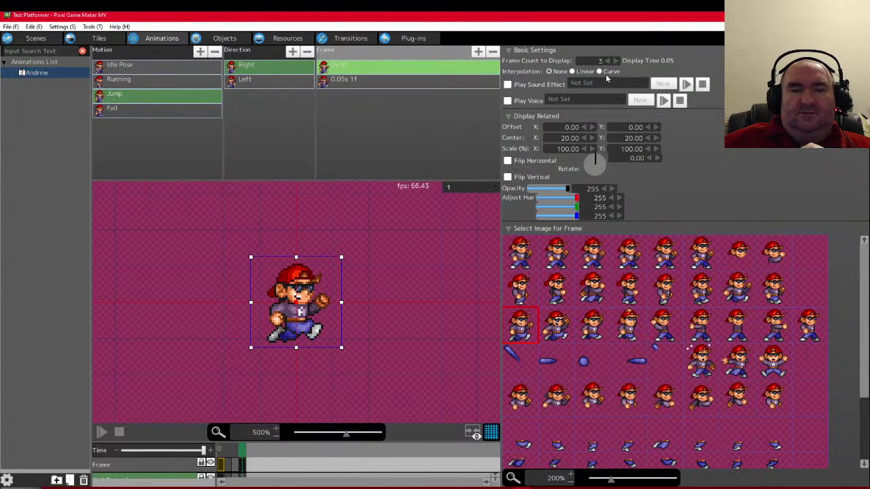
pyautogui.click(537, 84)
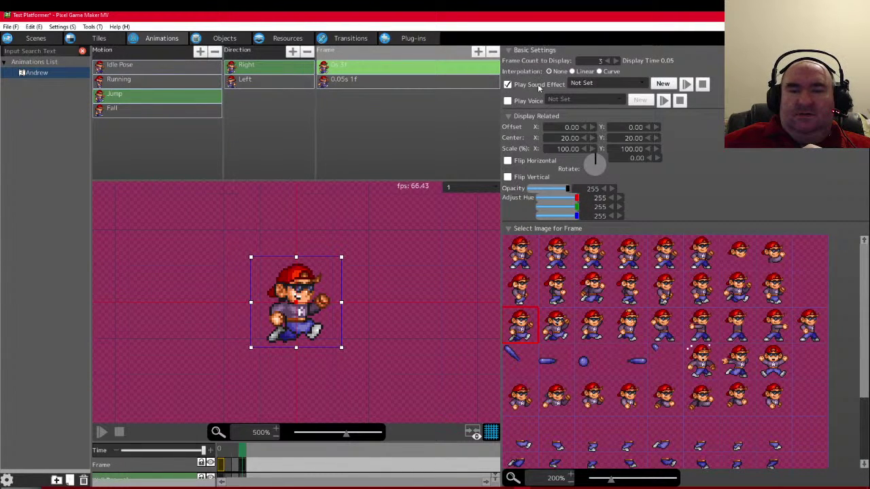
pyautogui.click(634, 84)
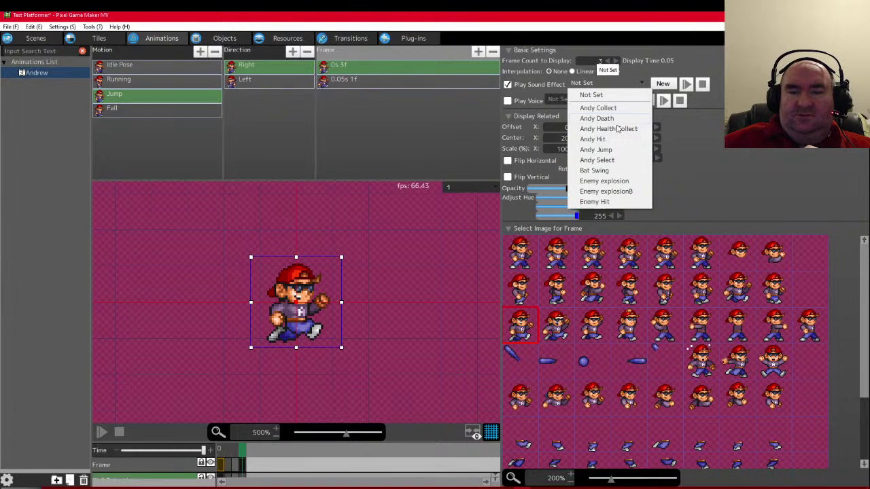
pyautogui.click(608, 149)
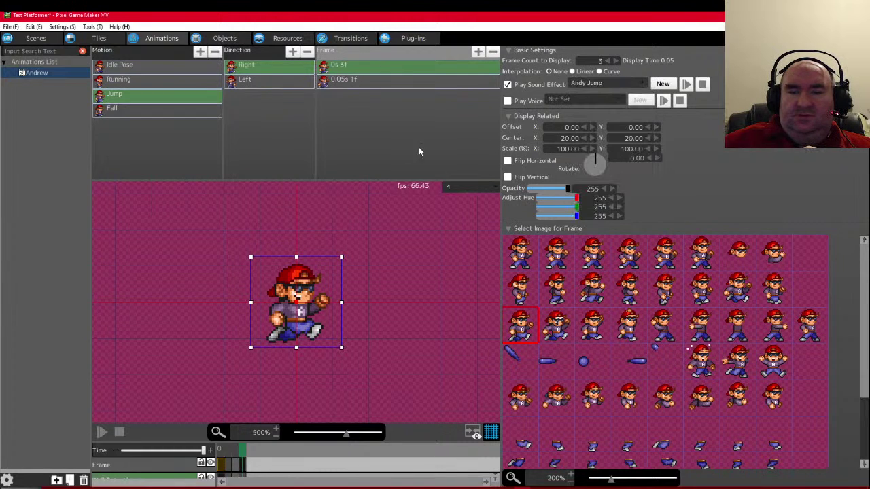
# - Enable the Andy Jump sound effect on the first frame of the left-facing Jump motion and preview the animation
pyautogui.click(272, 83)
pyautogui.click(465, 69)
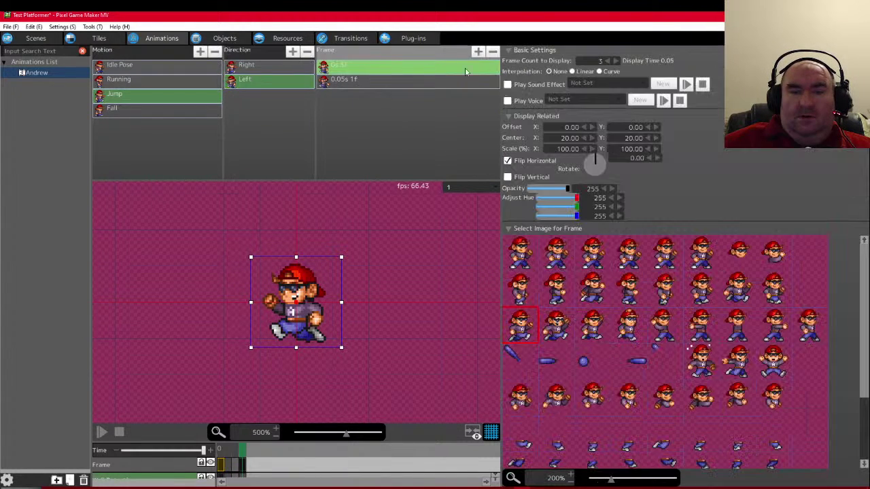
pyautogui.click(533, 84)
pyautogui.click(592, 83)
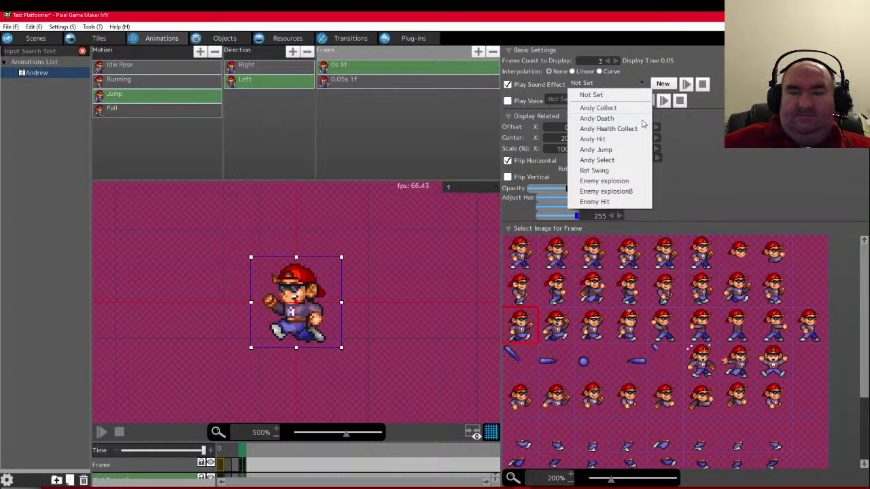
pyautogui.click(597, 149)
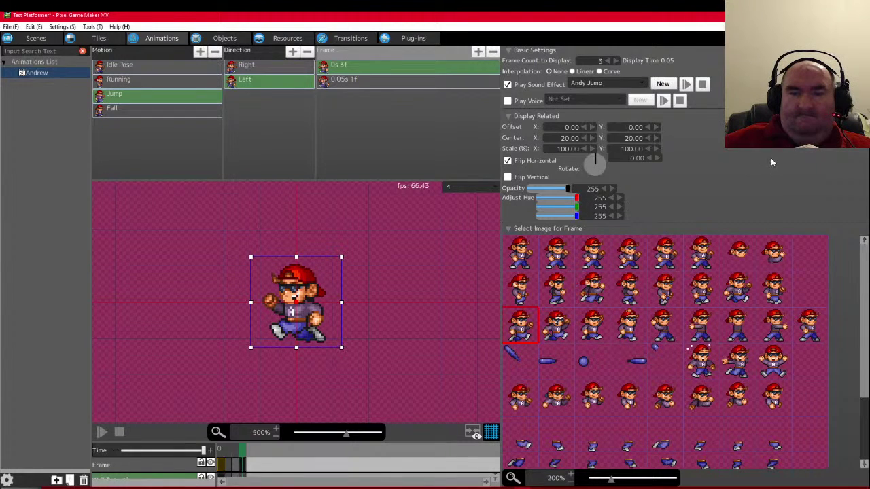
pyautogui.click(100, 433)
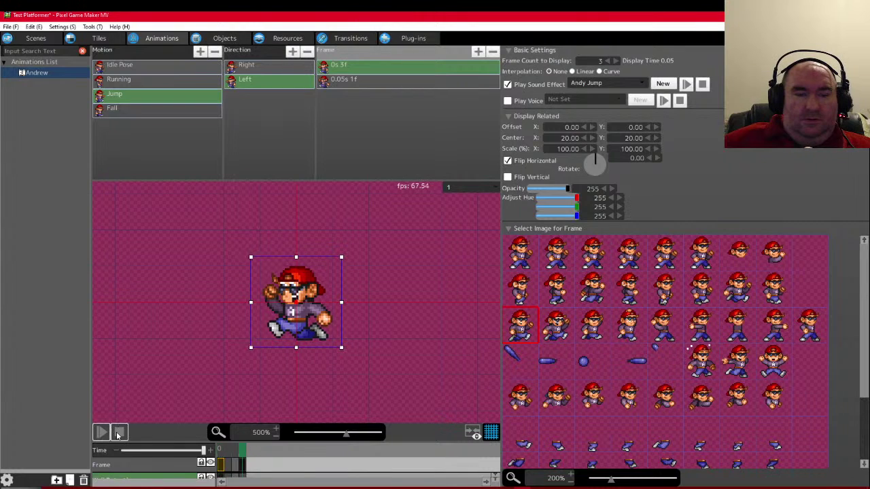
pyautogui.click(118, 433)
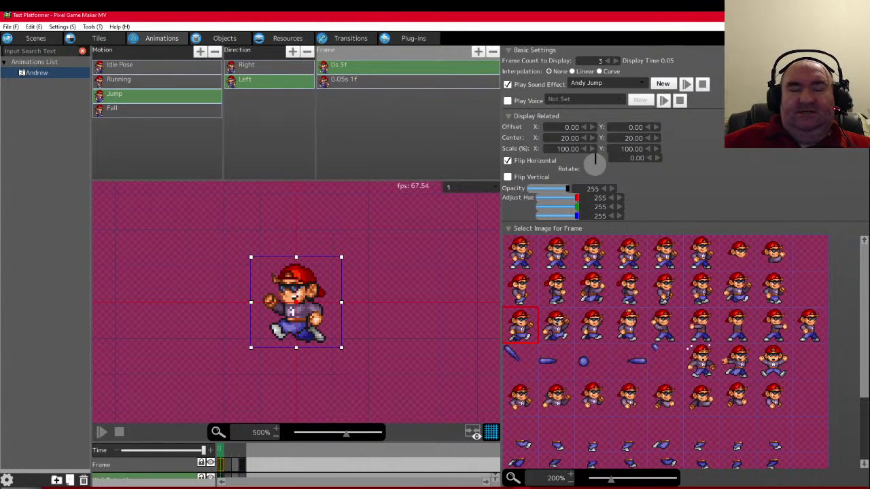
# - Start a test run and make the character run and jump rightward over the hill to check the jump sound
pyautogui.press('F5')
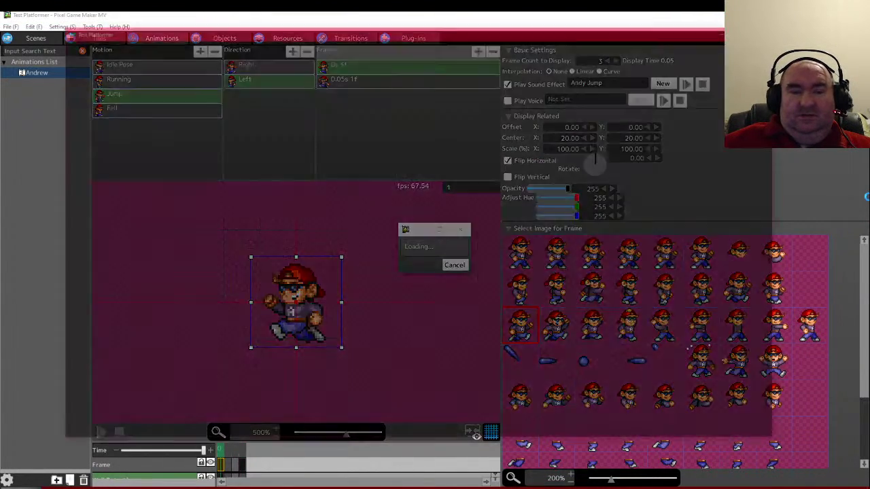
pyautogui.press('Right')
pyautogui.press('z')
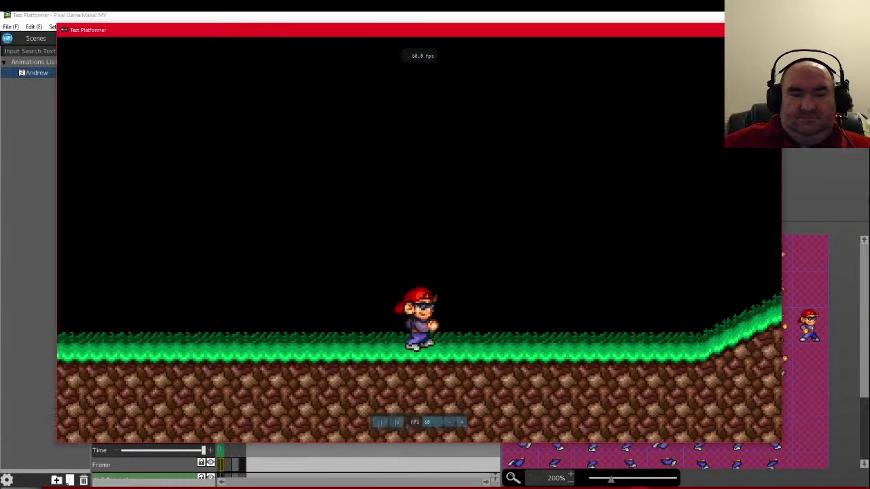
pyautogui.press('z')
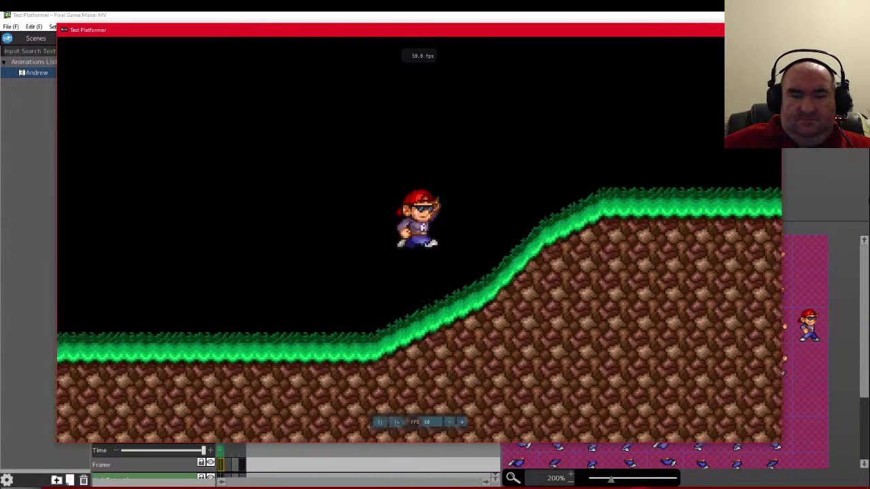
pyautogui.press('z')
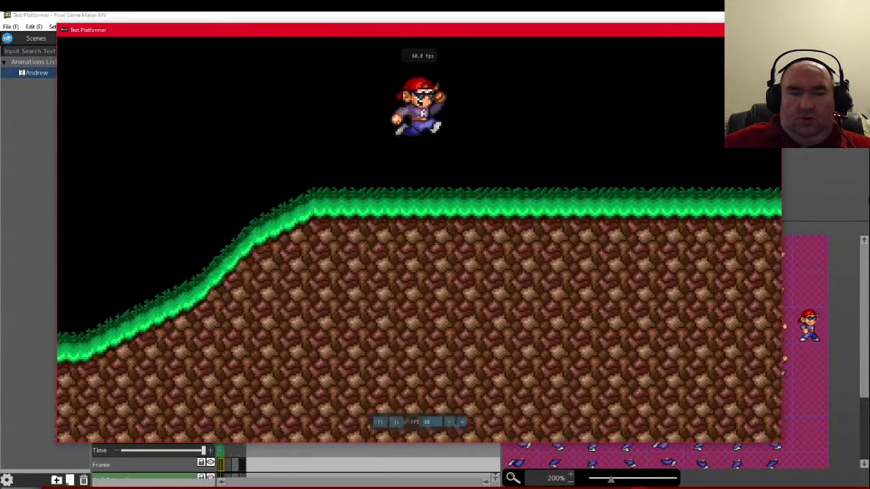
pyautogui.press('z')
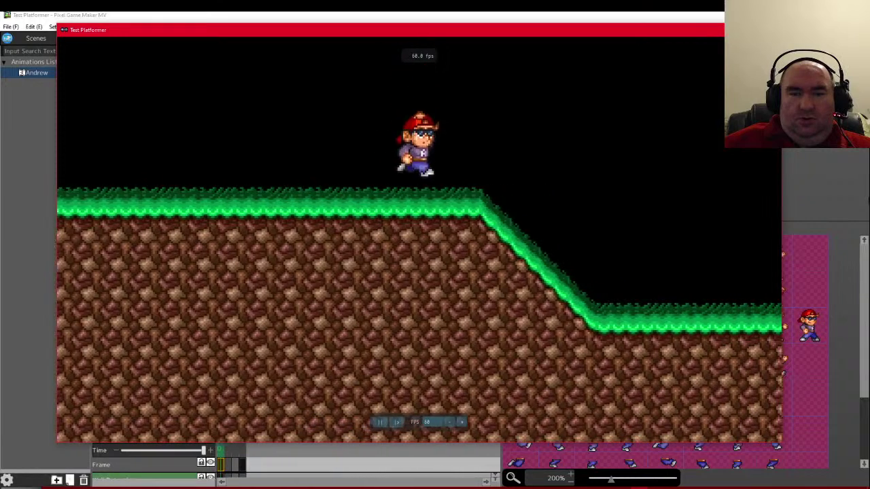
pyautogui.press('Right')
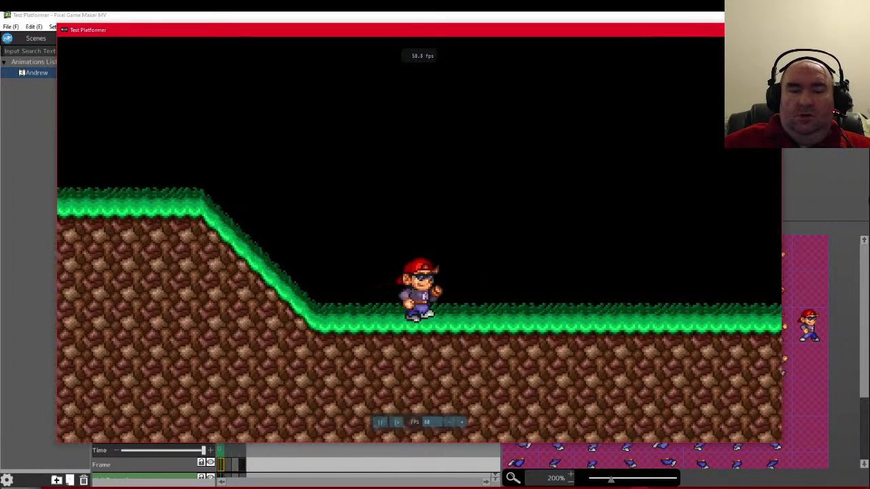
pyautogui.press('z')
pyautogui.press('Right')
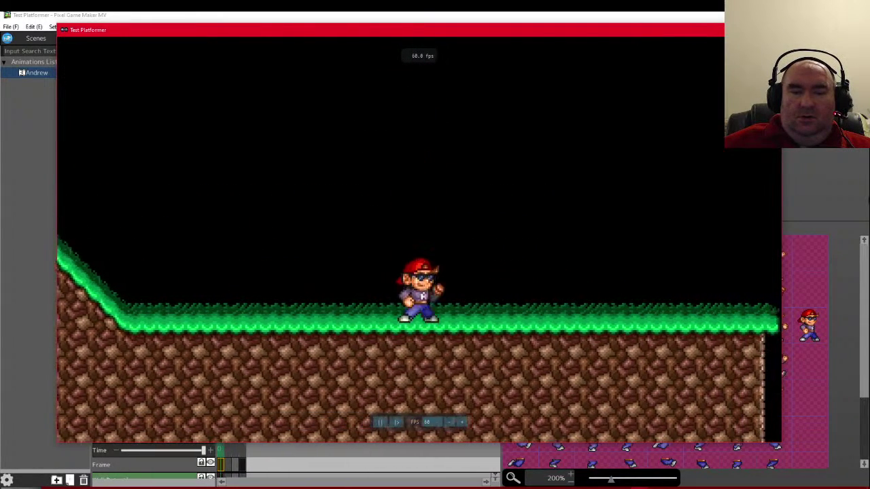
pyautogui.press('z')
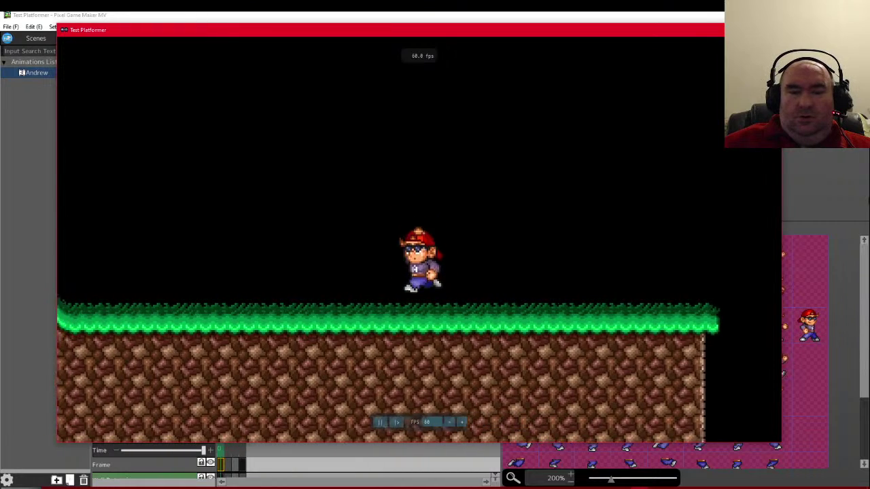
# - Make the character run and jump leftward over the hill to check the jump sound, and end the test run
pyautogui.press('Left')
pyautogui.press('z')
pyautogui.press('Left')
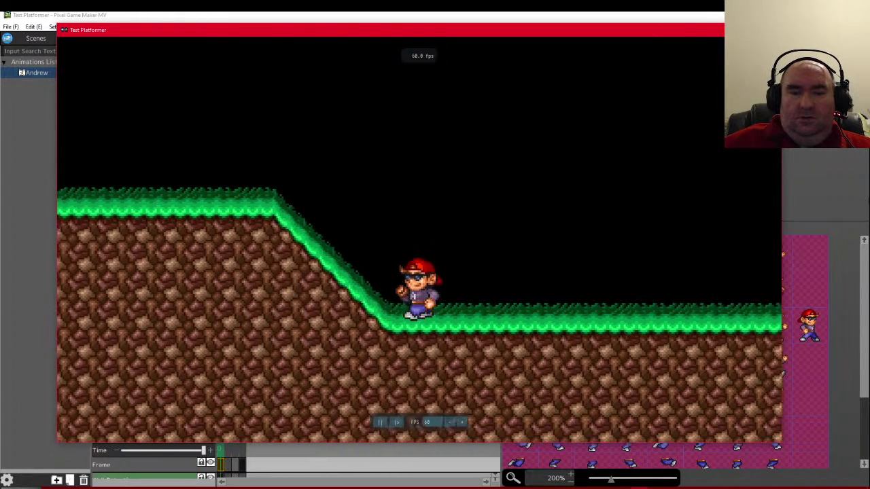
pyautogui.press('z')
pyautogui.press('z')
pyautogui.press('Left')
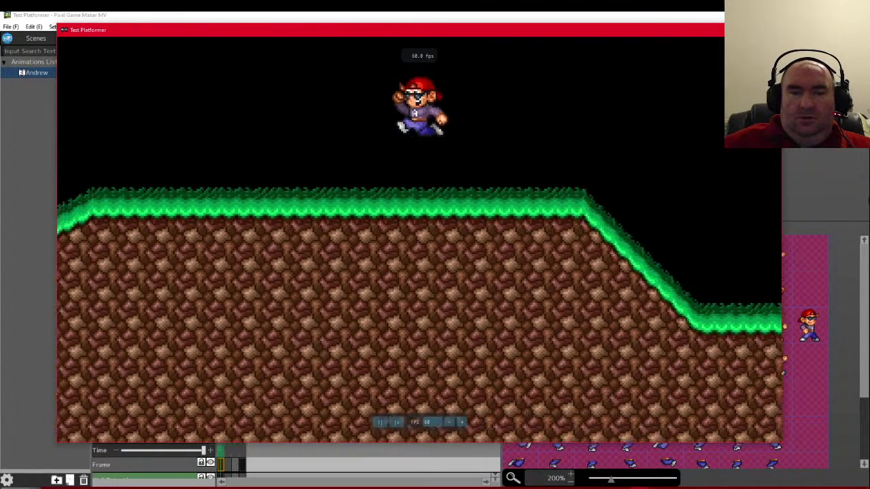
pyautogui.press('Left')
pyautogui.press('z')
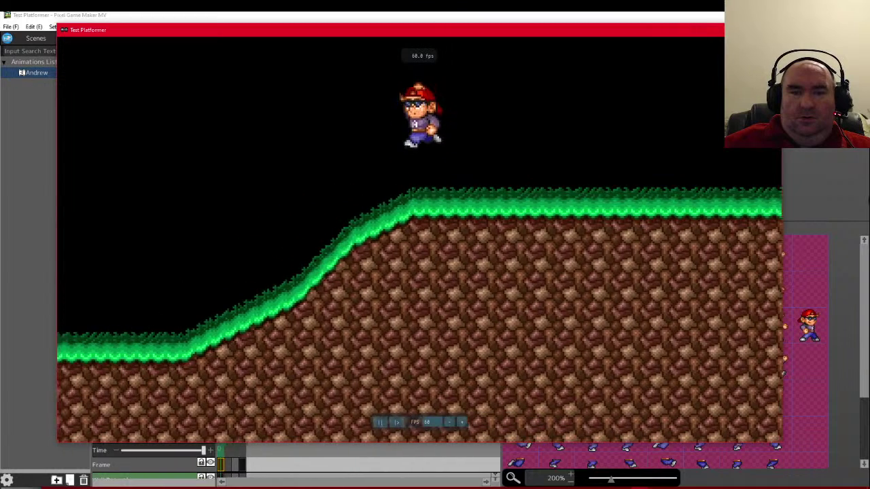
pyautogui.press('z')
pyautogui.press('Escape')
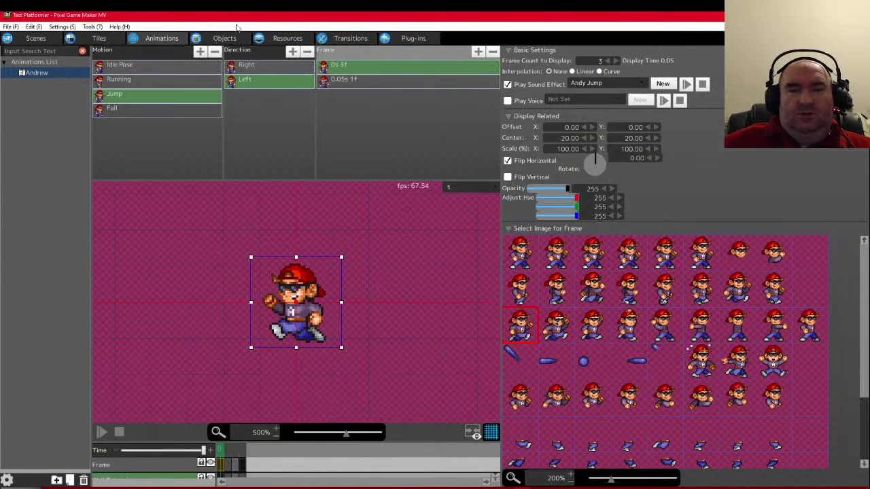
# - Start adding a background music resource and browse the Enterbrain folder for an Ogg track
pyautogui.click(288, 38)
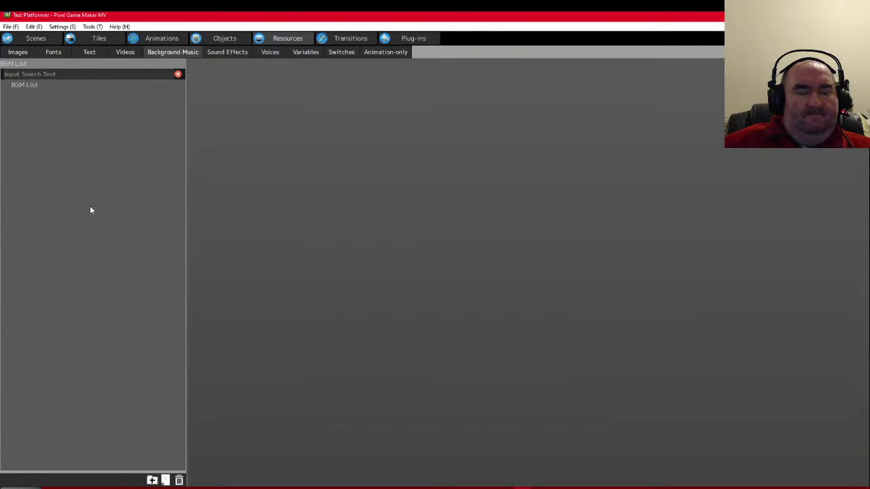
pyautogui.rightClick(90, 205)
pyautogui.click(106, 227)
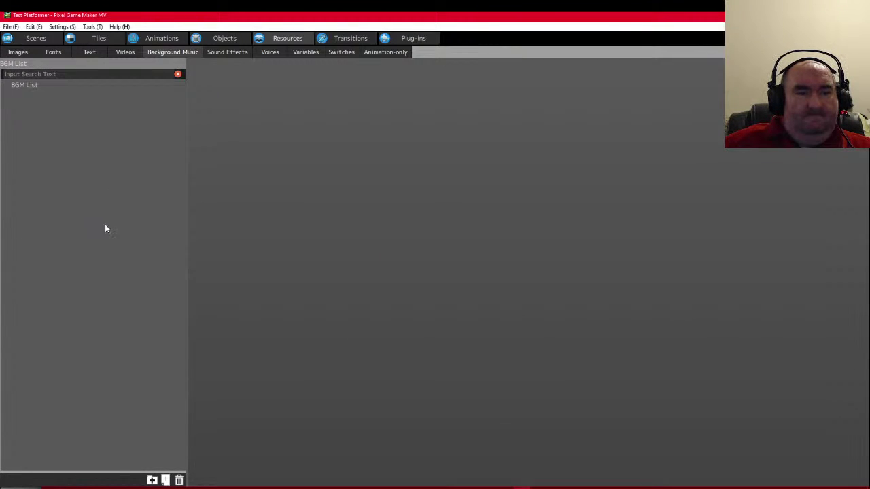
pyautogui.scroll(-3, 230, 225)
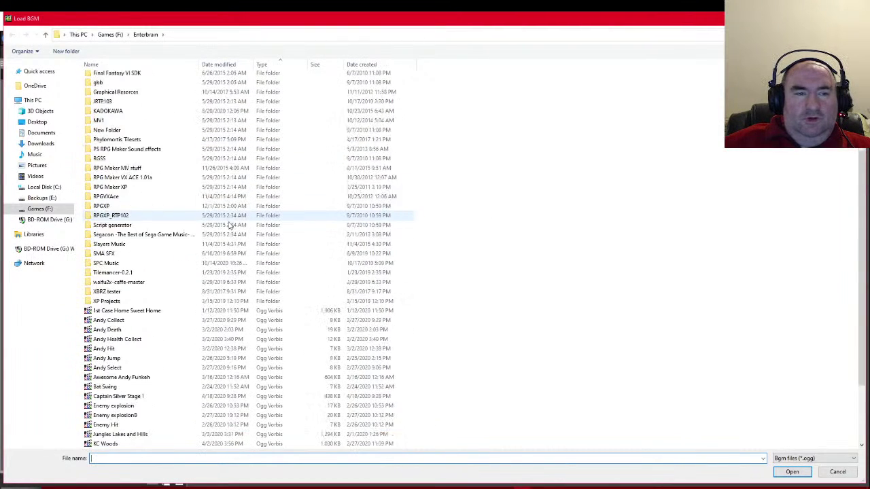
pyautogui.scroll(-3, 229, 225)
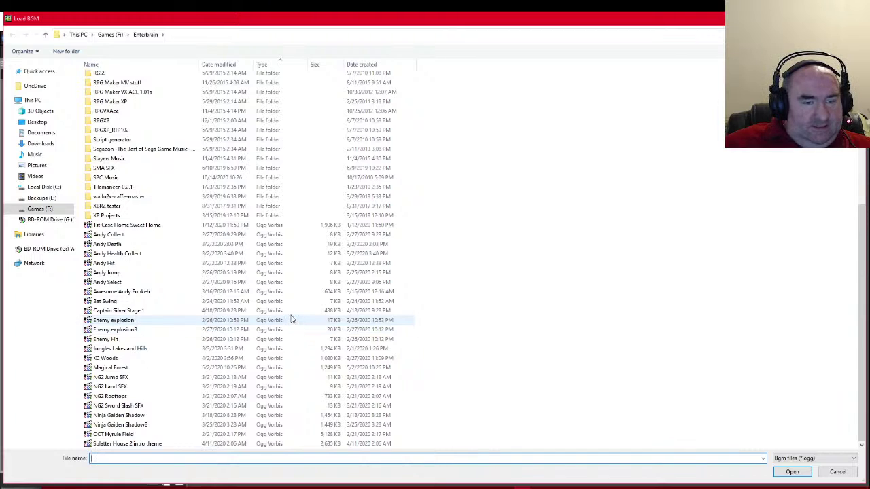
# - Audition the Magical Forest track in the external media player and close the player
pyautogui.click(132, 369)
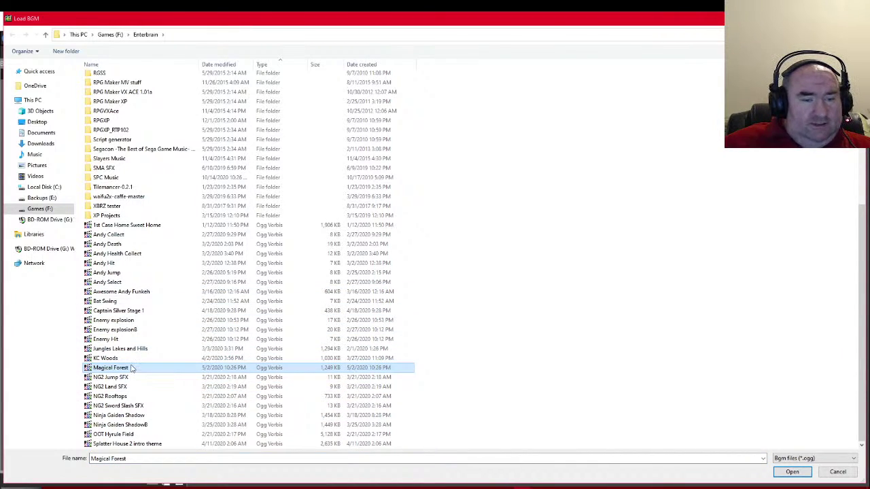
pyautogui.rightClick(132, 367)
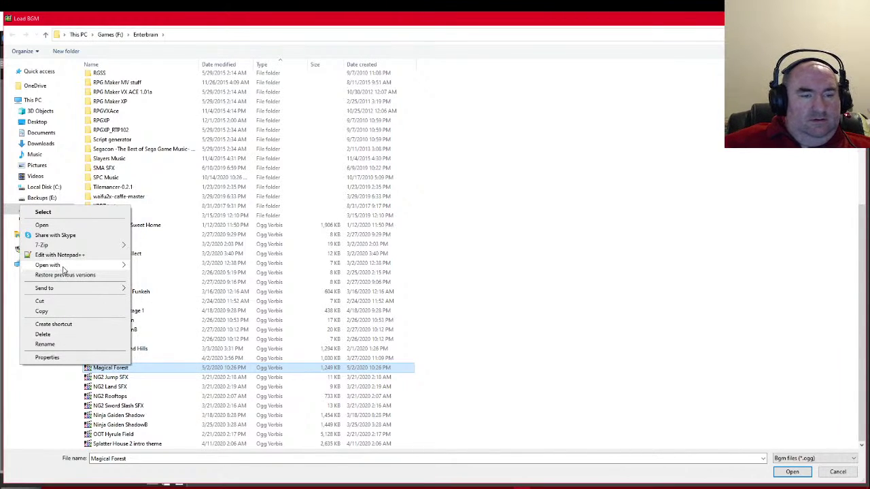
pyautogui.moveTo(63, 266)
pyautogui.click(151, 266)
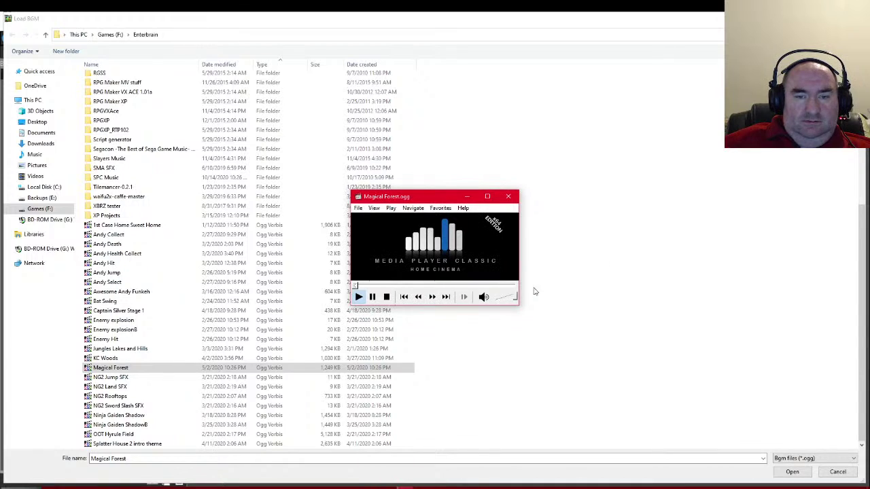
pyautogui.click(509, 196)
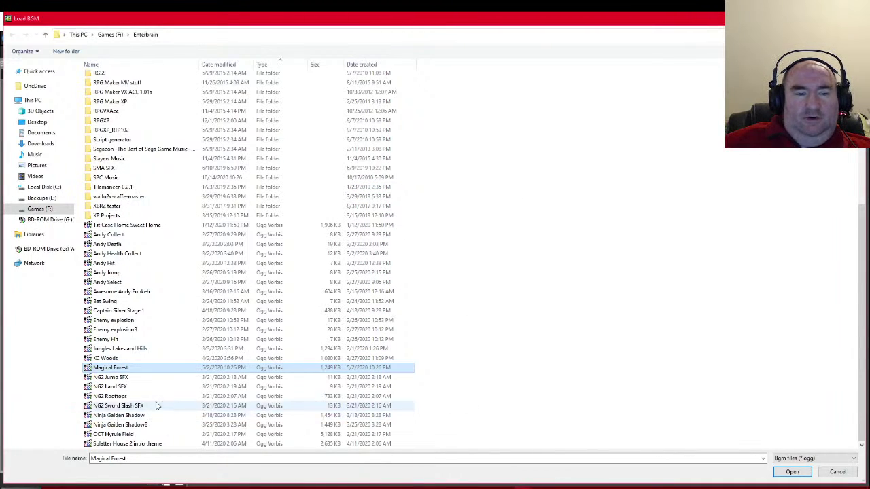
# - Import KC Woods as background music and preview its reference source
pyautogui.click(129, 360)
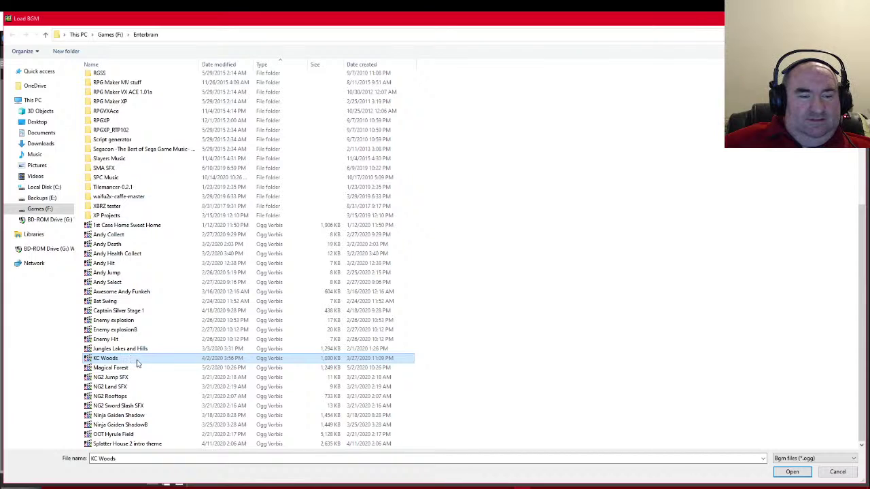
pyautogui.doubleClick(136, 360)
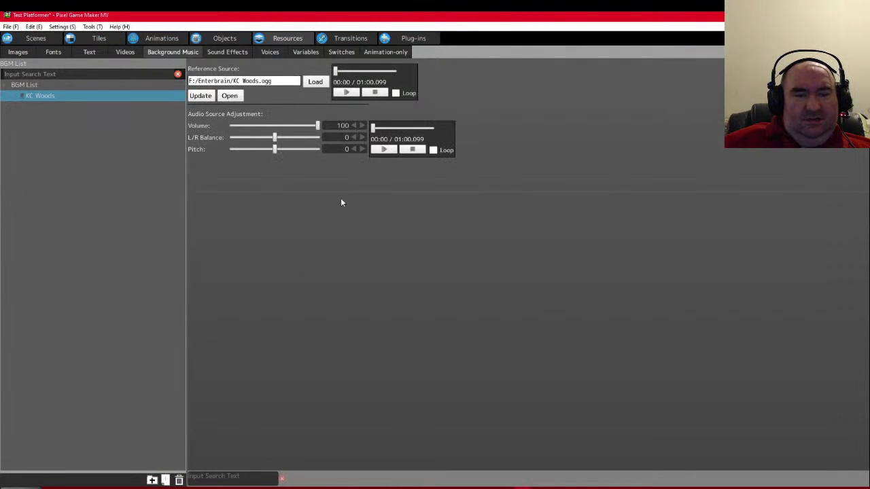
pyautogui.click(348, 93)
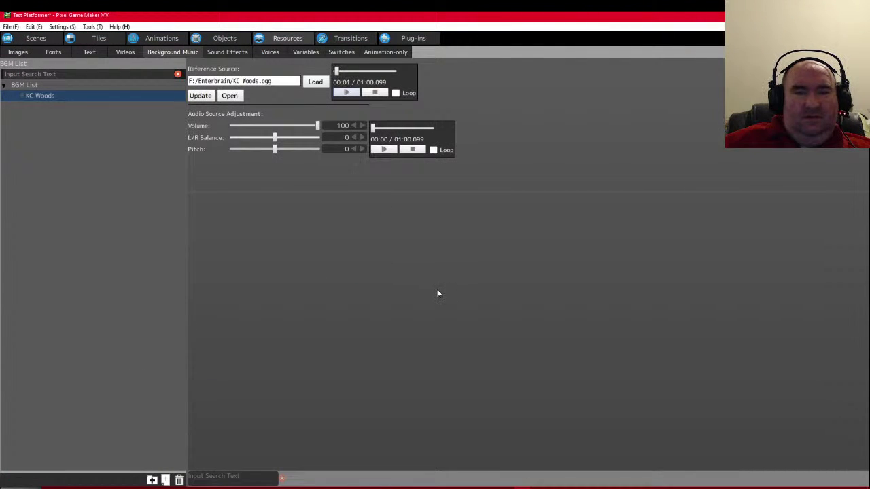
pyautogui.click(375, 92)
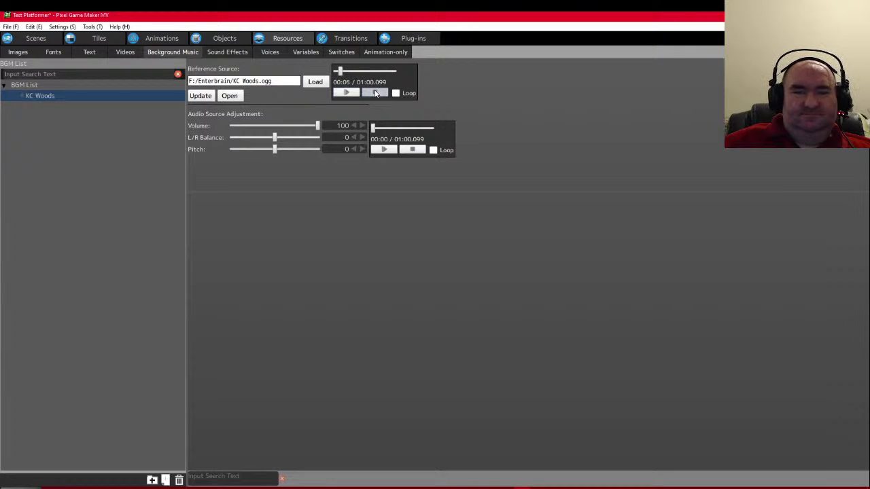
# - Set the background music of scene001 to KC Woods in its scene settings
pyautogui.click(39, 39)
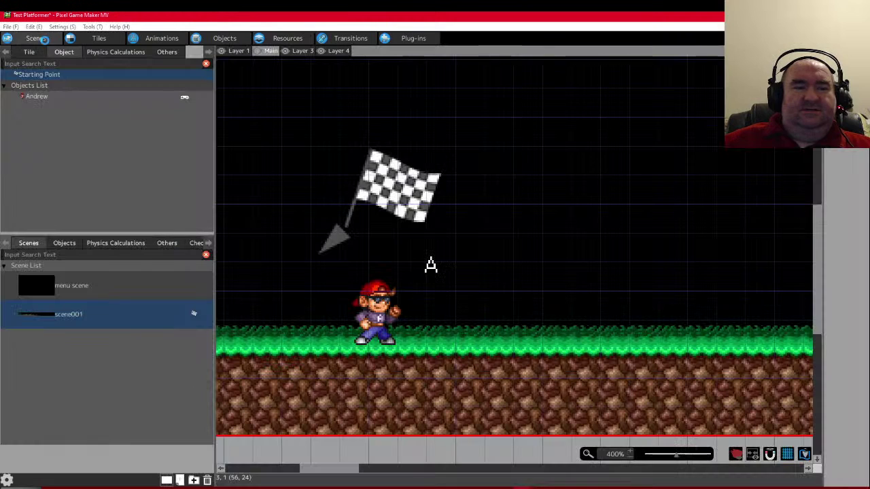
pyautogui.rightClick(63, 326)
pyautogui.click(88, 430)
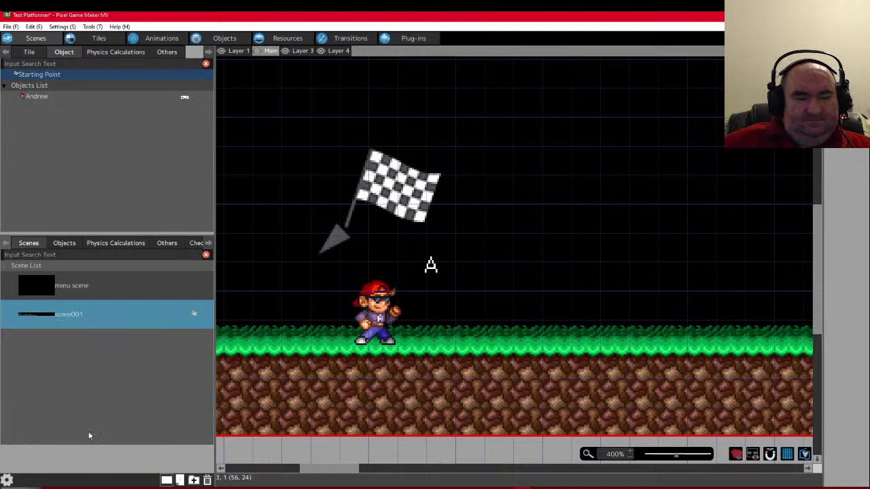
pyautogui.click(158, 43)
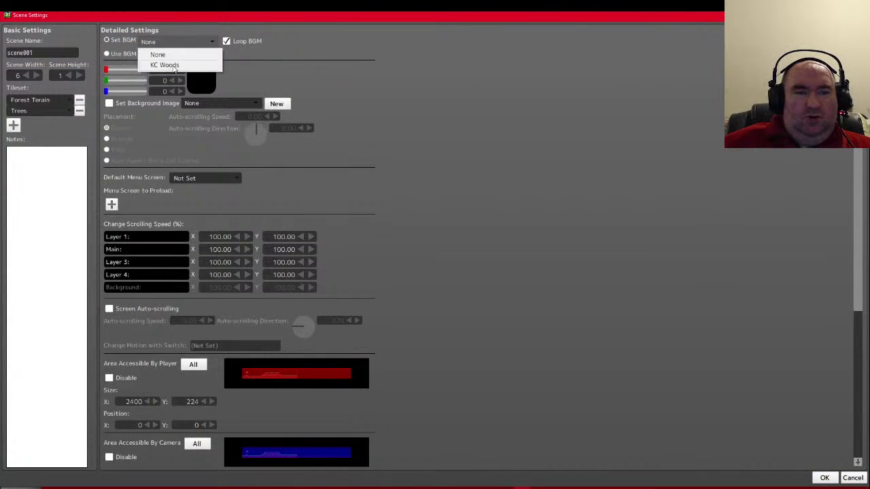
pyautogui.click(179, 68)
pyautogui.click(824, 478)
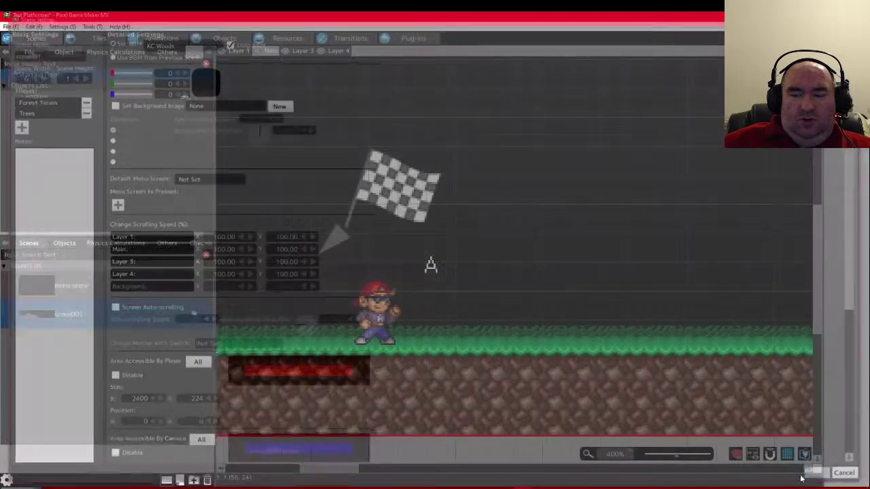
# - Start a test run and move the character rightward over the hill to check the background music
pyautogui.press('F5')
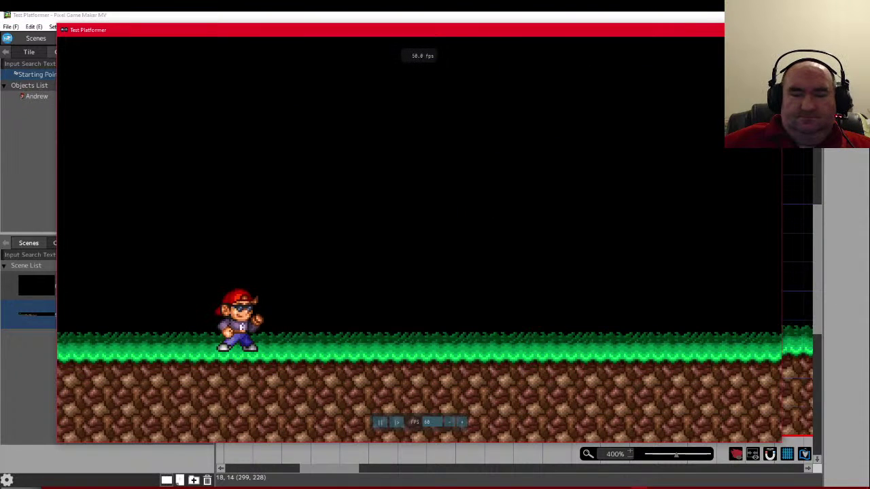
pyautogui.press('Right')
pyautogui.press('z')
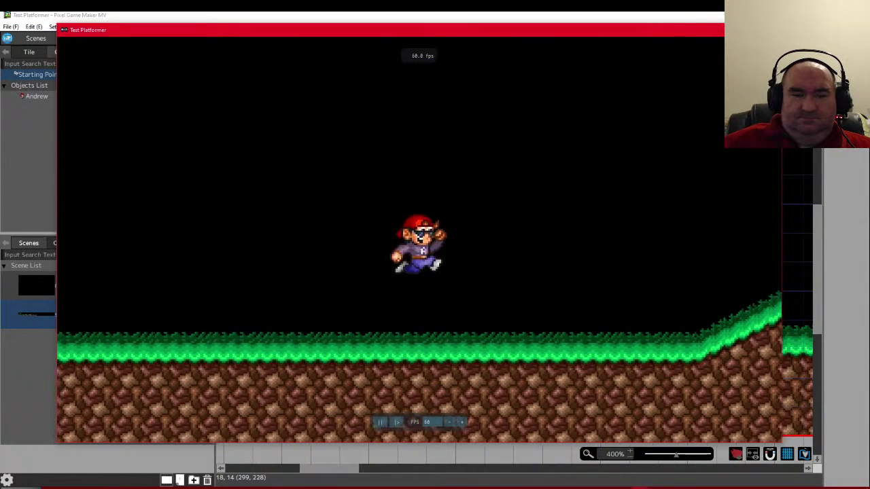
pyautogui.press('Right')
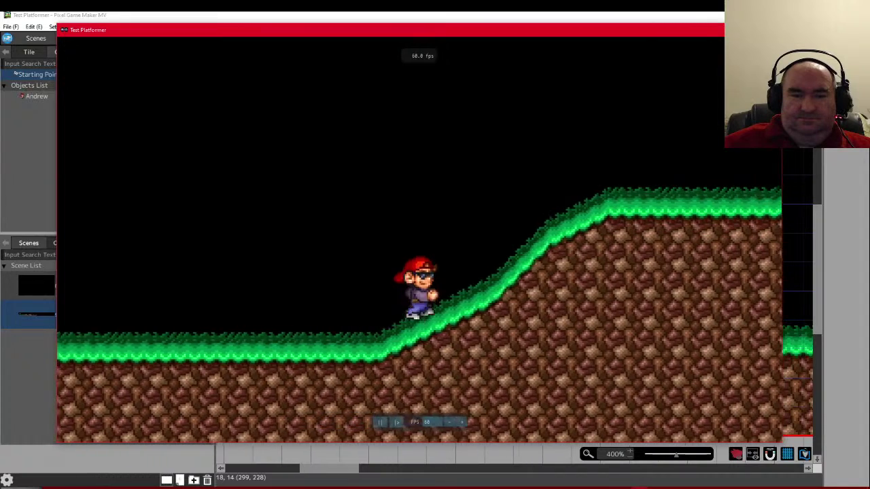
pyautogui.press('Right')
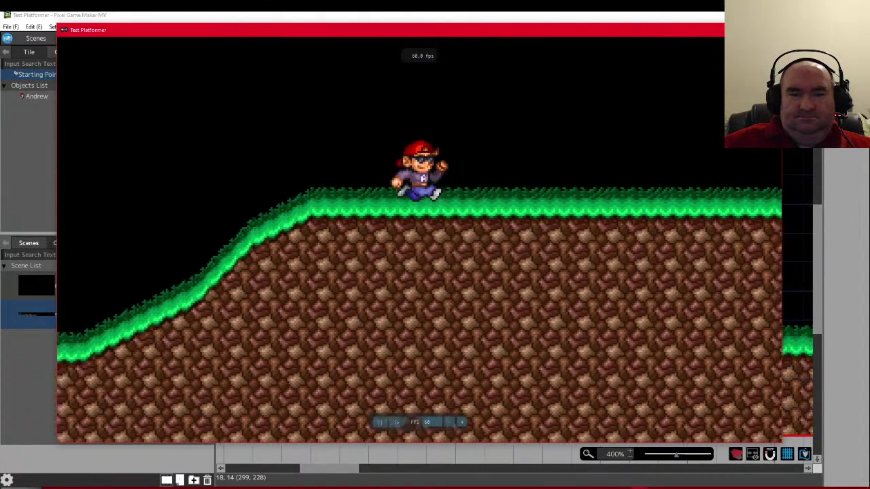
pyautogui.press('Right')
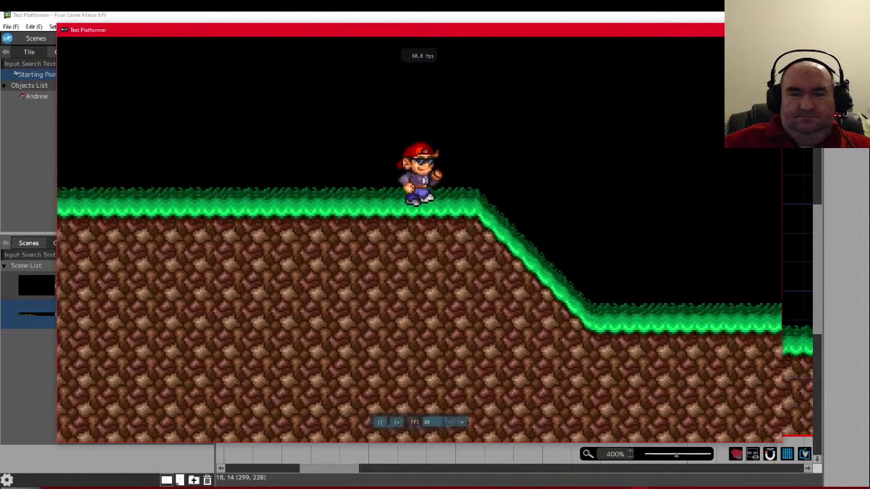
pyautogui.press('Right')
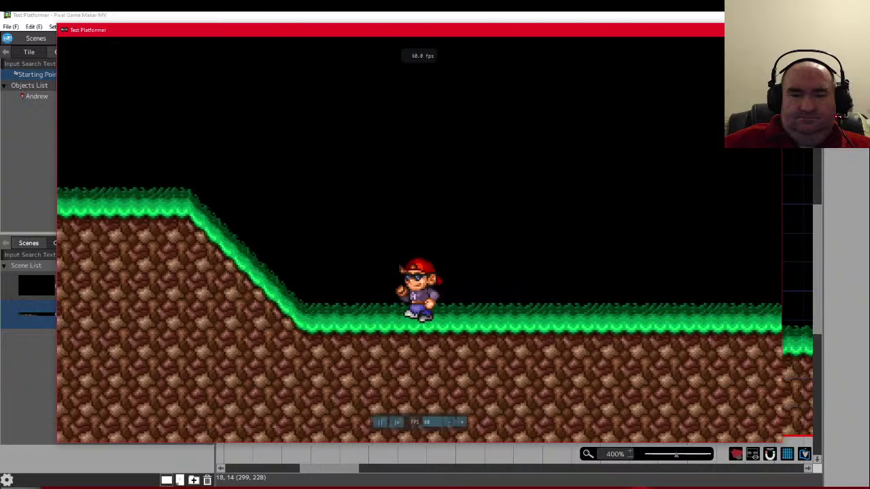
# - Run the character back and forth across the hill with a jump to check the background music and jump sound
pyautogui.press('Left')
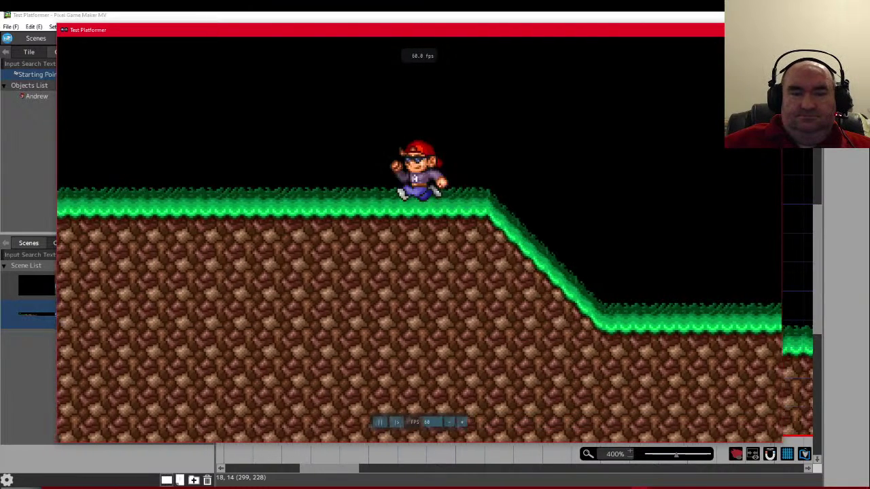
pyautogui.press('Right')
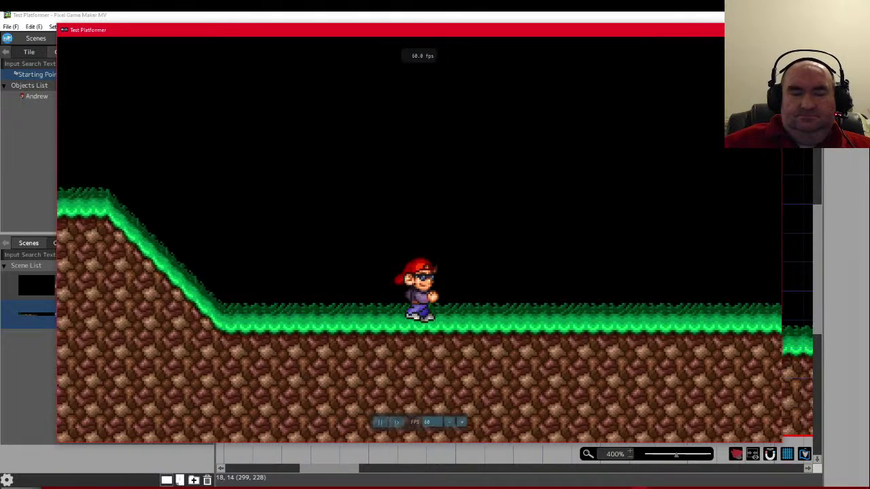
pyautogui.press('Left')
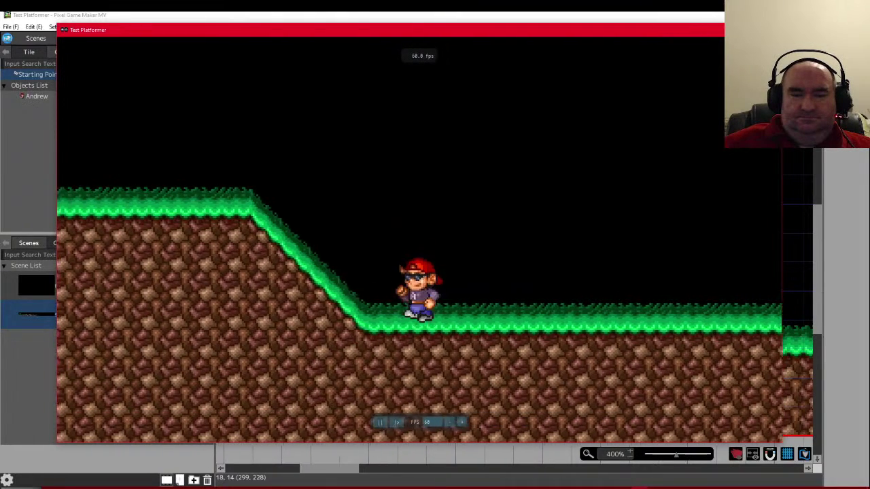
pyautogui.press('space')
pyautogui.press('Left')
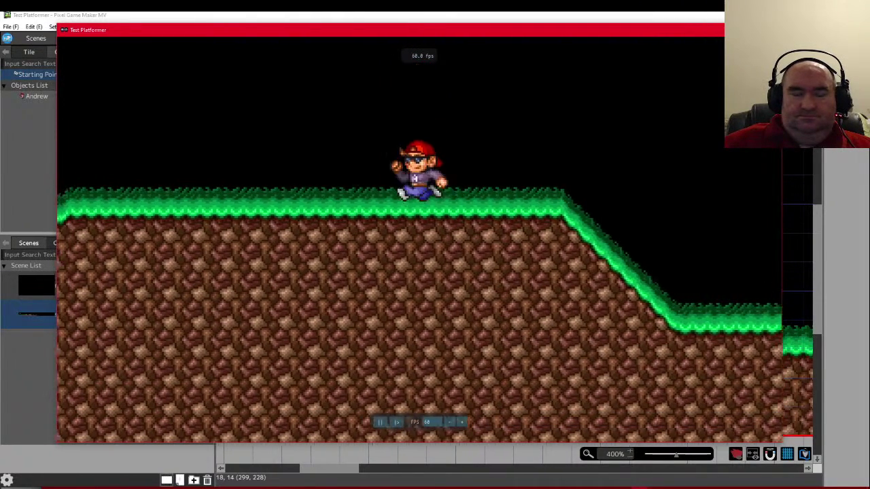
pyautogui.press('Left')
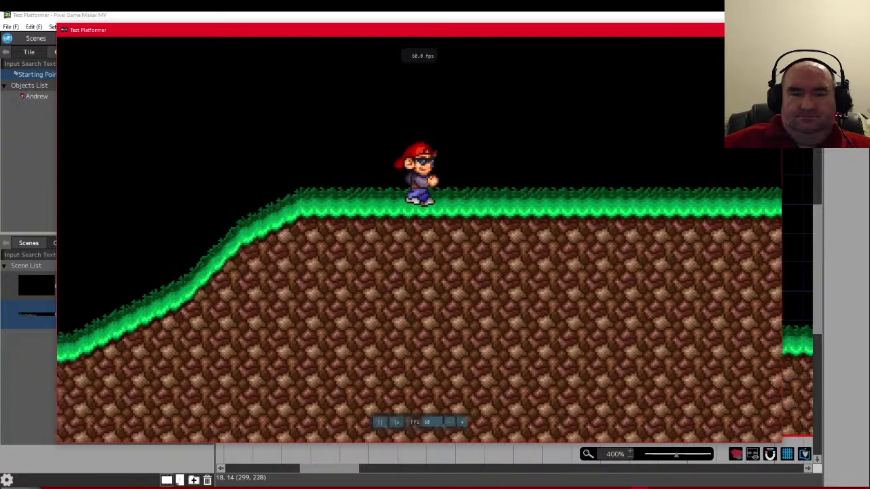
pyautogui.press('Right')
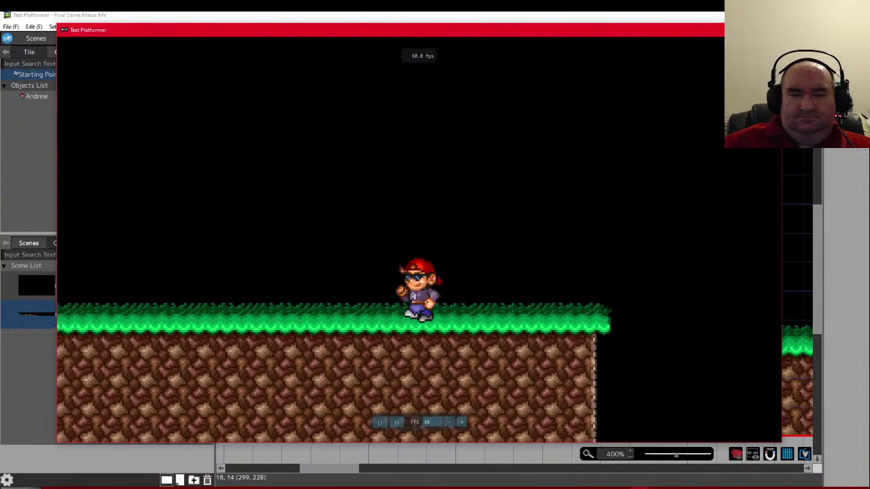
# - Run the character leftward over the hill and down the gentle slope to the lower ground, jumping along the way
pyautogui.press('Left')
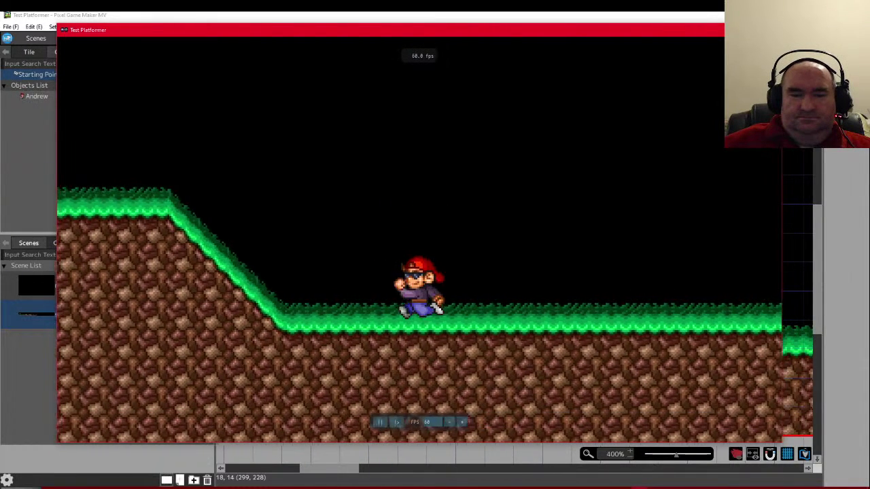
pyautogui.press('Left')
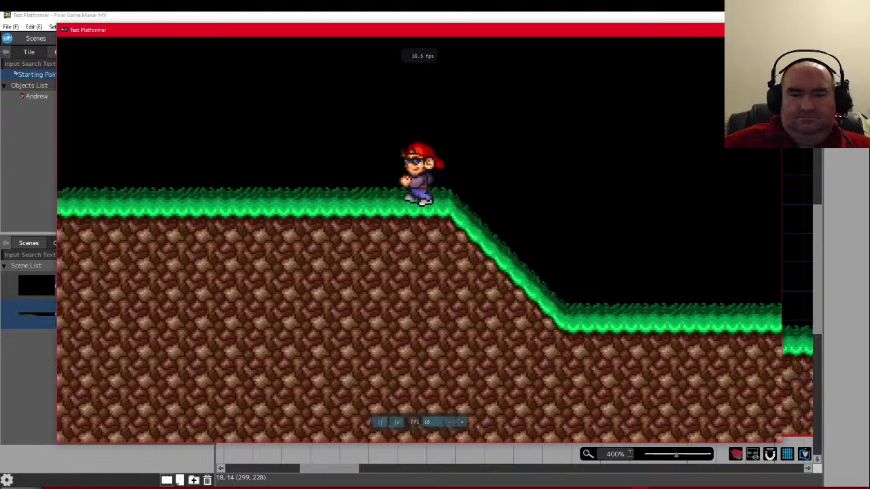
pyautogui.press('Left')
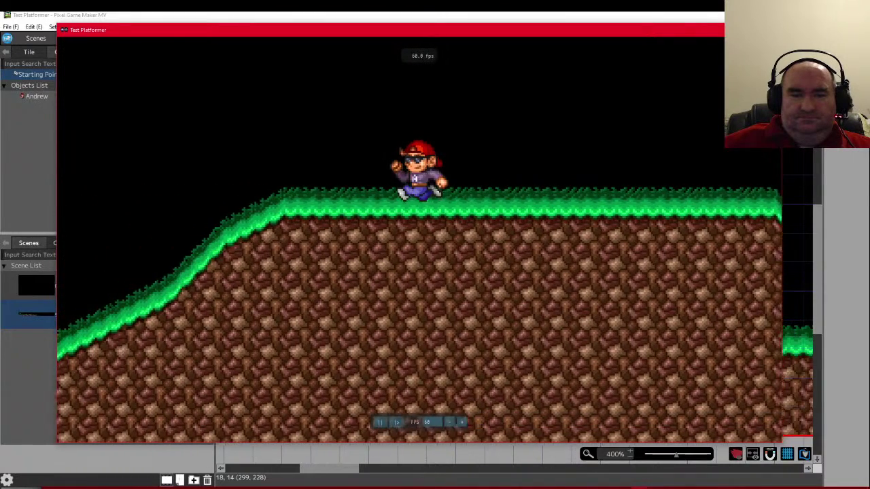
pyautogui.press('Left')
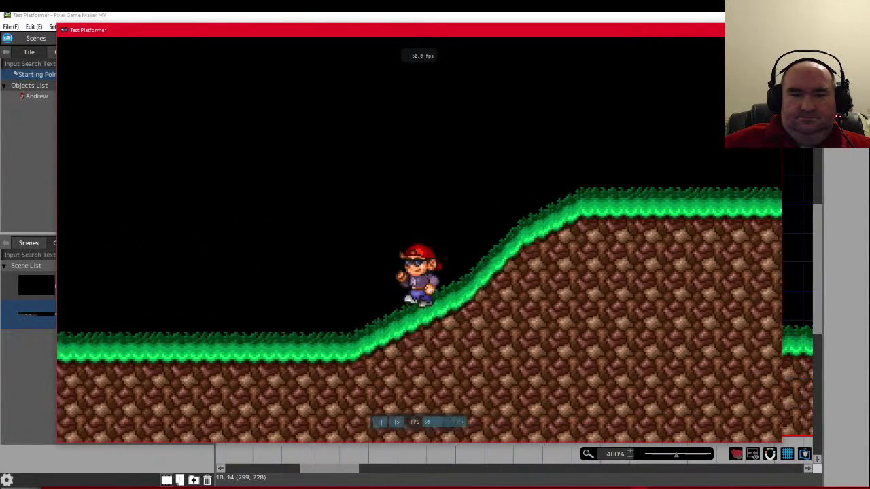
pyautogui.press('Left')
pyautogui.press('z')
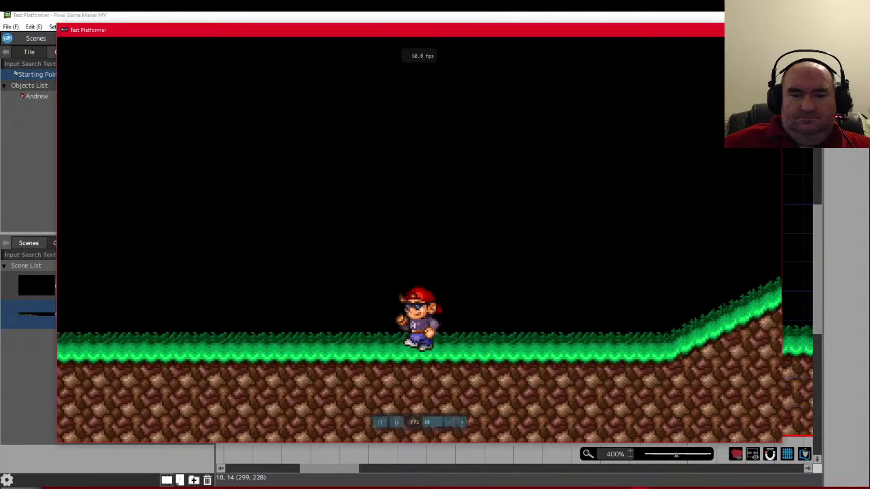
pyautogui.press('Left')
# - Run and jump the character rightward over the hill toward the ledge, and end the test run
pyautogui.press('Right')
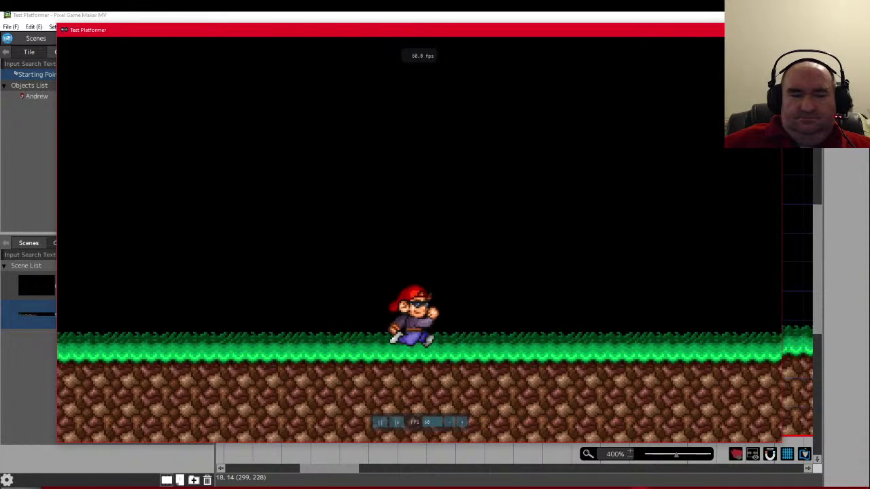
pyautogui.press('z')
pyautogui.press('Right')
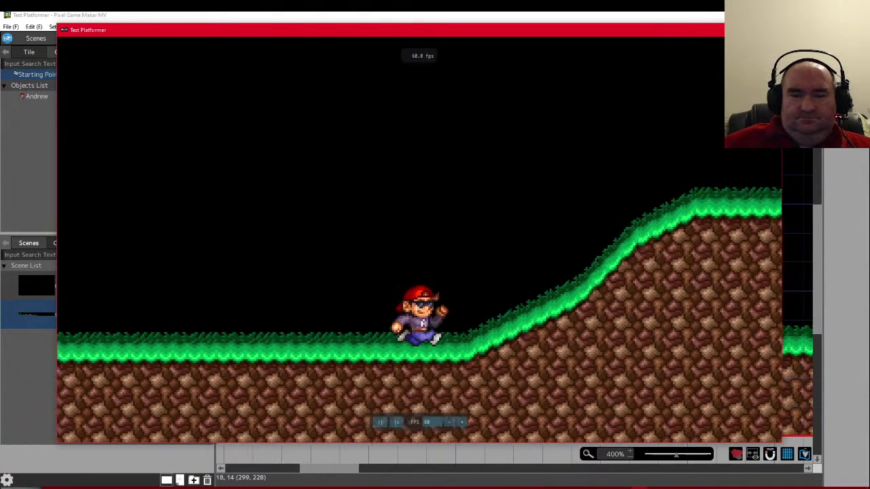
pyautogui.press('Right')
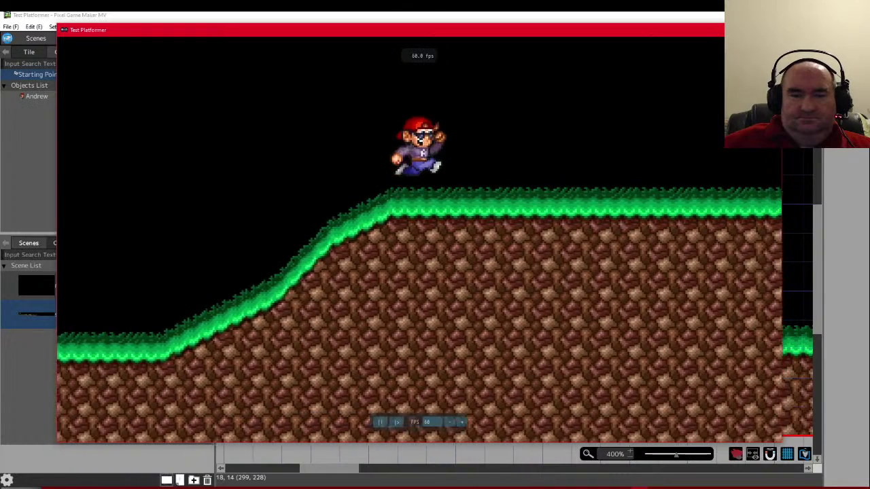
pyautogui.press('Right')
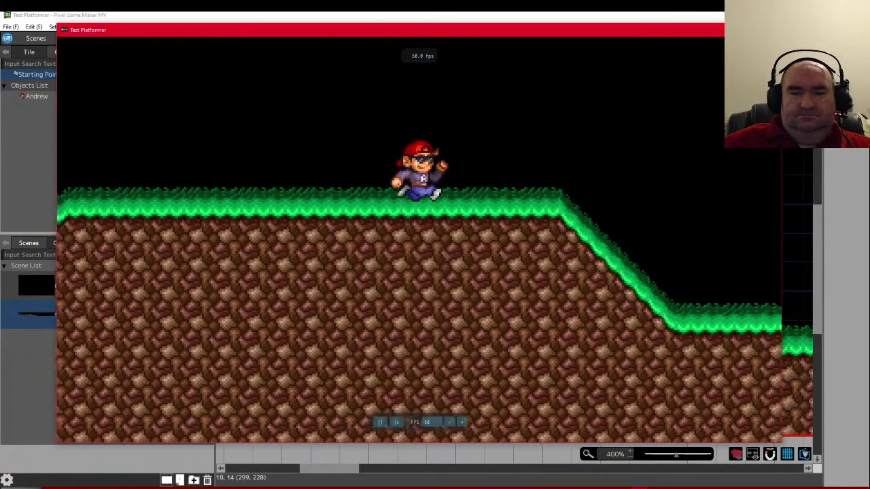
pyautogui.press('Right')
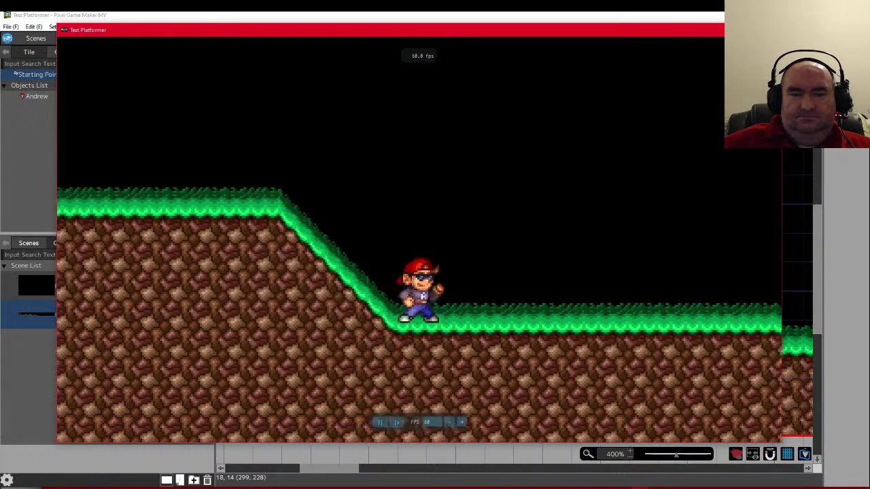
pyautogui.press('Right')
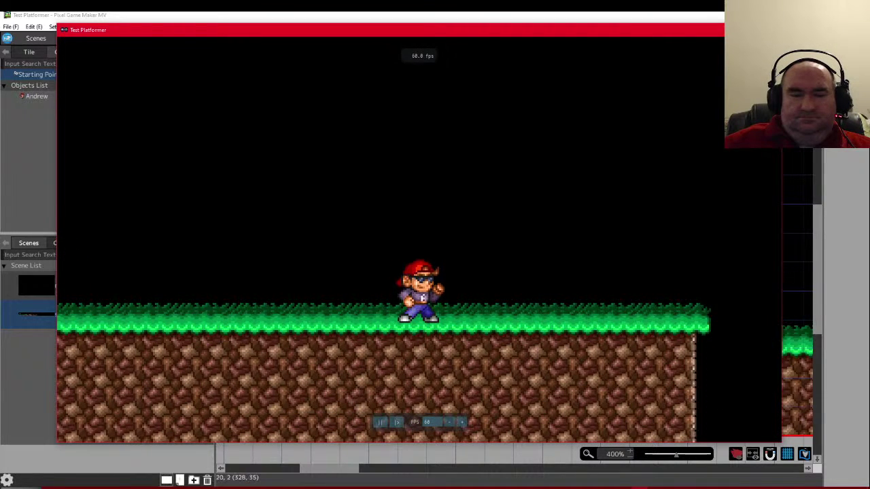
pyautogui.press('Escape')
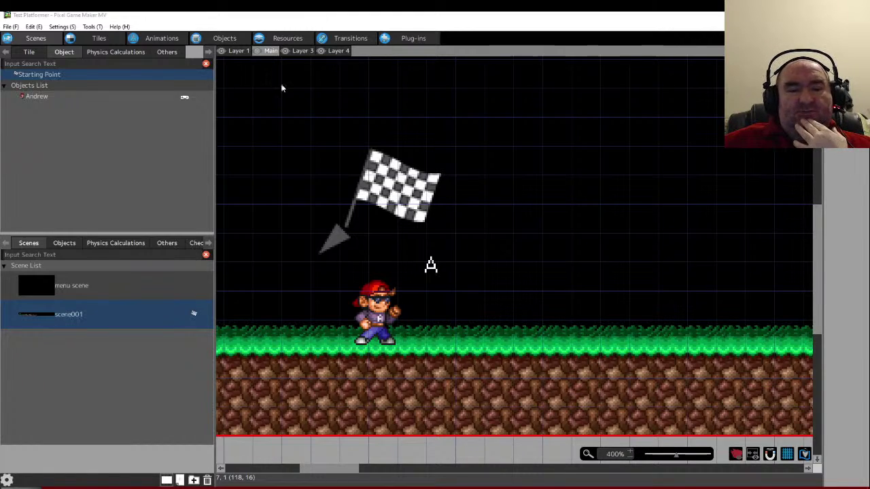
# - Examine the Waiting and Walk actions and their shortcut copies beside Jump and Fall in the character's action program
pyautogui.click(224, 38)
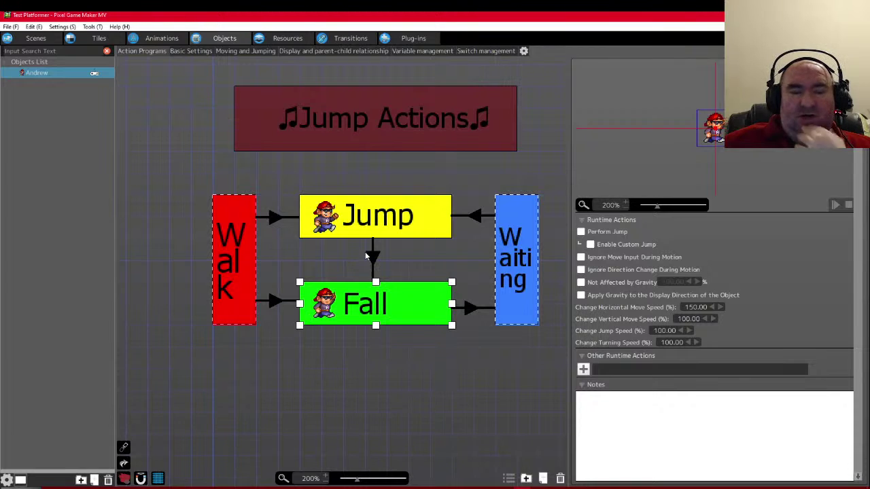
pyautogui.scroll(-5, 384, 245)
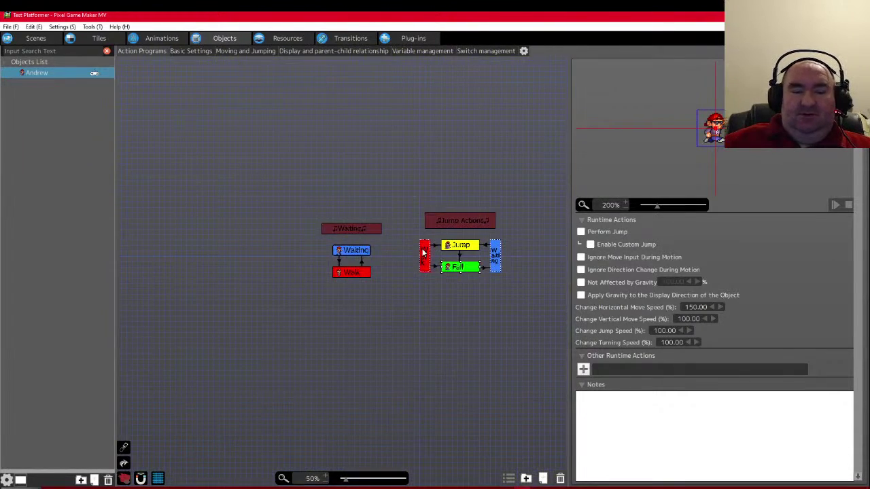
pyautogui.scroll(2, 194, 260)
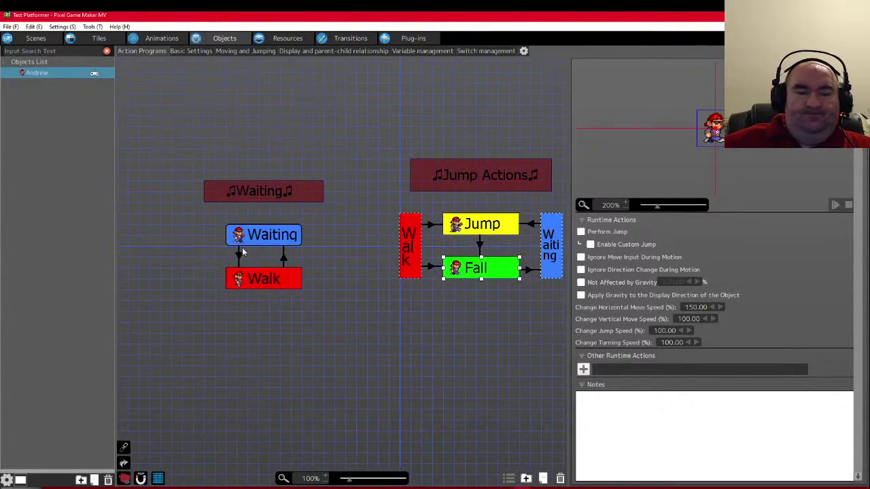
pyautogui.click(404, 248)
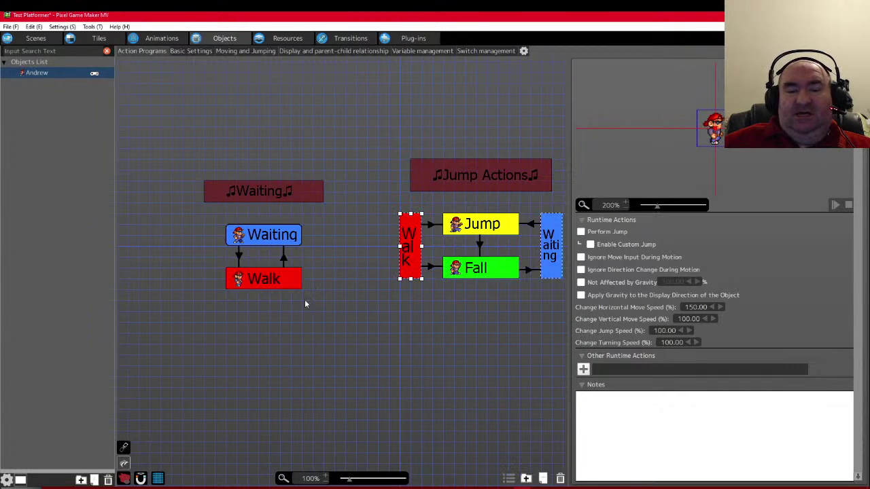
pyautogui.moveTo(394, 248); pyautogui.dragTo(340, 248, button='middle')
pyautogui.click(497, 253)
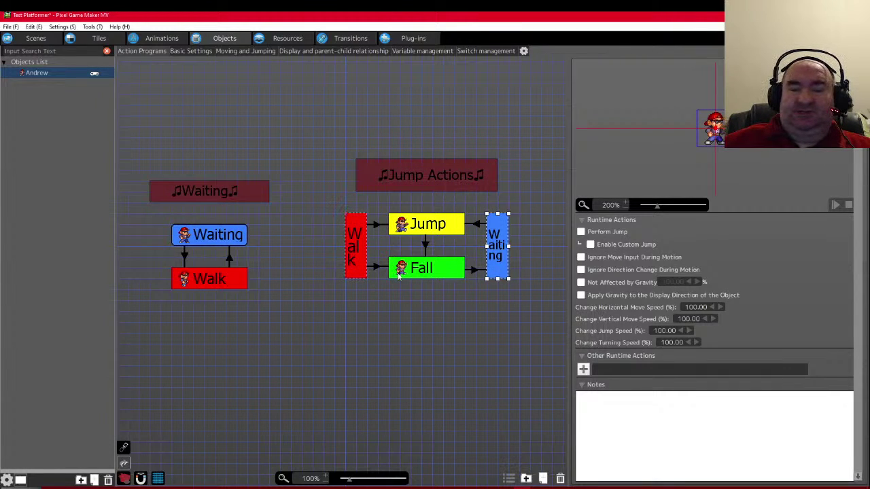
pyautogui.click(353, 269)
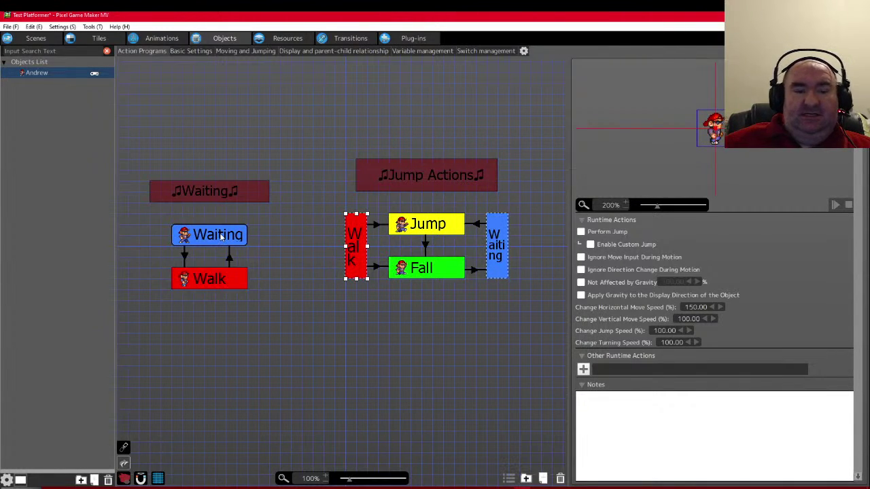
pyautogui.click(221, 236)
pyautogui.click(219, 282)
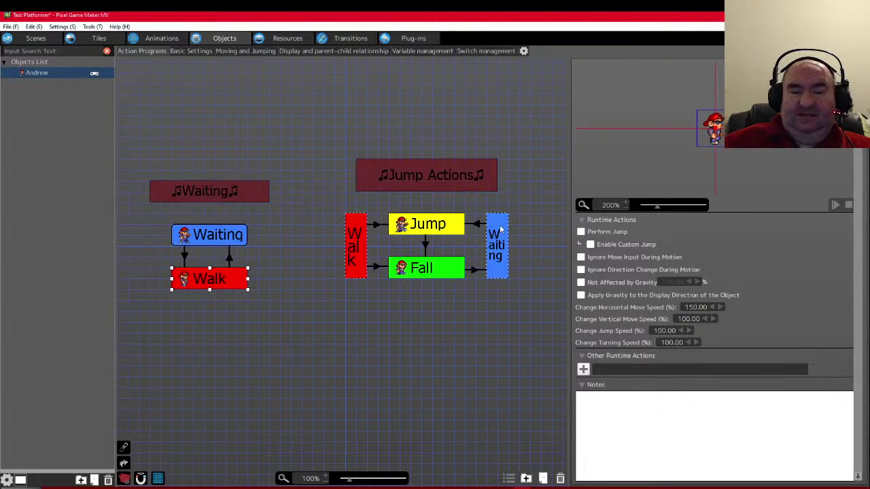
pyautogui.click(496, 238)
pyautogui.click(356, 254)
# - Move the ♫Waiting♫ title block slightly higher above the Waiting action
pyautogui.click(406, 177)
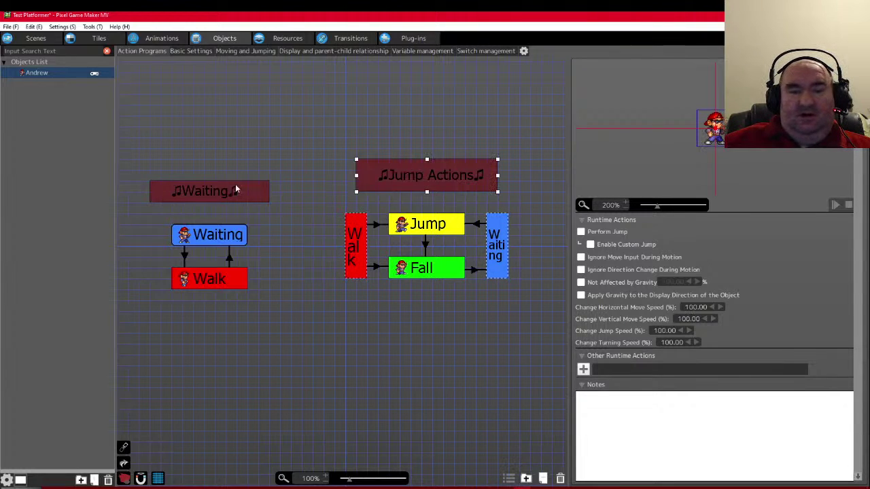
pyautogui.click(231, 192)
pyautogui.moveTo(231, 192); pyautogui.dragTo(209, 182)
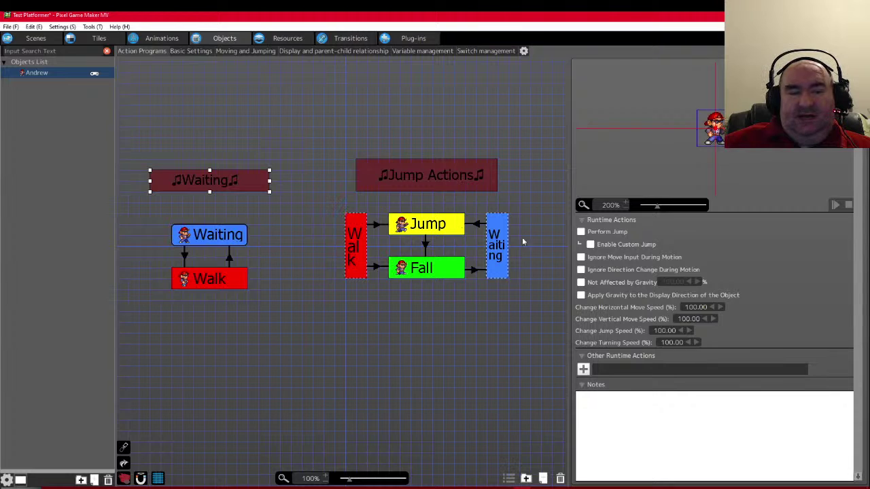
# - Examine the settings of the ♫Waiting♫ and ♫Jump Actions♫ title blocks in the character's action program
pyautogui.scroll(3, 600, 136)
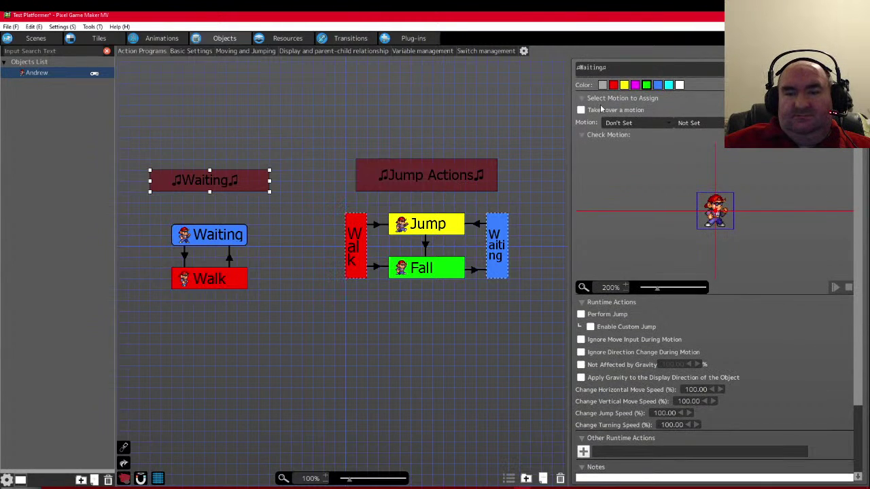
pyautogui.scroll(-2, 229, 189)
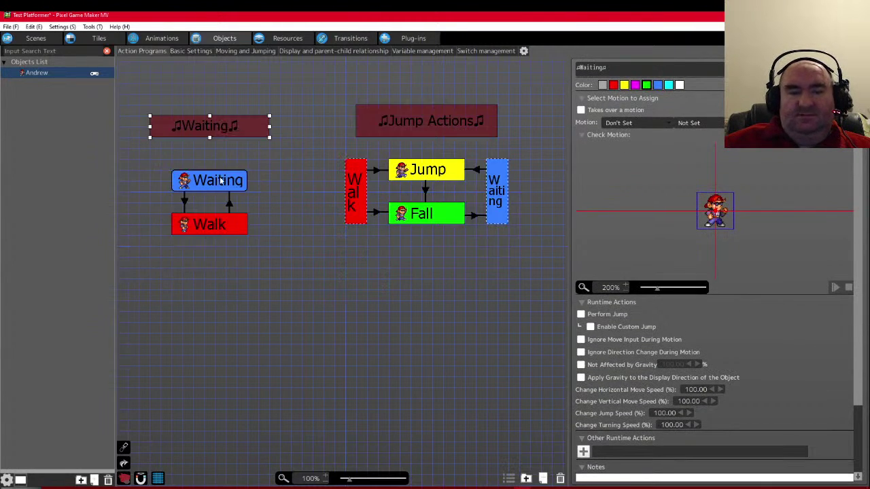
pyautogui.click(411, 124)
pyautogui.click(212, 130)
pyautogui.click(415, 124)
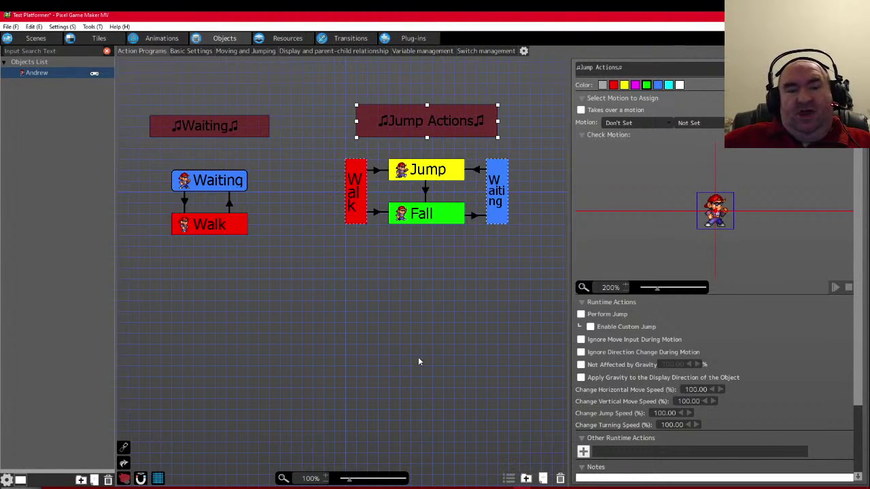
pyautogui.scroll(2, 377, 341)
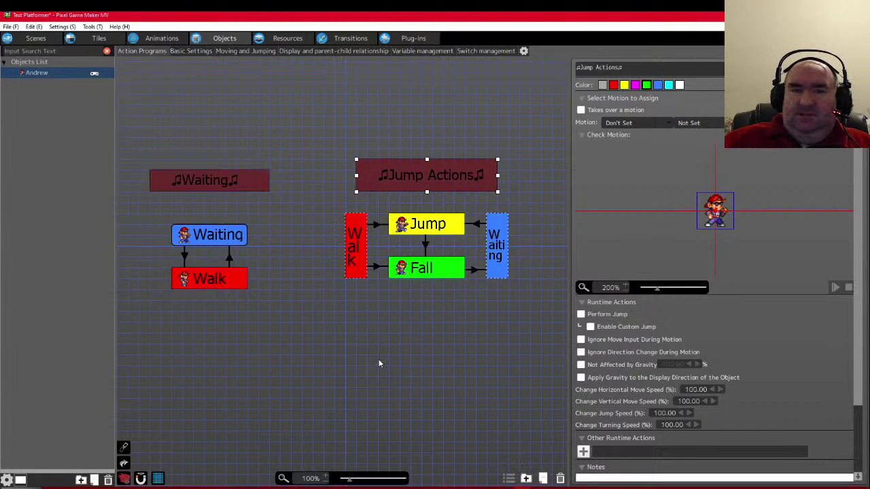
pyautogui.rightClick(378, 361)
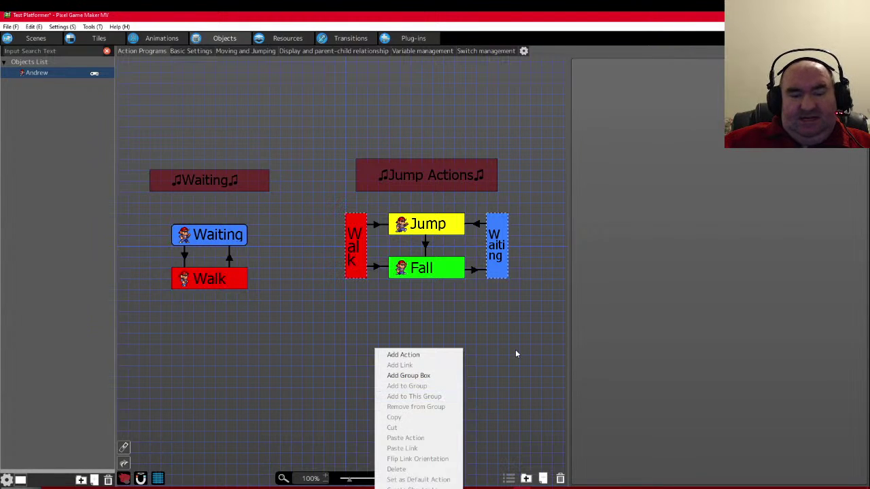
pyautogui.click(491, 356)
pyautogui.scroll(2, 318, 365)
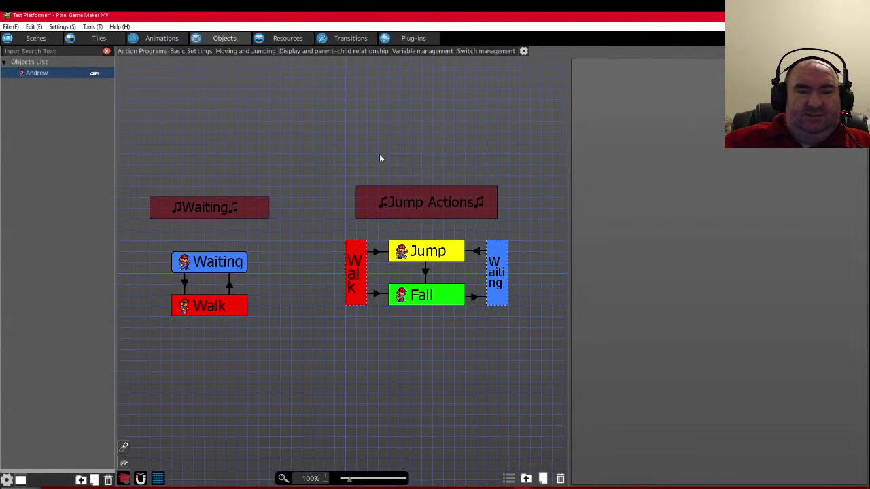
pyautogui.click(441, 213)
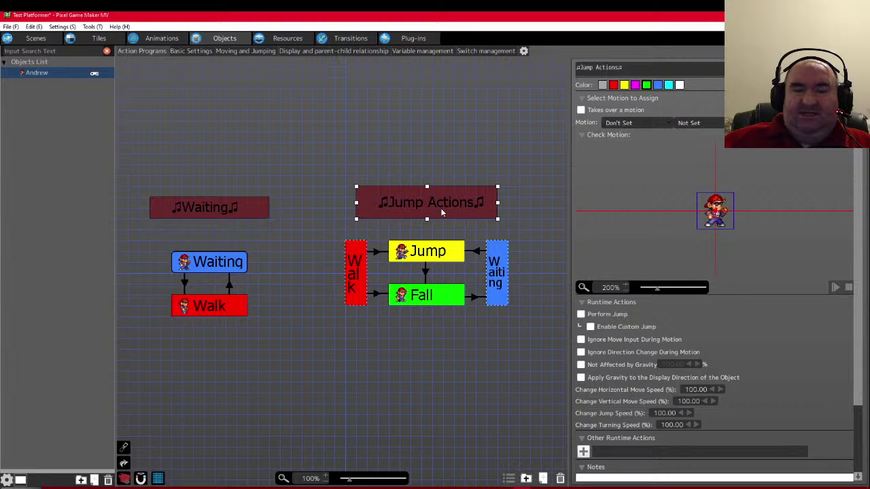
pyautogui.click(179, 210)
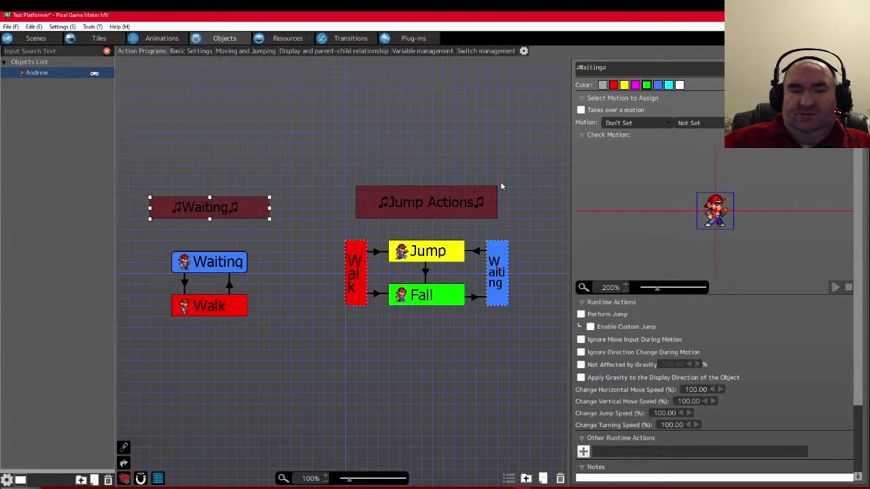
pyautogui.click(406, 201)
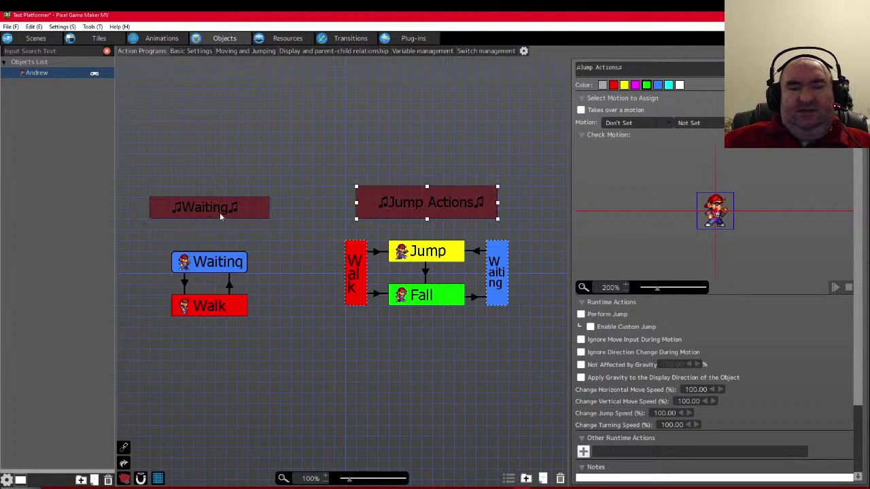
pyautogui.click(211, 213)
pyautogui.click(456, 214)
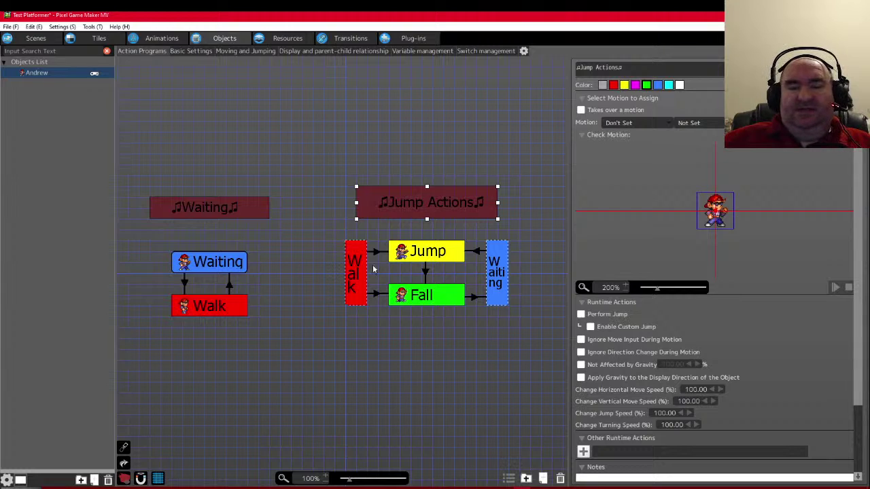
pyautogui.click(342, 311)
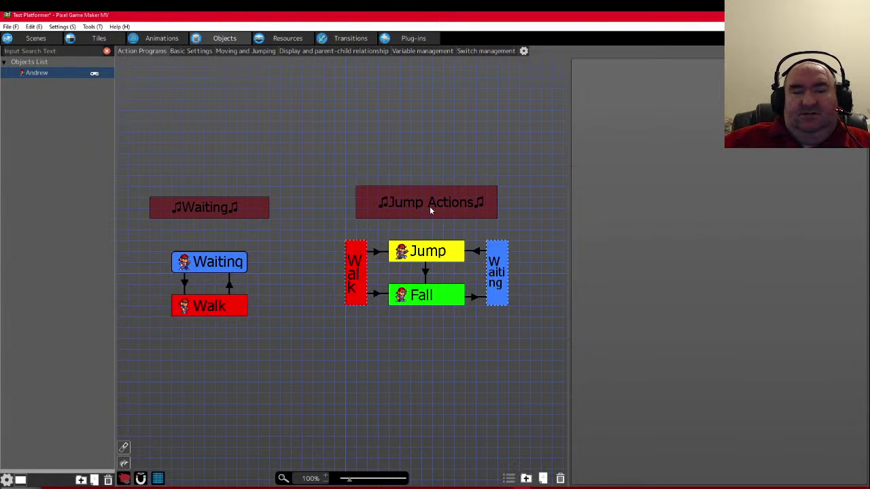
# - Move the ♫Waiting♫ title block slightly lower, closer to the Waiting action
pyautogui.click(259, 220)
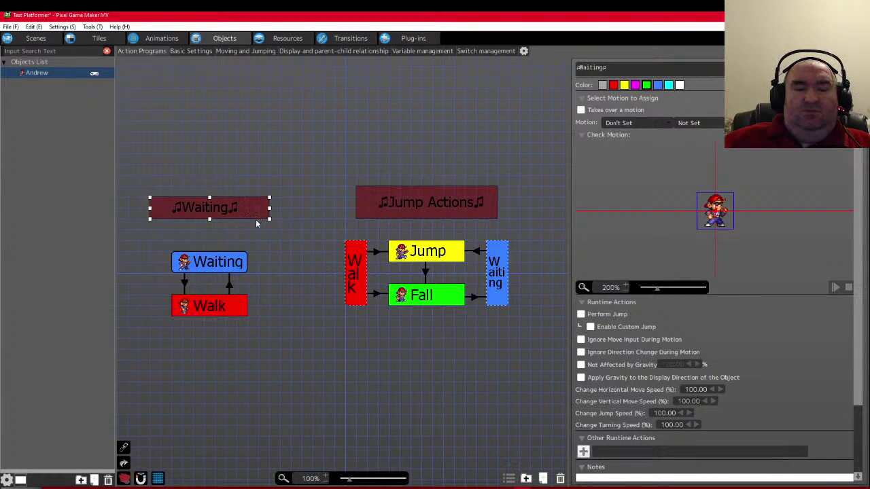
pyautogui.moveTo(258, 219); pyautogui.dragTo(258, 232)
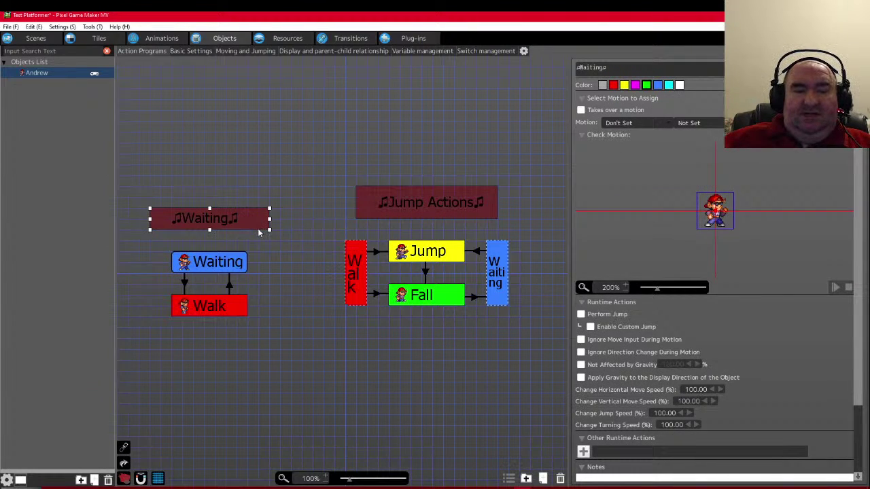
pyautogui.click(271, 280)
pyautogui.scroll(-3, 337, 334)
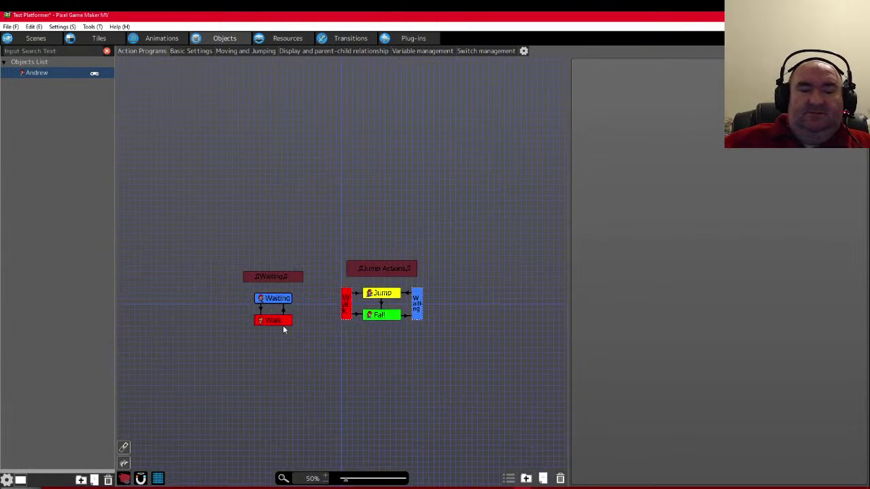
pyautogui.scroll(3, 279, 325)
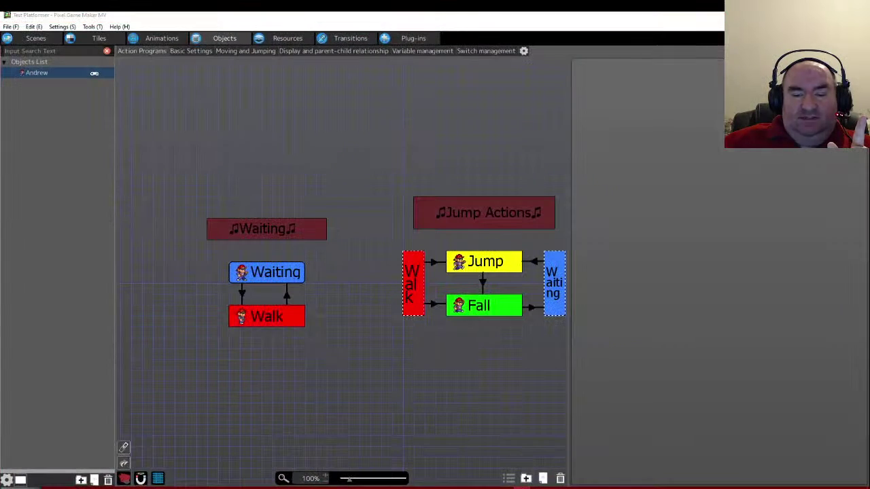
# - Launch a second Pixel Game Maker MV window and open the Awesome Andy! project in it
pyautogui.rightClick(522, 487)
pyautogui.click(545, 214)
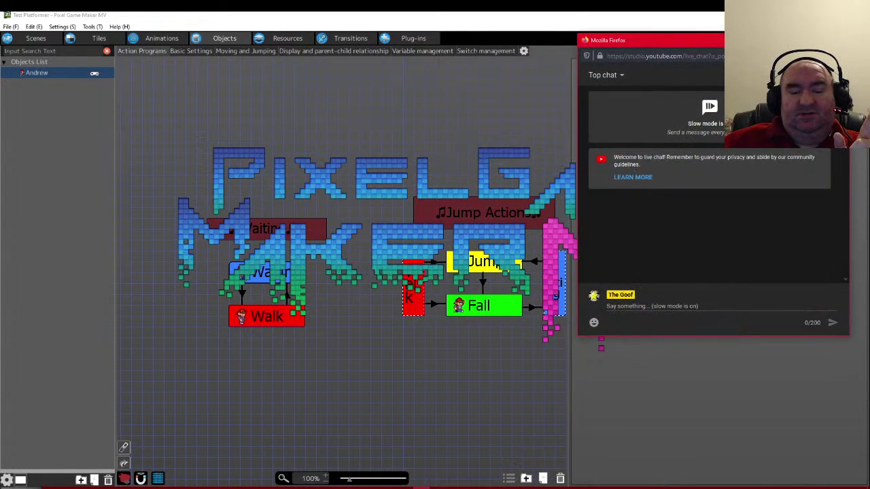
pyautogui.click(408, 275)
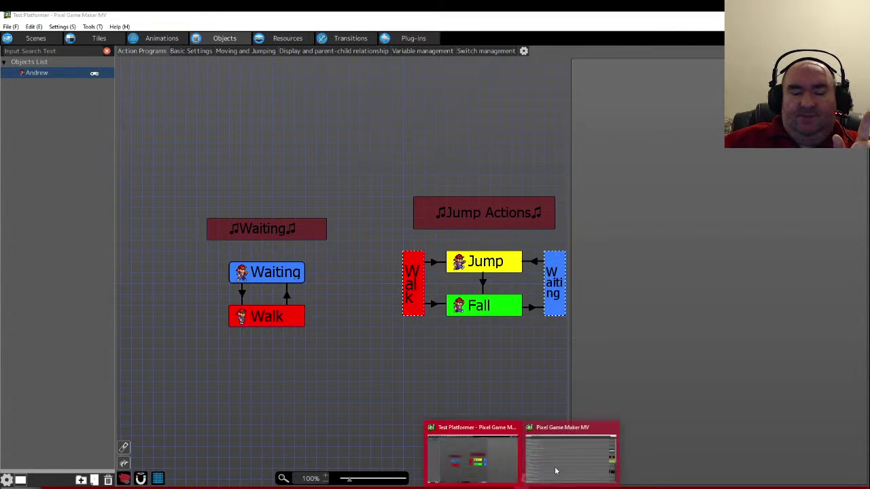
pyautogui.click(537, 442)
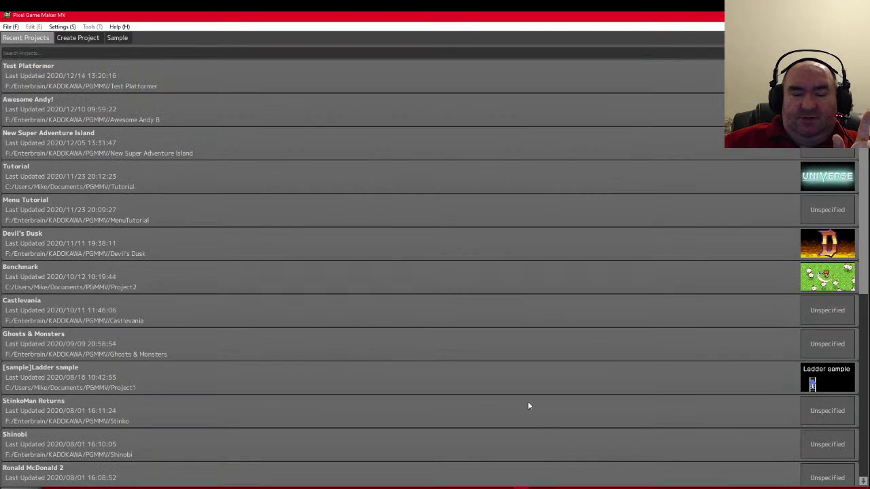
pyautogui.doubleClick(134, 118)
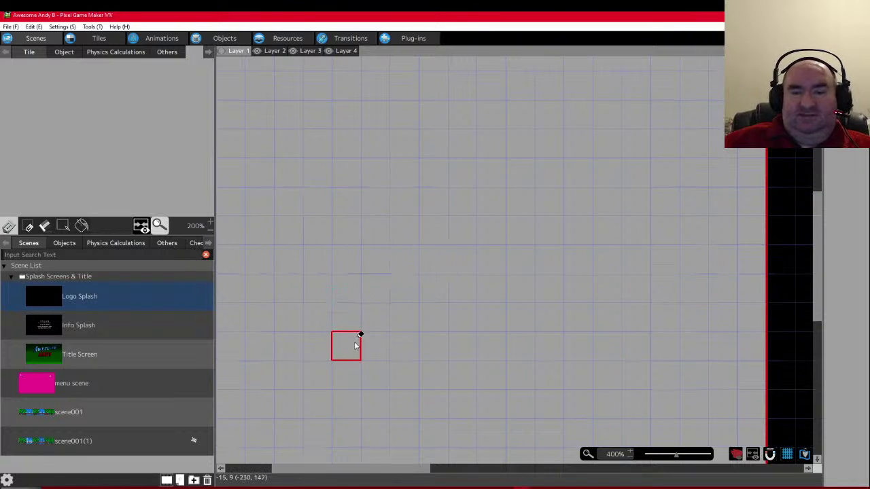
# - Look through the Logo Splash scene, the menu scene and scene001 of the Awesome Andy! project
pyautogui.scroll(-1, 340, 285)
pyautogui.scroll(-1, 383, 292)
pyautogui.scroll(1, 413, 297)
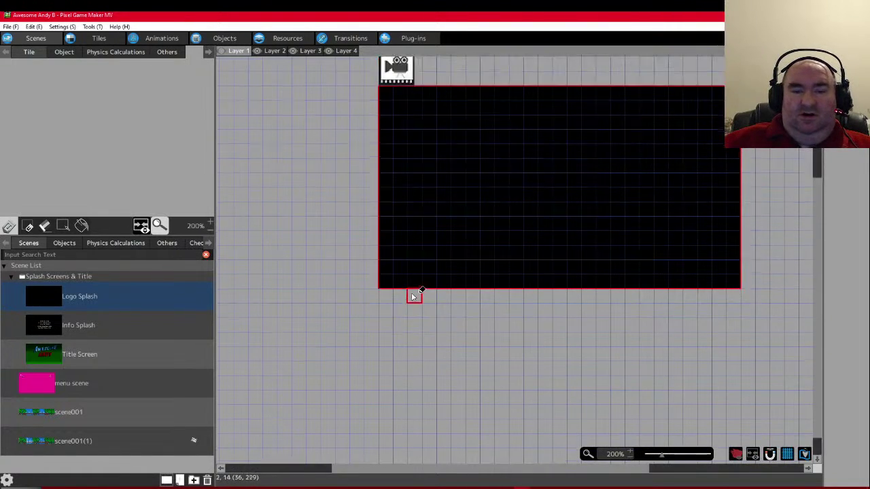
pyautogui.click(58, 387)
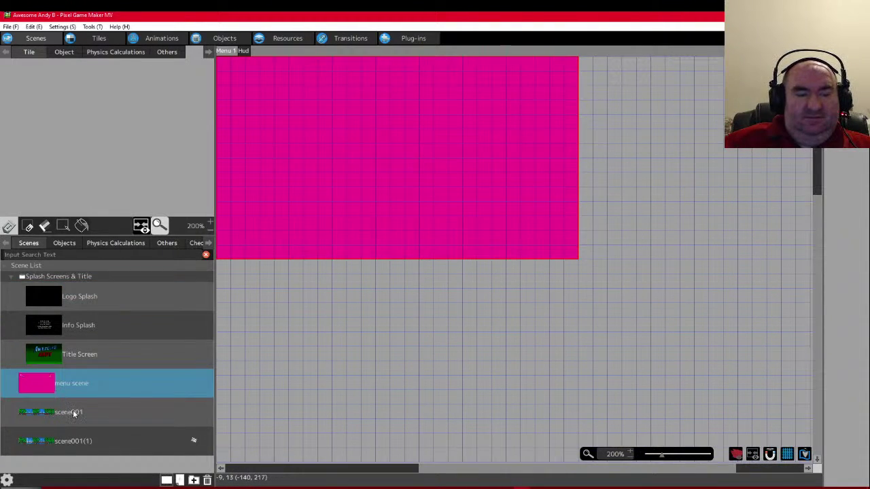
pyautogui.click(70, 413)
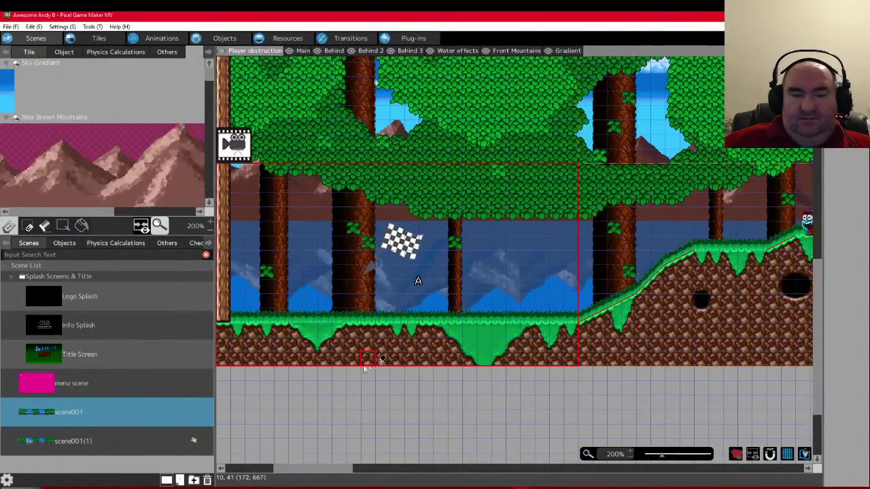
pyautogui.moveTo(295, 469); pyautogui.dragTo(299, 471)
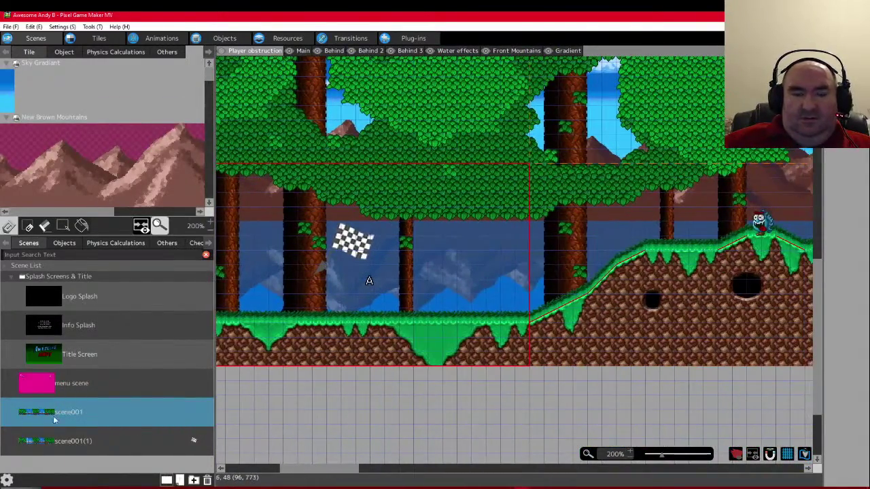
# - Open scene001(1) and examine its starting area around the player character and the nearby hill
pyautogui.click(60, 441)
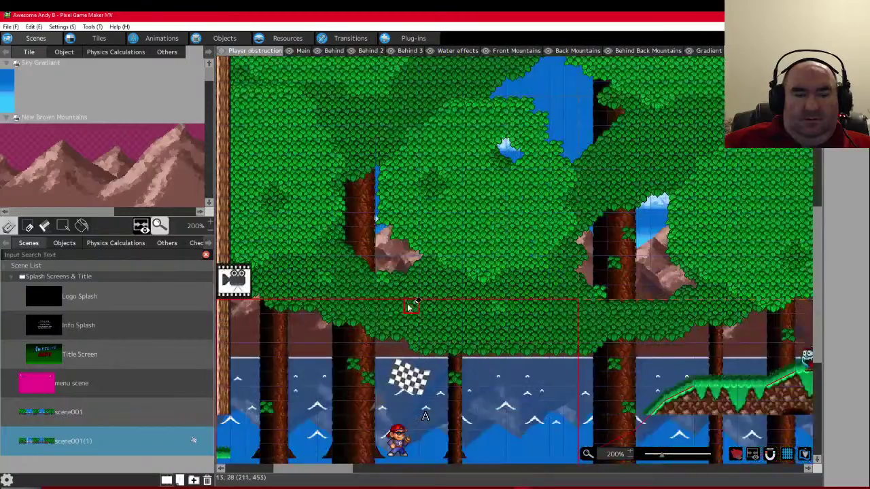
pyautogui.scroll(-3, 411, 311)
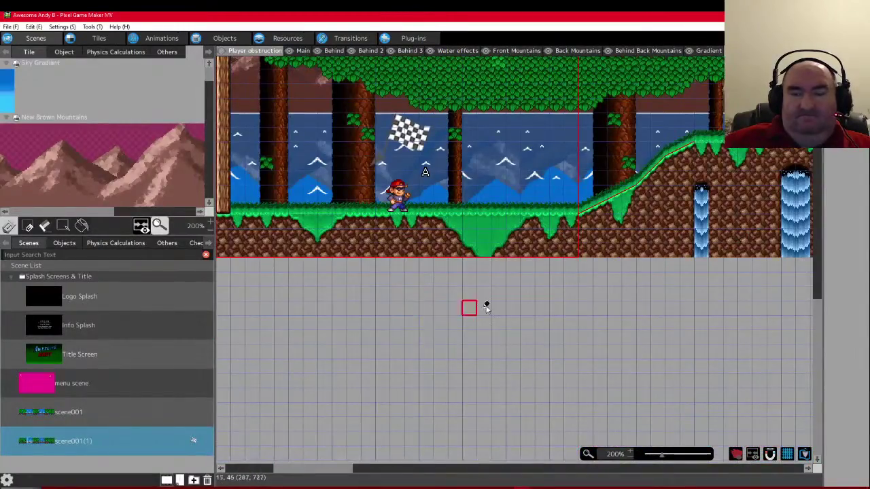
pyautogui.scroll(1, 485, 307)
pyautogui.moveTo(334, 469)
pyautogui.mouseDown()
pyautogui.moveTo(403, 468)
pyautogui.moveTo(337, 468)
pyautogui.mouseUp()
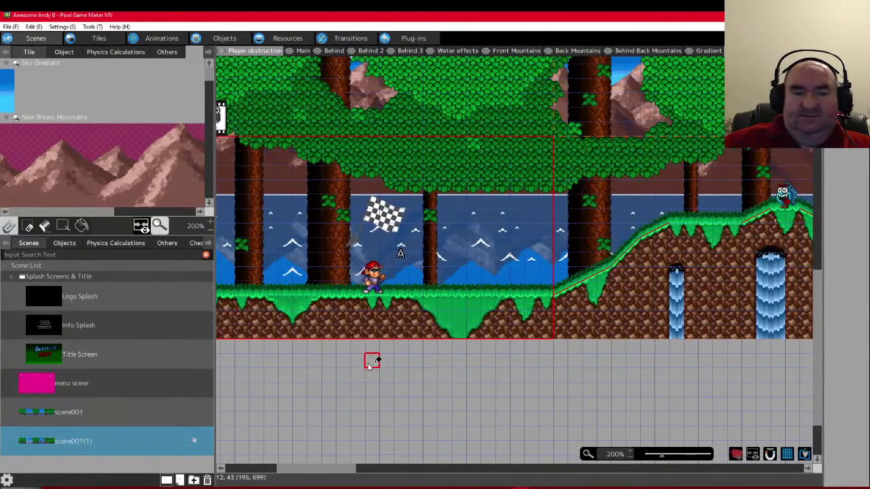
pyautogui.scroll(1, 368, 369)
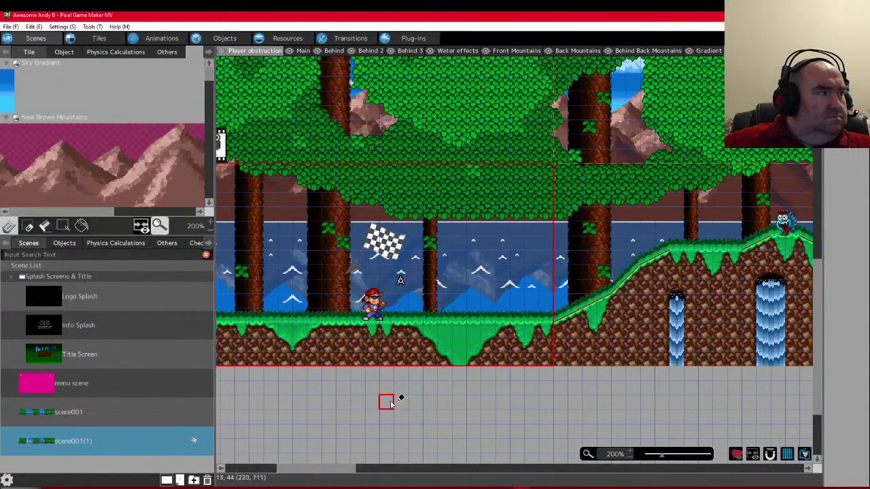
pyautogui.scroll(1, 404, 289)
pyautogui.scroll(-1, 438, 214)
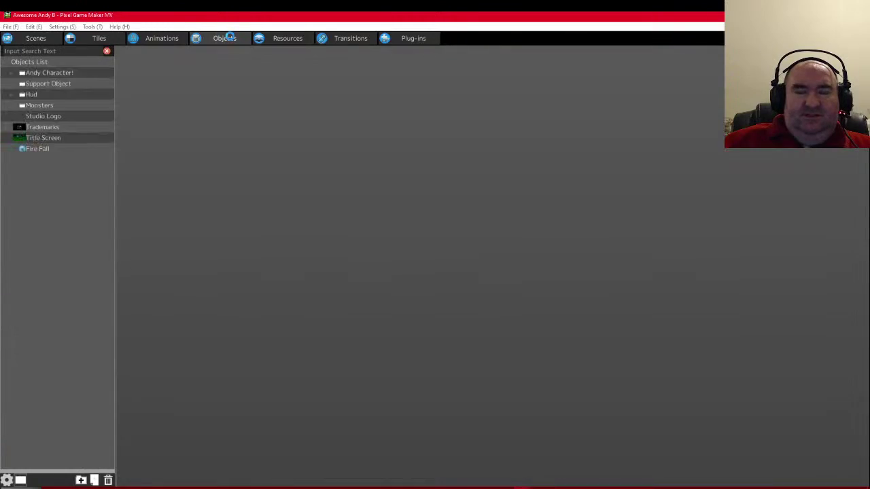
# - Examine the Andy object's action program, including its movement, attack, hit and death actions and their links
pyautogui.scroll(-5, 311, 189)
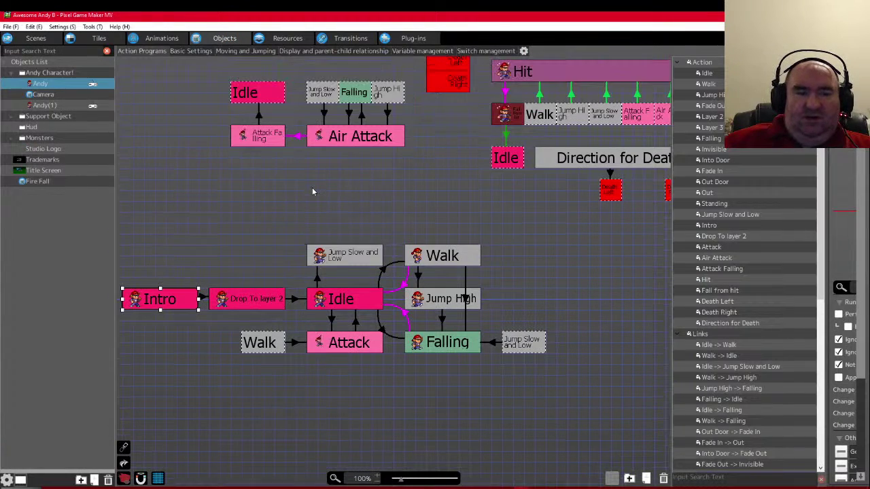
pyautogui.scroll(3, 314, 189)
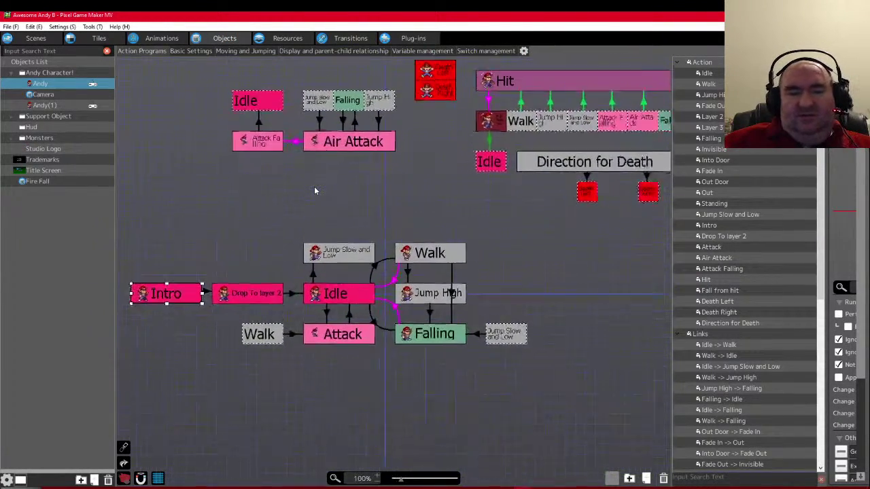
pyautogui.scroll(-3, 314, 189)
pyautogui.scroll(2, 452, 230)
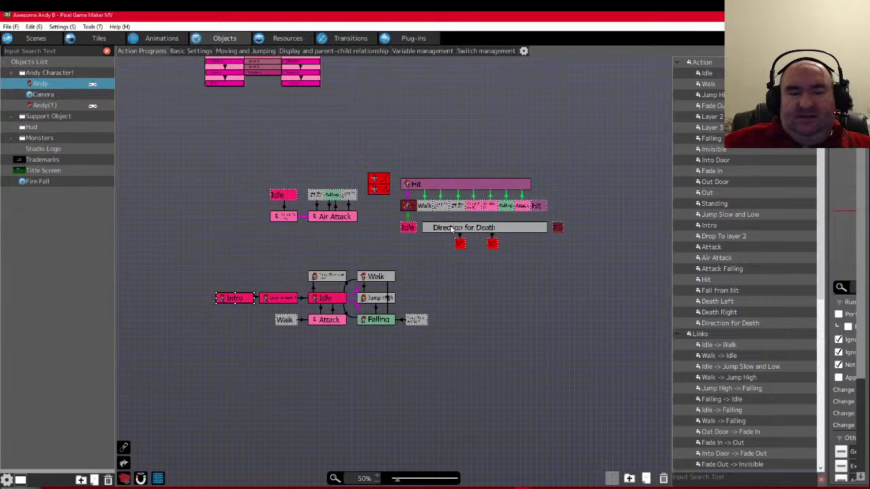
pyautogui.scroll(3, 451, 257)
pyautogui.scroll(-3, 449, 255)
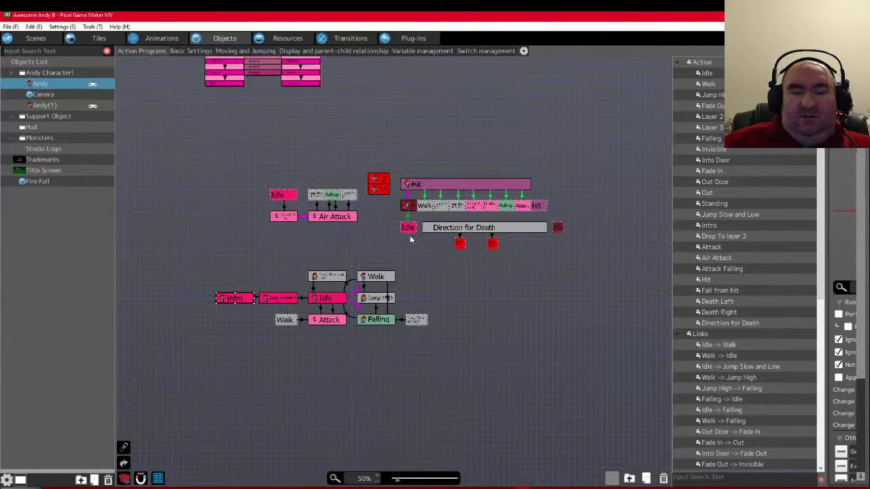
pyautogui.scroll(3, 434, 206)
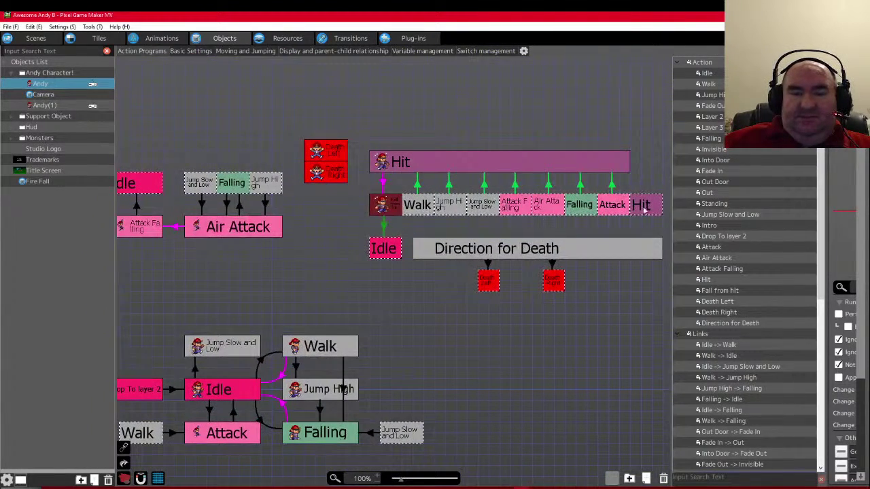
pyautogui.scroll(-1, 325, 243)
pyautogui.scroll(-3, 322, 239)
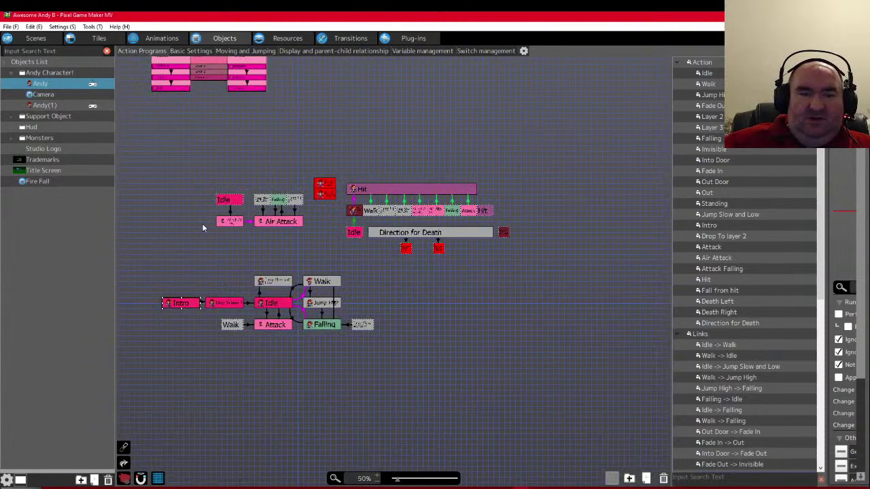
pyautogui.scroll(2, 201, 227)
pyautogui.scroll(-1, 204, 228)
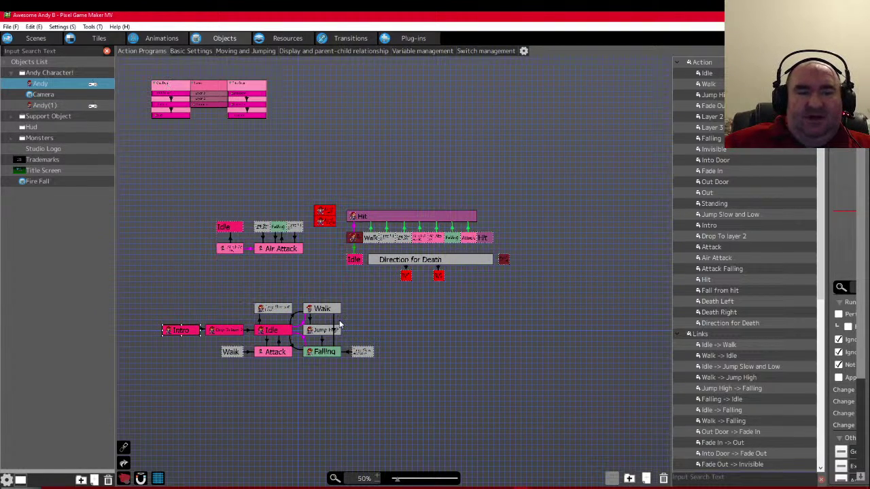
pyautogui.scroll(1, 340, 327)
pyautogui.scroll(1, 300, 323)
pyautogui.scroll(3, 300, 323)
pyautogui.scroll(-3, 298, 326)
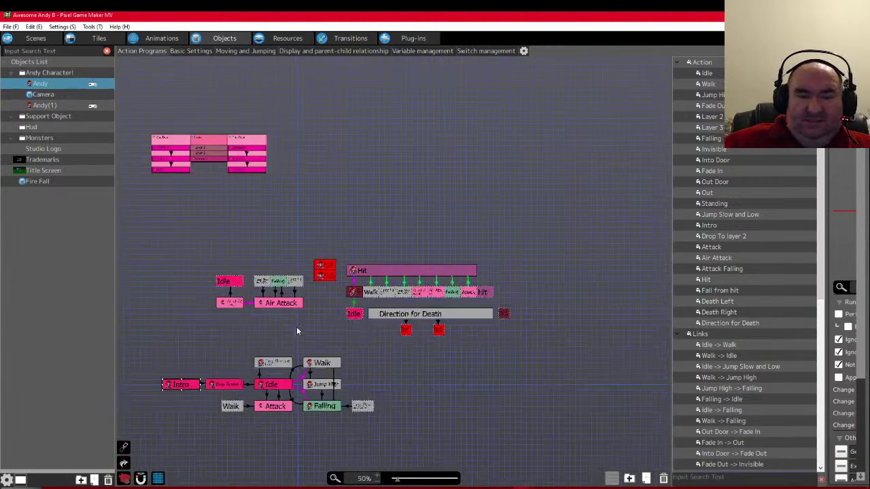
pyautogui.keyDown('shift'); pyautogui.hscroll(-2, 295, 337); pyautogui.keyUp('shift')
pyautogui.scroll(-1, 297, 338)
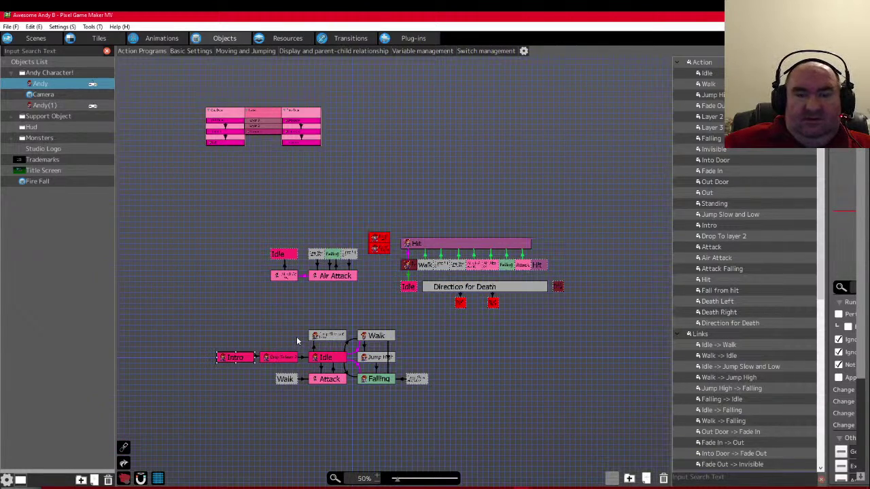
pyautogui.scroll(2, 379, 364)
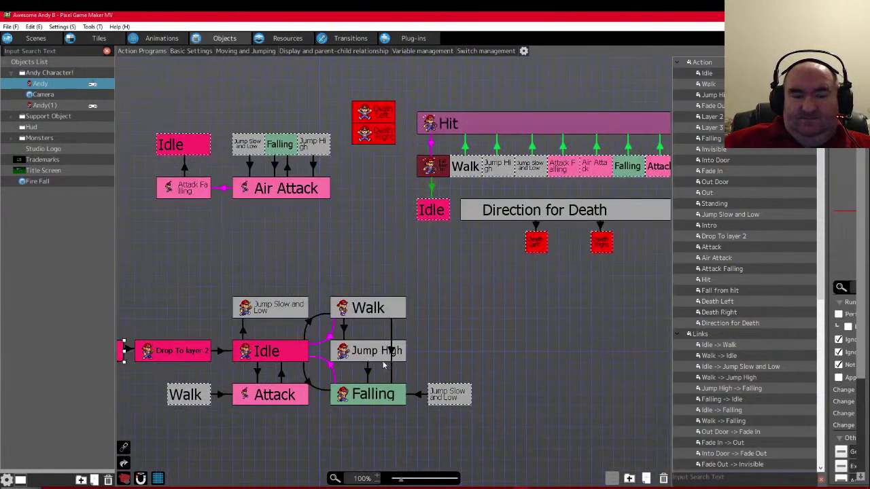
pyautogui.scroll(-2, 384, 366)
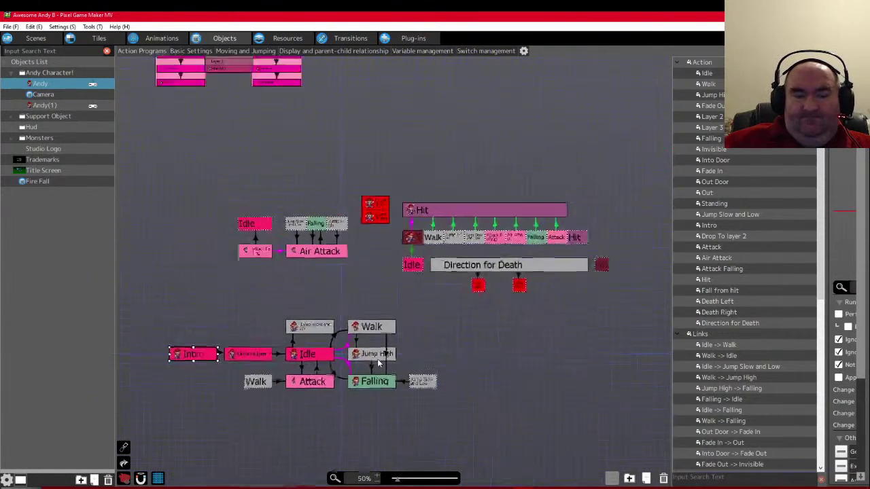
# - Test-play Awesome Andy!, running and jumping through the starting area and attacking the first monster on the hill
pyautogui.doubleClick(733, 182)
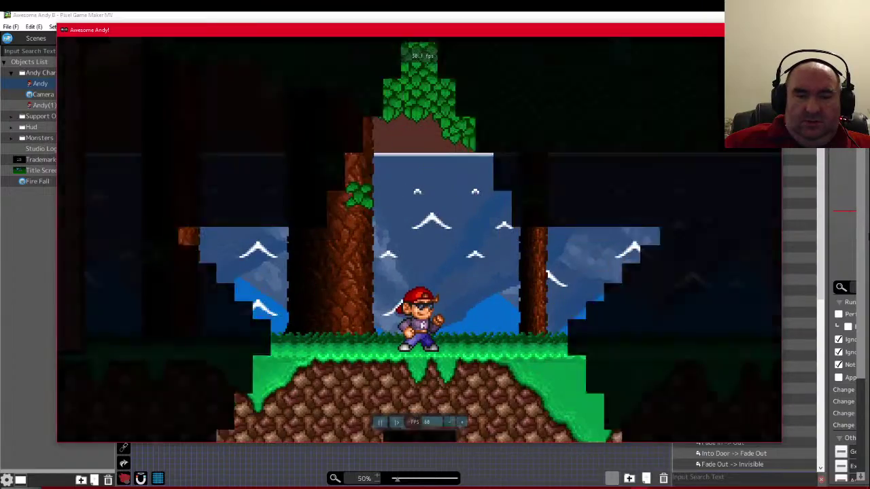
pyautogui.press('Right')
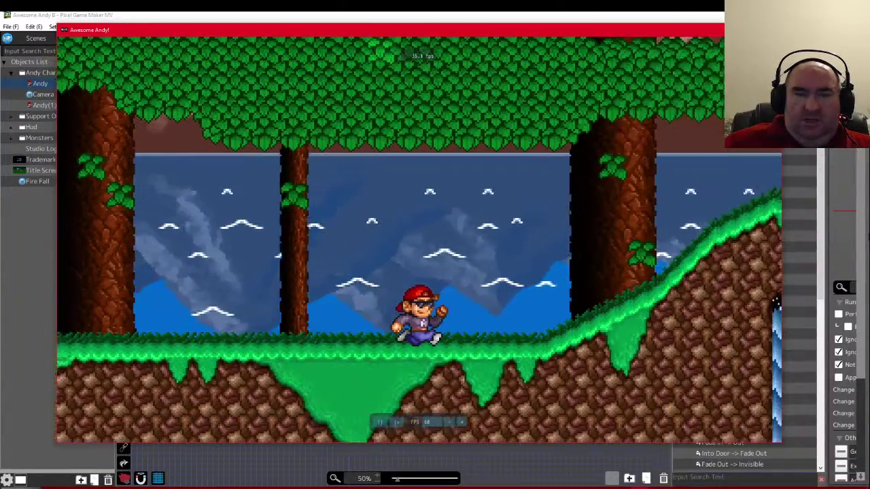
pyautogui.press('Left')
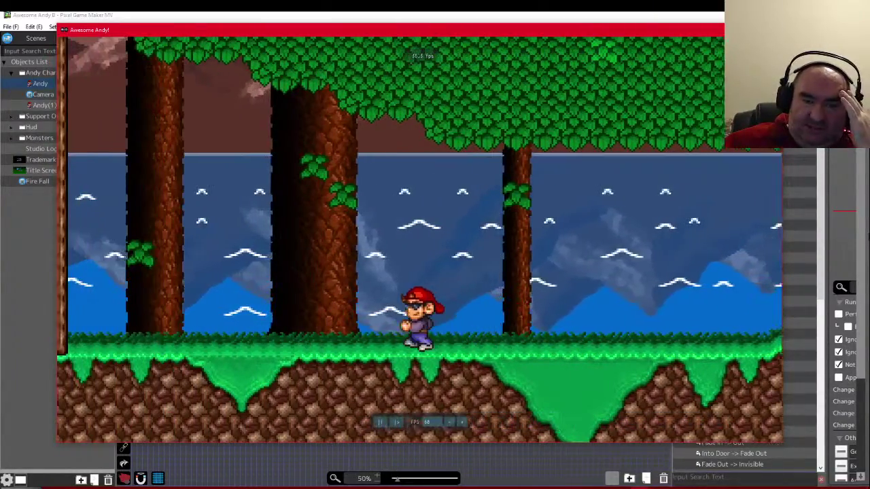
pyautogui.press('Right')
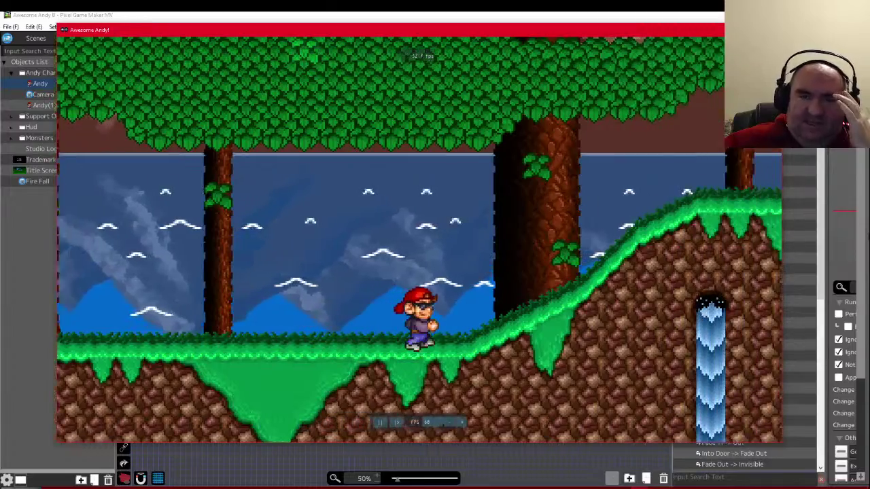
pyautogui.press('Right')
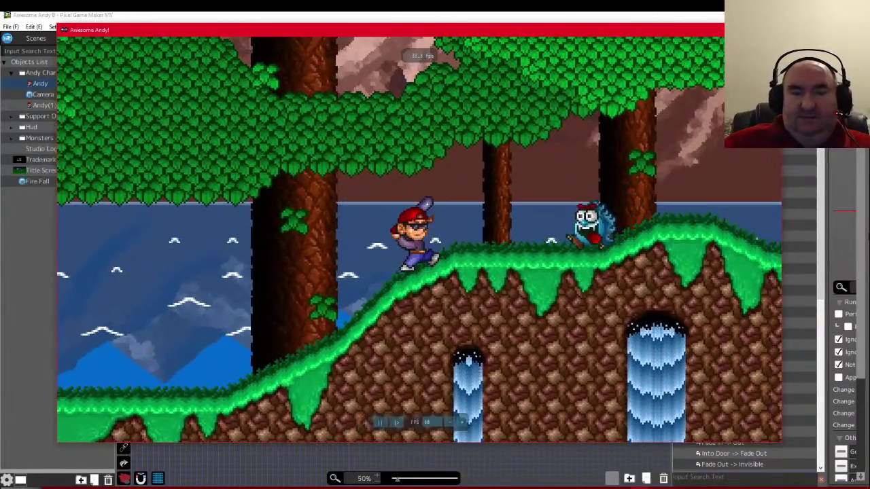
pyautogui.press('Right')
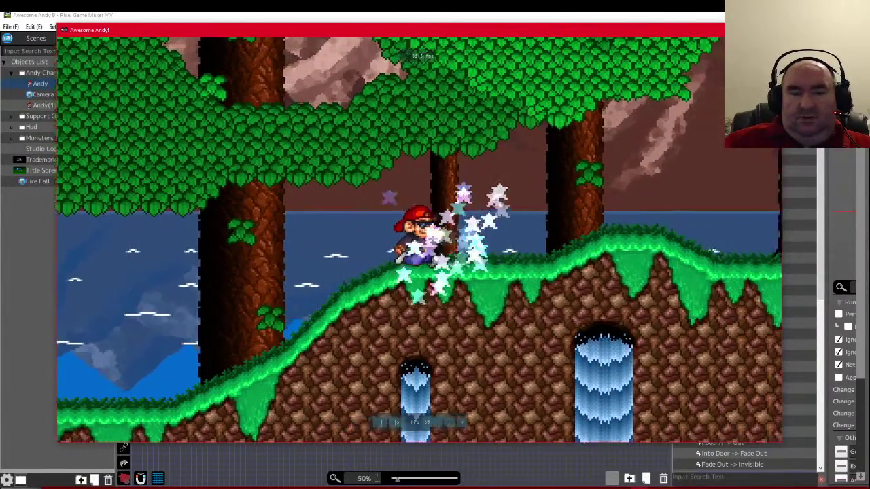
pyautogui.press('Left')
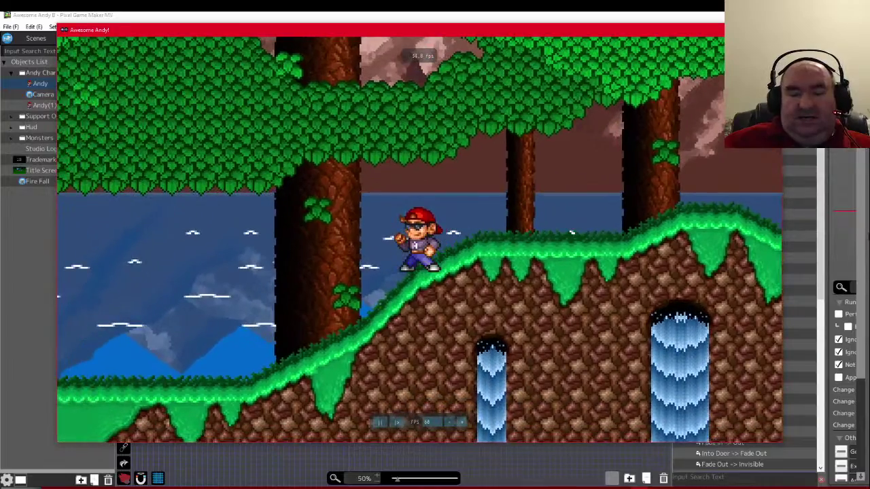
pyautogui.press('Left')
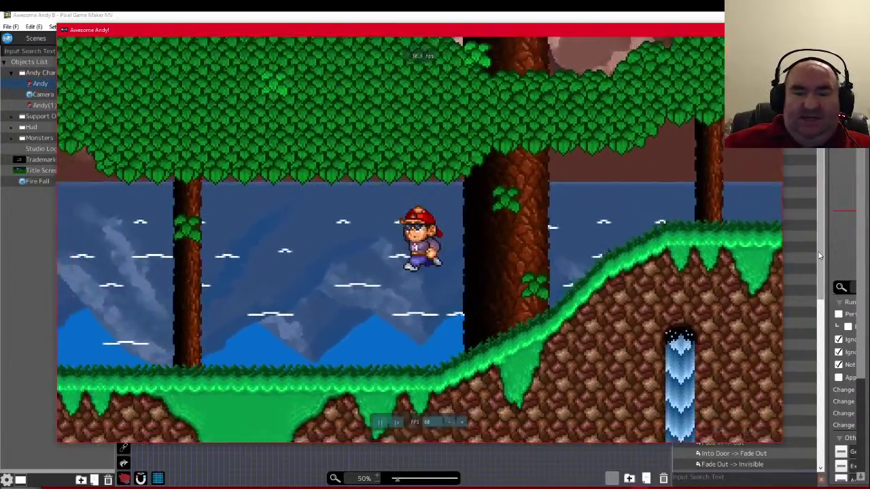
pyautogui.press('Right')
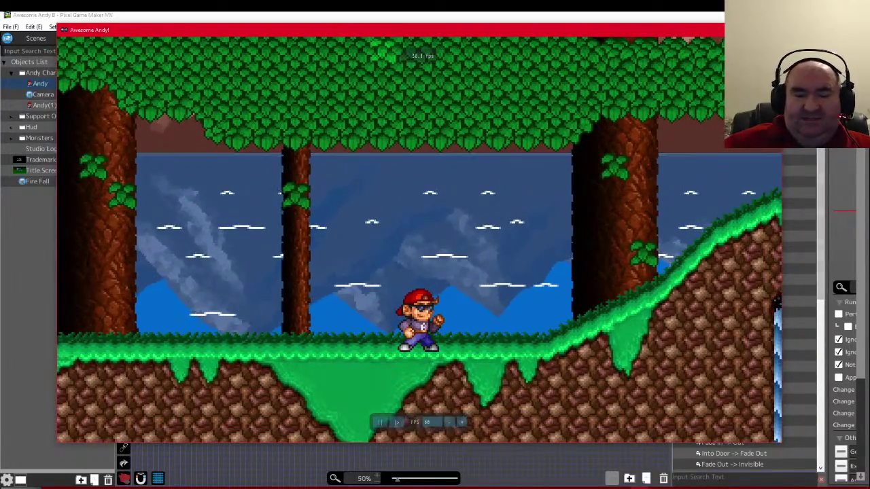
# - Check the YouTube live chat in Firefox, return to the running game and end the test play
pyautogui.hotkey('alt', 'Tab')
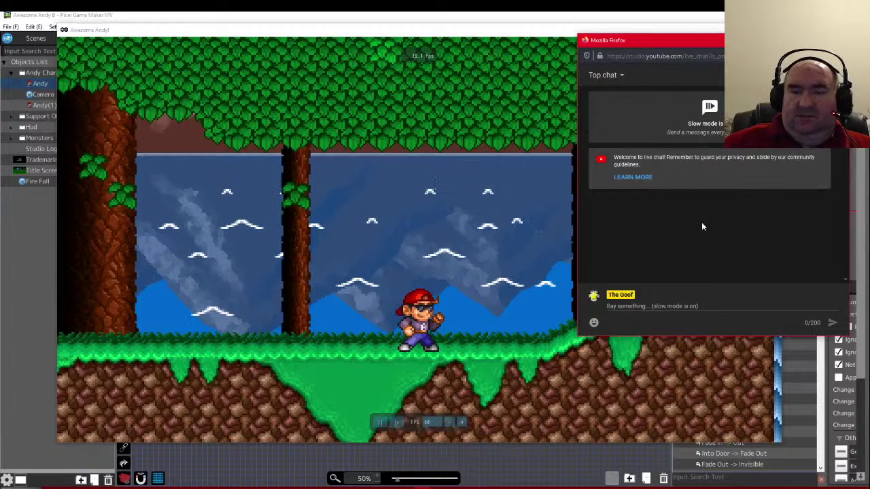
pyautogui.hotkey('alt', 'Tab')
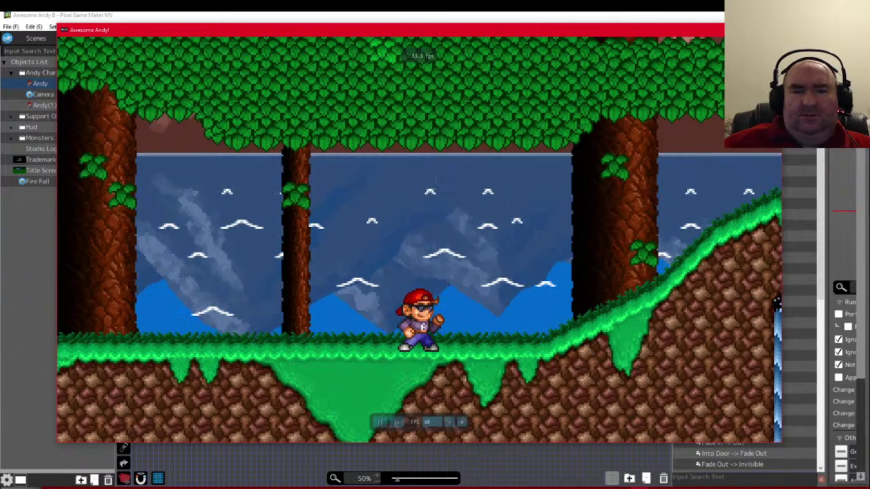
pyautogui.press('Escape')
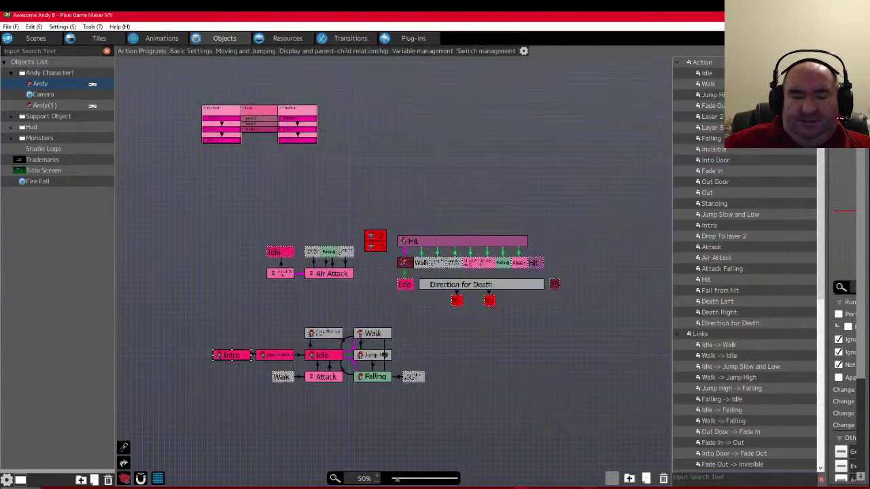
# - Switch to the config file in Notepad and close it without saving the changes
pyautogui.hotkey('alt', 'Tab')
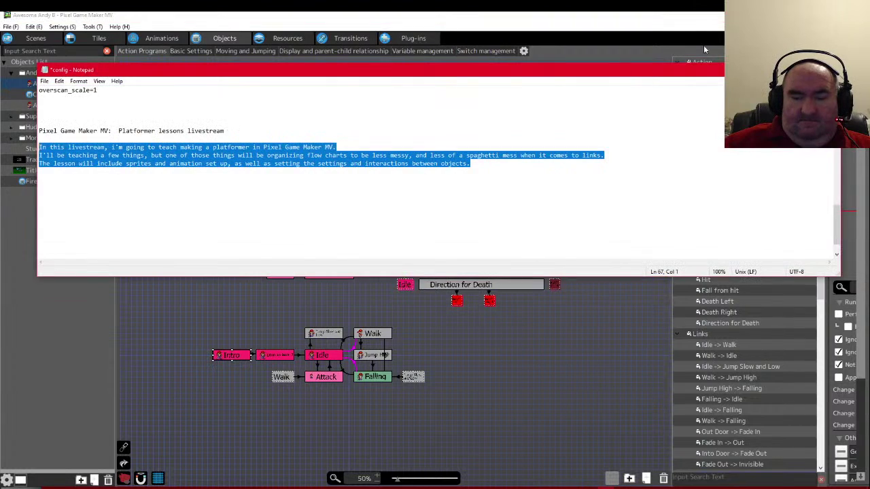
pyautogui.hotkey('alt', 'F4')
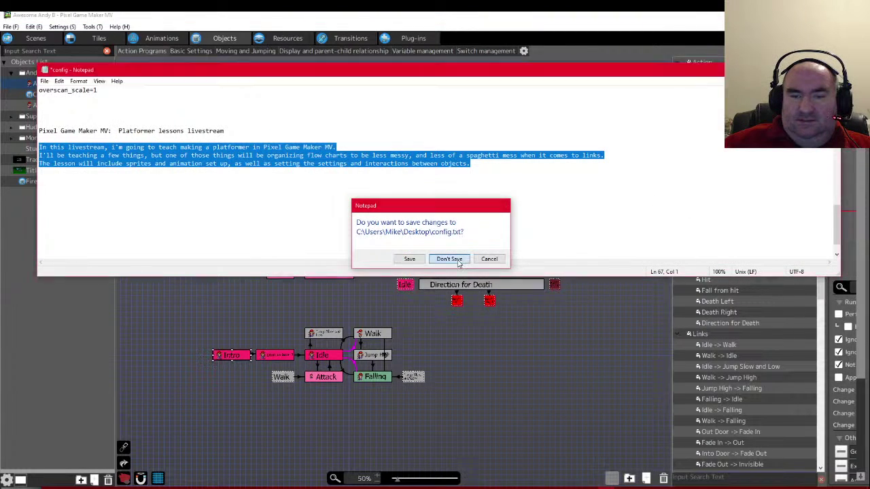
pyautogui.click(448, 258)
# - Bring up the Test Platformer window with Andrew's action program, and go back to the Awesome Andy project
pyautogui.moveTo(522, 487)
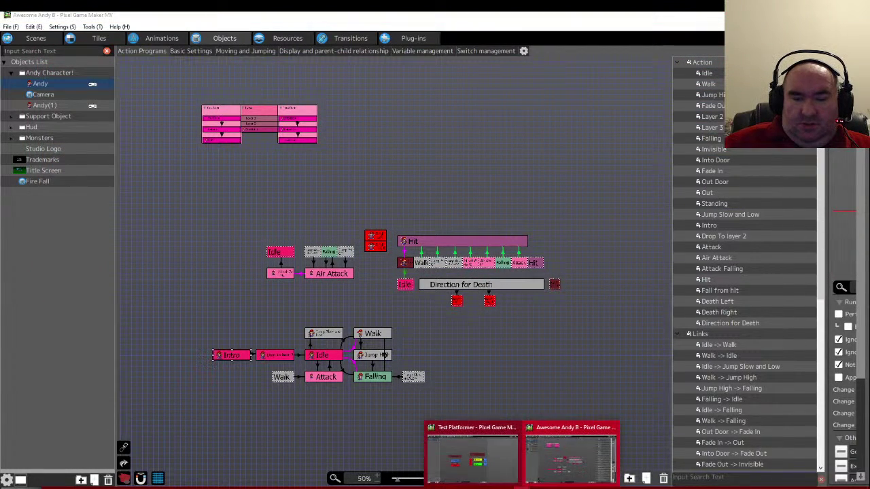
pyautogui.click(492, 462)
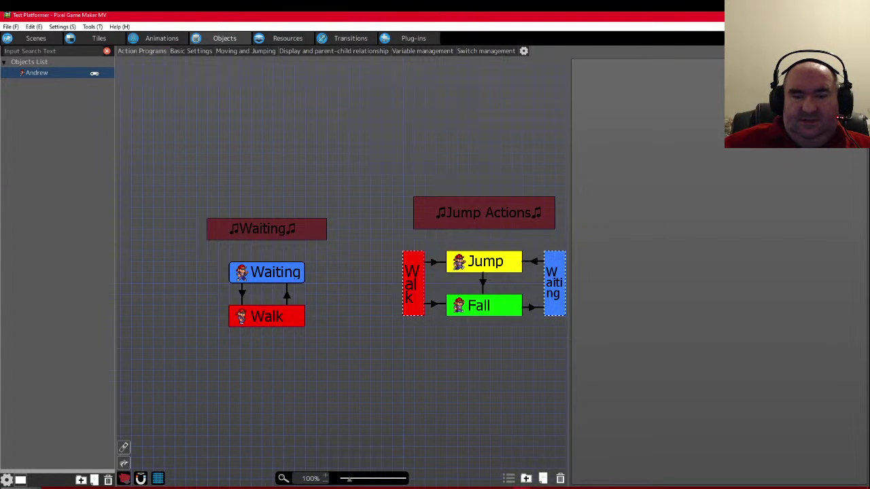
pyautogui.hotkey('alt', 'Tab')
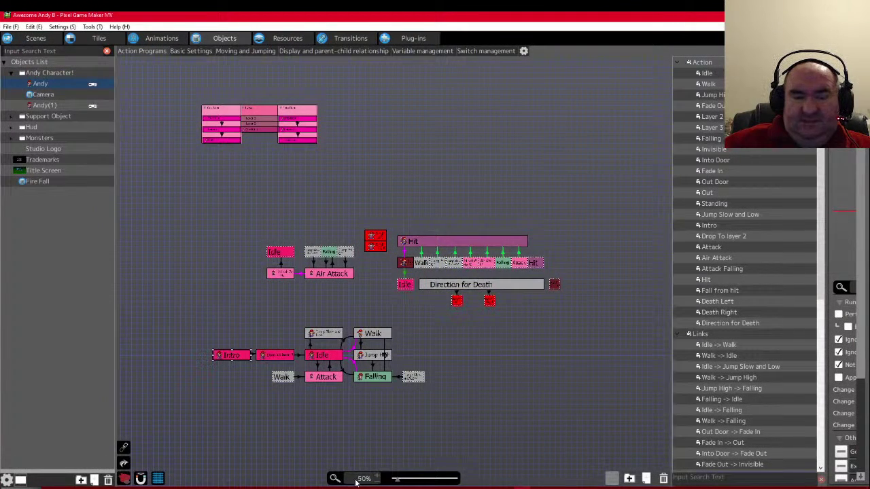
# - Switch to Photoshop, close its open documents without saving Untitled-1, and return to the Awesome Andy project
pyautogui.hotkey('alt', 'Tab')
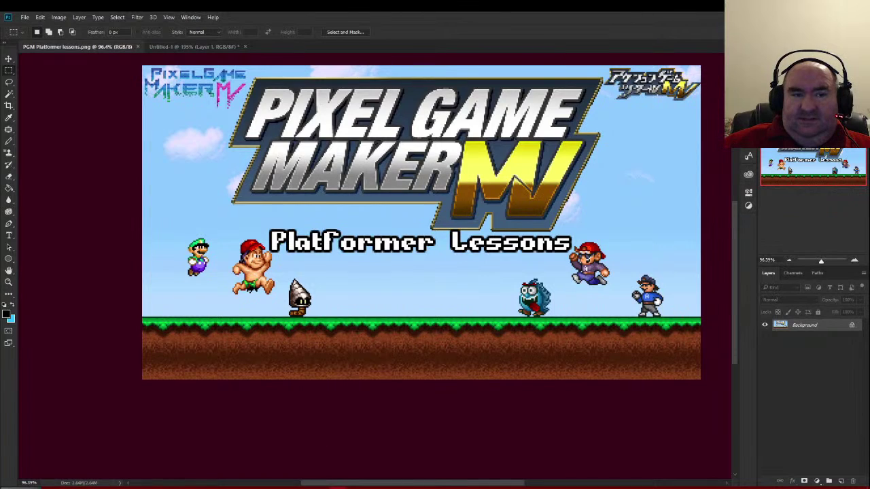
pyautogui.hotkey('ctrl', 'alt', 'w')
pyautogui.click(443, 193)
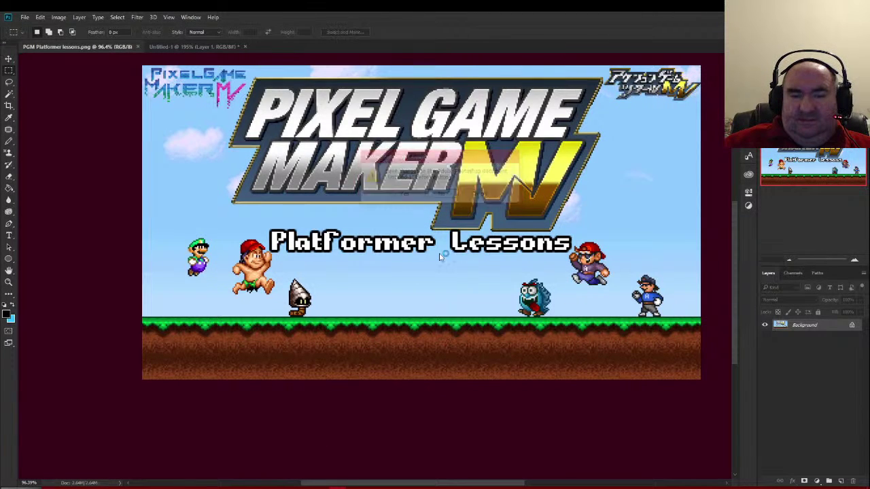
pyautogui.hotkey('alt', 'Tab')
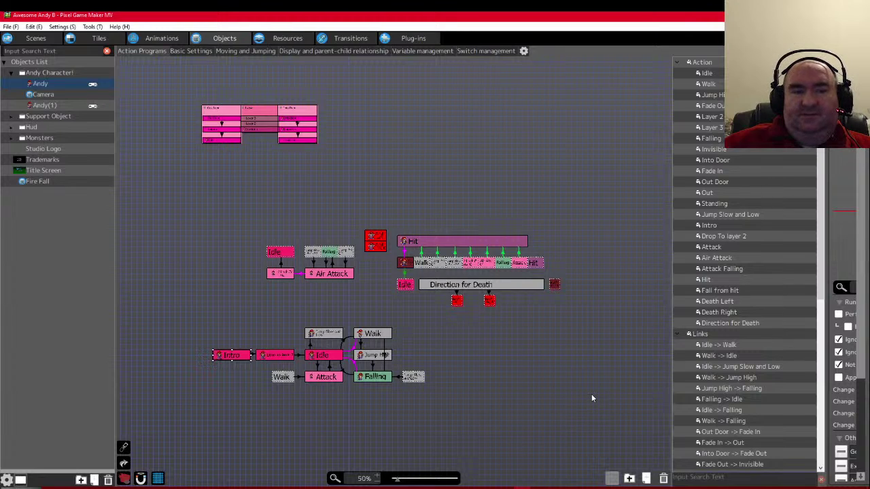
# - Start another test play and run over the grassy hill, attacking the monsters there with the bat
pyautogui.hotkey('ctrl', 's')
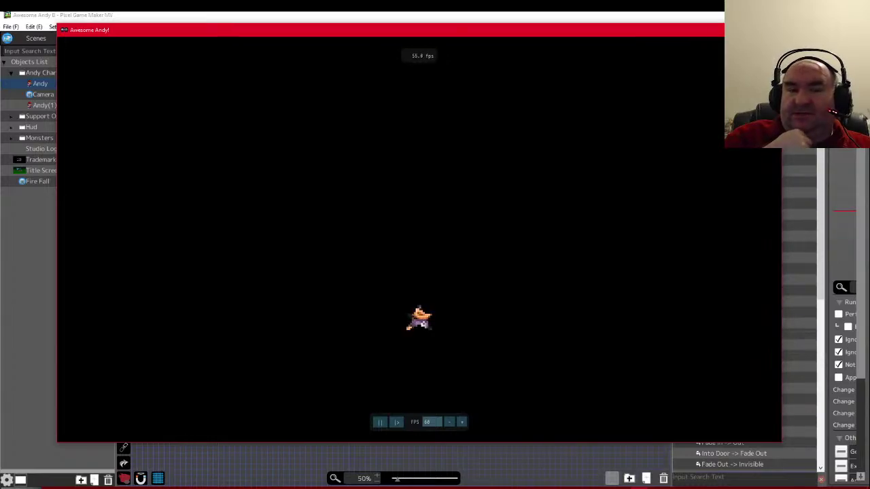
pyautogui.press('Right')
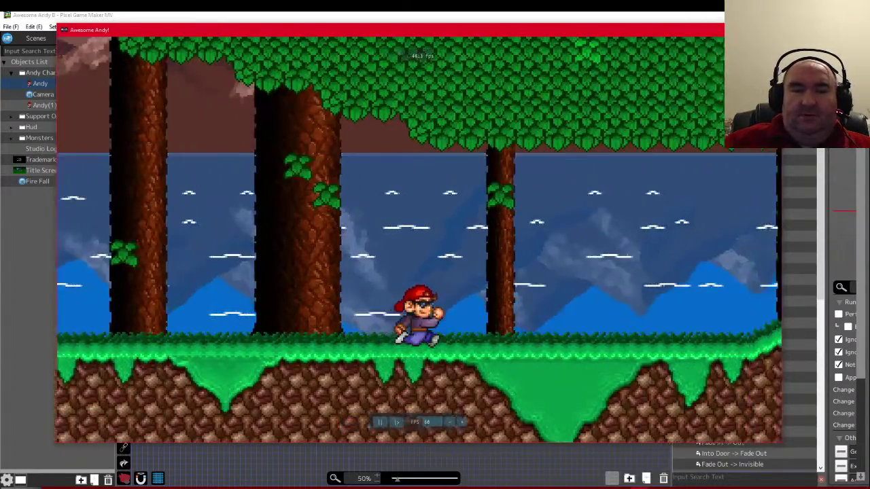
pyautogui.press('Left')
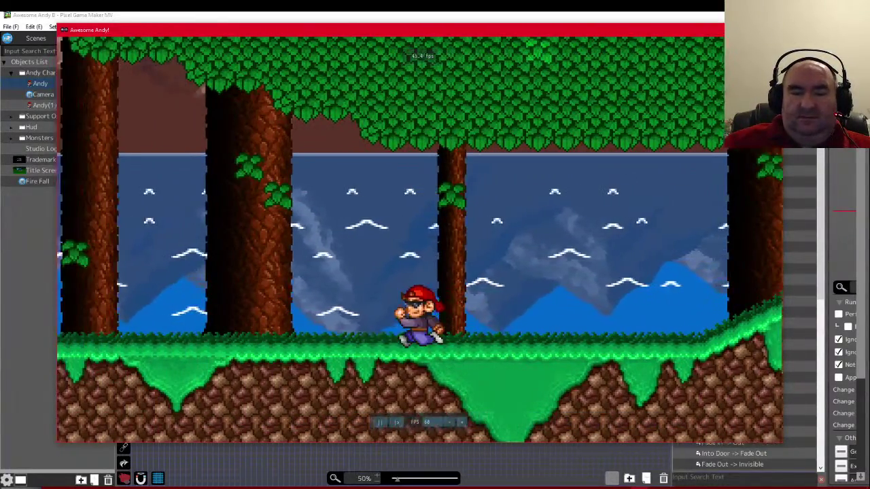
pyautogui.press('Right')
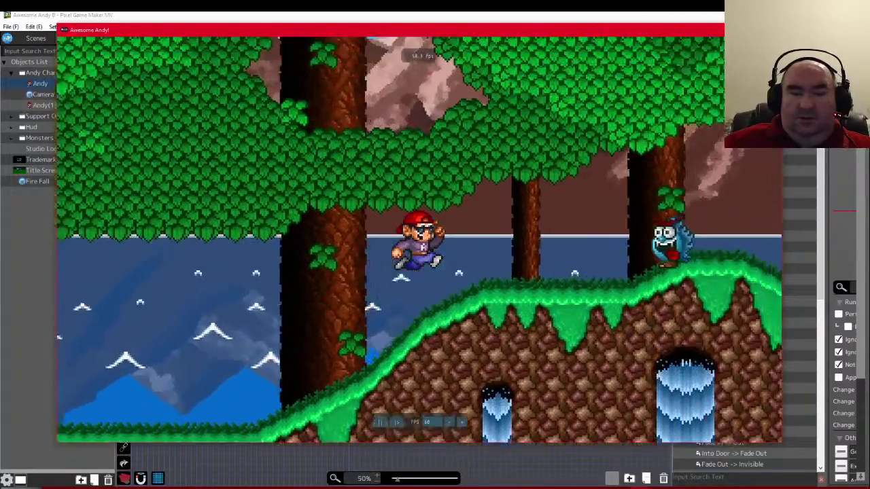
pyautogui.press('Right')
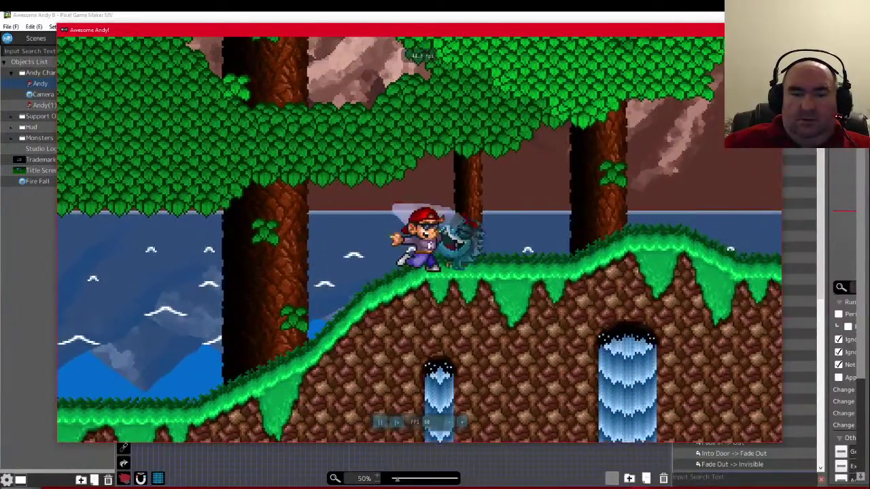
pyautogui.press('Right')
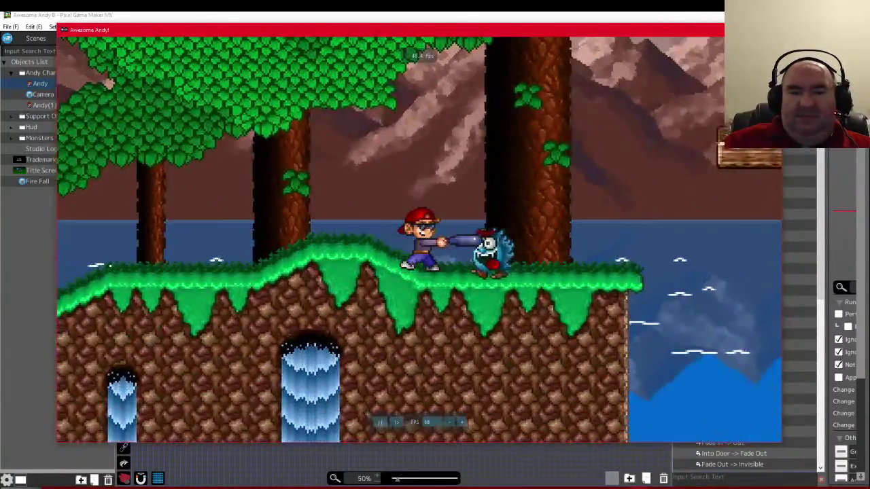
# - Test the wooden bridge by the waterfalls, attacking the monsters on its lower and upper levels
pyautogui.press('Right')
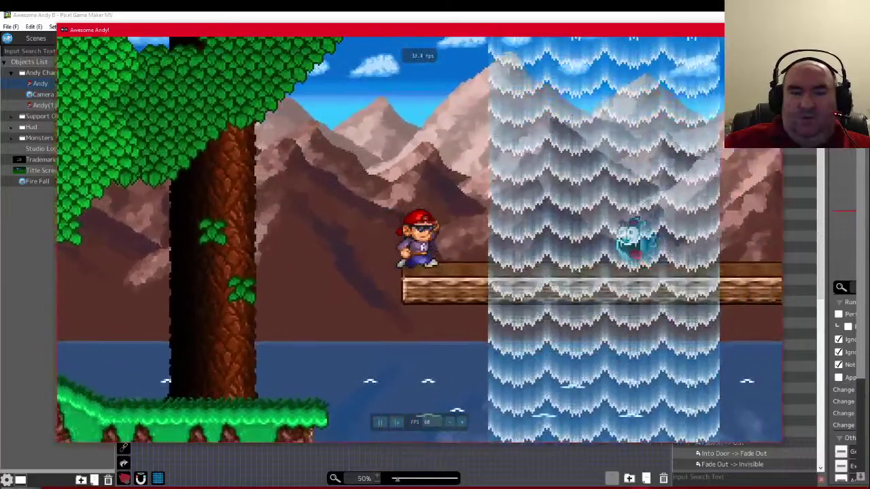
pyautogui.press('Right')
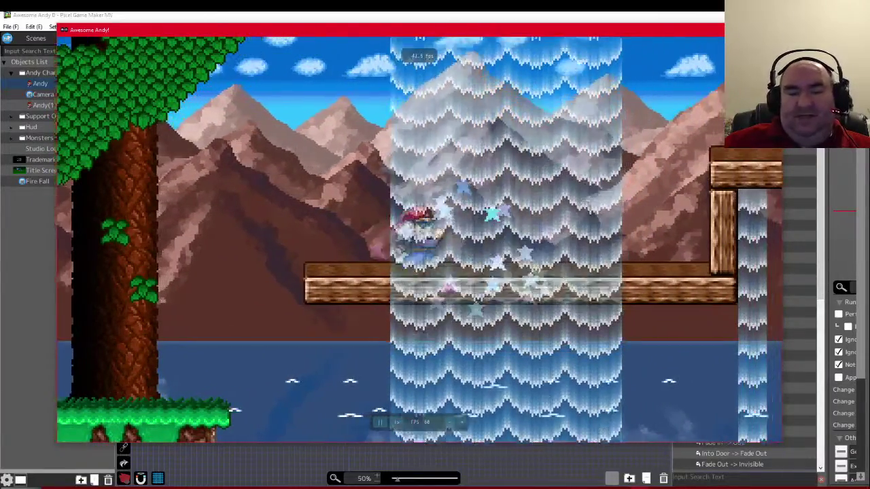
pyautogui.press('Right')
pyautogui.press('space')
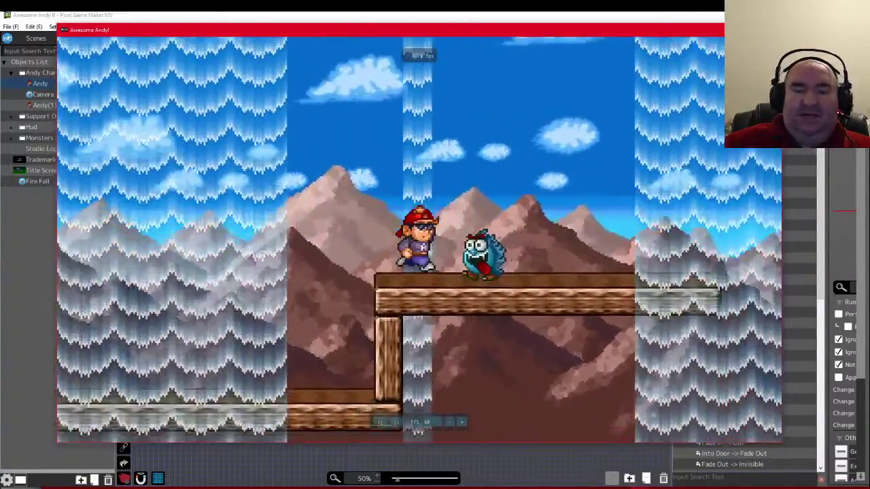
pyautogui.press('Left')
pyautogui.press('space')
pyautogui.press('x')
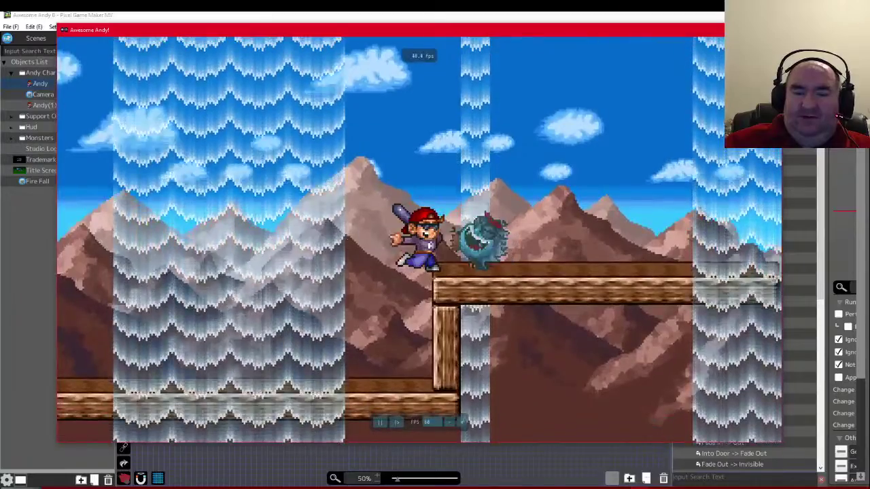
# - Test the upper wooden bridge beyond the monster, crossing its gaps and descending over the small blocks to the platform above the water
pyautogui.press('Right')
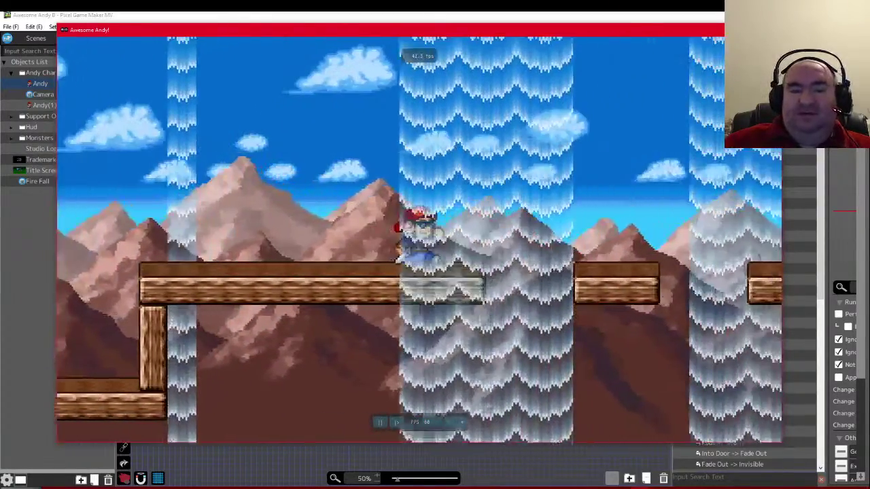
pyautogui.press('Right')
pyautogui.press('space')
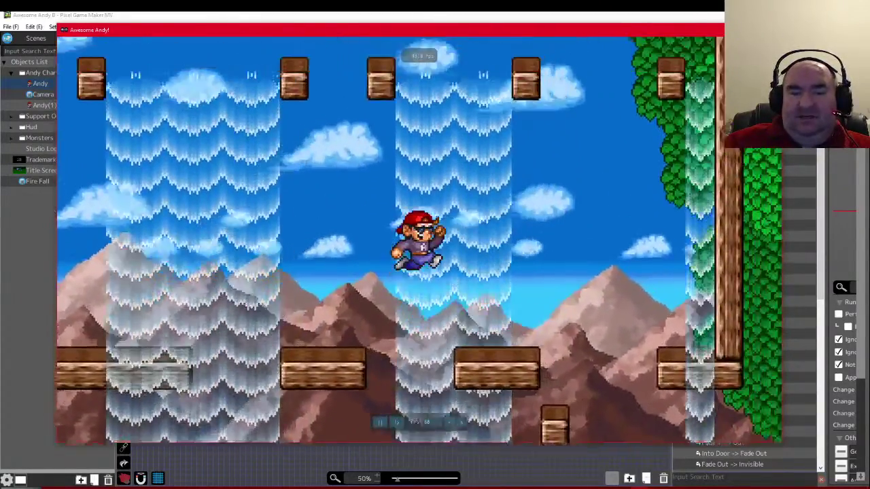
pyautogui.press('Right')
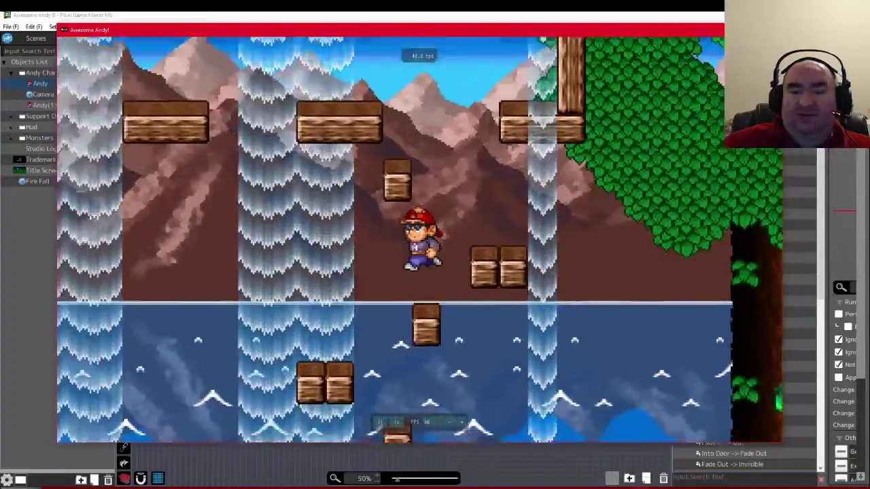
pyautogui.press('Right')
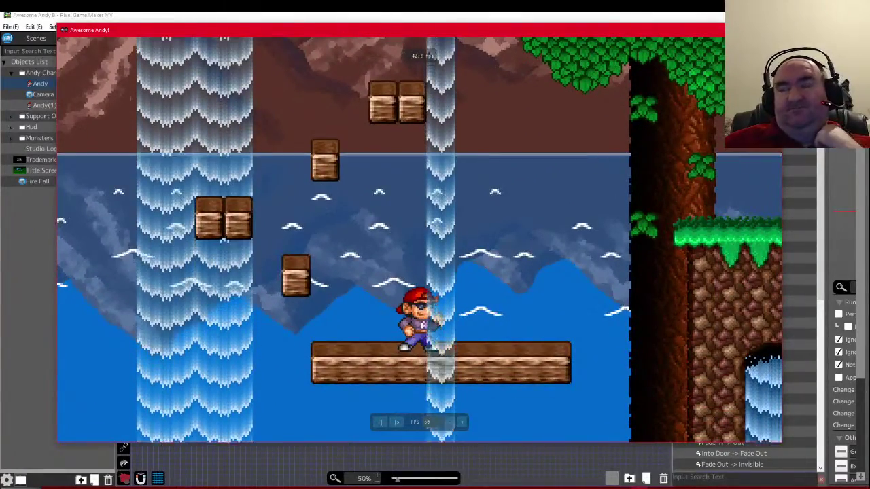
# - Jump to the grassy cliff under the trees, attack its monsters with the bat, and end the test play
pyautogui.press('Right')
pyautogui.press('space')
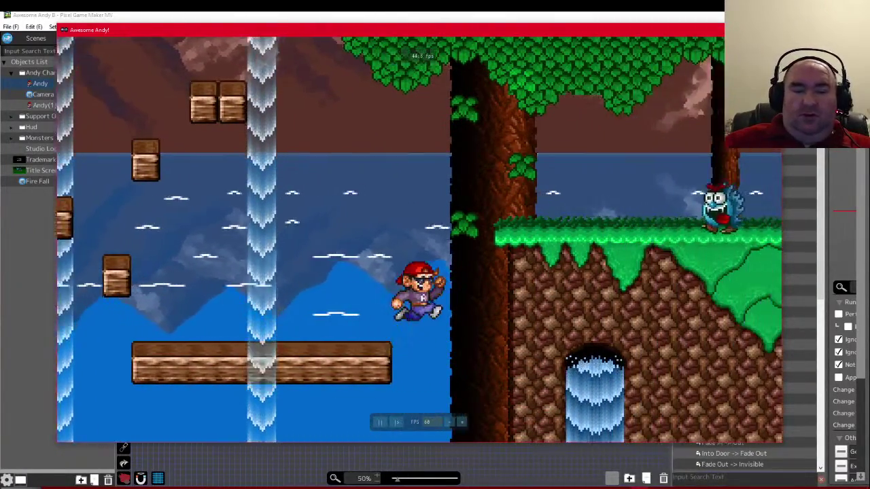
pyautogui.press('Right')
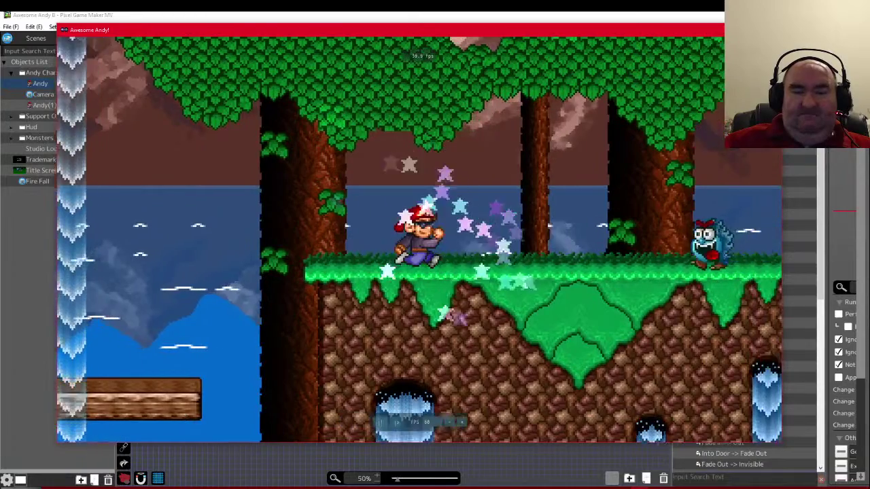
pyautogui.press('Right')
pyautogui.press('z')
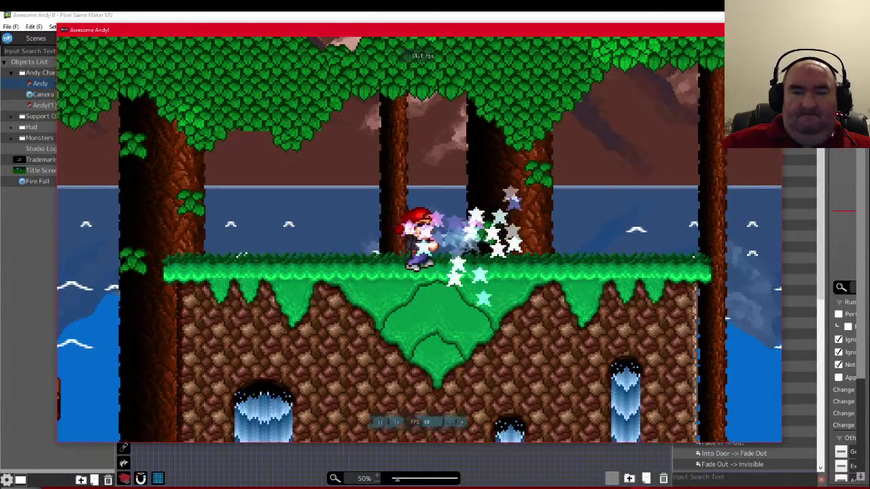
pyautogui.press('Escape')
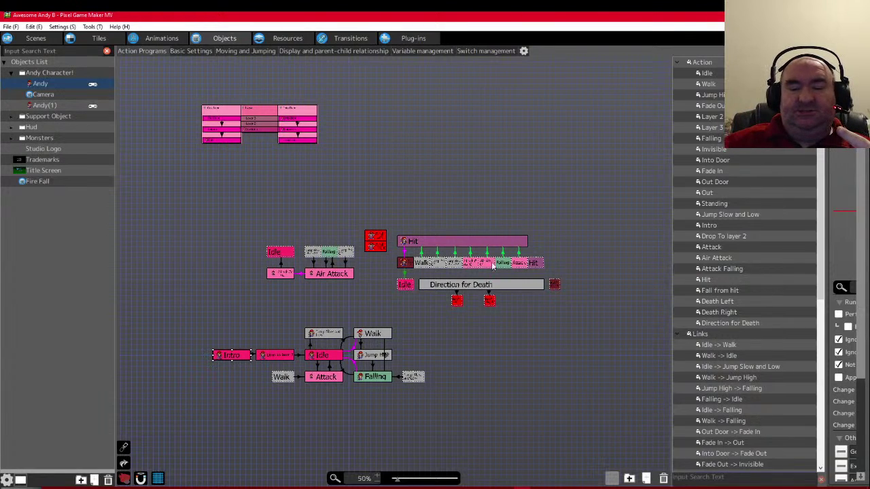
# - Close the Awesome Andy! project and open the New Super Adventure Island project
pyautogui.click(10, 28)
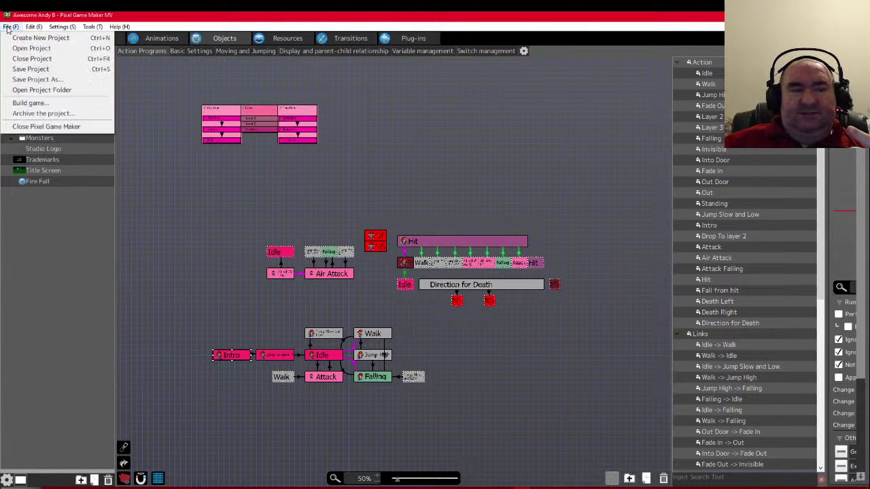
pyautogui.click(30, 59)
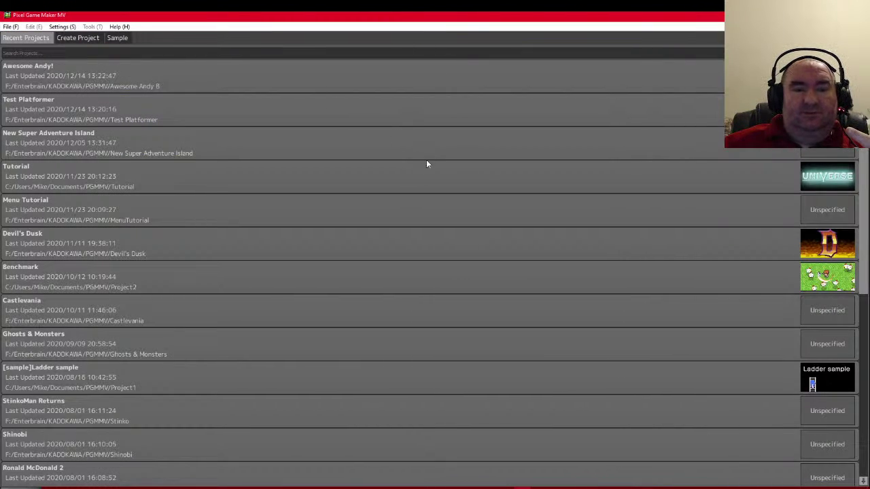
pyautogui.doubleClick(110, 149)
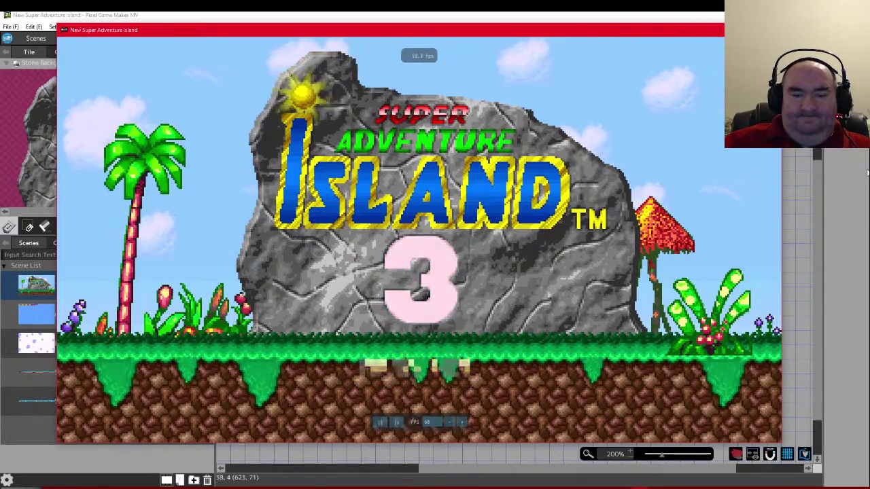
# - Start the test game from its title screen and collect the axe in front of the mushroom at the level's start
pyautogui.press('Return')
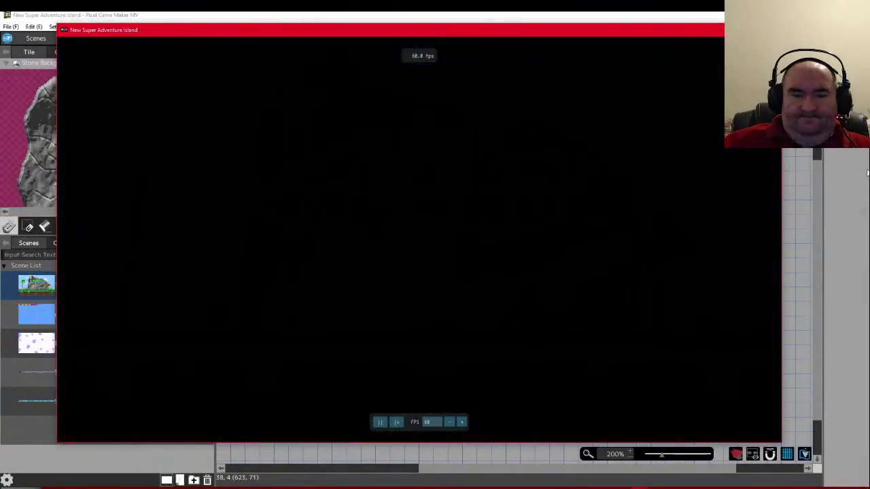
pyautogui.press('Right')
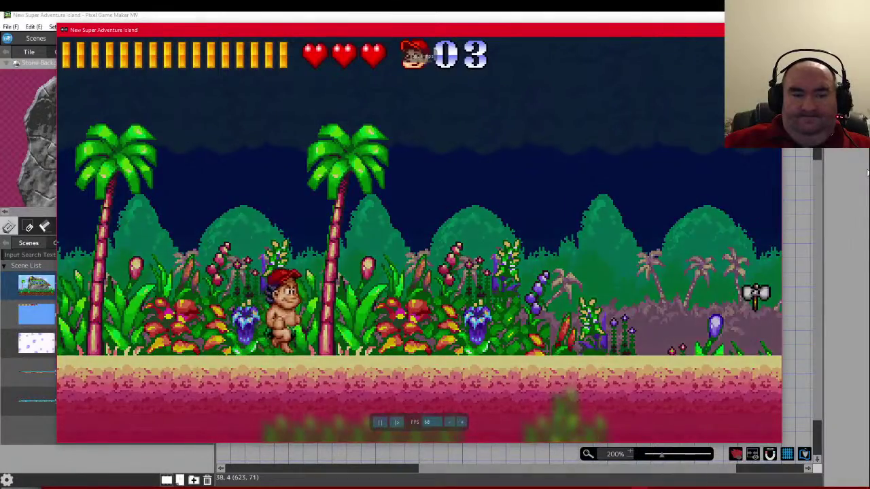
pyautogui.press('Right')
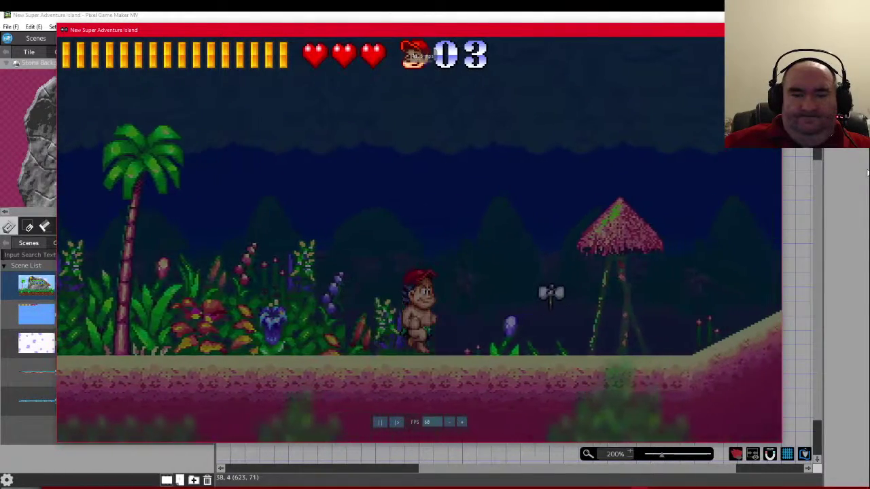
pyautogui.press('Right')
pyautogui.press('z')
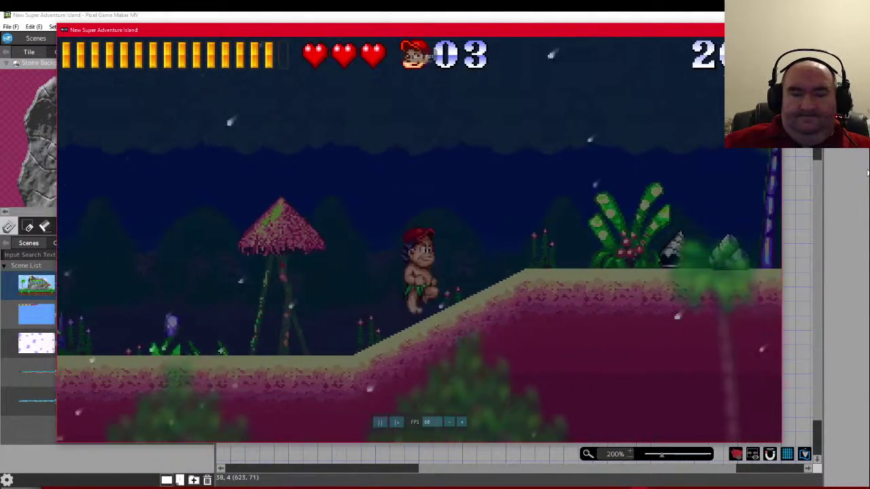
# - Test the first hill and the dip behind it, throwing axes at the snail enemy and collecting the fruit
pyautogui.press('Right')
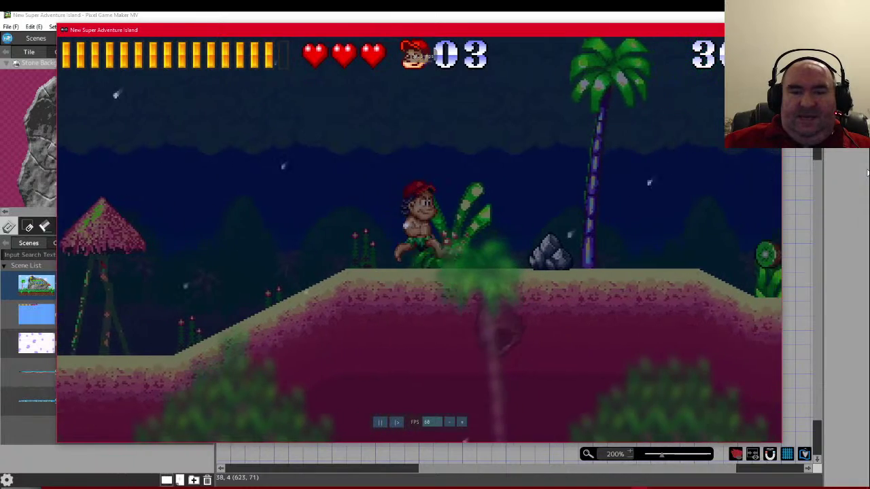
pyautogui.press('z')
pyautogui.press('Right')
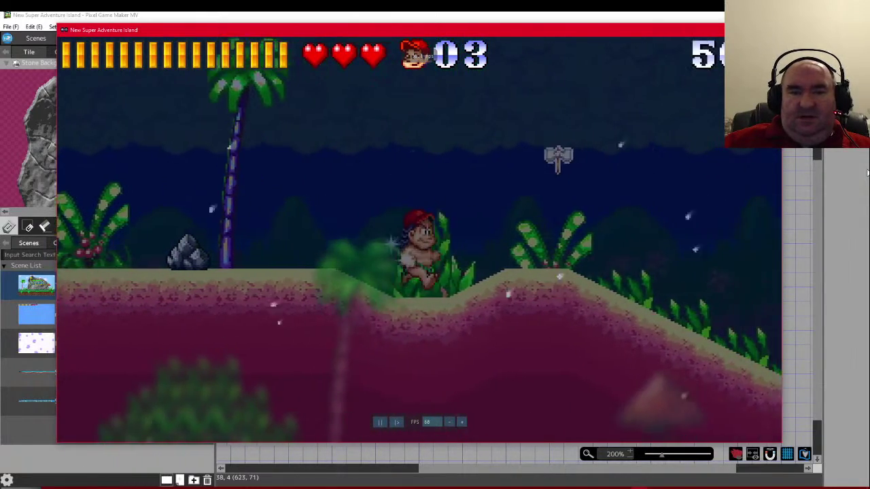
pyautogui.press('Right')
pyautogui.press('z')
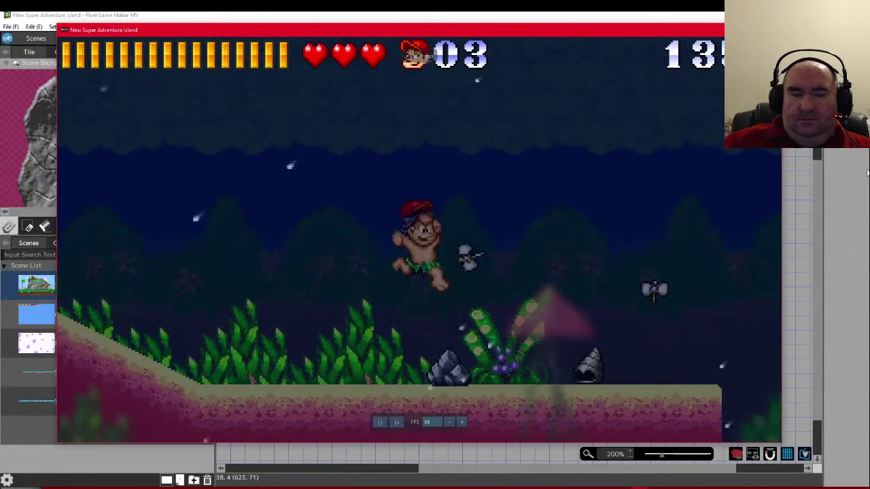
# - Jump over the rock in the grassy hollow, throw axes at the snail, and leap the gap toward the palm trees
pyautogui.press('Right')
pyautogui.press('z')
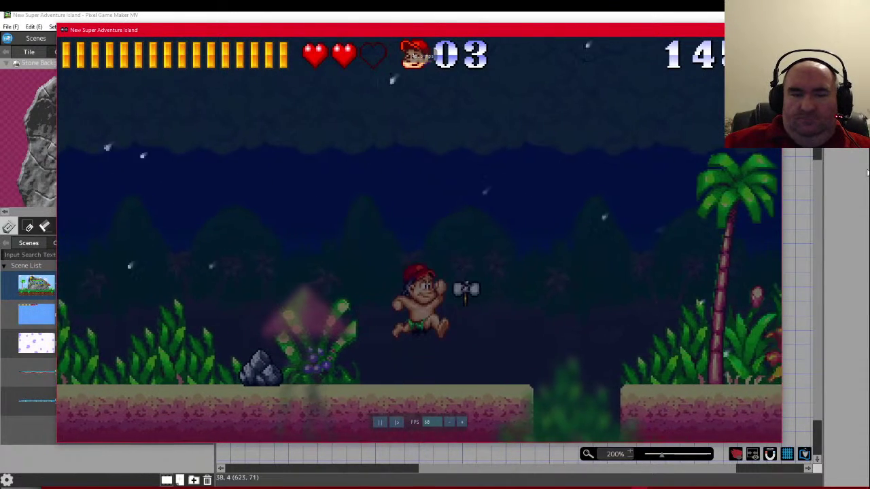
pyautogui.press('Right')
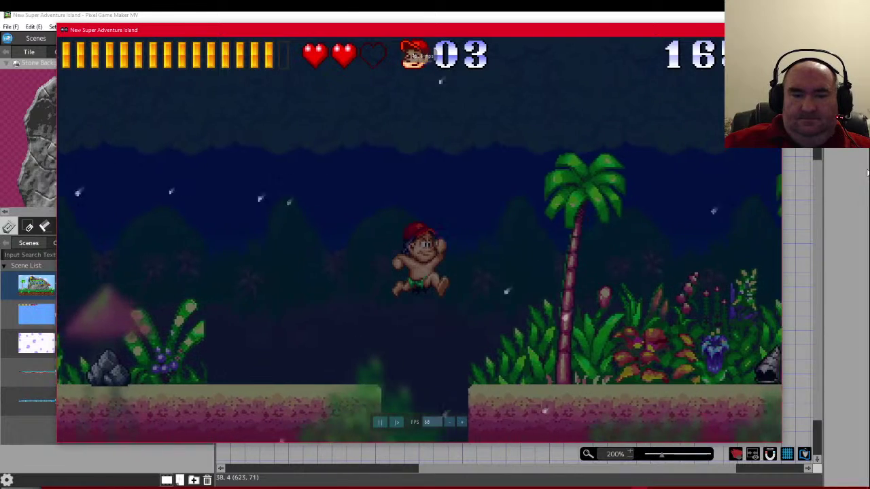
pyautogui.press('Right')
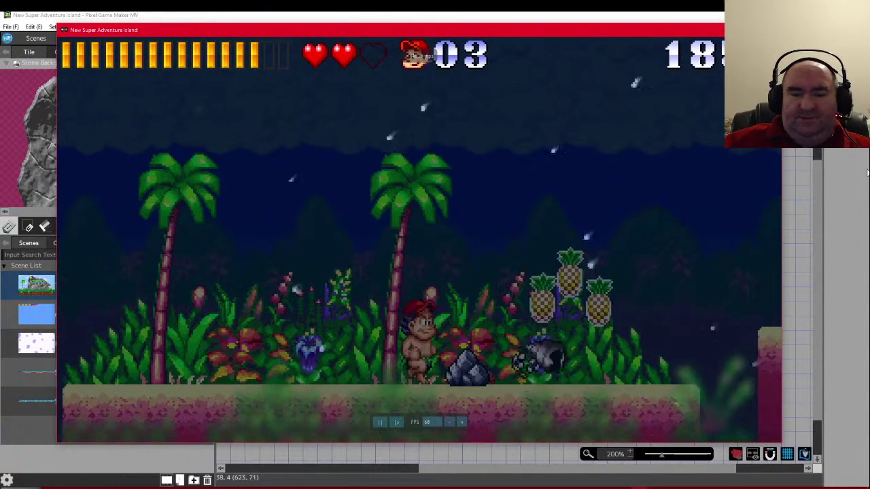
# - Jump over the rock by the palm trees, collect the three pineapples, and cross the gap to attack the snail on the ledge
pyautogui.press('Left')
pyautogui.press('Right')
pyautogui.press('z')
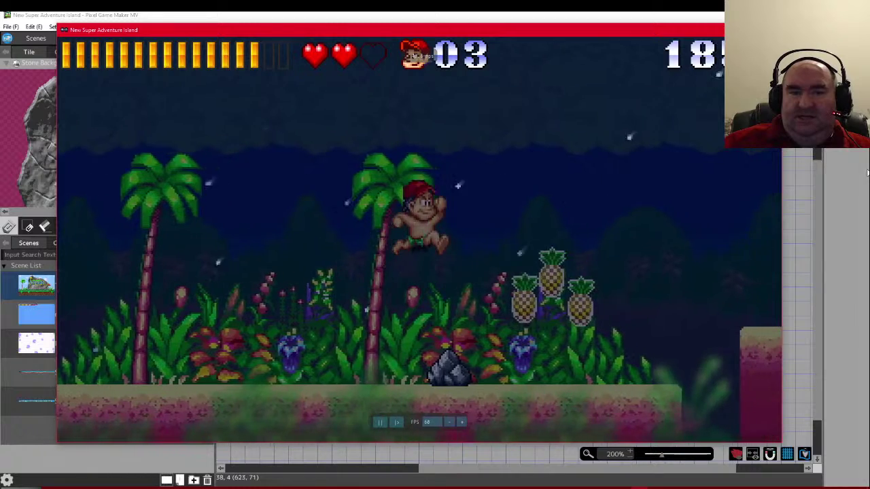
pyautogui.press('Right')
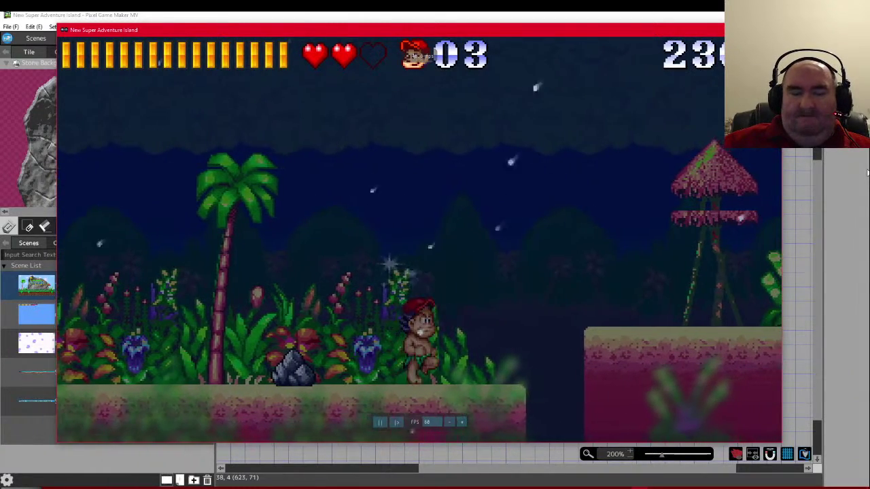
pyautogui.press('Right')
pyautogui.press('z')
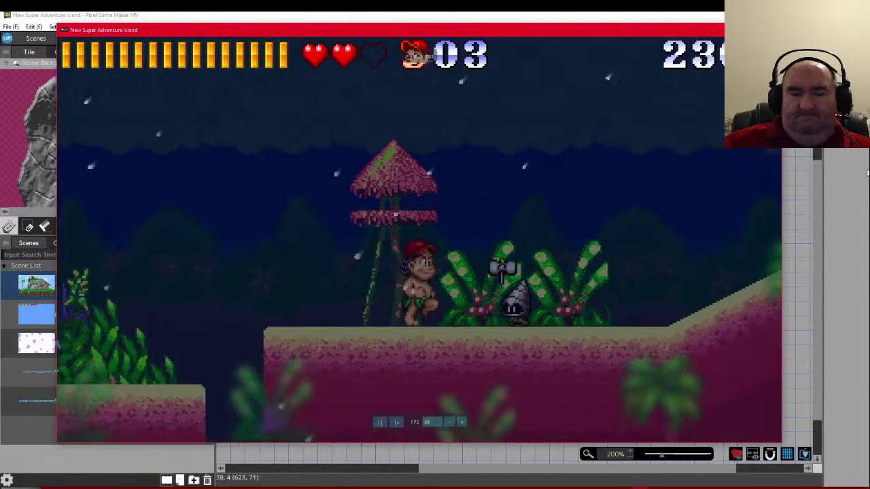
# - Climb the next slope, jump over the rock, and collect the kiwi fruit while throwing axes at the snails
pyautogui.press('Right')
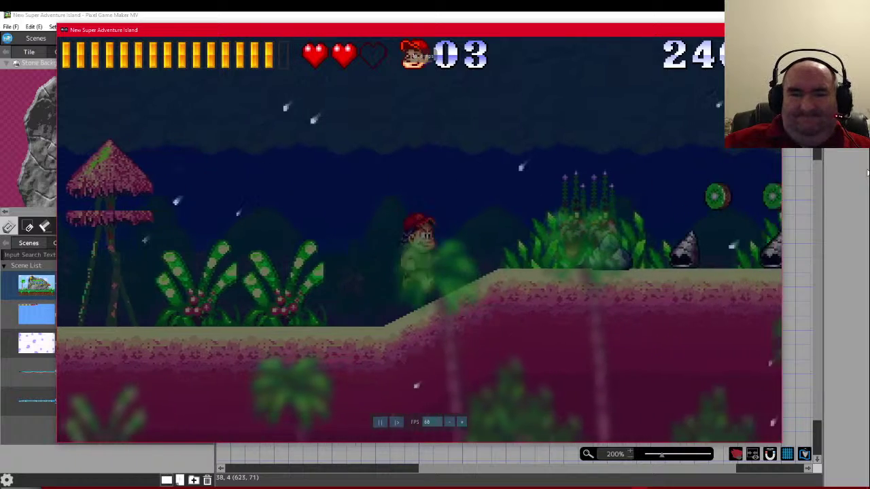
pyautogui.press('Right')
pyautogui.press('z')
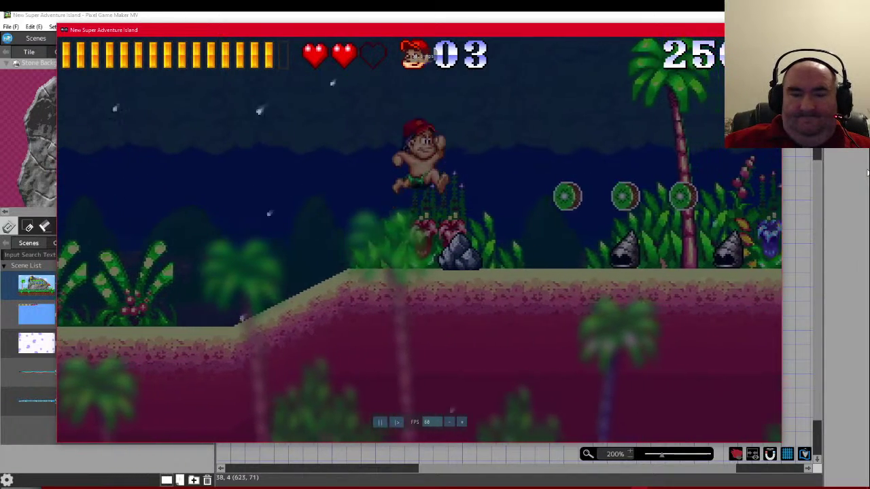
pyautogui.press('Right')
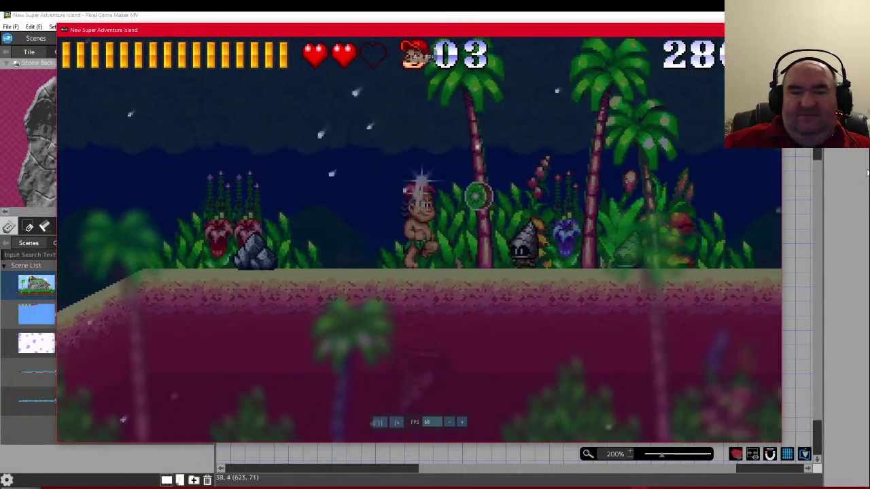
pyautogui.press('Right')
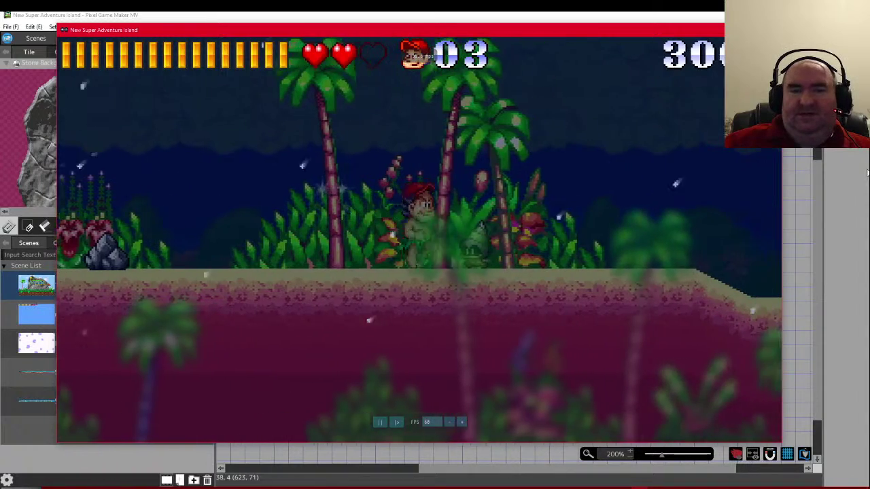
# - Test the dip and the hill with the tall mushrooms, attacking the snails and jumping the rocks on the far side
pyautogui.press('Right')
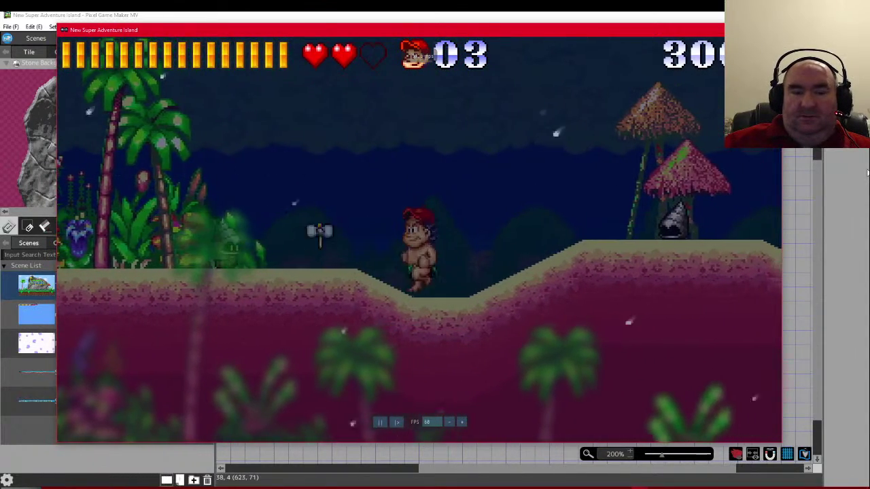
pyautogui.press('Right')
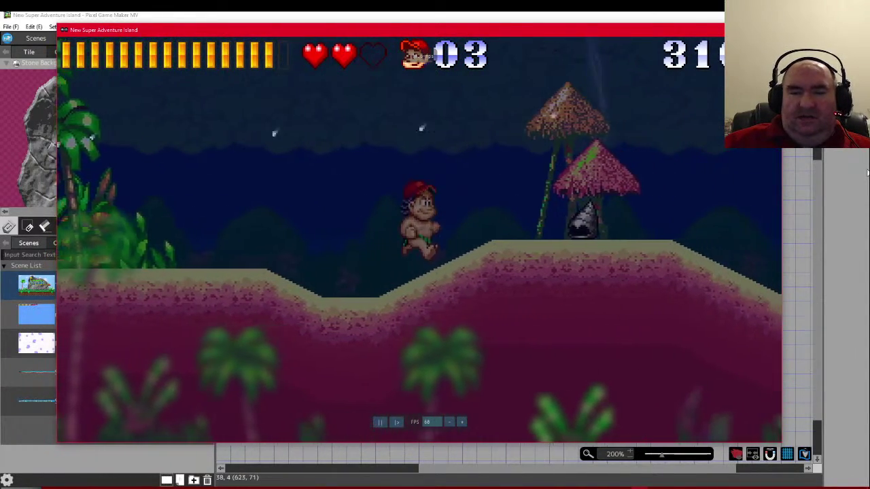
pyautogui.press('Right')
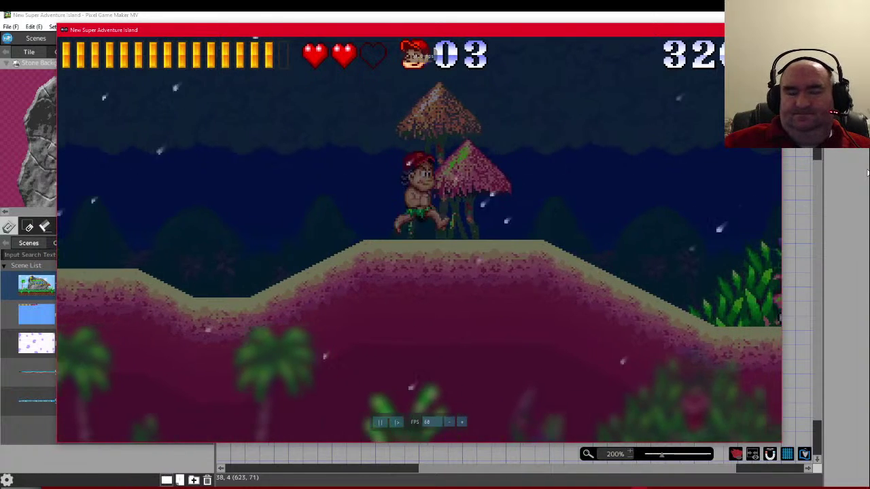
pyautogui.press('Right')
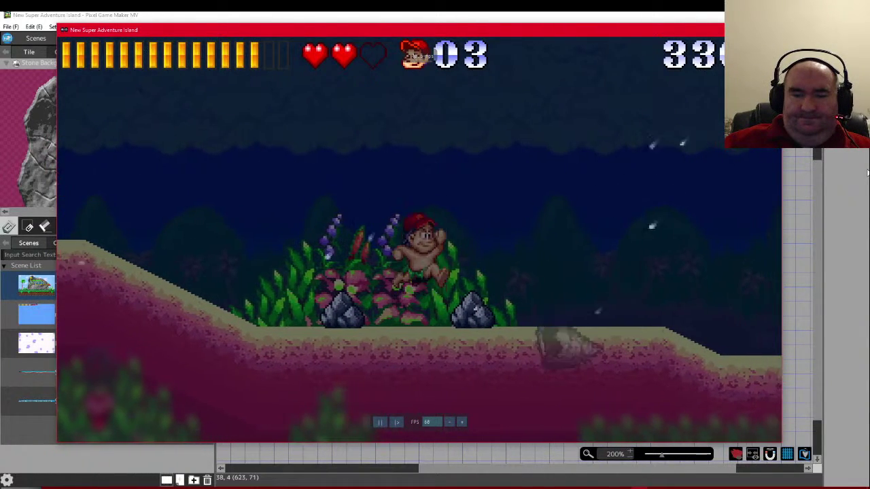
# - Pass the orange mushrooms, jump the gap to the raised ledge, and attack the snails among the spotted plants
pyautogui.press('Right')
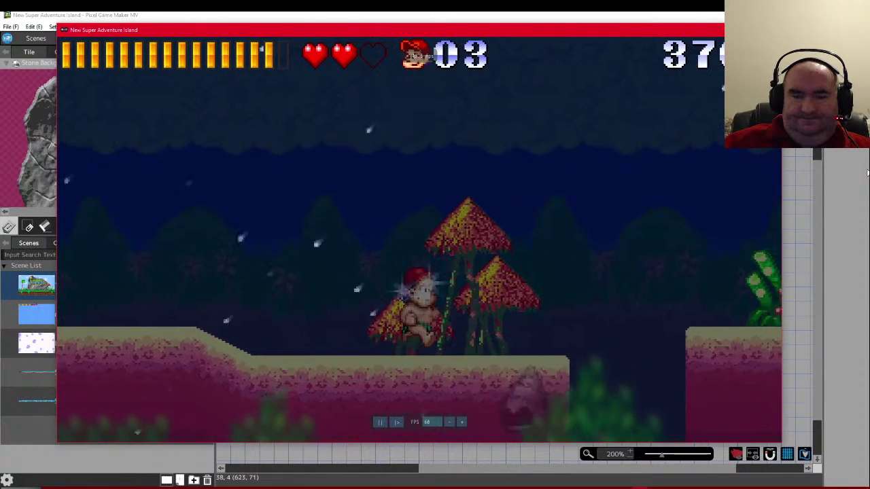
pyautogui.press('Right')
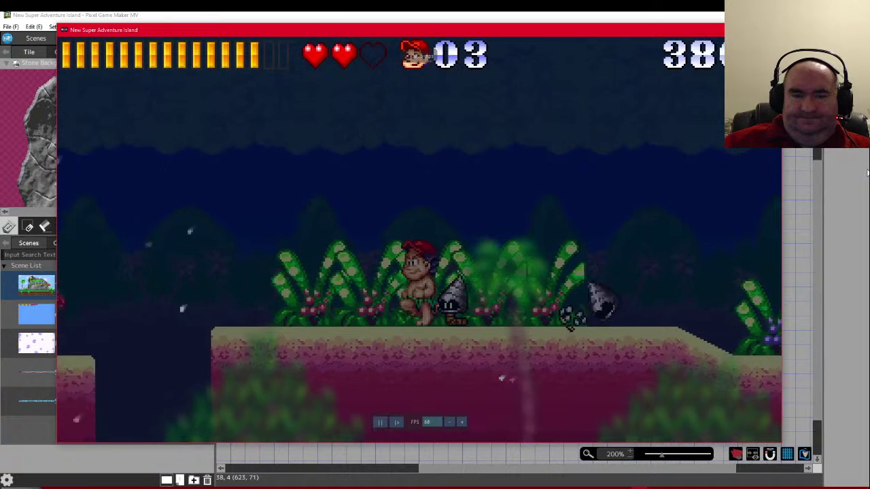
pyautogui.press('Left')
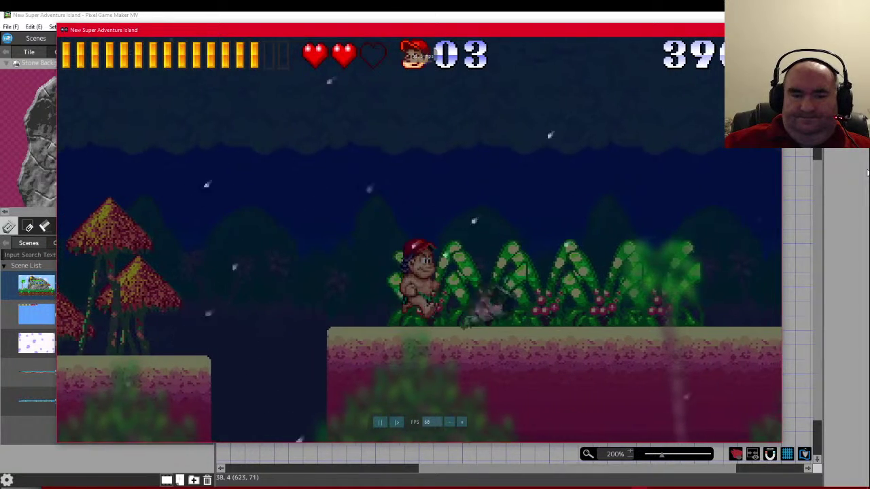
# - Run past the spotted plants and through the dip, collect the pineapples above the leafy bush, and climb the slope to the palm trees
pyautogui.press('Right')
pyautogui.press('Right')
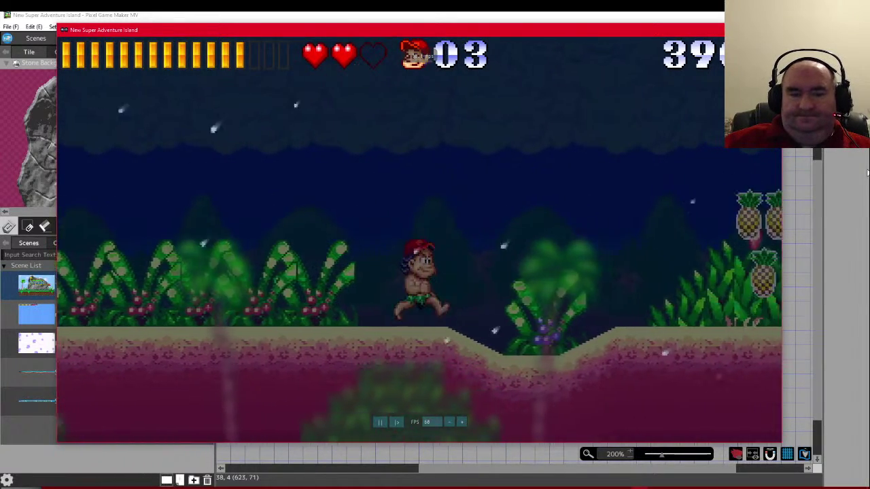
pyautogui.press('Right')
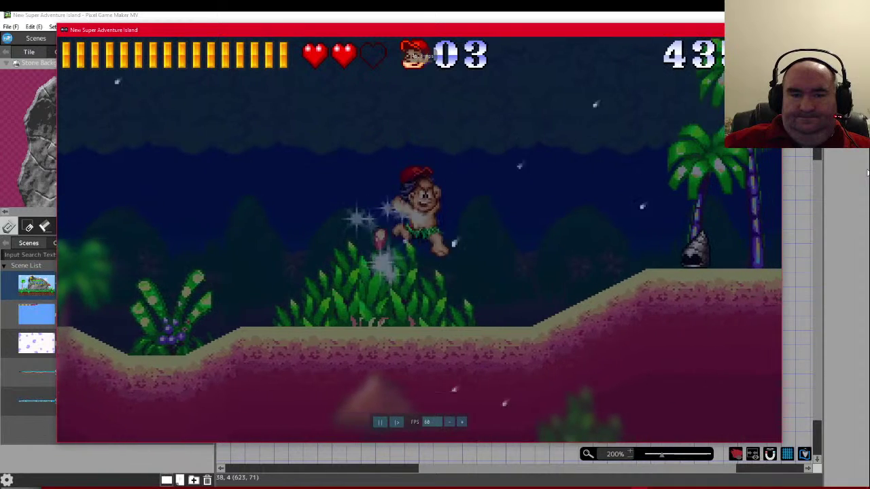
pyautogui.press('Right')
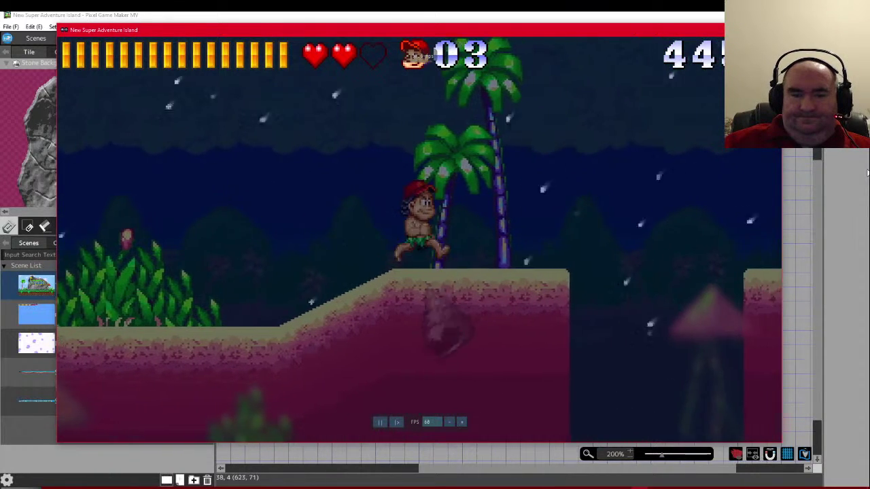
# - Jump the gap beyond the palm trees, attack the snails by the three mushrooms, and collect the bananas along the downward slope
pyautogui.press('Right')
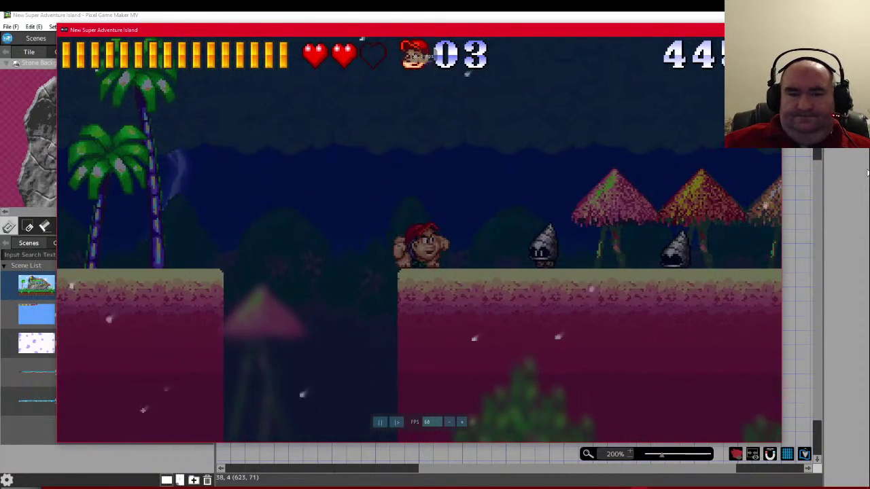
pyautogui.press('Right')
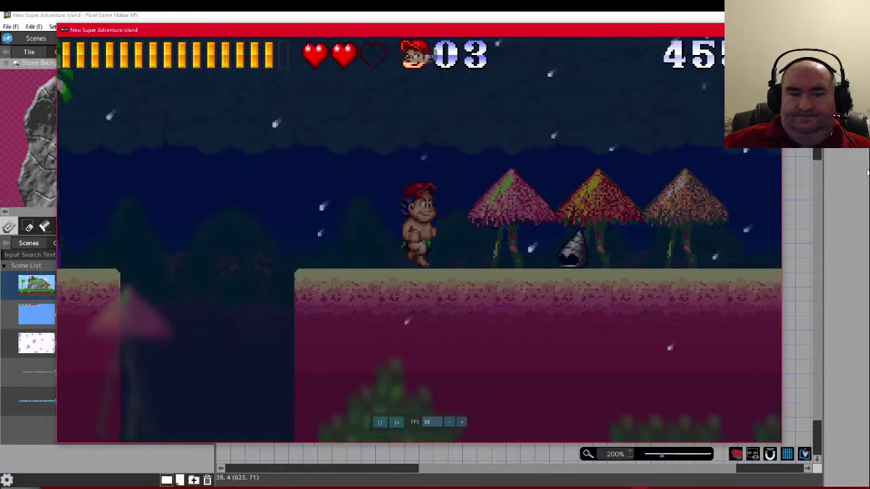
pyautogui.press('Right')
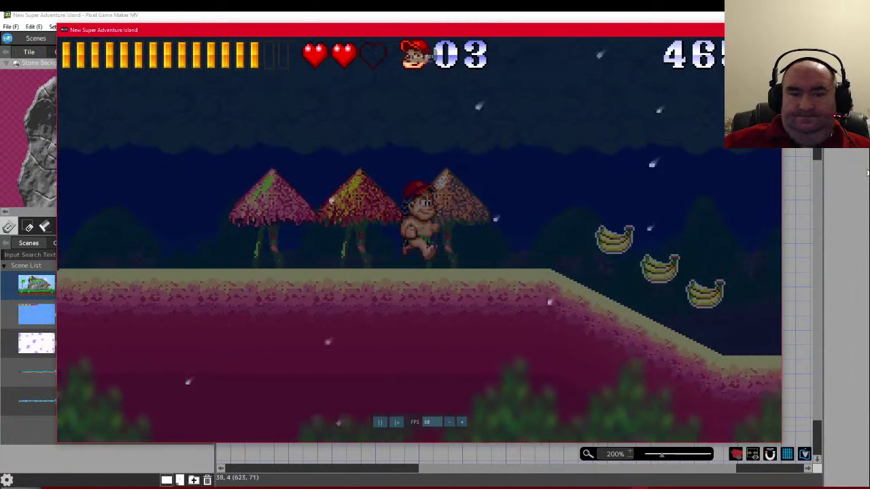
pyautogui.press('Right')
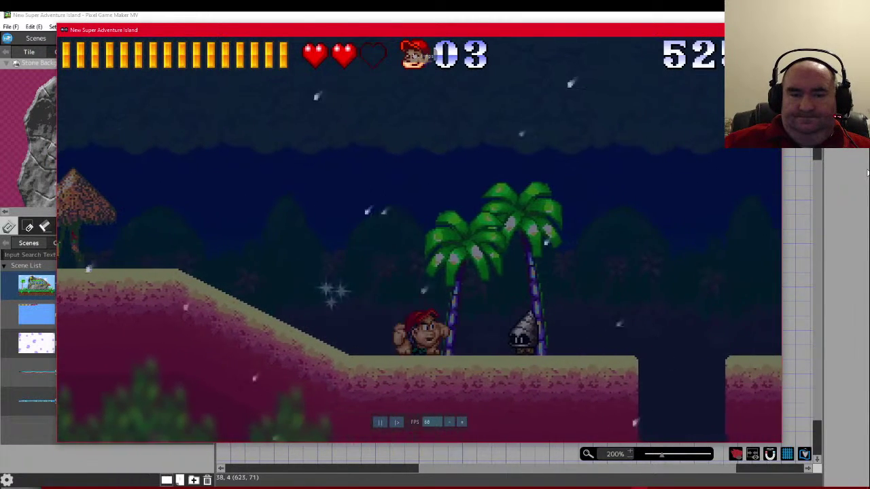
# - Attack the snail beneath the two palm trees, jump the narrow gap toward the tall pink mushrooms, and end the test play
pyautogui.press('Right')
pyautogui.press('z')
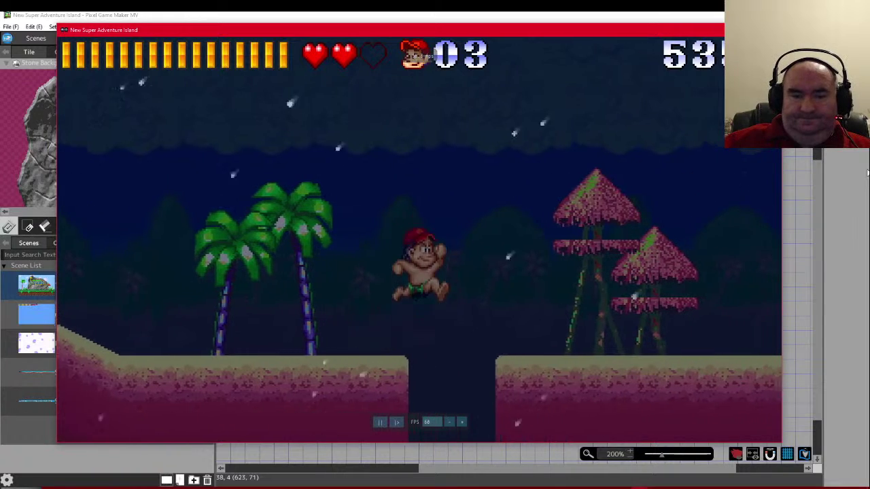
pyautogui.press('Right')
pyautogui.press('z')
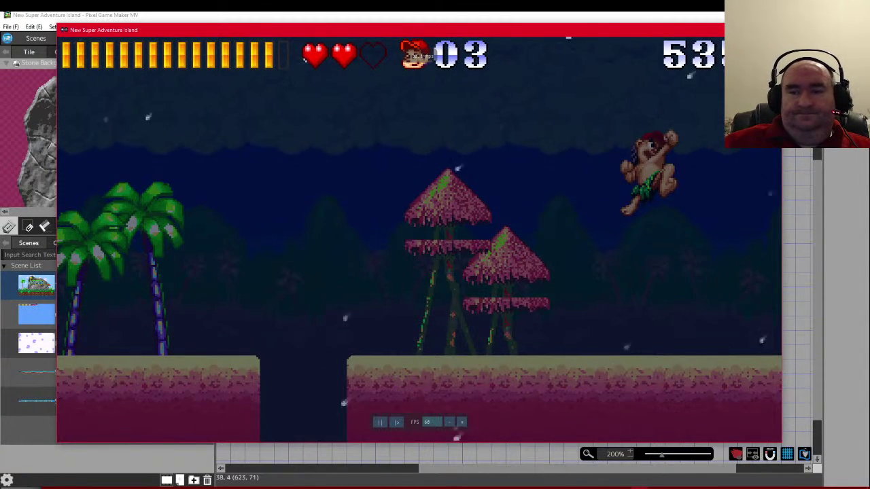
pyautogui.press('Escape')
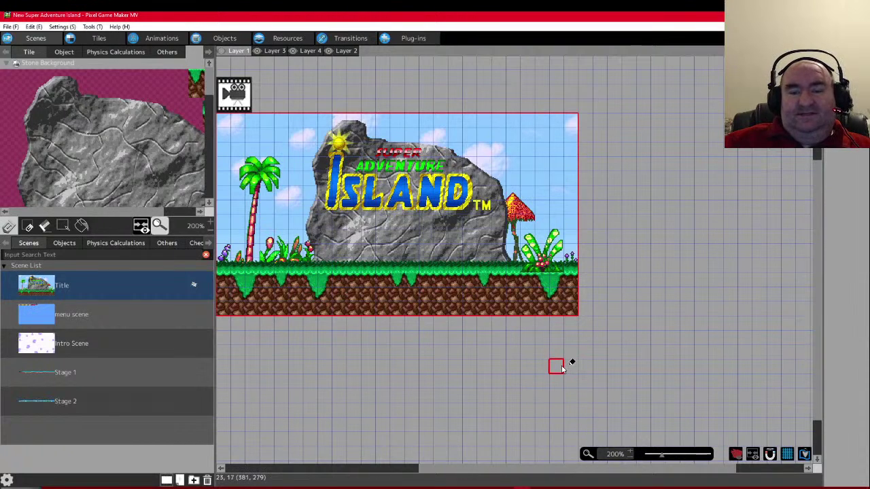
# - Check the running processes in Task Manager, sorted by memory use, and minimize the OBS window
pyautogui.hotkey('alt', 'Tab')
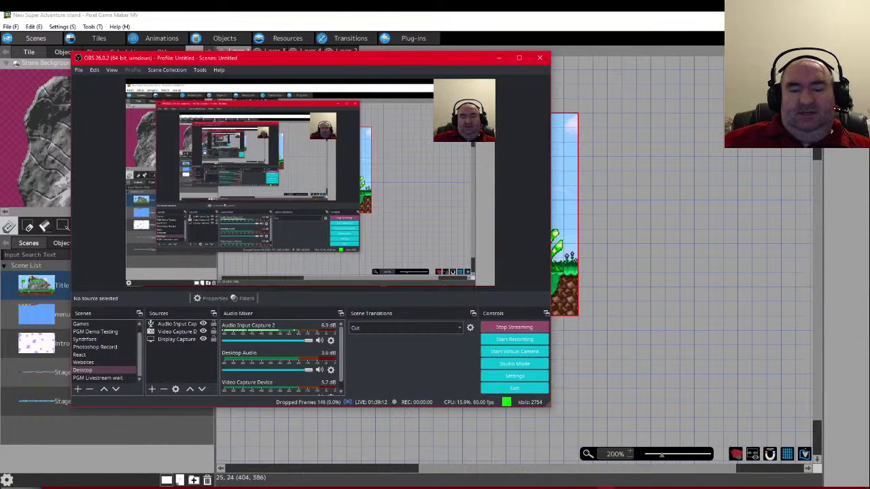
pyautogui.rightClick(678, 485)
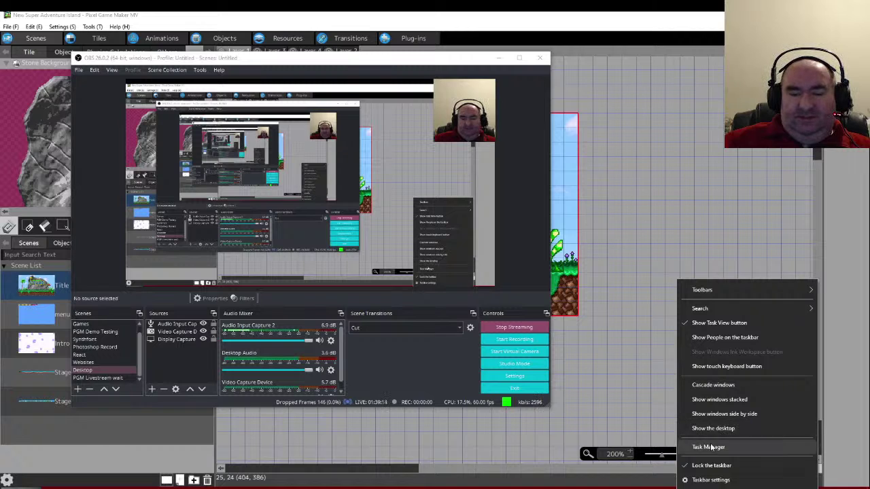
pyautogui.click(709, 447)
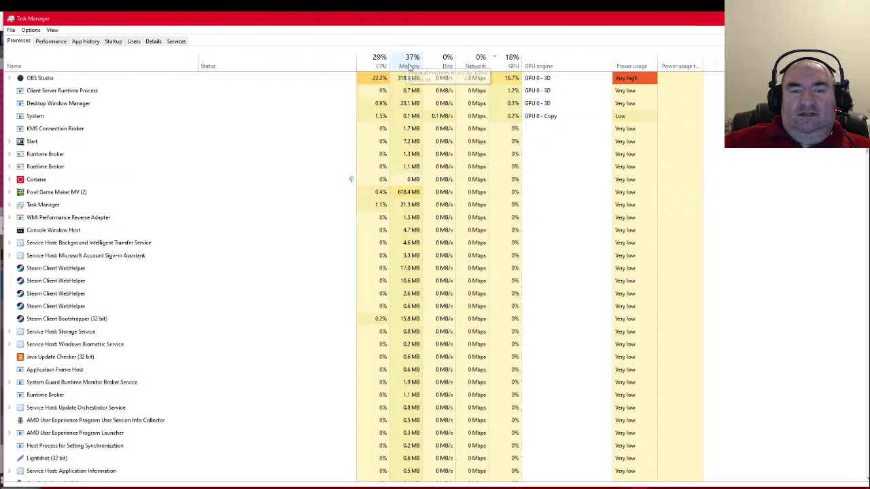
pyautogui.click(410, 66)
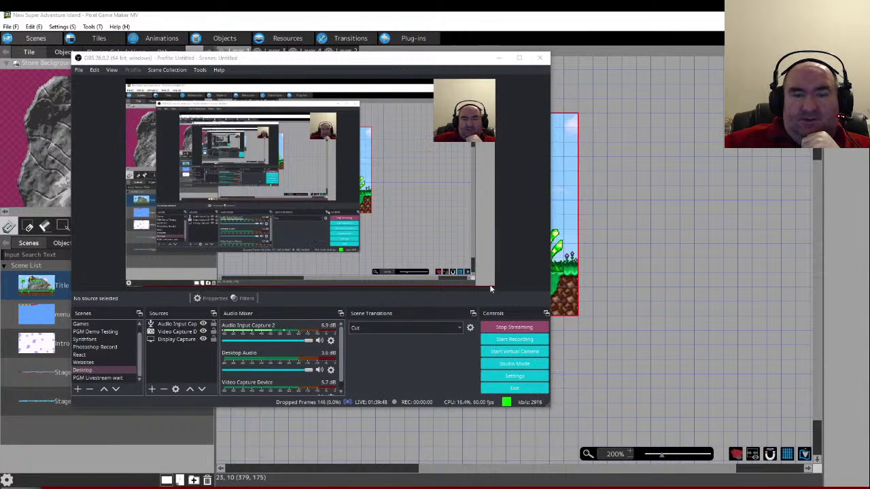
pyautogui.click(499, 58)
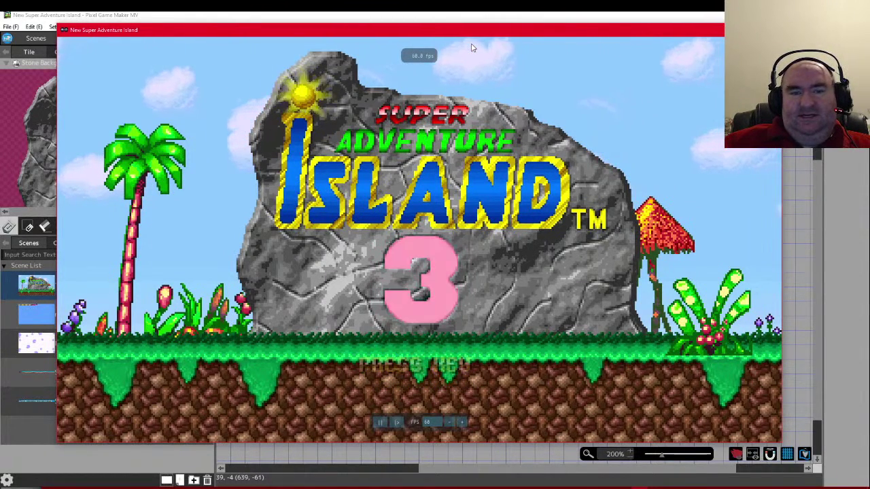
# - Reposition the restarted game window and run past the opening flower beds to collect the axe before the pink mushroom
pyautogui.moveTo(467, 30)
pyautogui.mouseDown()
pyautogui.moveTo(465, 91)
pyautogui.moveTo(479, 25)
pyautogui.mouseUp()
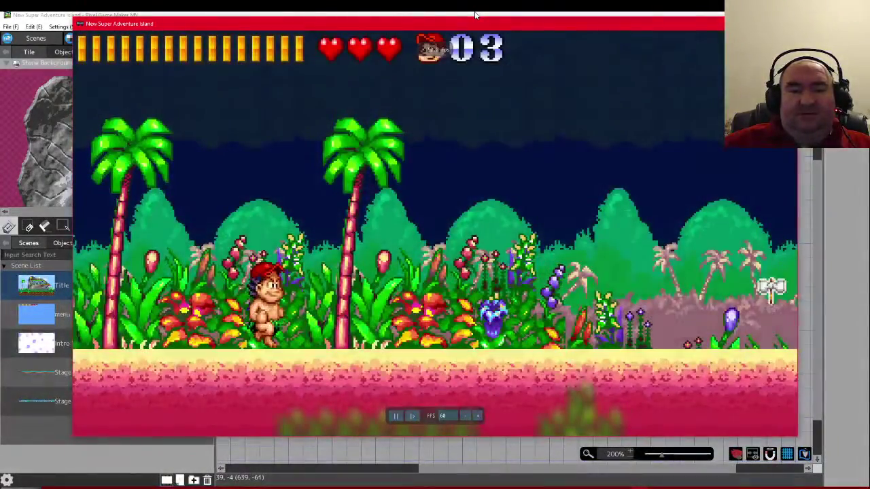
pyautogui.press('Right')
pyautogui.press('Right')
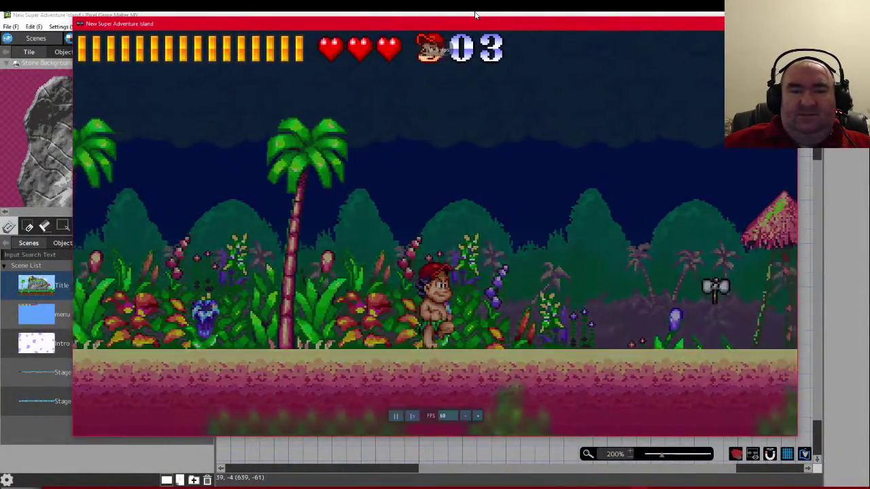
pyautogui.press('Right')
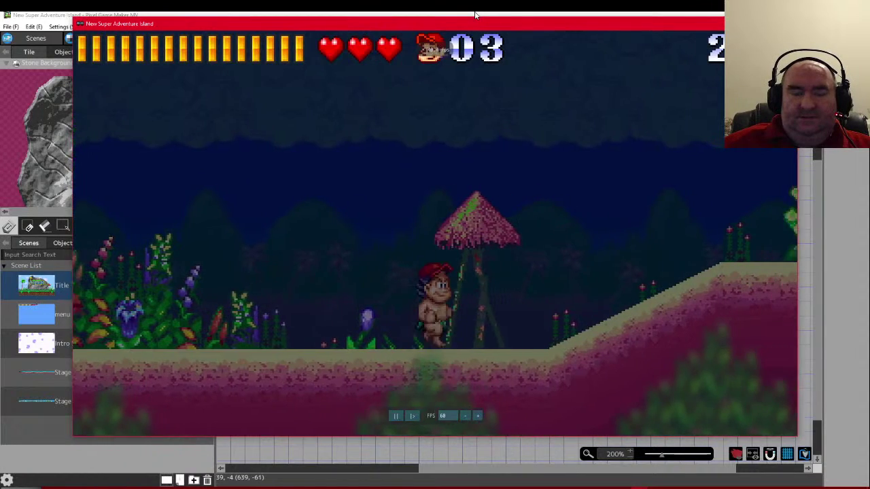
# - Climb the first slope while attacking the snail, jump over the rock by the palm tree, and collect the kiwi fruit in the dip
pyautogui.press('z')
pyautogui.press('Right')
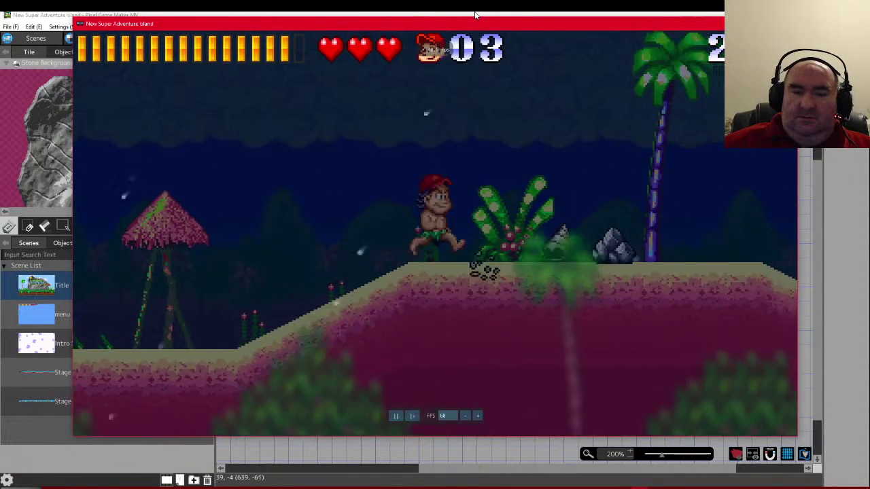
pyautogui.press('Right')
pyautogui.press('z')
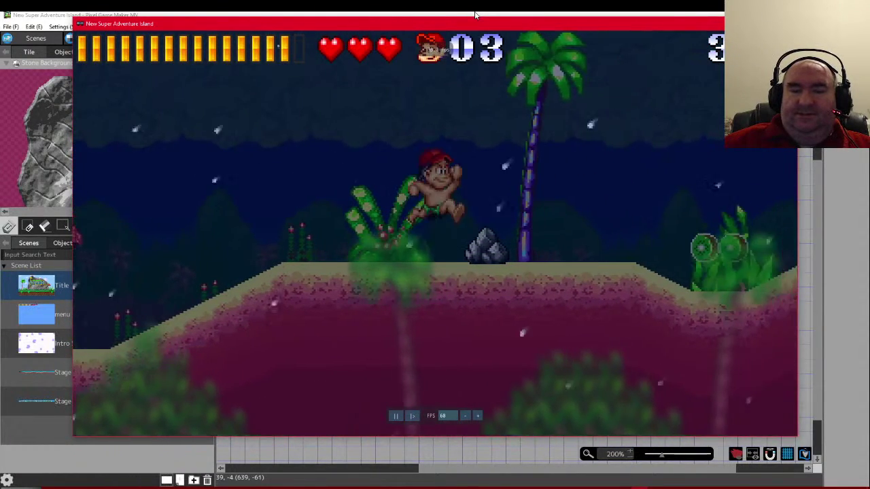
pyautogui.press('Right')
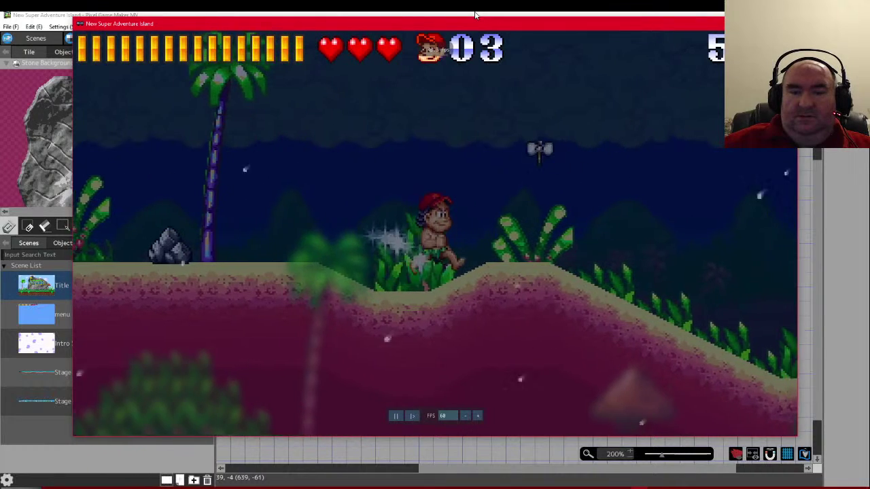
# - Descend the grassy hill throwing axes at the snail, collect the bananas and pineapple, and end the test play
pyautogui.press('z')
pyautogui.press('Right')
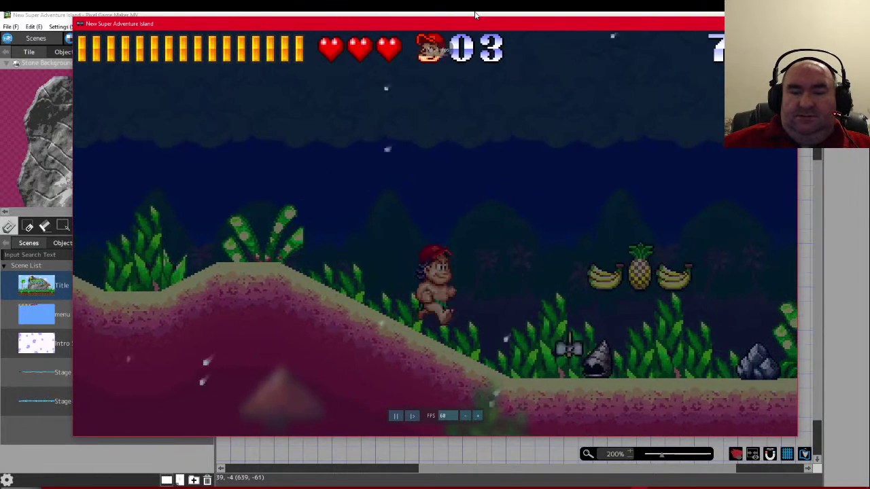
pyautogui.press('z')
pyautogui.press('Right')
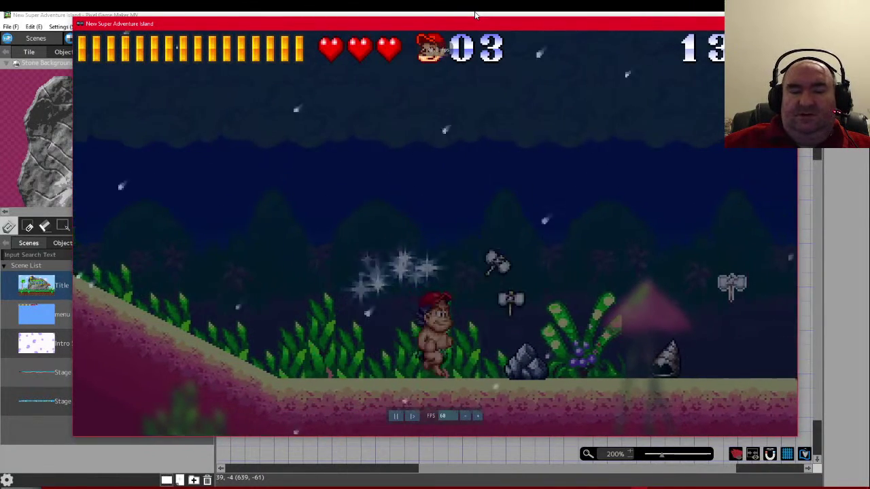
pyautogui.press('Escape')
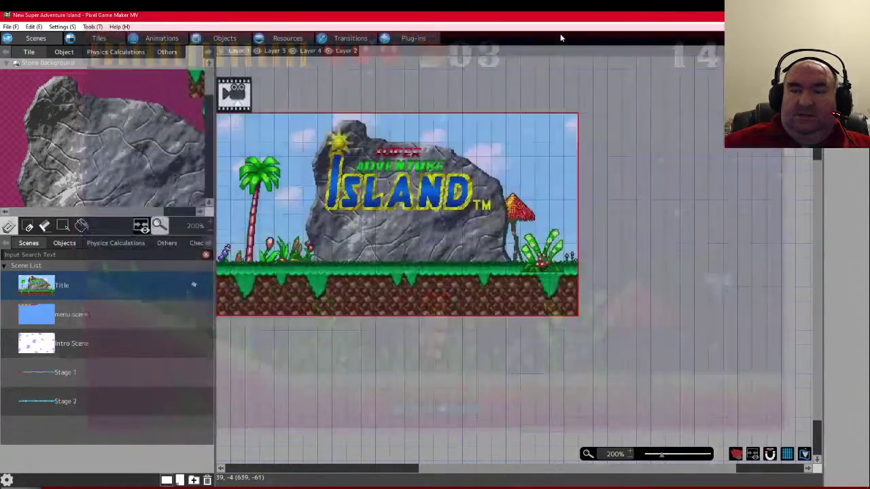
# - Open the Master Higgins action program and examine its Basic Movements and Hammer! groups and the Goal! action's settings
pyautogui.click(227, 38)
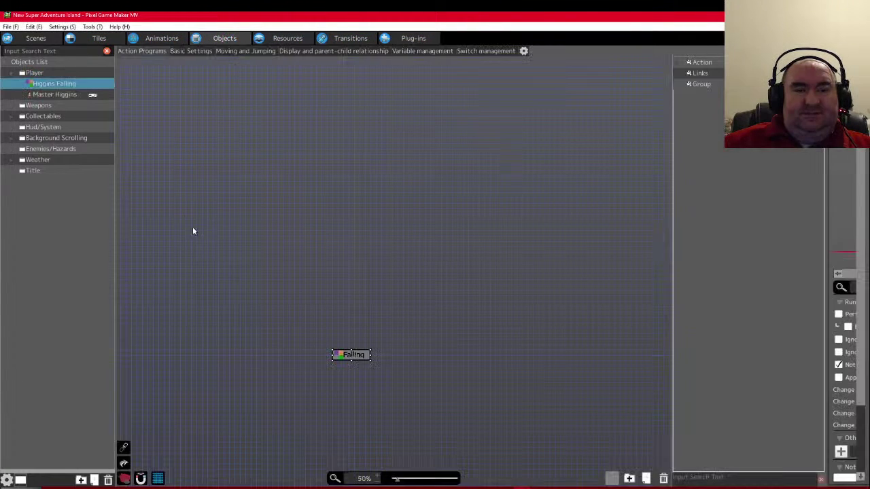
pyautogui.click(47, 97)
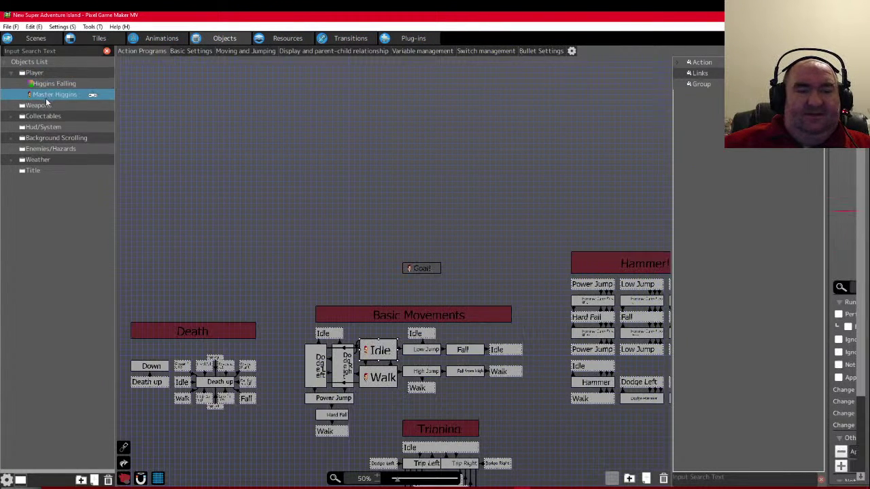
pyautogui.scroll(-2, 229, 265)
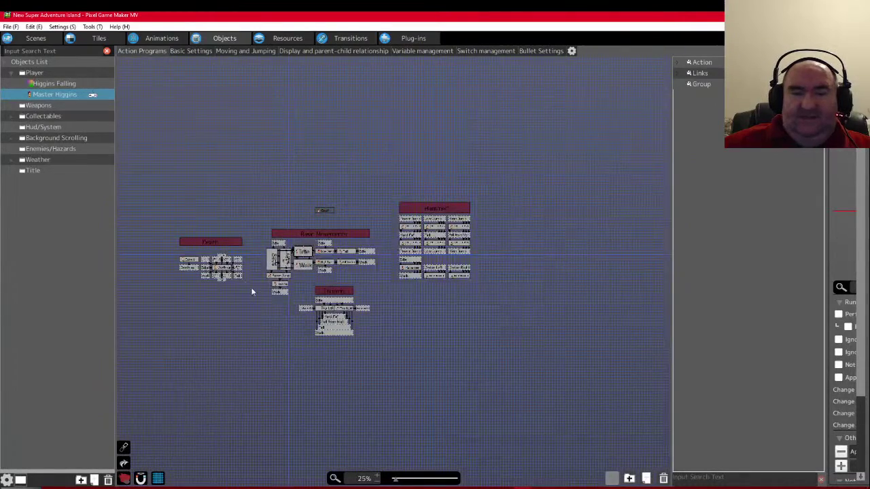
pyautogui.scroll(4, 255, 299)
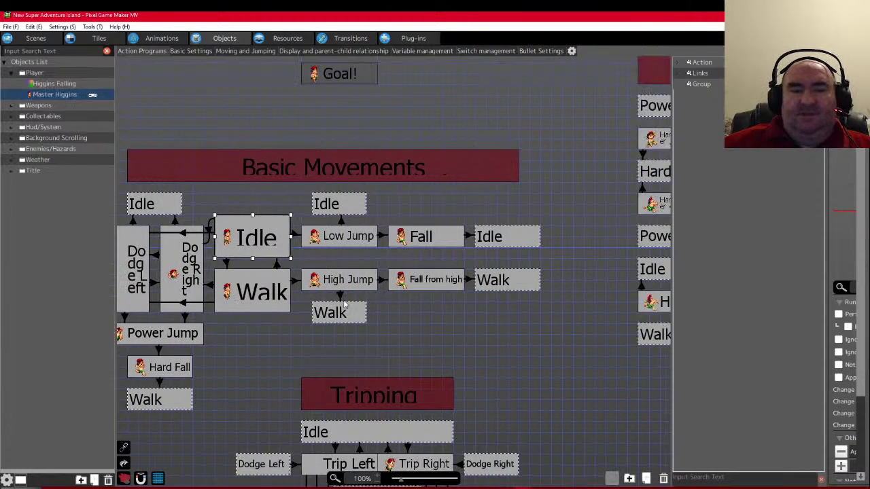
pyautogui.scroll(-3, 344, 304)
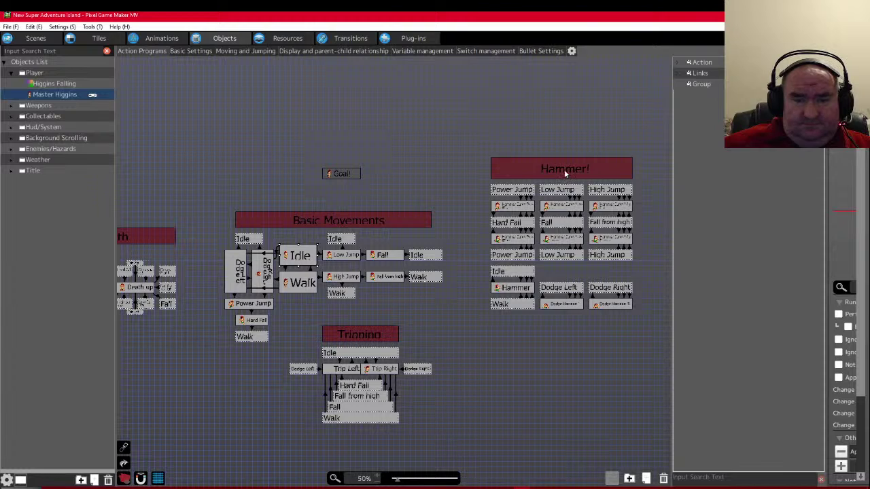
pyautogui.click(336, 174)
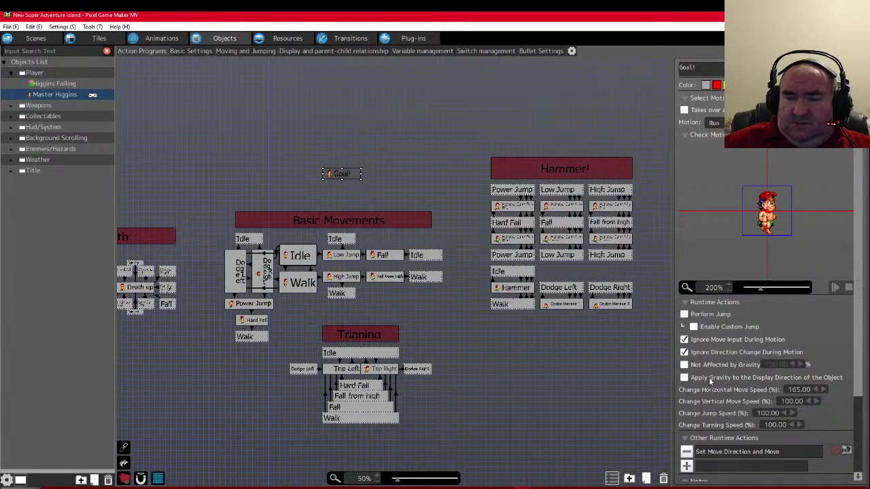
pyautogui.scroll(-2, 709, 377)
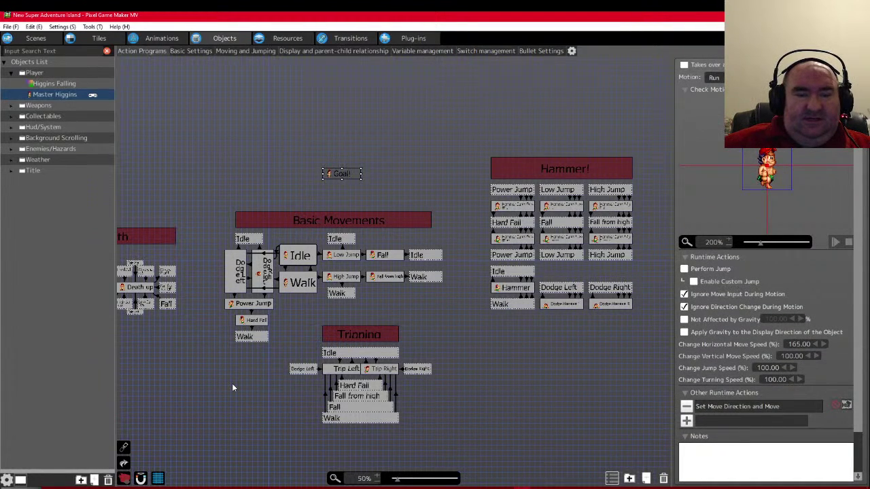
# - Examine how the actions in the Death group link to Death up and Down, and compare its layout with the neighbouring groups
pyautogui.hscroll(-1, 232, 386)
pyautogui.hscroll(-2, 247, 389)
pyautogui.hscroll(-1, 249, 390)
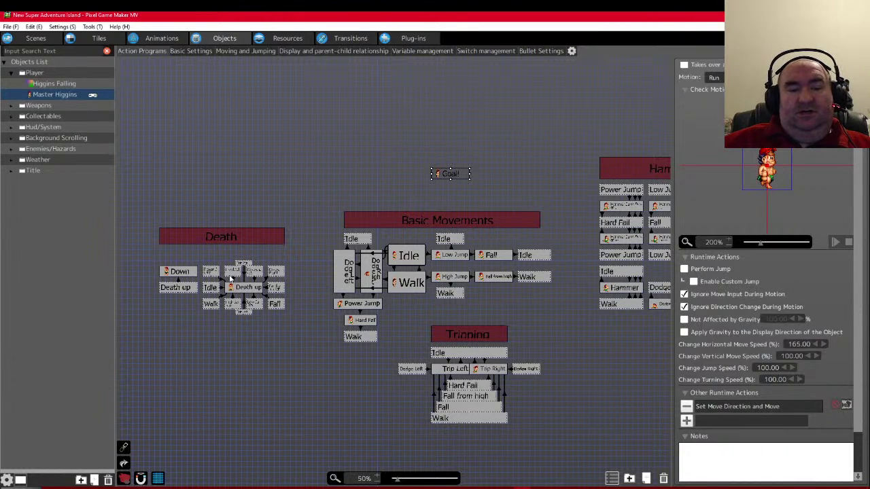
pyautogui.scroll(3, 284, 297)
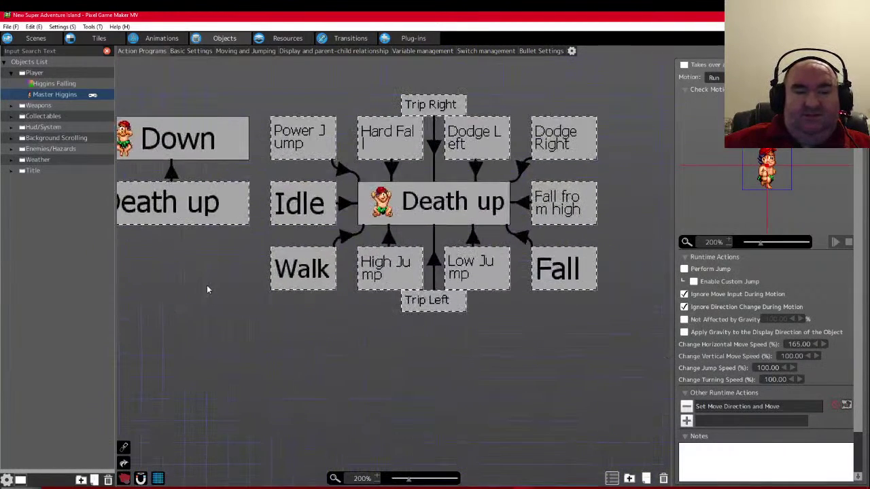
pyautogui.scroll(-1, 206, 285)
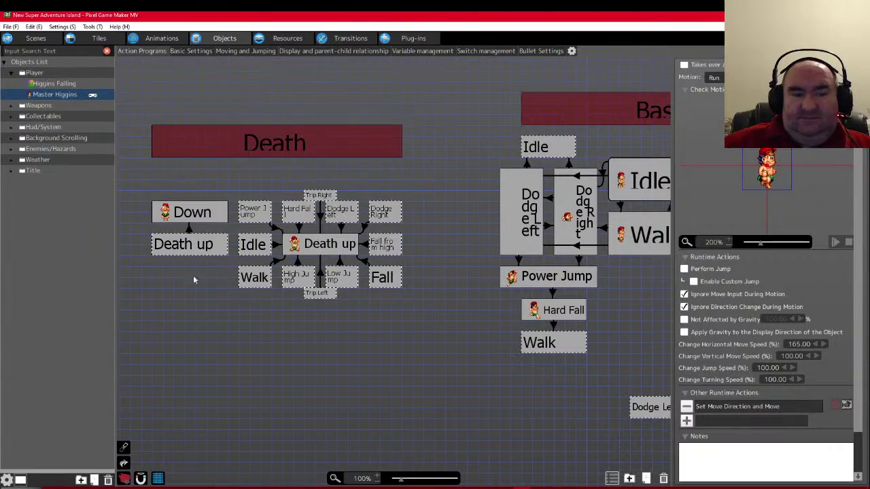
pyautogui.scroll(-3, 218, 284)
pyautogui.scroll(1, 333, 302)
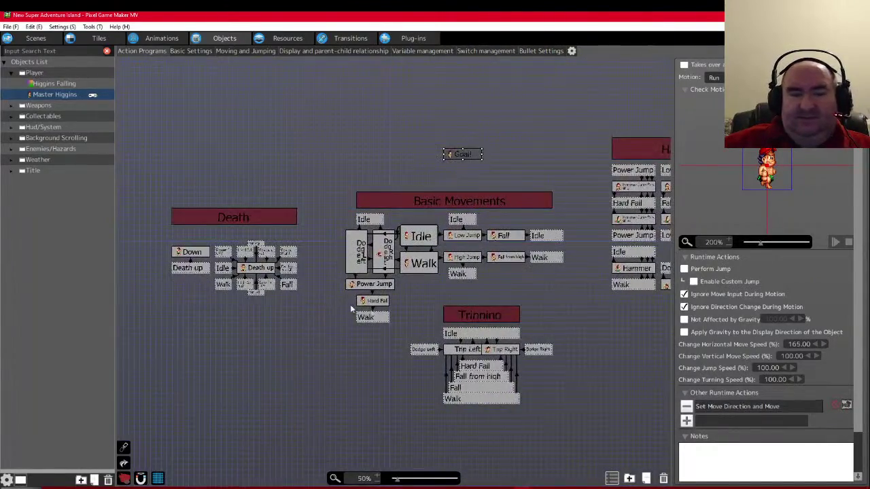
# - Look over how the Death, Basic Movements, Tripping and Hammer! groups are arranged, selecting the Basic Movements header
pyautogui.scroll(2, 578, 370)
pyautogui.scroll(-2, 557, 368)
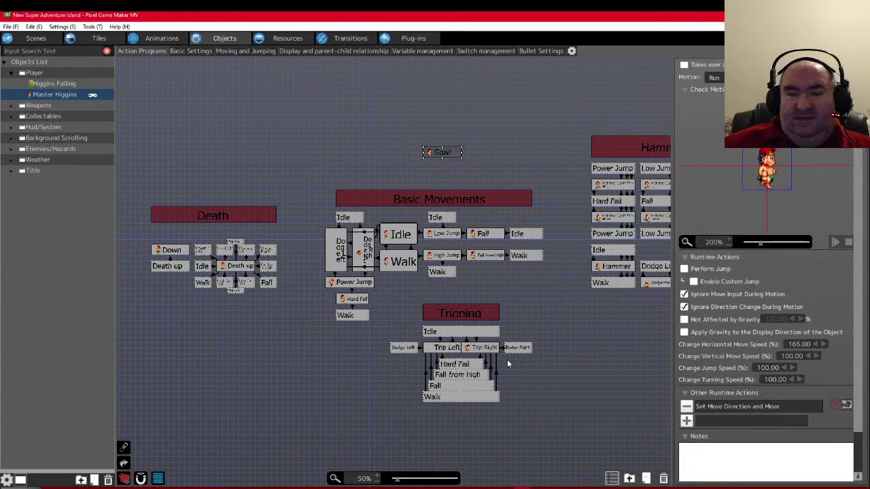
pyautogui.hscroll(3, 258, 267)
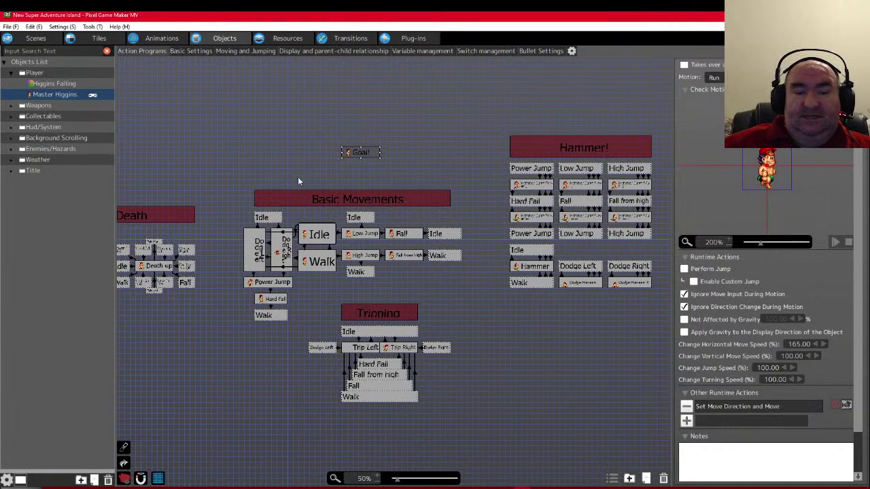
pyautogui.click(308, 196)
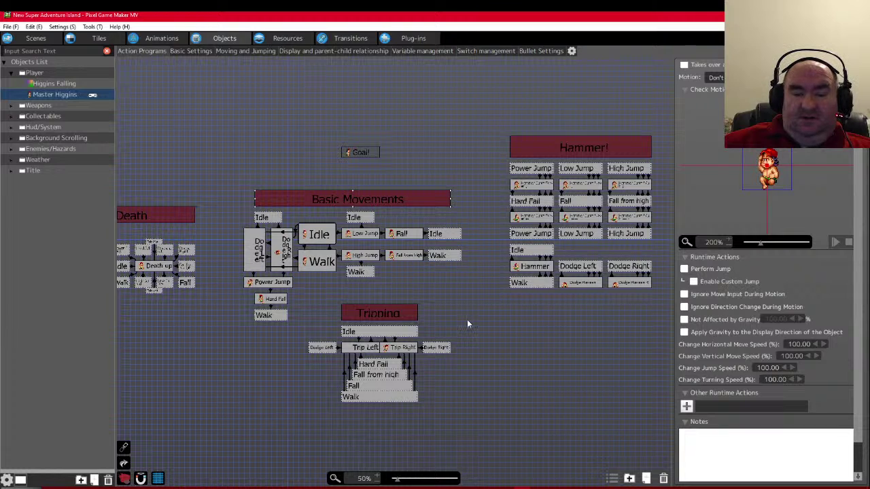
pyautogui.hscroll(-5, 453, 288)
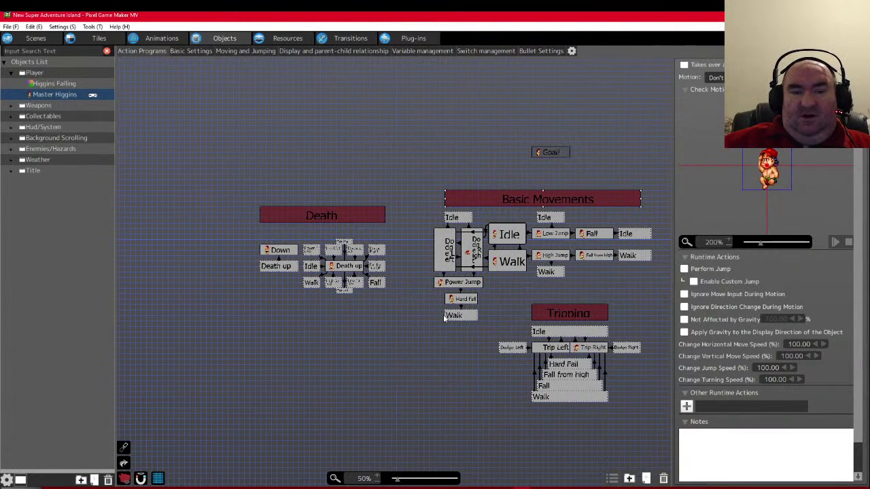
pyautogui.hscroll(3, 441, 320)
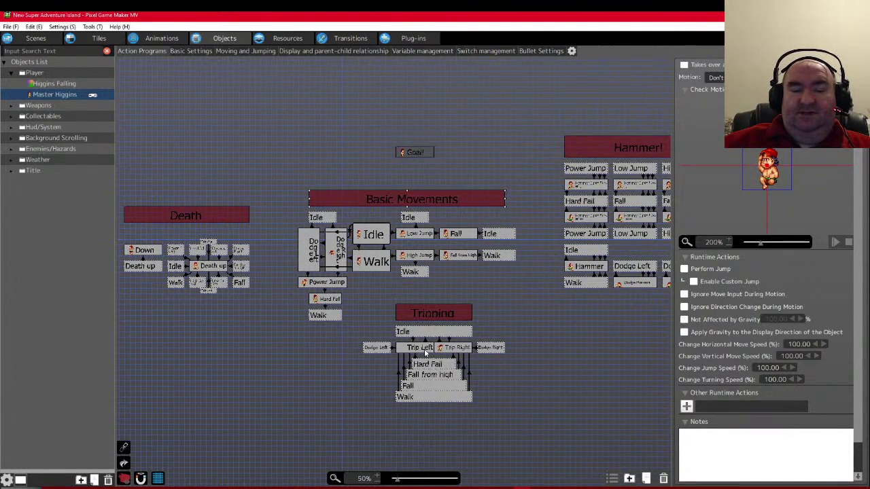
# - Examine the Tripping group up close, including how Trip Left and Trip Right link to the idle, walk, dodge and fall actions
pyautogui.scroll(-2, 435, 333)
pyautogui.hscroll(-2, 429, 338)
pyautogui.hscroll(2, 429, 338)
pyautogui.scroll(-2, 482, 337)
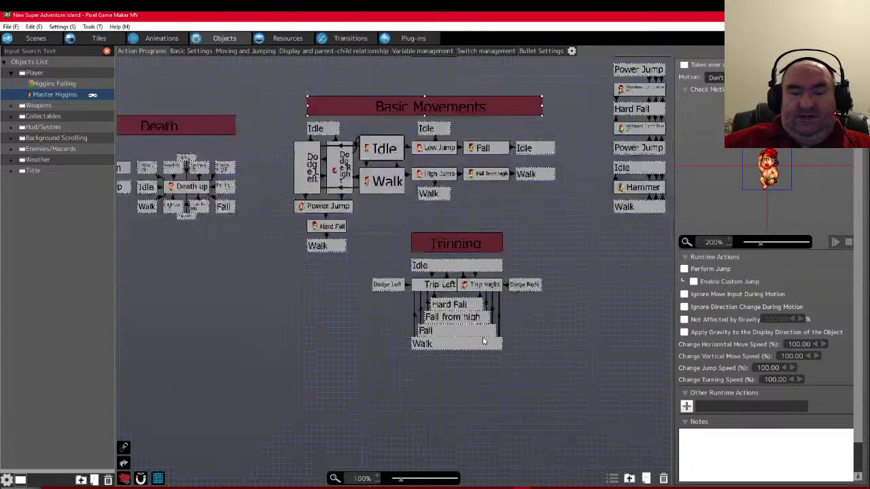
pyautogui.keyDown('ctrl'); pyautogui.scroll(3, 483, 338); pyautogui.keyUp('ctrl')
pyautogui.keyDown('ctrl'); pyautogui.scroll(-1, 482, 337); pyautogui.keyUp('ctrl')
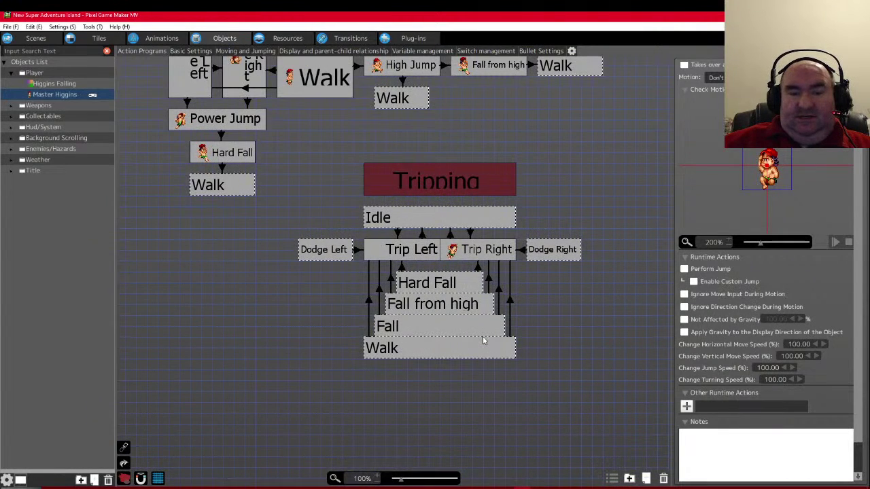
pyautogui.scroll(1, 482, 340)
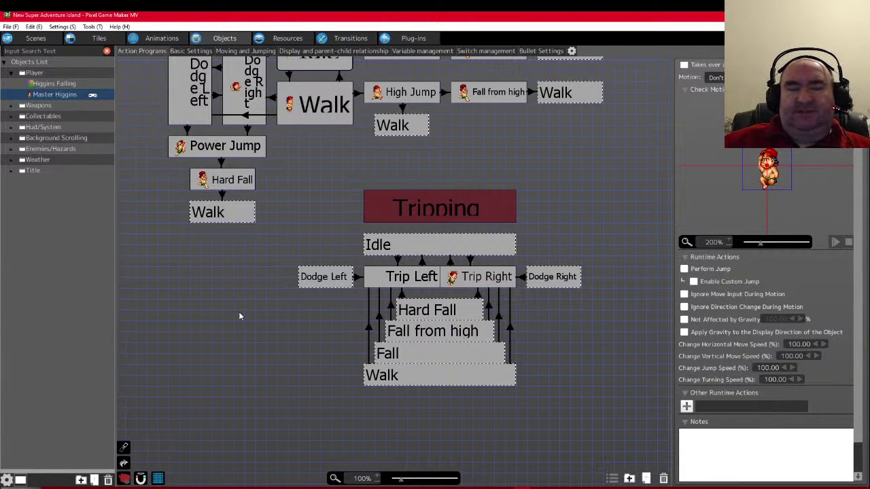
pyautogui.scroll(3, 265, 319)
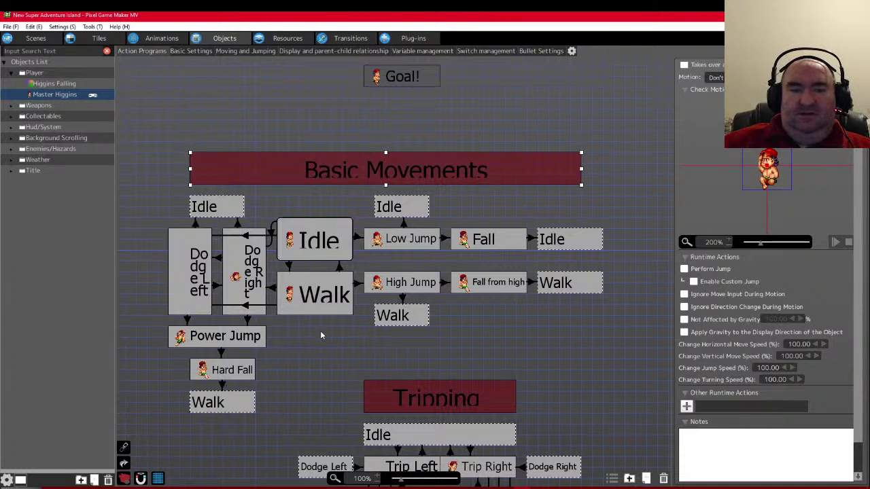
pyautogui.scroll(-1, 321, 335)
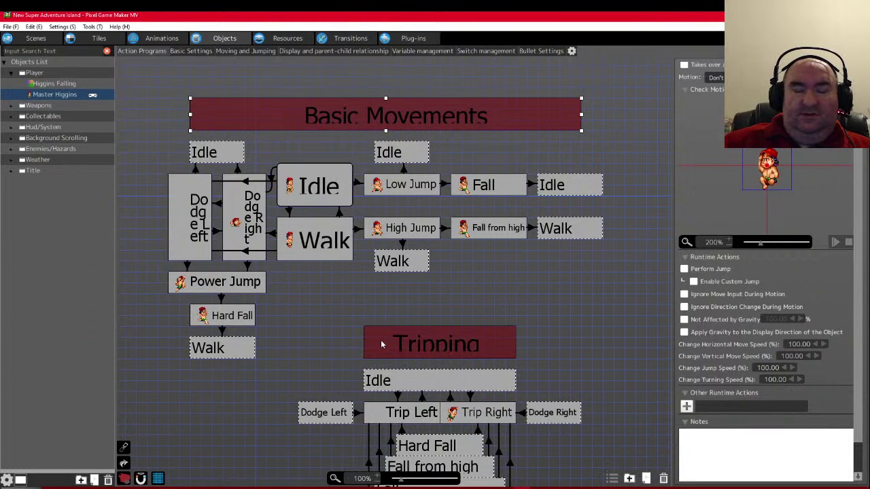
pyautogui.scroll(-1, 378, 342)
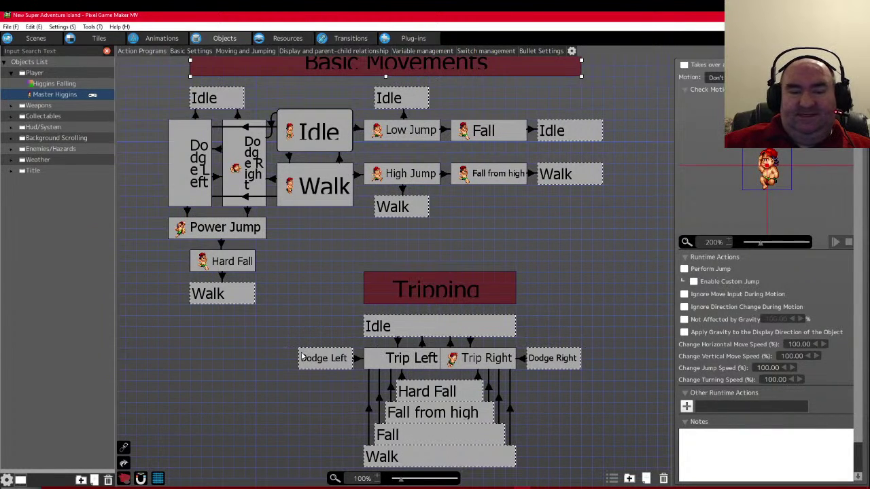
pyautogui.scroll(-1, 304, 357)
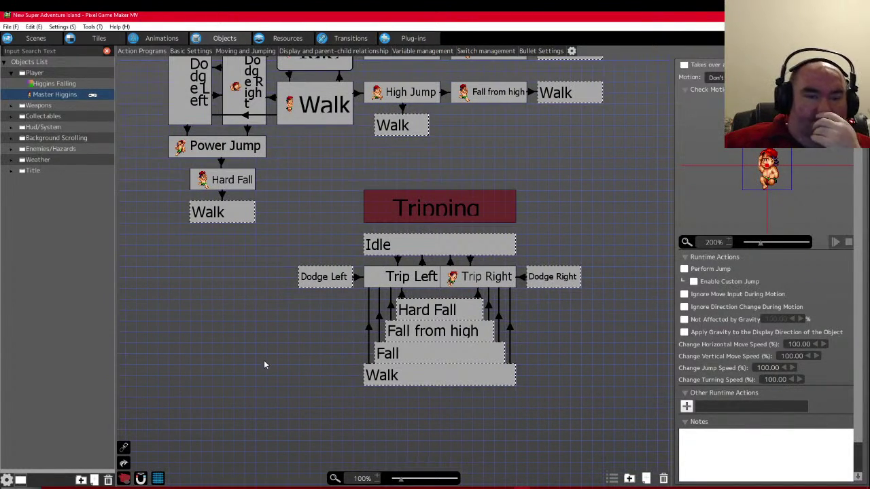
# - Compare the layout of the Basic Movements group with the Hammer!, Death and Tripping groups
pyautogui.scroll(3, 264, 360)
pyautogui.hscroll(1, 244, 329)
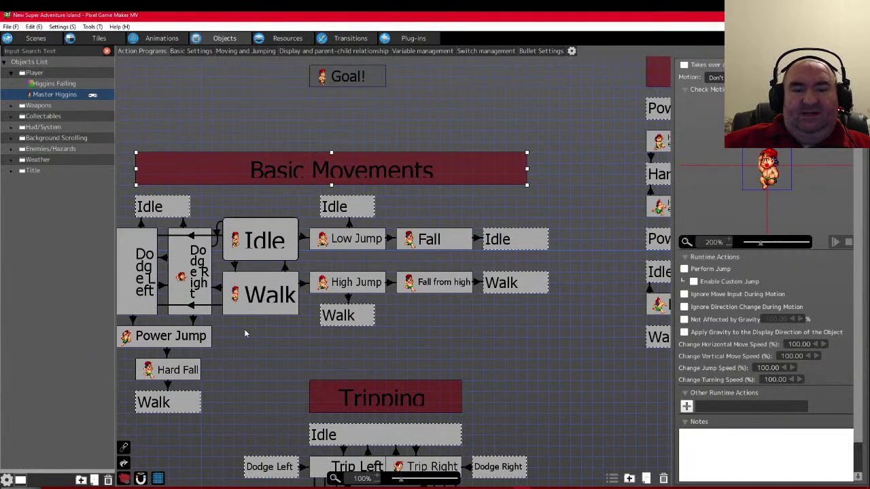
pyautogui.hscroll(4, 244, 329)
pyautogui.scroll(-1, 244, 329)
pyautogui.keyDown('ctrl'); pyautogui.scroll(-2, 244, 329); pyautogui.keyUp('ctrl')
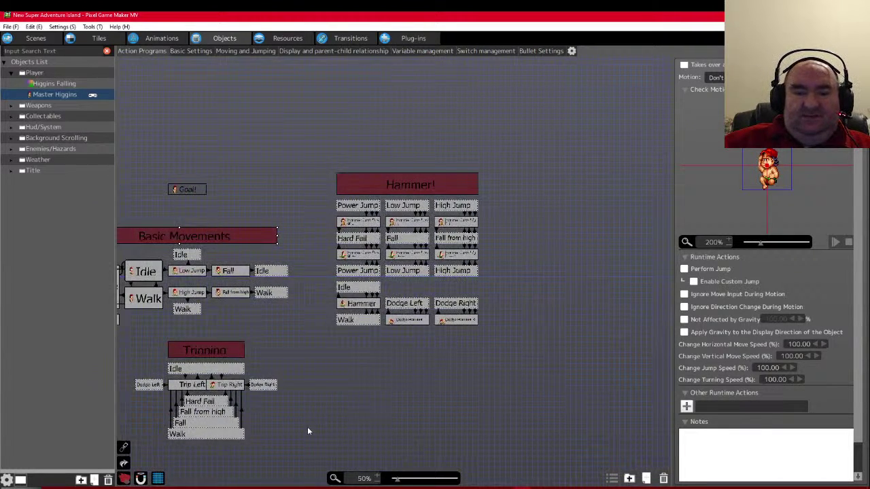
pyautogui.hscroll(-5, 307, 426)
pyautogui.hscroll(-1, 314, 430)
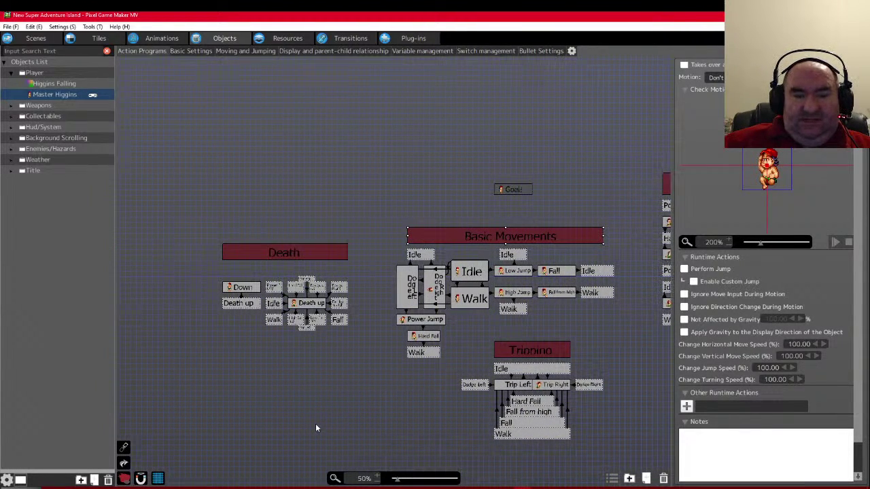
pyautogui.hscroll(2, 318, 427)
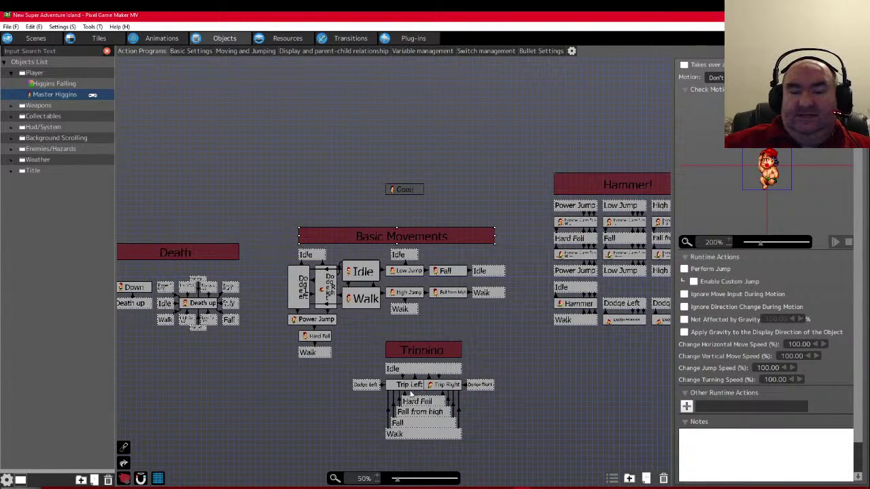
pyautogui.hscroll(-1, 401, 411)
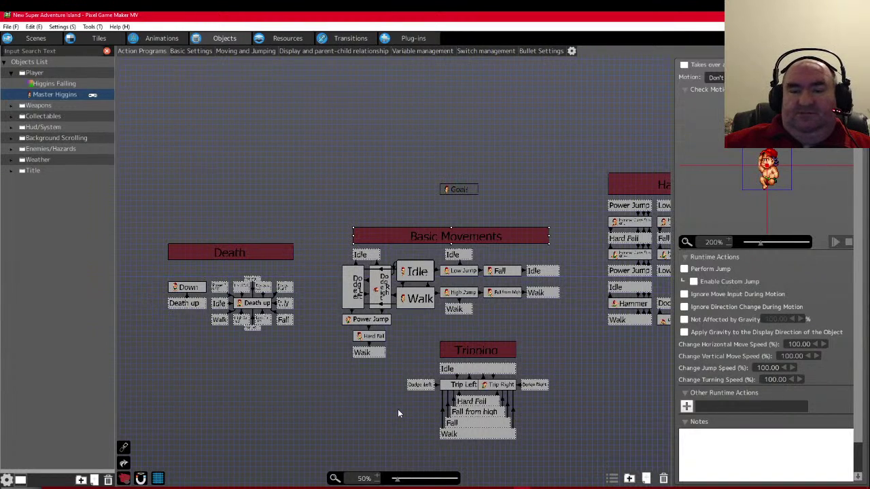
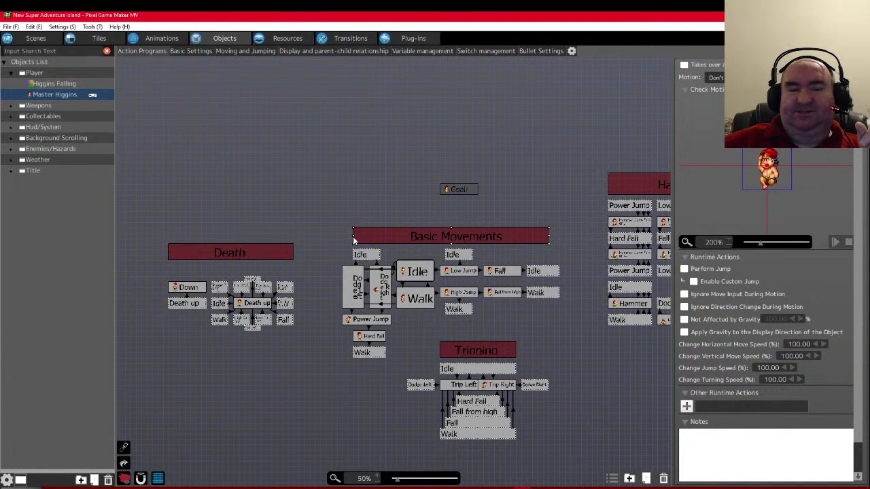
# - Widen the Basic Movements header at both ends so it spans the full width of the actions beneath it
pyautogui.moveTo(353, 238); pyautogui.dragTo(344, 238)
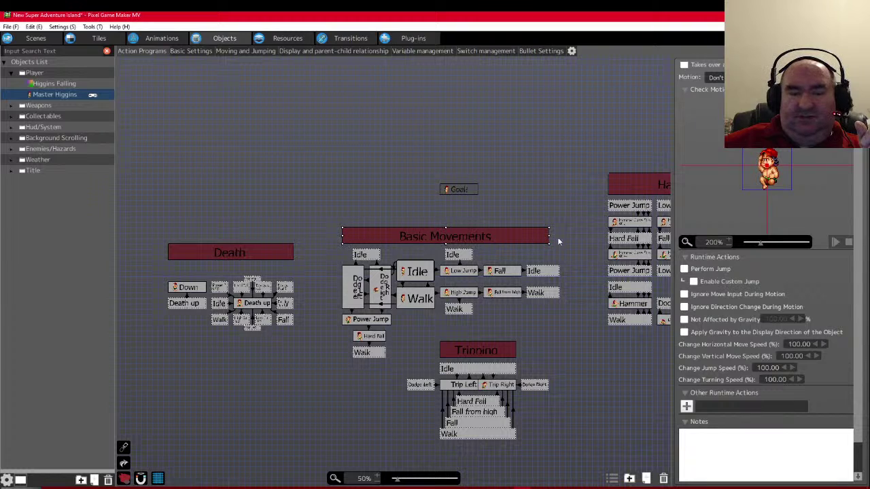
pyautogui.moveTo(550, 237); pyautogui.dragTo(561, 238)
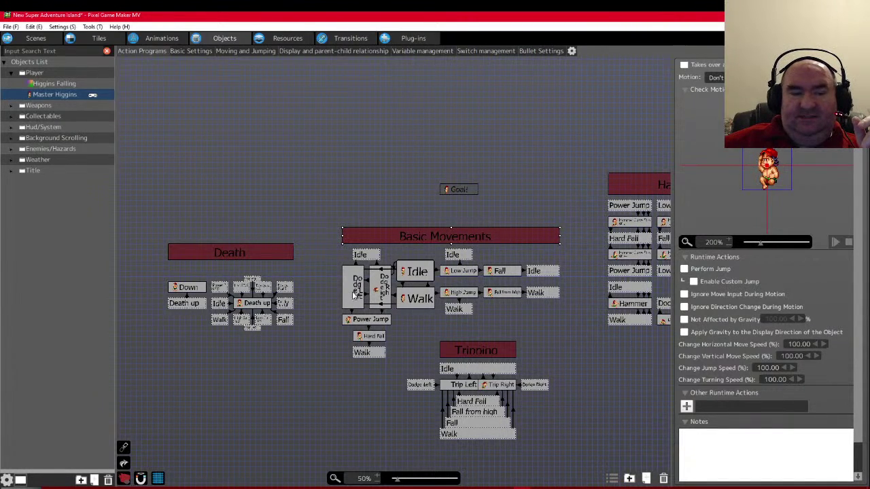
pyautogui.hscroll(5, 334, 277)
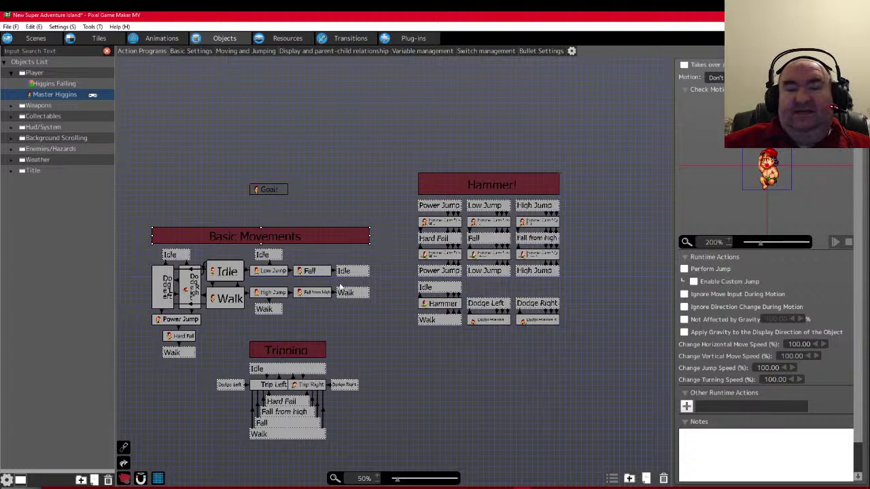
pyautogui.hscroll(-4, 360, 334)
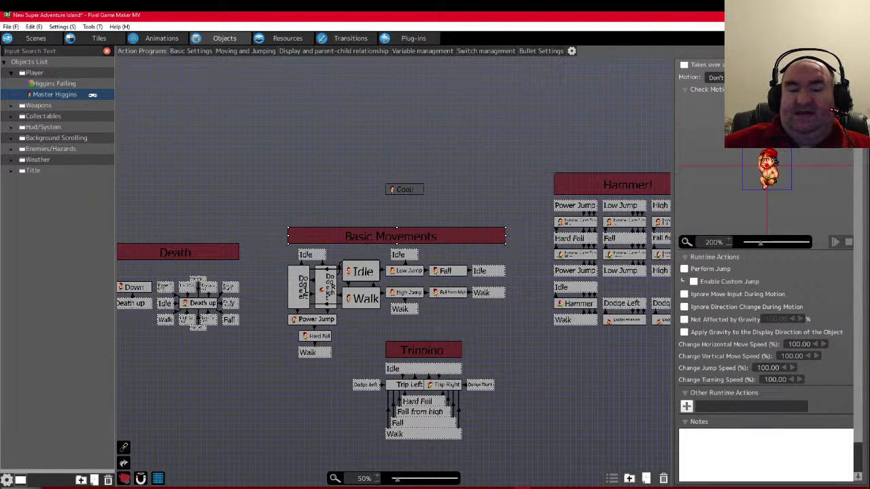
pyautogui.scroll(-3, 547, 401)
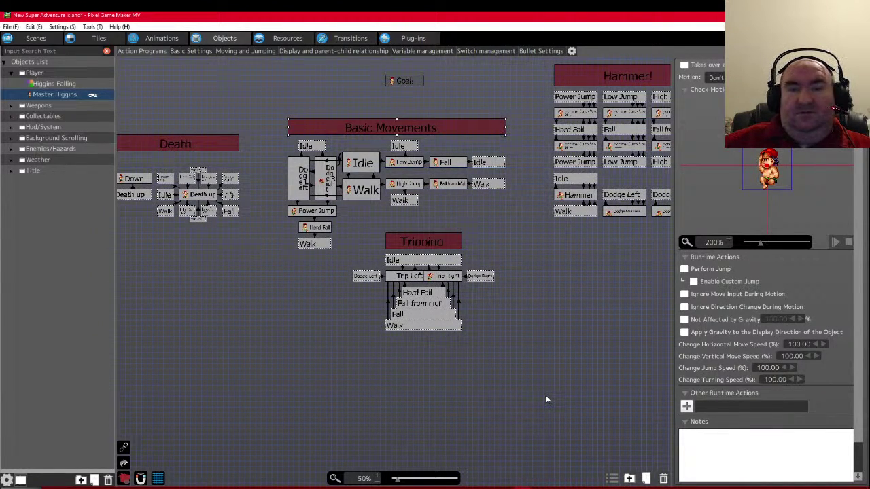
pyautogui.scroll(1, 545, 400)
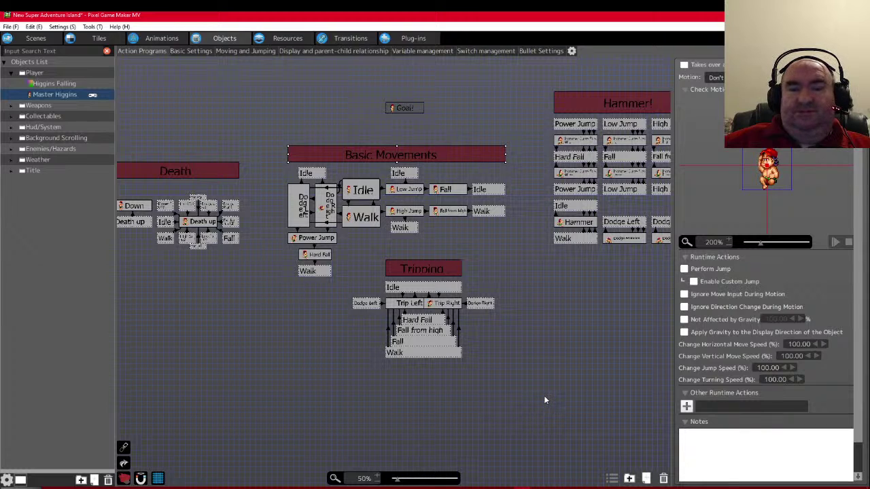
pyautogui.hscroll(-4, 524, 400)
pyautogui.hscroll(2, 371, 360)
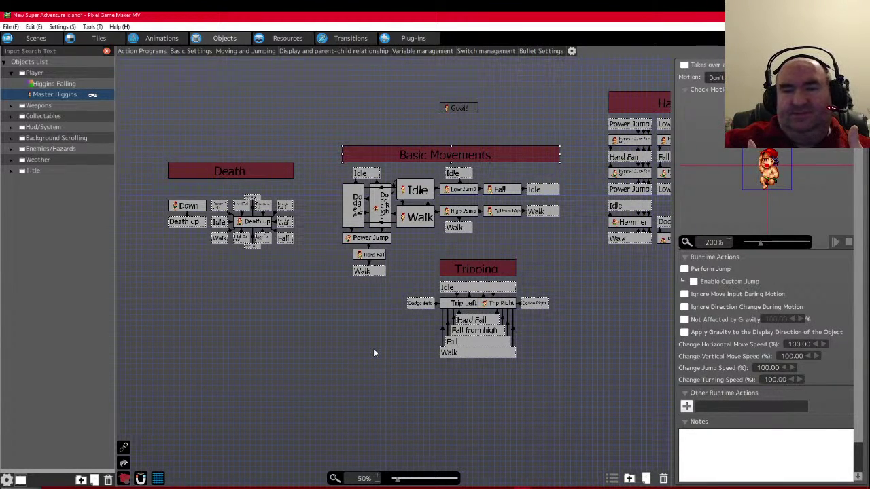
# - Open the list of all actions and links in the action program, expand its Action entries, and look through the links
pyautogui.moveTo(701, 391)
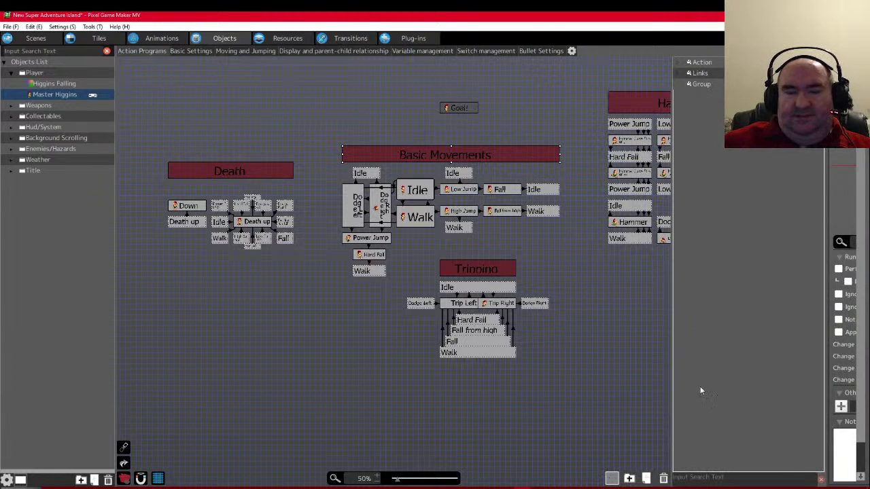
pyautogui.click(678, 63)
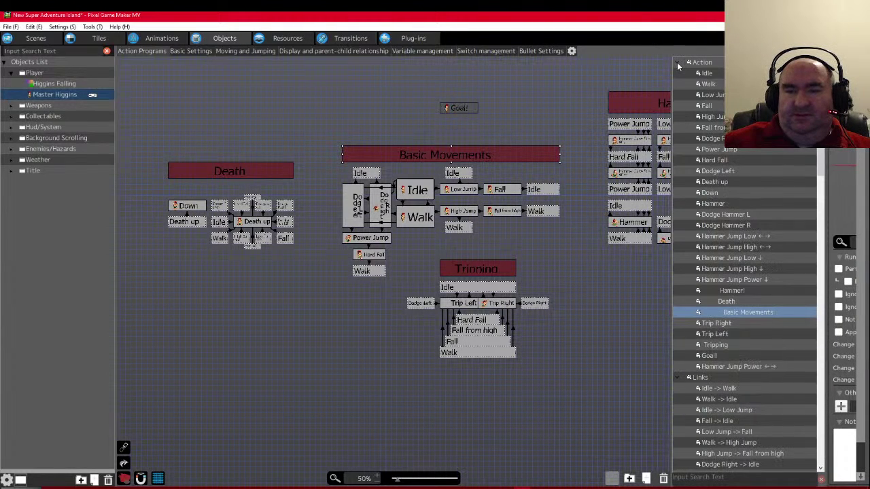
pyautogui.scroll(-15, 726, 207)
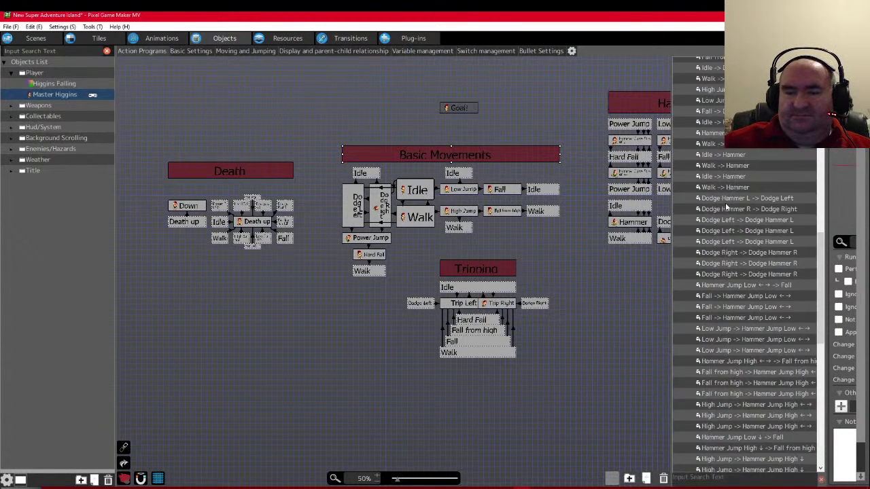
pyautogui.scroll(-10, 726, 207)
pyautogui.scroll(12, 781, 204)
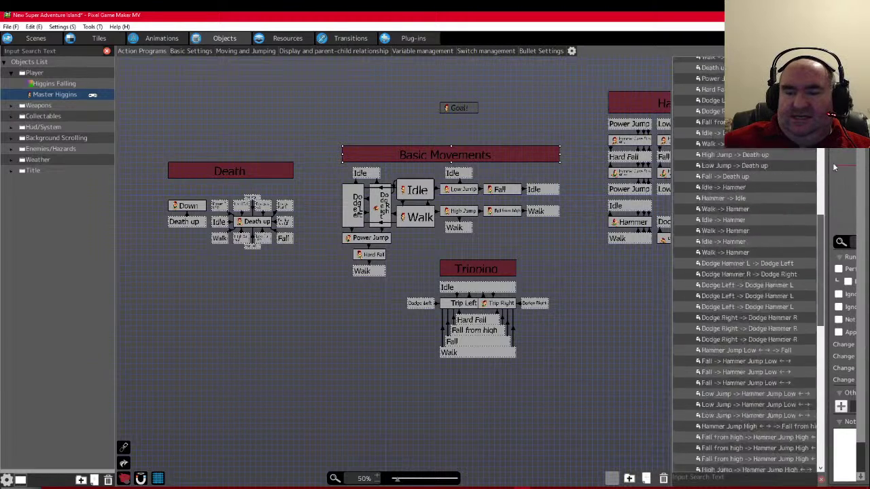
pyautogui.scroll(15, 754, 204)
# - Select Idle, Walk, Low Jump, Dodge Right and Dodge Left in the action list, and examine the highlighted links for Dodge Left
pyautogui.click(708, 73)
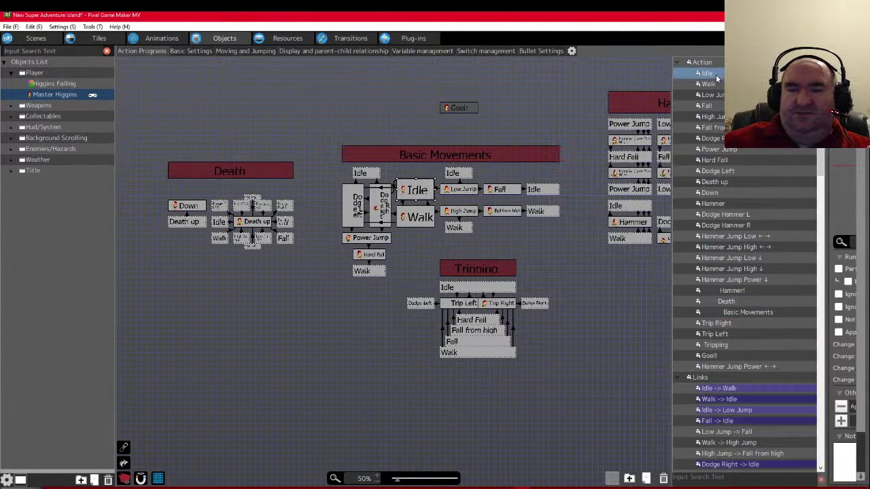
pyautogui.click(712, 84)
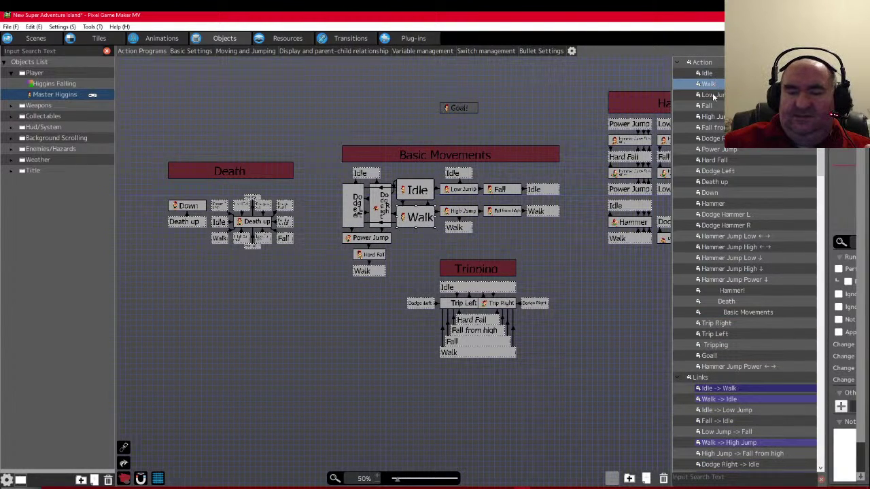
pyautogui.click(714, 95)
pyautogui.click(711, 138)
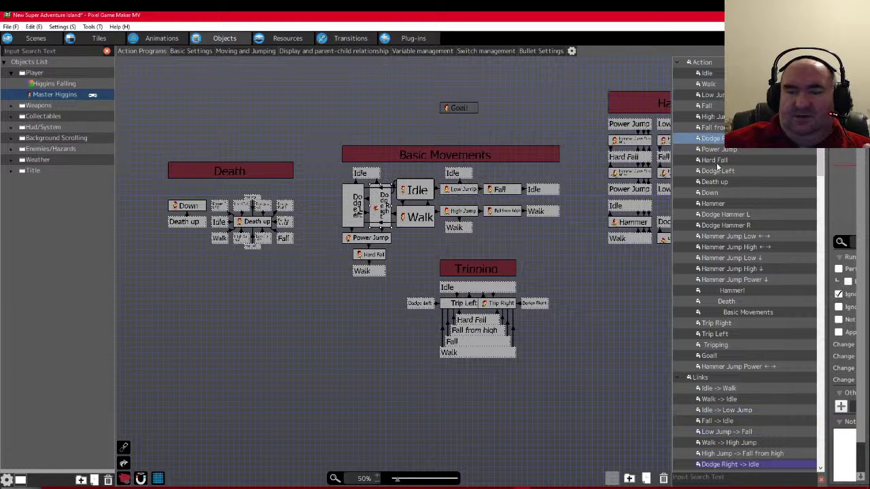
pyautogui.click(715, 171)
pyautogui.scroll(-1, 725, 221)
pyautogui.scroll(-5, 726, 221)
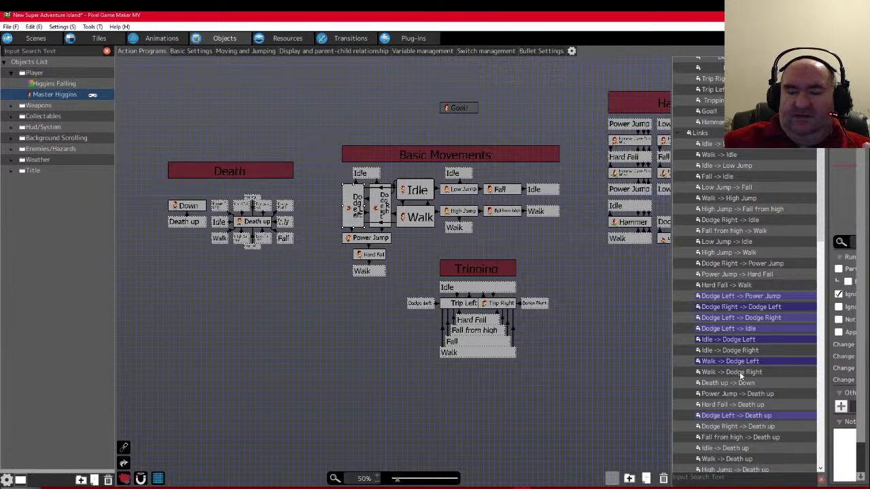
pyautogui.scroll(-5, 739, 372)
pyautogui.scroll(-4, 734, 349)
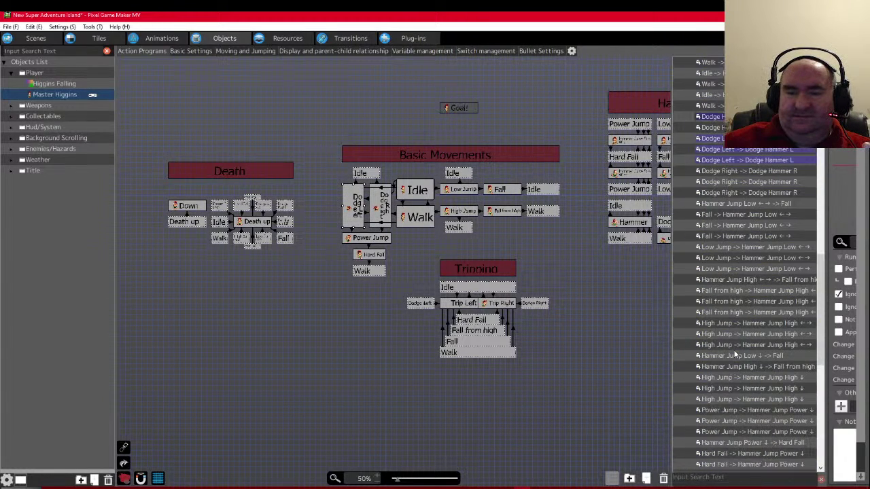
pyautogui.scroll(-3, 734, 350)
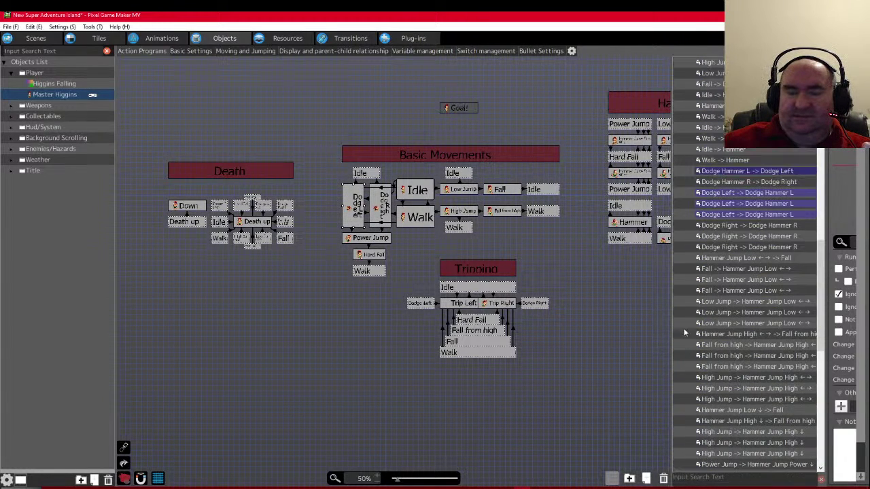
# - Close the list of actions and links, and compare the layout of the Death, Basic Movements, Tripping and Hammer! groups
pyautogui.click(612, 478)
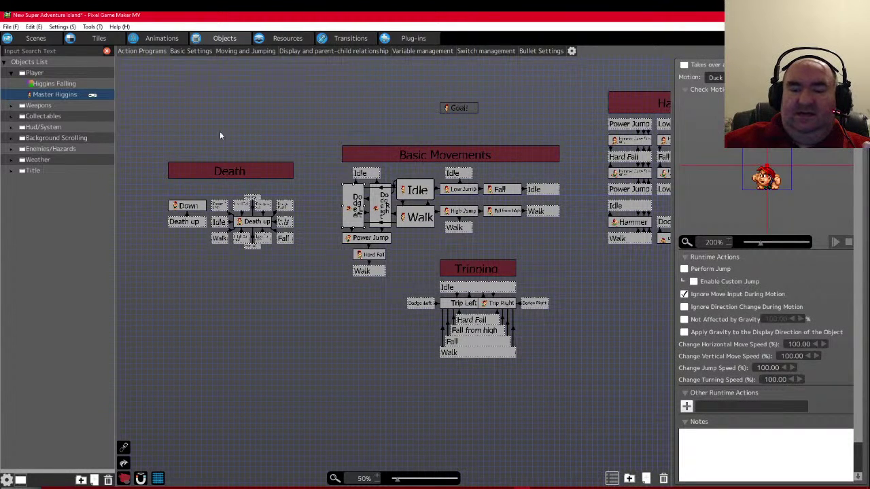
pyautogui.scroll(1, 253, 98)
pyautogui.hscroll(3, 254, 117)
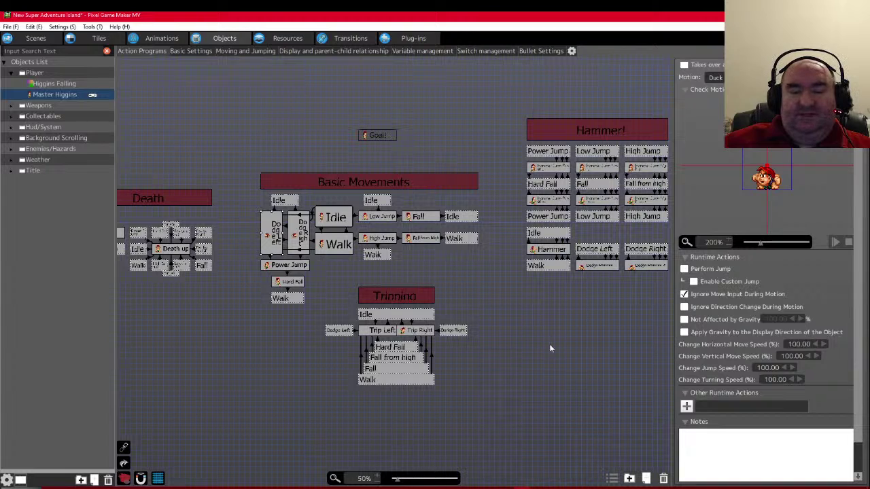
pyautogui.hscroll(-3, 472, 303)
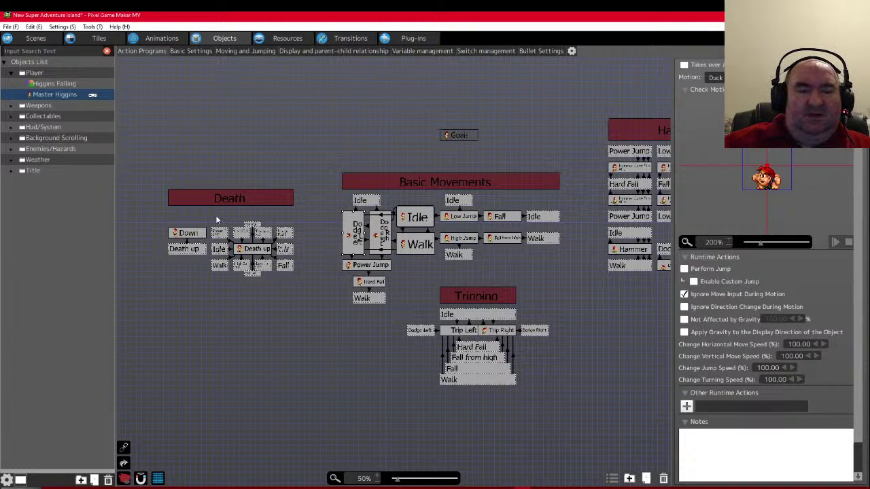
pyautogui.hscroll(5, 221, 225)
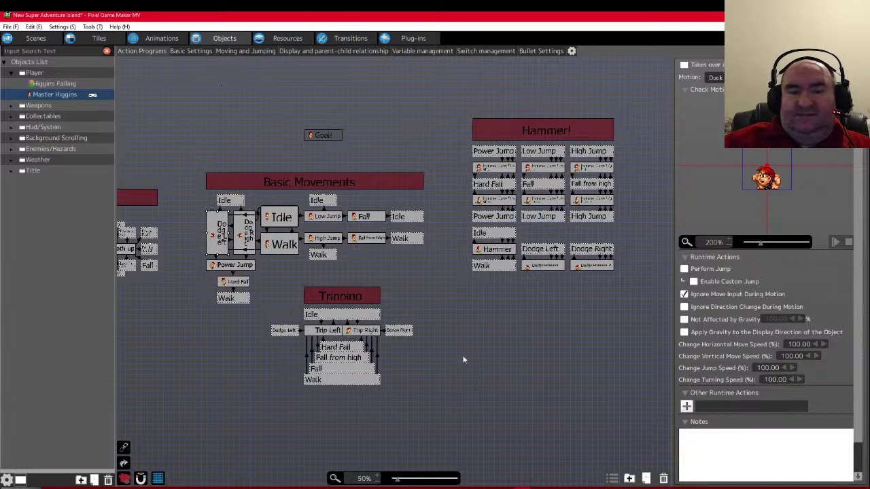
pyautogui.hscroll(-2, 276, 245)
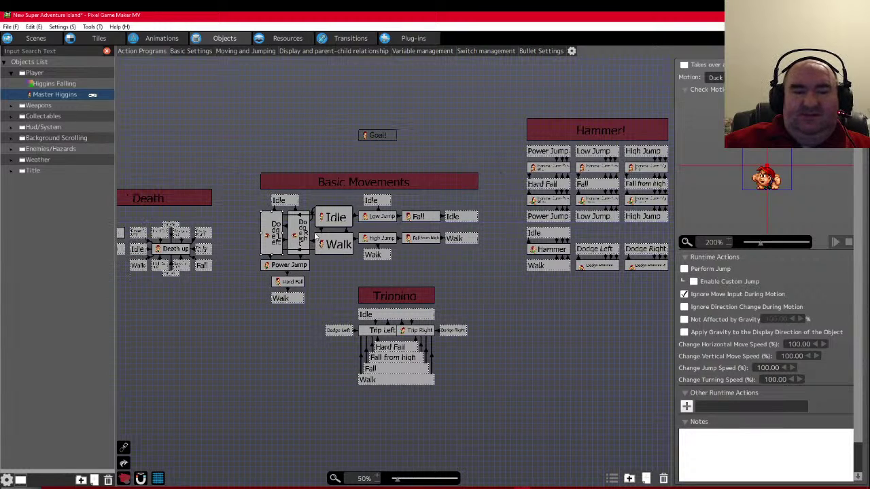
pyautogui.scroll(1, 367, 253)
pyautogui.hscroll(-2, 360, 308)
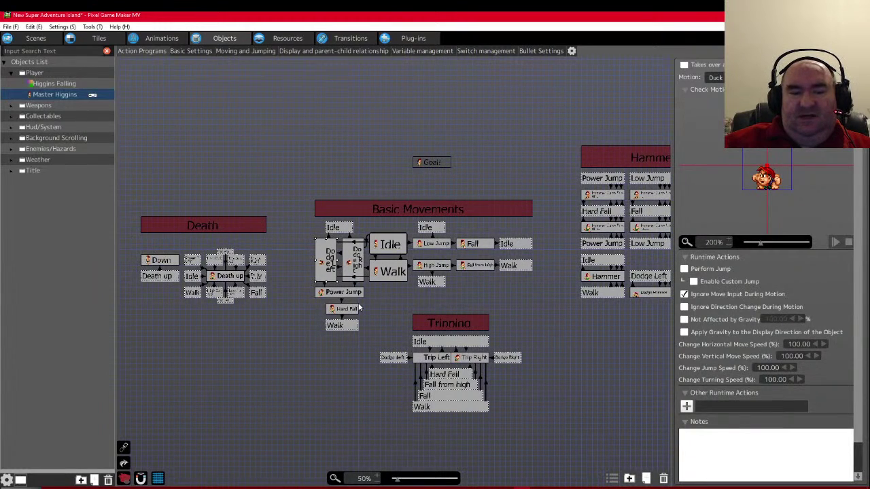
pyautogui.scroll(-1, 360, 308)
pyautogui.keyDown('ctrl'); pyautogui.scroll(2, 405, 325); pyautogui.keyUp('ctrl')
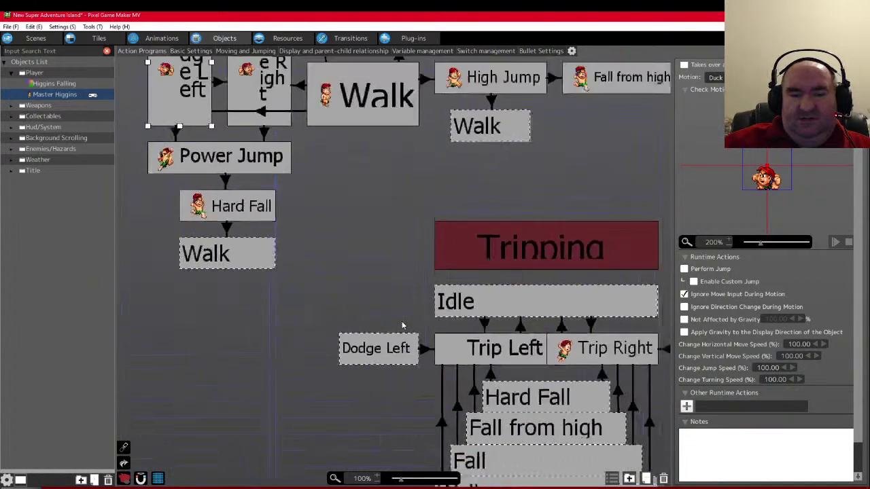
pyautogui.keyDown('ctrl'); pyautogui.scroll(-1, 407, 326); pyautogui.keyUp('ctrl')
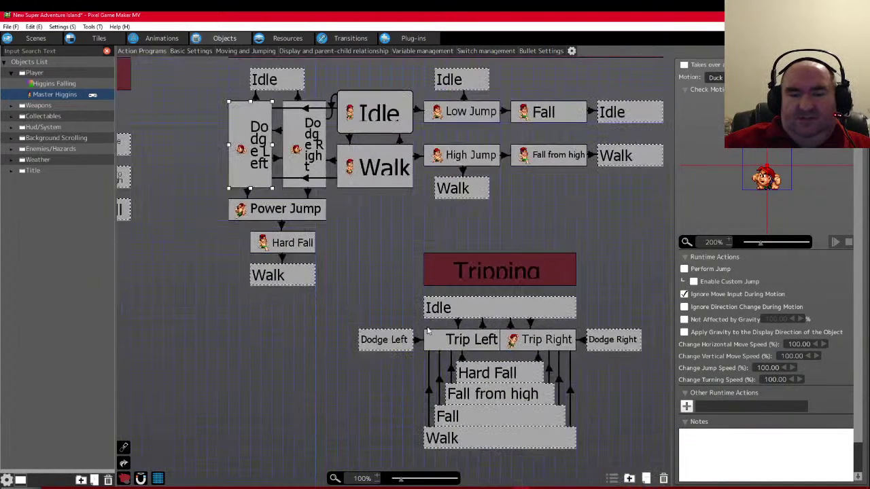
# - Color the Trip Left and Trip Right actions in the Tripping group magenta
pyautogui.click(473, 344)
pyautogui.scroll(2, 857, 150)
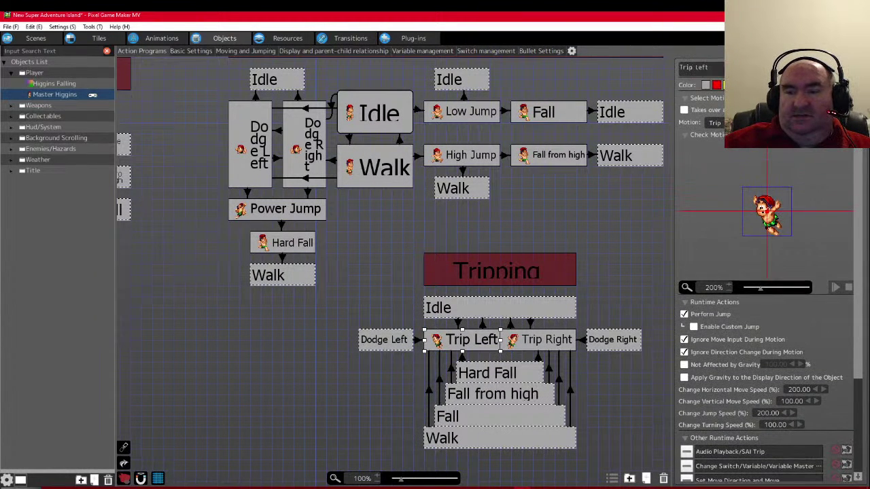
pyautogui.scroll(2, 576, 250)
pyautogui.scroll(-1, 577, 251)
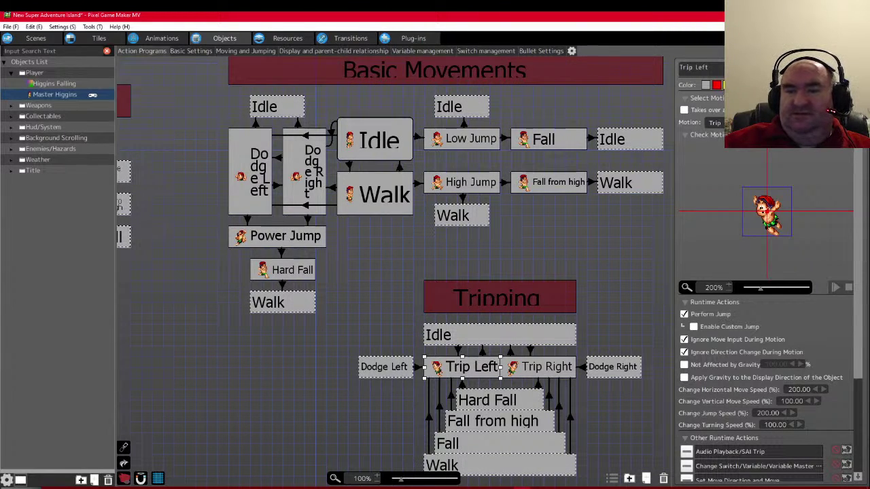
pyautogui.click(728, 85)
pyautogui.click(547, 366)
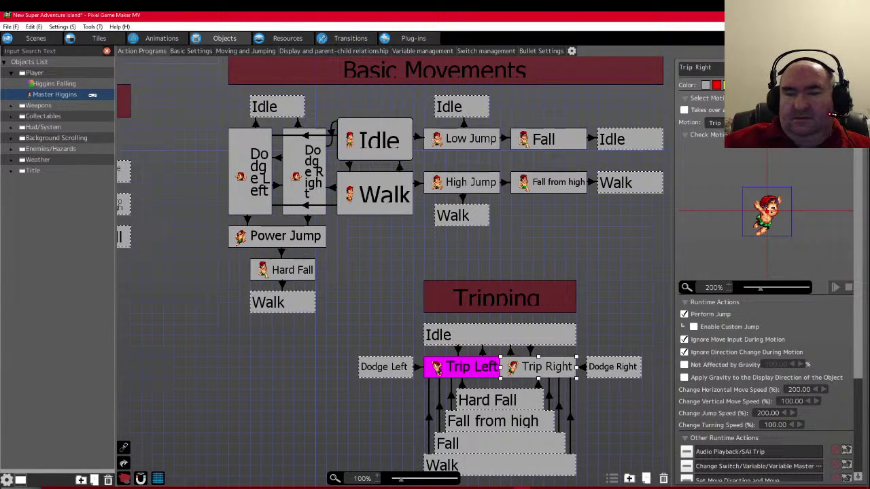
pyautogui.scroll(2, 385, 346)
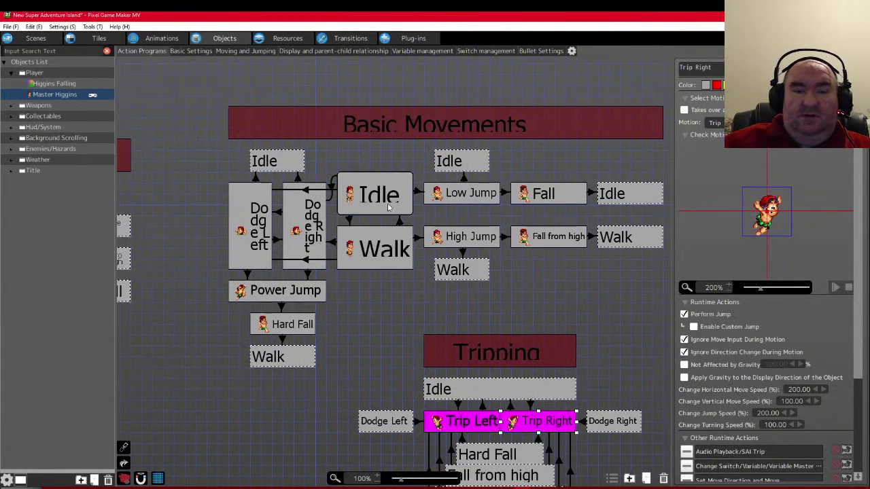
# - Color the Idle action cyan and adjust that color to a light blue with red 71, green 148 and blue 255
pyautogui.click(388, 203)
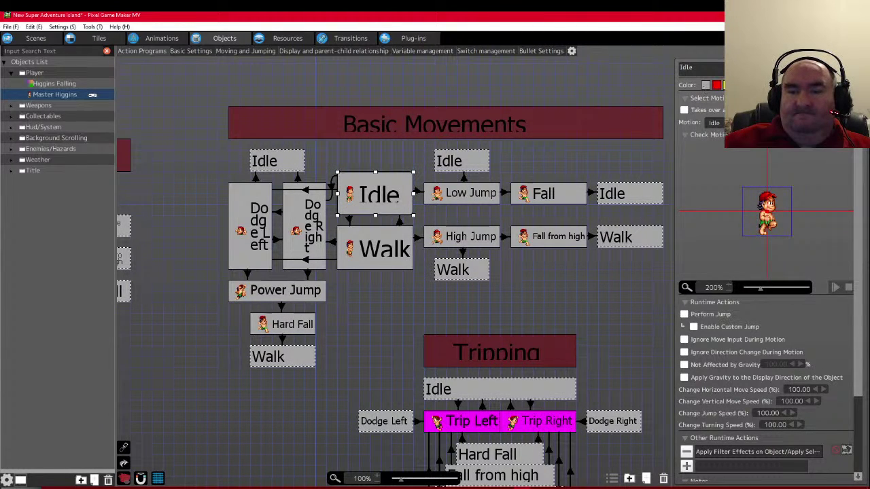
pyautogui.click(741, 85)
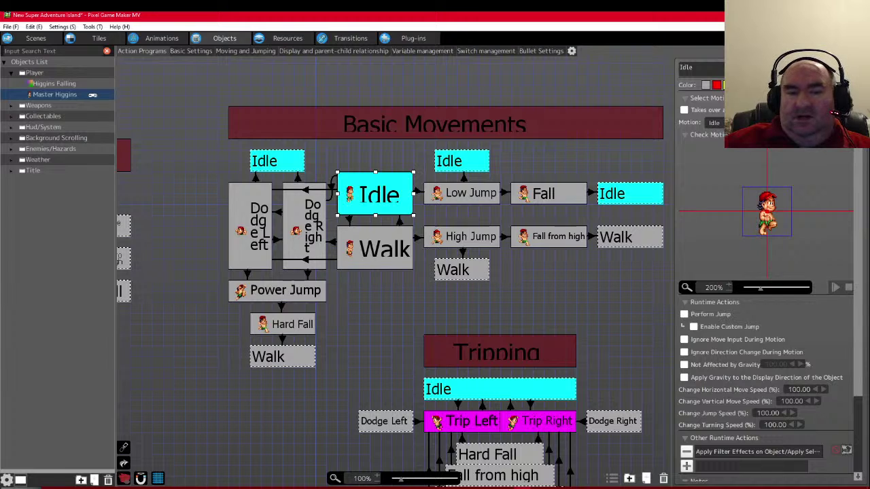
pyautogui.doubleClick(741, 85)
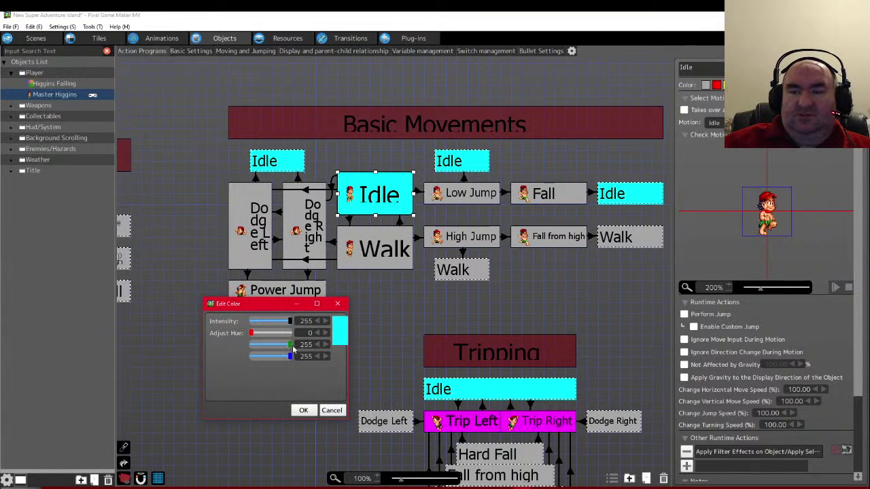
pyautogui.moveTo(289, 345); pyautogui.dragTo(261, 335)
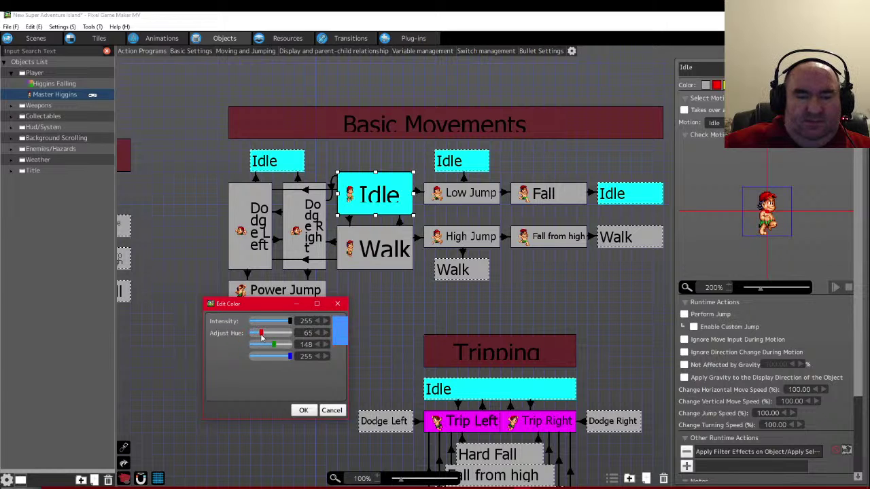
pyautogui.click(303, 410)
# - Color the Walk action blue and add some green to soften the pure blue
pyautogui.scroll(-5, 379, 300)
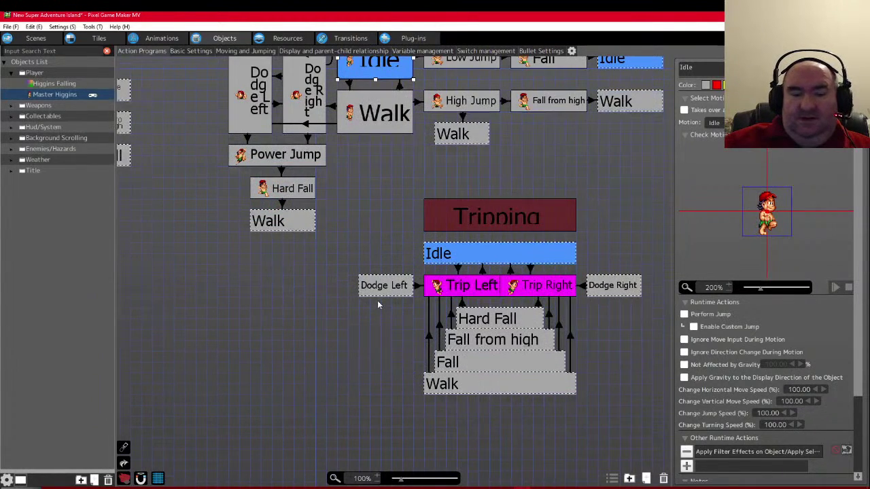
pyautogui.keyDown('ctrl'); pyautogui.scroll(-3, 378, 300); pyautogui.keyUp('ctrl')
pyautogui.keyDown('ctrl'); pyautogui.scroll(4, 379, 302); pyautogui.keyUp('ctrl')
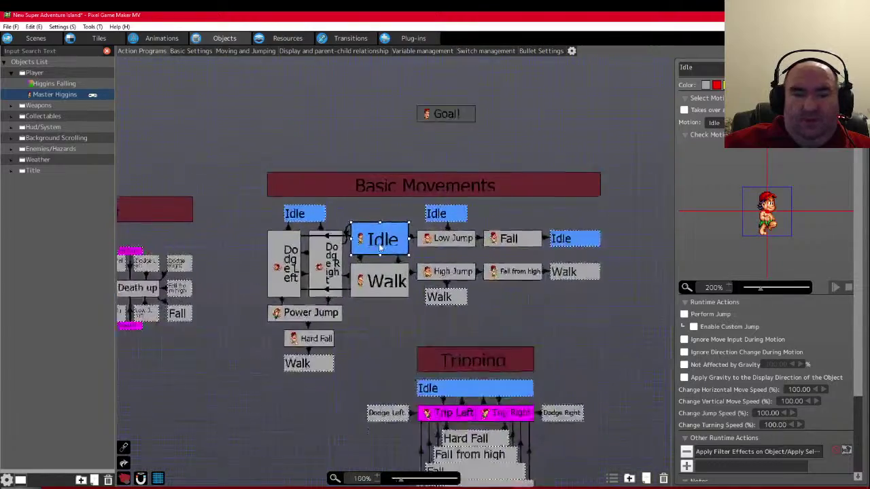
pyautogui.keyDown('ctrl'); pyautogui.scroll(-2, 384, 280); pyautogui.keyUp('ctrl')
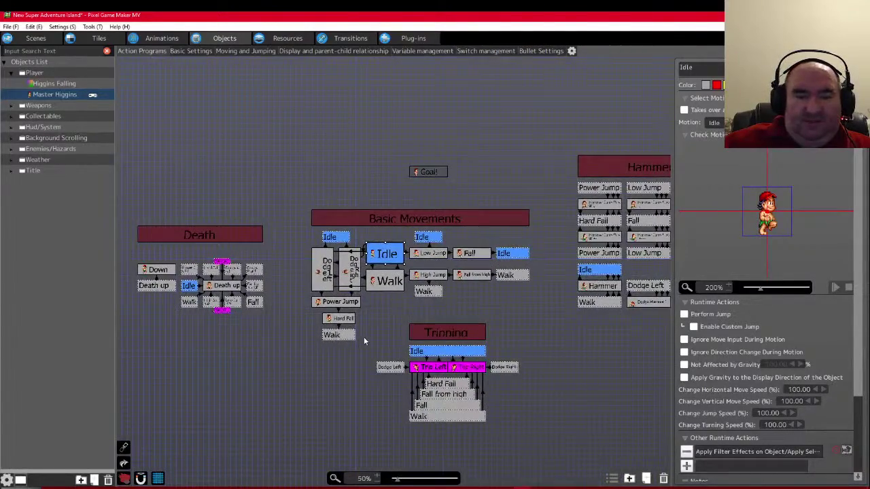
pyautogui.keyDown('ctrl'); pyautogui.scroll(4, 364, 342); pyautogui.keyUp('ctrl')
pyautogui.click(222, 320)
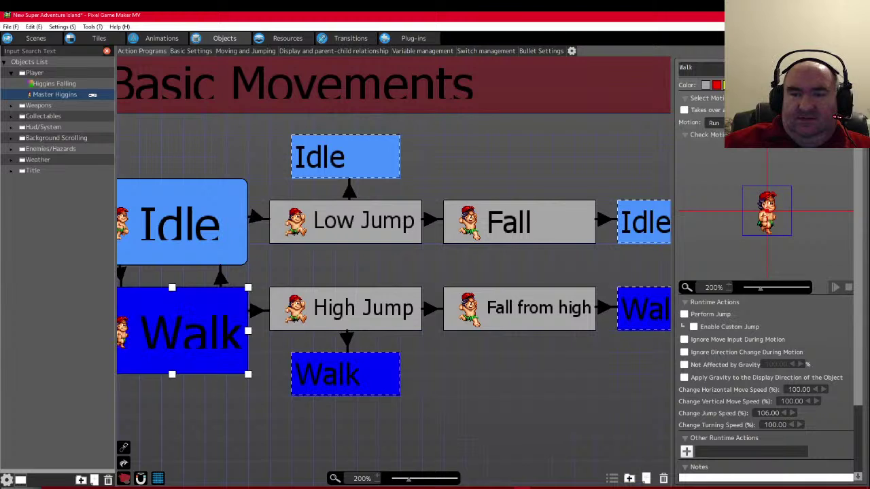
pyautogui.click(733, 85)
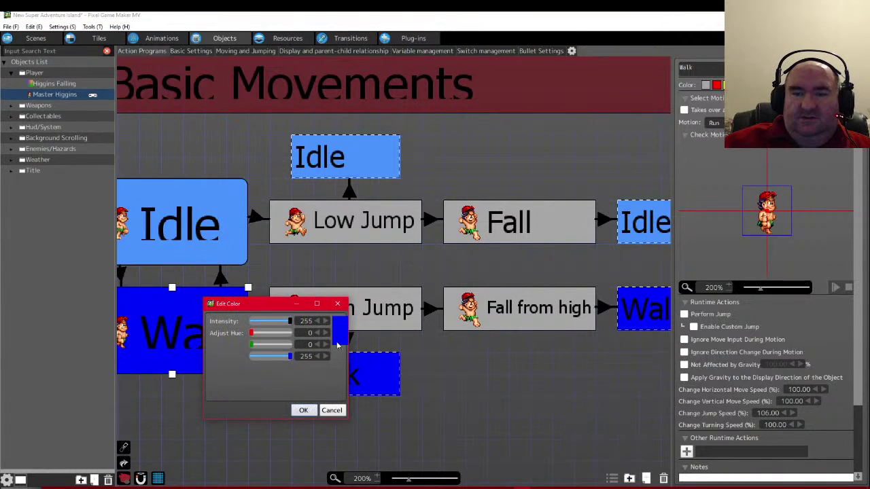
pyautogui.moveTo(255, 347); pyautogui.dragTo(268, 347)
pyautogui.click(304, 410)
pyautogui.scroll(-5, 398, 412)
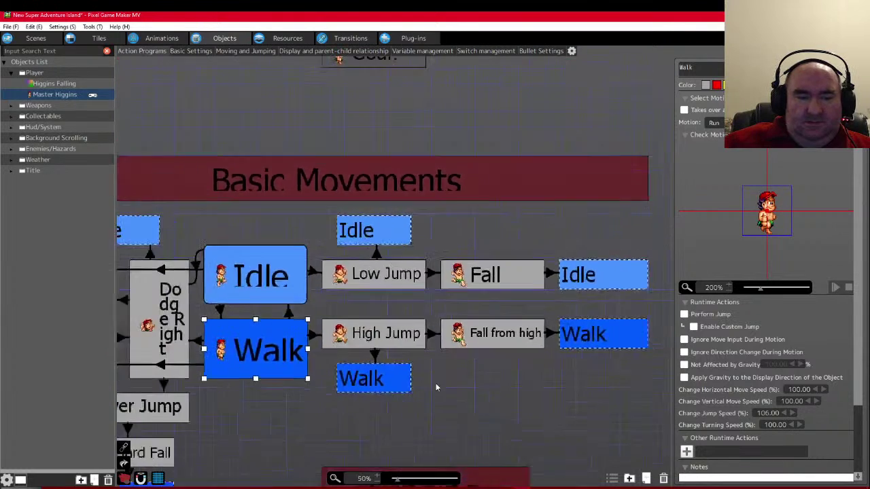
# - Lighten the Idle action's blue further by raising its red and green values so it contrasts more with Walk
pyautogui.scroll(2, 335, 339)
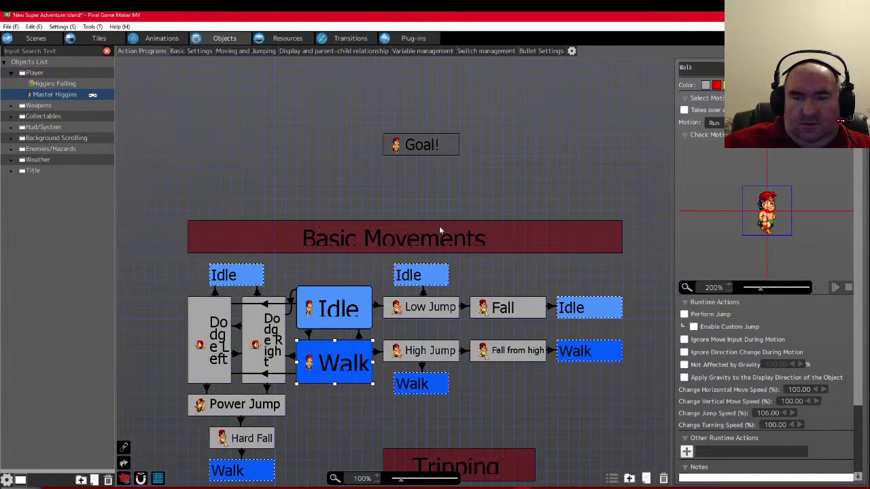
pyautogui.click(340, 313)
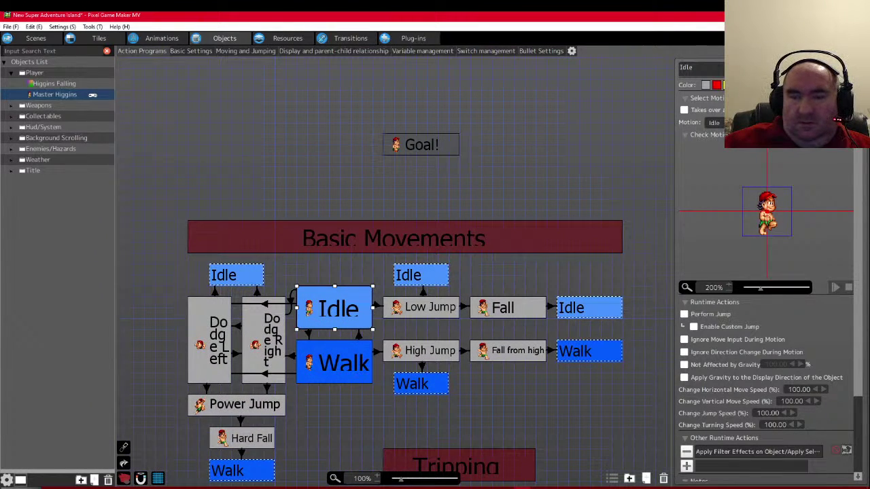
pyautogui.doubleClick(333, 310)
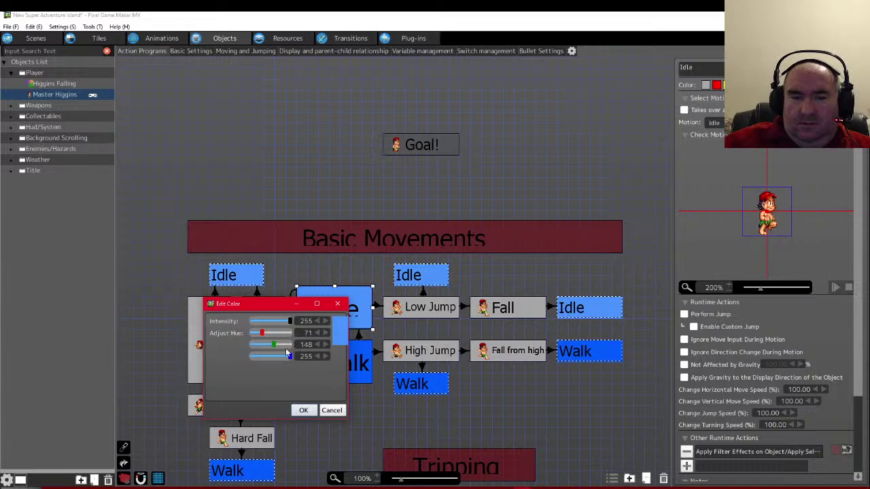
pyautogui.moveTo(275, 348); pyautogui.dragTo(267, 335)
pyautogui.click(303, 410)
pyautogui.scroll(-4, 412, 333)
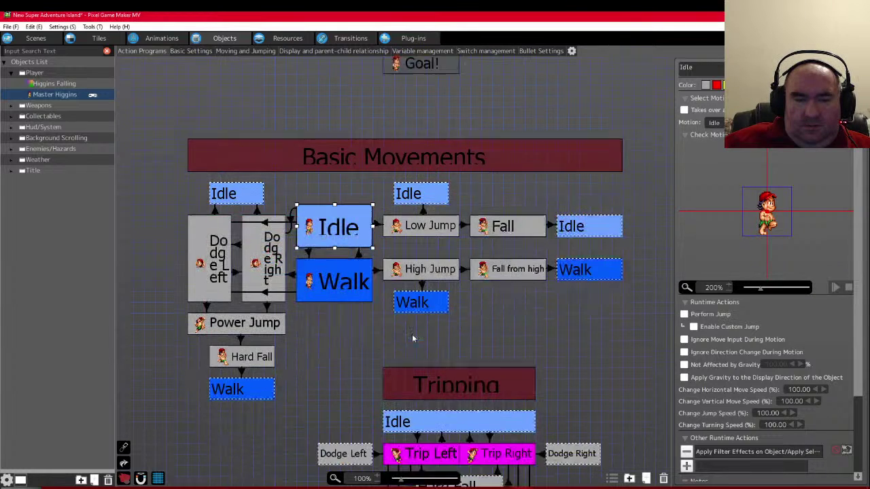
pyautogui.keyDown('ctrl'); pyautogui.scroll(-4, 335, 290); pyautogui.keyUp('ctrl')
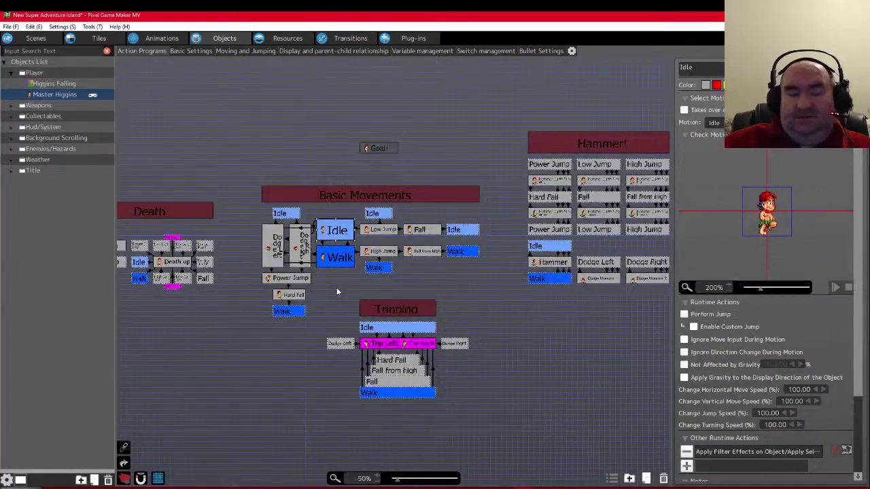
pyautogui.keyDown('ctrl'); pyautogui.scroll(3, 336, 291); pyautogui.keyUp('ctrl')
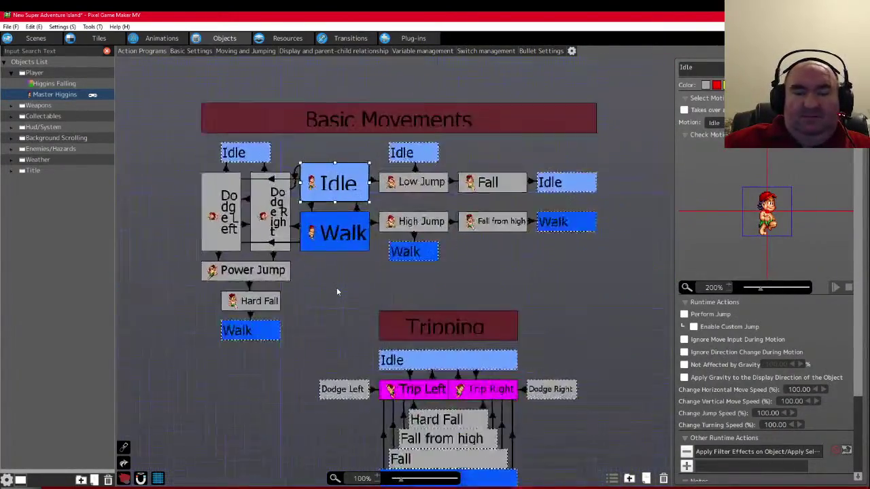
pyautogui.keyDown('ctrl'); pyautogui.scroll(-1, 337, 291); pyautogui.keyUp('ctrl')
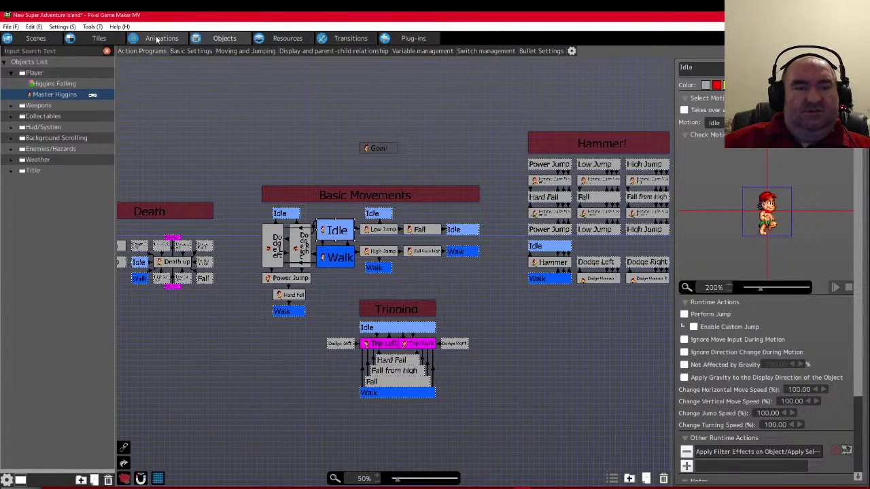
# - Open the Master Higgins animation and enlarge the motion list to show all of its motions
pyautogui.click(136, 39)
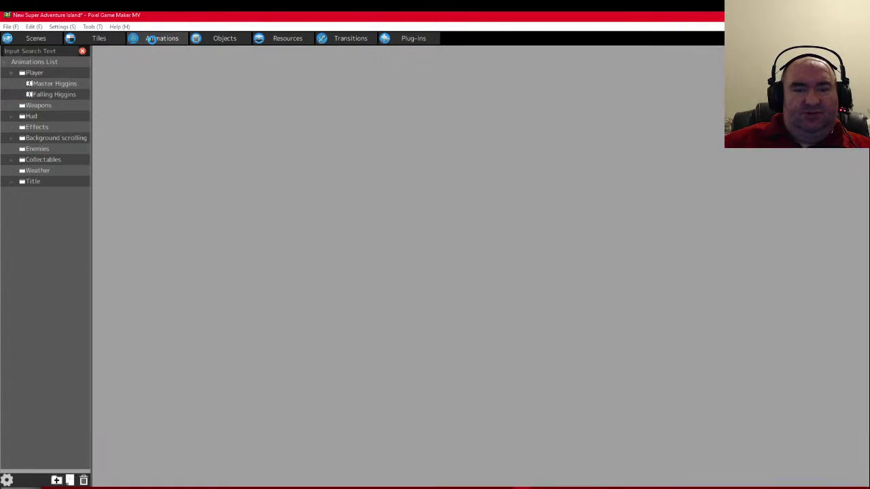
pyautogui.click(60, 84)
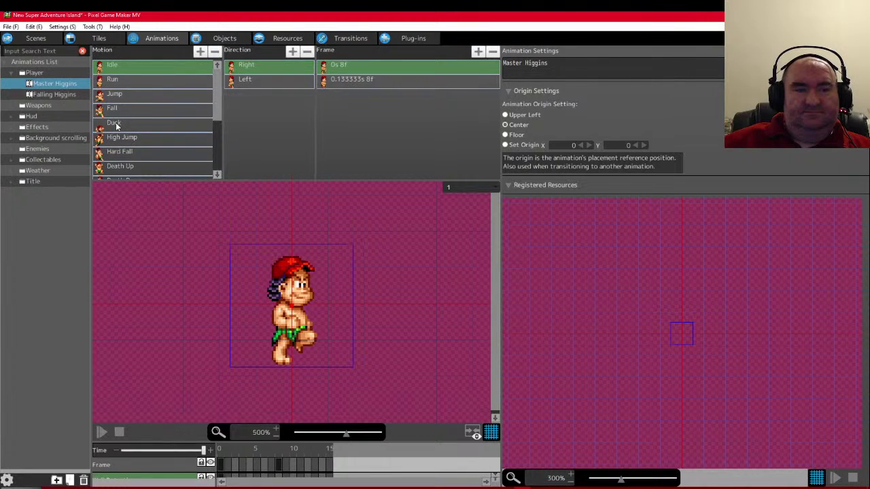
pyautogui.moveTo(218, 100); pyautogui.dragTo(224, 312)
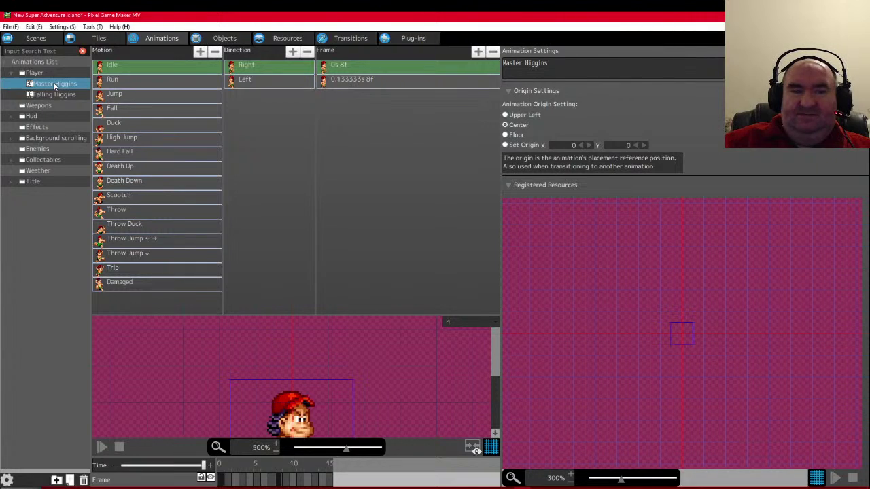
# - Review the Master Higgins motions from Run through Damaged, then shrink the motion list to reveal more of the timeline
pyautogui.click(128, 80)
pyautogui.click(129, 94)
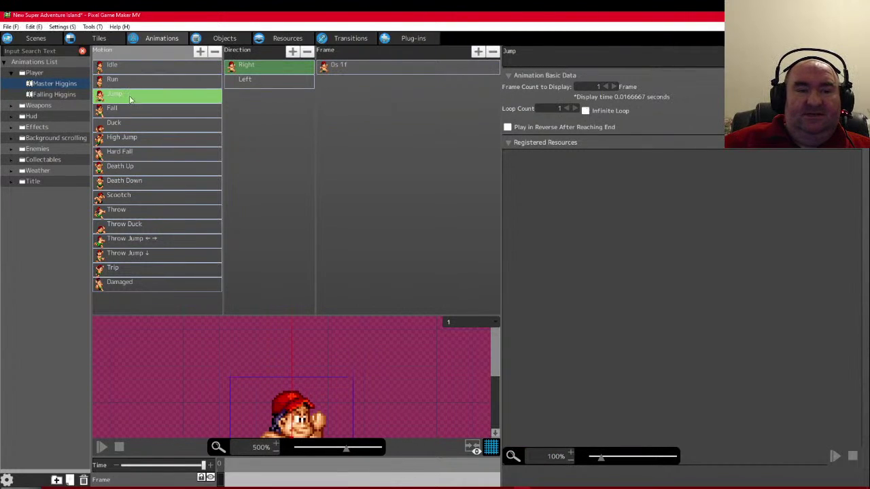
pyautogui.click(129, 111)
pyautogui.click(130, 124)
pyautogui.click(133, 141)
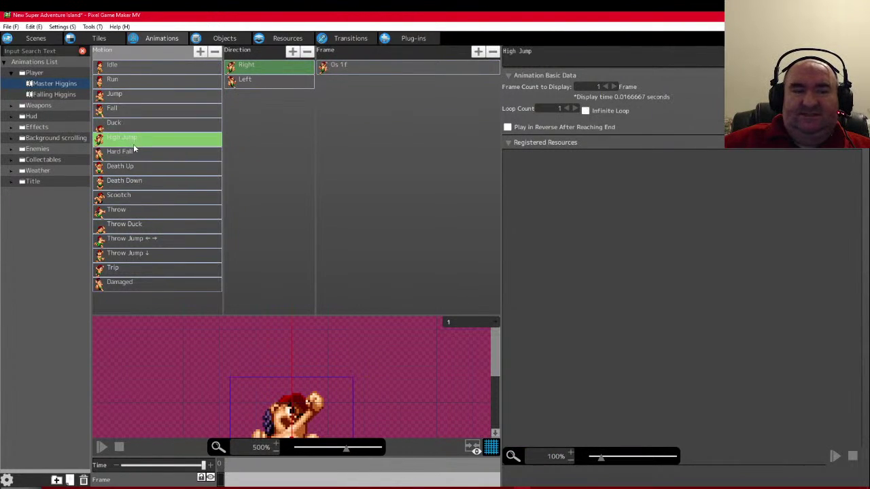
pyautogui.click(135, 156)
pyautogui.click(136, 181)
pyautogui.click(136, 198)
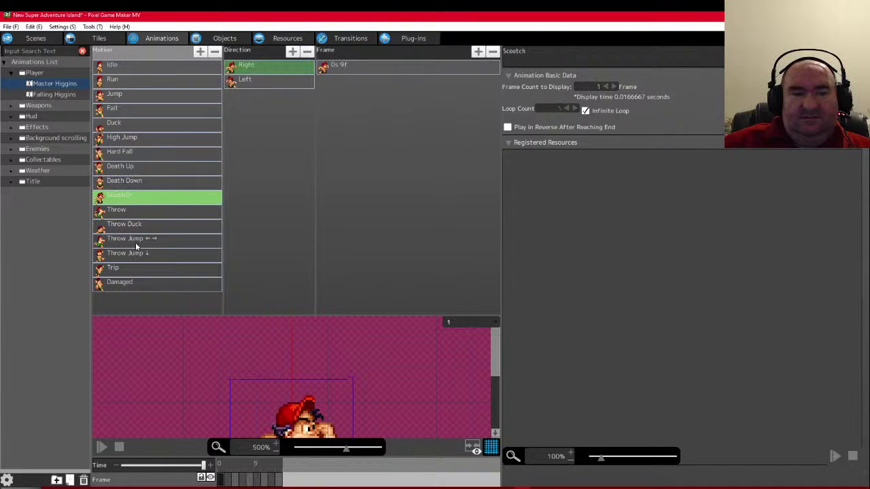
pyautogui.click(130, 285)
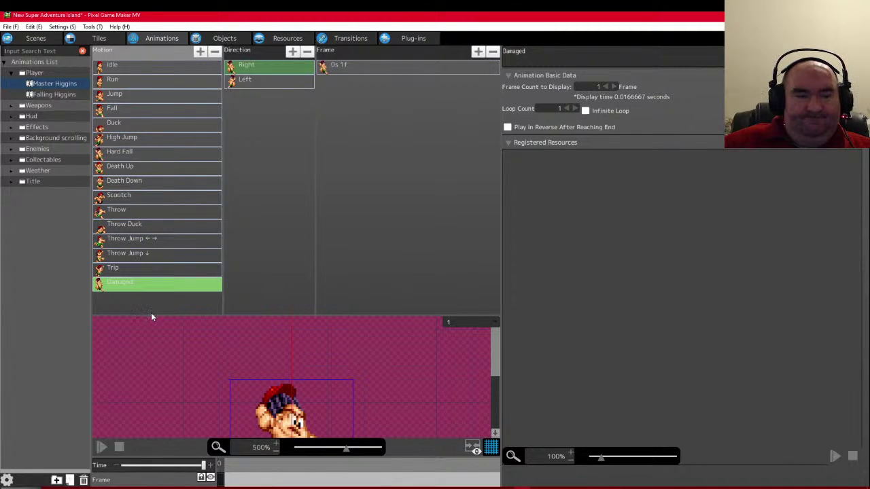
pyautogui.moveTo(151, 315); pyautogui.dragTo(158, 285)
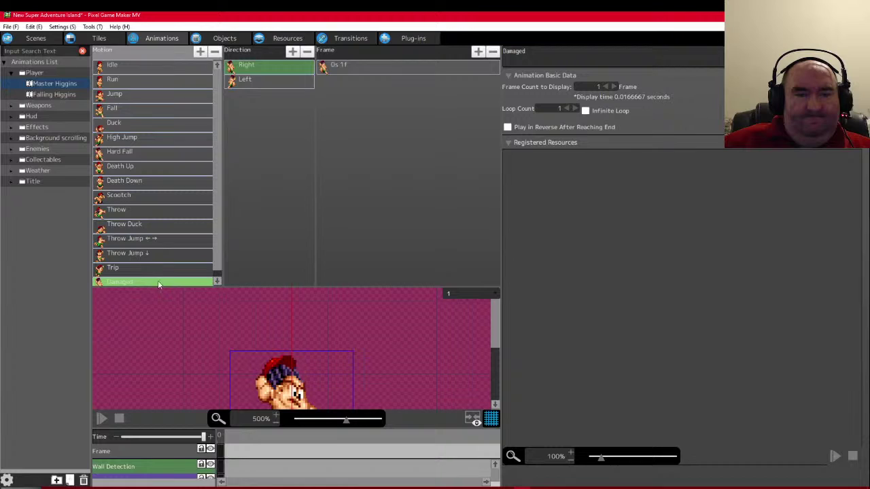
# - Collapse the Player folder and go through the other animation folders from Weapons down to Title
pyautogui.click(11, 75)
pyautogui.click(27, 84)
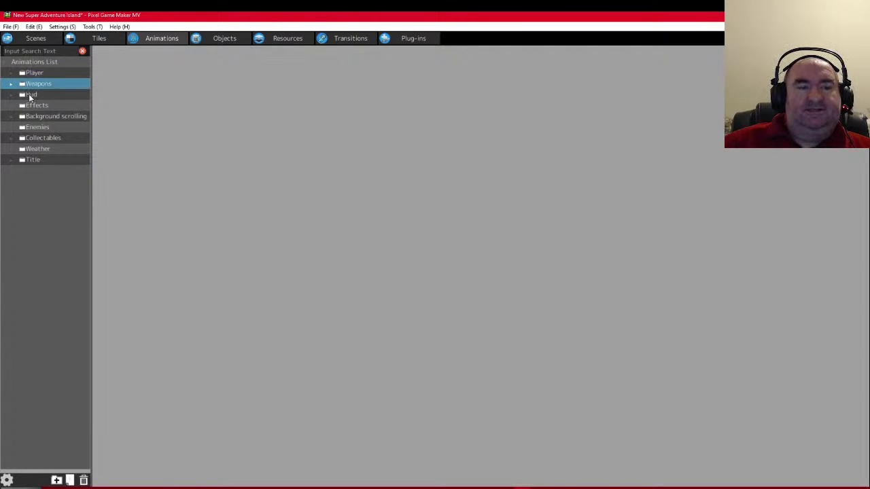
pyautogui.click(31, 95)
pyautogui.click(34, 106)
pyautogui.click(38, 116)
pyautogui.click(37, 128)
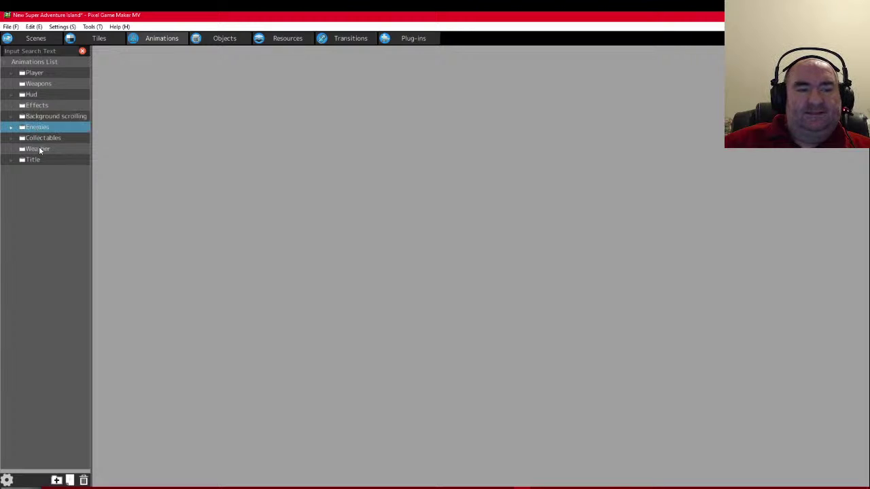
pyautogui.click(33, 138)
pyautogui.click(34, 149)
pyautogui.click(34, 159)
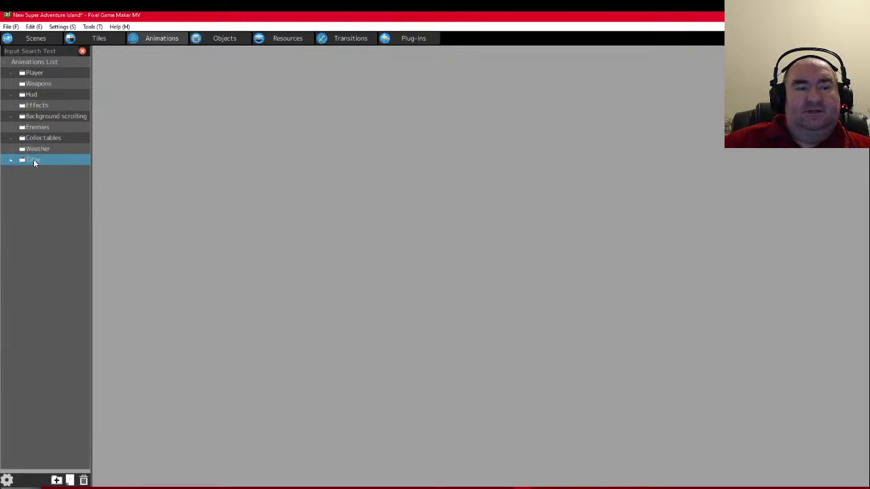
# - Expand the Player folder and compare the Master Higgins and Falling Higgins animations
pyautogui.click(36, 74)
pyautogui.click(11, 73)
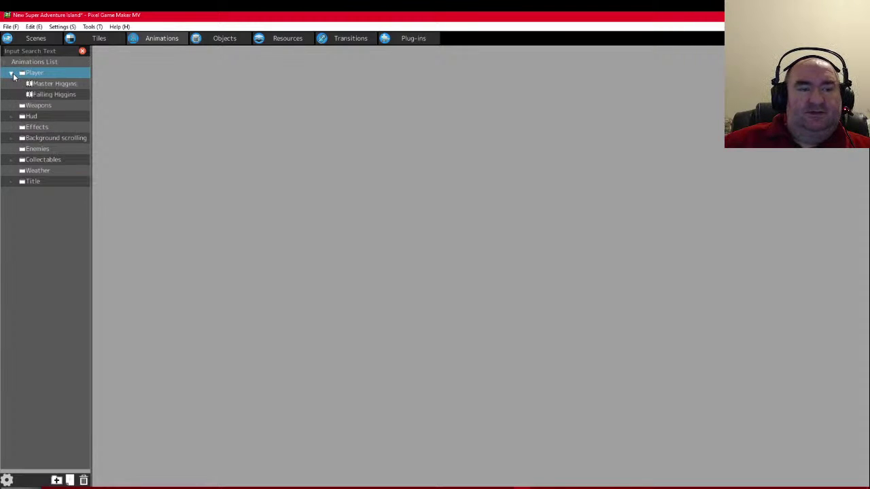
pyautogui.click(40, 86)
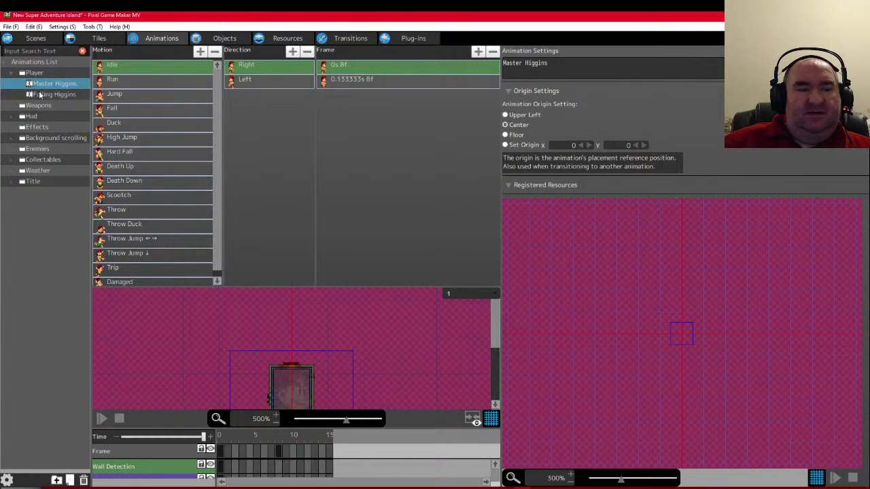
pyautogui.click(39, 94)
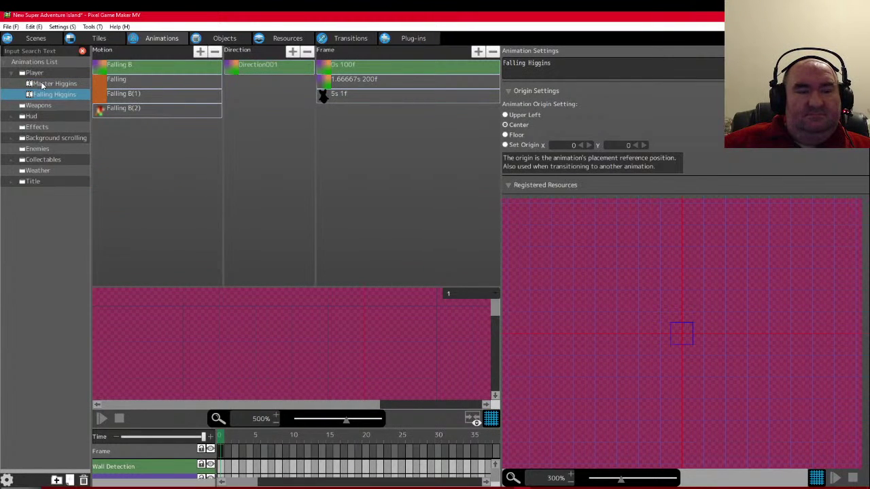
pyautogui.click(42, 84)
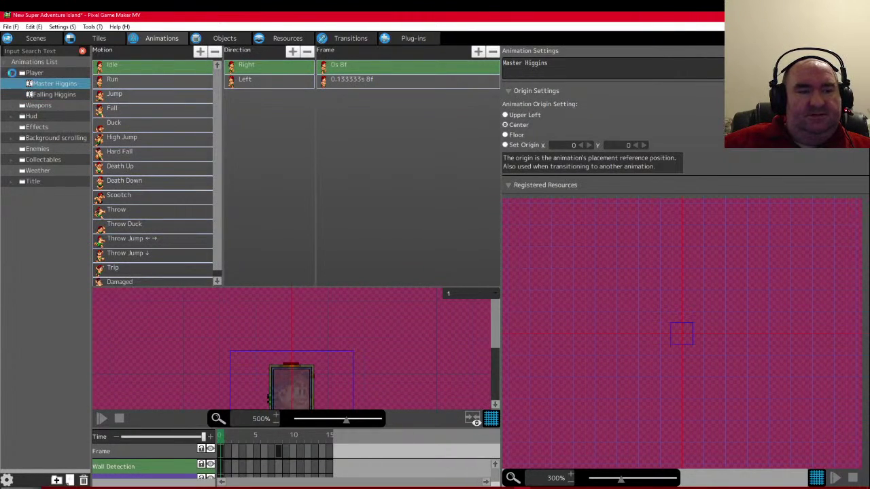
# - Collapse the Player folder, expand Weapons, and look through the Hammer, Fire Hammer, Boomerang and Fire Boomerang animations
pyautogui.click(11, 73)
pyautogui.click(13, 84)
pyautogui.click(11, 84)
pyautogui.click(38, 95)
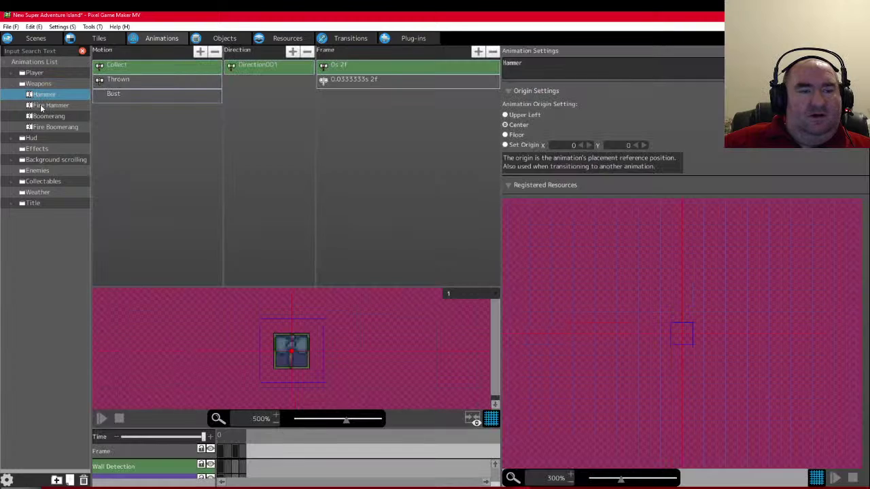
pyautogui.click(40, 107)
pyautogui.click(48, 117)
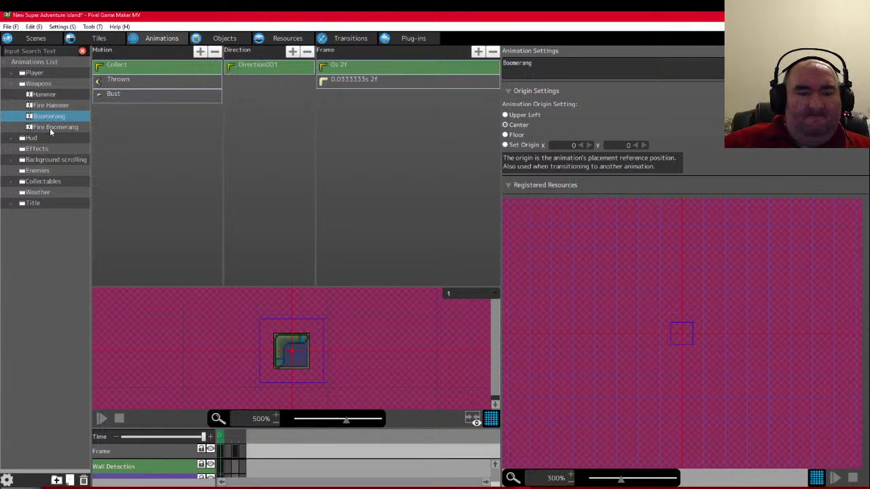
pyautogui.click(50, 128)
pyautogui.click(43, 106)
pyautogui.click(42, 96)
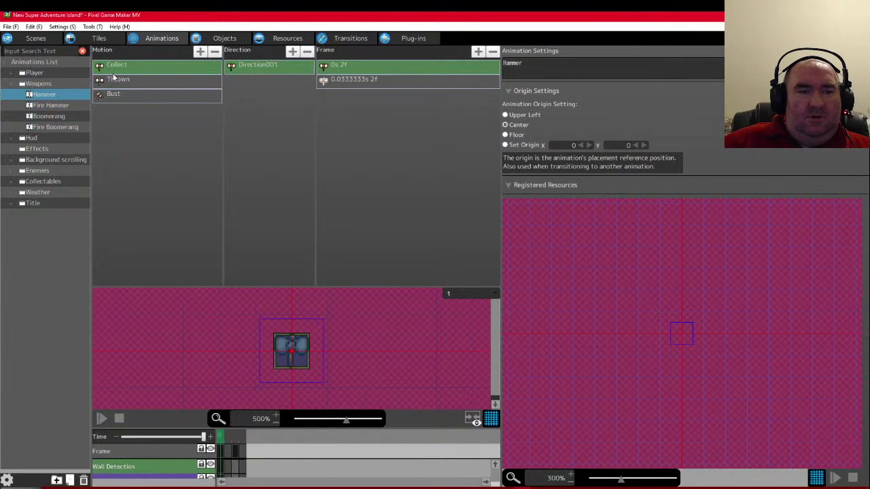
# - Play back the Hammer animation's Collect, Thrown and Bust motions
pyautogui.click(119, 66)
pyautogui.press('space')
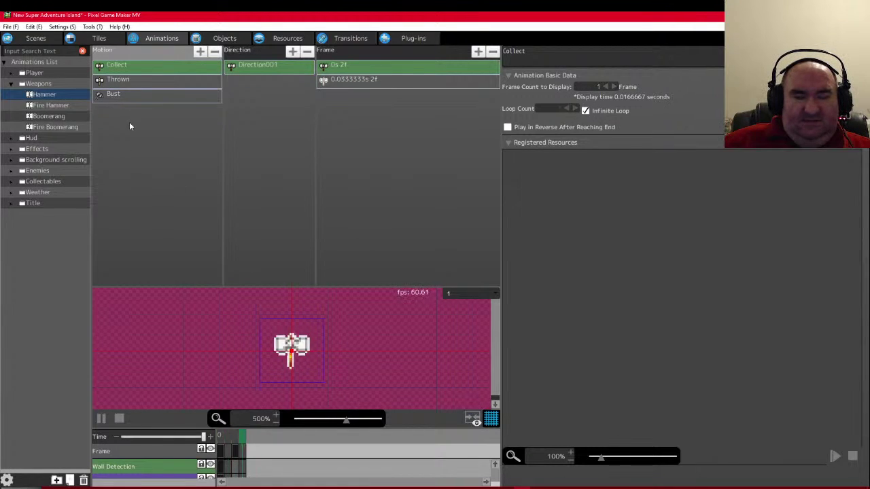
pyautogui.click(133, 81)
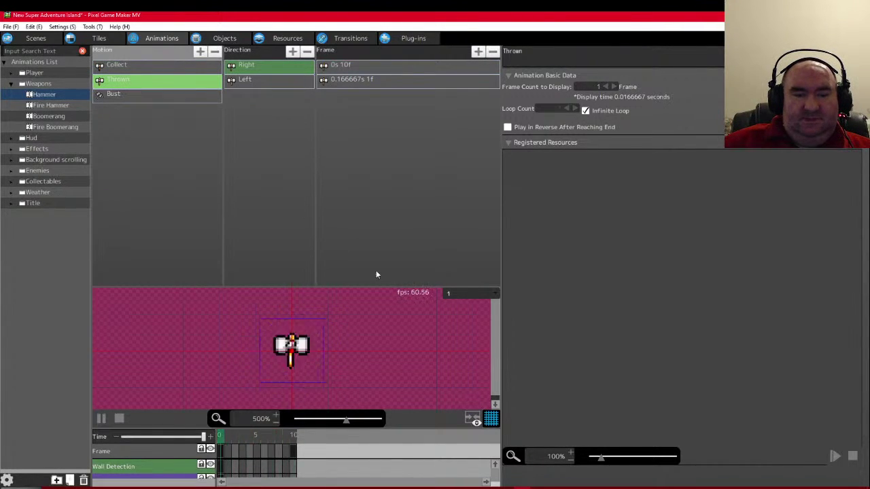
pyautogui.click(134, 96)
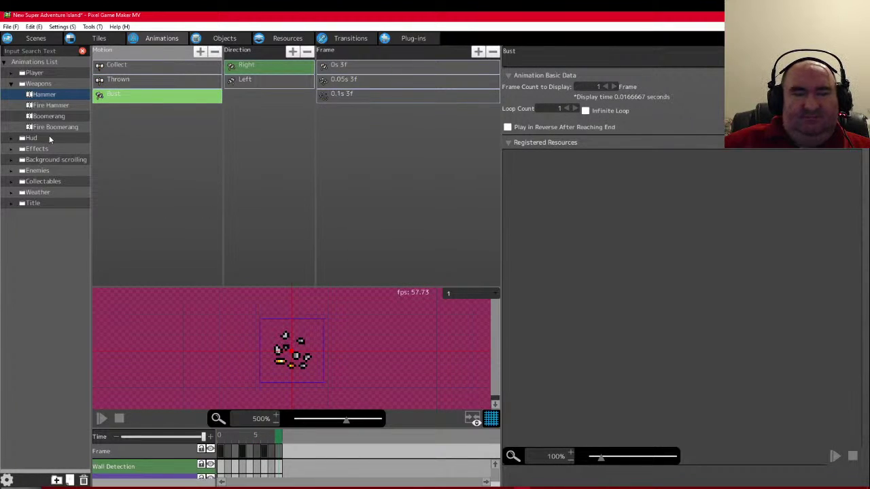
# - View the Fire Hammer animation, then play back the Boomerang's Collect, Thrown and Bust motions
pyautogui.click(47, 106)
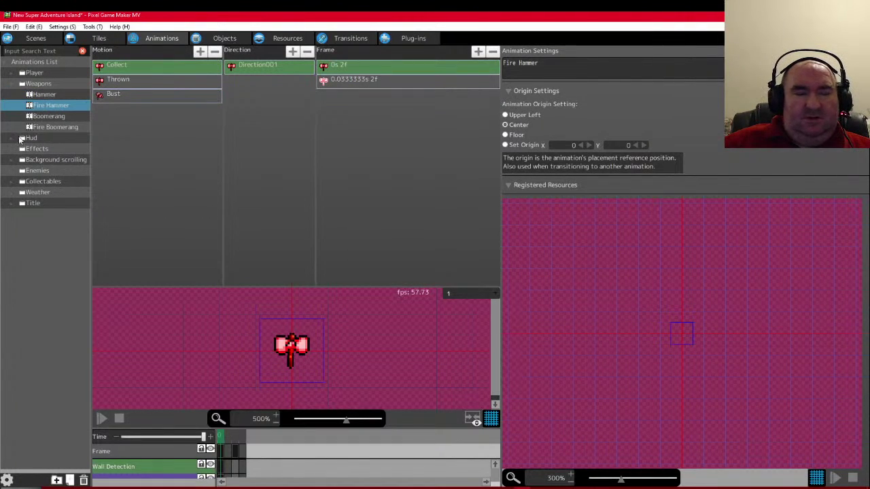
pyautogui.click(40, 117)
pyautogui.click(126, 64)
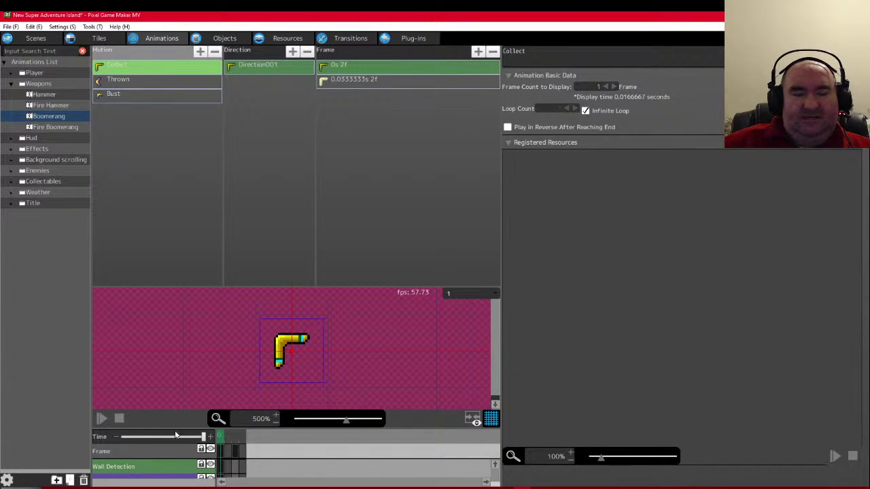
pyautogui.click(101, 419)
pyautogui.click(114, 80)
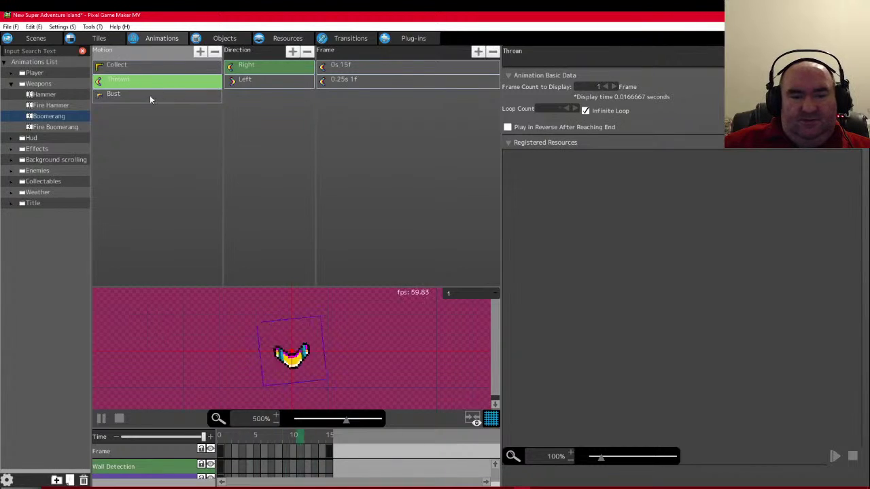
pyautogui.click(133, 94)
pyautogui.click(119, 419)
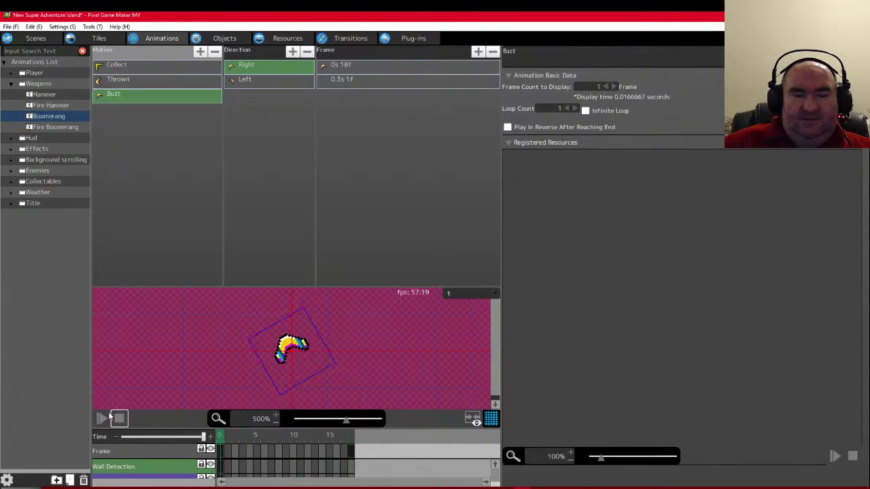
pyautogui.click(101, 419)
pyautogui.click(46, 126)
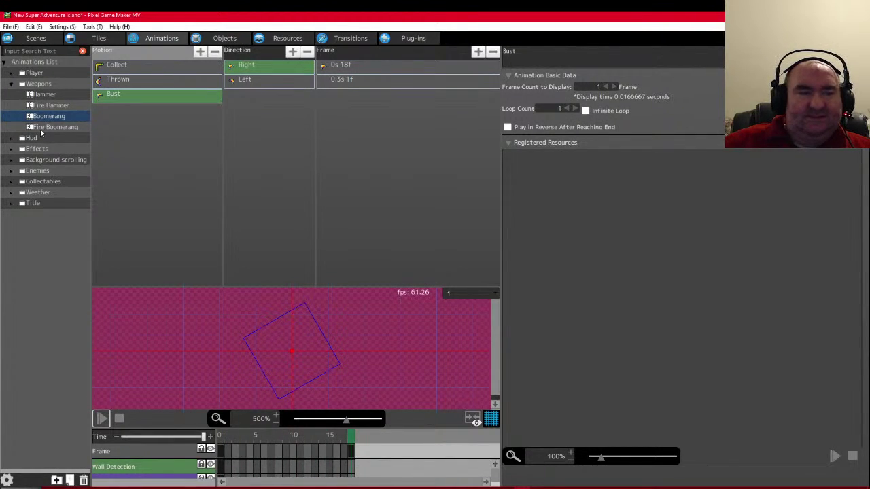
# - Expand the Hud folder and view its Lives, Health bar, Stamina, Stamina Frame and Pause animations
pyautogui.click(12, 140)
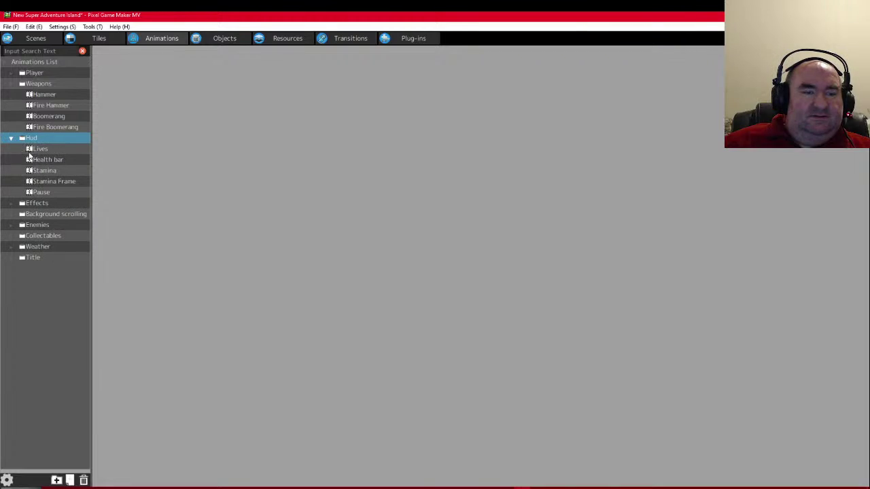
pyautogui.click(32, 148)
pyautogui.click(41, 160)
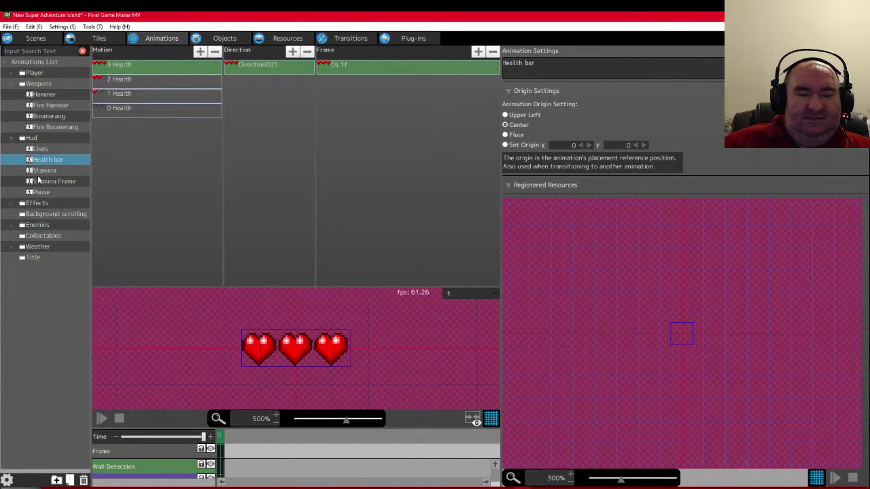
pyautogui.click(42, 171)
pyautogui.click(42, 182)
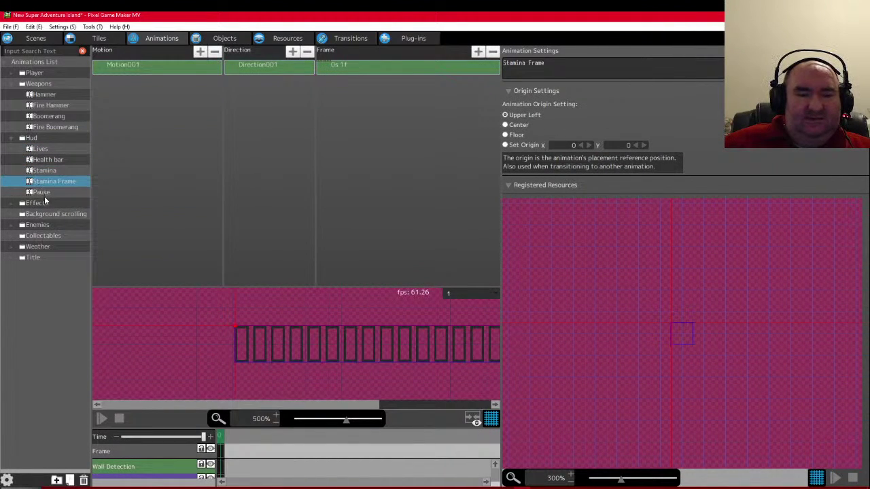
pyautogui.click(43, 193)
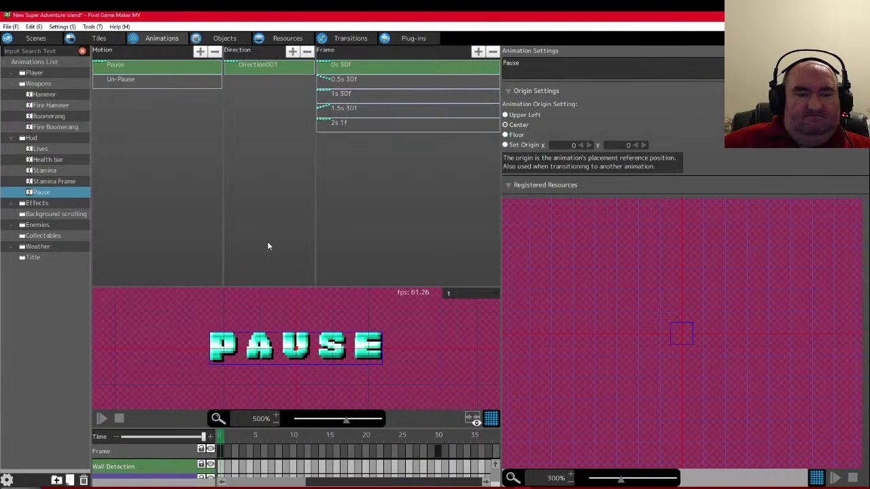
# - View the Title scene, then return to the Master Higgins object's action program
pyautogui.click(32, 38)
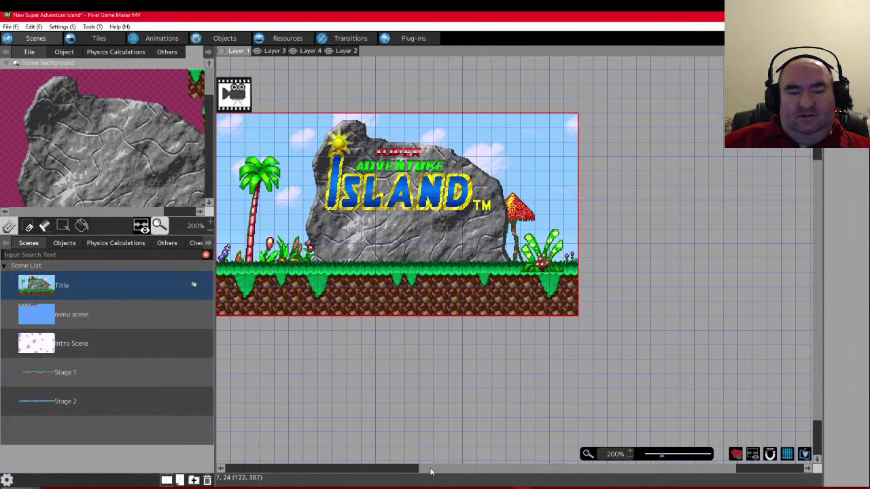
pyautogui.moveTo(429, 469); pyautogui.dragTo(382, 457)
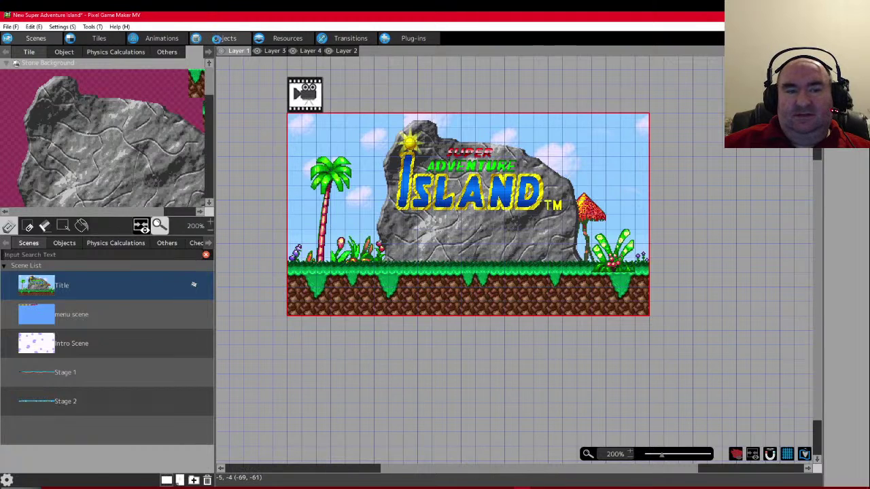
pyautogui.click(220, 38)
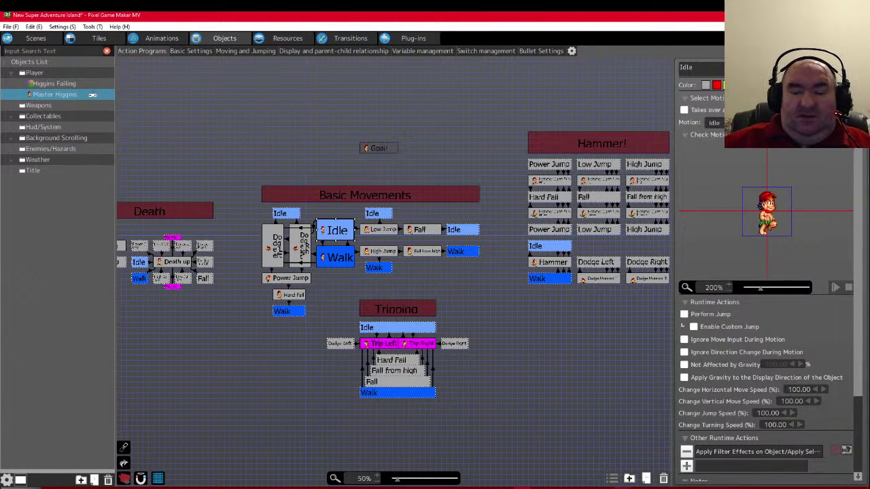
# - Switch to the OBS window
pyautogui.click(608, 485)
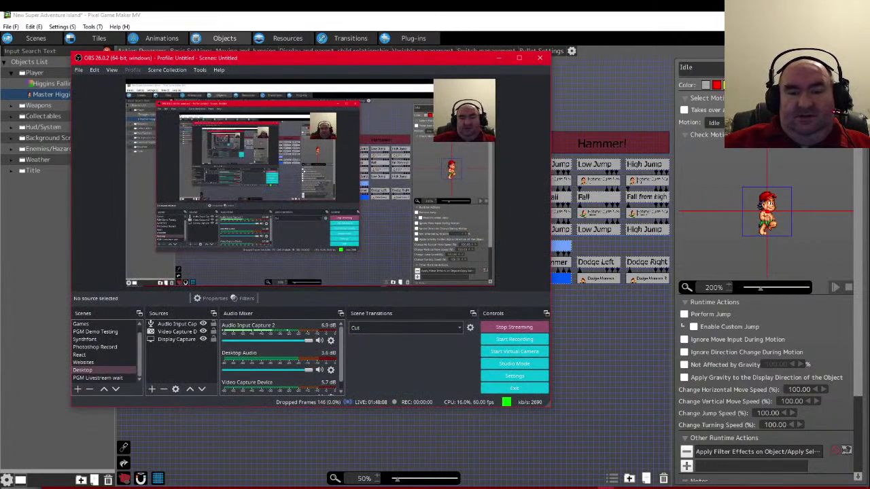